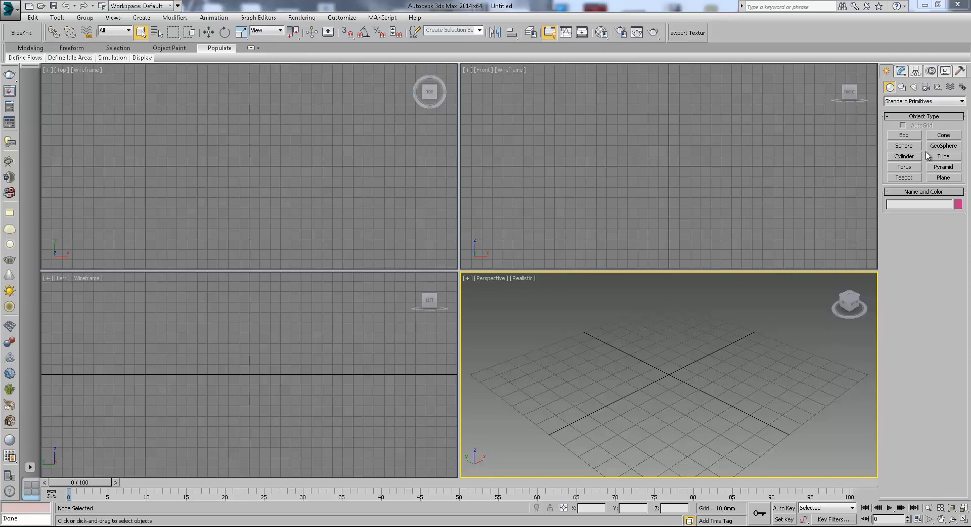
- Create a VRayPlane at the origin in the top view as the ground surface
{"action": "left_click", "coordinate": [898, 103]}
{"action": "left_click", "coordinate": [913, 202]}
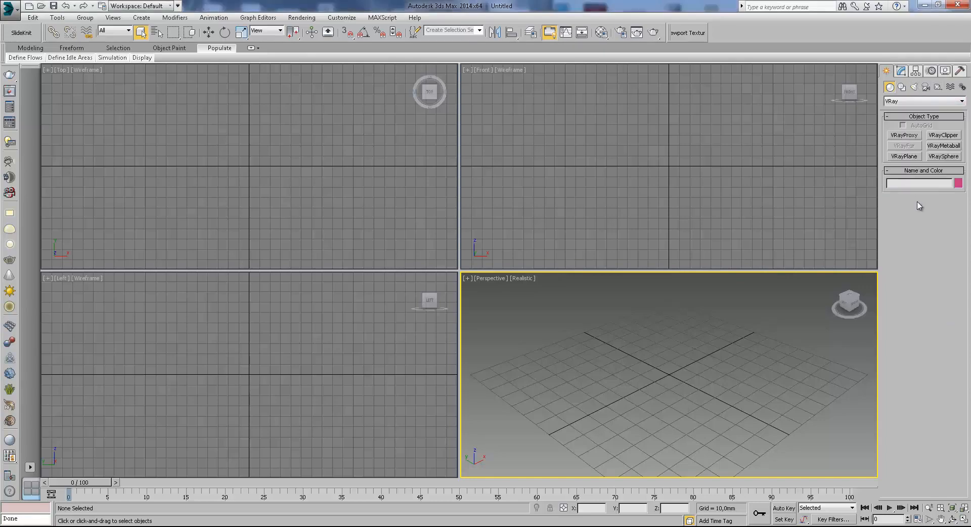
{"action": "left_click", "coordinate": [904, 156]}
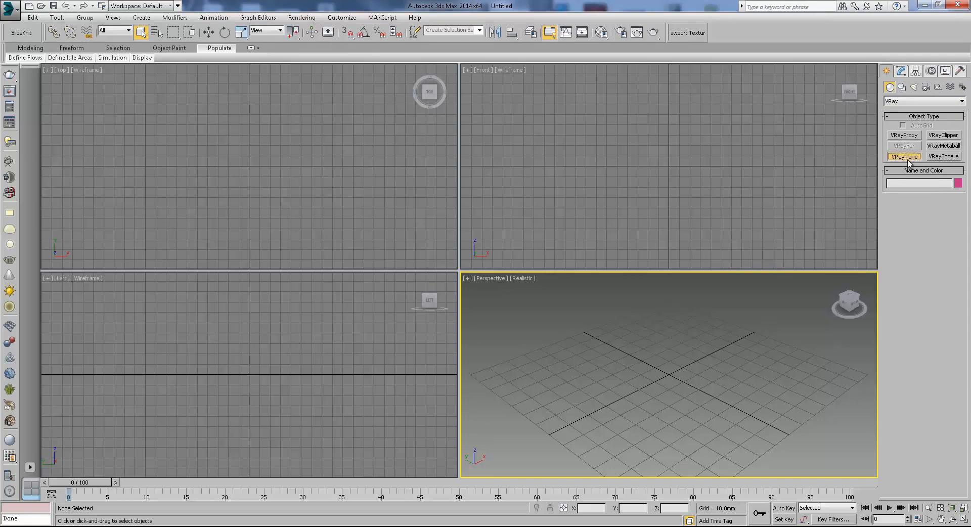
{"action": "left_click", "coordinate": [248, 166]}
- Create a teapot with a radius of about 23 mm in the top view, centred on the VRayPlane
{"action": "left_click", "coordinate": [905, 101]}
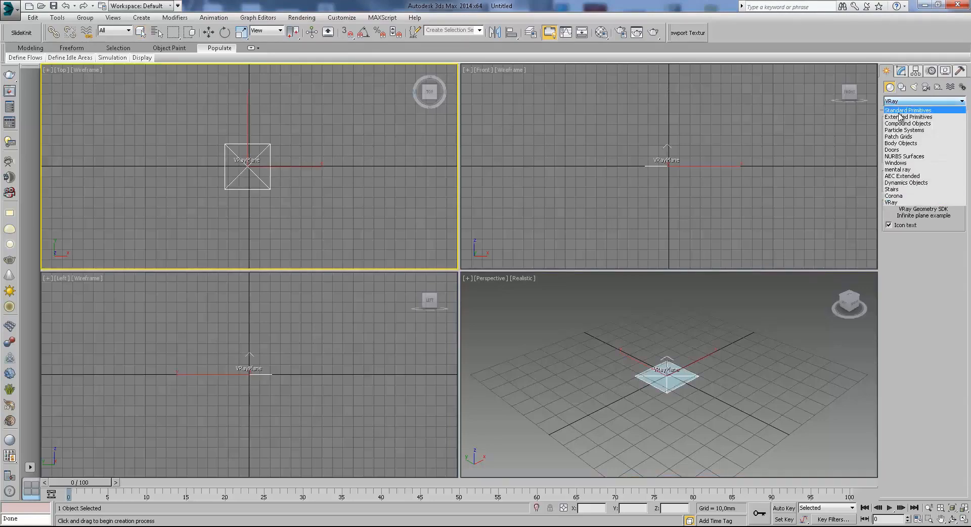
{"action": "left_click", "coordinate": [905, 109]}
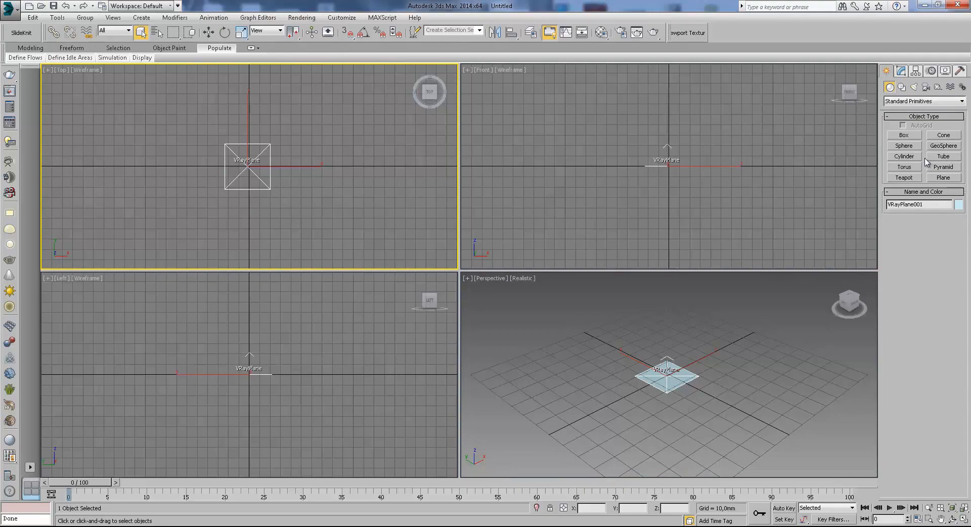
{"action": "left_click", "coordinate": [904, 178]}
{"action": "left_click_drag", "start_coordinate": [248, 165], "coordinate": [250, 143]}
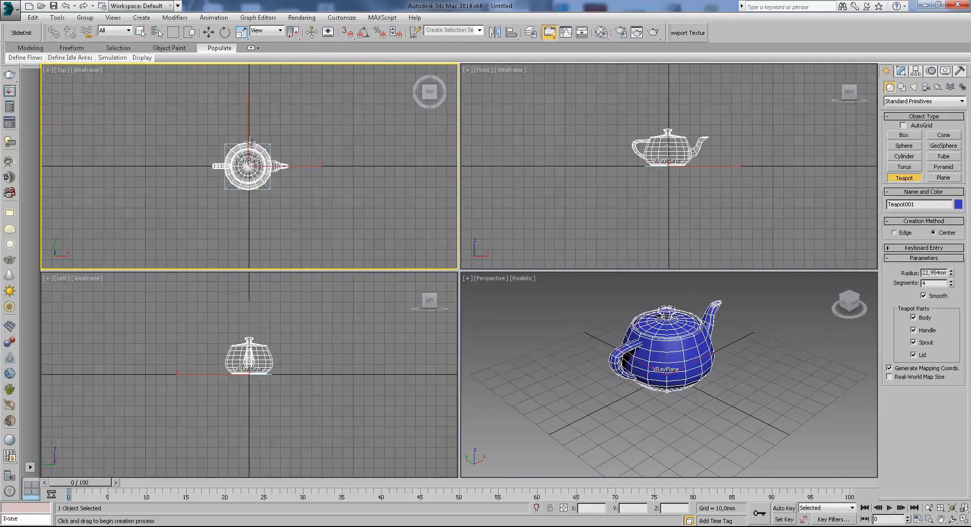
{"action": "left_click", "coordinate": [208, 33]}
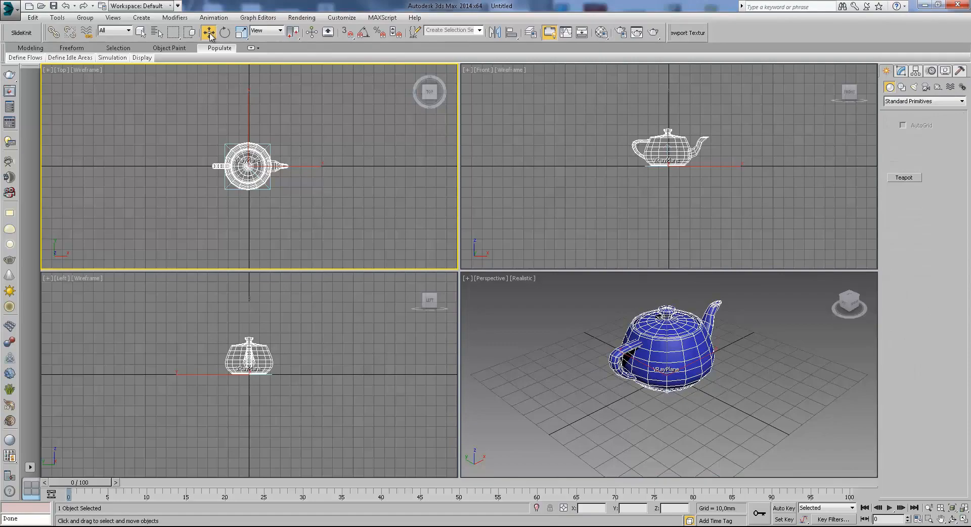
- Place a VRaySun in the top view aimed at the teapot, and accept adding the VRaySky environment map
{"action": "left_click", "coordinate": [914, 87]}
{"action": "left_click", "coordinate": [918, 102]}
{"action": "left_click", "coordinate": [891, 130]}
{"action": "left_click", "coordinate": [943, 145]}
{"action": "middle_click_drag", "start_coordinate": [293, 164], "coordinate": [314, 164]}
{"action": "scroll", "coordinate": [354, 161], "scroll_direction": "down", "scroll_amount": 5}
{"action": "left_click_drag", "start_coordinate": [420, 195], "coordinate": [286, 154]}
{"action": "left_click", "coordinate": [512, 298]}
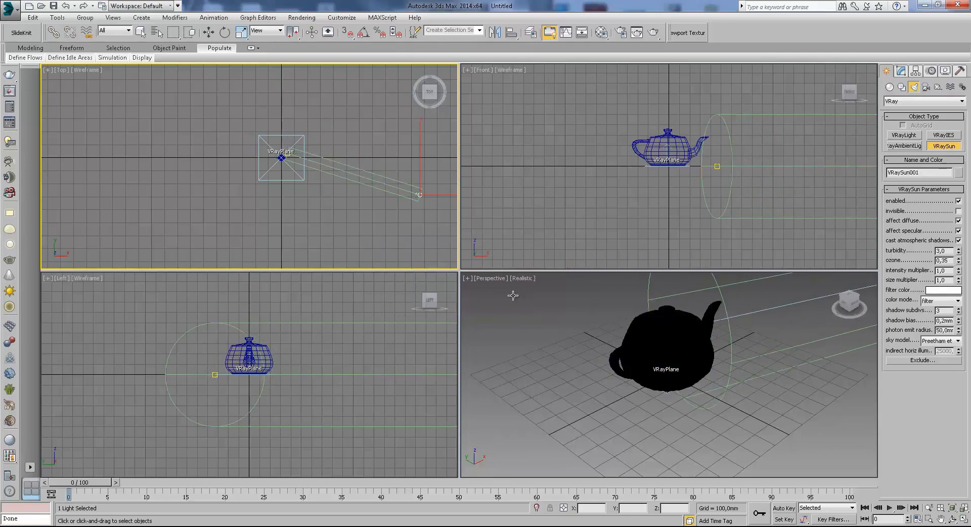
- Copy the DefaultVRaySky environment map as an instance into the first Material Editor slot
{"action": "left_click", "coordinate": [302, 18]}
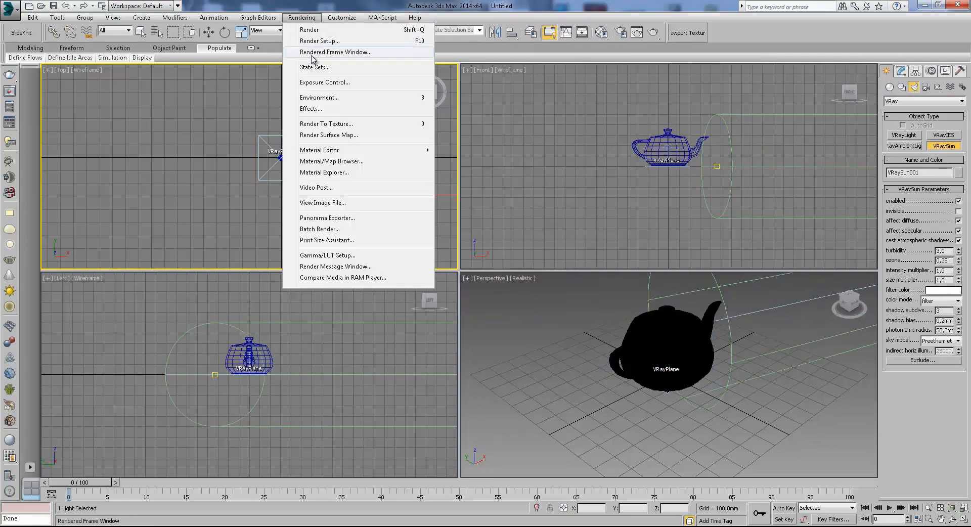
{"action": "left_click", "coordinate": [320, 99]}
{"action": "left_click_drag", "start_coordinate": [409, 35], "coordinate": [289, 67]}
{"action": "left_click", "coordinate": [599, 35]}
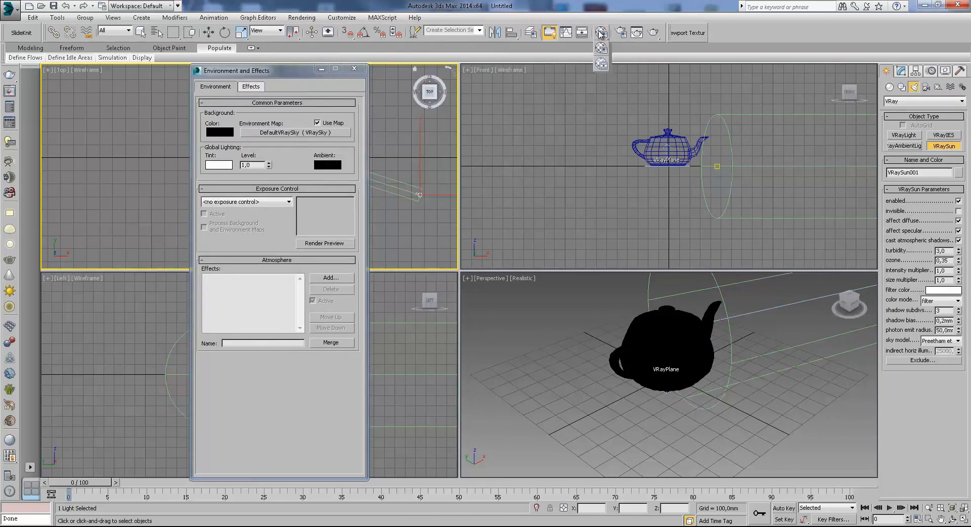
{"action": "left_click", "coordinate": [602, 36]}
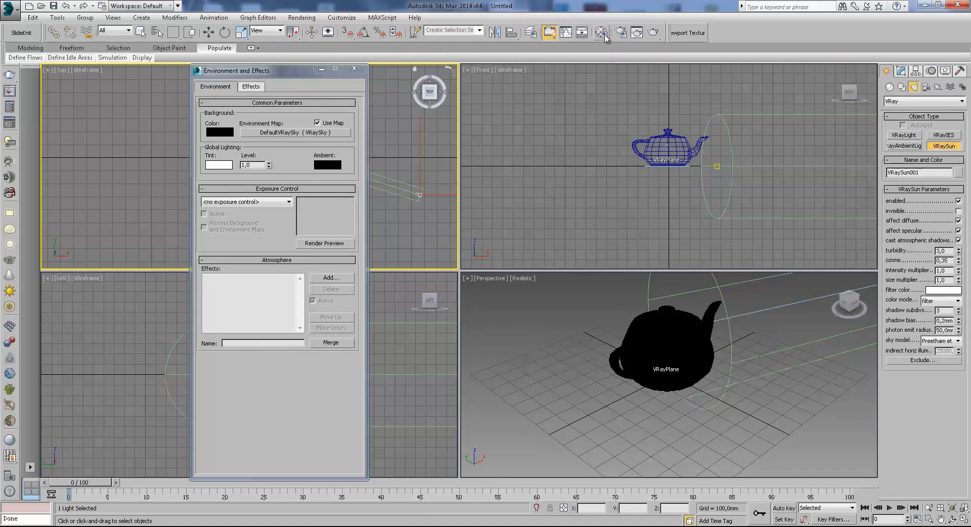
{"action": "left_click", "coordinate": [602, 35]}
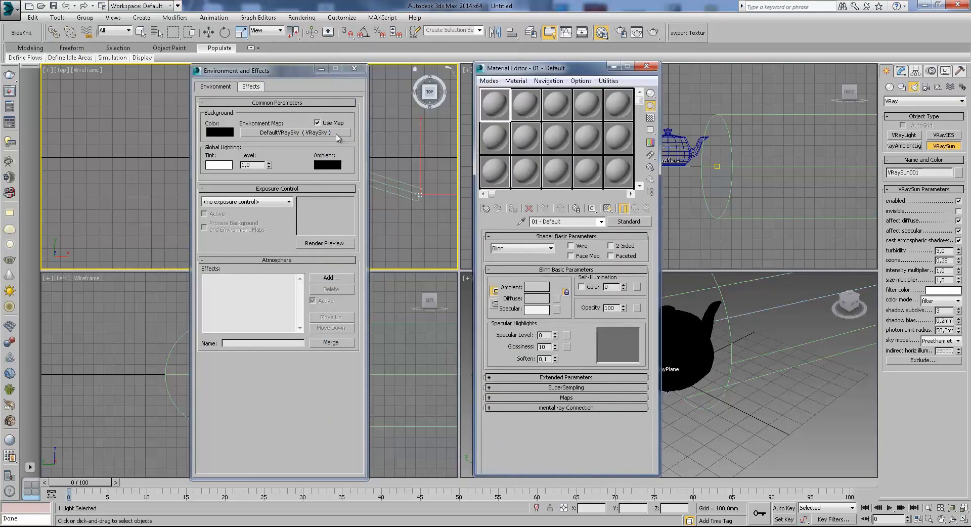
{"action": "left_click_drag", "start_coordinate": [286, 135], "coordinate": [500, 105]}
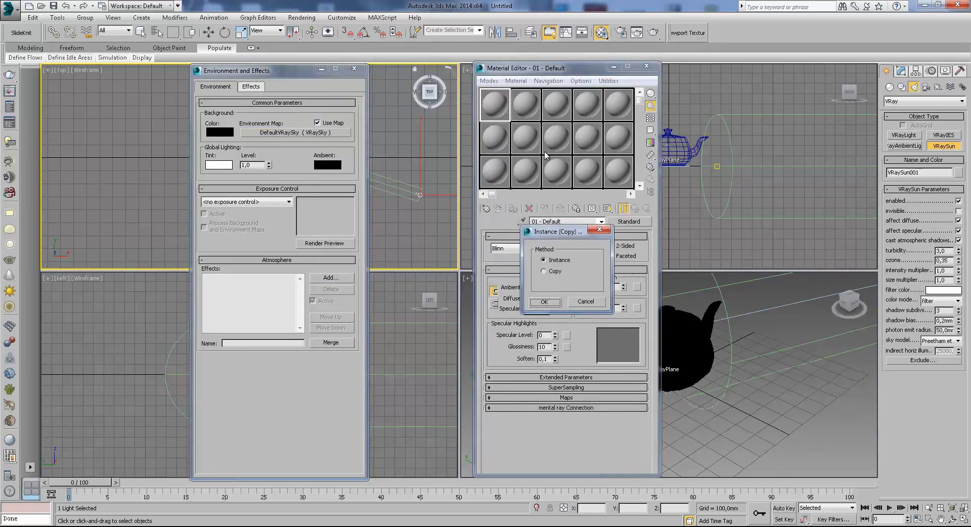
{"action": "left_click", "coordinate": [545, 302]}
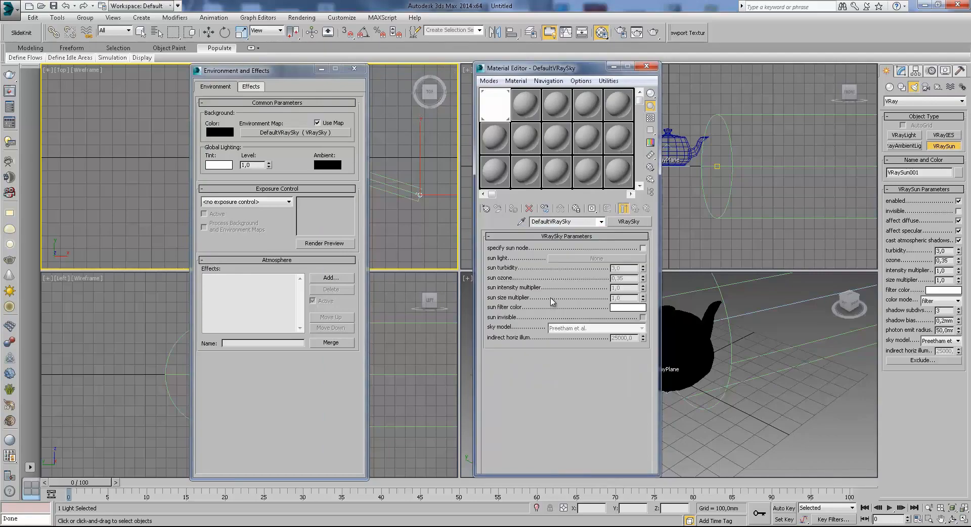
- Enable specify sun node in the VRaySky map and assign the scene's VRaySun as its sun light
{"action": "left_click", "coordinate": [643, 248]}
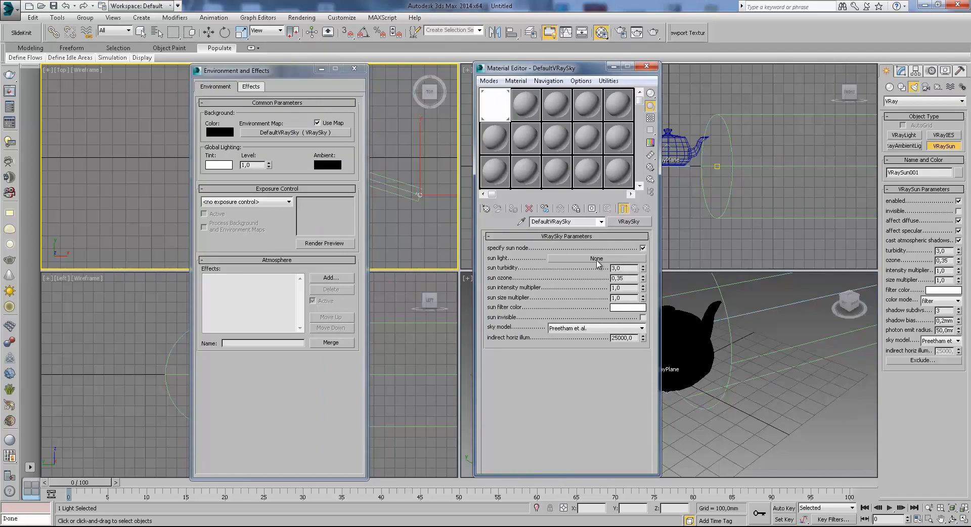
{"action": "left_click", "coordinate": [597, 259]}
{"action": "left_click", "coordinate": [321, 69]}
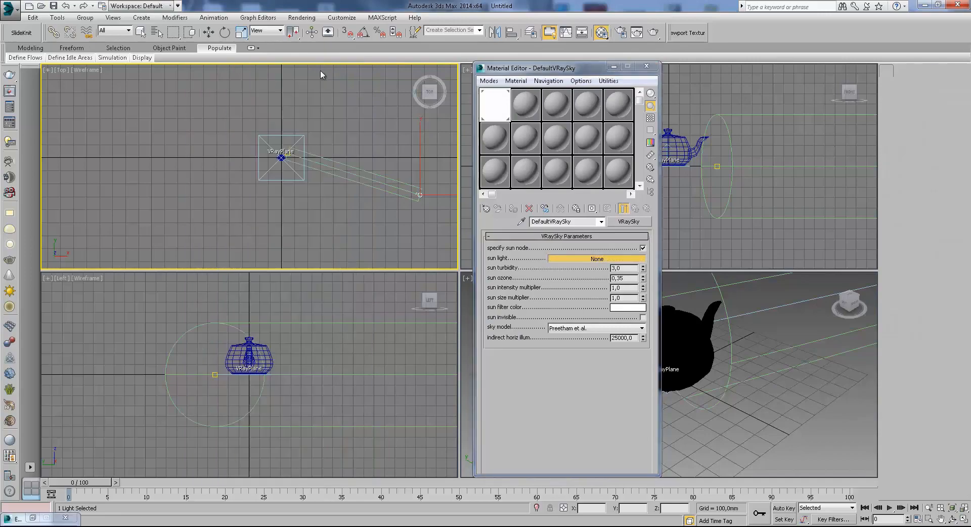
{"action": "left_click", "coordinate": [420, 195]}
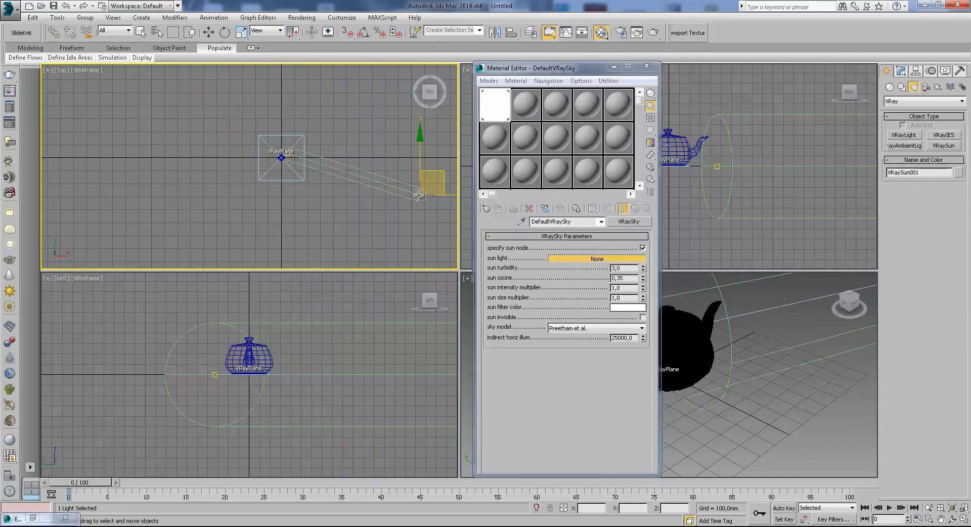
{"action": "left_click_drag", "start_coordinate": [599, 72], "coordinate": [586, 74]}
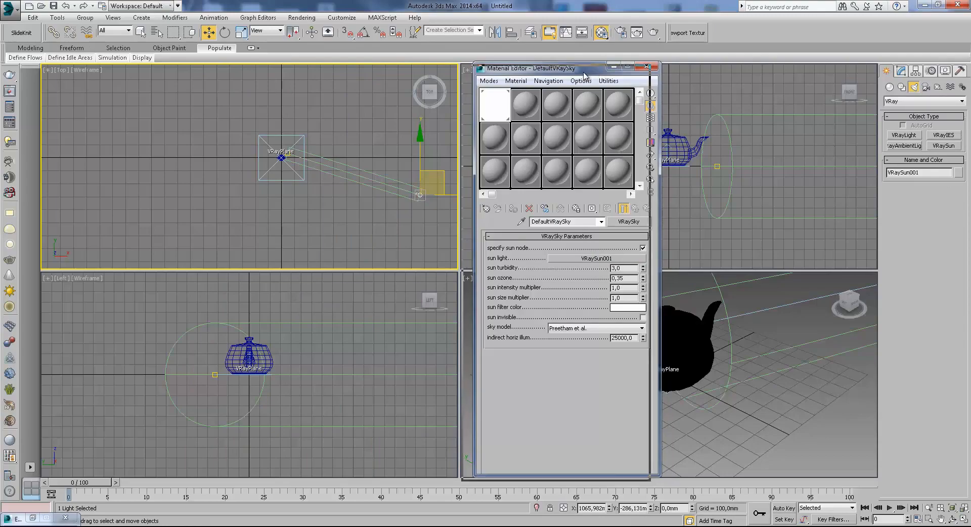
{"action": "left_click", "coordinate": [602, 69]}
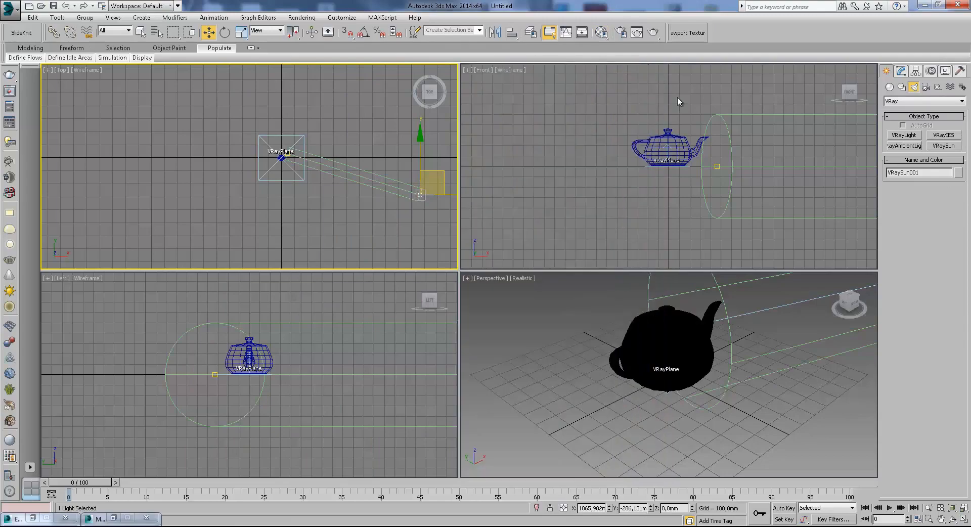
- Raise the VRaySun above the ground in the front view, placing it at about X 980 mm and Z 479 mm
{"action": "scroll", "coordinate": [643, 163], "scroll_direction": "down", "scroll_amount": 5}
{"action": "scroll", "coordinate": [748, 157], "scroll_direction": "down", "scroll_amount": 3}
{"action": "middle_click_drag", "start_coordinate": [748, 157], "coordinate": [671, 177]}
{"action": "scroll", "coordinate": [670, 176], "scroll_direction": "up", "scroll_amount": 2}
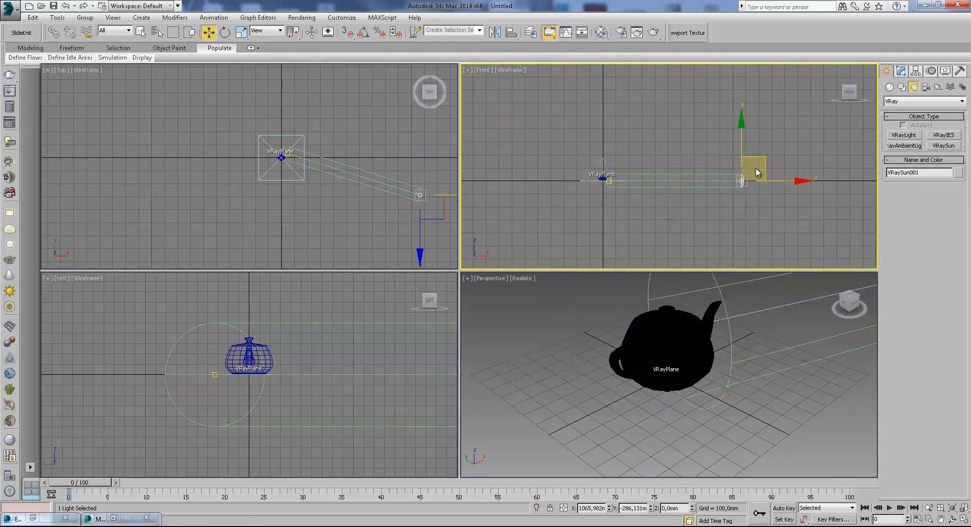
{"action": "left_click_drag", "start_coordinate": [768, 165], "coordinate": [743, 96]}
{"action": "middle_click_drag", "start_coordinate": [743, 96], "coordinate": [740, 147]}
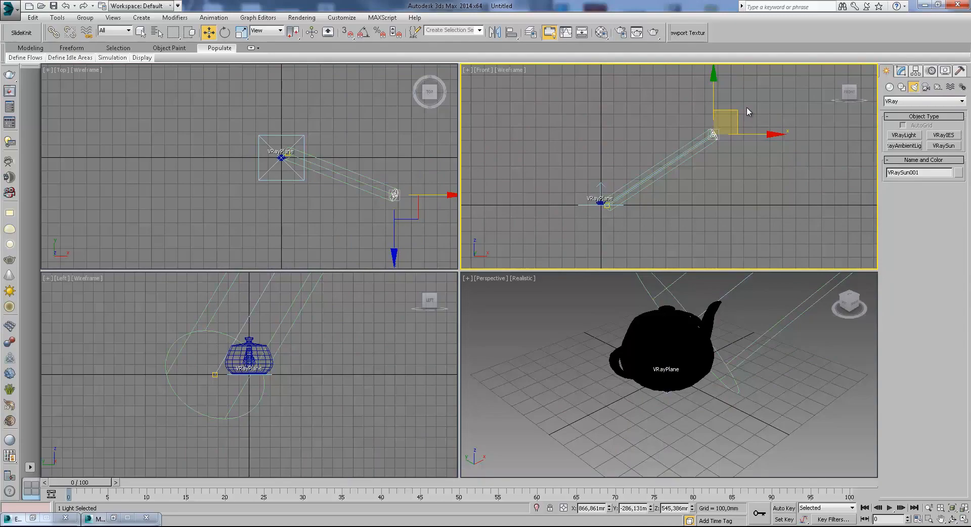
{"action": "scroll", "coordinate": [739, 141], "scroll_direction": "up", "scroll_amount": 4}
{"action": "middle_click_drag", "start_coordinate": [689, 149], "coordinate": [707, 138]}
{"action": "scroll", "coordinate": [707, 138], "scroll_direction": "down", "scroll_amount": 4}
{"action": "scroll", "coordinate": [706, 127], "scroll_direction": "up", "scroll_amount": 2}
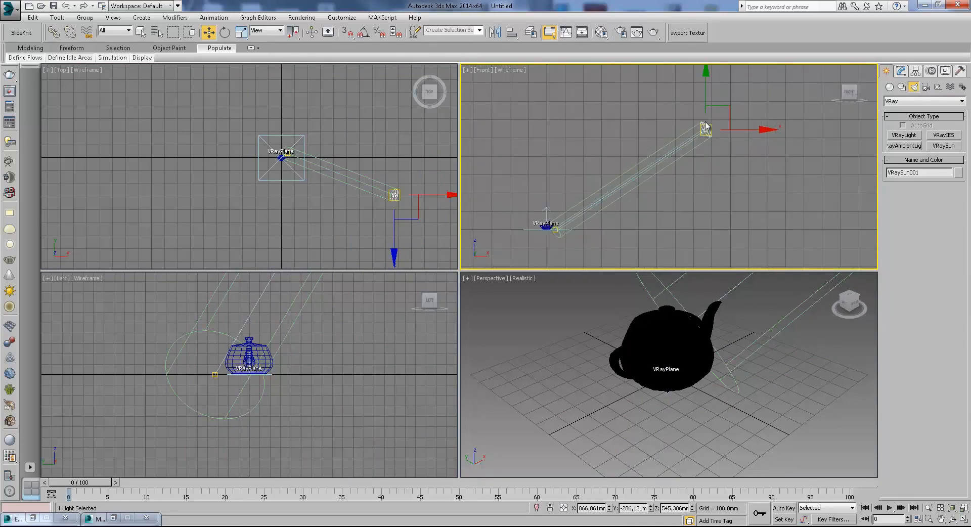
{"action": "left_click", "coordinate": [904, 72]}
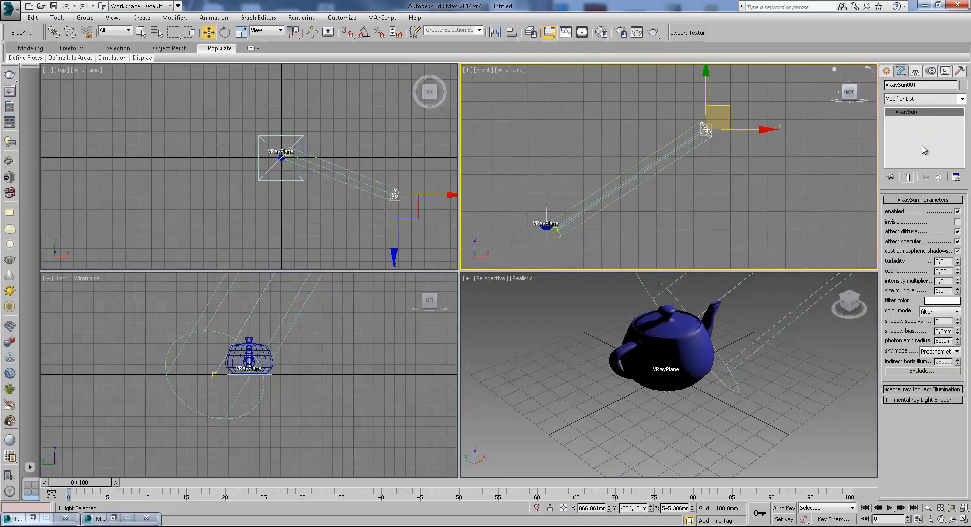
{"action": "left_click_drag", "start_coordinate": [722, 107], "coordinate": [742, 116]}
{"action": "scroll", "coordinate": [381, 156], "scroll_direction": "down", "scroll_amount": 3}
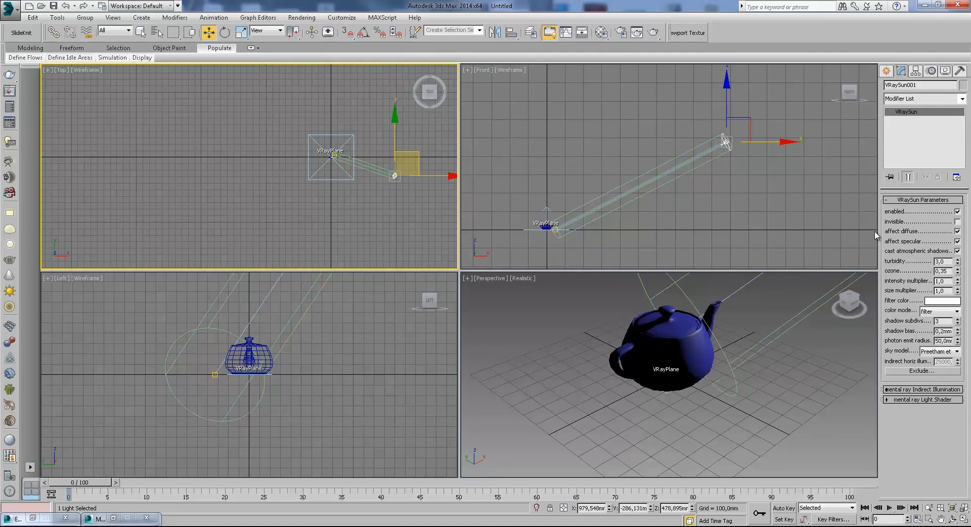
- Select both the teapot and the VRayPlane, and reopen the Material Editor
{"action": "left_click", "coordinate": [685, 348]}
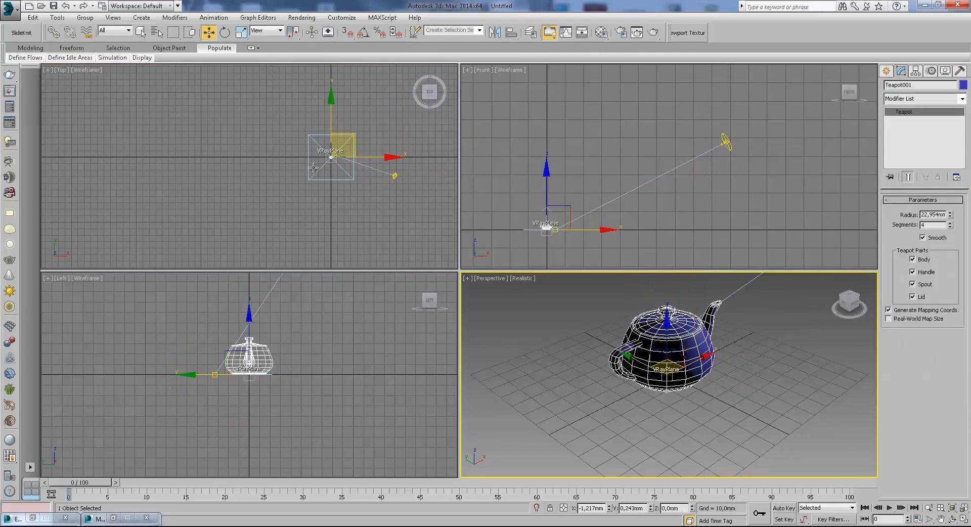
{"action": "scroll", "coordinate": [313, 167], "scroll_direction": "up", "scroll_amount": 4}
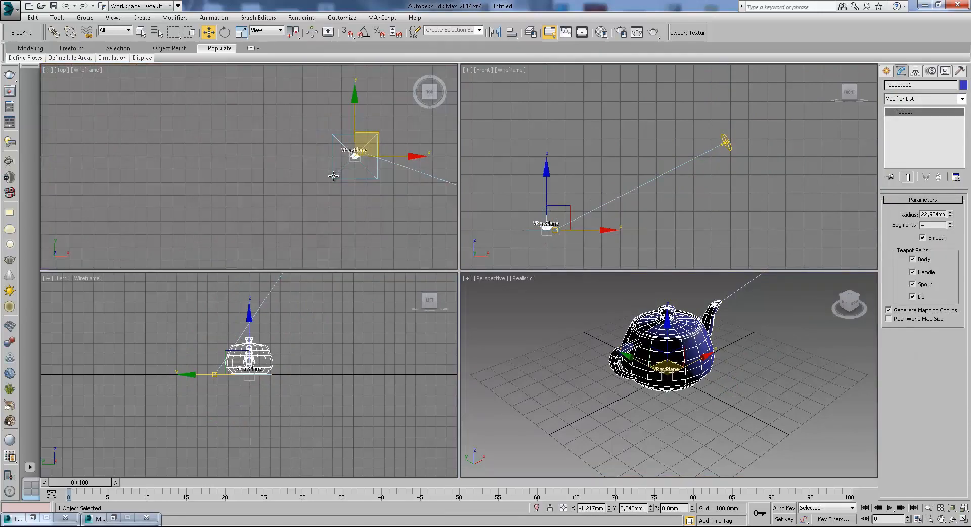
{"action": "left_click", "coordinate": [601, 33]}
{"action": "scroll", "coordinate": [314, 160], "scroll_direction": "up", "scroll_amount": 2}
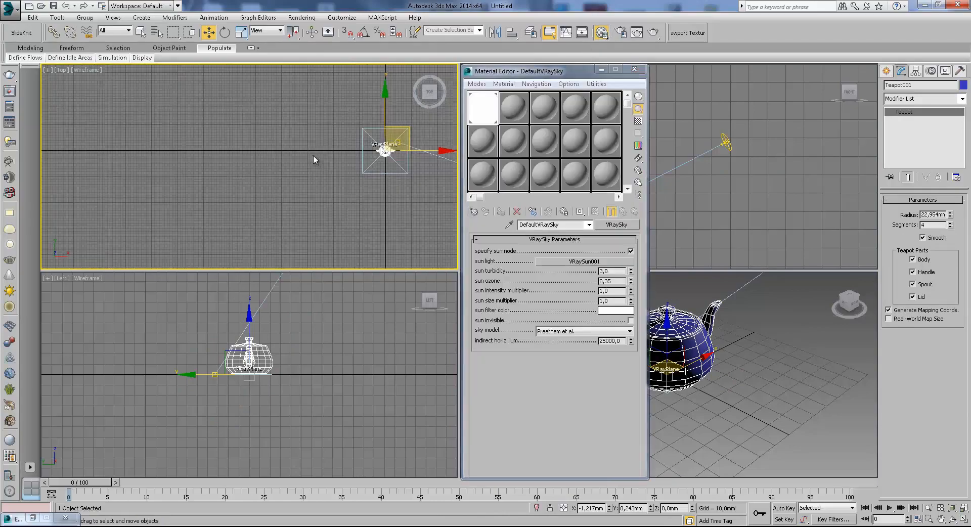
{"action": "left_click_drag", "start_coordinate": [393, 211], "coordinate": [393, 211]}
{"action": "left_click", "coordinate": [513, 107]}
{"action": "left_click", "coordinate": [559, 108]}
{"action": "left_click", "coordinate": [606, 107]}
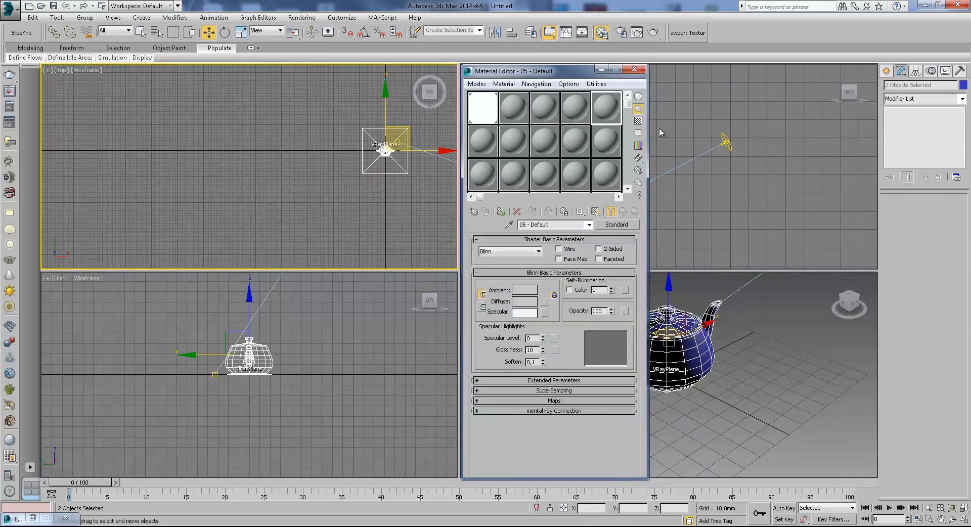
{"action": "right_click", "coordinate": [709, 193]}
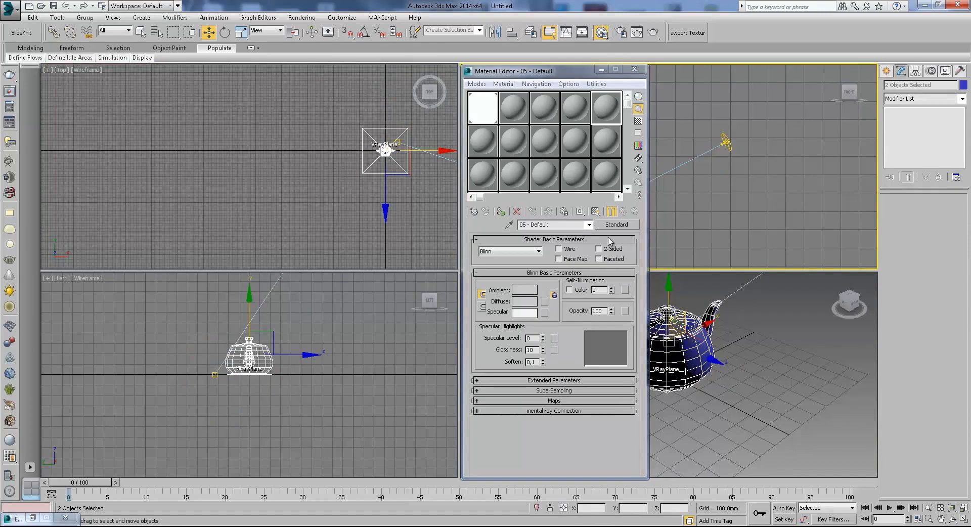
{"action": "left_click", "coordinate": [606, 224]}
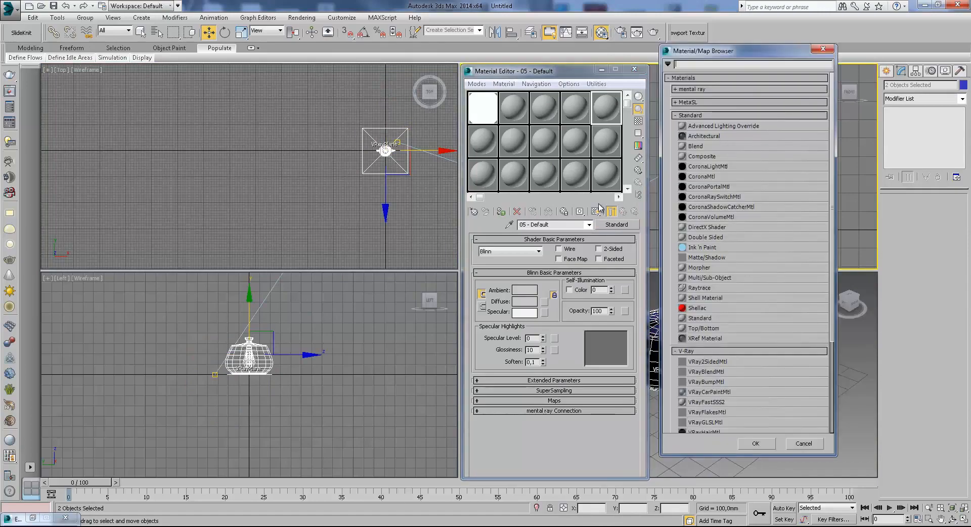
{"action": "left_click", "coordinate": [683, 116]}
{"action": "left_click", "coordinate": [683, 129]}
{"action": "left_click", "coordinate": [669, 78]}
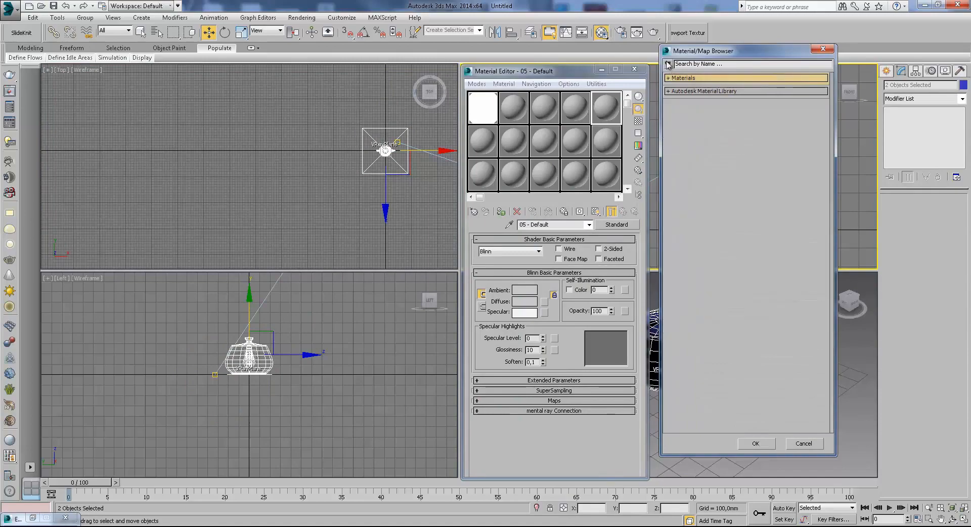
{"action": "left_click", "coordinate": [823, 49]}
- Convert all scene materials to V-Ray with the V-Ray scene converter, leaving both conversion options off
{"action": "right_click", "coordinate": [755, 171]}
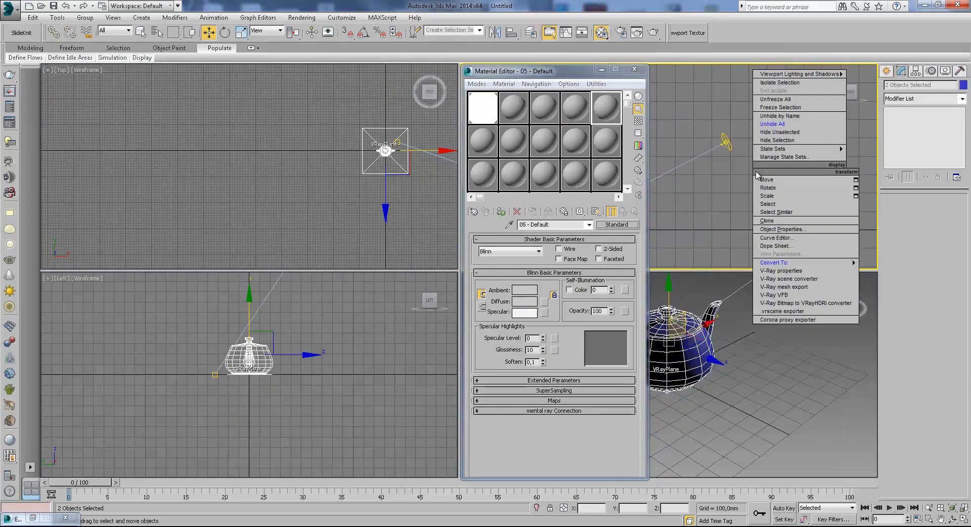
{"action": "left_click", "coordinate": [797, 279]}
{"action": "left_click", "coordinate": [545, 291]}
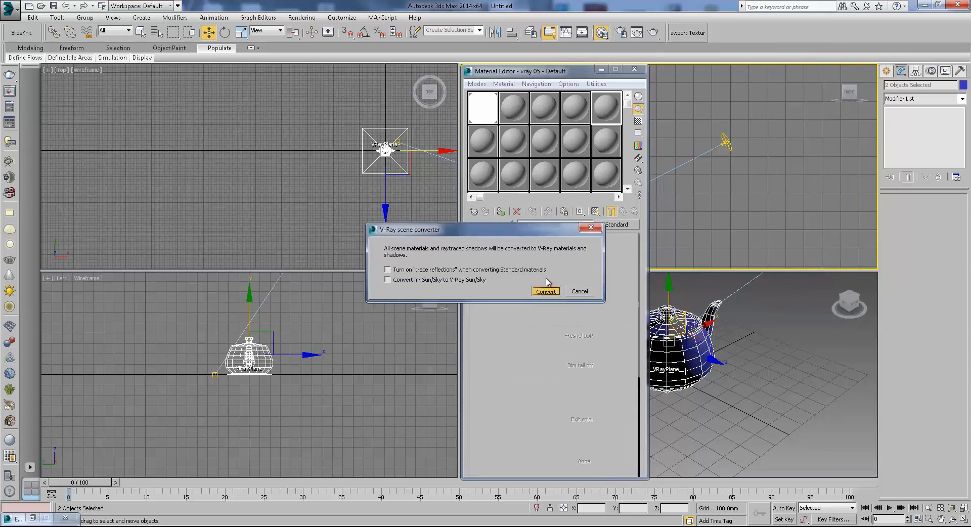
- Give the vray 02 - Default material a lighter grey diffuse colour, assign it to the teapot and plane, and close the Material Editor
{"action": "left_click", "coordinate": [519, 101]}
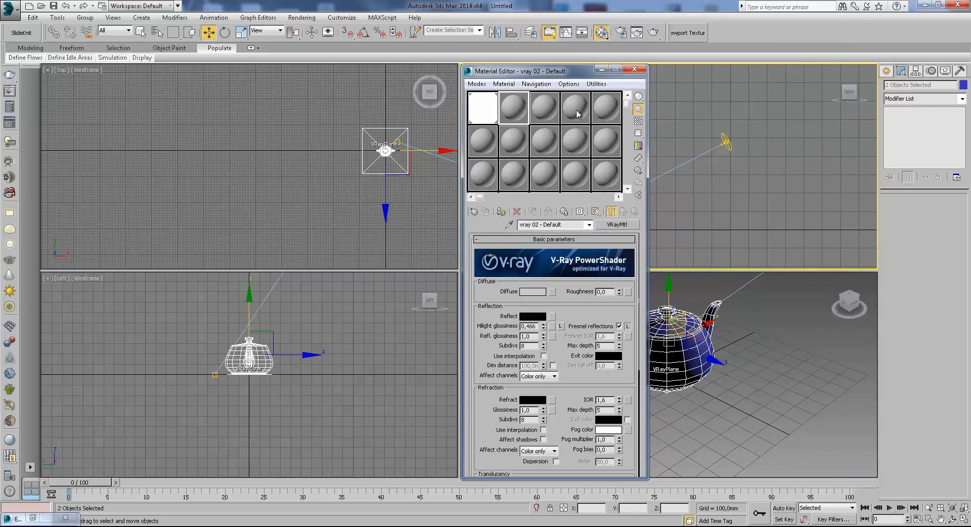
{"action": "left_click", "coordinate": [534, 292]}
{"action": "left_click", "coordinate": [369, 149]}
{"action": "left_click", "coordinate": [501, 212]}
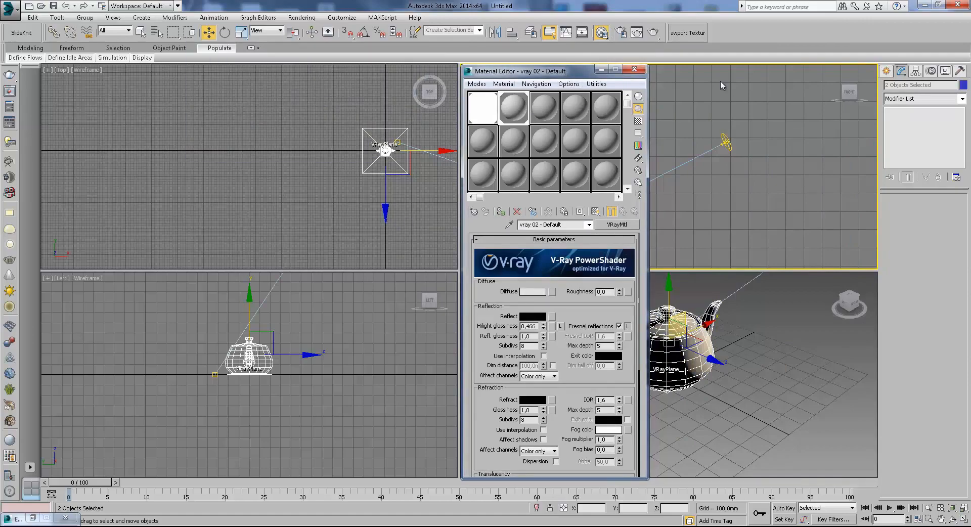
{"action": "left_click", "coordinate": [888, 74]}
{"action": "left_click", "coordinate": [634, 68]}
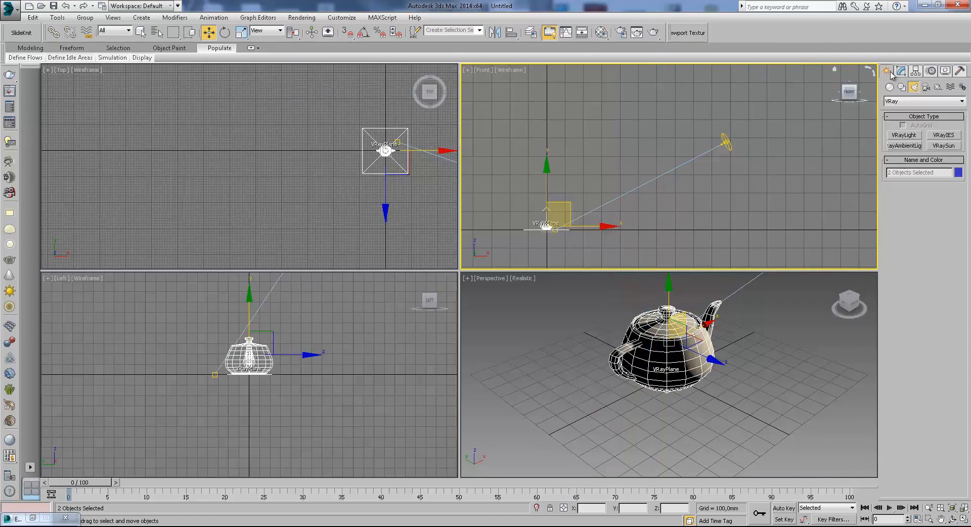
- Create a VRayPhysicalCamera in the top view at about X -229 mm, Y -264 mm, aimed at the teapot
{"action": "left_click", "coordinate": [926, 87]}
{"action": "left_click", "coordinate": [924, 102]}
{"action": "left_click", "coordinate": [905, 115]}
{"action": "left_click", "coordinate": [944, 135]}
{"action": "left_click_drag", "start_coordinate": [326, 219], "coordinate": [391, 145]}
- Raise the camera above the ground in the front view to about Z 125 mm, leaving its target in place
{"action": "left_click", "coordinate": [209, 32]}
{"action": "scroll", "coordinate": [177, 148], "scroll_direction": "down", "scroll_amount": 3}
{"action": "middle_click_drag", "start_coordinate": [526, 210], "coordinate": [599, 182]}
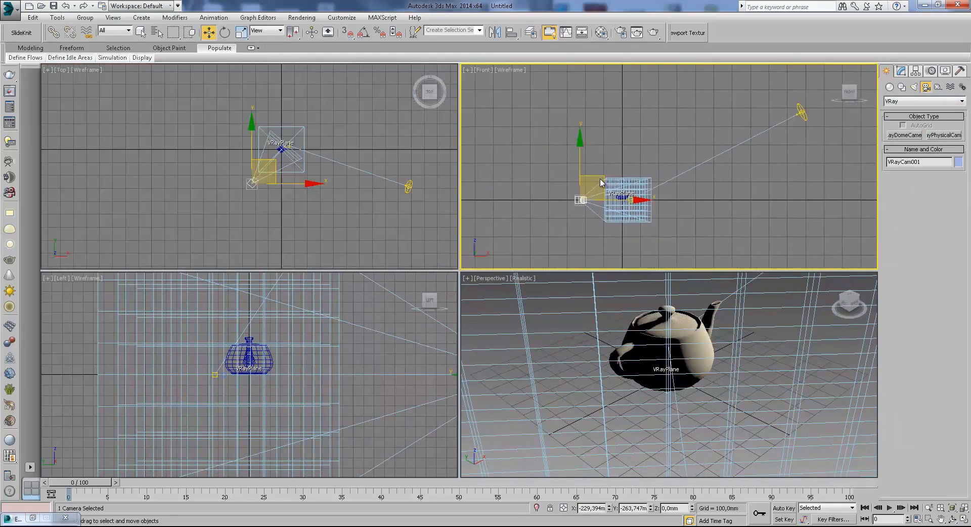
{"action": "scroll", "coordinate": [598, 181], "scroll_direction": "up", "scroll_amount": 2}
{"action": "left_click_drag", "start_coordinate": [571, 172], "coordinate": [570, 142]}
- Switch the perspective view to look through VRayCam001 and turn on its safe frame
{"action": "right_click", "coordinate": [590, 333]}
{"action": "left_click", "coordinate": [614, 350]}
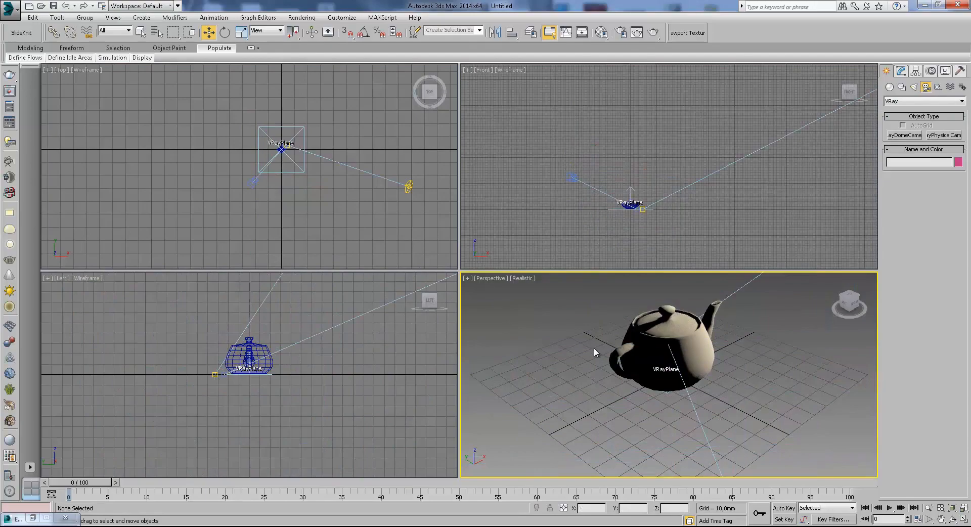
{"action": "key", "text": "c"}
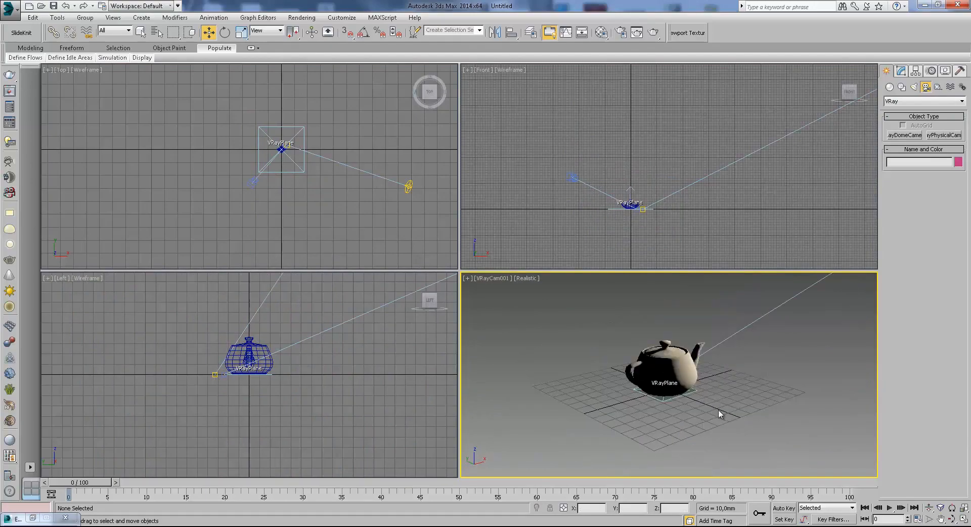
{"action": "left_click", "coordinate": [572, 180]}
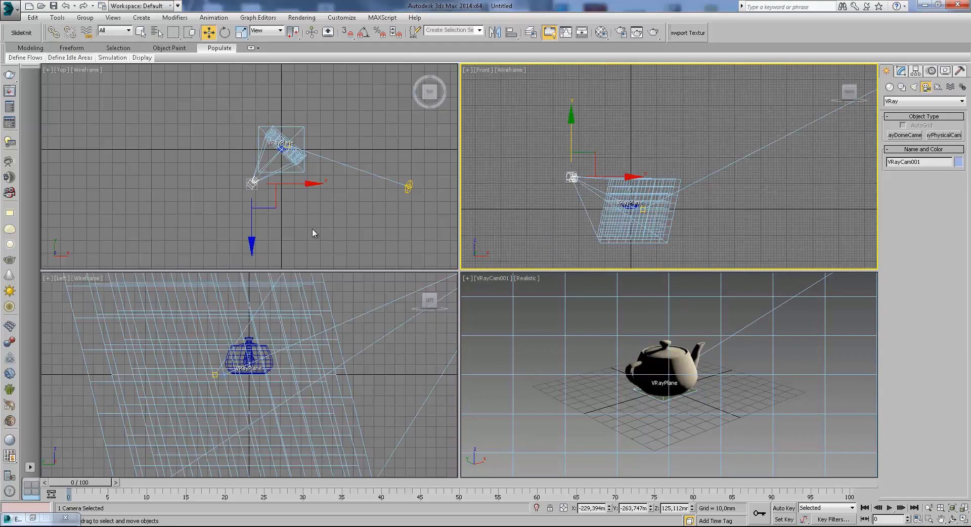
{"action": "right_click", "coordinate": [500, 280]}
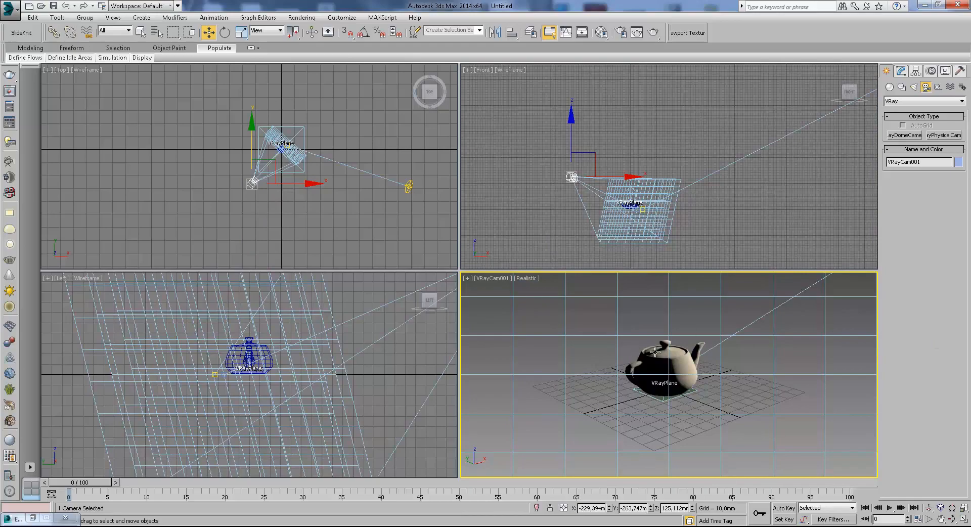
{"action": "key", "text": "shift+f"}
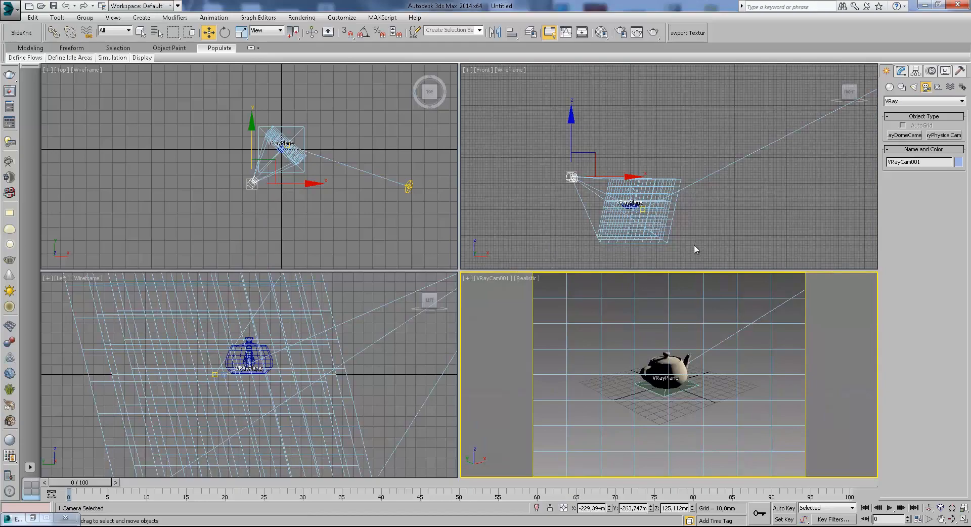
- Open the Render Setup window, framing the camera and teapot closer in the top view
{"action": "scroll", "coordinate": [300, 205], "scroll_direction": "up", "scroll_amount": 3}
{"action": "middle_click_drag", "start_coordinate": [244, 165], "coordinate": [307, 237]}
{"action": "scroll", "coordinate": [303, 235], "scroll_direction": "up", "scroll_amount": 2}
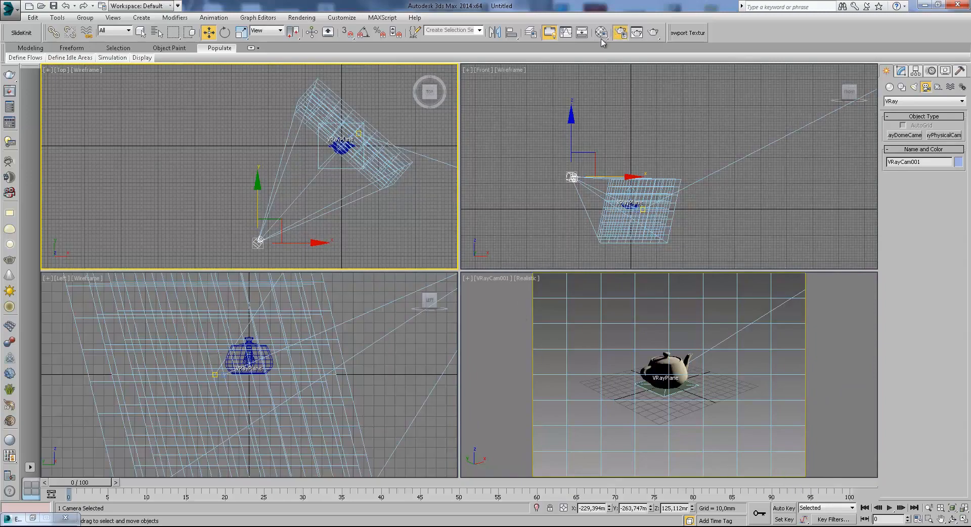
{"action": "left_click", "coordinate": [620, 33]}
{"action": "left_click_drag", "start_coordinate": [299, 37], "coordinate": [278, 37]}
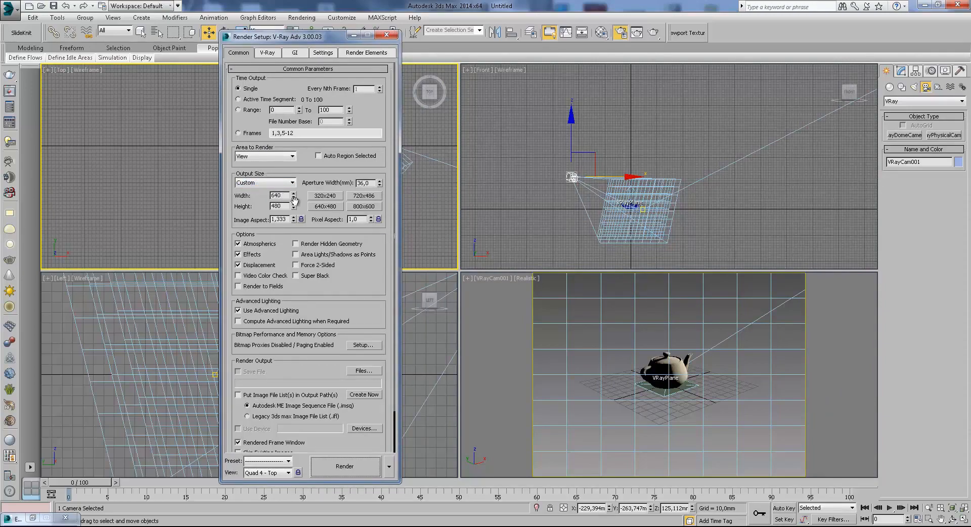
- Try render output heights of 320 and 10 pixels at a width of 640
{"action": "double_click", "coordinate": [280, 206]}
{"action": "type", "text": "320"}
{"action": "key", "text": "Return"}
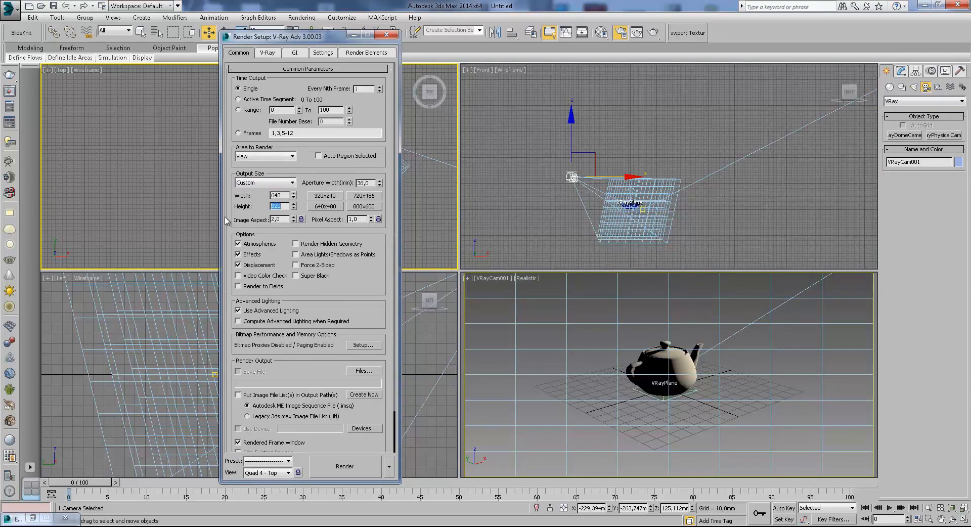
{"action": "left_click_drag", "start_coordinate": [272, 206], "coordinate": [267, 204]}
{"action": "key", "text": "Return"}
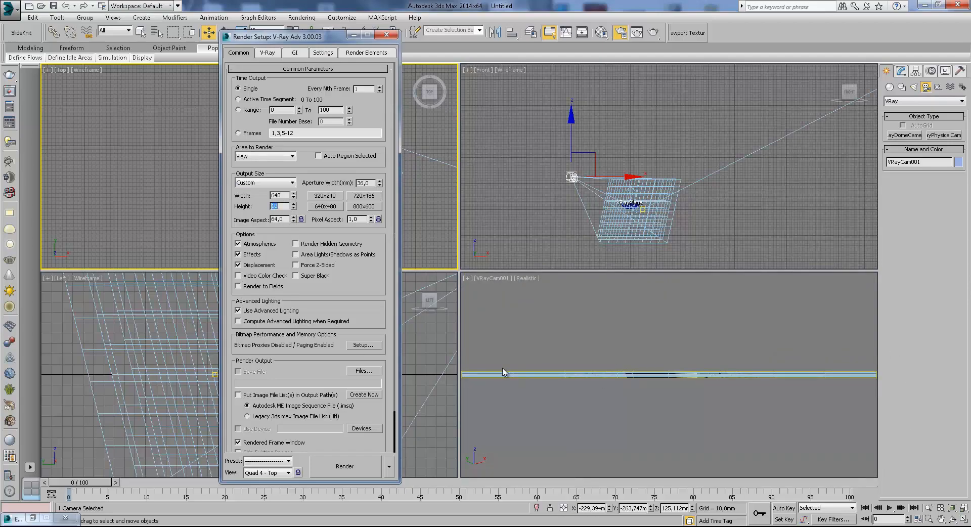
- Apply the 800x600 output size, lock the image aspect, set the size to 1000 x 750, and minimise Render Setup
{"action": "left_click", "coordinate": [734, 421]}
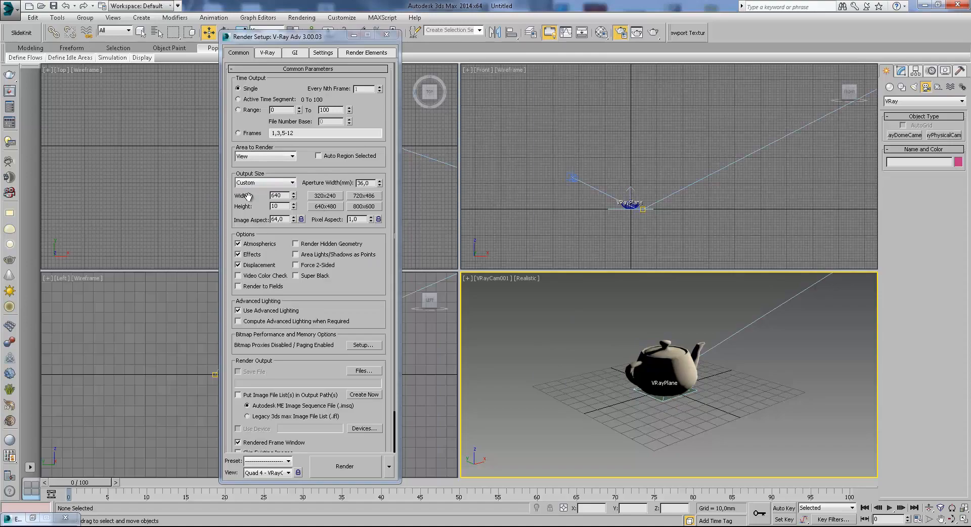
{"action": "left_click_drag", "start_coordinate": [284, 206], "coordinate": [254, 206]}
{"action": "left_click", "coordinate": [364, 207]}
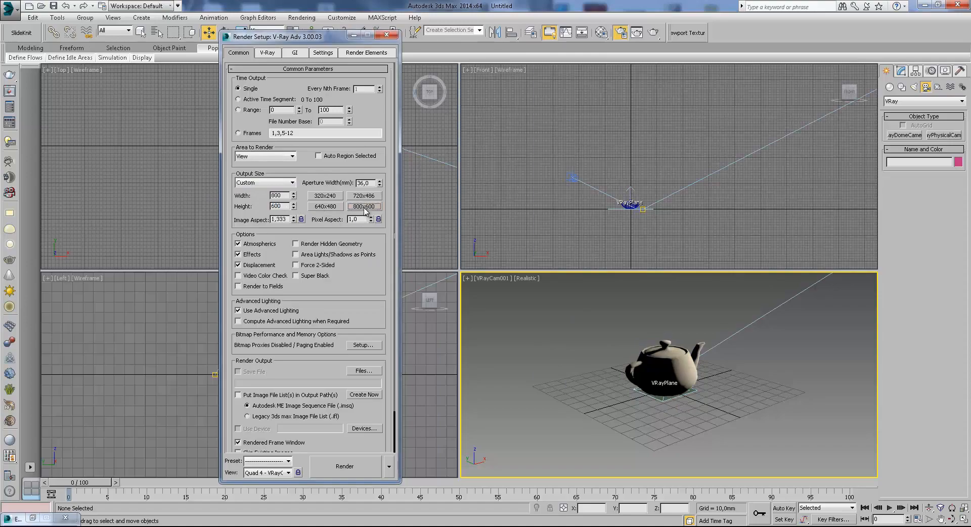
{"action": "left_click", "coordinate": [301, 220]}
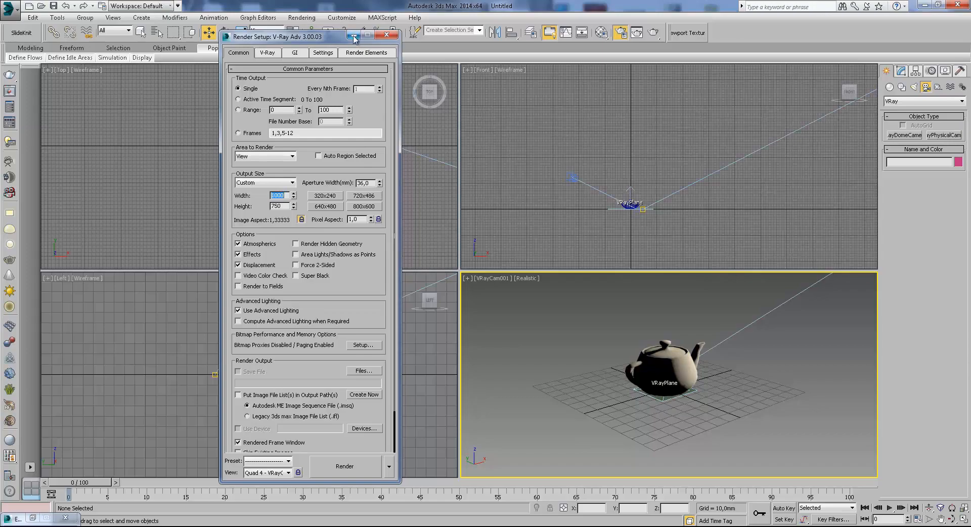
{"action": "left_click_drag", "start_coordinate": [326, 40], "coordinate": [442, 48]}
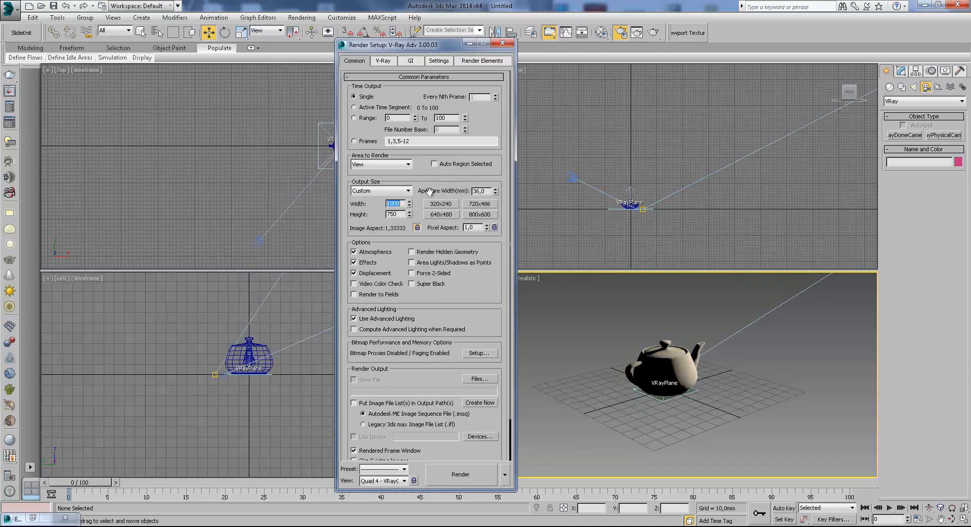
{"action": "left_click", "coordinate": [469, 45]}
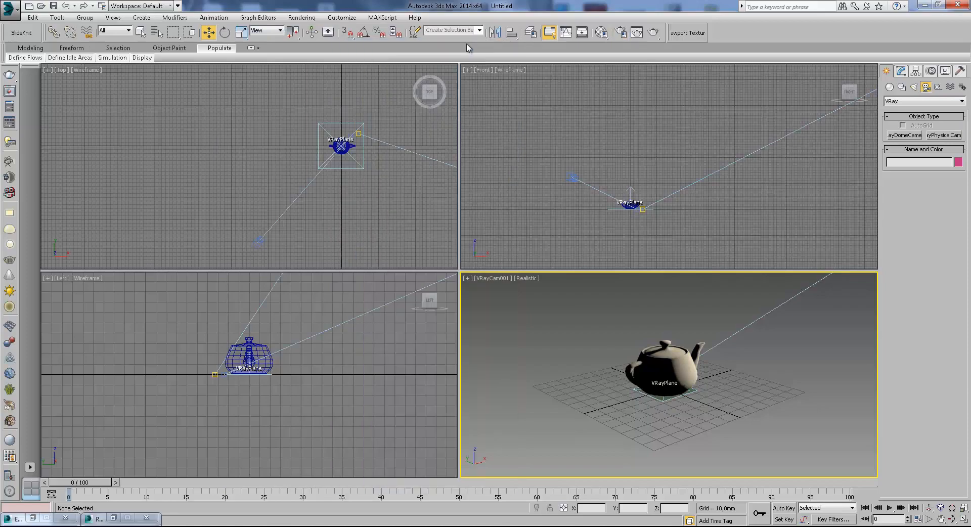
- Open the camera's modify parameters and turn the safe frame back on in the camera view
{"action": "left_click", "coordinate": [260, 243]}
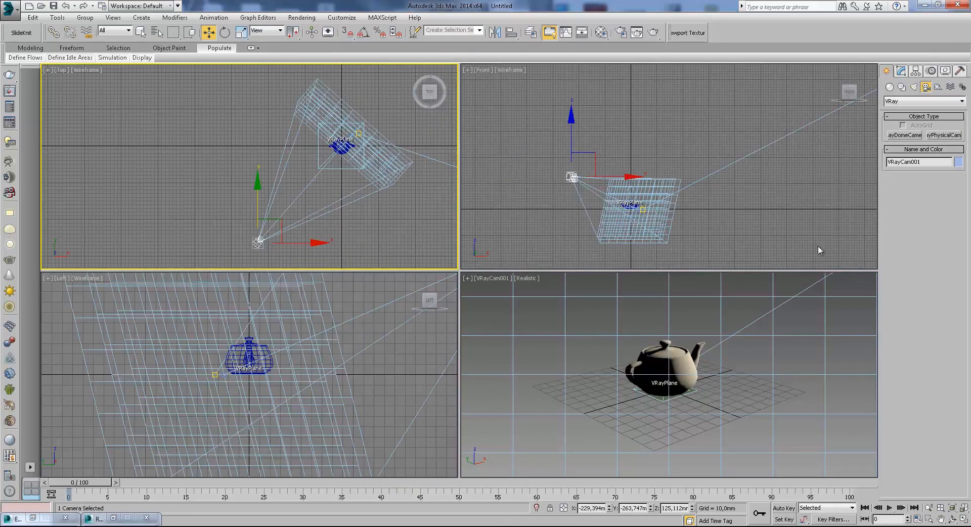
{"action": "left_click", "coordinate": [902, 71]}
{"action": "left_click", "coordinate": [713, 321]}
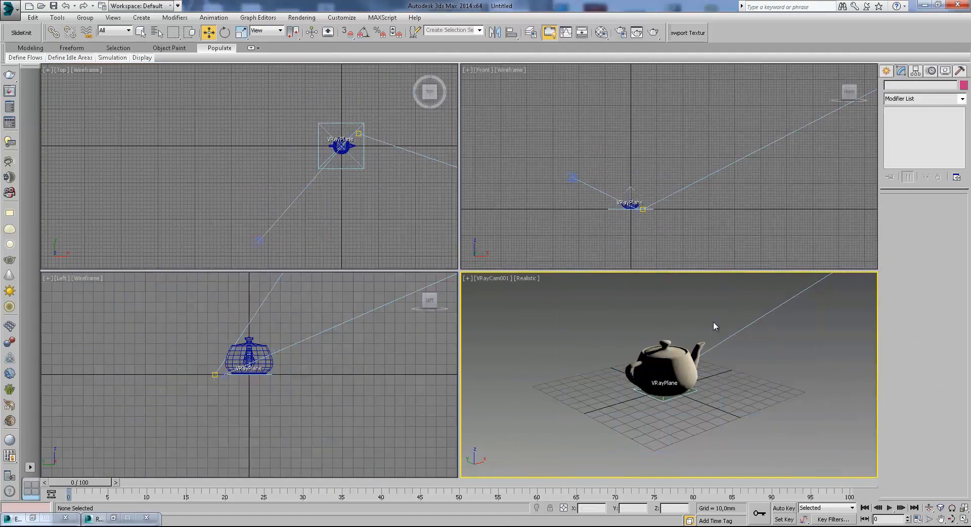
{"action": "key", "text": "shift+f"}
- Rotate the teapot about 153 degrees around its vertical axis in the top view and set its segments to 10
{"action": "left_click", "coordinate": [340, 146]}
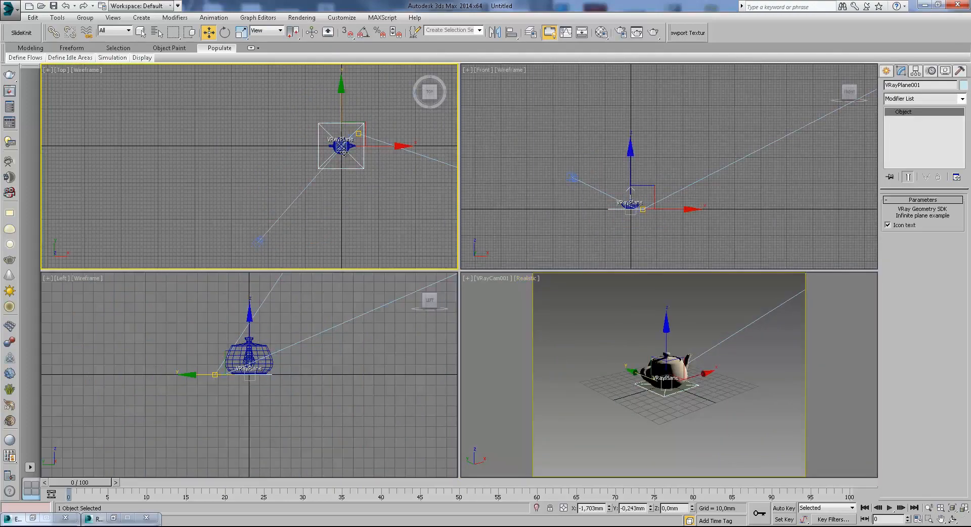
{"action": "left_click", "coordinate": [225, 32]}
{"action": "scroll", "coordinate": [348, 166], "scroll_direction": "up", "scroll_amount": 3}
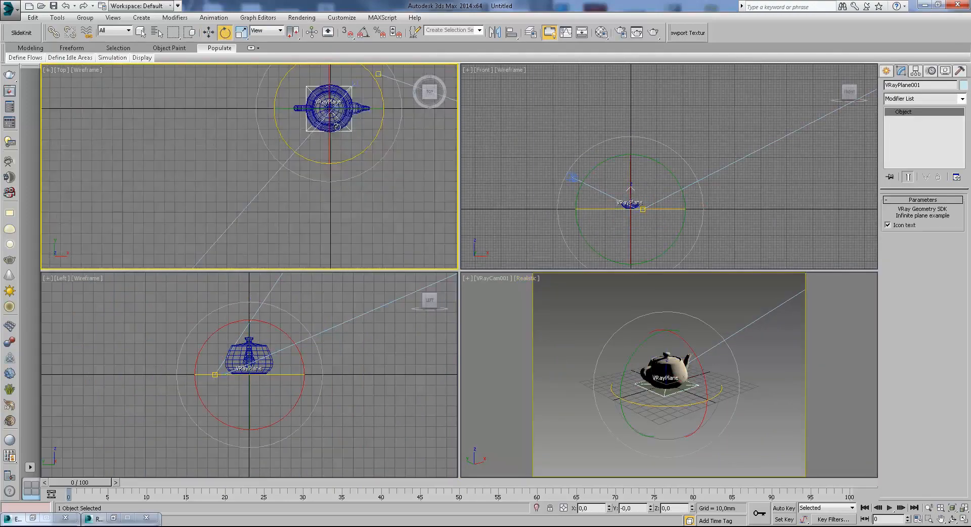
{"action": "left_click", "coordinate": [350, 115]}
{"action": "left_click_drag", "start_coordinate": [364, 70], "coordinate": [377, 89]}
{"action": "type", "text": "10"}
{"action": "key", "text": "Return"}
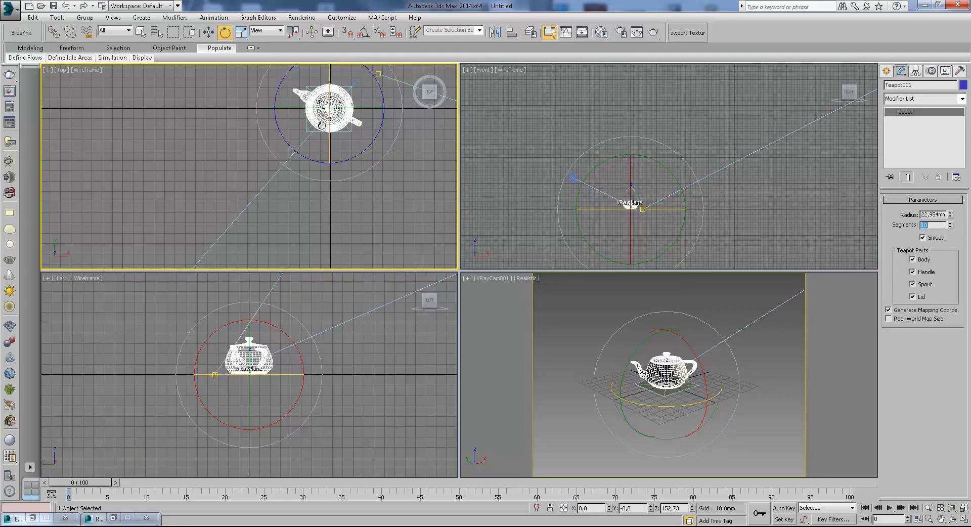
- Set the VRayPhysicalCamera's zoom factor to about 2.07 and lower the camera to about Z 96 mm
{"action": "left_click", "coordinate": [209, 33]}
{"action": "middle_click_drag", "start_coordinate": [243, 155], "coordinate": [286, 111]}
{"action": "scroll", "coordinate": [248, 230], "scroll_direction": "down", "scroll_amount": 3}
{"action": "middle_click_drag", "start_coordinate": [221, 229], "coordinate": [233, 211]}
{"action": "left_click", "coordinate": [290, 175]}
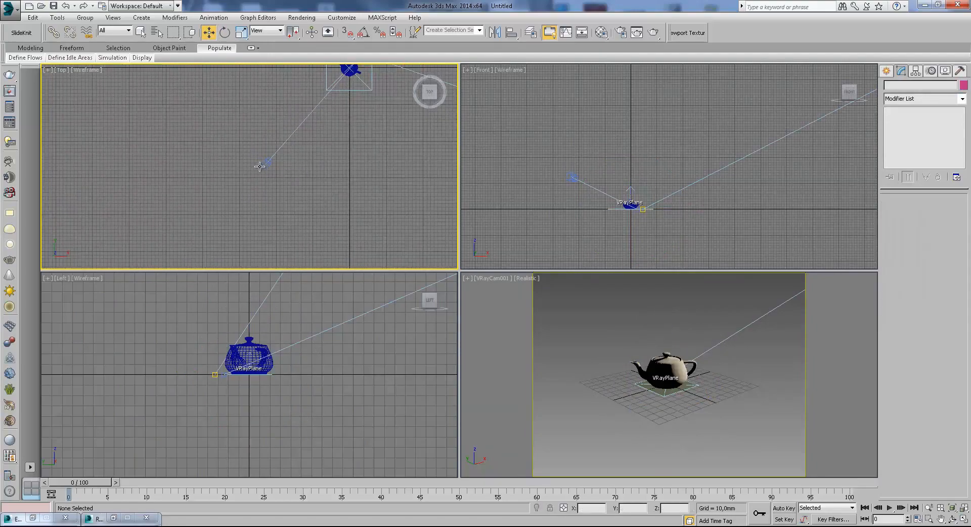
{"action": "left_click", "coordinate": [267, 163]}
{"action": "left_click_drag", "start_coordinate": [959, 269], "coordinate": [954, 210]}
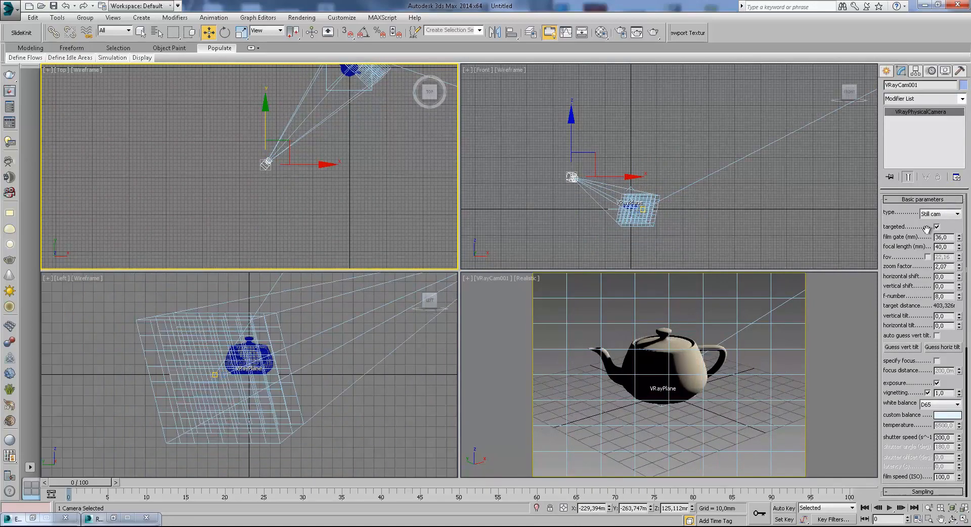
{"action": "left_click_drag", "start_coordinate": [571, 134], "coordinate": [571, 141]}
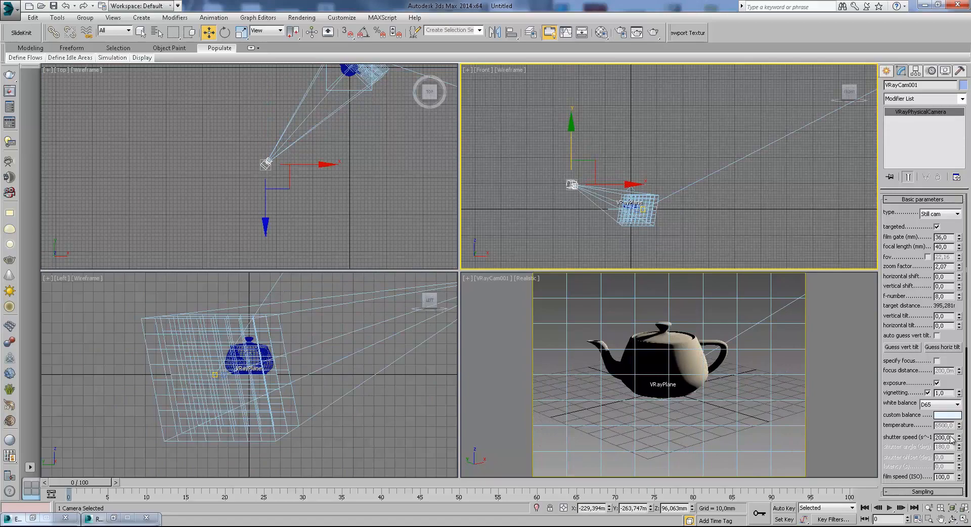
- Pan the camera view slightly to reframe the teapot within the safe frame, and clear the selection
{"action": "left_click", "coordinate": [939, 520]}
{"action": "left_click_drag", "start_coordinate": [729, 368], "coordinate": [746, 375]}
{"action": "left_click", "coordinate": [887, 72]}
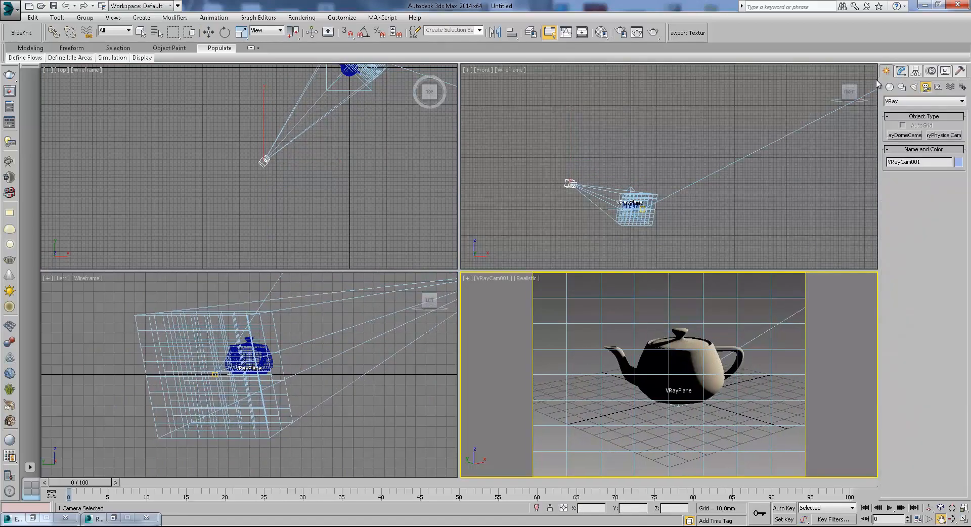
{"action": "middle_click_drag", "start_coordinate": [353, 136], "coordinate": [350, 214]}
{"action": "scroll", "coordinate": [342, 178], "scroll_direction": "up", "scroll_amount": 2}
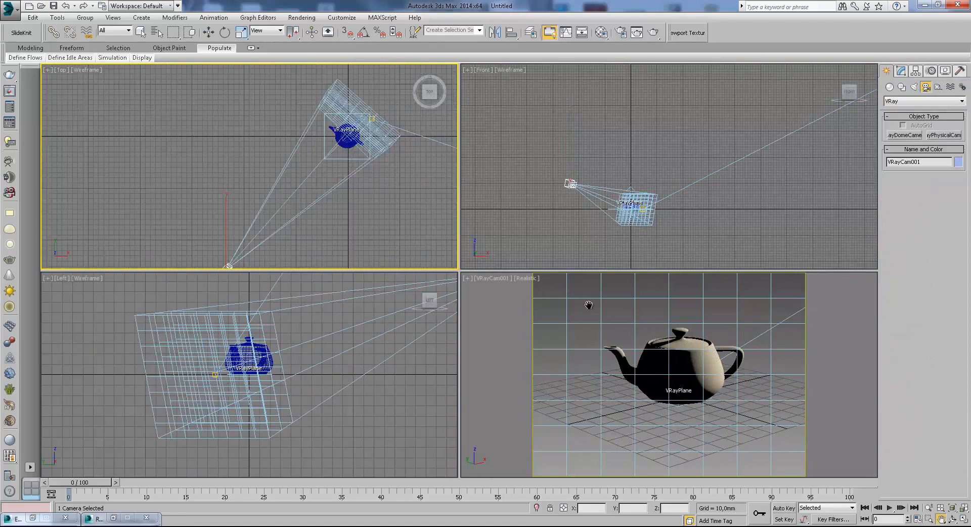
{"action": "left_click_drag", "start_coordinate": [711, 411], "coordinate": [702, 412]}
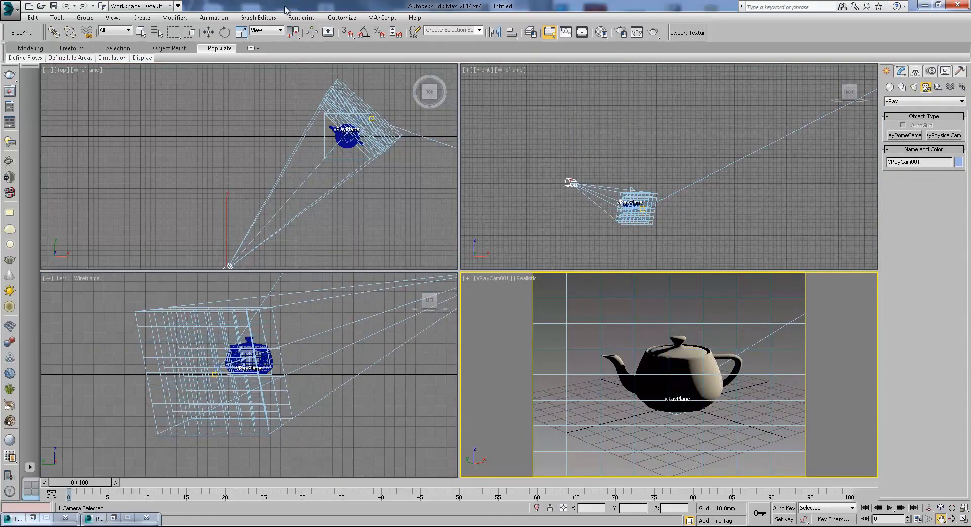
{"action": "left_click", "coordinate": [207, 33]}
{"action": "left_click", "coordinate": [569, 89]}
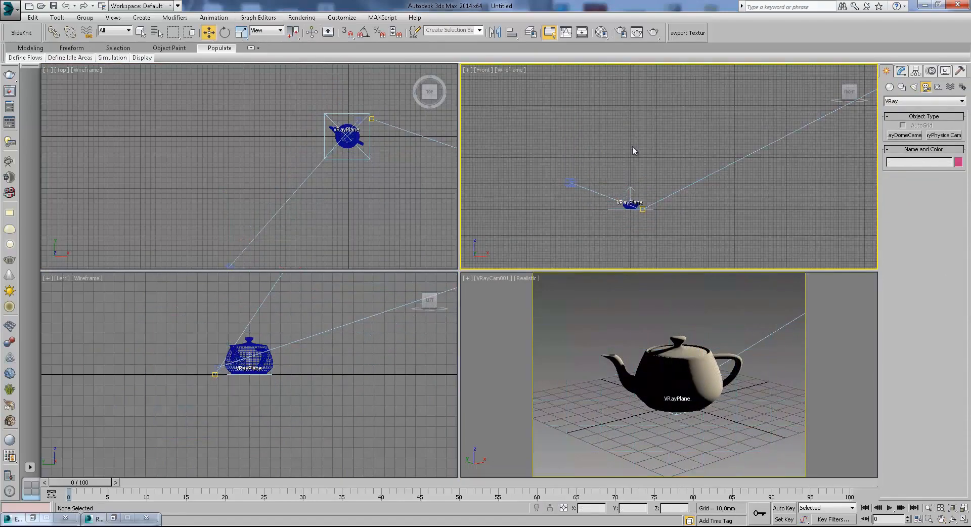
- Enable GI in Render Setup, with Brute force as the primary engine and Light cache as the secondary engine
{"action": "left_click", "coordinate": [621, 32]}
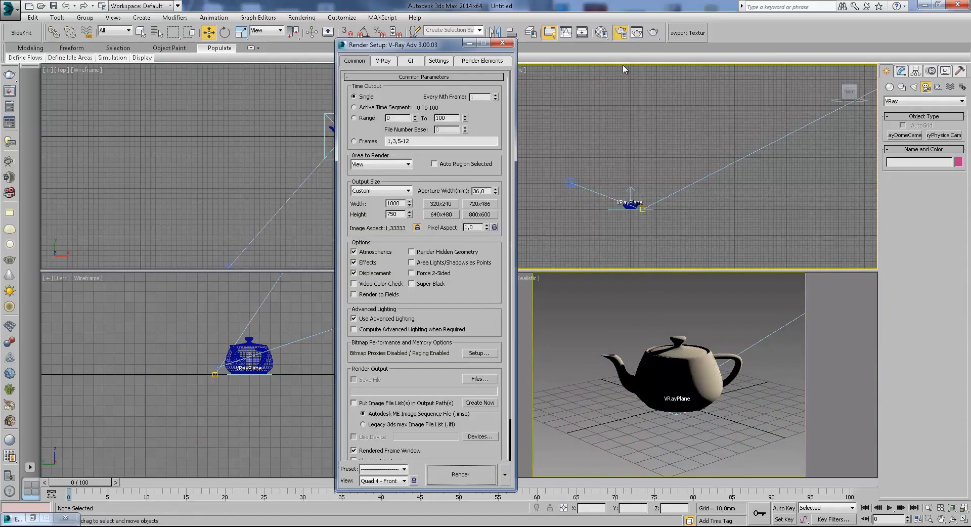
{"action": "left_click_drag", "start_coordinate": [448, 45], "coordinate": [583, 43]}
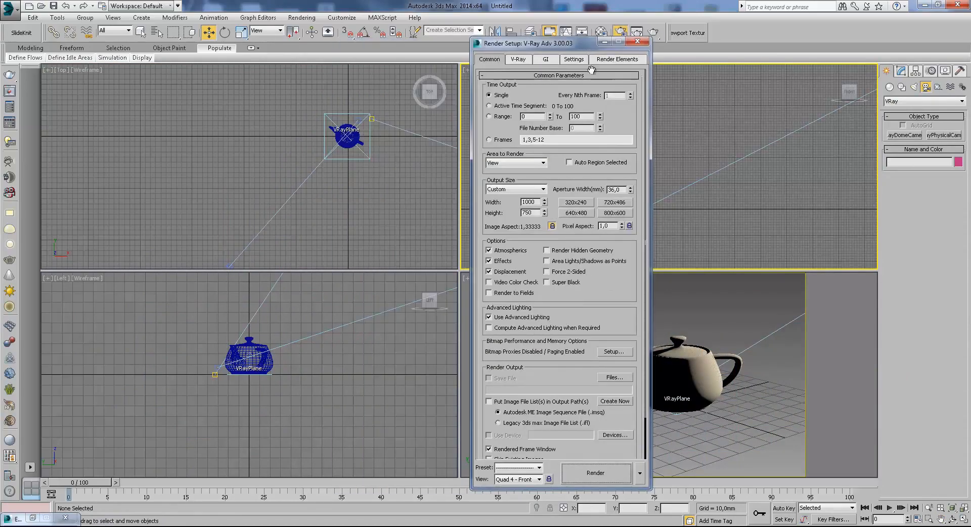
{"action": "left_click", "coordinate": [545, 59]}
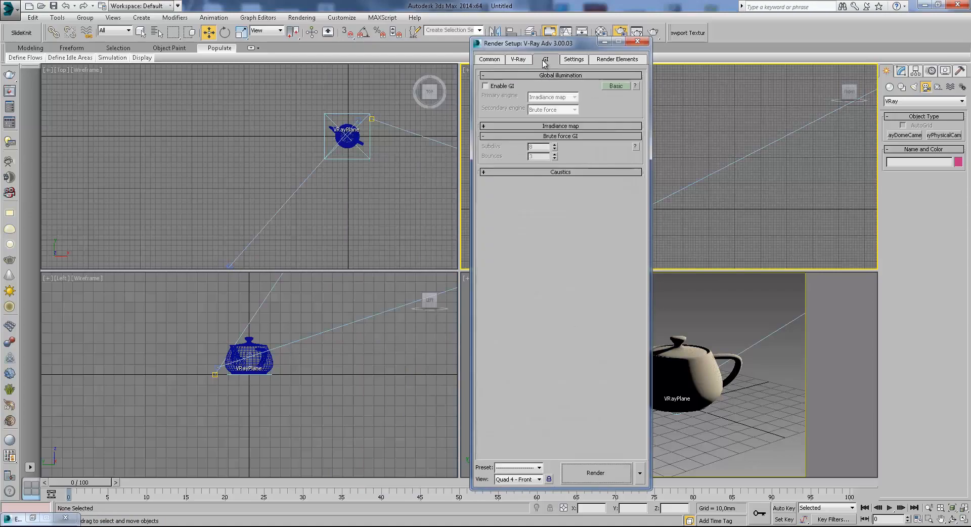
{"action": "left_click", "coordinate": [499, 89]}
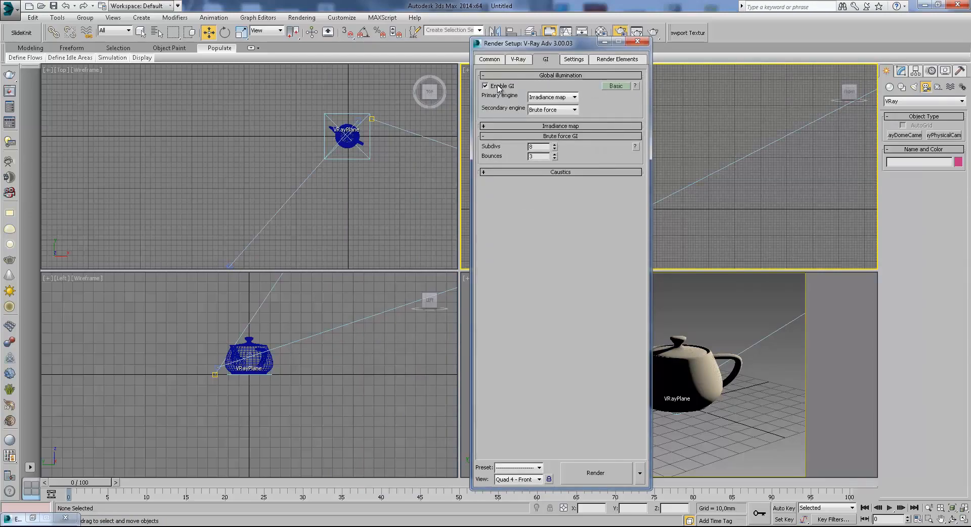
{"action": "left_click", "coordinate": [575, 97]}
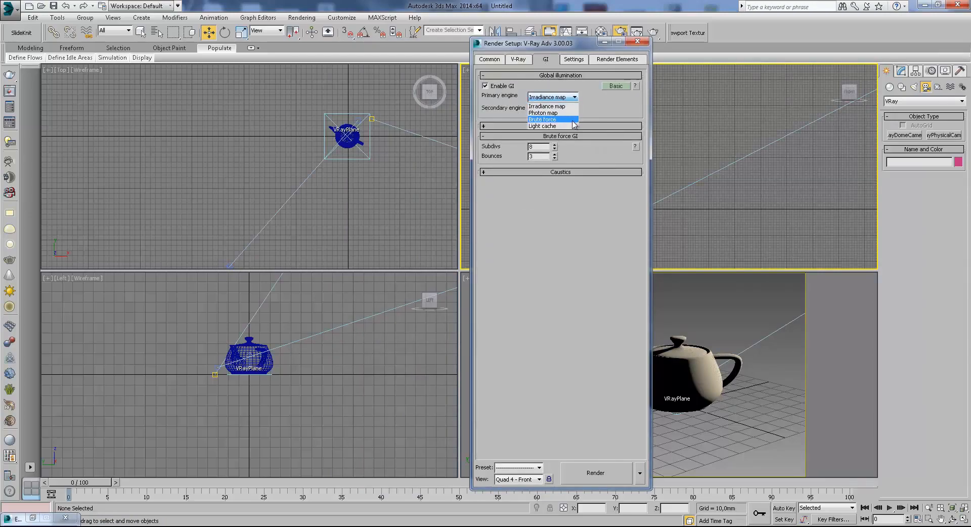
{"action": "left_click", "coordinate": [572, 119]}
{"action": "left_click", "coordinate": [574, 110]}
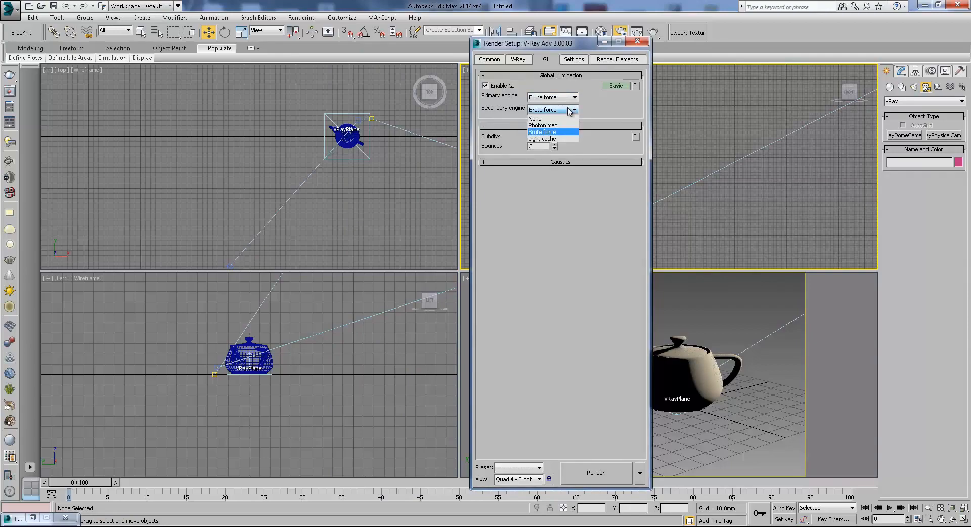
{"action": "left_click", "coordinate": [569, 140]}
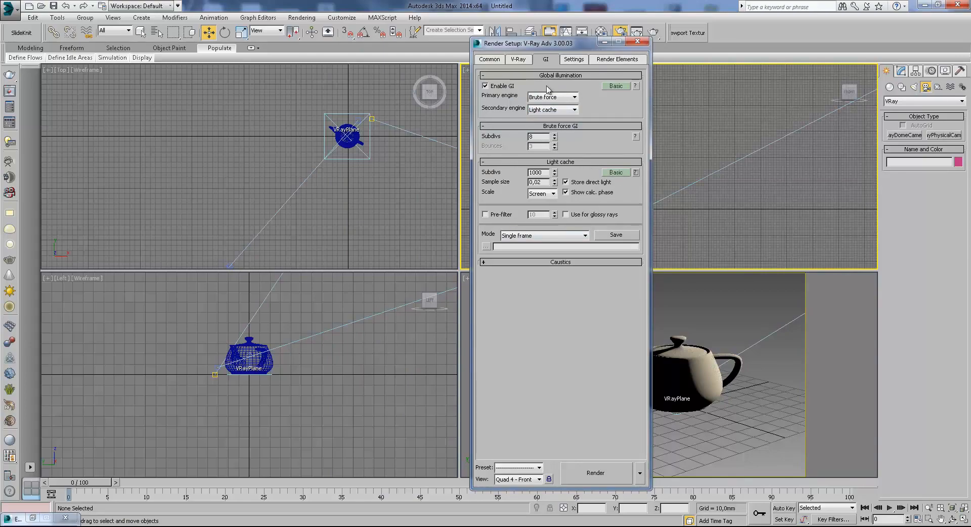
- Turn off the V-Ray image filter, expand the frame buffer settings, and minimize Render Setup
{"action": "left_click", "coordinate": [518, 61]}
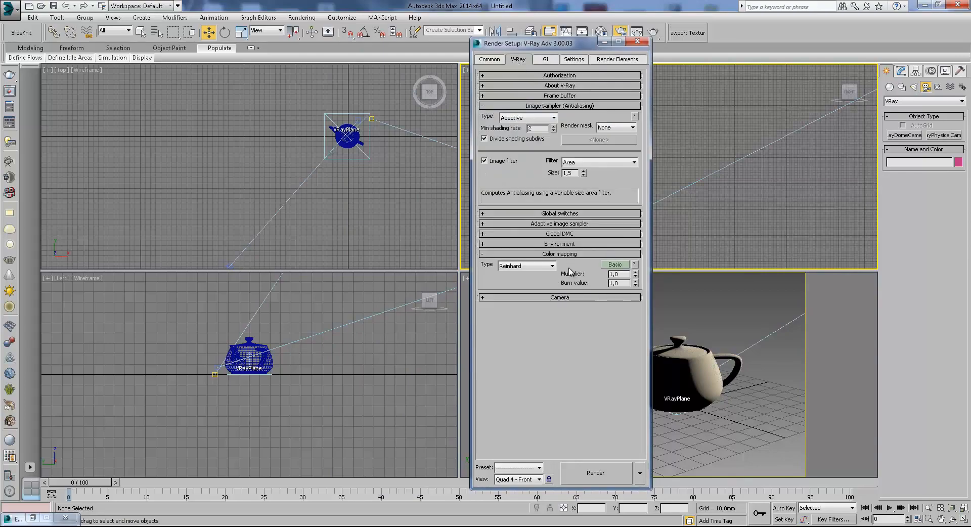
{"action": "left_click", "coordinate": [484, 160]}
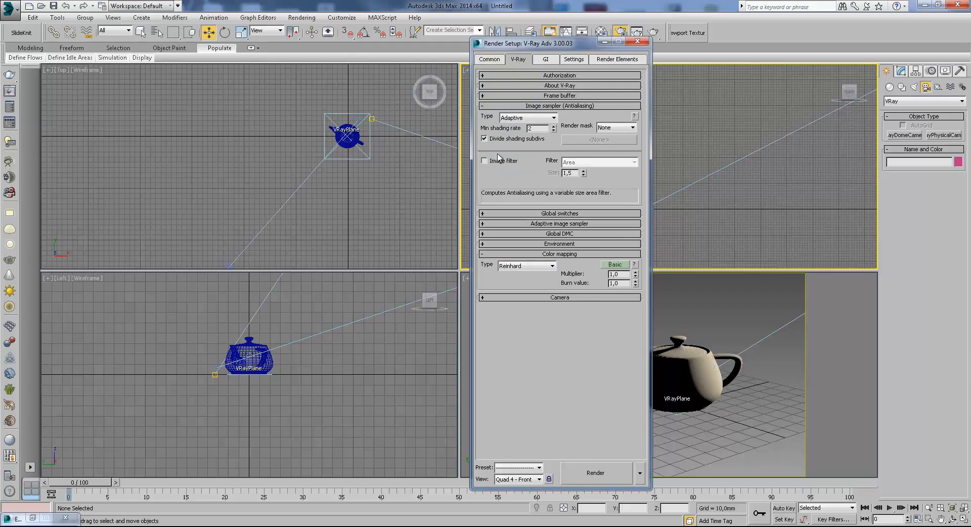
{"action": "left_click", "coordinate": [559, 95]}
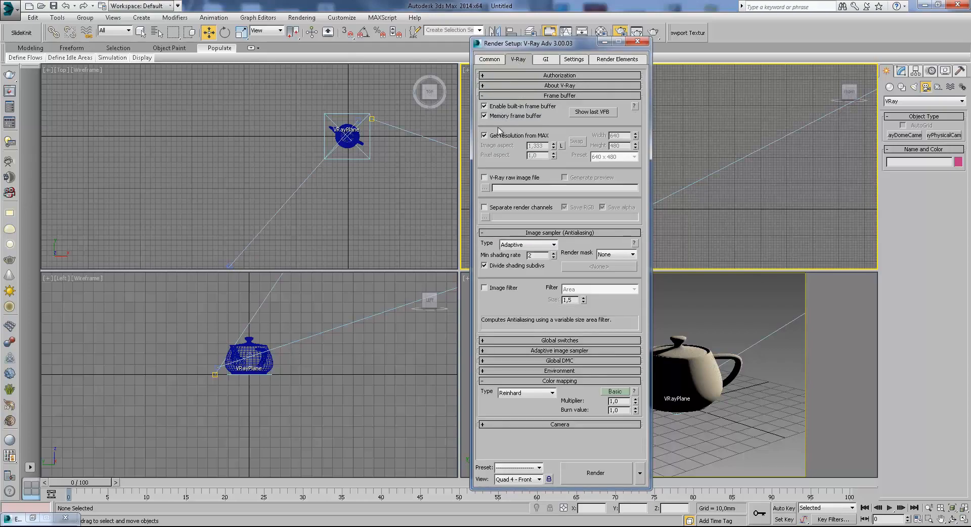
{"action": "left_click", "coordinate": [606, 42]}
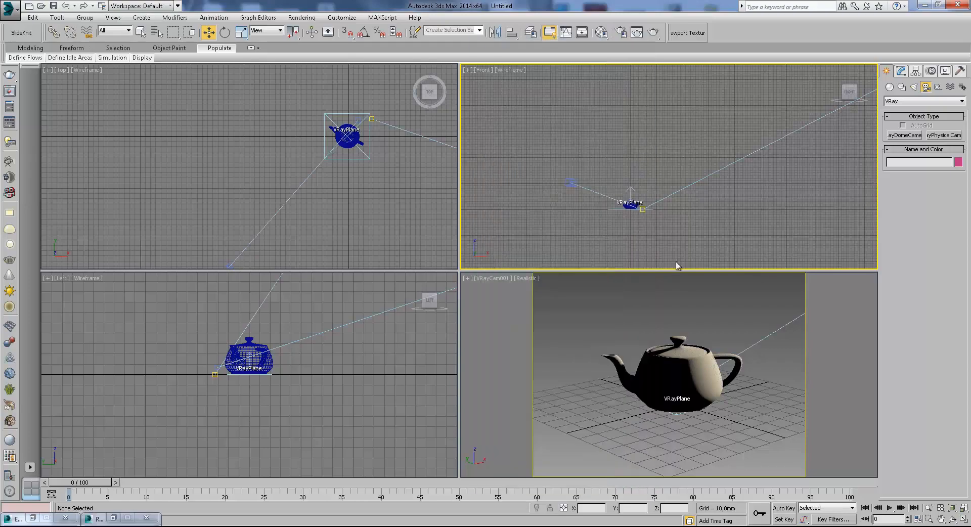
- Render the VRayCam001 view, zoom in on the teapot, and sample pixel colors near its handle
{"action": "left_click", "coordinate": [683, 301]}
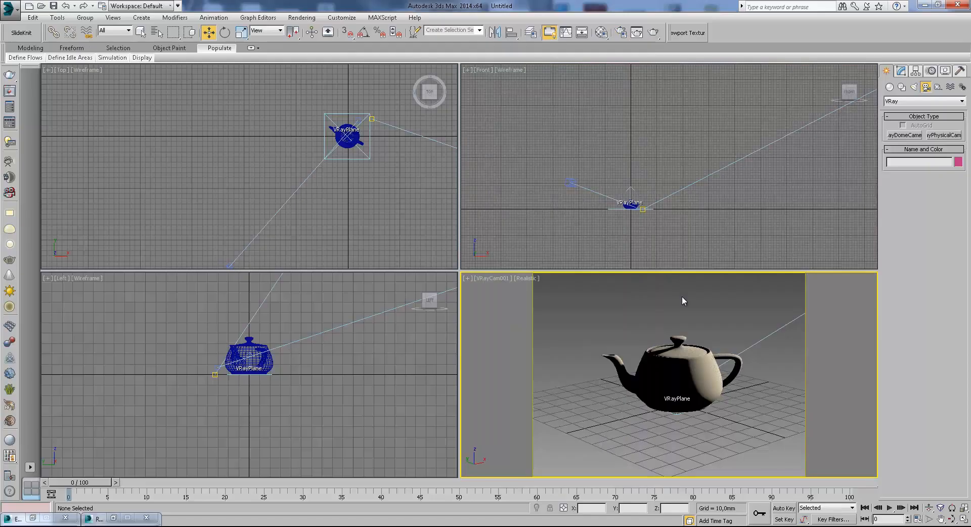
{"action": "left_click", "coordinate": [653, 32]}
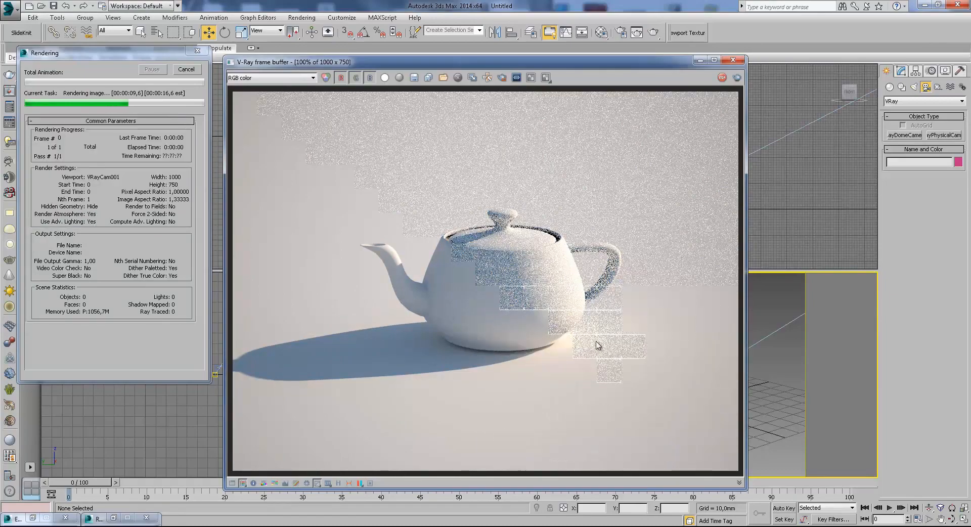
{"action": "scroll", "coordinate": [581, 330], "scroll_direction": "up", "scroll_amount": 1}
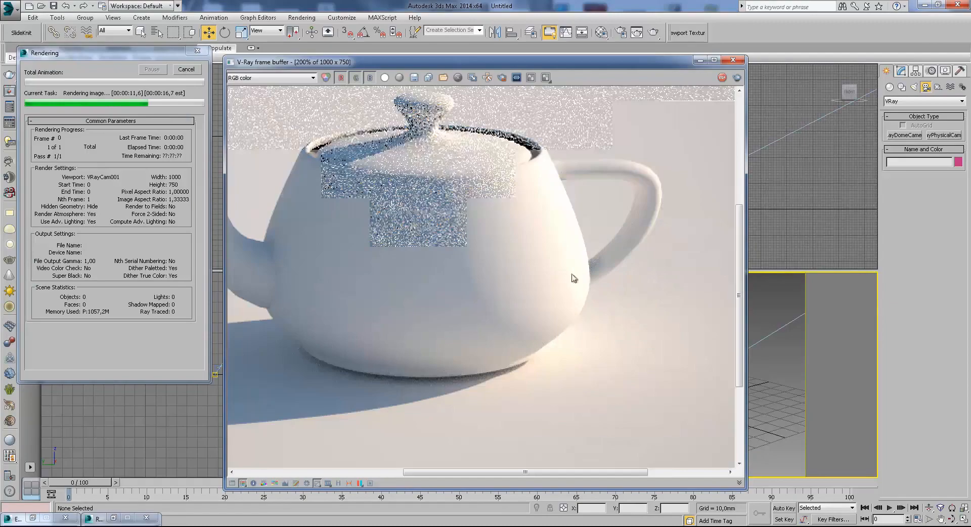
{"action": "right_click", "coordinate": [555, 180]}
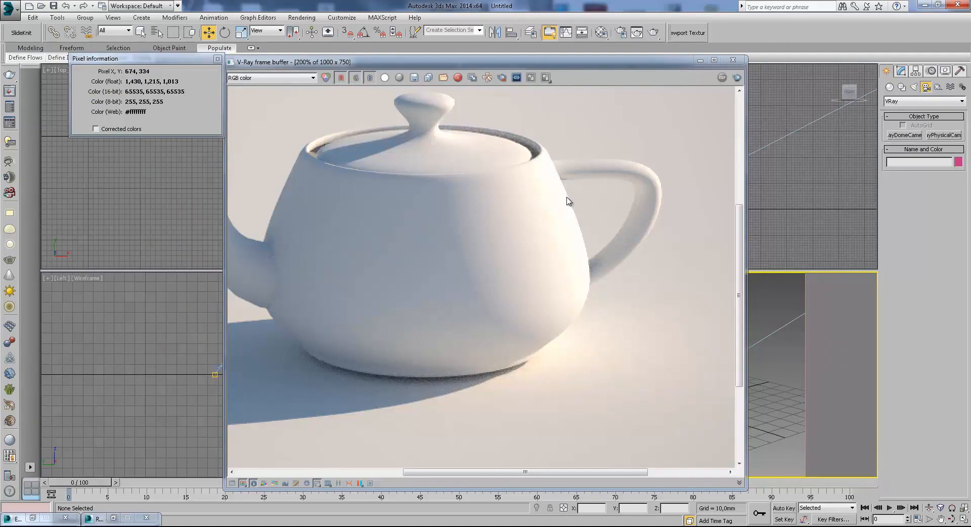
{"action": "right_click_drag", "start_coordinate": [567, 201], "coordinate": [567, 200]}
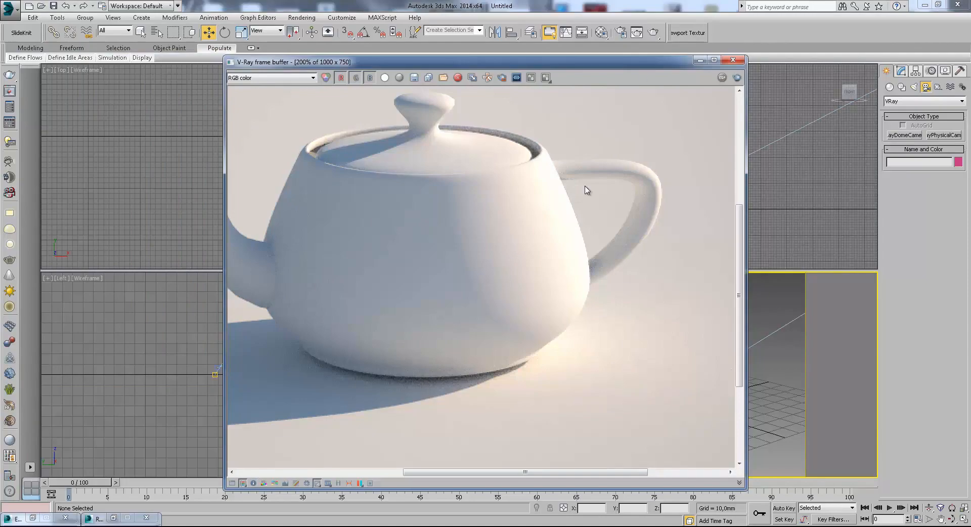
{"action": "left_click", "coordinate": [700, 60]}
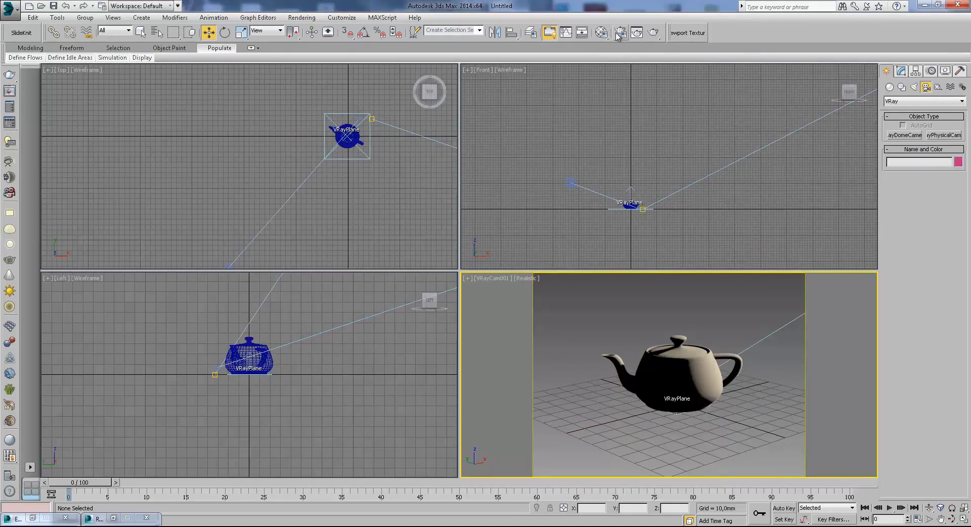
- Raise the VRaySun in the front view to about X 597 mm, Z 969 mm, and make the camera view active
{"action": "scroll", "coordinate": [620, 161], "scroll_direction": "down", "scroll_amount": 7}
{"action": "left_click", "coordinate": [730, 140]}
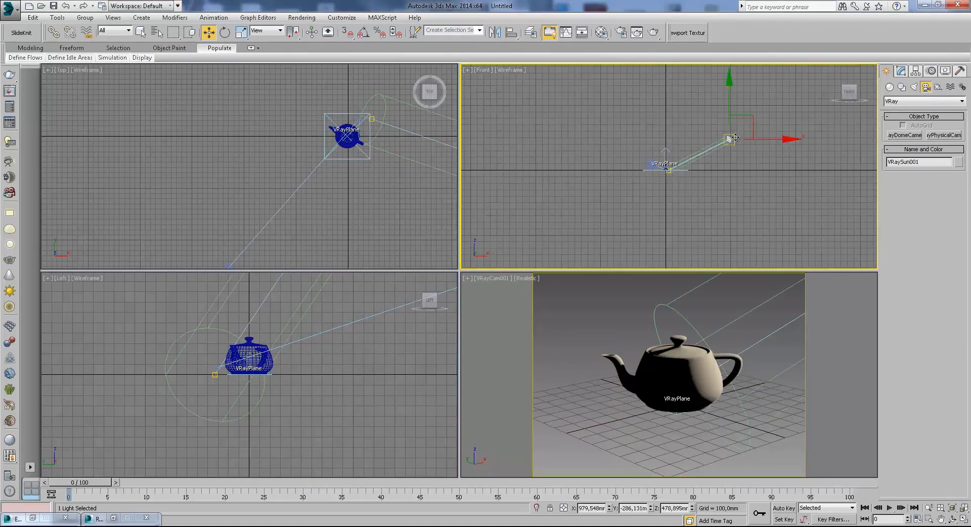
{"action": "left_click_drag", "start_coordinate": [752, 123], "coordinate": [727, 91]}
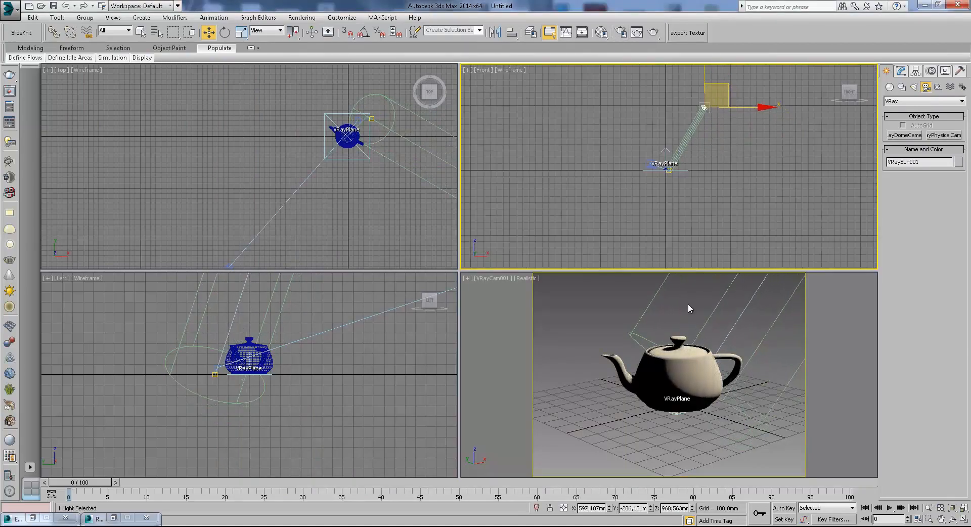
{"action": "right_click", "coordinate": [751, 332]}
- Test-render the camera view with the raised sun, sample pixel colors around the spout and background, and stop the render
{"action": "left_click", "coordinate": [655, 32]}
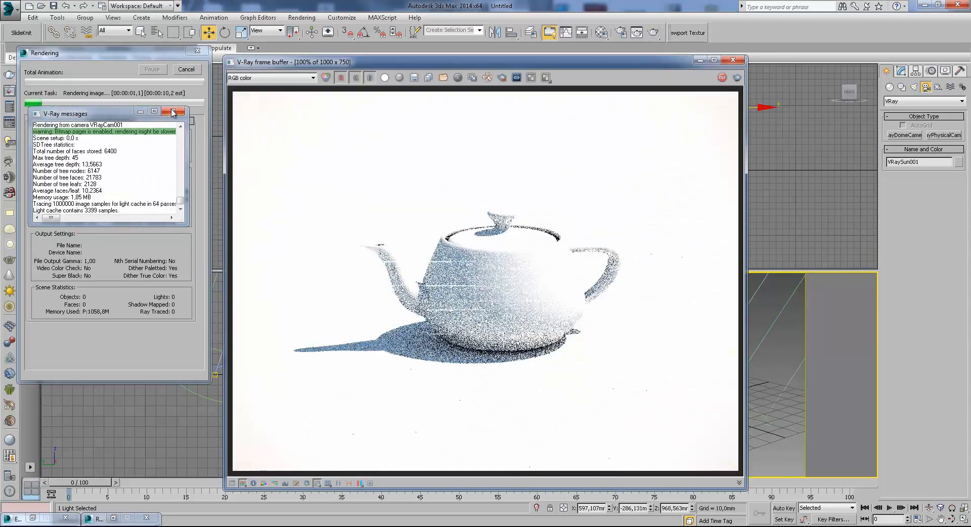
{"action": "scroll", "coordinate": [399, 287], "scroll_direction": "up", "scroll_amount": 2}
{"action": "right_click", "coordinate": [416, 288]}
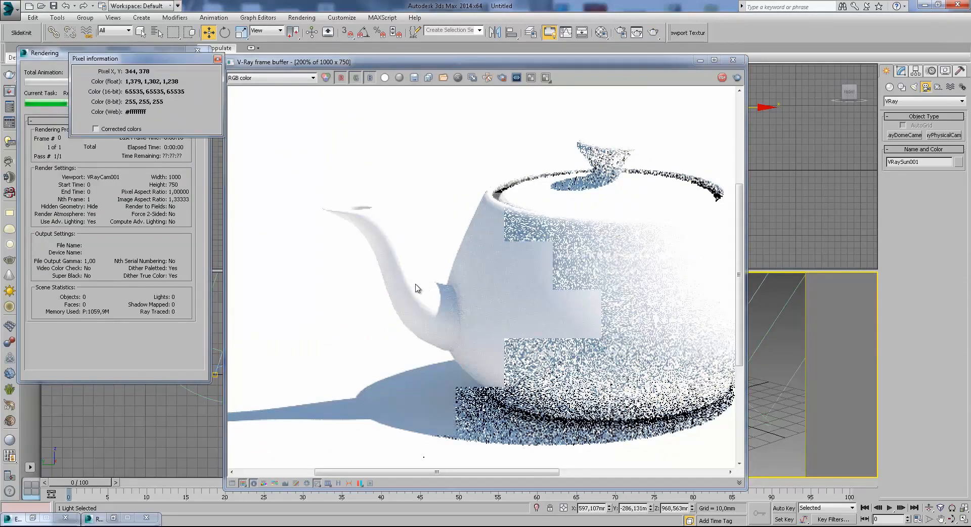
{"action": "right_click_drag", "start_coordinate": [416, 288], "coordinate": [332, 318]}
{"action": "scroll", "coordinate": [332, 319], "scroll_direction": "down", "scroll_amount": 2}
{"action": "right_click_drag", "start_coordinate": [383, 387], "coordinate": [657, 131]}
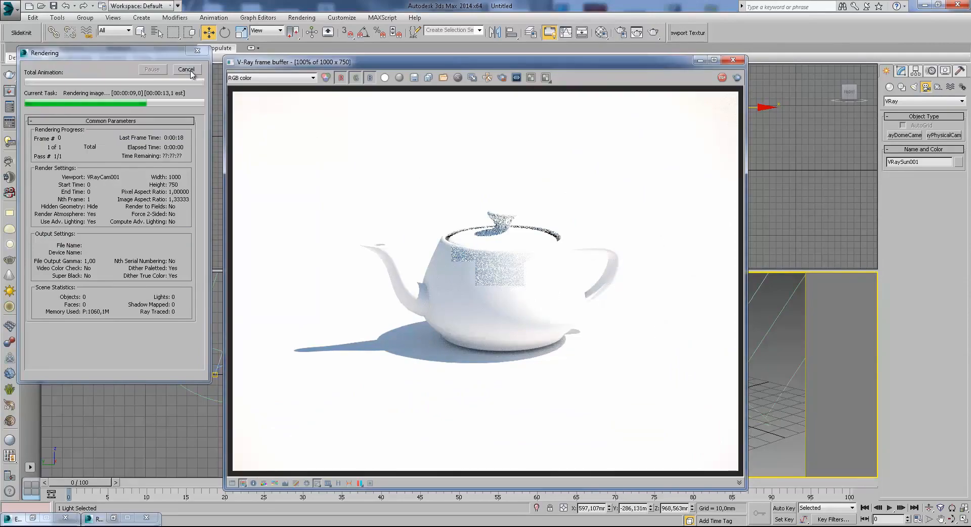
{"action": "left_click", "coordinate": [721, 78]}
{"action": "left_click", "coordinate": [700, 60]}
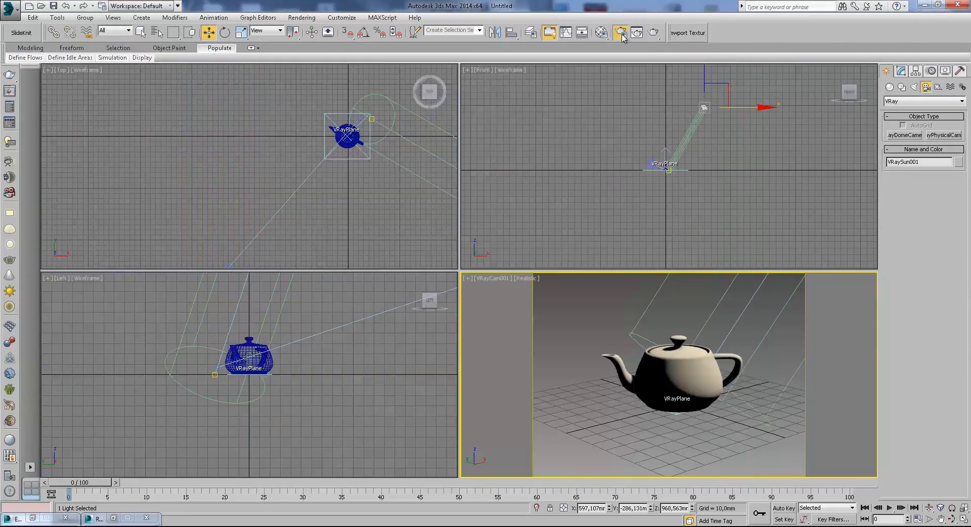
- Show the advanced color mapping options in Render Setup and set the Reinhard burn value to 0,2
{"action": "left_click", "coordinate": [620, 32]}
{"action": "left_click", "coordinate": [524, 60]}
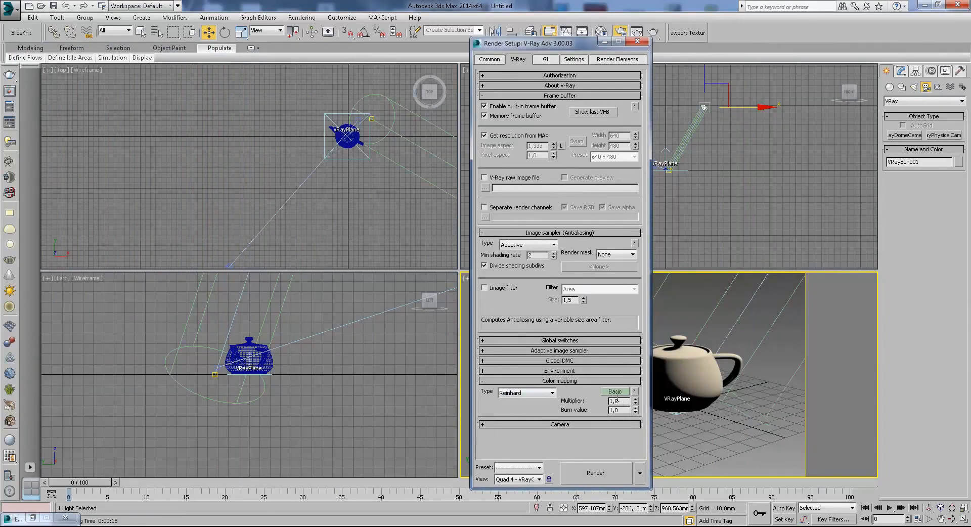
{"action": "left_click", "coordinate": [621, 392]}
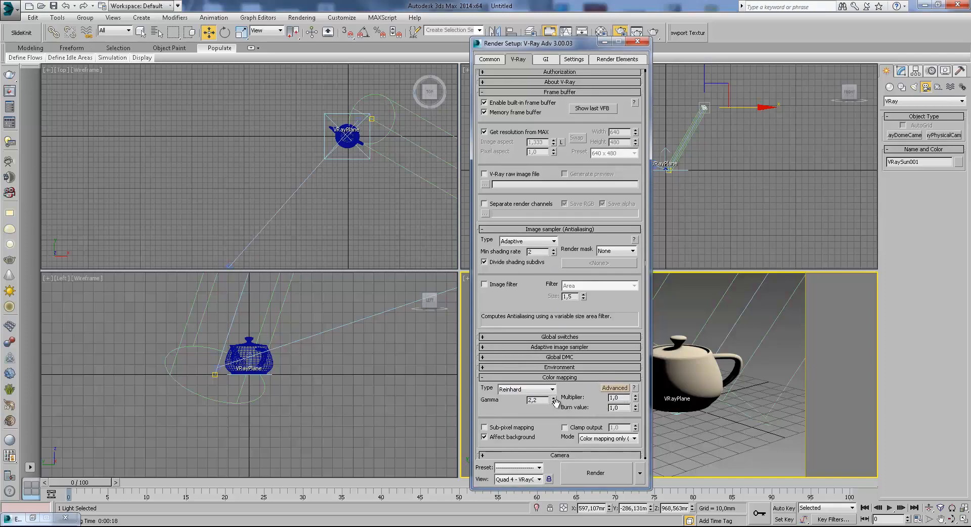
{"action": "double_click", "coordinate": [621, 409]}
{"action": "type", "text": ",2"}
{"action": "left_click", "coordinate": [605, 42]}
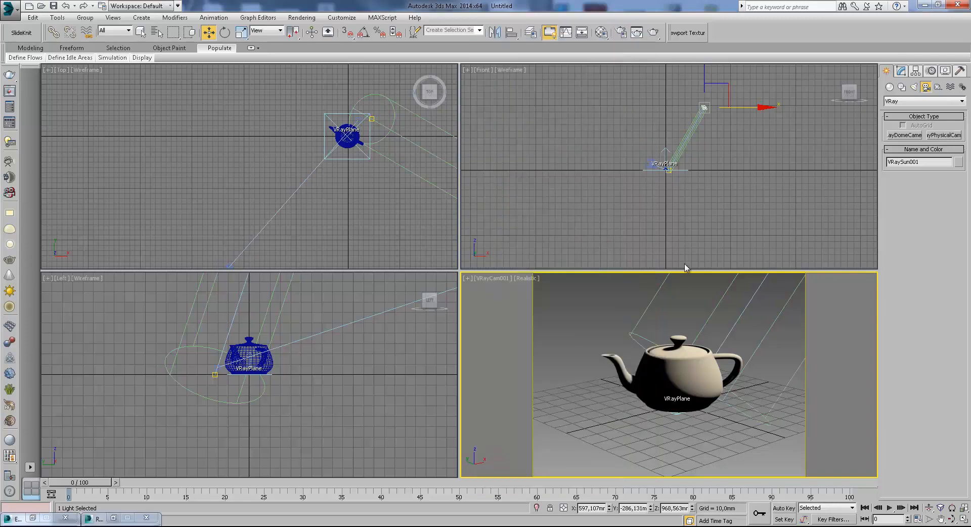
- Render the camera view with the reduced burn value, inspect the pixel colors around the teapot, and close the frame buffer
{"action": "right_click", "coordinate": [664, 329]}
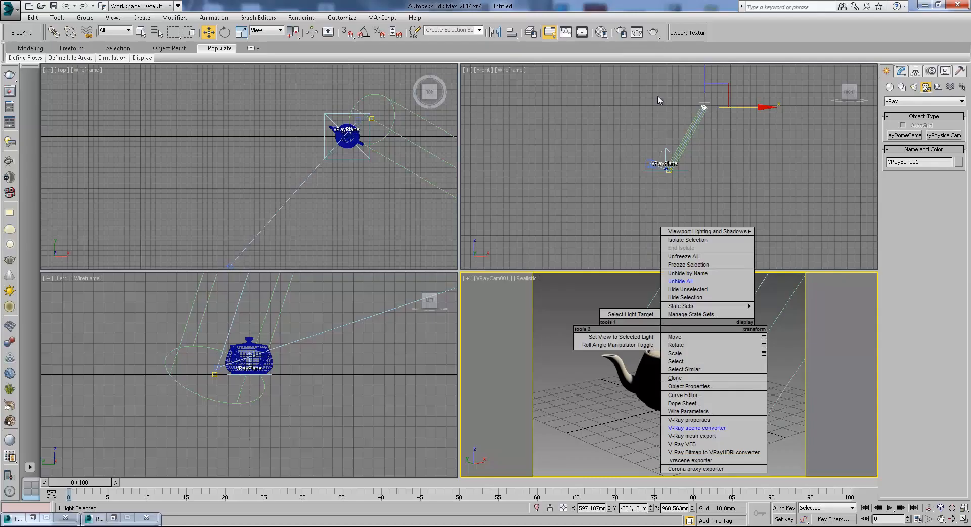
{"action": "left_click", "coordinate": [654, 33]}
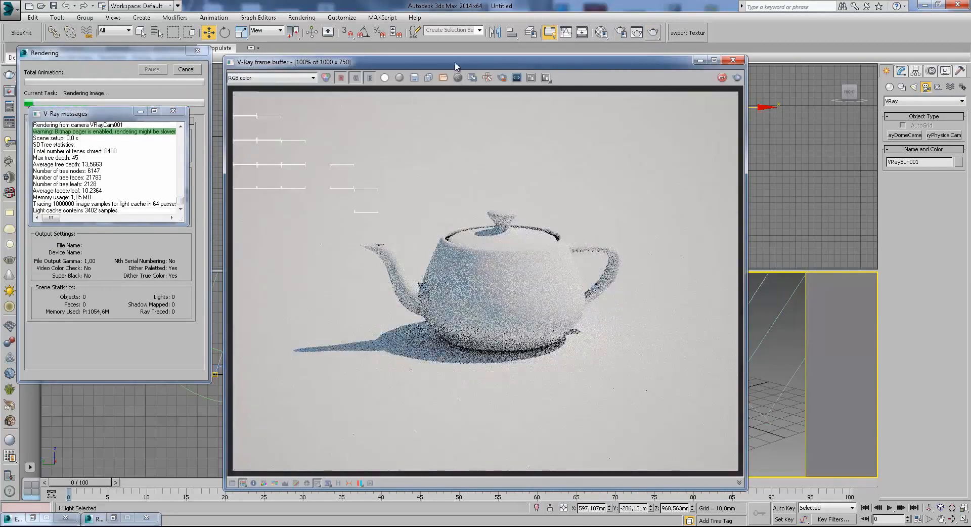
{"action": "left_click_drag", "start_coordinate": [456, 66], "coordinate": [670, 60]}
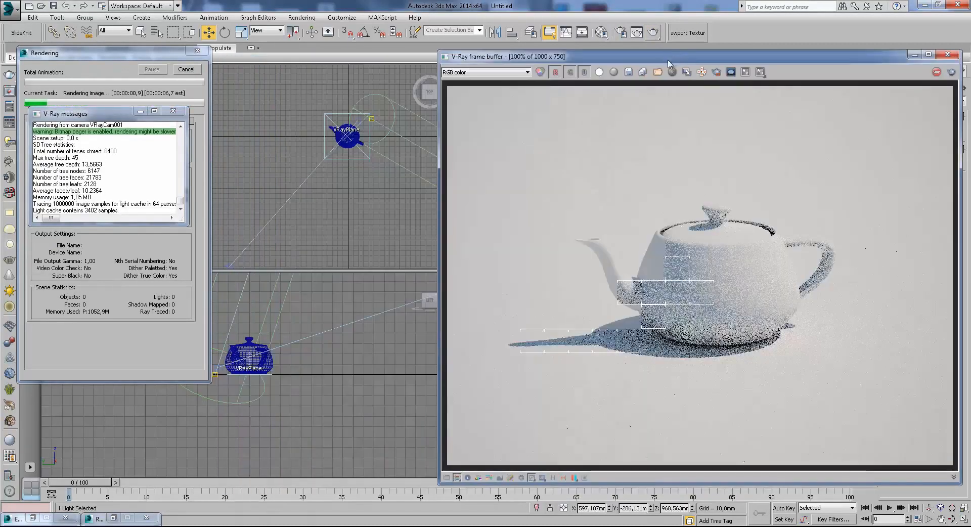
{"action": "left_click_drag", "start_coordinate": [529, 59], "coordinate": [374, 44]}
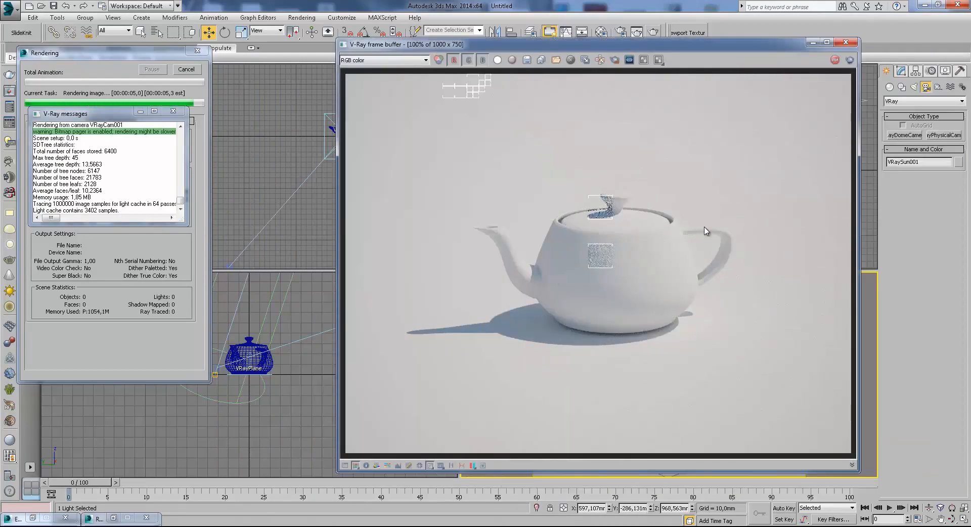
{"action": "right_click_drag", "start_coordinate": [774, 256], "coordinate": [696, 332]}
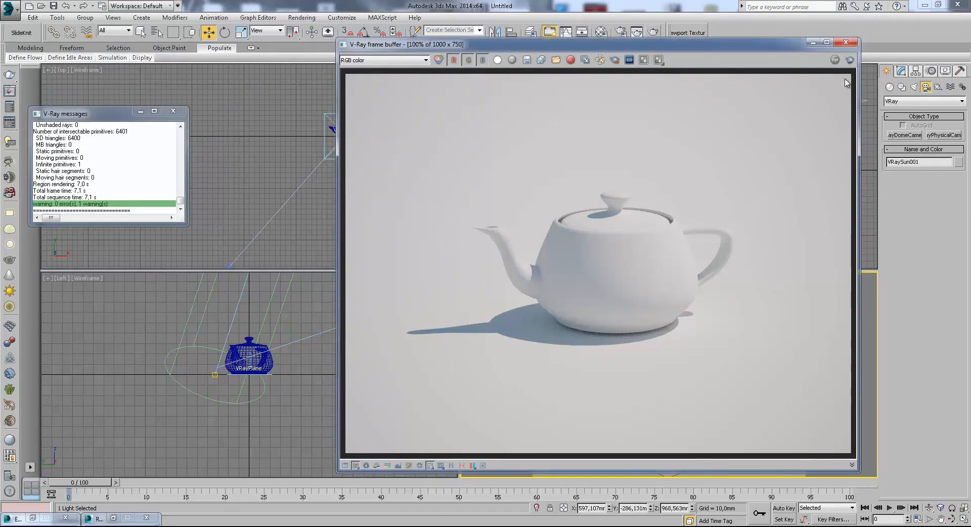
{"action": "left_click", "coordinate": [848, 42]}
- Set the Reinhard burn value to 0,3, render the camera view again, and close the frame buffer
{"action": "left_click", "coordinate": [602, 33]}
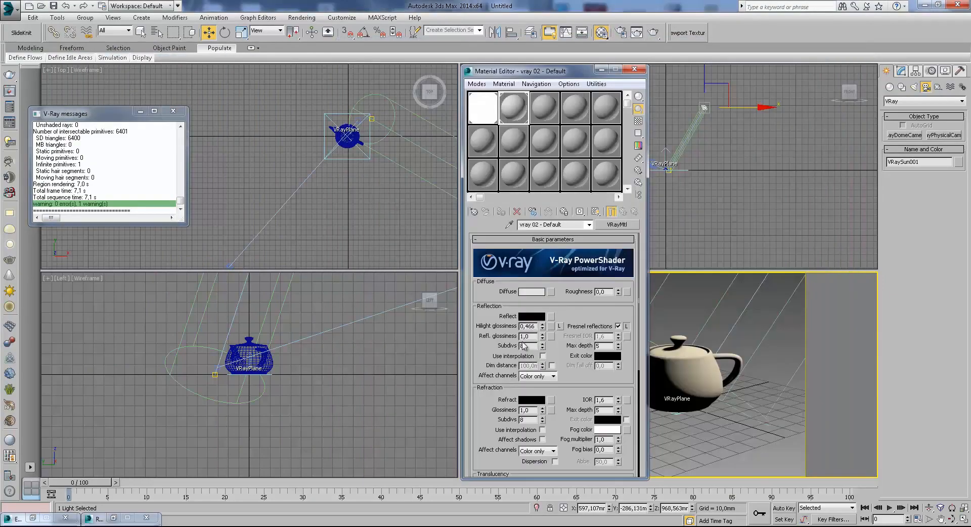
{"action": "left_click", "coordinate": [636, 70]}
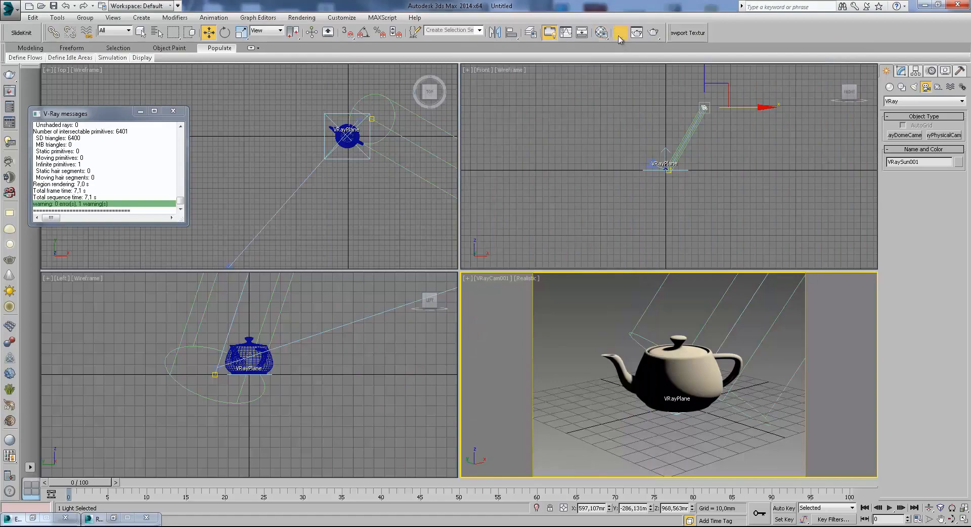
{"action": "left_click", "coordinate": [621, 32]}
{"action": "left_click", "coordinate": [518, 59]}
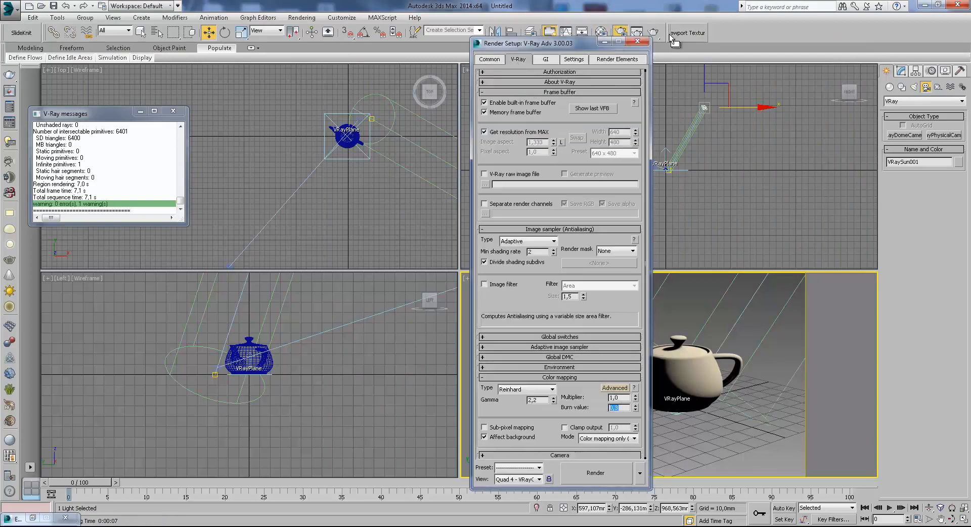
{"action": "left_click", "coordinate": [654, 32]}
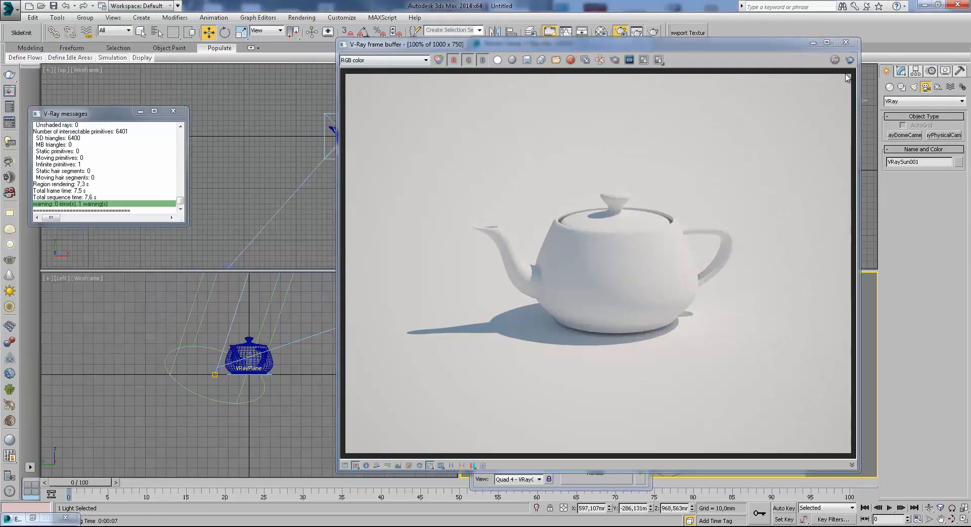
{"action": "left_click", "coordinate": [846, 42]}
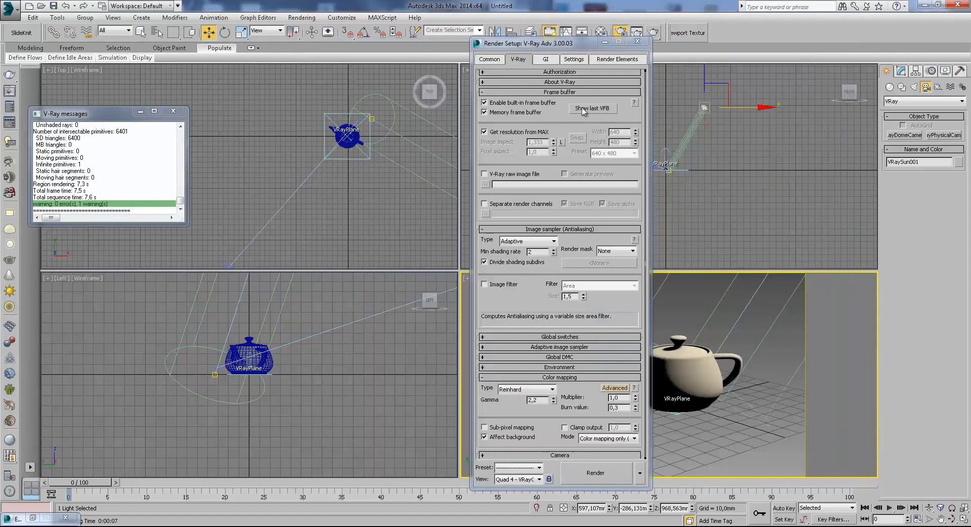
- Close Render Setup and the V-Ray messages, and show the DefaultVRaySky parameters in the Material Editor, moved clear of the camera view
{"action": "left_click", "coordinate": [638, 41]}
{"action": "left_click", "coordinate": [601, 32]}
{"action": "left_click_drag", "start_coordinate": [569, 71], "coordinate": [324, 71]}
{"action": "left_click", "coordinate": [173, 110]}
{"action": "left_click", "coordinate": [285, 115]}
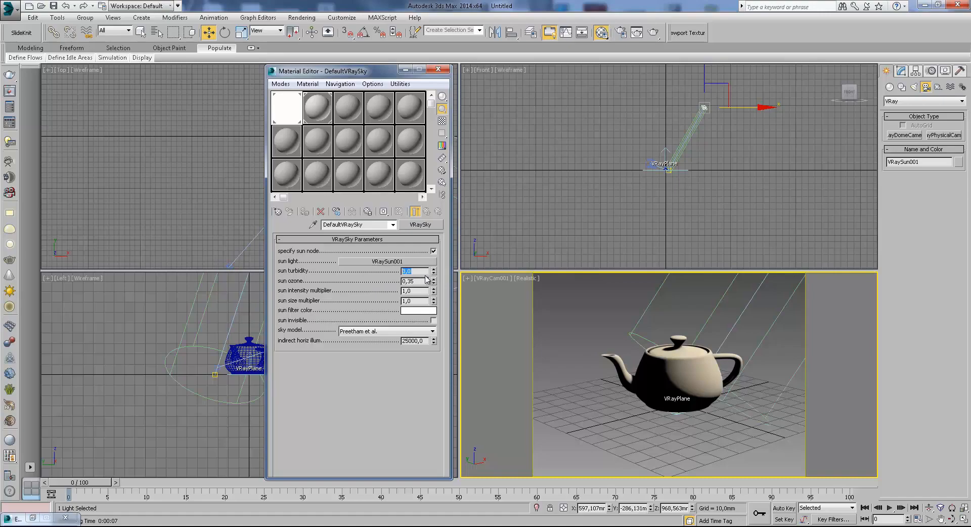
- Set the VRaySky sun turbidity to 20, clear the selection, and render the camera view to check the sky color
{"action": "right_click", "coordinate": [586, 316]}
{"action": "left_click", "coordinate": [658, 129]}
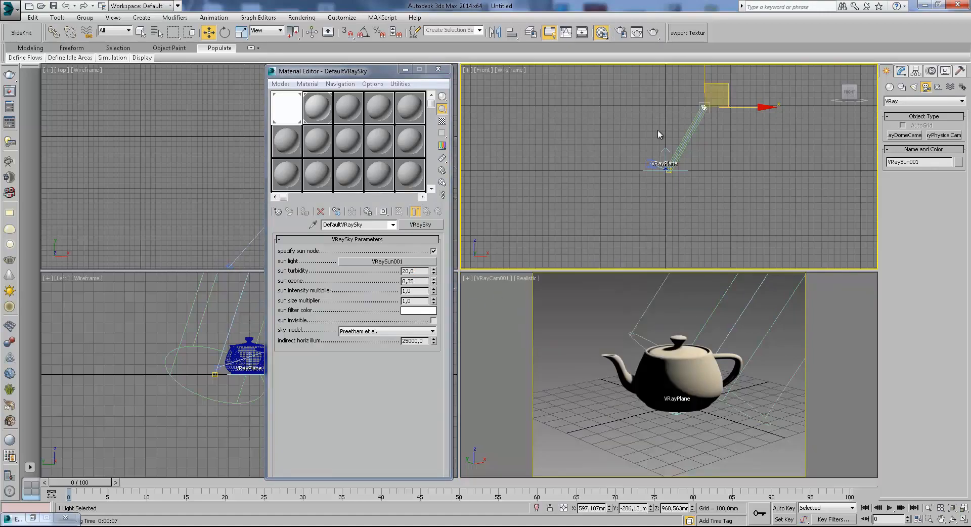
{"action": "left_click", "coordinate": [653, 33]}
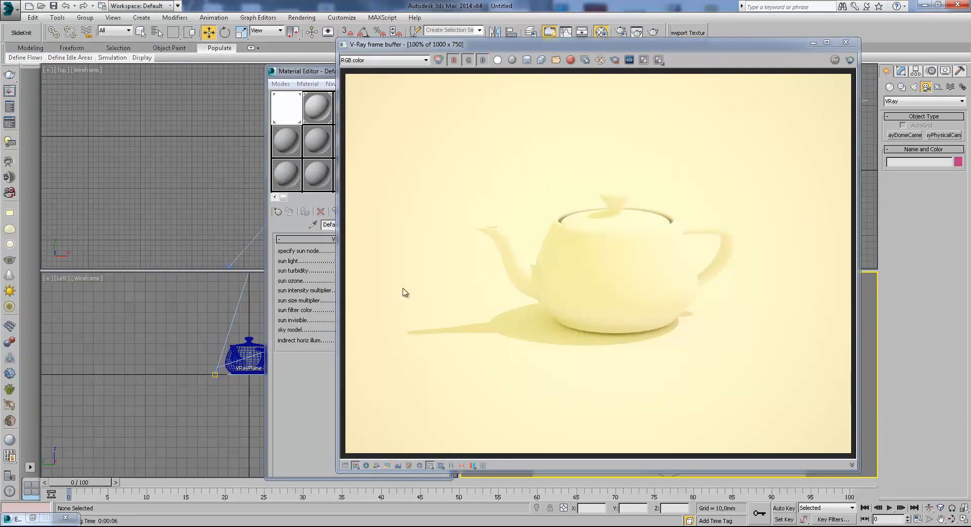
{"action": "left_click", "coordinate": [812, 42]}
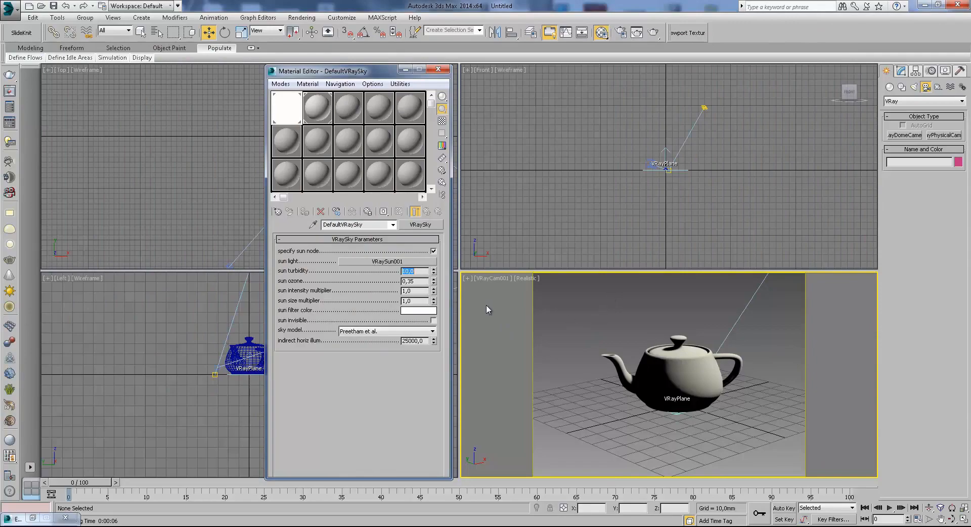
- Set the VRaySky sun turbidity to 2, test-render the camera view, and close the frame buffer
{"action": "type", "text": "2"}
{"action": "key", "text": "Return"}
{"action": "left_click", "coordinate": [654, 32]}
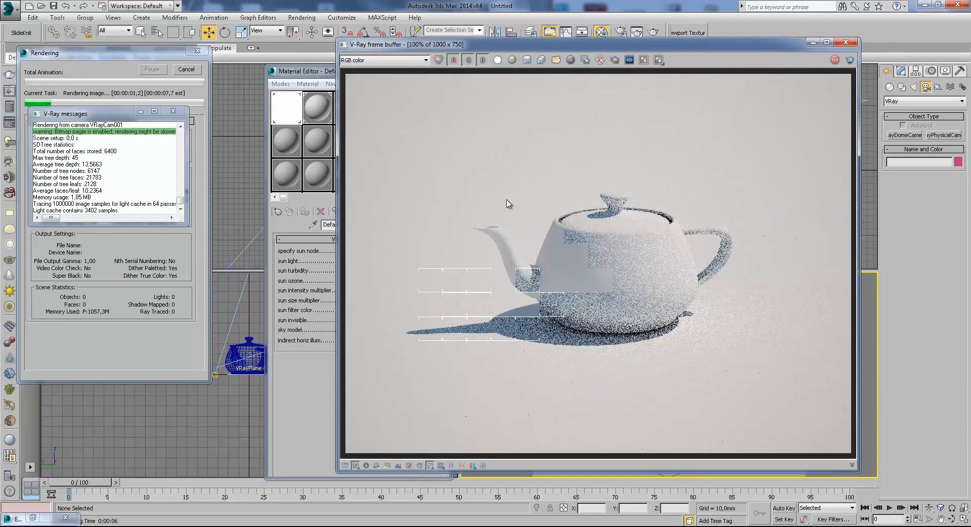
{"action": "left_click", "coordinate": [186, 71]}
{"action": "left_click", "coordinate": [848, 44]}
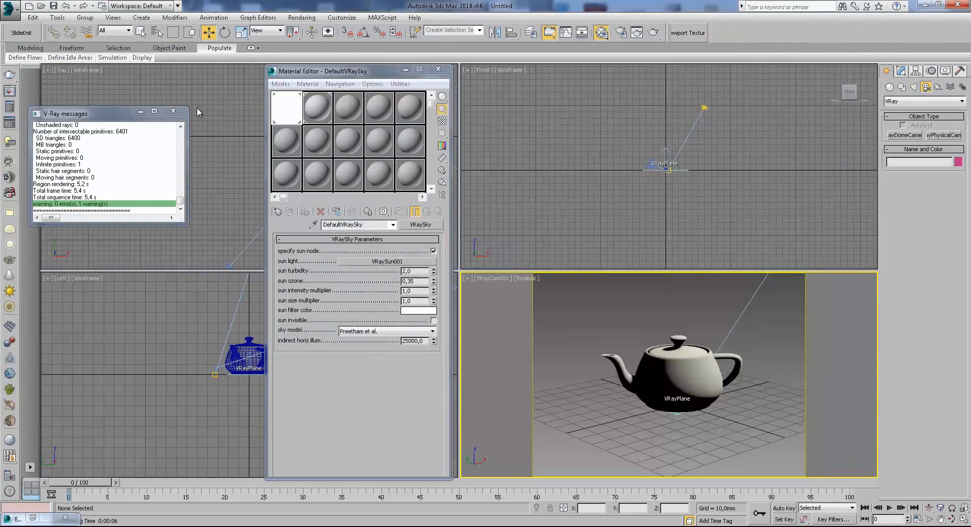
- Select the VRayCam001 camera and set its white balance to Custom with a white custom balance color
{"action": "left_click", "coordinate": [487, 283]}
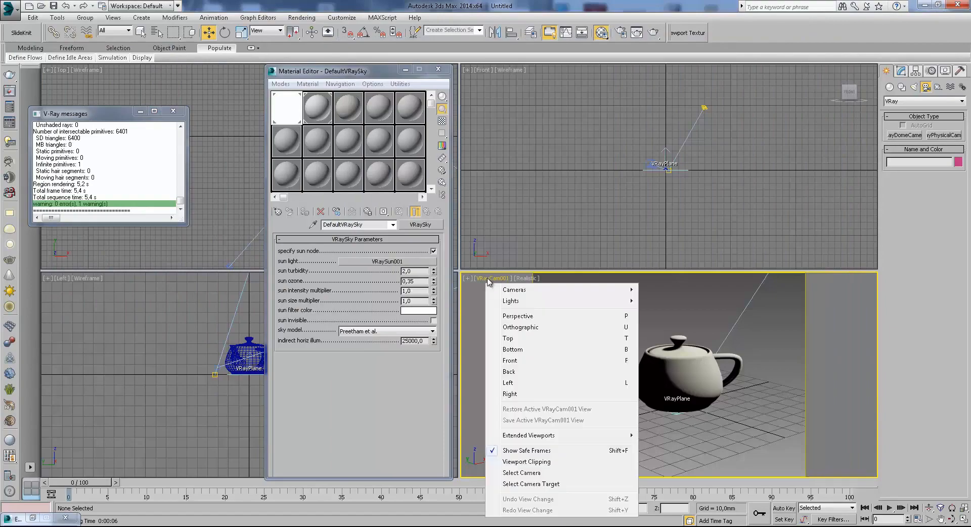
{"action": "left_click", "coordinate": [547, 470]}
{"action": "left_click", "coordinate": [901, 71]}
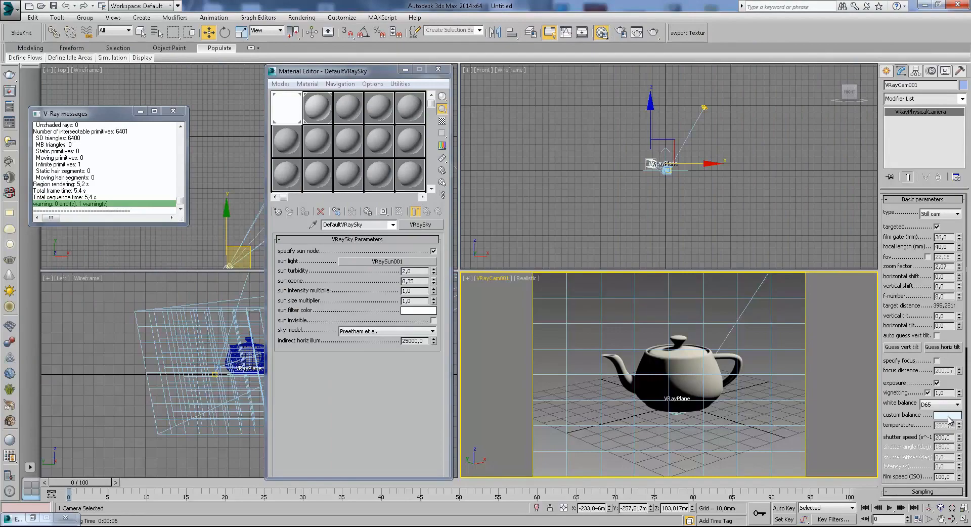
{"action": "left_click", "coordinate": [957, 404]}
{"action": "left_click", "coordinate": [941, 412]}
{"action": "left_click", "coordinate": [948, 415]}
{"action": "left_click_drag", "start_coordinate": [287, 132], "coordinate": [288, 144]}
{"action": "left_click", "coordinate": [371, 148]}
- Test-render the camera view to check the custom white balance, and close the frame buffer
{"action": "right_click", "coordinate": [611, 335]}
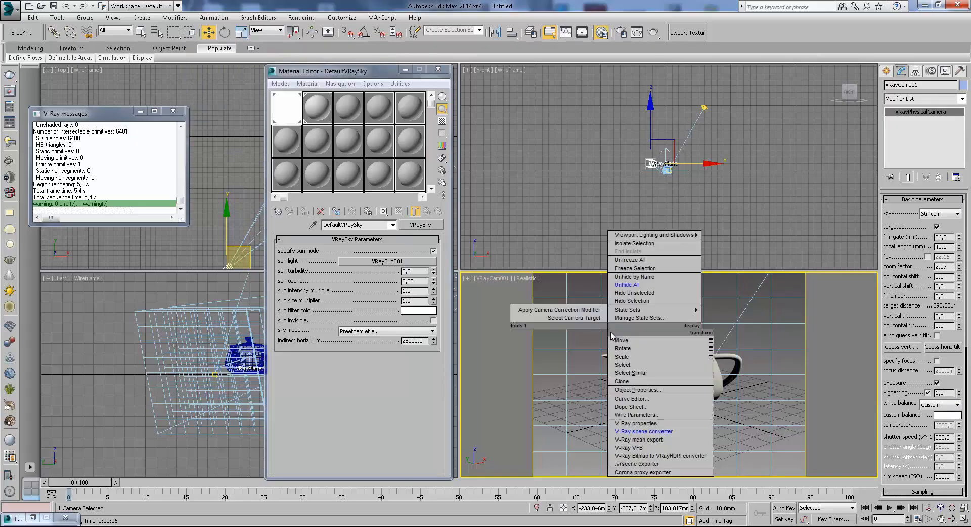
{"action": "left_click", "coordinate": [653, 33]}
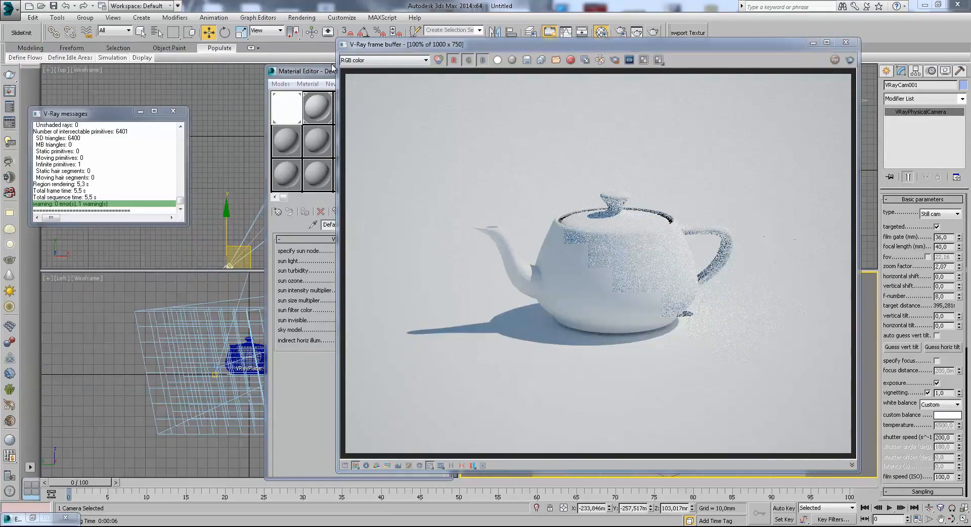
{"action": "left_click", "coordinate": [846, 43]}
- Set the VRaySky sun turbidity to 10, test-render the camera view, and close the frame buffer
{"action": "left_click_drag", "start_coordinate": [411, 272], "coordinate": [383, 275]}
{"action": "type", "text": "10"}
{"action": "left_click", "coordinate": [653, 33]}
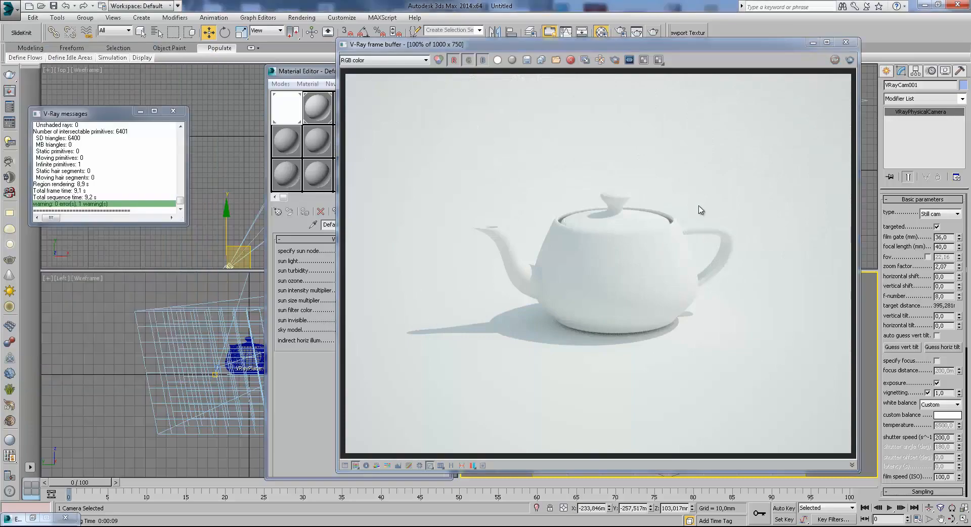
{"action": "left_click", "coordinate": [846, 42]}
- Set the VRaySky sun turbidity to 3,0
{"action": "double_click", "coordinate": [424, 272]}
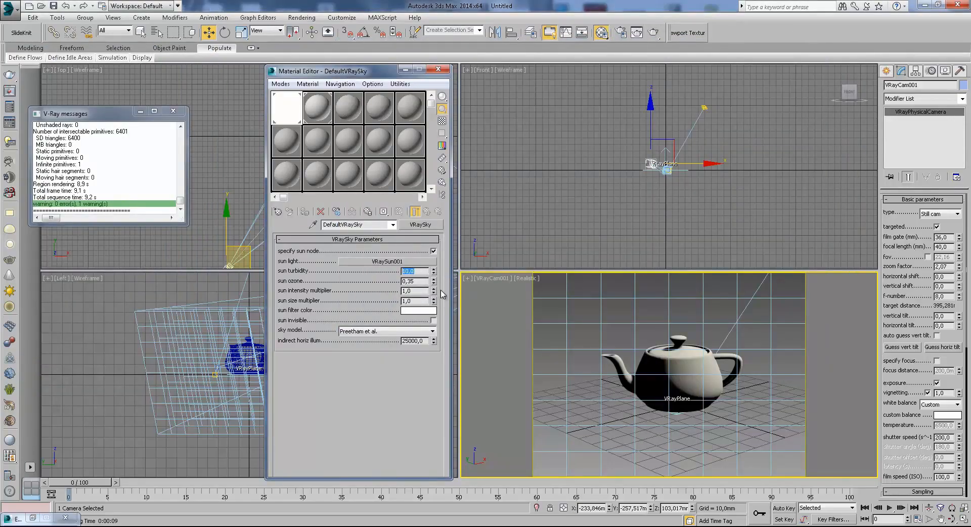
{"action": "type", "text": "8"}
{"action": "key", "text": "Return"}
- Select the VRaySun in the Front view, set its turbidity to 10, and render the camera view
{"action": "left_click", "coordinate": [705, 107]}
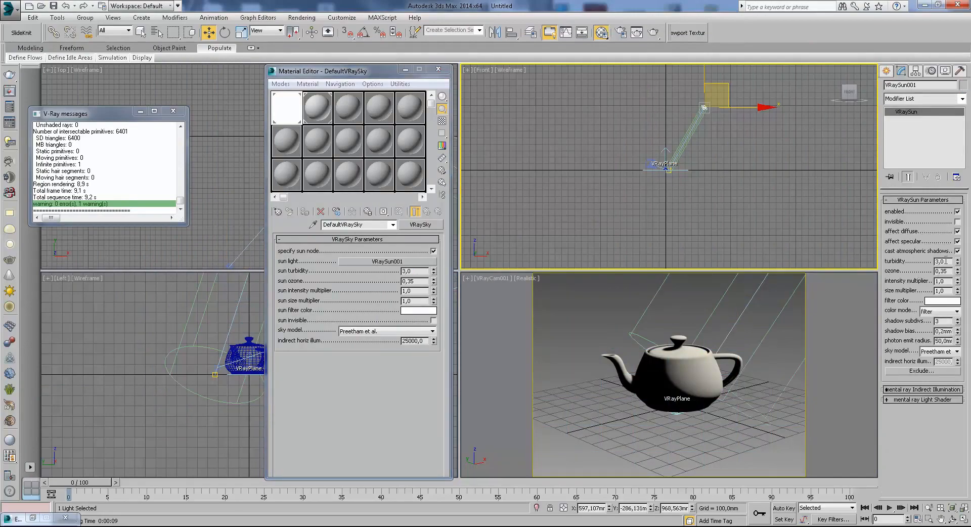
{"action": "type", "text": "10"}
{"action": "key", "text": "Return"}
{"action": "right_click", "coordinate": [792, 328]}
{"action": "left_click", "coordinate": [653, 33]}
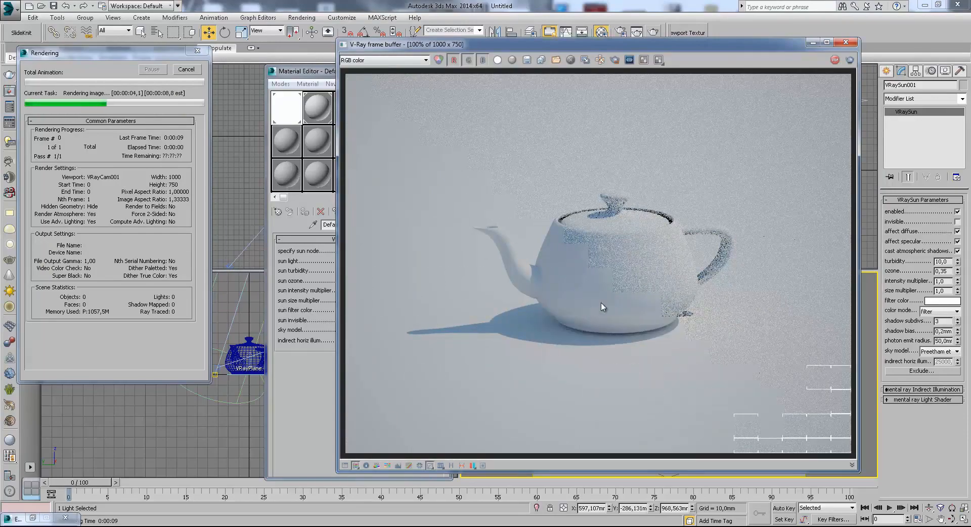
- Examine the teapot surface and its shadow up close in the rendered image, and dismiss the frame buffer
{"action": "scroll", "coordinate": [660, 297], "scroll_direction": "up", "scroll_amount": 2}
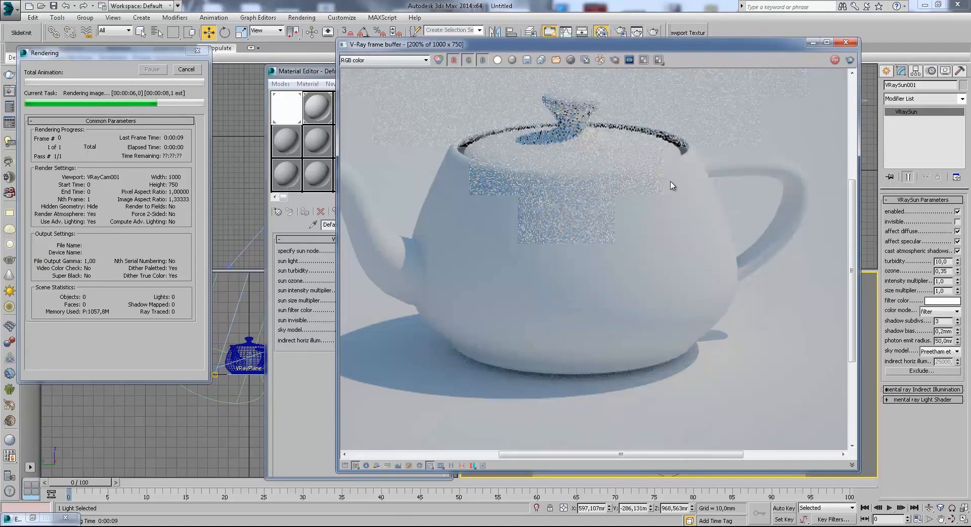
{"action": "scroll", "coordinate": [545, 339], "scroll_direction": "down", "scroll_amount": 2}
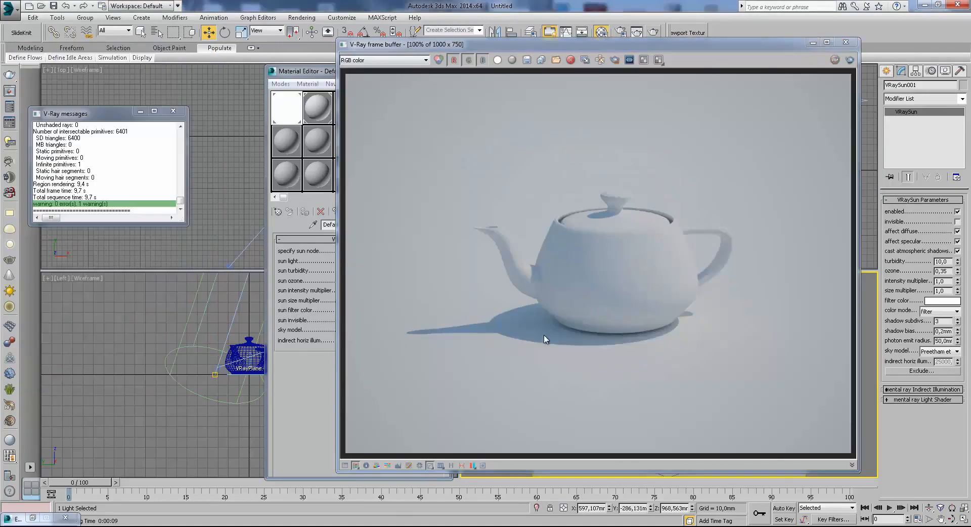
{"action": "scroll", "coordinate": [686, 317], "scroll_direction": "up", "scroll_amount": 4}
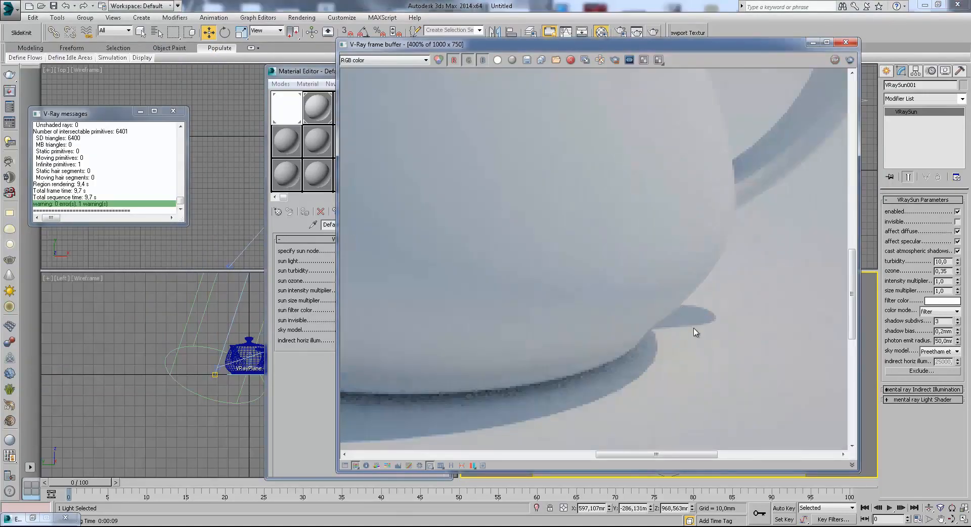
{"action": "scroll", "coordinate": [712, 358], "scroll_direction": "down", "scroll_amount": 4}
{"action": "scroll", "coordinate": [729, 357], "scroll_direction": "up", "scroll_amount": 2}
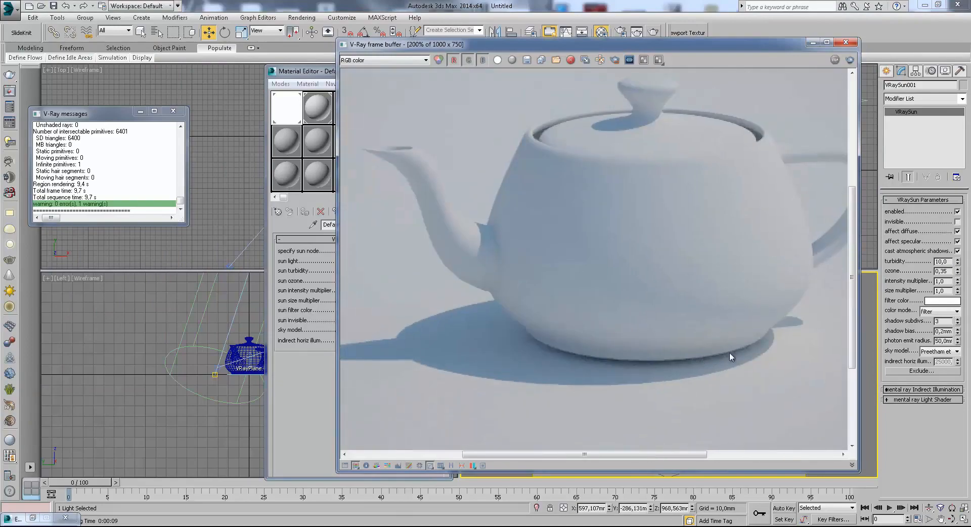
{"action": "middle_click_drag", "start_coordinate": [412, 365], "coordinate": [531, 361]}
{"action": "scroll", "coordinate": [531, 340], "scroll_direction": "down", "scroll_amount": 2}
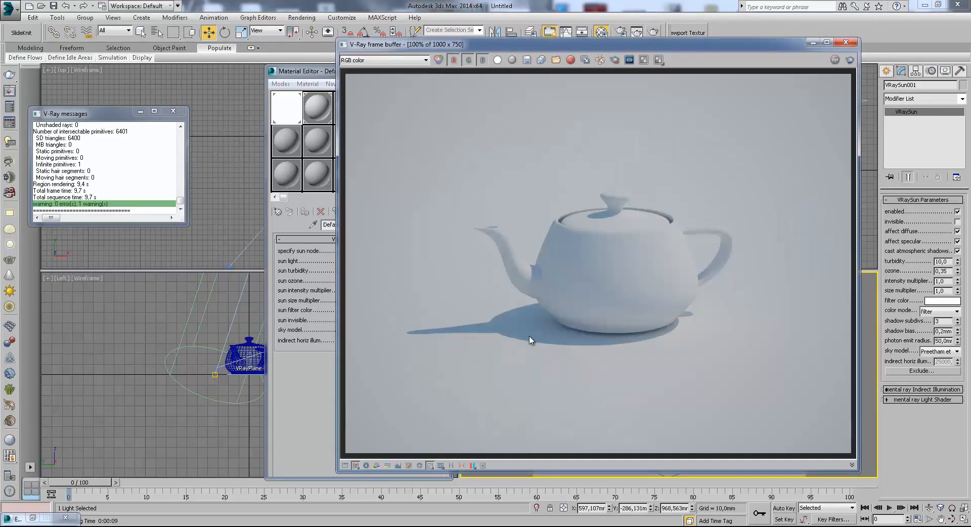
{"action": "left_click", "coordinate": [812, 44]}
- Set the VRaySun turbidity to 20, test-render the camera view, and close the frame buffer
{"action": "left_click_drag", "start_coordinate": [950, 262], "coordinate": [905, 258]}
{"action": "type", "text": "20"}
{"action": "key", "text": "Return"}
{"action": "right_click", "coordinate": [755, 320]}
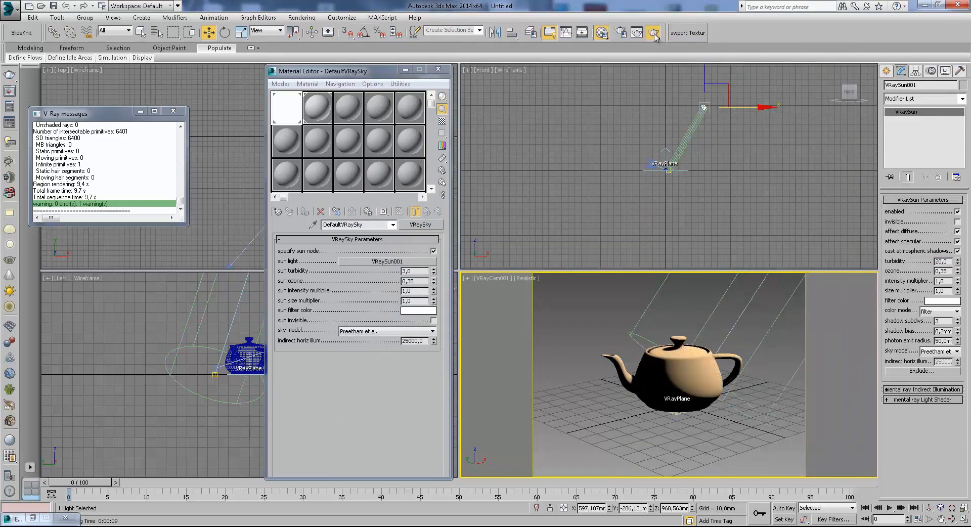
{"action": "left_click", "coordinate": [653, 33]}
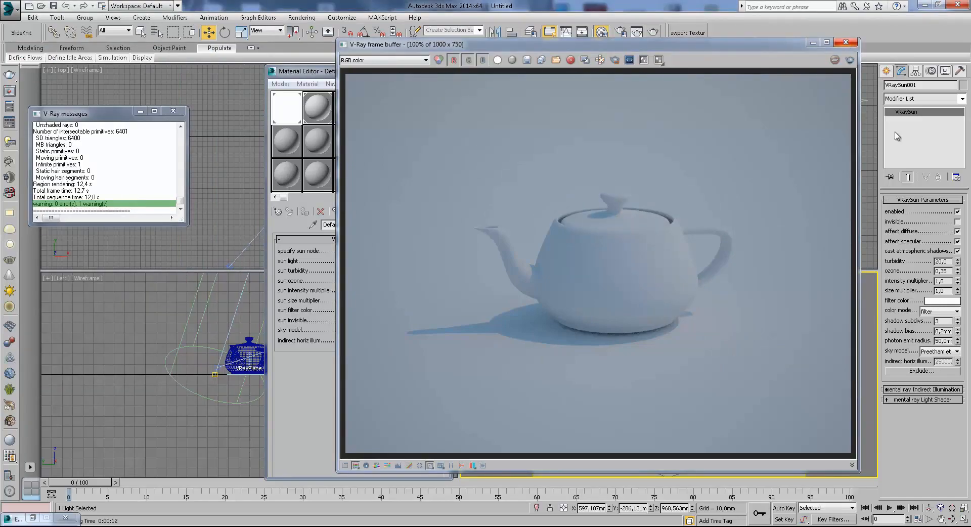
{"action": "left_click", "coordinate": [849, 42]}
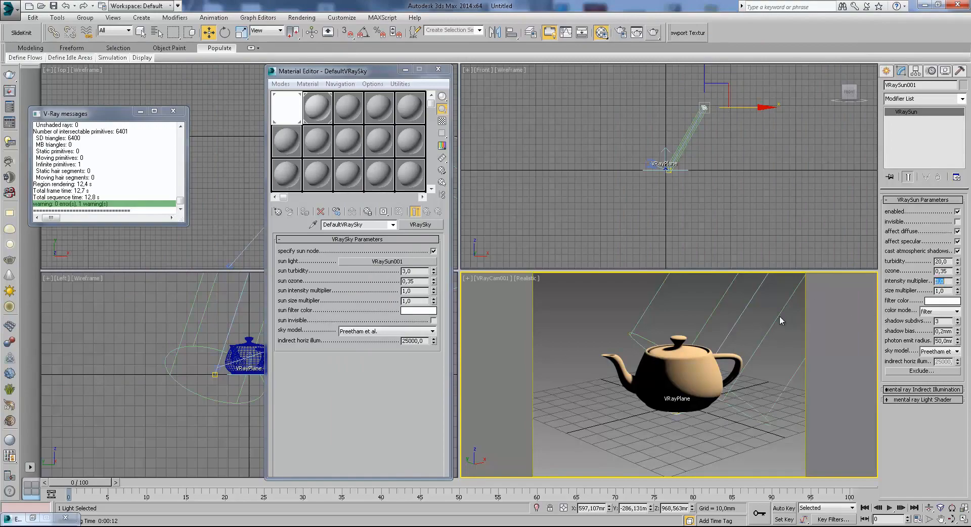
- Set the VRaySun intensity multiplier to 10, test-render the camera view, and close the frame buffer
{"action": "left_click_drag", "start_coordinate": [944, 282], "coordinate": [926, 284]}
{"action": "type", "text": "10"}
{"action": "key", "text": "Return"}
{"action": "right_click", "coordinate": [836, 299]}
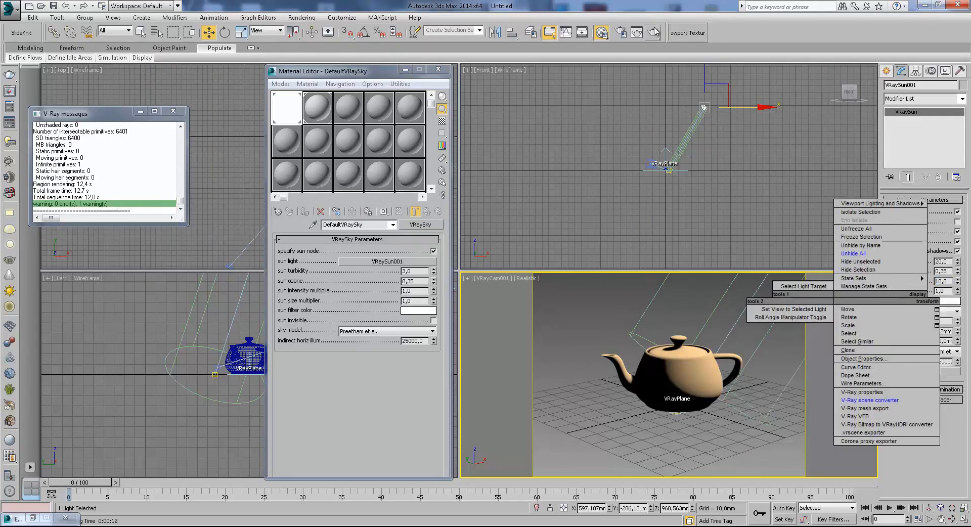
{"action": "left_click", "coordinate": [653, 33]}
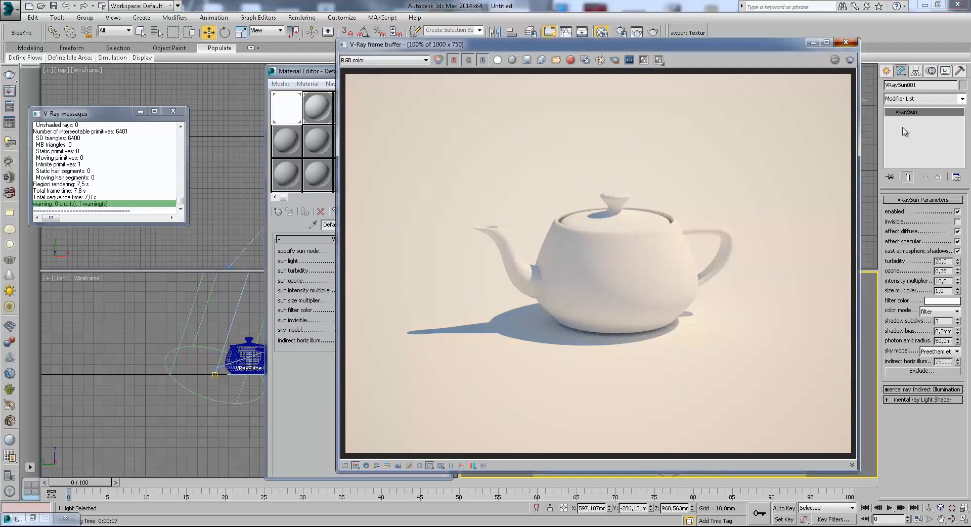
{"action": "left_click", "coordinate": [845, 43]}
- Set the VRaySun turbidity to 3,0 and the VRaySky sun ozone to 0,01
{"action": "type", "text": "3"}
{"action": "key", "text": "Return"}
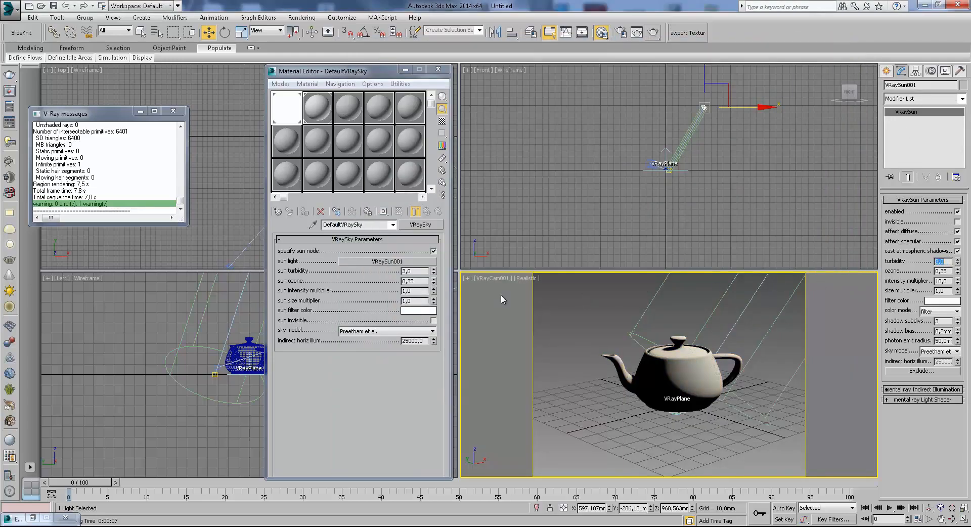
{"action": "left_click", "coordinate": [416, 282]}
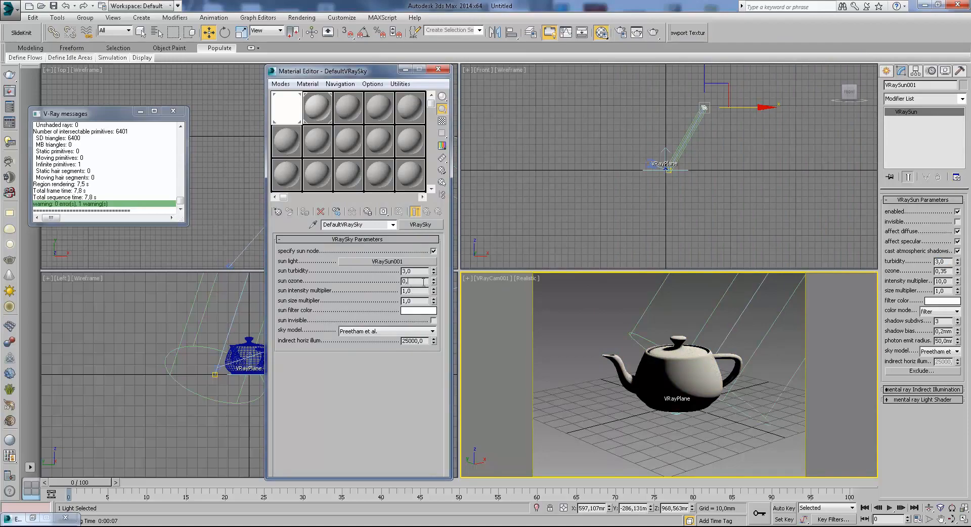
{"action": "type", "text": "1"}
{"action": "key", "text": "Return"}
- Set the VRaySun intensity multiplier to 1,0, render the camera view again, and minimize the frame buffer
{"action": "left_click", "coordinate": [653, 33]}
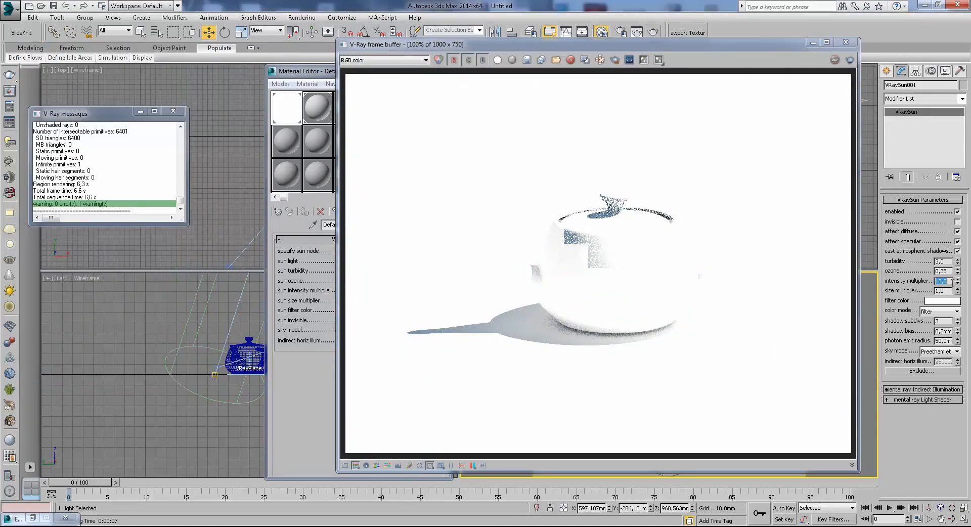
{"action": "left_click", "coordinate": [653, 32]}
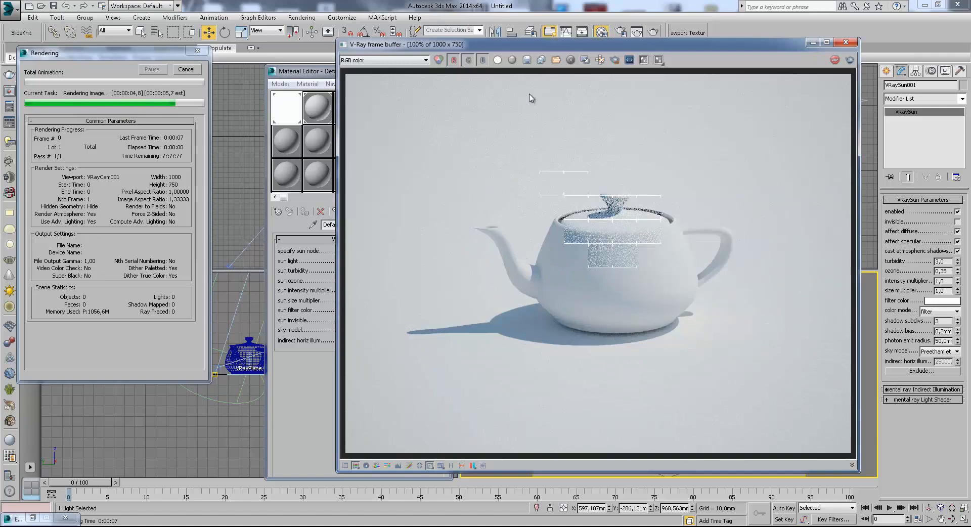
{"action": "left_click_drag", "start_coordinate": [487, 49], "coordinate": [557, 66]}
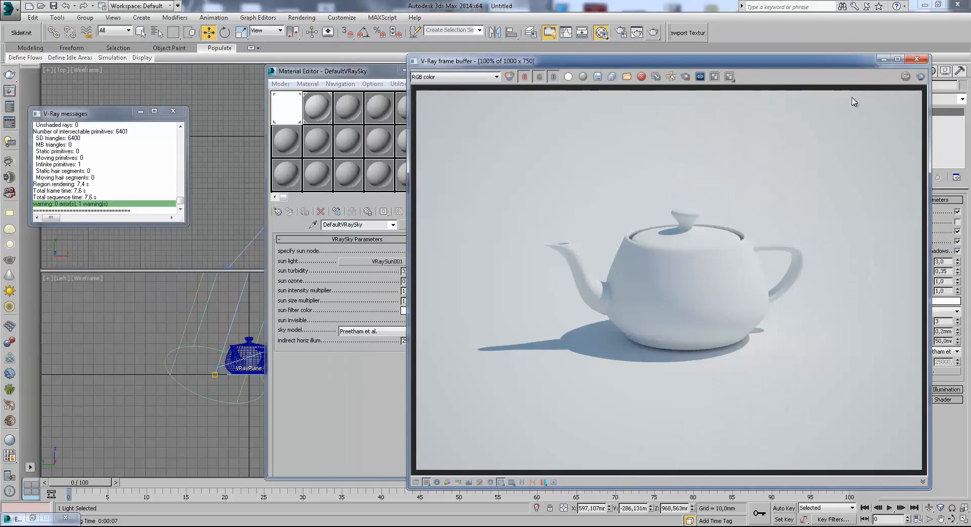
{"action": "left_click", "coordinate": [883, 60]}
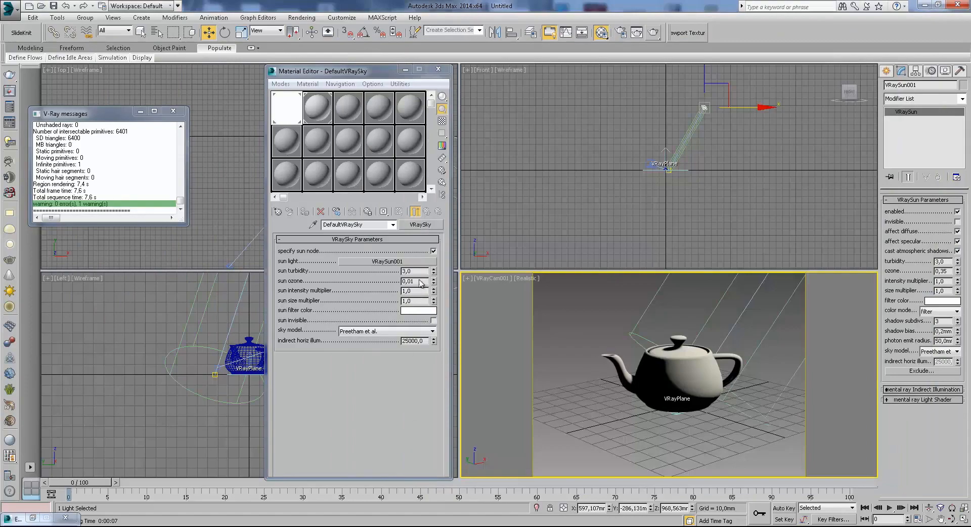
- Restore the frame buffer beside the Material Editor, set the VRaySky sun ozone to 1, and render the camera view
{"action": "mouse_move", "coordinate": [16, 518]}
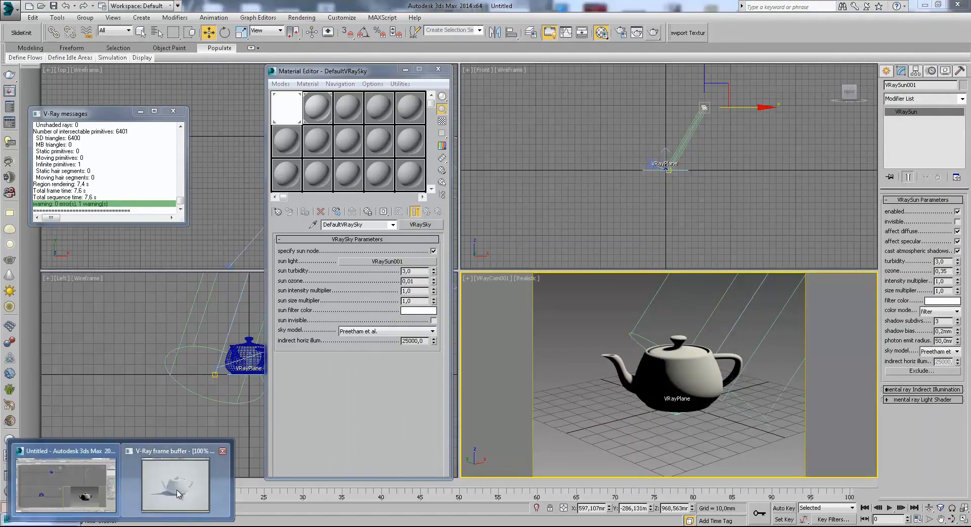
{"action": "left_click", "coordinate": [180, 488]}
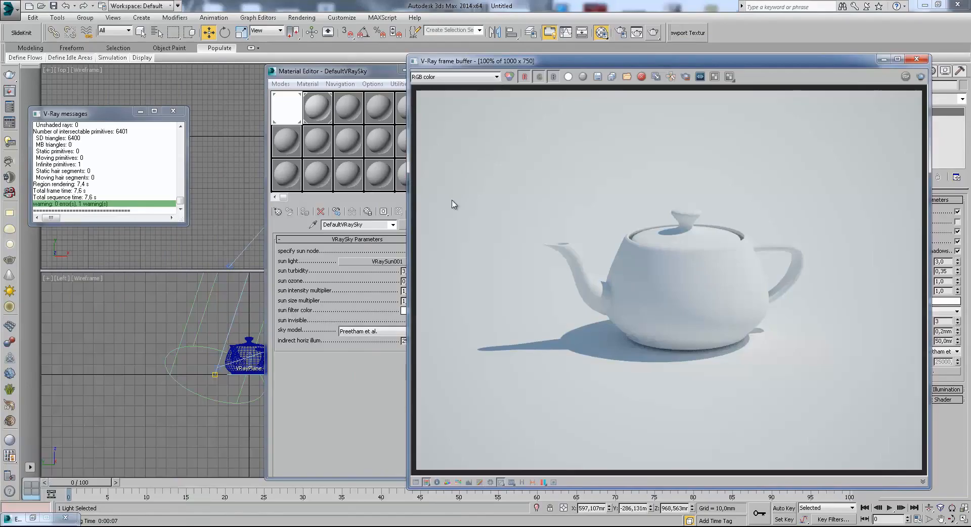
{"action": "left_click_drag", "start_coordinate": [353, 73], "coordinate": [287, 66]}
{"action": "left_click_drag", "start_coordinate": [352, 275], "coordinate": [326, 273]}
{"action": "type", "text": "1"}
{"action": "key", "text": "Return"}
{"action": "left_click", "coordinate": [656, 32]}
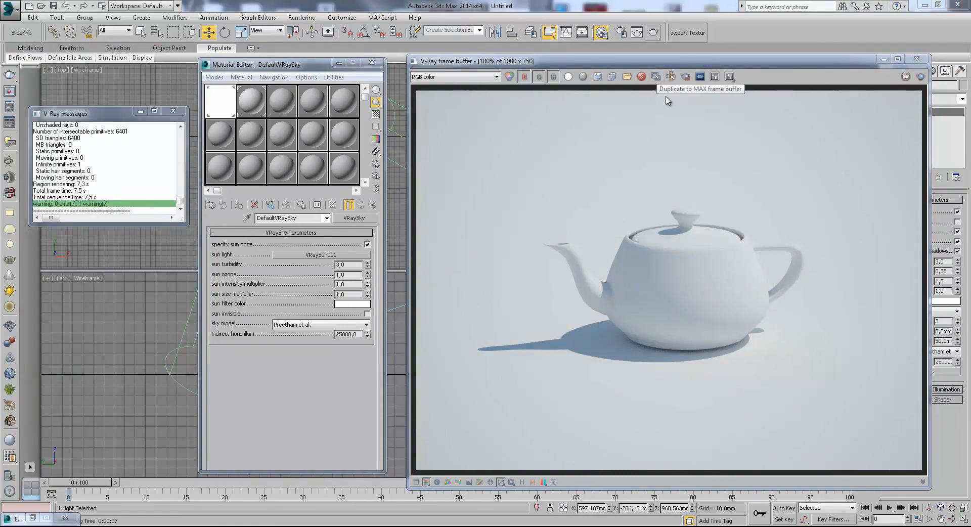
- Duplicate the render to a MAX frame buffer, arrange both frame windows side by side, and minimize the copy
{"action": "left_click", "coordinate": [656, 76]}
{"action": "left_click_drag", "start_coordinate": [657, 78], "coordinate": [443, 61]}
{"action": "left_click_drag", "start_coordinate": [582, 61], "coordinate": [658, 60]}
{"action": "left_click_drag", "start_coordinate": [467, 64], "coordinate": [408, 64]}
{"action": "left_click", "coordinate": [440, 62]}
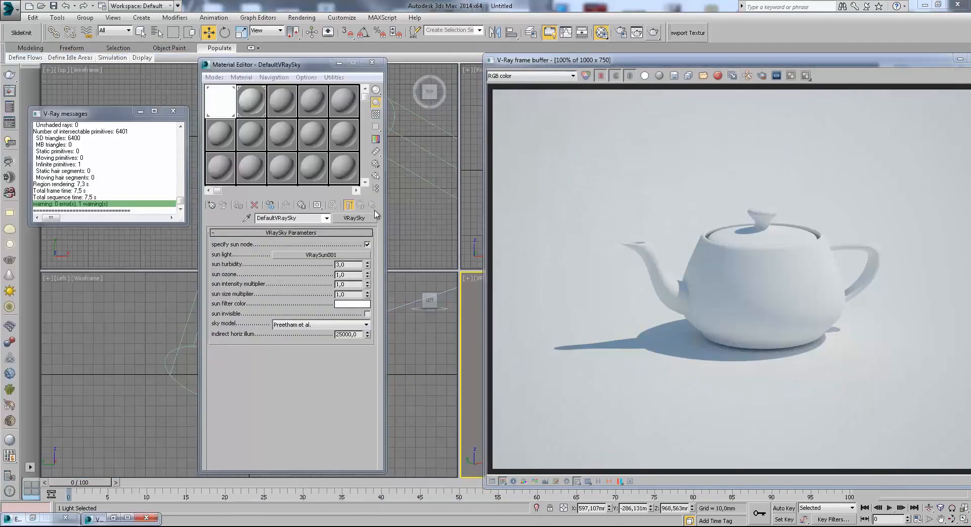
- Set the VRaySky sun ozone to 0,01 and render the camera view
{"action": "double_click", "coordinate": [352, 274]}
{"action": "type", "text": ",01"}
{"action": "key", "text": "Return"}
{"action": "left_click", "coordinate": [653, 33]}
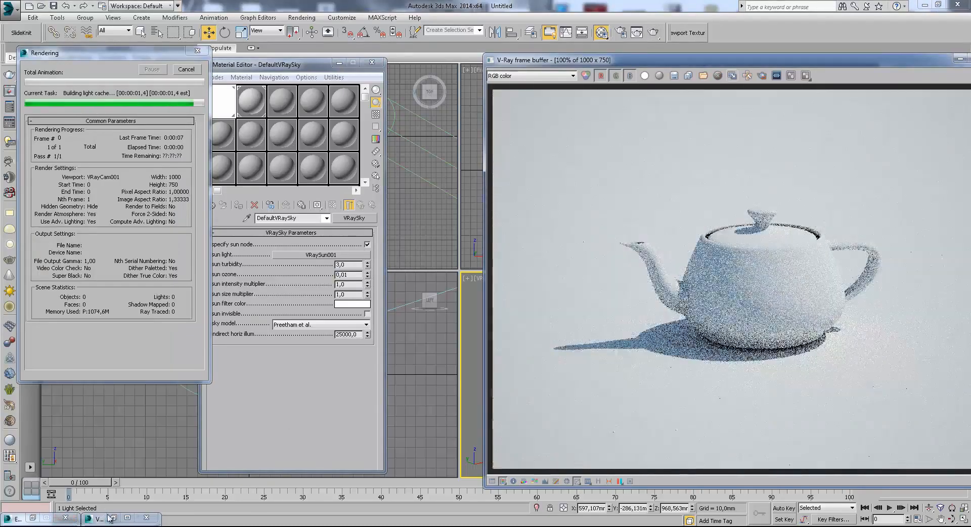
- Compare the duplicated render with the new one side by side, and close both frame windows
{"action": "left_click", "coordinate": [110, 518]}
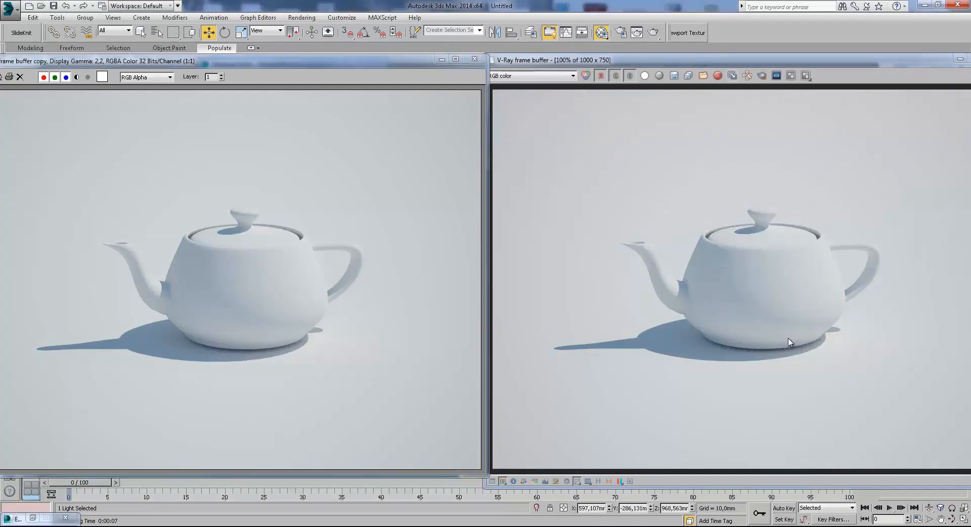
{"action": "left_click", "coordinate": [798, 292]}
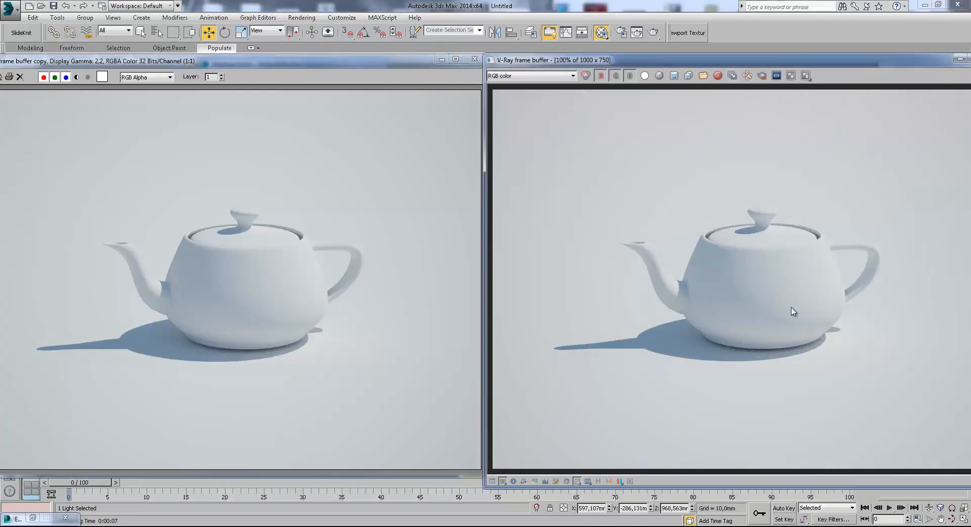
{"action": "left_click_drag", "start_coordinate": [593, 63], "coordinate": [555, 64]}
{"action": "left_click_drag", "start_coordinate": [411, 63], "coordinate": [458, 67]}
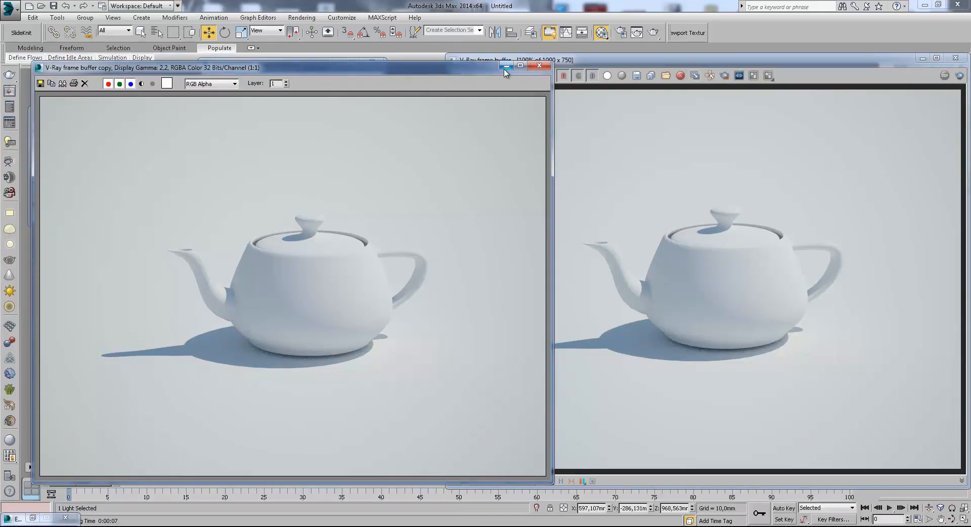
{"action": "left_click_drag", "start_coordinate": [467, 70], "coordinate": [488, 65]}
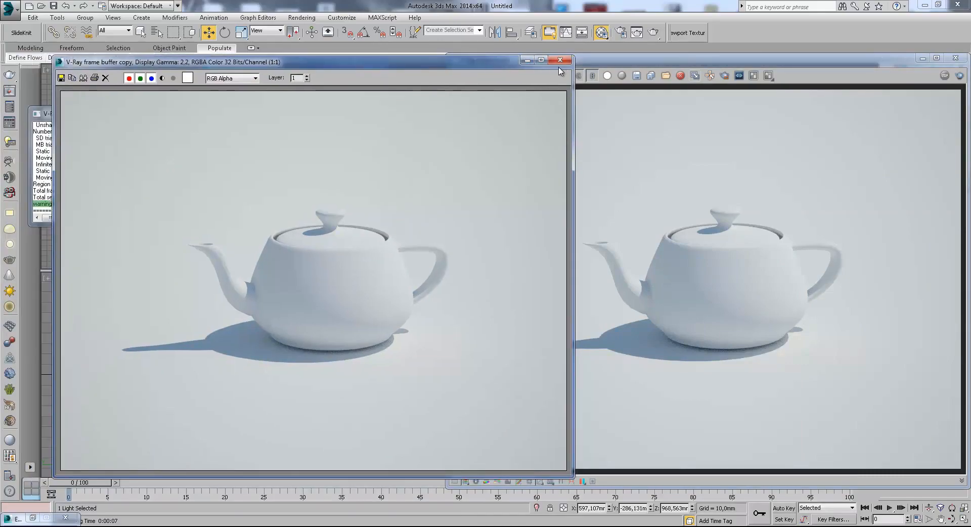
{"action": "left_click", "coordinate": [569, 61]}
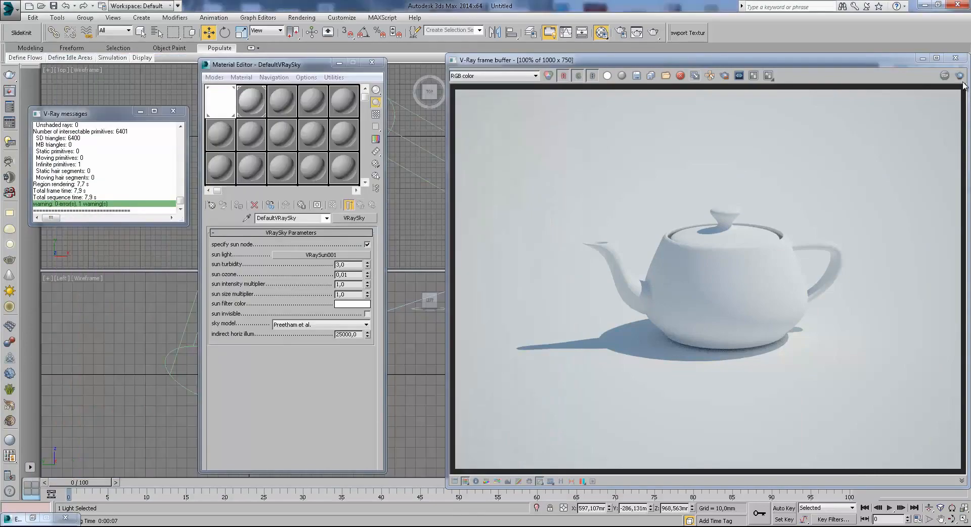
{"action": "left_click", "coordinate": [955, 57]}
- Set the VRaySky sun ozone to 0,35 and sun intensity multiplier to 3, and render the camera view
{"action": "double_click", "coordinate": [353, 265]}
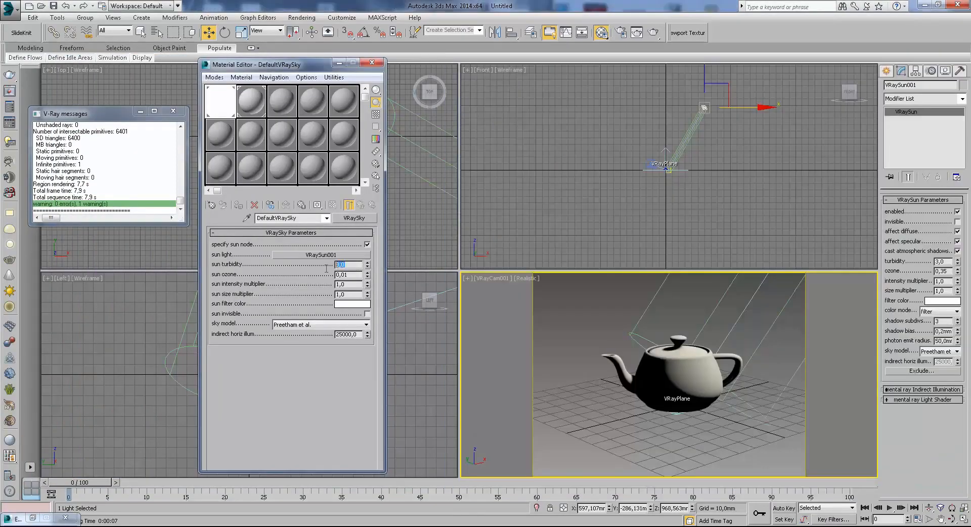
{"action": "left_click", "coordinate": [351, 275]}
{"action": "key", "text": "shift+Tab"}
{"action": "left_click", "coordinate": [323, 287]}
{"action": "double_click", "coordinate": [344, 285]}
{"action": "left_click", "coordinate": [603, 308]}
{"action": "double_click", "coordinate": [355, 264]}
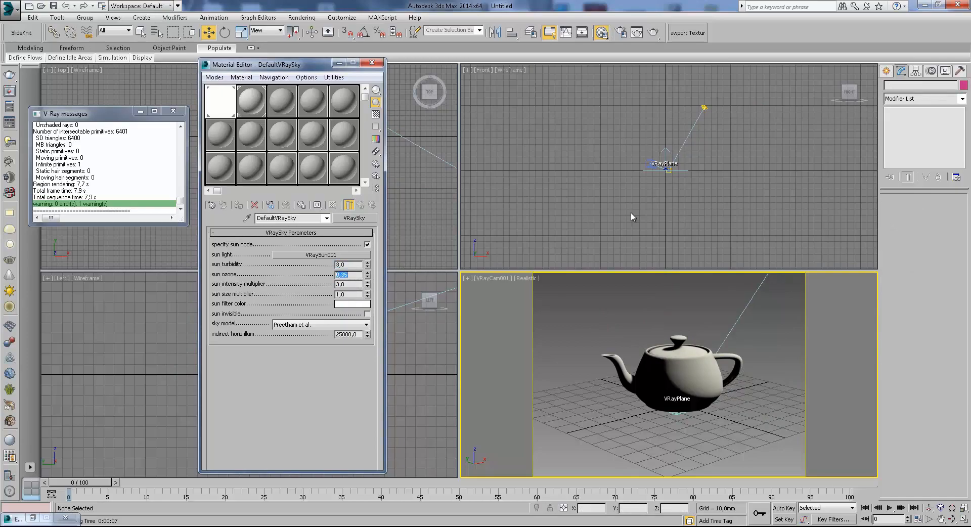
{"action": "left_click", "coordinate": [644, 28]}
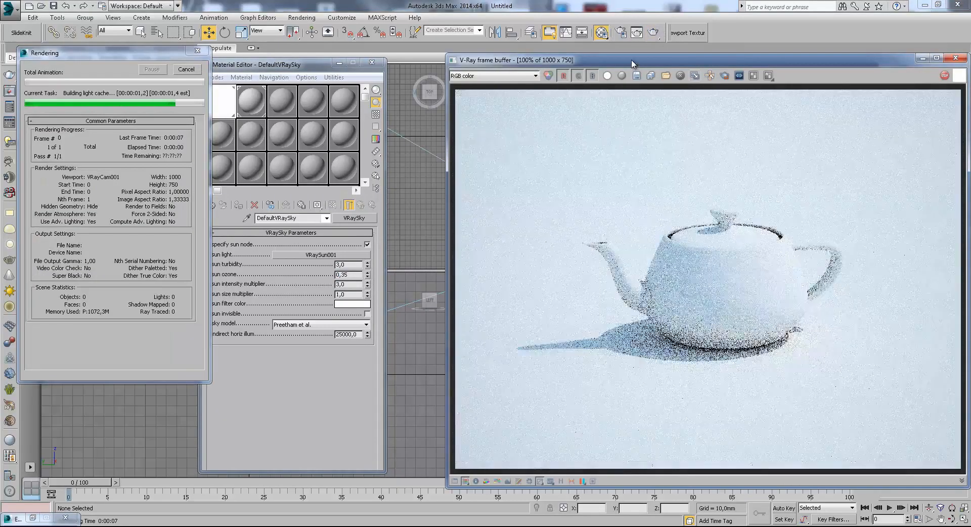
{"action": "left_click_drag", "start_coordinate": [632, 63], "coordinate": [588, 58]}
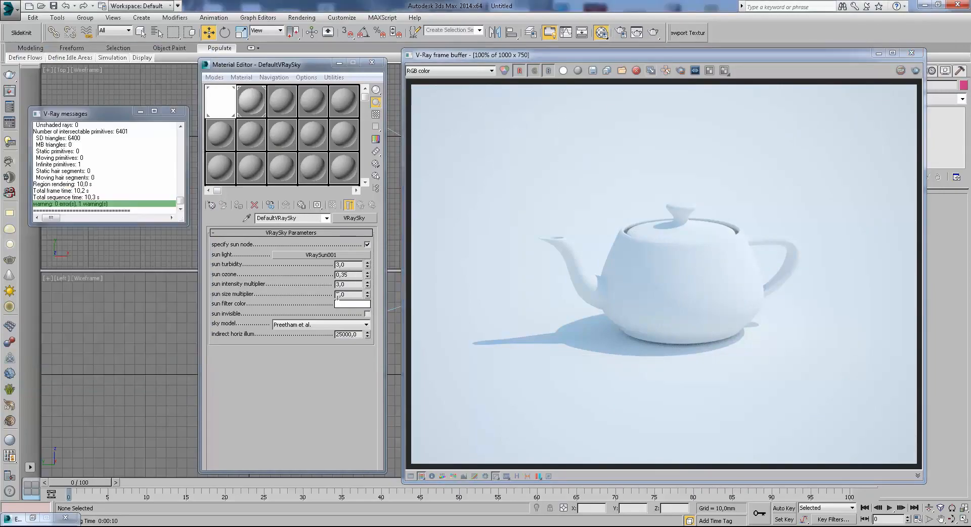
- Set the VRaySky sun intensity multiplier to 10, render the camera view, and close the frame buffer
{"action": "left_click", "coordinate": [349, 285]}
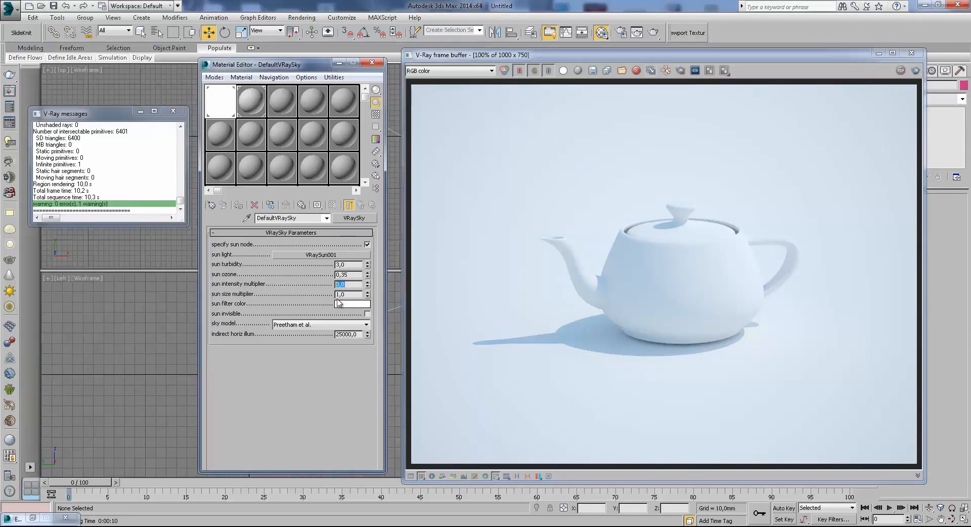
{"action": "type", "text": "10"}
{"action": "key", "text": "Return"}
{"action": "left_click", "coordinate": [654, 33]}
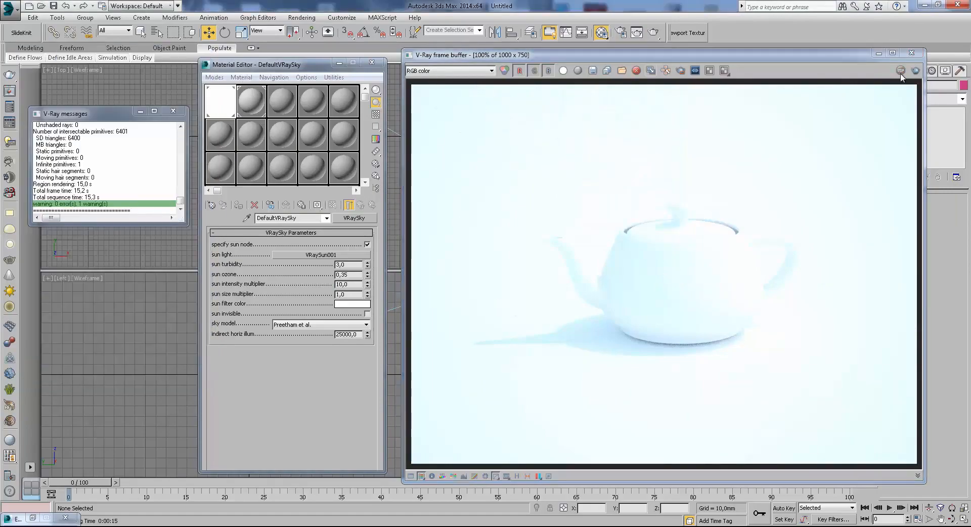
{"action": "left_click", "coordinate": [911, 53]}
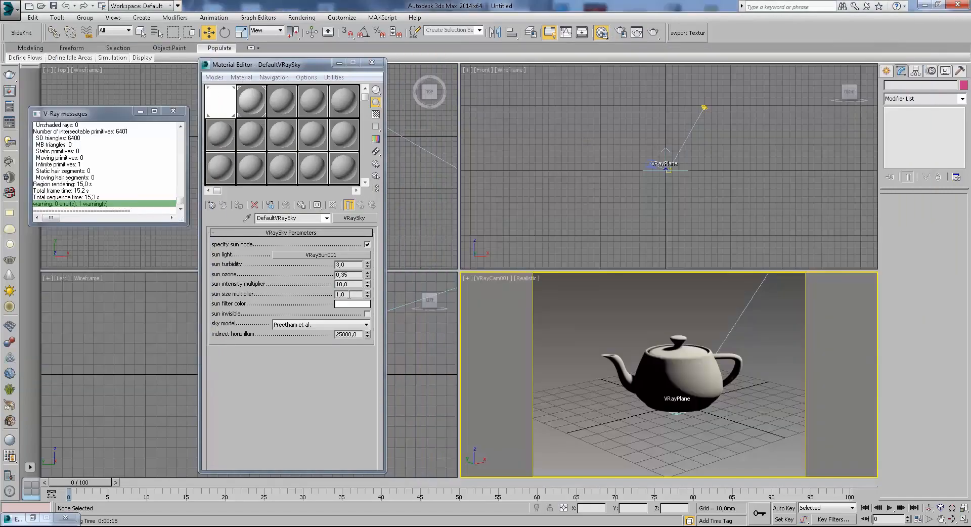
- Select the sun light in the front view and open the Environment and Effects settings
{"action": "left_click", "coordinate": [705, 108]}
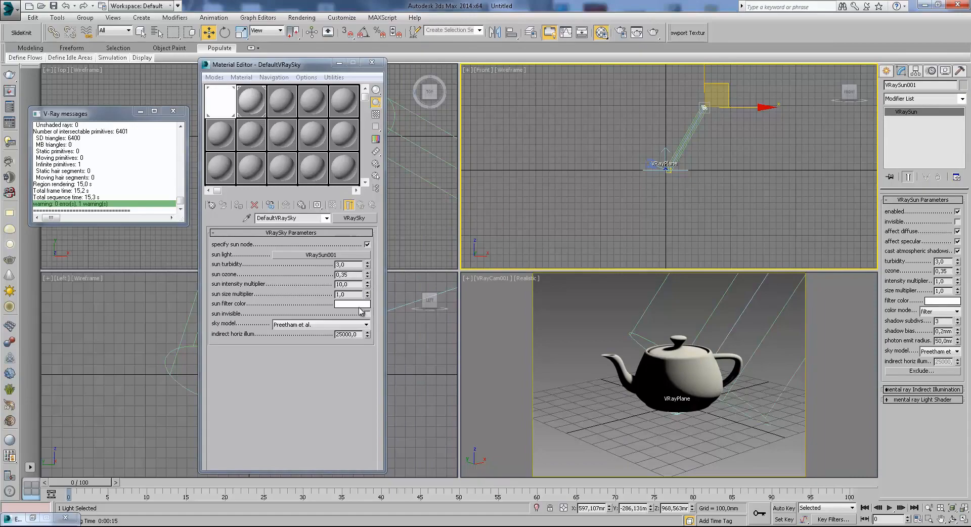
{"action": "key", "text": "8"}
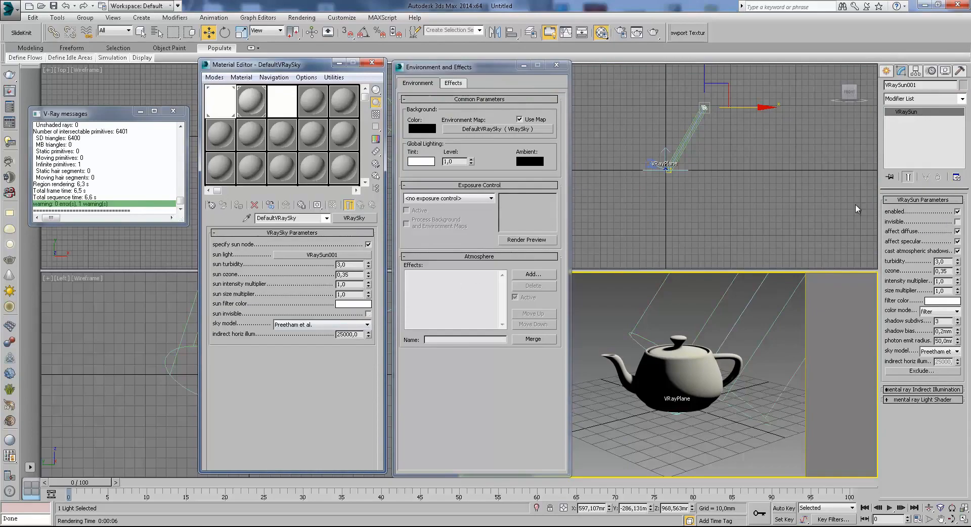
{"action": "left_click", "coordinate": [956, 222]}
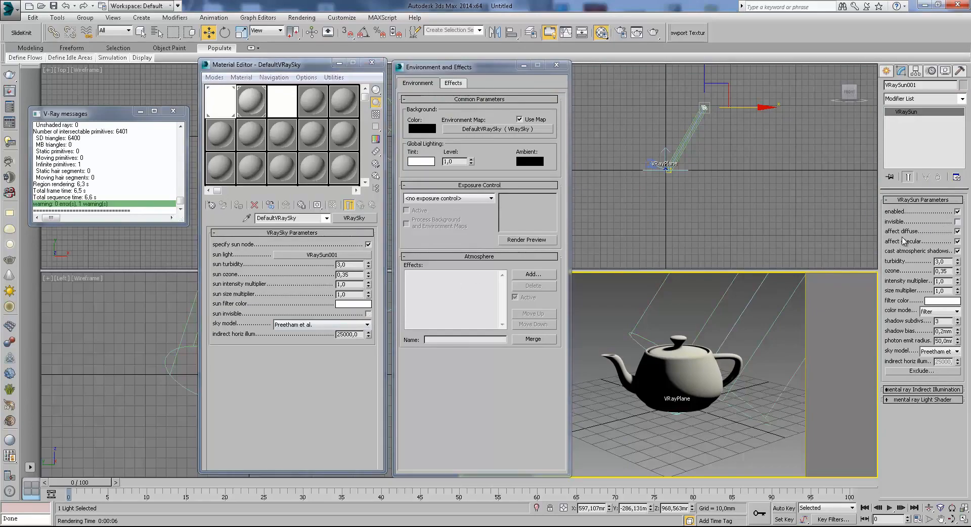
- Render the camera view with the VRaySky sky model set to CIE Clear, and duplicate the result to a minimized MAX frame buffer
{"action": "left_click", "coordinate": [352, 327]}
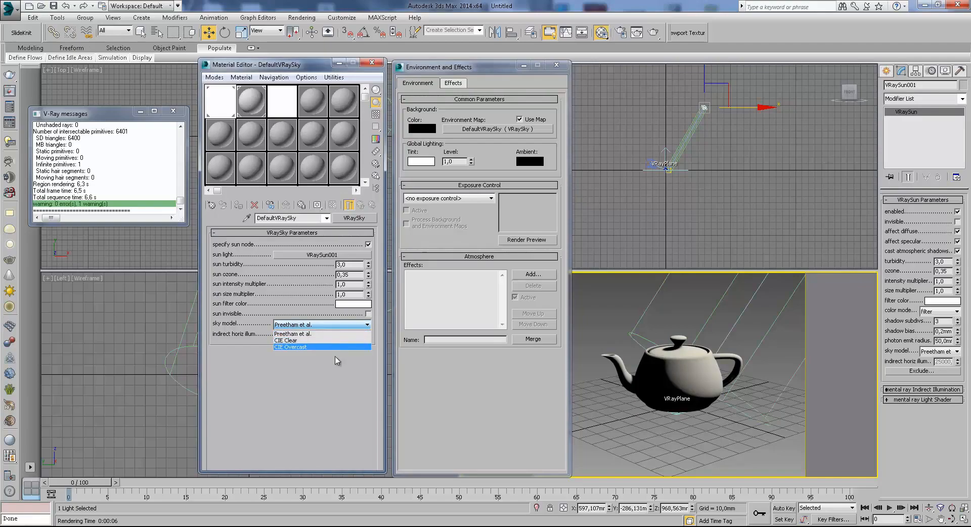
{"action": "left_click", "coordinate": [238, 323]}
{"action": "left_click", "coordinate": [308, 325]}
{"action": "left_click", "coordinate": [291, 341]}
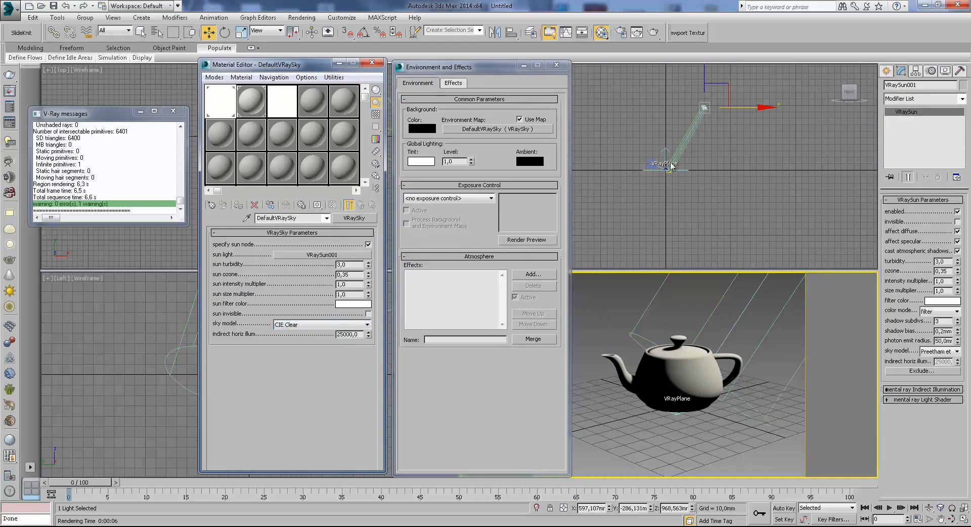
{"action": "left_click", "coordinate": [656, 35]}
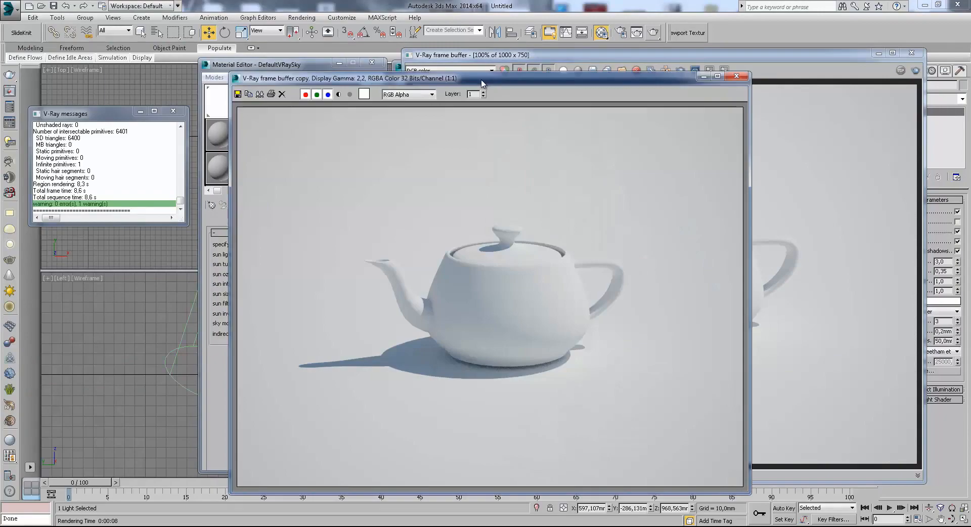
{"action": "left_click_drag", "start_coordinate": [483, 81], "coordinate": [279, 69]}
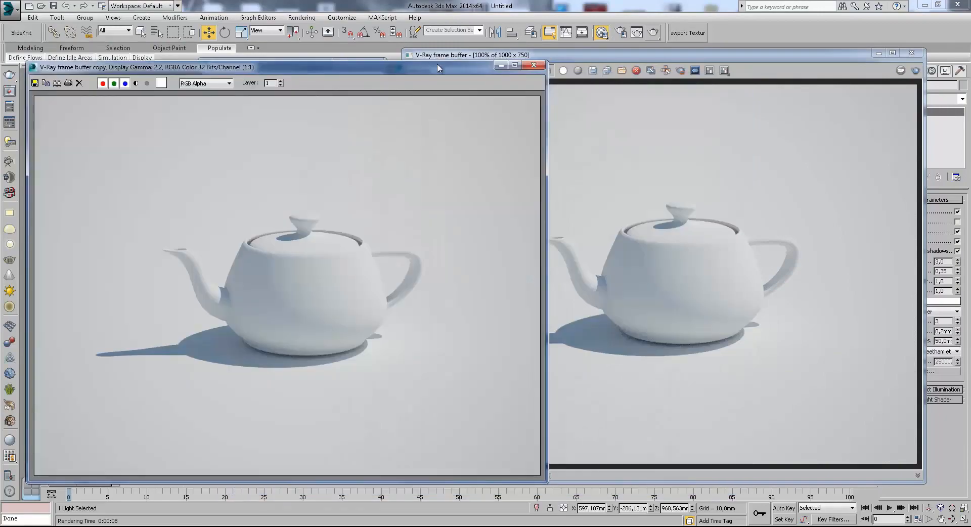
{"action": "left_click", "coordinate": [501, 65]}
- Set the VRaySky sky model to CIE Overcast and render the camera view
{"action": "left_click", "coordinate": [331, 324]}
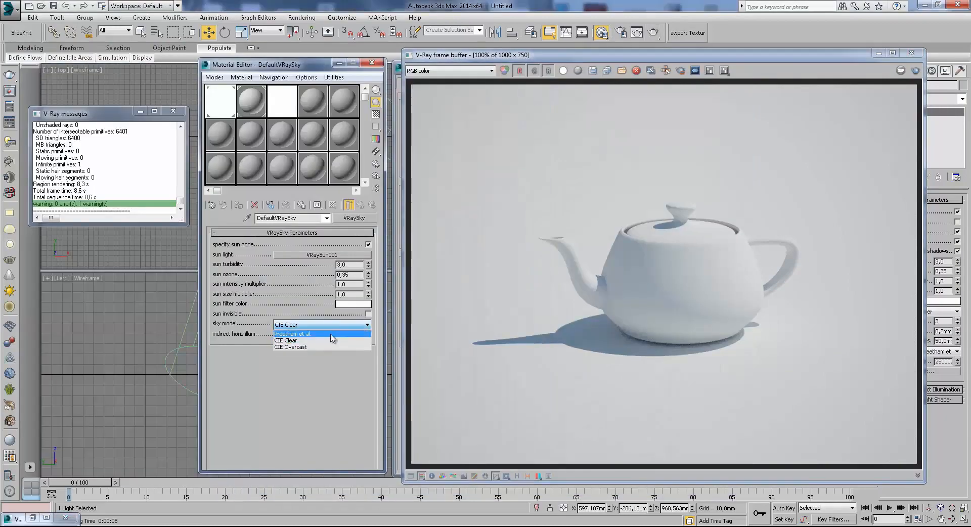
{"action": "left_click", "coordinate": [326, 347]}
{"action": "left_click", "coordinate": [654, 33]}
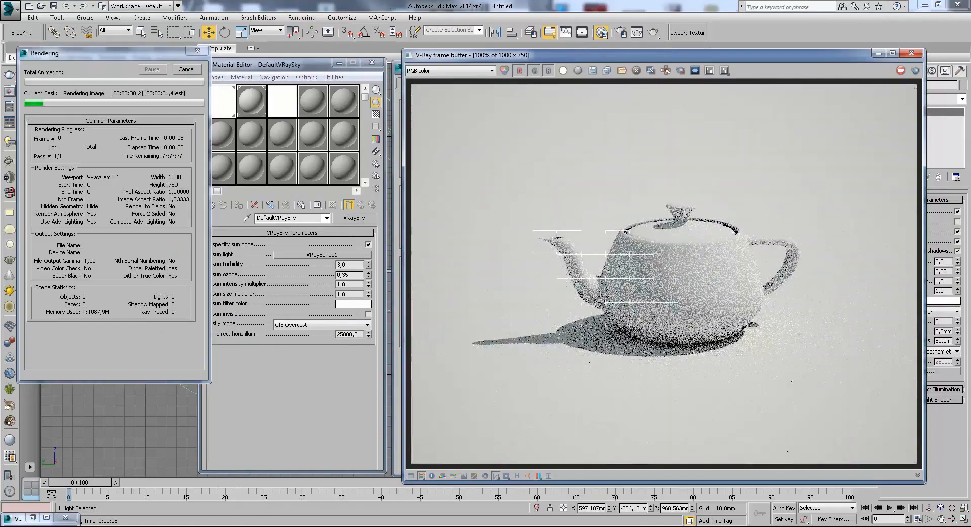
- Compare the duplicated CIE Clear render side by side with the CIE Overcast render, and move the windows clear of the Material Editor
{"action": "mouse_move", "coordinate": [77, 516]}
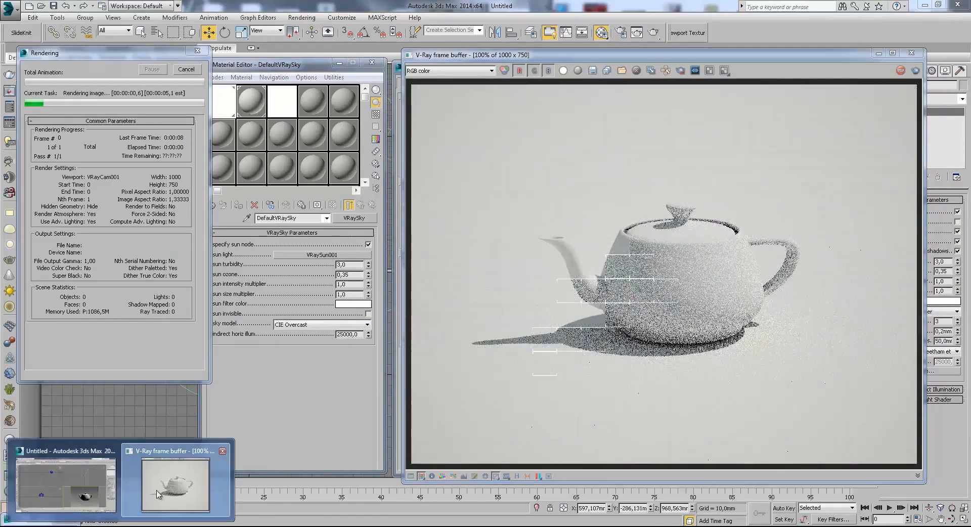
{"action": "left_click", "coordinate": [33, 519]}
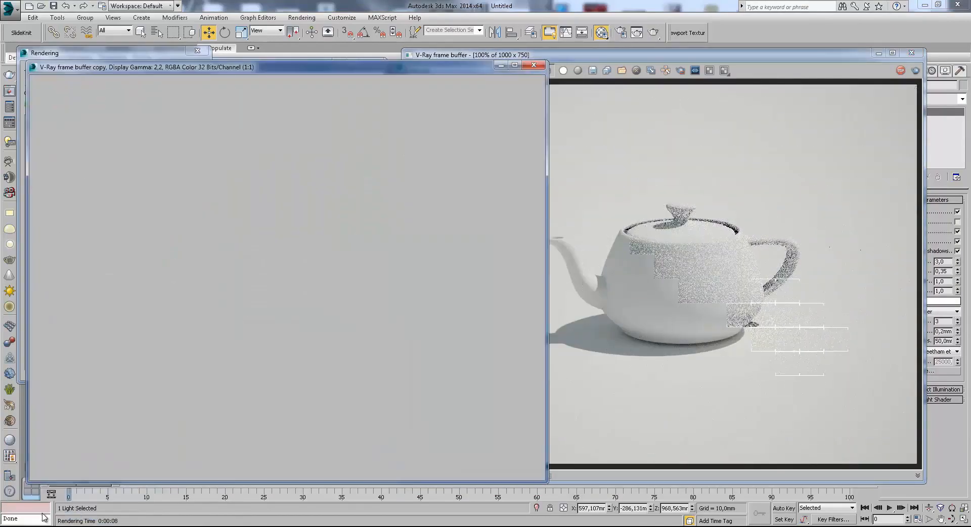
{"action": "left_click_drag", "start_coordinate": [584, 57], "coordinate": [660, 54]}
{"action": "left_click_drag", "start_coordinate": [449, 70], "coordinate": [423, 56]}
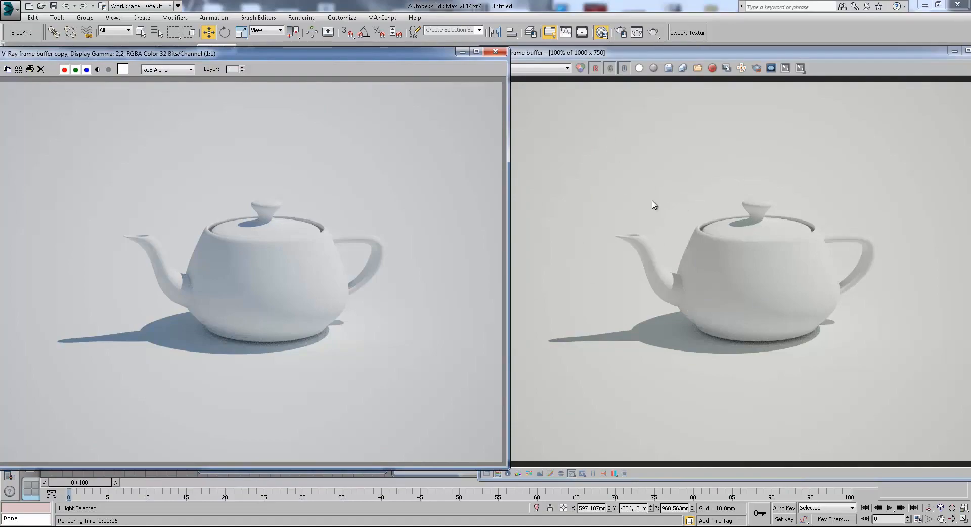
{"action": "left_click", "coordinate": [565, 54]}
{"action": "left_click_drag", "start_coordinate": [565, 54], "coordinate": [587, 54]}
{"action": "right_click", "coordinate": [585, 149]}
{"action": "right_click_drag", "start_coordinate": [585, 150], "coordinate": [590, 167]}
{"action": "left_click_drag", "start_coordinate": [422, 56], "coordinate": [754, 100]}
{"action": "left_click_drag", "start_coordinate": [508, 101], "coordinate": [594, 80]}
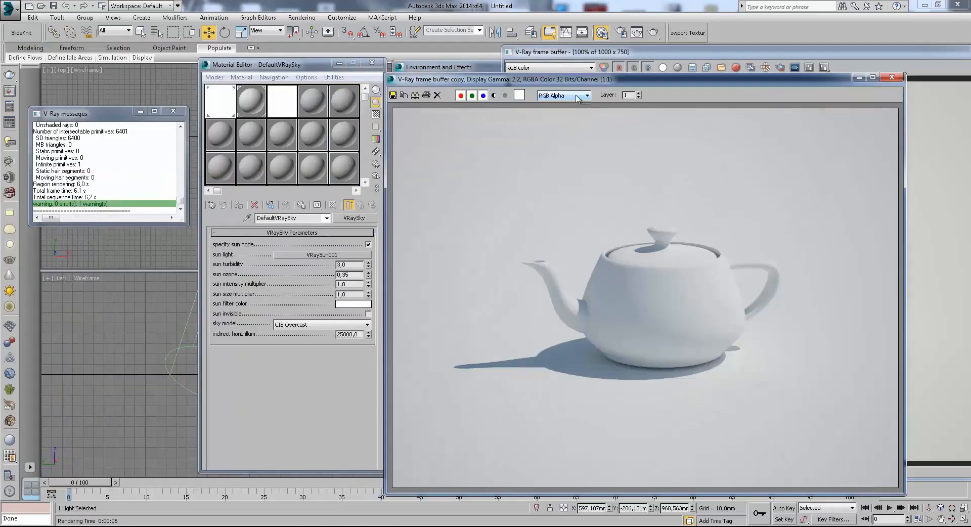
- Duplicate the overcast render to a MAX frame buffer, and render the camera view with the VRaySky sky model set to Preetham et al
{"action": "left_click", "coordinate": [308, 325]}
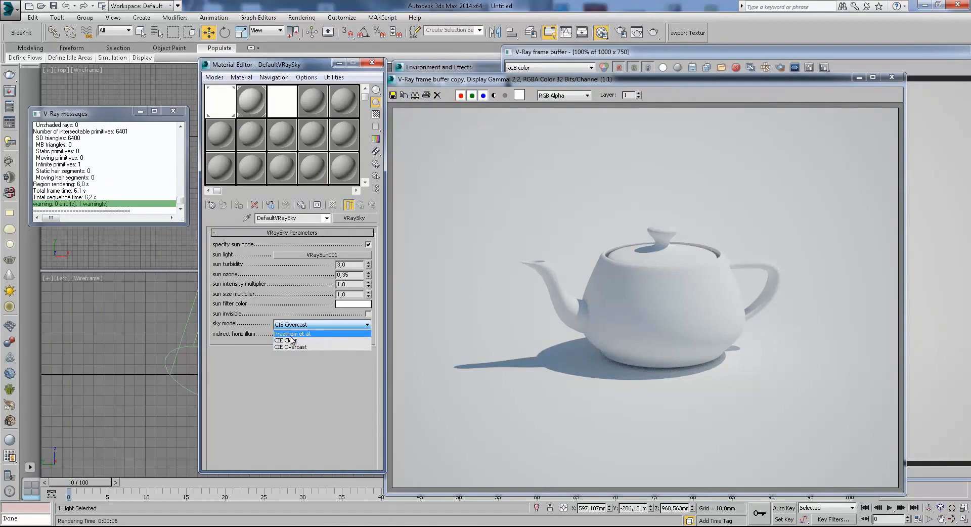
{"action": "left_click", "coordinate": [308, 333]}
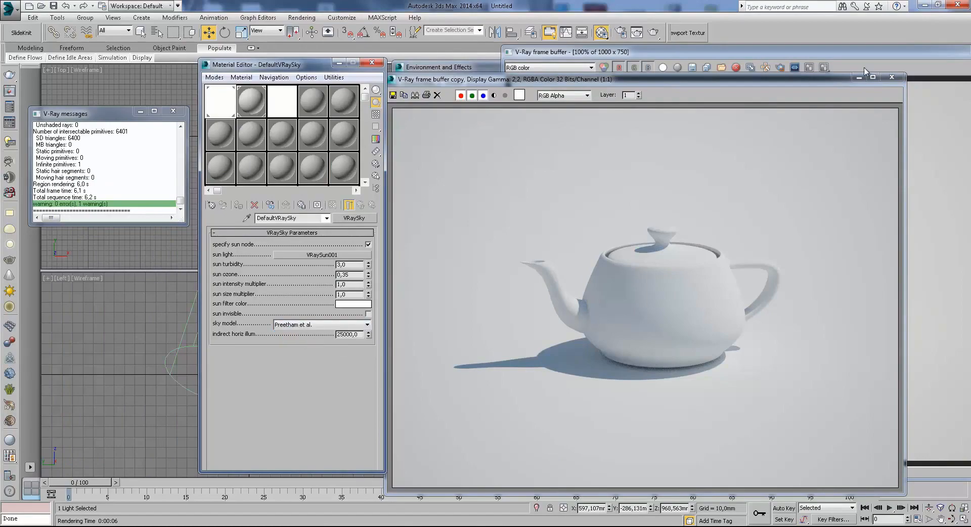
{"action": "left_click", "coordinate": [752, 69]}
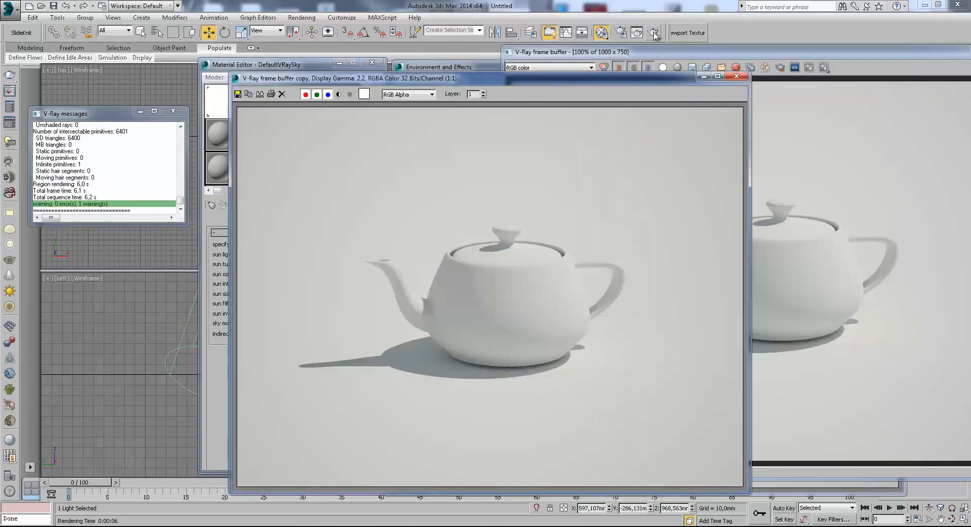
{"action": "left_click", "coordinate": [655, 34]}
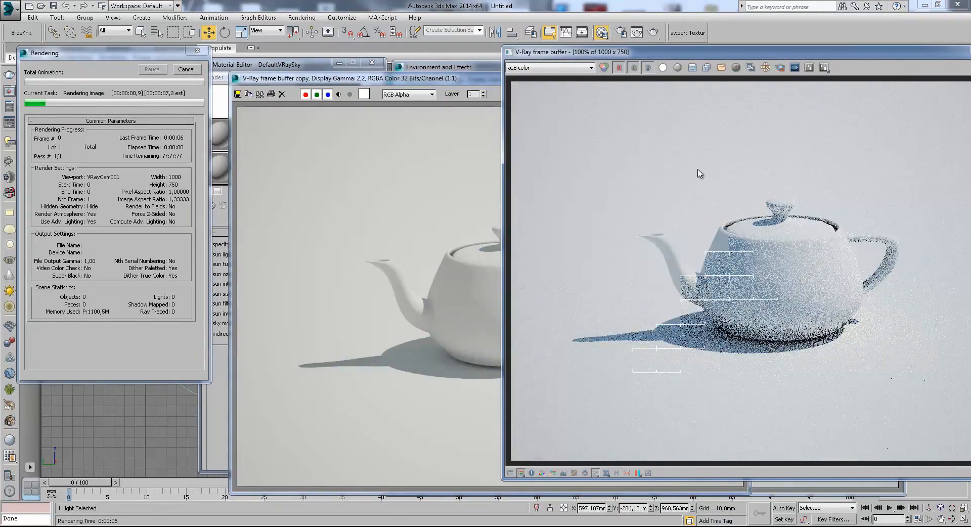
- Arrange the Preetham et al. render side by side with the duplicated CIE Clear render and compare them
{"action": "left_click_drag", "start_coordinate": [660, 52], "coordinate": [404, 58]}
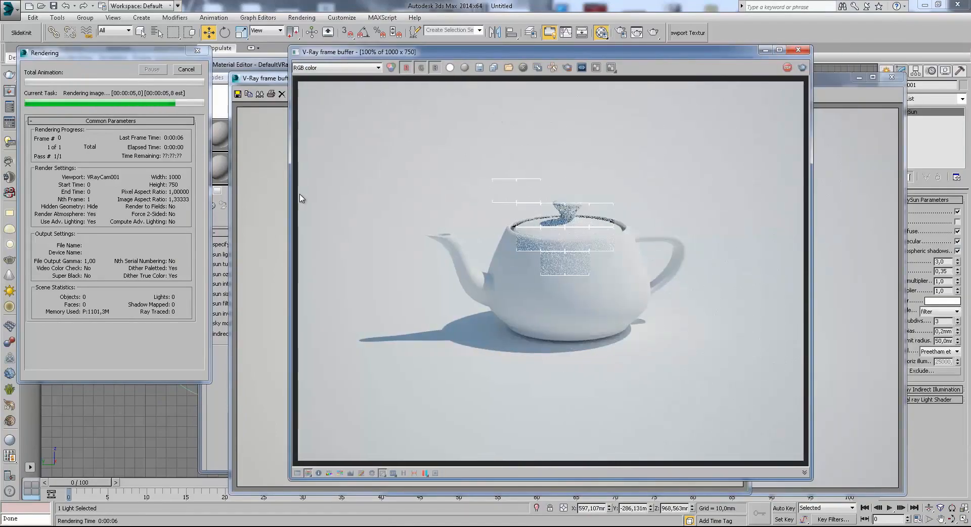
{"action": "left_click", "coordinate": [831, 86]}
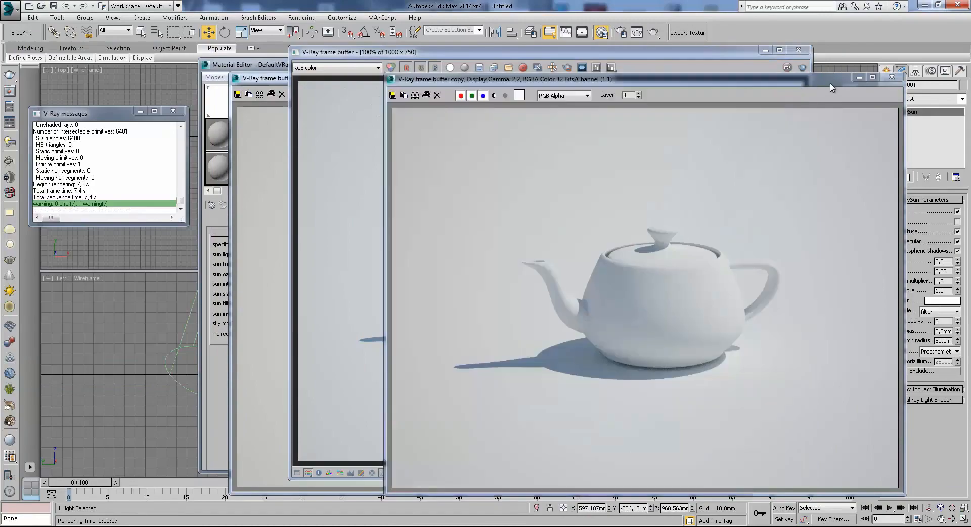
{"action": "left_click_drag", "start_coordinate": [454, 54], "coordinate": [385, 81]}
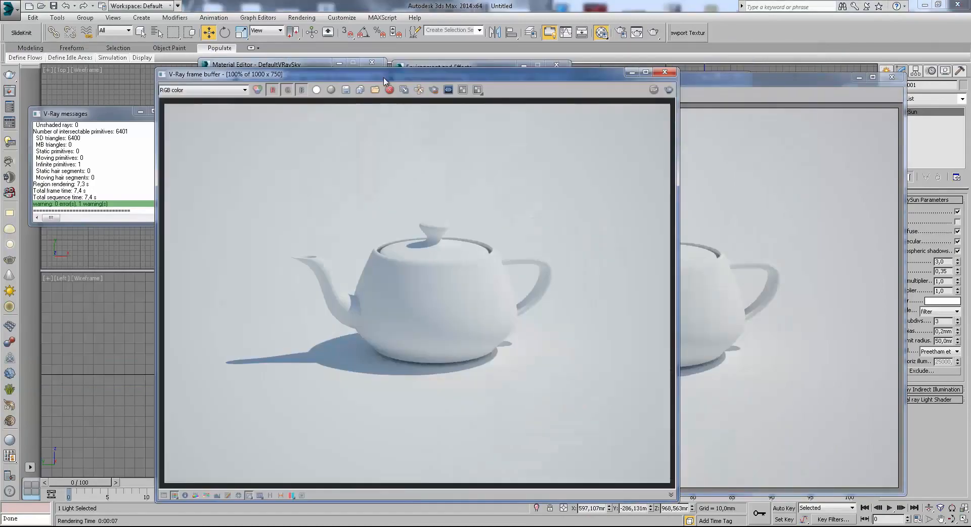
{"action": "left_click_drag", "start_coordinate": [719, 81], "coordinate": [778, 76]}
{"action": "left_click_drag", "start_coordinate": [420, 77], "coordinate": [246, 81]}
{"action": "left_click_drag", "start_coordinate": [542, 80], "coordinate": [601, 81]}
{"action": "left_click_drag", "start_coordinate": [426, 77], "coordinate": [433, 73]}
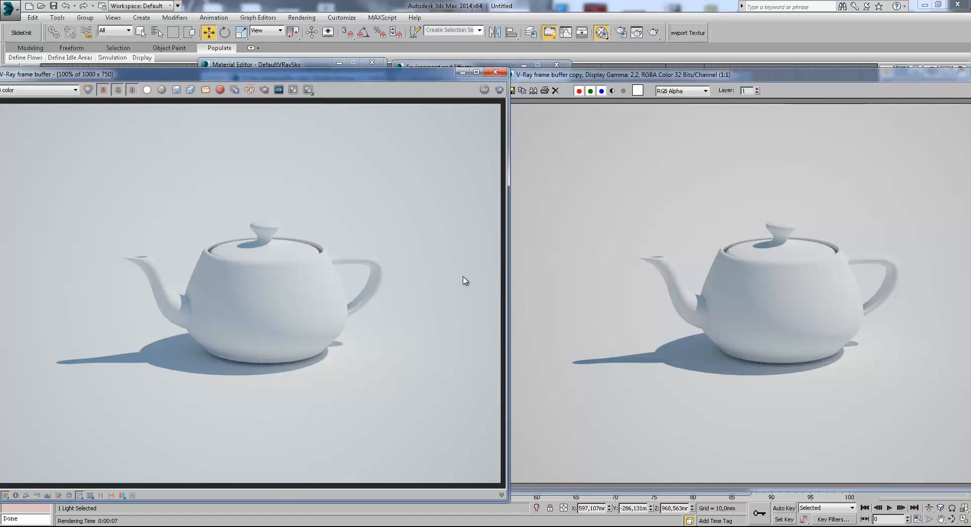
- Compare the Preetham et al. render with the CIE Overcast duplicate, and put away all the render windows
{"action": "left_click_drag", "start_coordinate": [599, 75], "coordinate": [387, 70]}
{"action": "left_click", "coordinate": [273, 118]}
{"action": "left_click_drag", "start_coordinate": [273, 75], "coordinate": [307, 183]}
{"action": "left_click", "coordinate": [273, 80]}
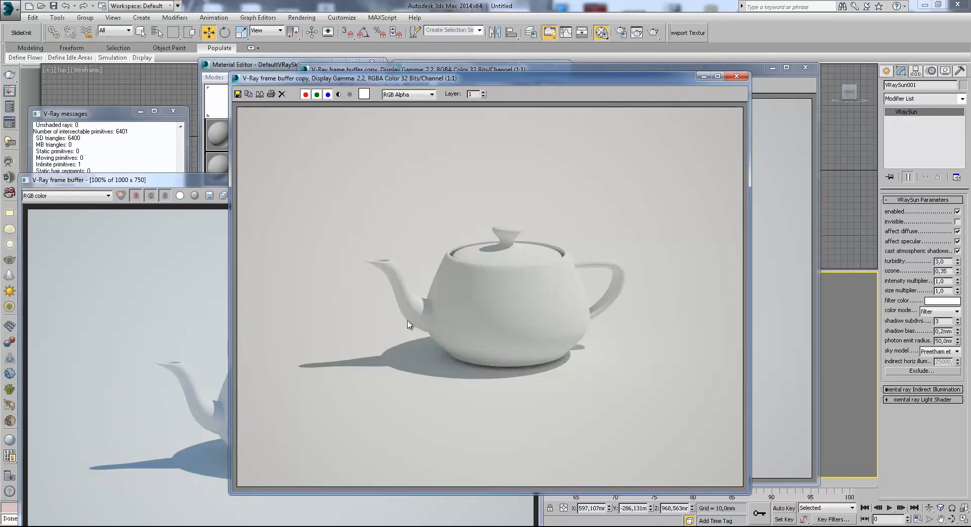
{"action": "left_click", "coordinate": [164, 186]}
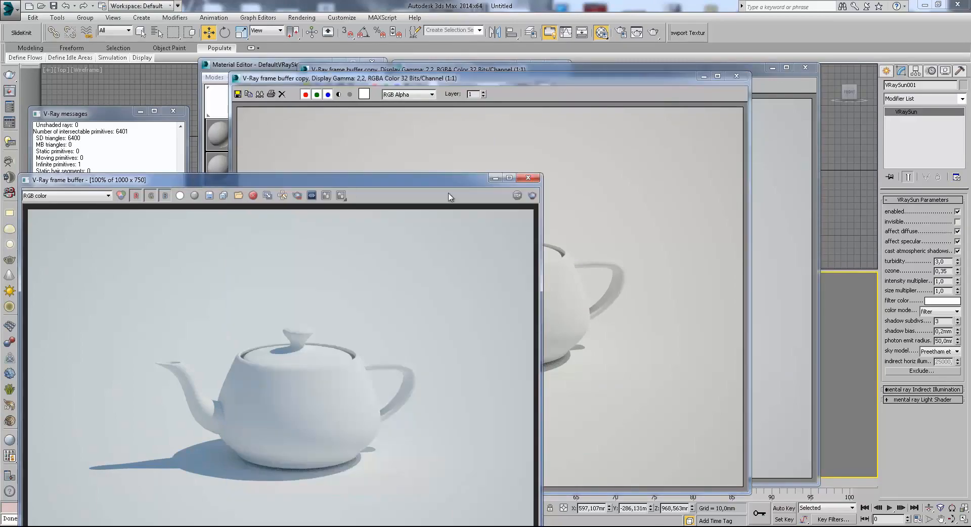
{"action": "left_click", "coordinate": [504, 180]}
{"action": "left_click", "coordinate": [805, 68]}
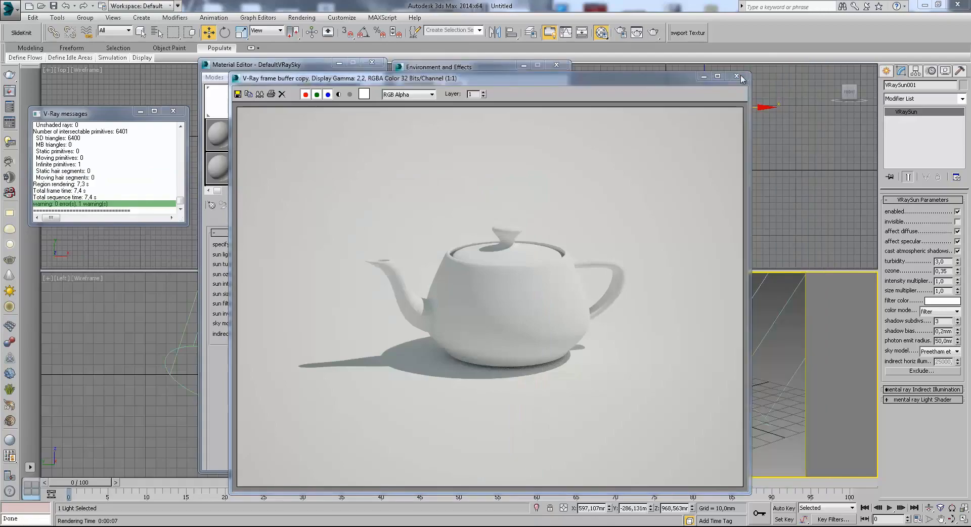
{"action": "left_click", "coordinate": [737, 76]}
- Set the VRaySky sky model to CIE Overcast and the VRaySun size multiplier to 8
{"action": "left_click", "coordinate": [354, 324]}
{"action": "left_click", "coordinate": [342, 347]}
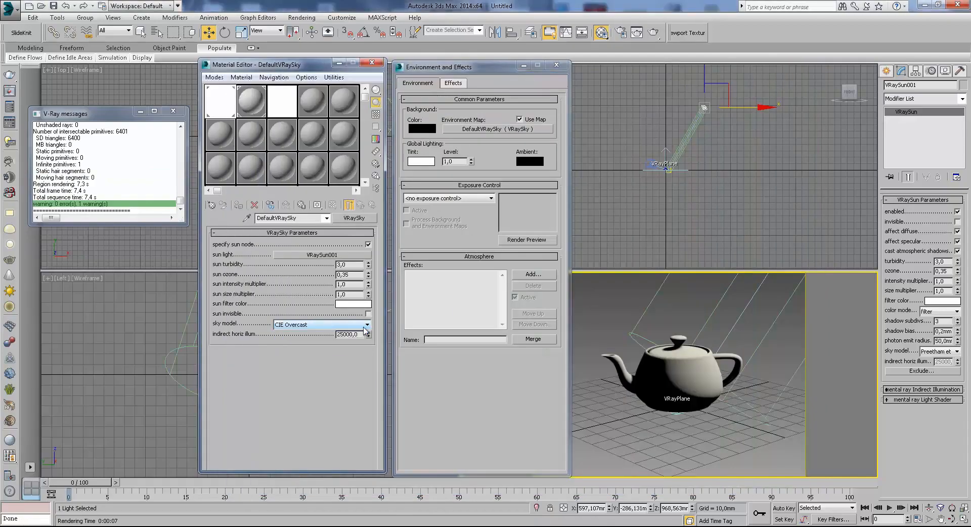
{"action": "double_click", "coordinate": [944, 290]}
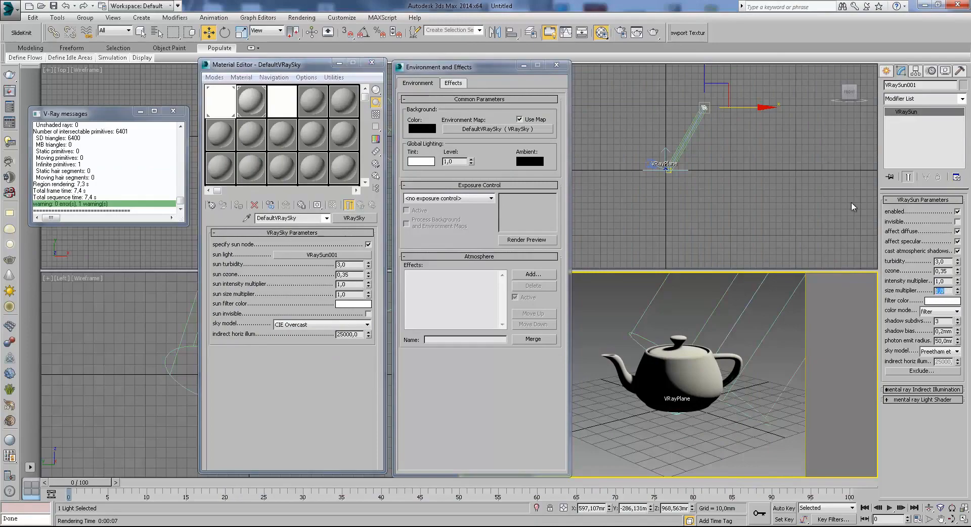
{"action": "type", "text": "3"}
{"action": "key", "text": "Return"}
{"action": "type", "text": "8"}
- Move the sun lower and farther from the teapot in the front view, and set its turbidity to 5 and intensity multiplier to 0,2
{"action": "left_click_drag", "start_coordinate": [730, 87], "coordinate": [739, 109]}
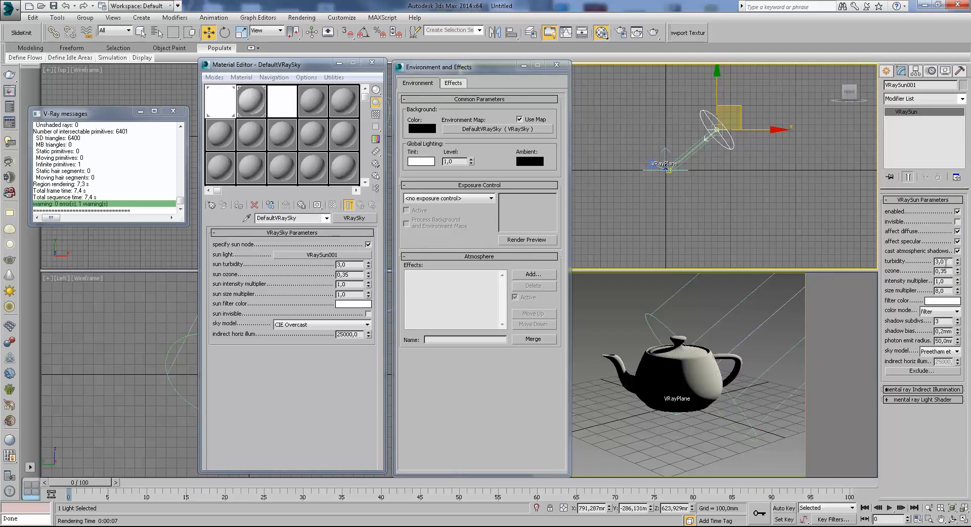
{"action": "double_click", "coordinate": [946, 262]}
{"action": "key", "text": "Return"}
{"action": "left_click_drag", "start_coordinate": [947, 282], "coordinate": [917, 281]}
{"action": "type", "text": ",2"}
{"action": "right_click", "coordinate": [749, 295]}
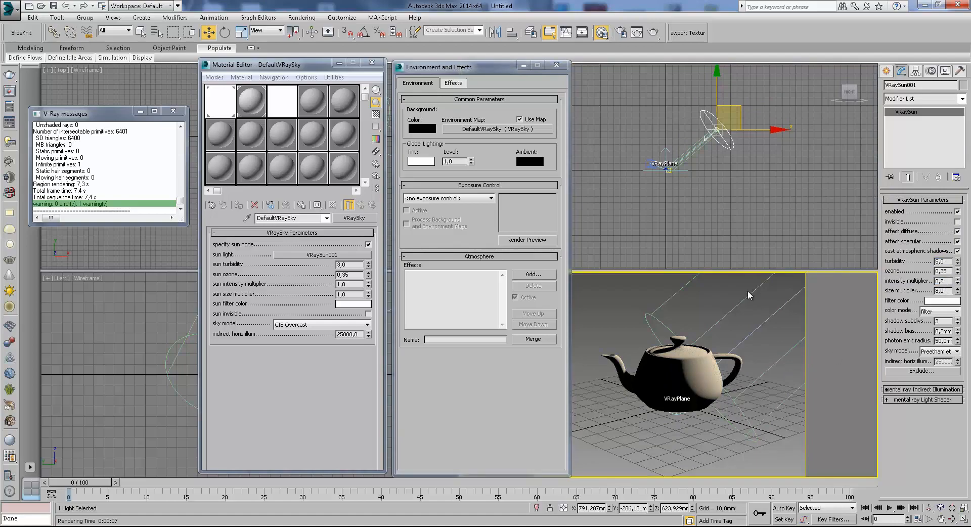
- Test-render the overcast scene, and render it again with the VRaySun intensity multiplier at 0,35 and size multiplier at 12
{"action": "left_click", "coordinate": [653, 32]}
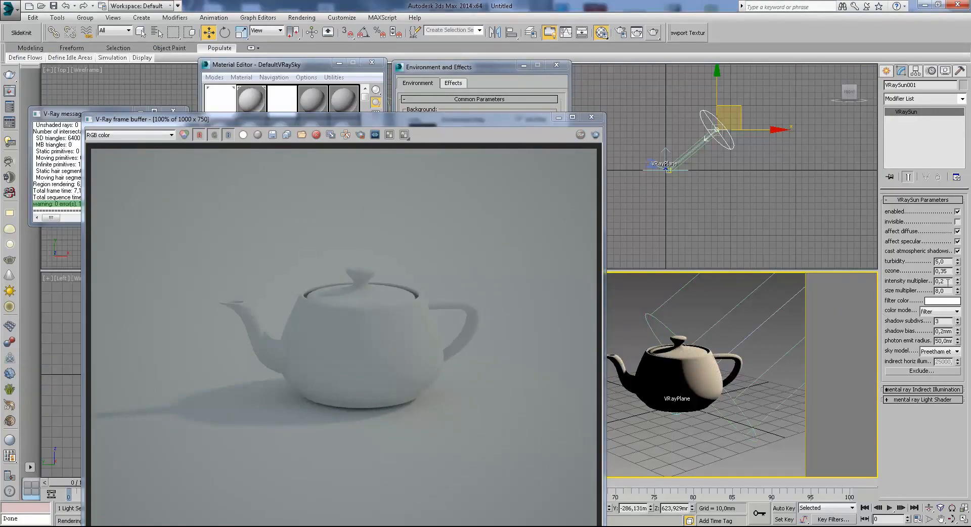
{"action": "key", "text": "BackSpace"}
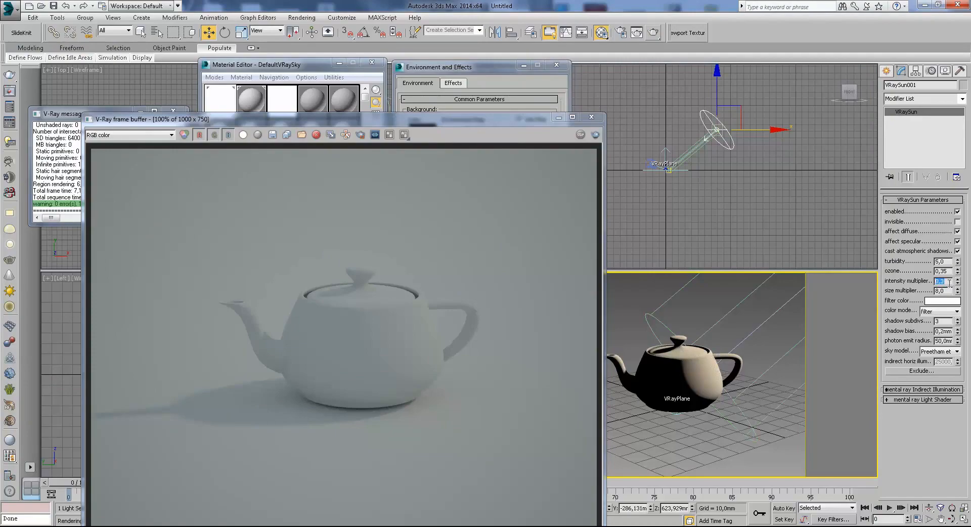
{"action": "double_click", "coordinate": [944, 291]}
{"action": "type", "text": "12"}
{"action": "key", "text": "Return"}
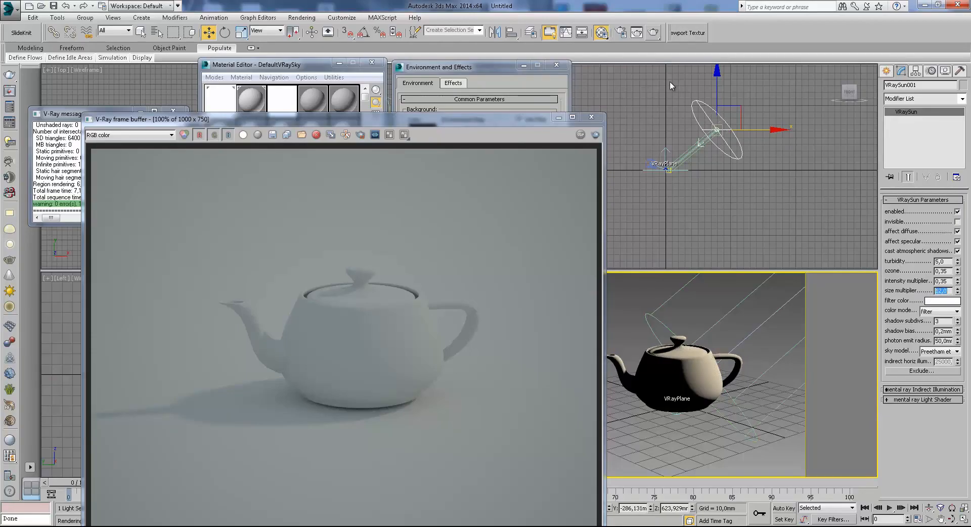
{"action": "left_click", "coordinate": [653, 34]}
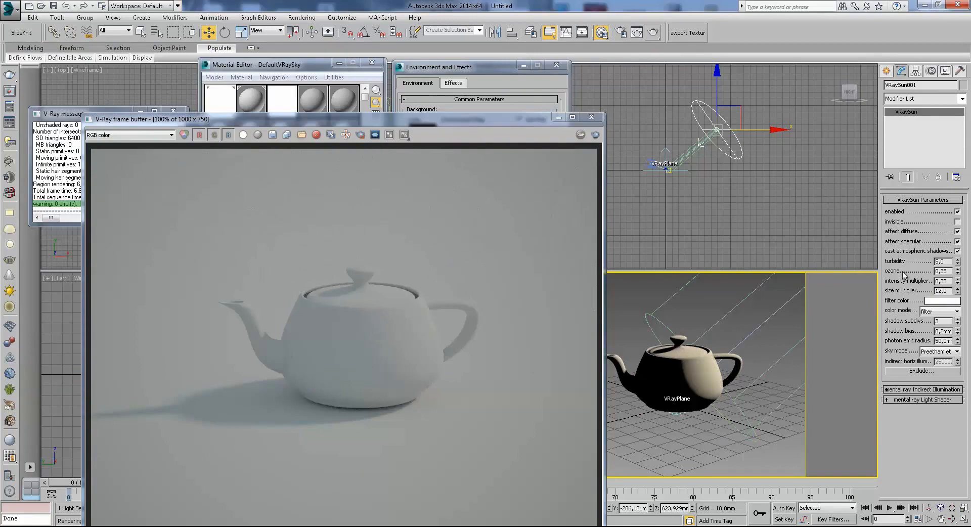
- Set the VRaySun intensity multiplier to 0,1, re-render and inspect the teapot's shadow, and close the frame buffer
{"action": "left_click", "coordinate": [944, 291]}
{"action": "left_click", "coordinate": [653, 33]}
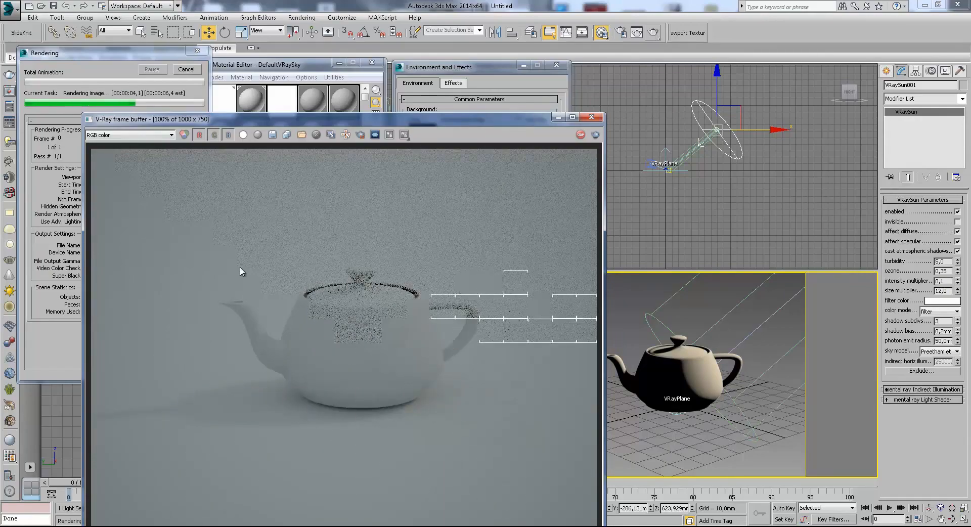
{"action": "scroll", "coordinate": [359, 365], "scroll_direction": "up", "scroll_amount": 1}
{"action": "middle_click_drag", "start_coordinate": [380, 335], "coordinate": [363, 350]}
{"action": "scroll", "coordinate": [364, 350], "scroll_direction": "down", "scroll_amount": 1}
{"action": "scroll", "coordinate": [357, 344], "scroll_direction": "down", "scroll_amount": 1}
{"action": "scroll", "coordinate": [349, 354], "scroll_direction": "up", "scroll_amount": 1}
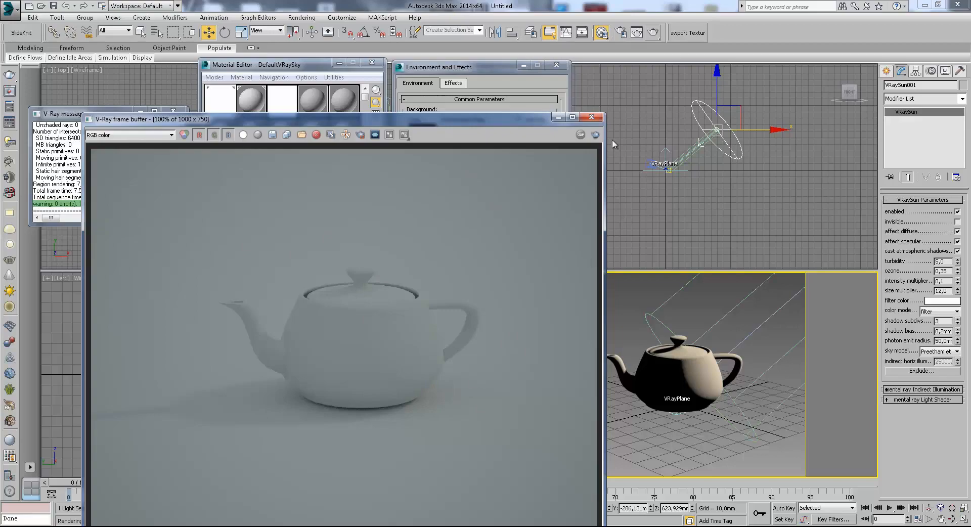
{"action": "left_click", "coordinate": [592, 117]}
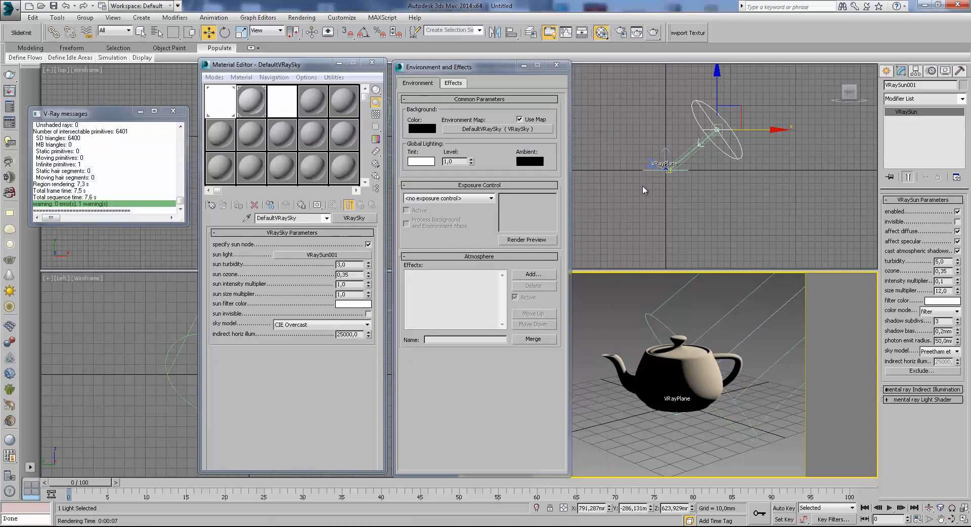
- Compare the VRaySky turbidity, ozone, intensity and size parameters with the matching VRaySun parameters
{"action": "left_click_drag", "start_coordinate": [490, 62], "coordinate": [540, 54]}
{"action": "left_click_drag", "start_coordinate": [310, 66], "coordinate": [733, 62]}
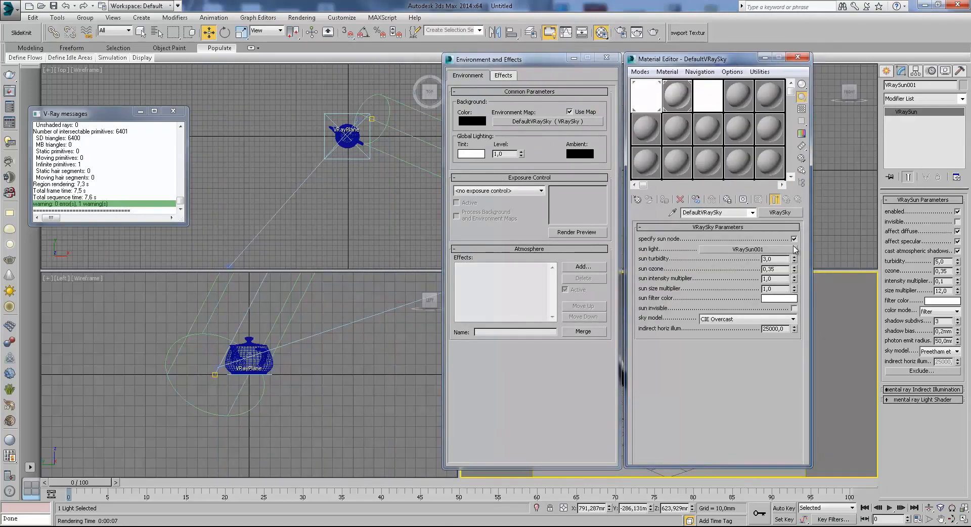
{"action": "left_click_drag", "start_coordinate": [779, 259], "coordinate": [749, 268]}
{"action": "key", "text": "Tab"}
{"action": "left_click_drag", "start_coordinate": [724, 65], "coordinate": [478, 73]}
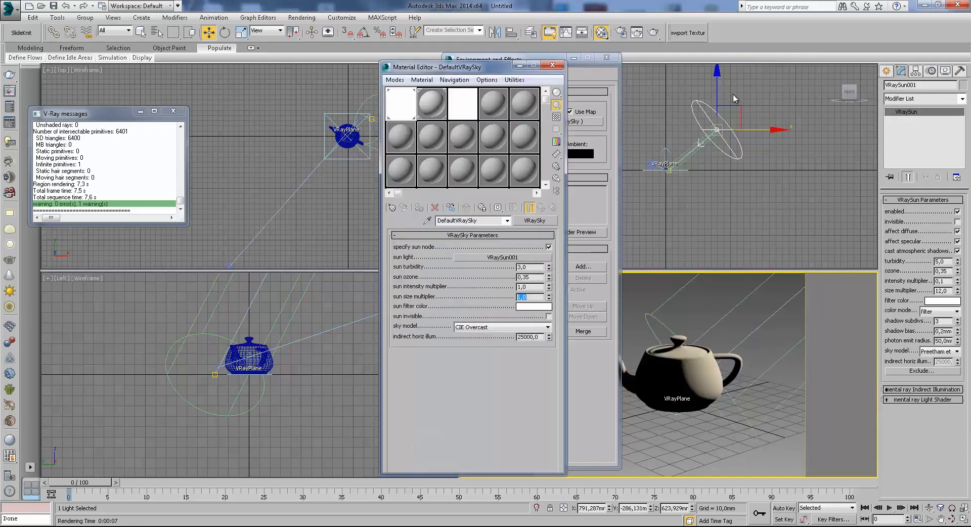
{"action": "left_click", "coordinate": [944, 290]}
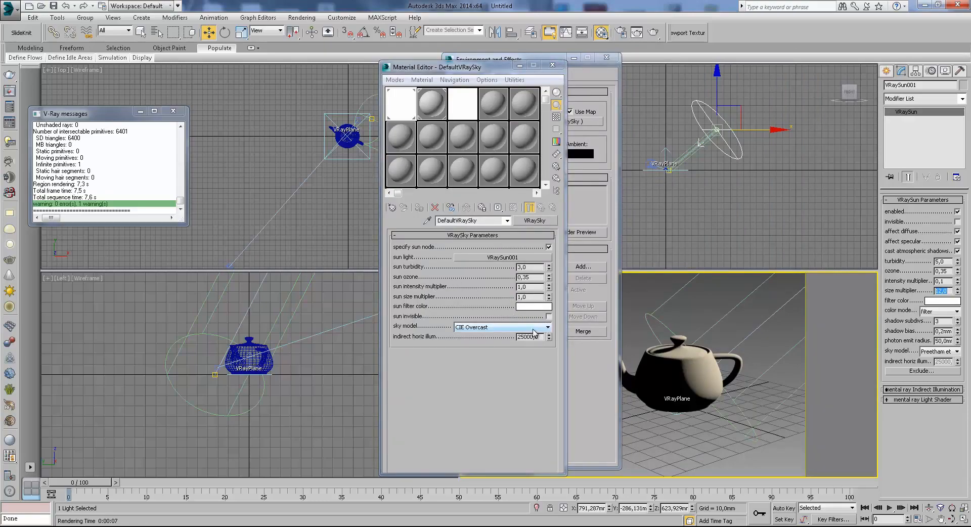
- Make the sun invisible in both VRaySky and VRaySun, and set the VRaySky sky model to Preetham et al
{"action": "left_click", "coordinate": [549, 316]}
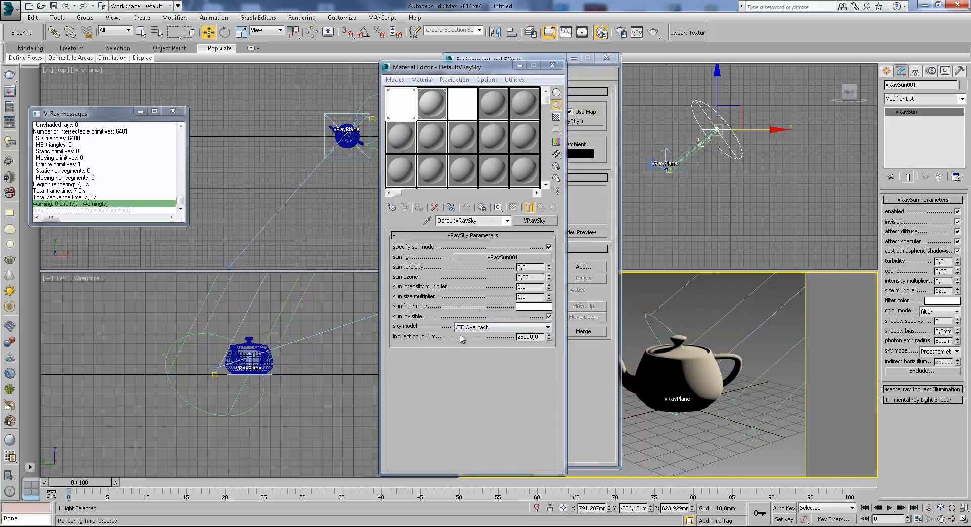
{"action": "left_click", "coordinate": [474, 327]}
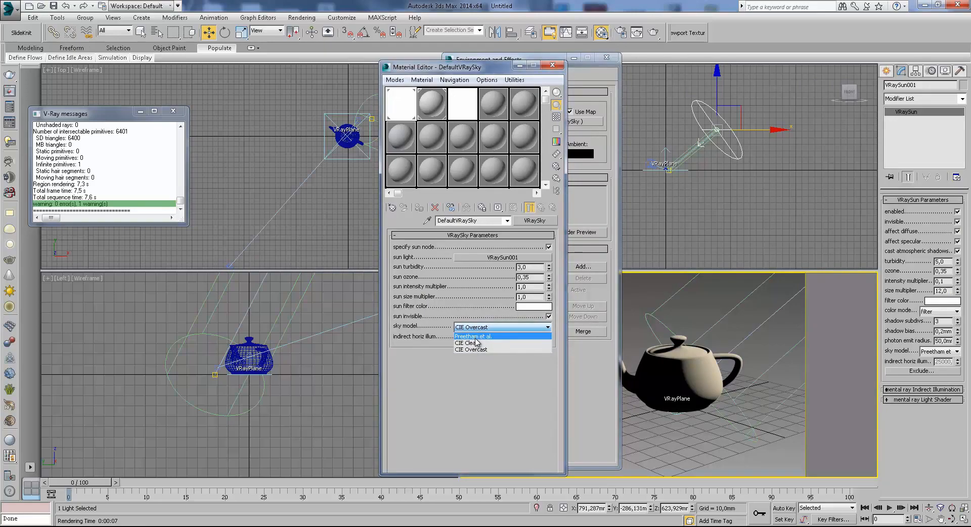
{"action": "left_click", "coordinate": [475, 338]}
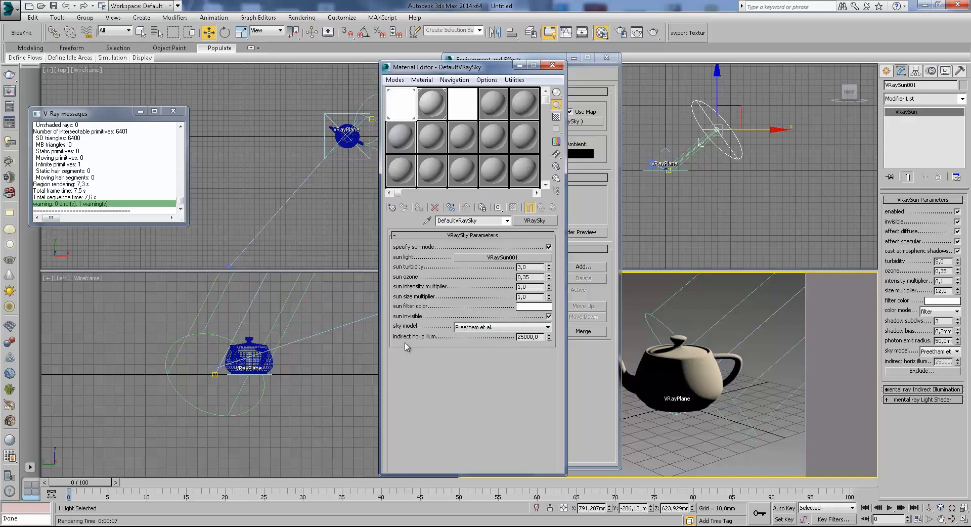
- Close the Environment and Effects window and move the Material Editor clear of the camera view's teapot
{"action": "left_click_drag", "start_coordinate": [484, 70], "coordinate": [726, 66]}
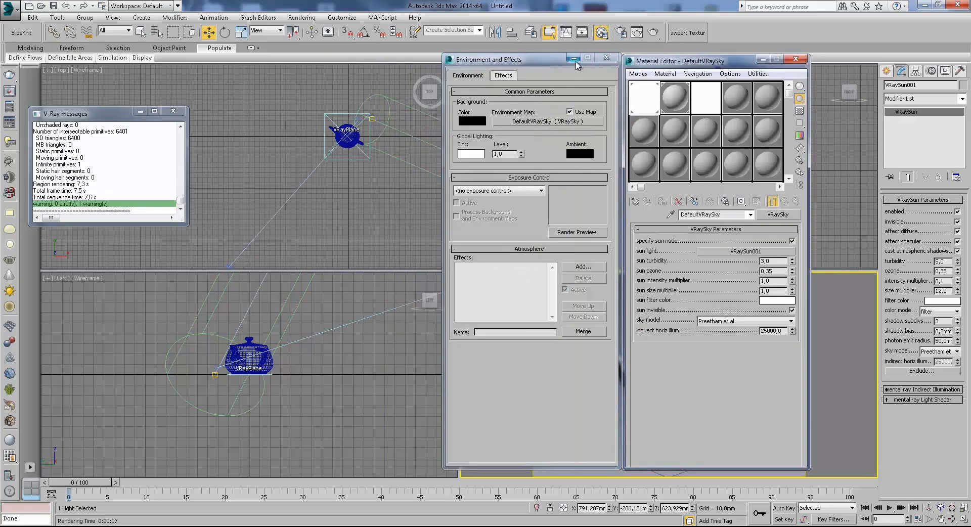
{"action": "left_click_drag", "start_coordinate": [555, 64], "coordinate": [553, 66]}
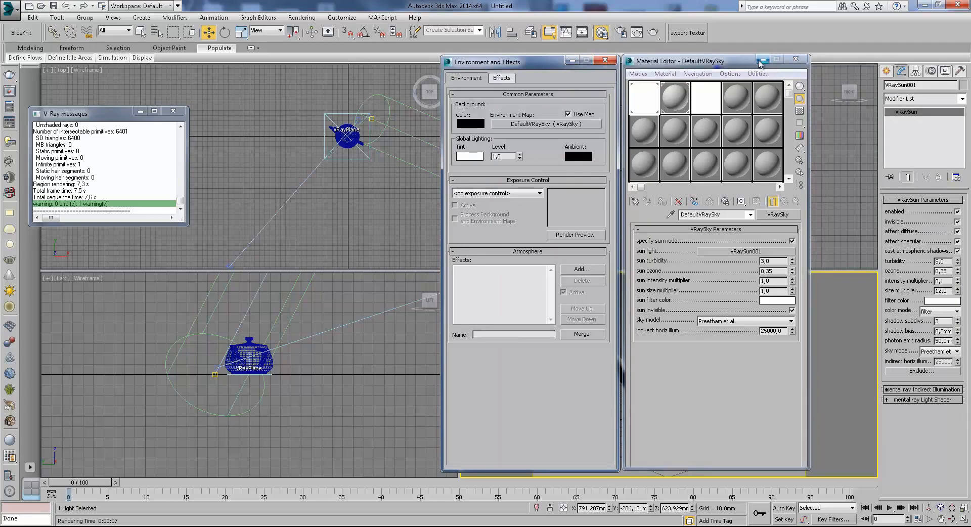
{"action": "left_click", "coordinate": [600, 62]}
{"action": "left_click_drag", "start_coordinate": [748, 69], "coordinate": [541, 84]}
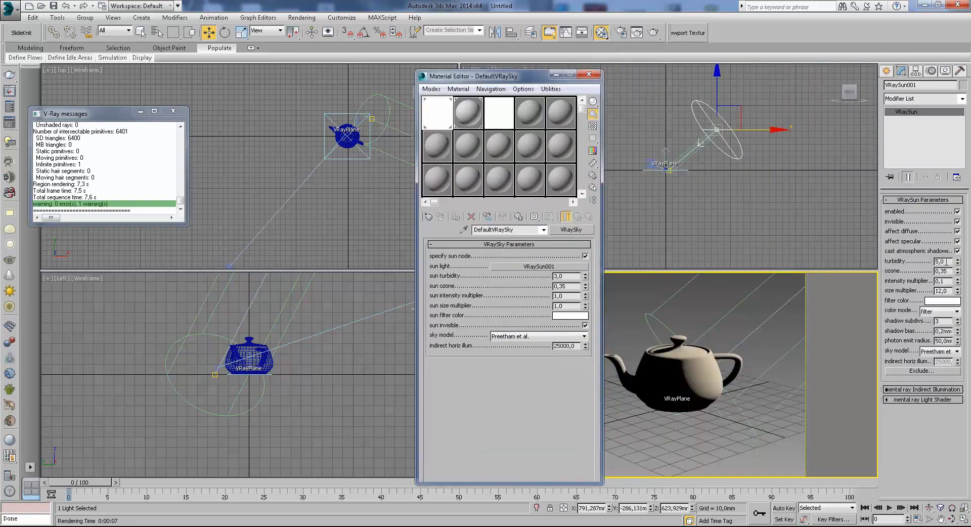
- Set the VRaySun turbidity to 3, size multiplier to 5 and intensity multiplier to 1
{"action": "left_click_drag", "start_coordinate": [948, 262], "coordinate": [921, 264]}
{"action": "type", "text": "3"}
{"action": "key", "text": "Return"}
{"action": "double_click", "coordinate": [949, 290]}
{"action": "type", "text": "5"}
{"action": "key", "text": "Return"}
{"action": "left_click_drag", "start_coordinate": [948, 281], "coordinate": [915, 283]}
{"action": "type", "text": "1"}
{"action": "key", "text": "Return"}
- Test-render the camera view with the Preetham et al. sky and put away the frame buffer
{"action": "right_click", "coordinate": [782, 318]}
{"action": "key", "text": "shift+q"}
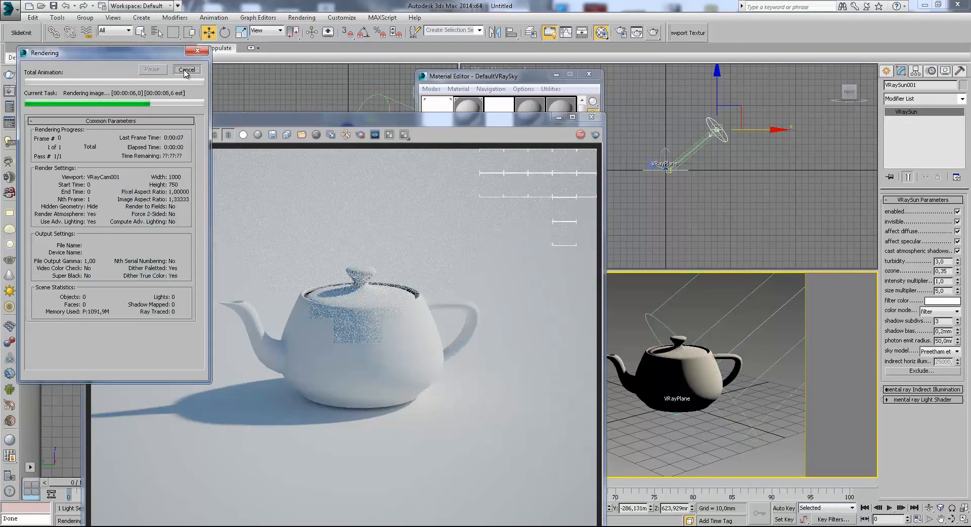
{"action": "left_click", "coordinate": [558, 117]}
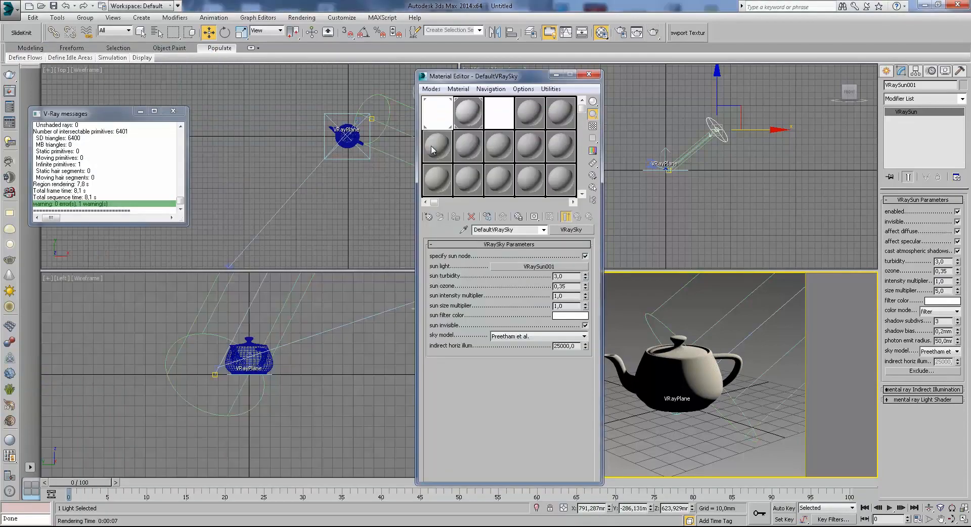
- Assign a VRayBmpFilter map to the Displace slot of the vray 02 material
{"action": "left_click", "coordinate": [464, 112]}
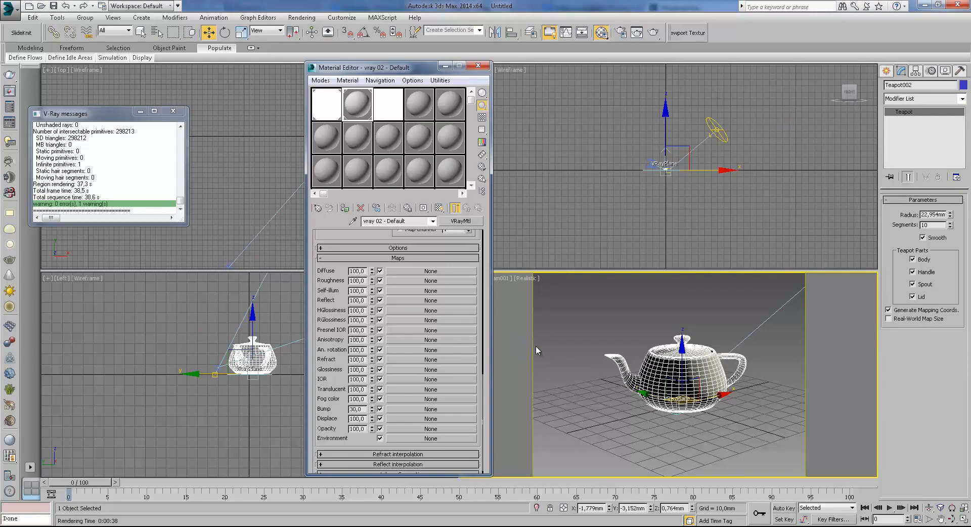
{"action": "left_click", "coordinate": [407, 420]}
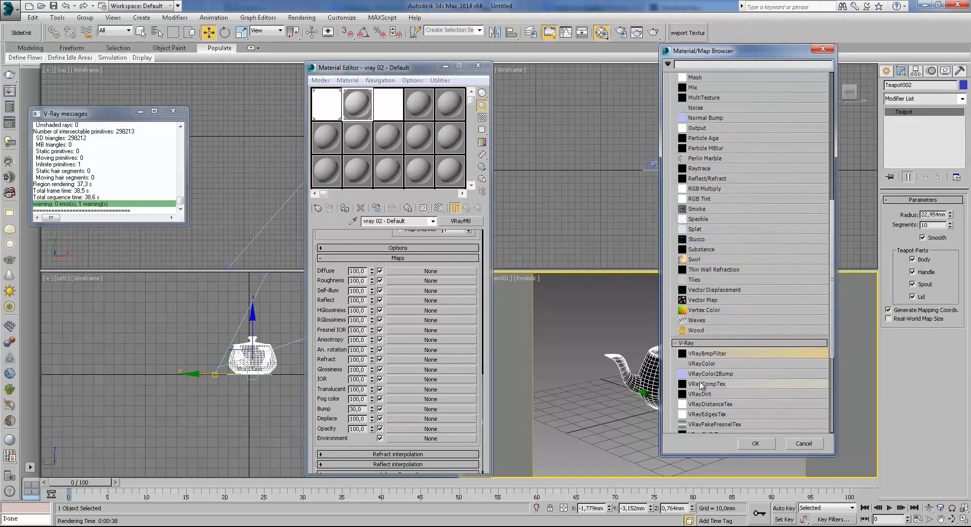
{"action": "double_click", "coordinate": [724, 354]}
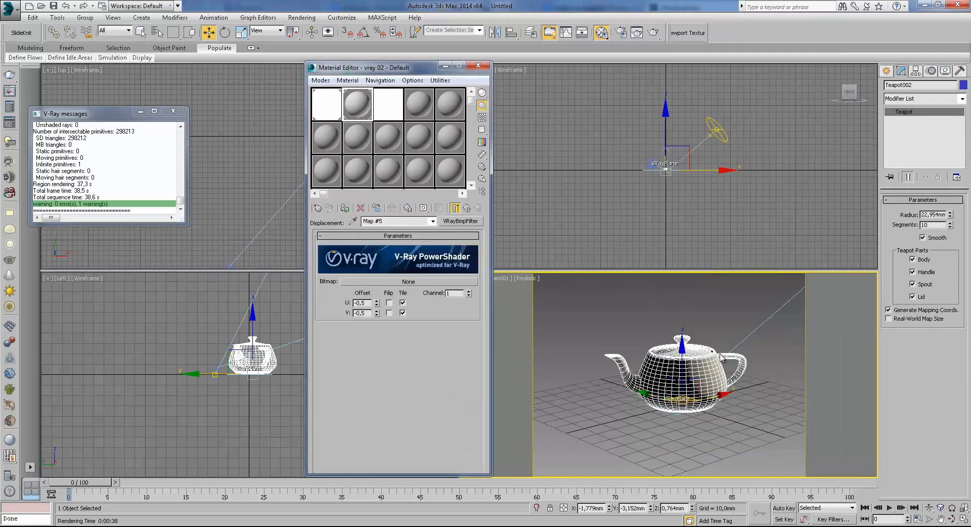
{"action": "left_click", "coordinate": [466, 208]}
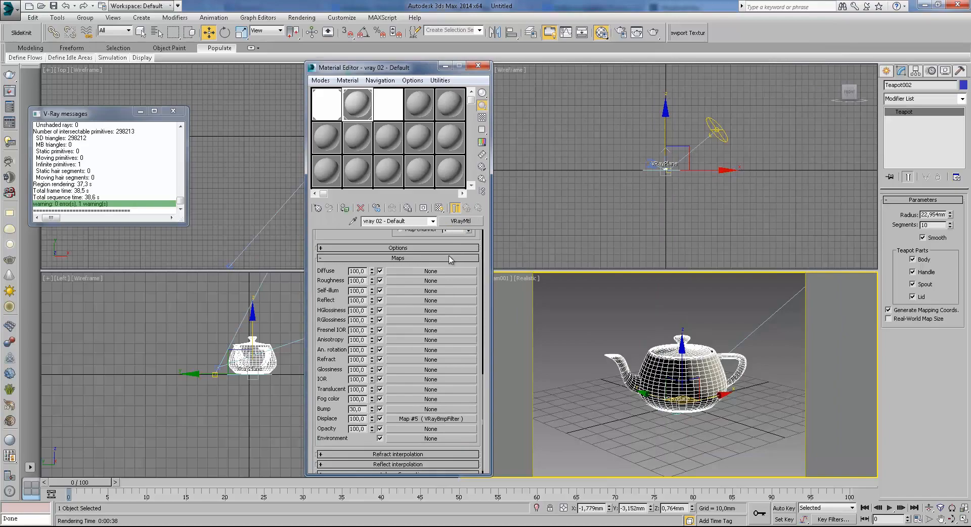
- Load BarkDecidious00sM.jpg as the VRayBmpFilter's bitmap and set the material's Displace amount to 1
{"action": "left_click", "coordinate": [411, 419]}
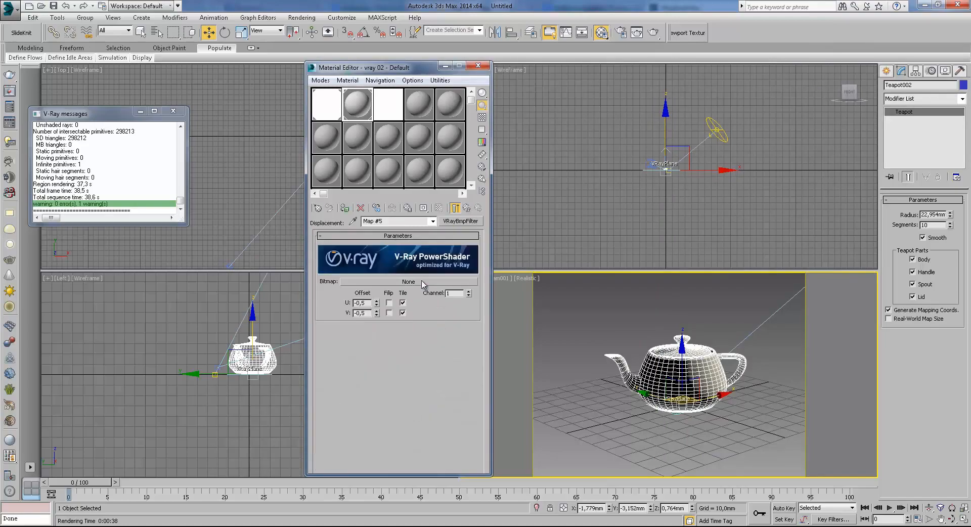
{"action": "left_click", "coordinate": [422, 282]}
{"action": "double_click", "coordinate": [499, 244]}
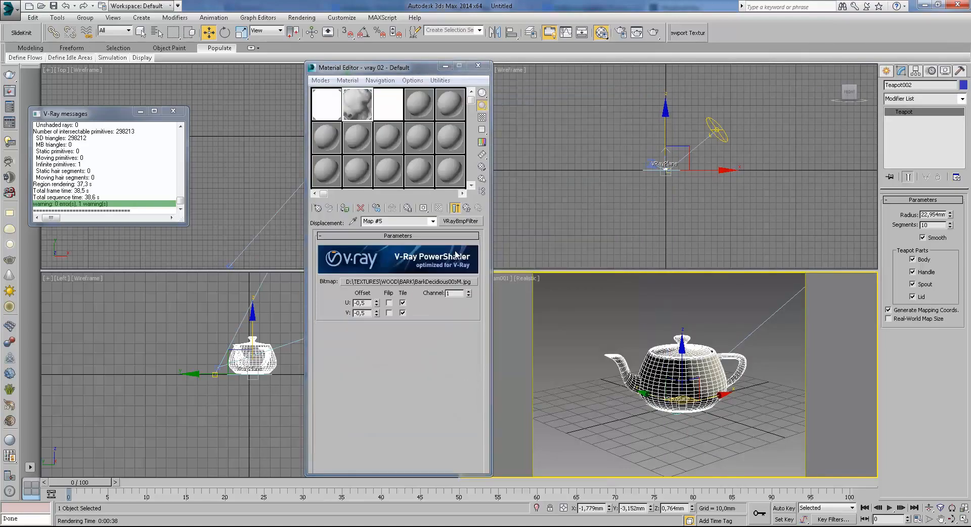
{"action": "left_click", "coordinate": [466, 208]}
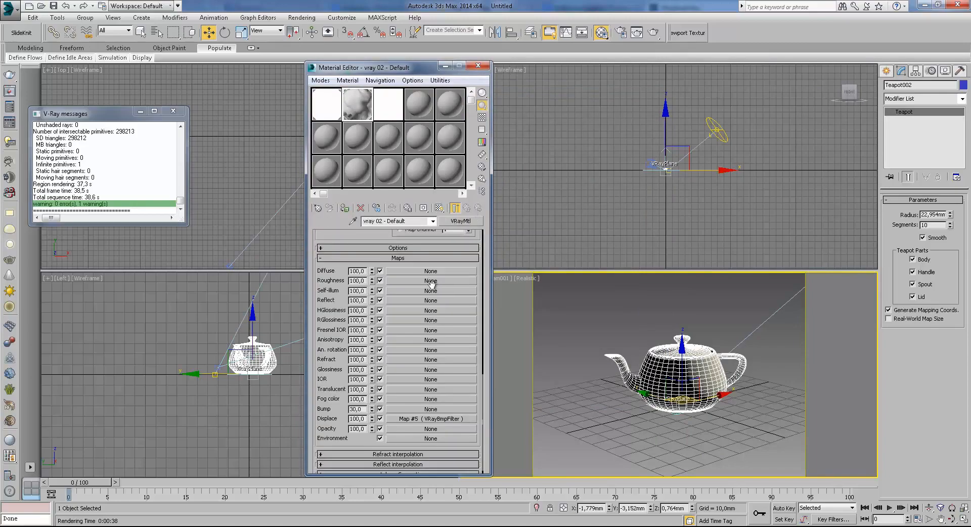
{"action": "left_click_drag", "start_coordinate": [366, 420], "coordinate": [312, 410]}
{"action": "type", "text": "1"}
{"action": "key", "text": "Return"}
- Move the teapot toward its spout side in the camera view and clone it as one instance on its handle side
{"action": "mouse_move", "coordinate": [686, 387]}
{"action": "left_mouse_down"}
{"action": "mouse_move", "coordinate": [634, 390]}
{"action": "mouse_move", "coordinate": [745, 393]}
{"action": "left_mouse_up"}
{"action": "left_click", "coordinate": [527, 312]}
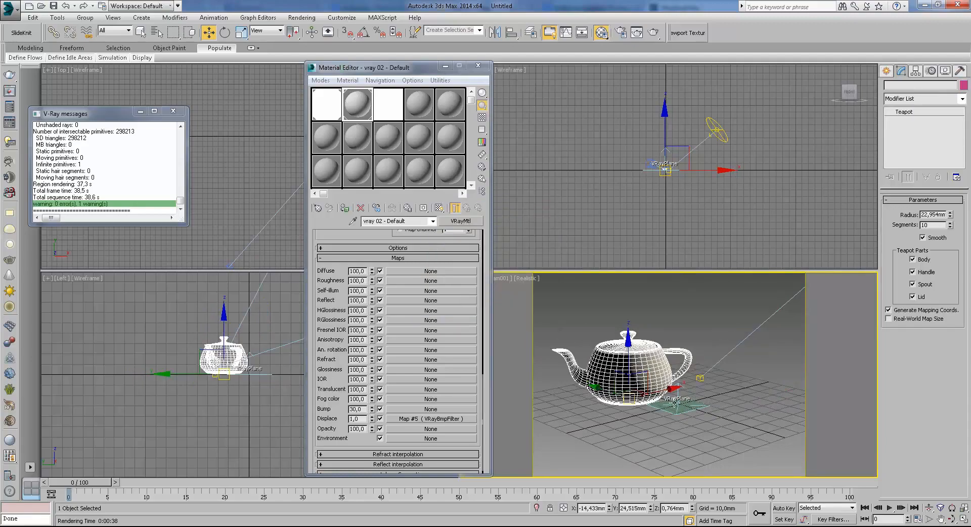
{"action": "left_click_drag", "start_coordinate": [635, 393], "coordinate": [744, 394], "text": "shift"}
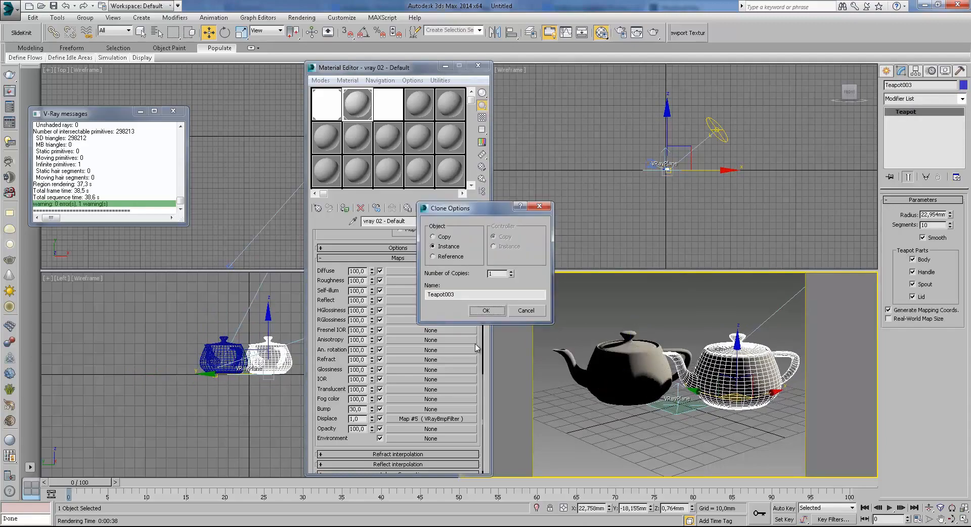
{"action": "left_click", "coordinate": [485, 311]}
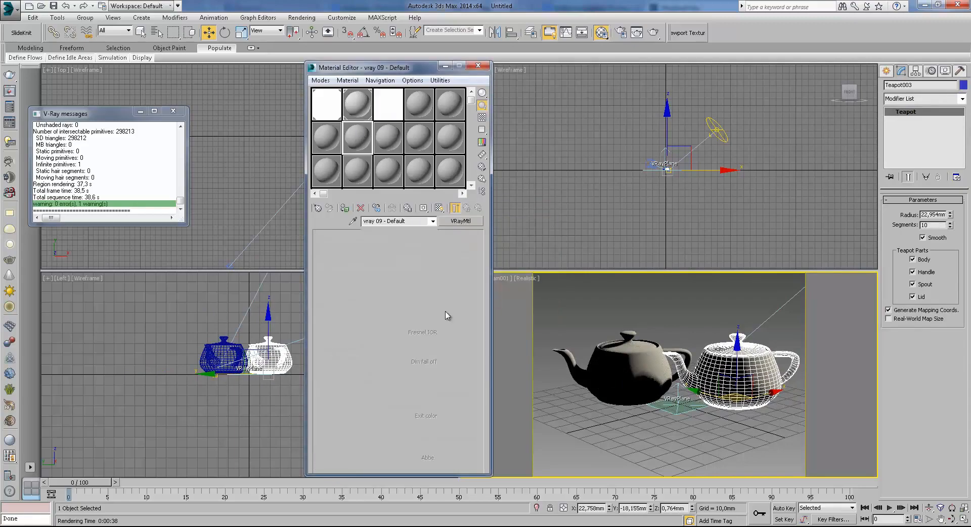
- Clear the VRayBmpFilter from the Displace slot of the copied vray 02 material
{"action": "left_click", "coordinate": [434, 419]}
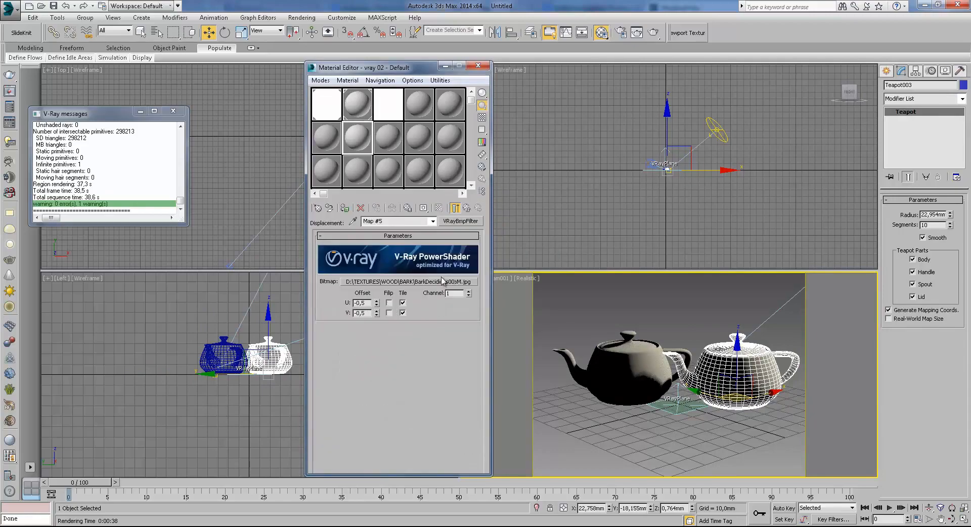
{"action": "left_click", "coordinate": [467, 208]}
{"action": "right_click", "coordinate": [412, 423]}
{"action": "left_click", "coordinate": [444, 456]}
- Assign BarkDecidious00sM.jpg as a Bitmap map in the copied material's Displace slot, and return to the original vray 02 material
{"action": "left_click", "coordinate": [431, 419]}
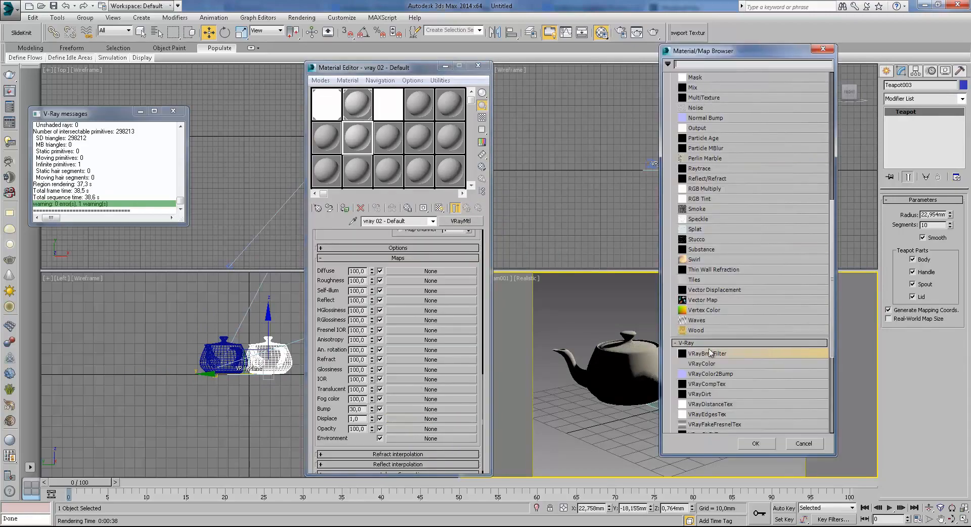
{"action": "left_click_drag", "start_coordinate": [832, 279], "coordinate": [832, 151]}
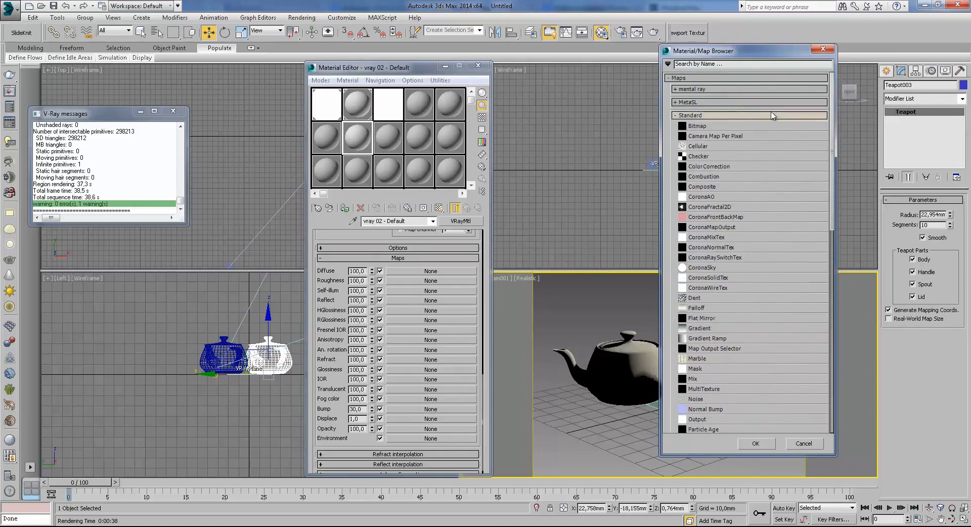
{"action": "double_click", "coordinate": [711, 127]}
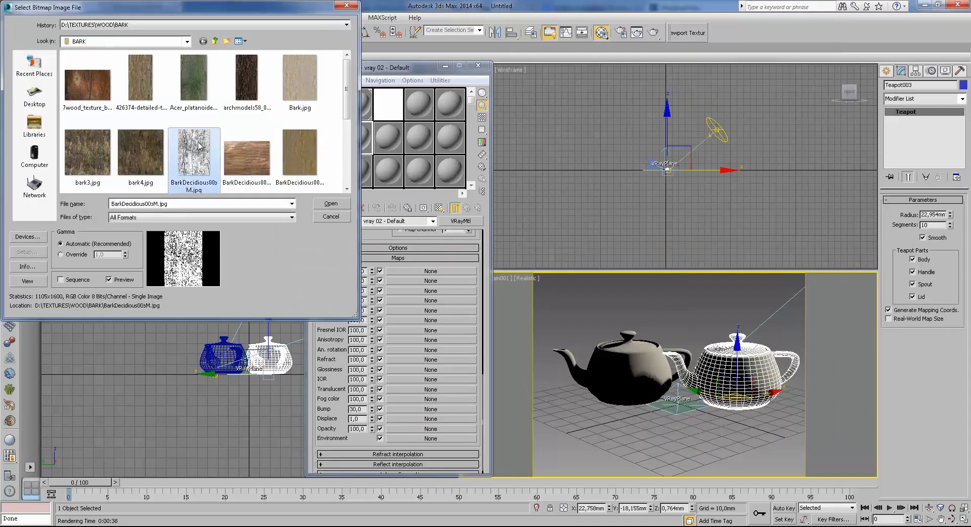
{"action": "left_click", "coordinate": [331, 203]}
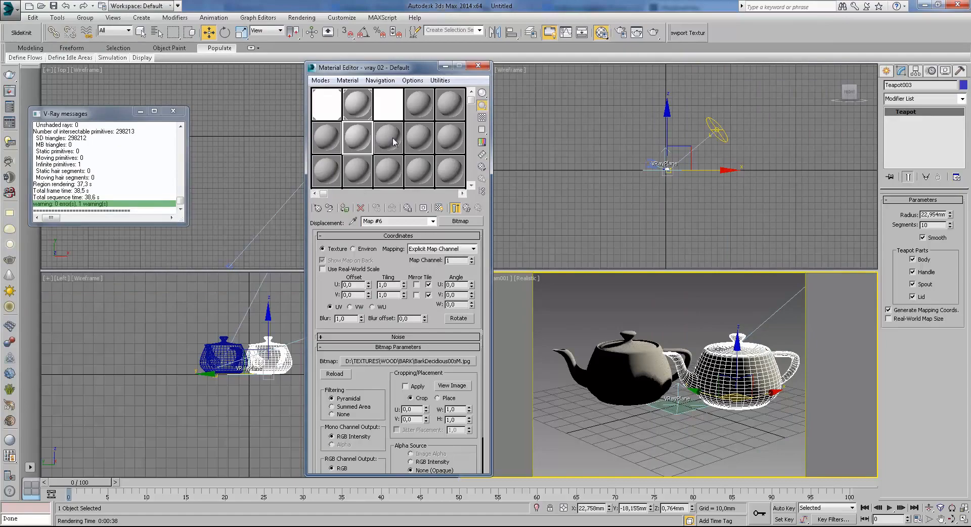
{"action": "left_click", "coordinate": [466, 208]}
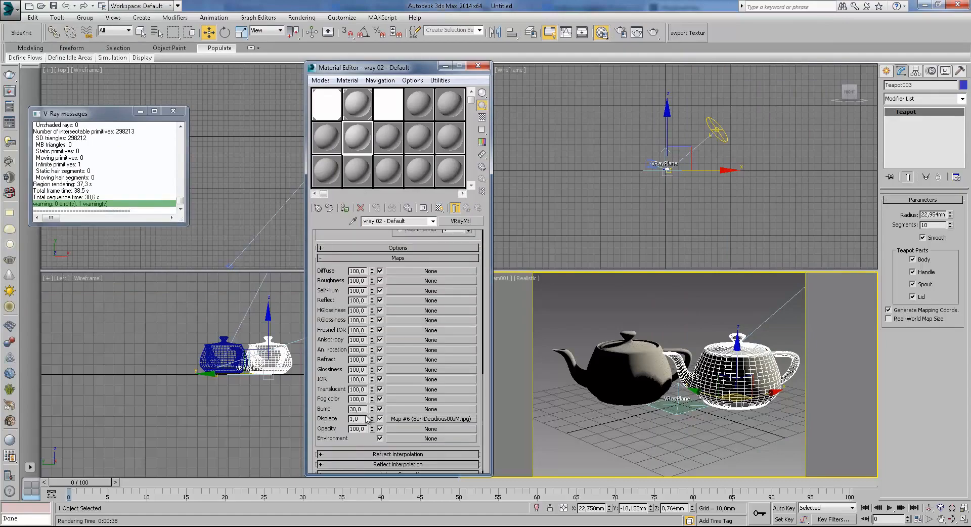
{"action": "left_click", "coordinate": [356, 103]}
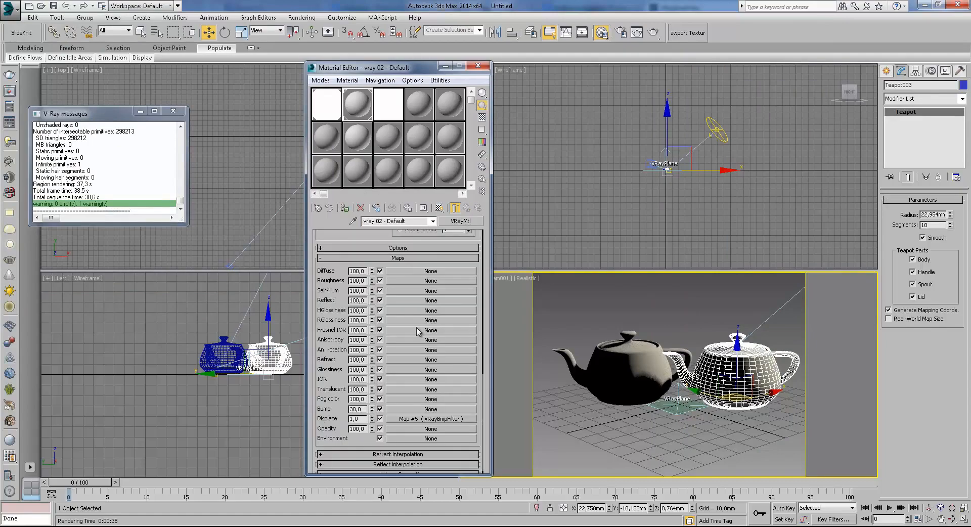
- Set the U and V offsets of the Displace slot's VRayBmpFilter to 0 and return to the vray 02 material
{"action": "left_click", "coordinate": [409, 420]}
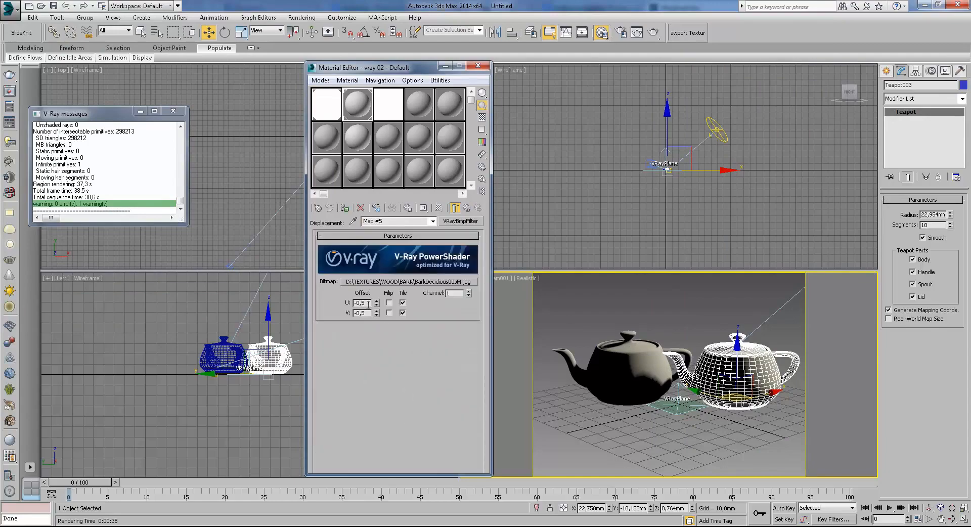
{"action": "left_click_drag", "start_coordinate": [369, 314], "coordinate": [344, 313]}
{"action": "type", "text": "0"}
{"action": "key", "text": "Return"}
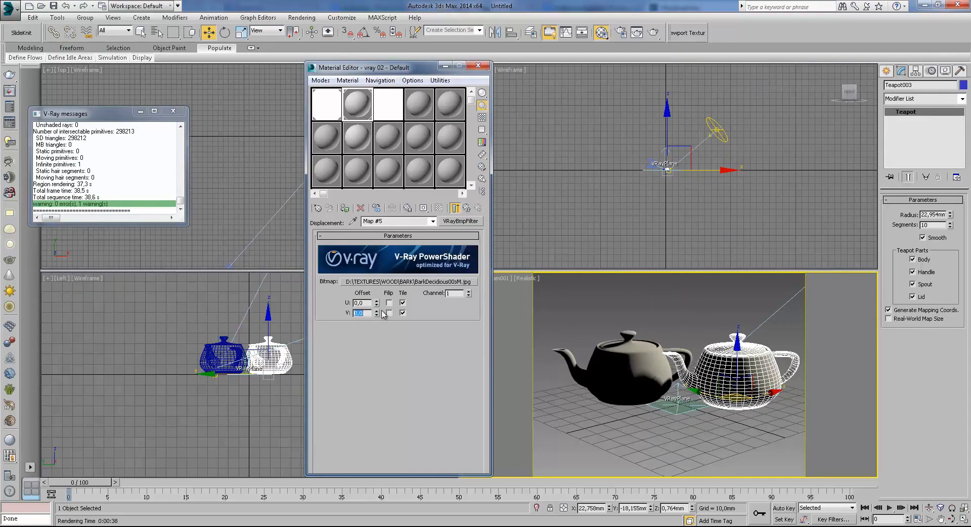
{"action": "left_click", "coordinate": [467, 207]}
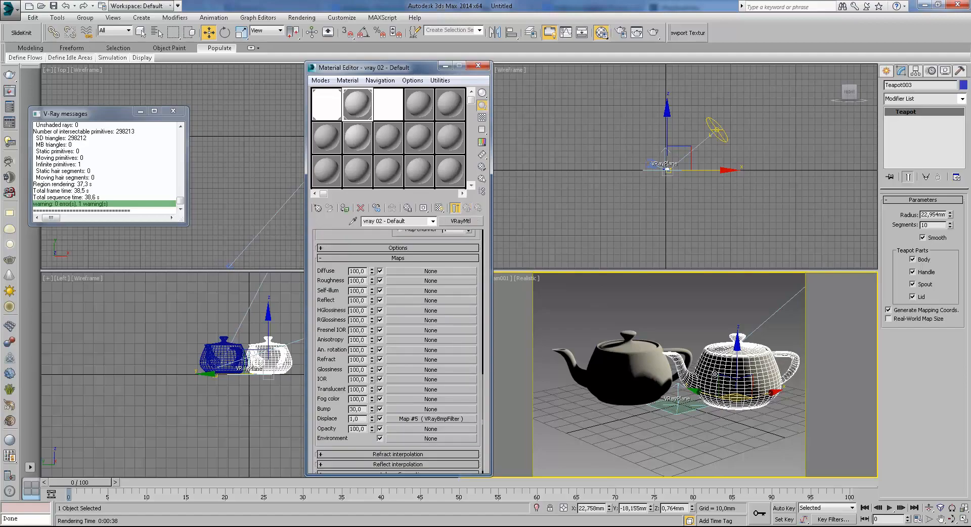
- Render the camera view and inspect the displacement on both teapots up close while it renders
{"action": "right_click", "coordinate": [690, 312]}
{"action": "left_click", "coordinate": [652, 33]}
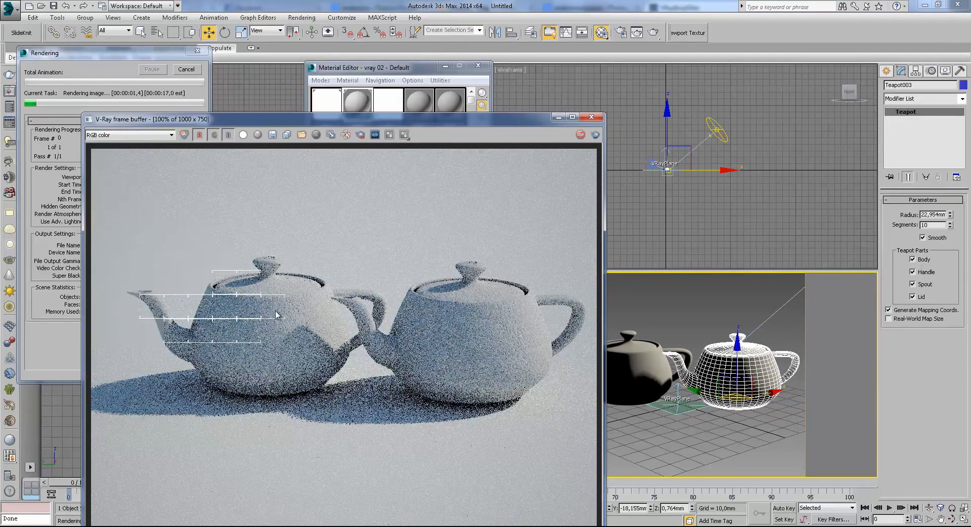
{"action": "scroll", "coordinate": [277, 314], "scroll_direction": "up", "scroll_amount": 1}
{"action": "middle_click_drag", "start_coordinate": [265, 301], "coordinate": [412, 289]}
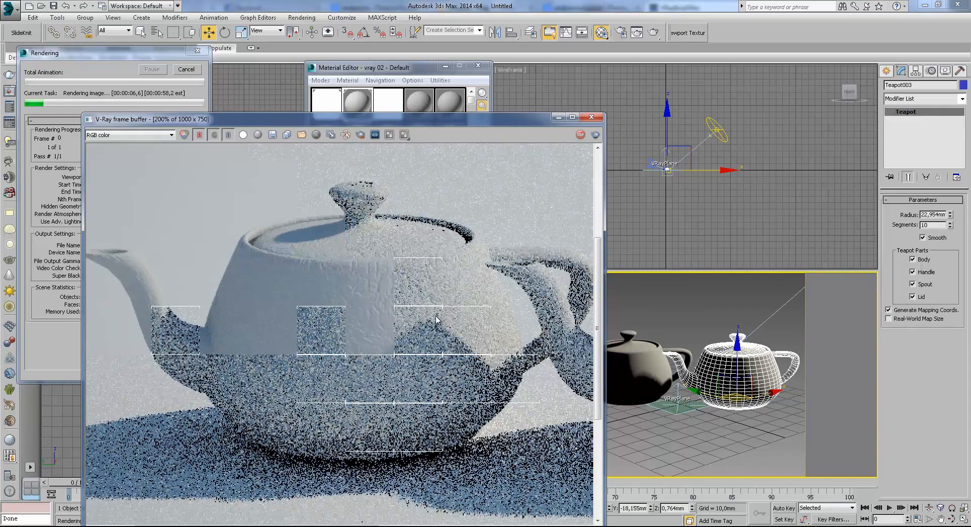
{"action": "middle_click_drag", "start_coordinate": [422, 319], "coordinate": [399, 315]}
{"action": "scroll", "coordinate": [334, 324], "scroll_direction": "down", "scroll_amount": 1}
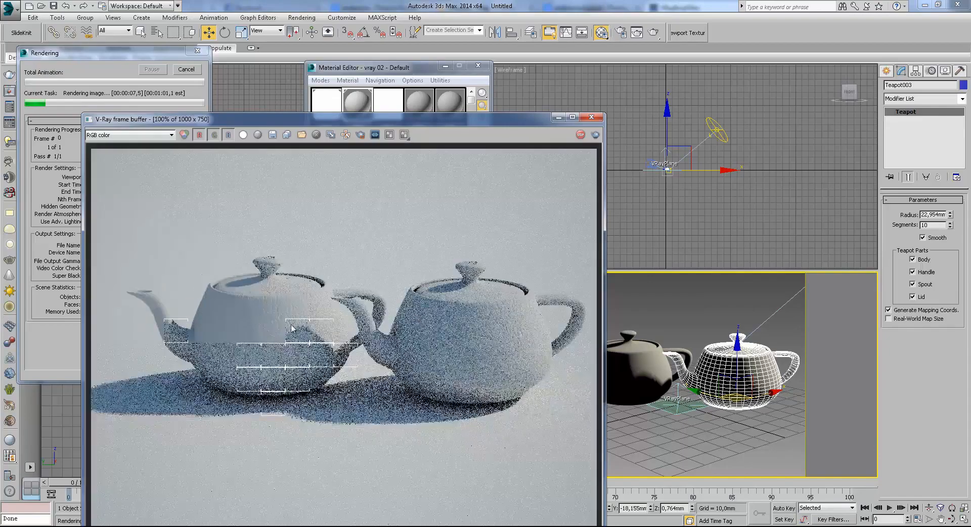
{"action": "scroll", "coordinate": [283, 325], "scroll_direction": "up", "scroll_amount": 1}
{"action": "middle_click_drag", "start_coordinate": [581, 337], "coordinate": [427, 319]}
{"action": "scroll", "coordinate": [537, 315], "scroll_direction": "down", "scroll_amount": 1}
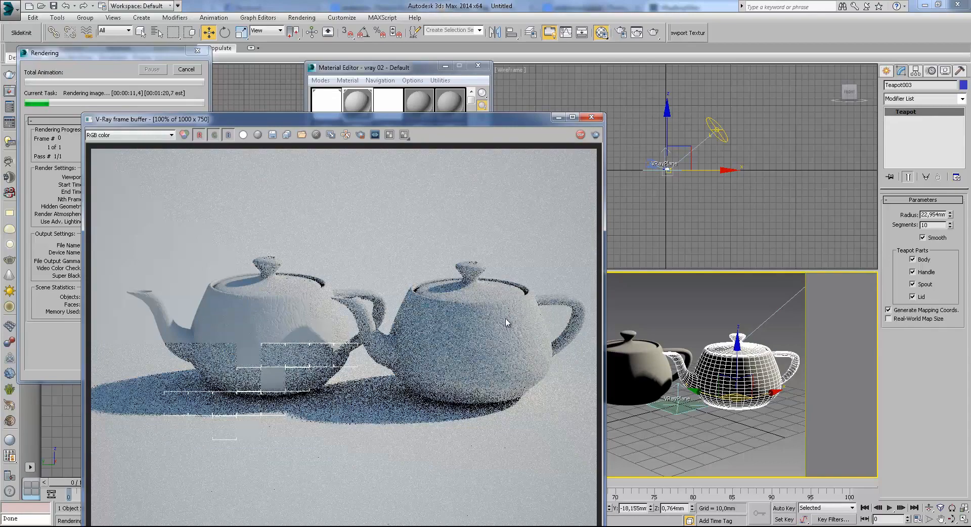
- Make the render buckets follow the mouse and guide them over the second teapot and the area between the two teapots
{"action": "left_click", "coordinate": [344, 135]}
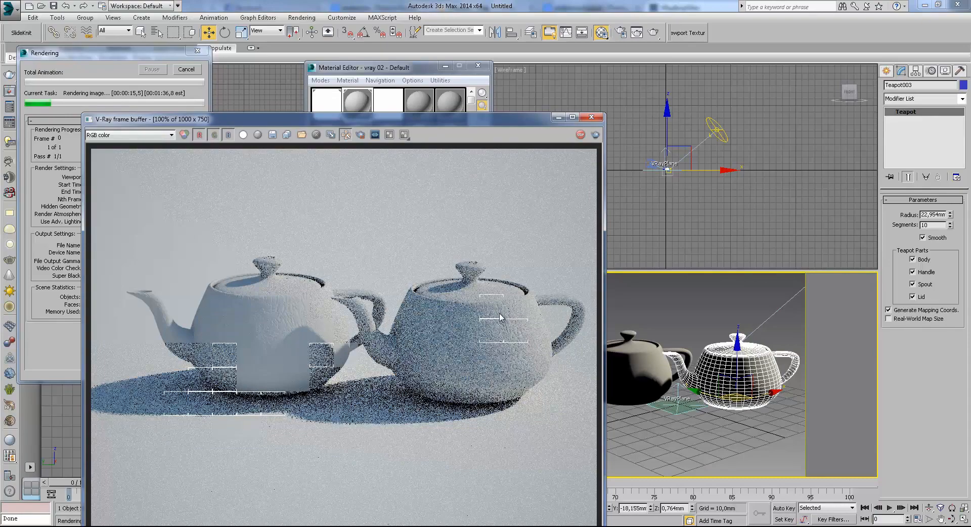
{"action": "scroll", "coordinate": [496, 314], "scroll_direction": "up", "scroll_amount": 1}
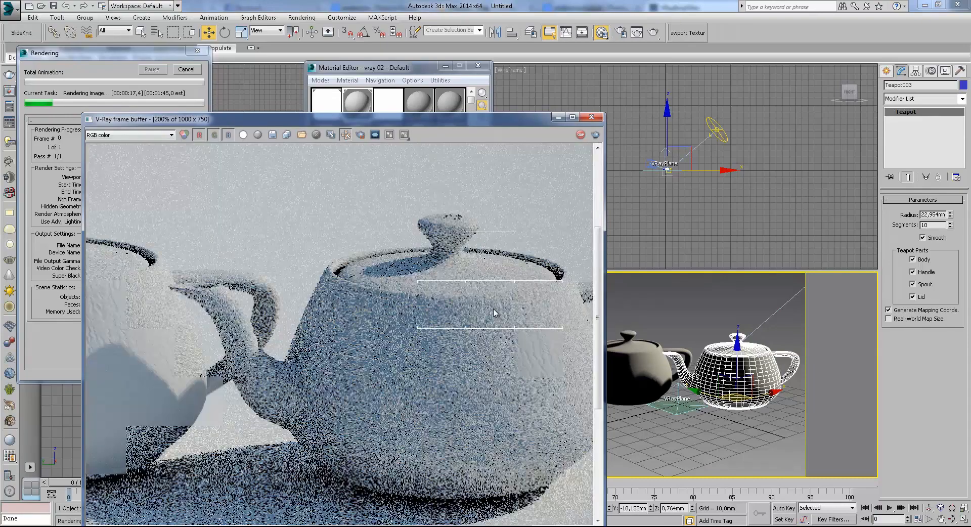
{"action": "middle_click_drag", "start_coordinate": [483, 317], "coordinate": [560, 304]}
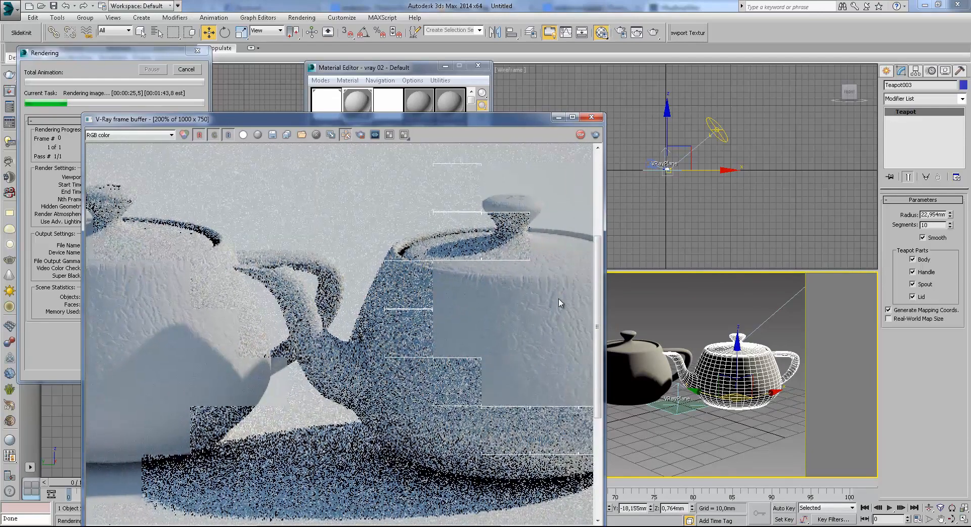
{"action": "middle_click_drag", "start_coordinate": [544, 339], "coordinate": [482, 323]}
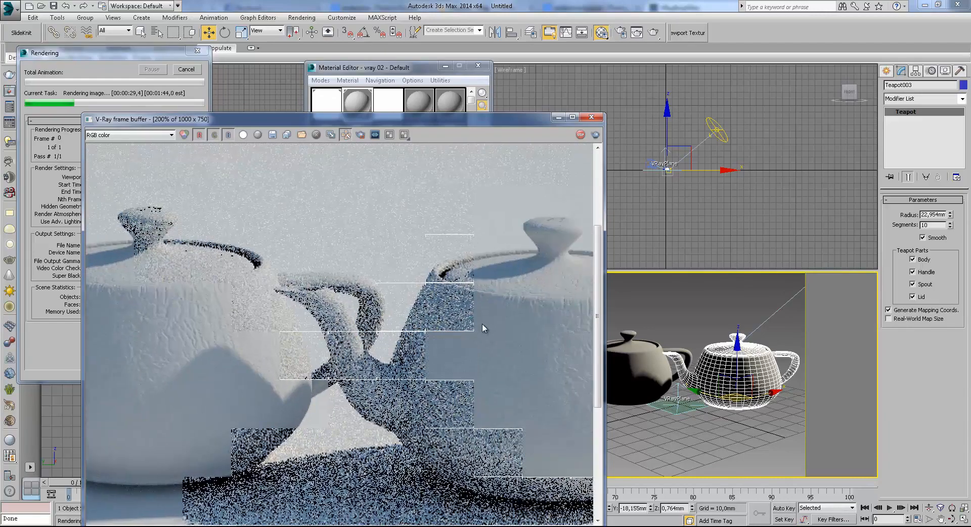
{"action": "middle_click_drag", "start_coordinate": [382, 328], "coordinate": [435, 332]}
{"action": "scroll", "coordinate": [435, 332], "scroll_direction": "down", "scroll_amount": 1}
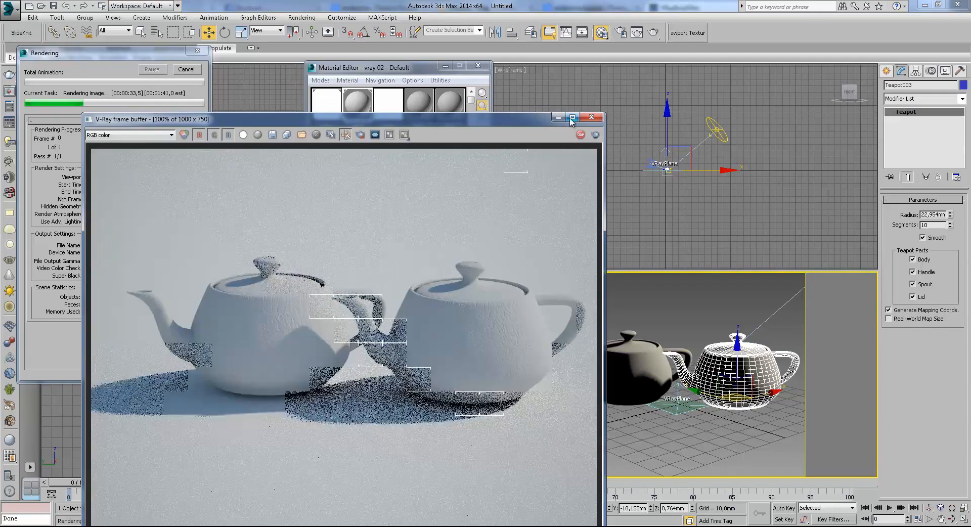
- Maximize the frame buffer and examine the bark displacement on both teapots at 200% as the render progresses
{"action": "left_click", "coordinate": [573, 117]}
{"action": "scroll", "coordinate": [540, 299], "scroll_direction": "up", "scroll_amount": 1}
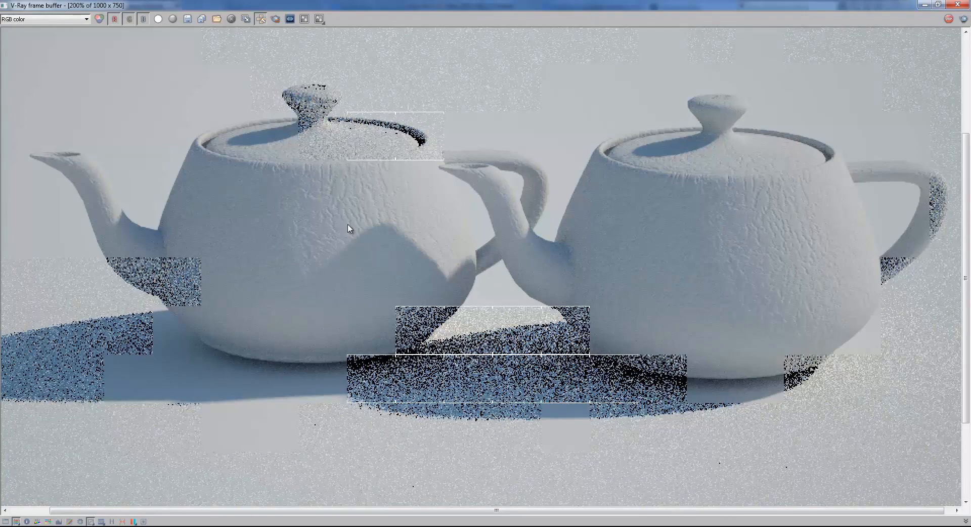
{"action": "middle_click_drag", "start_coordinate": [348, 228], "coordinate": [341, 272]}
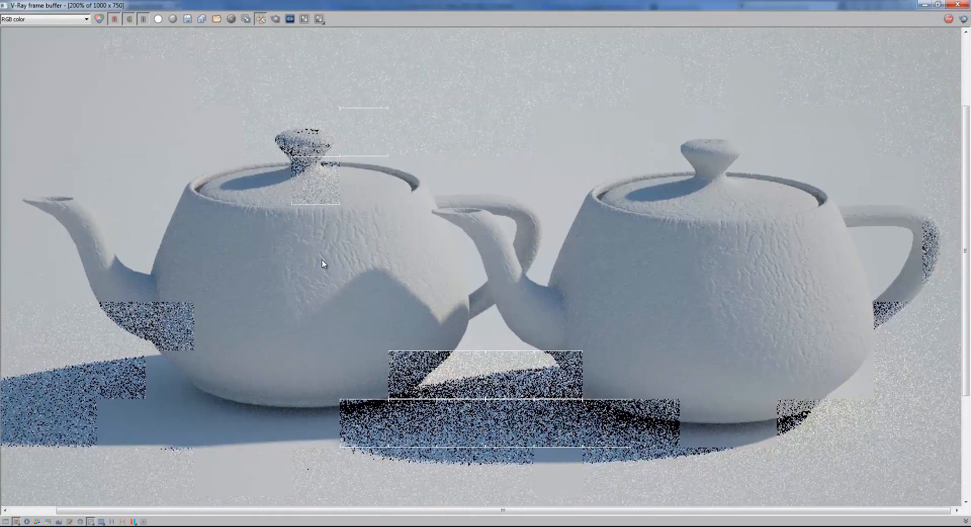
{"action": "middle_click_drag", "start_coordinate": [264, 238], "coordinate": [305, 240]}
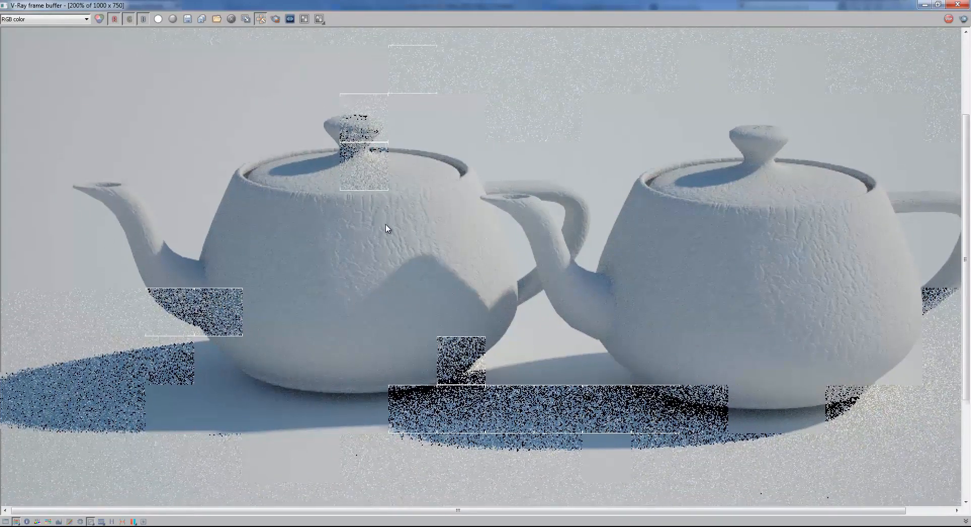
{"action": "middle_click_drag", "start_coordinate": [387, 229], "coordinate": [388, 181]}
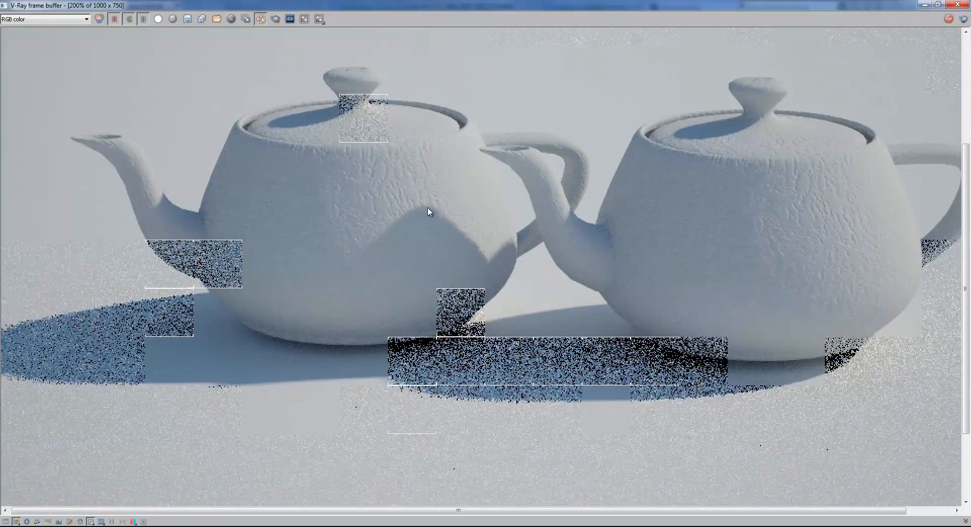
{"action": "middle_click_drag", "start_coordinate": [427, 208], "coordinate": [426, 259]}
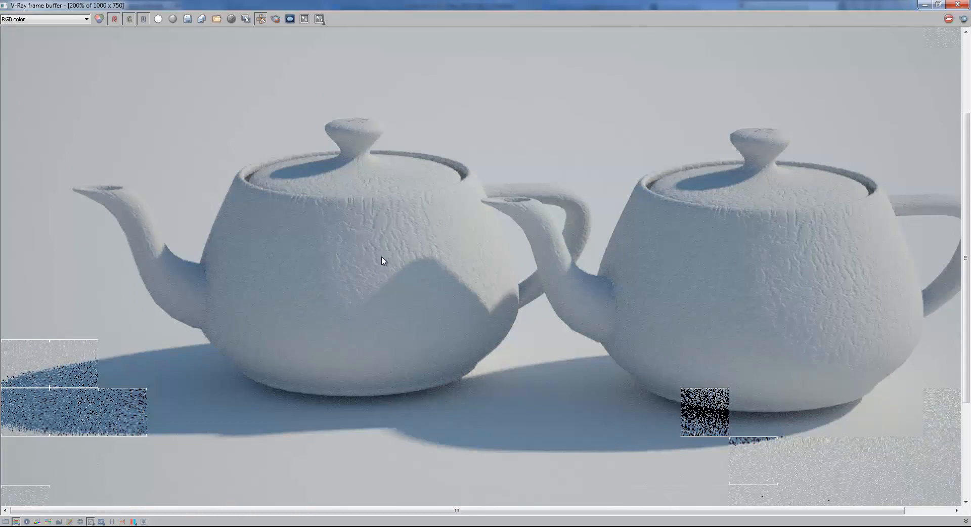
{"action": "middle_click_drag", "start_coordinate": [438, 236], "coordinate": [437, 174]}
{"action": "scroll", "coordinate": [576, 281], "scroll_direction": "down", "scroll_amount": 1}
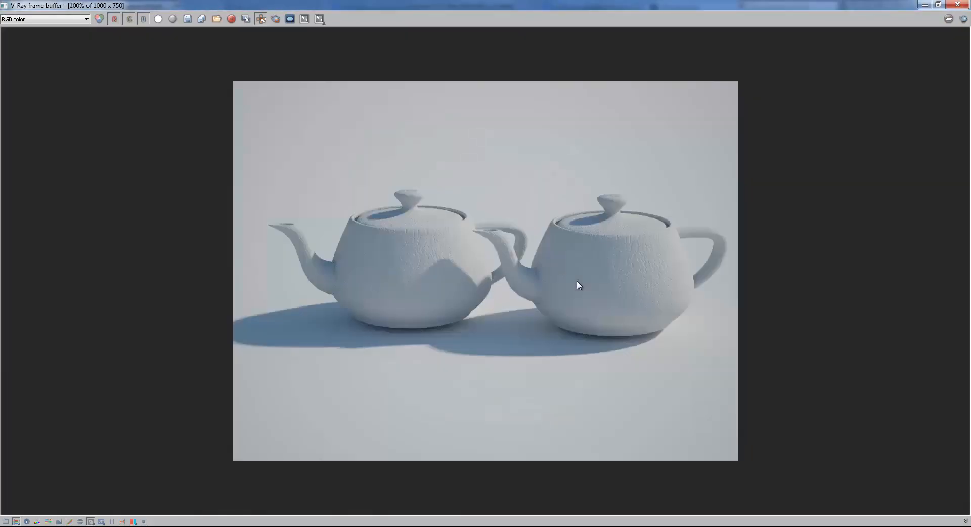
- Compare the displacement detail of the two teapots in the finished render at up to 400%, and close the frame buffer
{"action": "scroll", "coordinate": [582, 275], "scroll_direction": "up", "scroll_amount": 1}
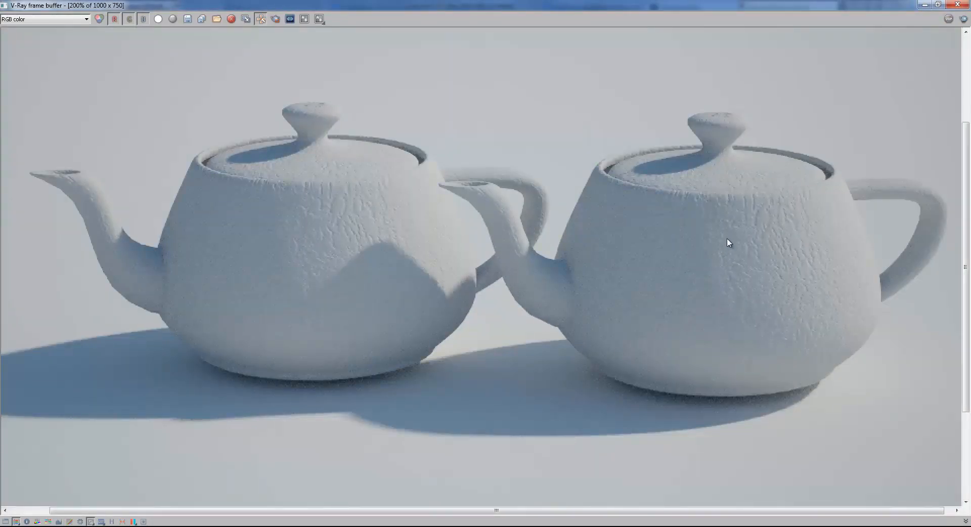
{"action": "middle_click_drag", "start_coordinate": [729, 240], "coordinate": [659, 266]}
{"action": "scroll", "coordinate": [655, 266], "scroll_direction": "down", "scroll_amount": 1}
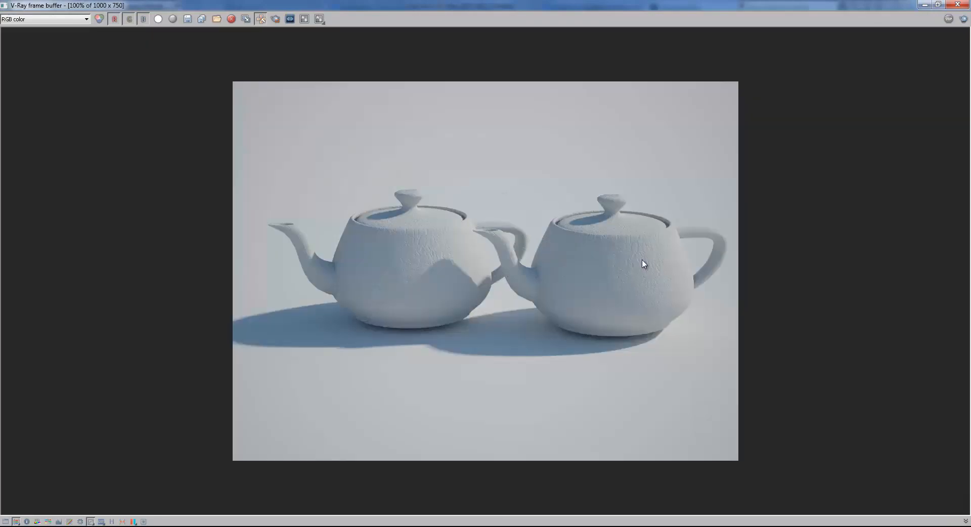
{"action": "scroll", "coordinate": [643, 263], "scroll_direction": "up", "scroll_amount": 1}
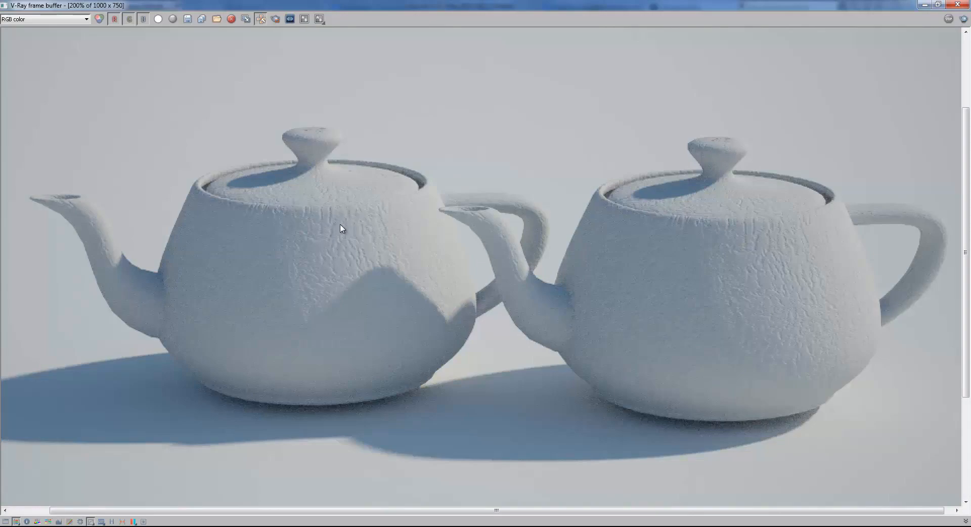
{"action": "middle_click_drag", "start_coordinate": [433, 249], "coordinate": [427, 268]}
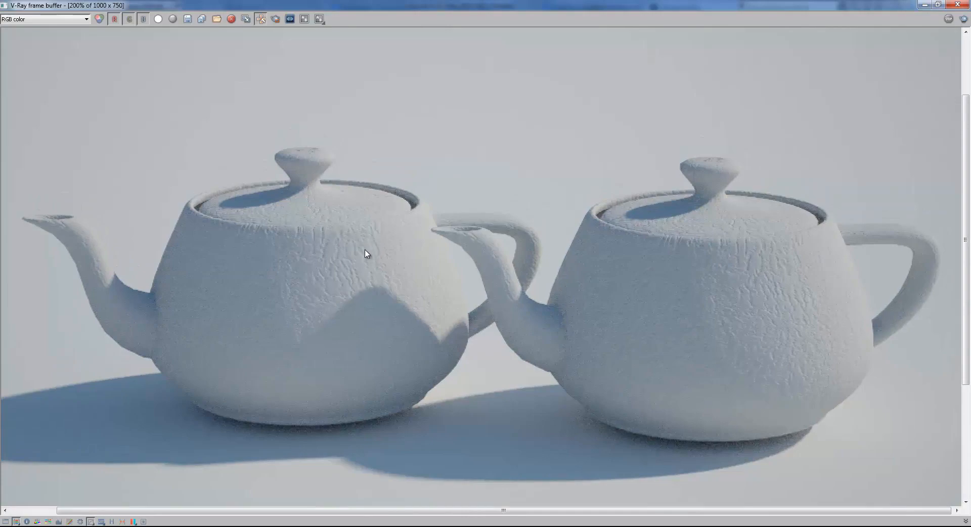
{"action": "scroll", "coordinate": [728, 281], "scroll_direction": "up", "scroll_amount": 1}
{"action": "middle_click_drag", "start_coordinate": [449, 275], "coordinate": [570, 288]}
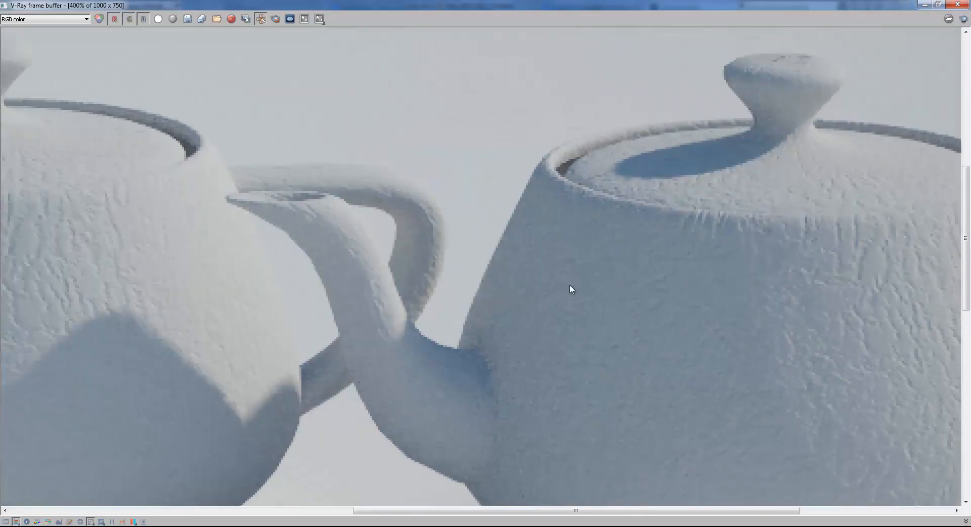
{"action": "middle_click_drag", "start_coordinate": [234, 269], "coordinate": [364, 275]}
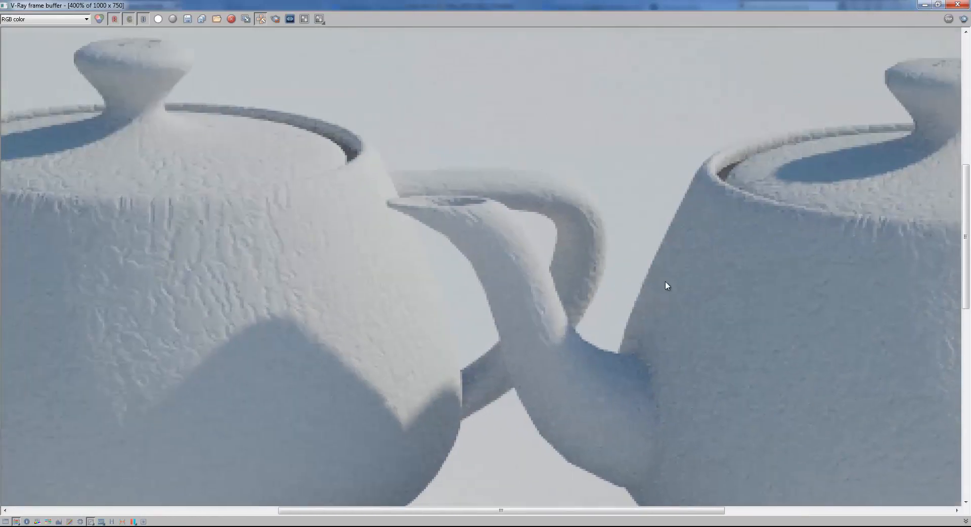
{"action": "scroll", "coordinate": [486, 277], "scroll_direction": "down", "scroll_amount": 2}
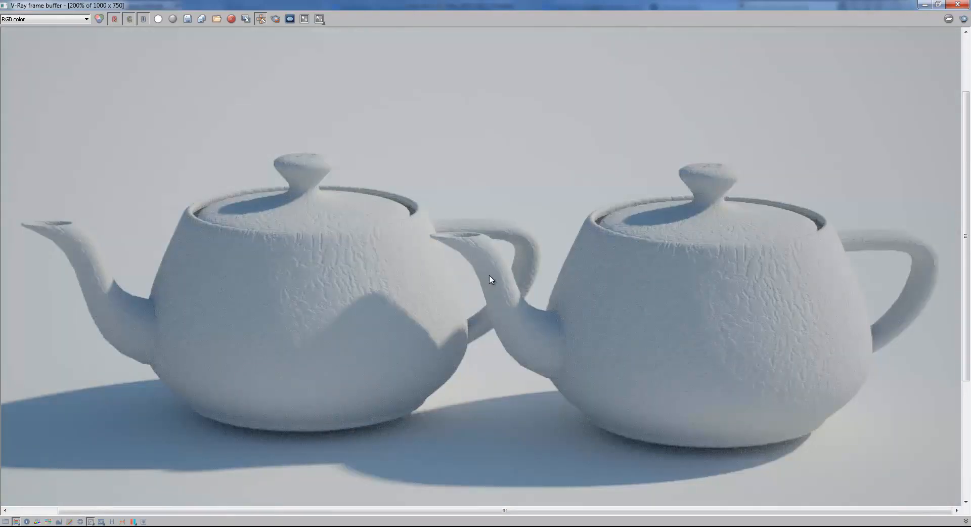
{"action": "scroll", "coordinate": [390, 280], "scroll_direction": "down", "scroll_amount": 2}
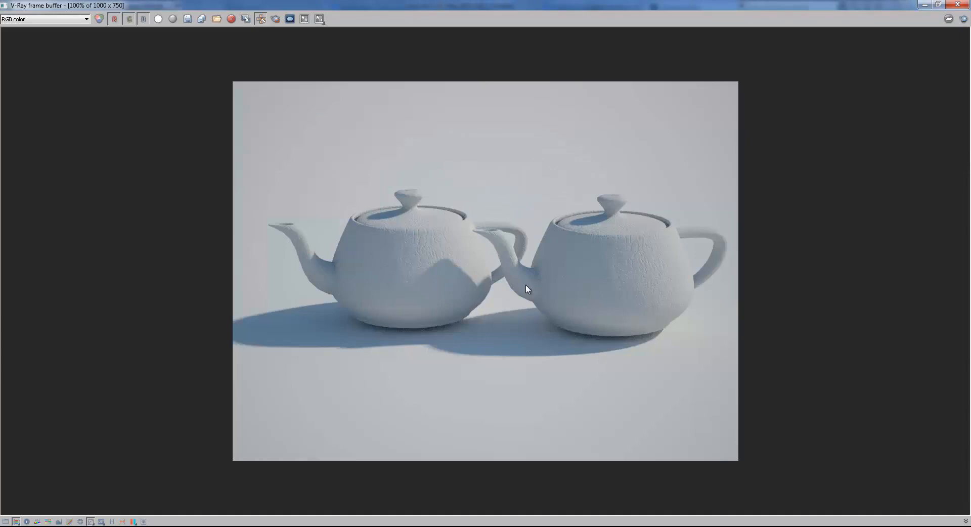
{"action": "left_click", "coordinate": [957, 5]}
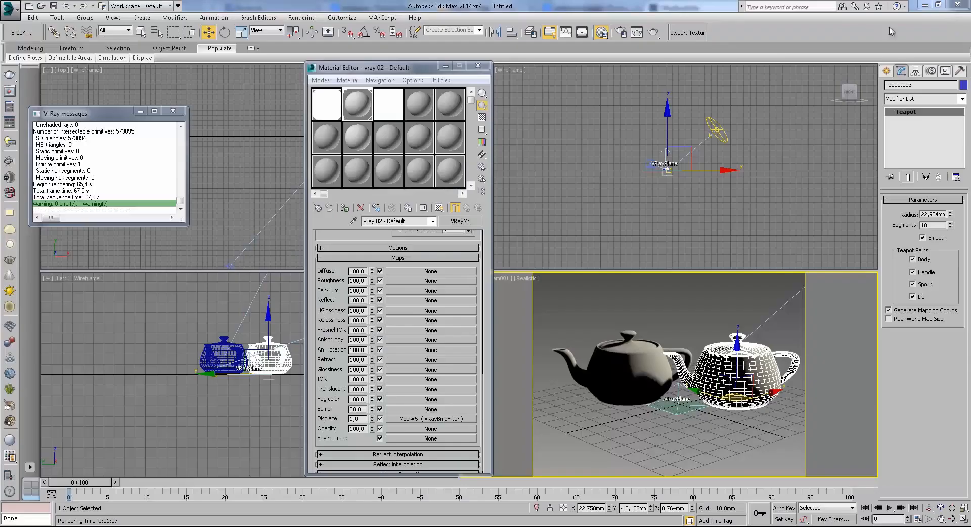
- Clear the VRayBmpFilter map from the Displace slot of the vray 02 material
{"action": "right_click", "coordinate": [427, 421]}
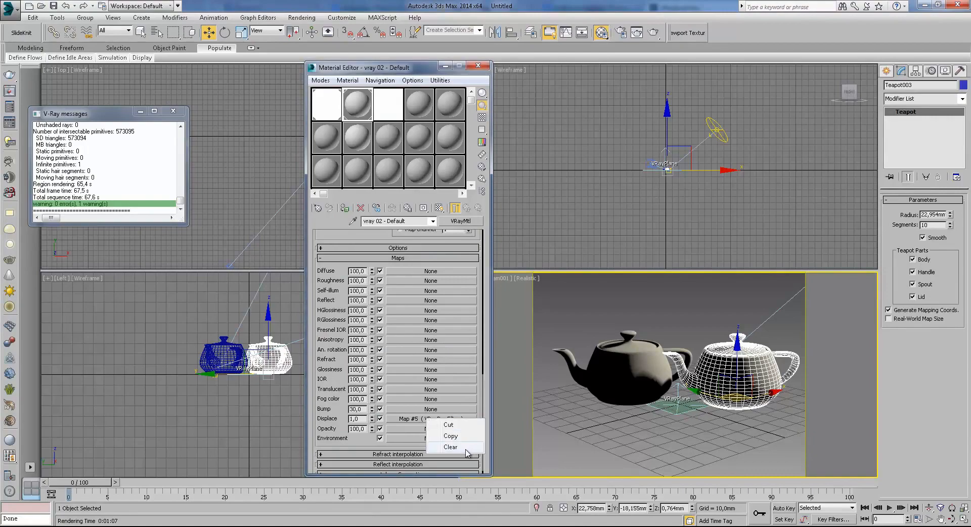
{"action": "left_click", "coordinate": [336, 230]}
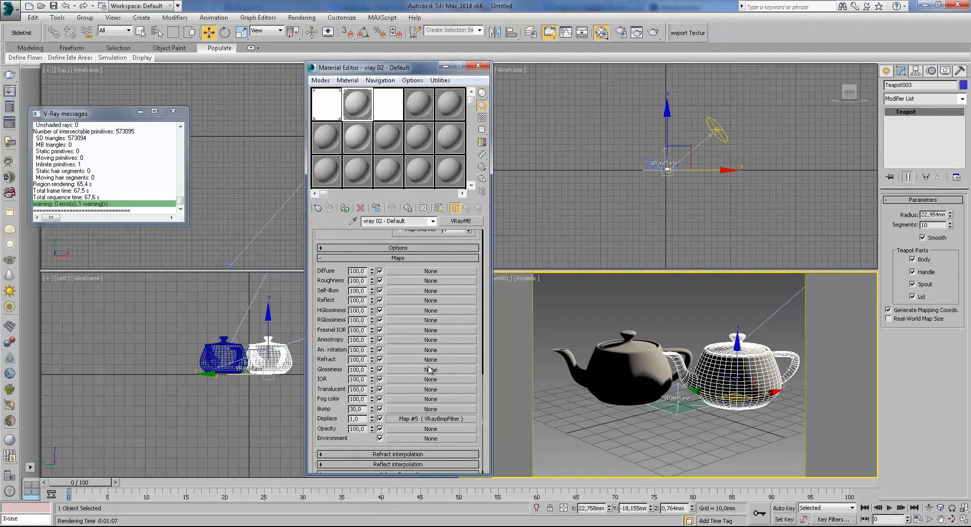
{"action": "right_click", "coordinate": [422, 423]}
{"action": "left_click", "coordinate": [438, 452]}
- Delete the selected handle-side teapot and move the remaining teapot to the middle of the camera view
{"action": "key", "text": "Delete"}
{"action": "left_click", "coordinate": [652, 372]}
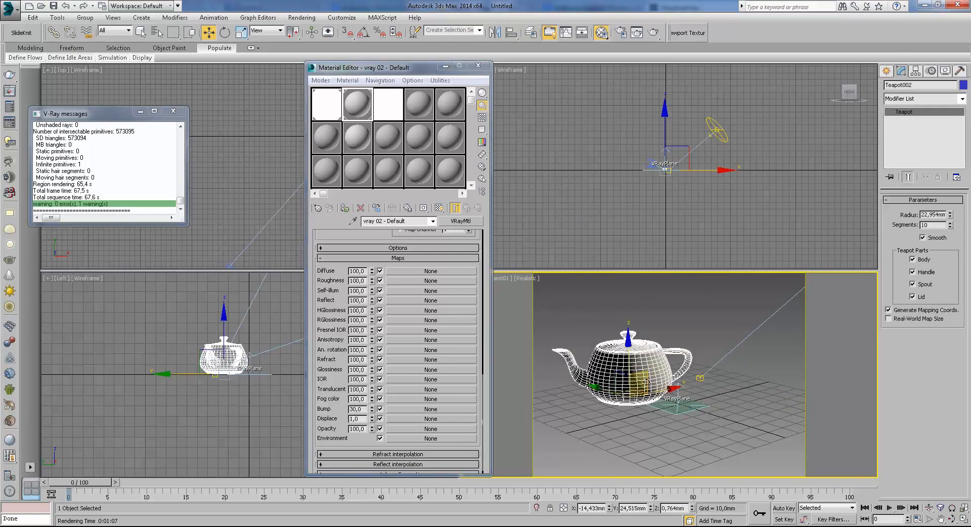
{"action": "left_click_drag", "start_coordinate": [629, 390], "coordinate": [681, 399]}
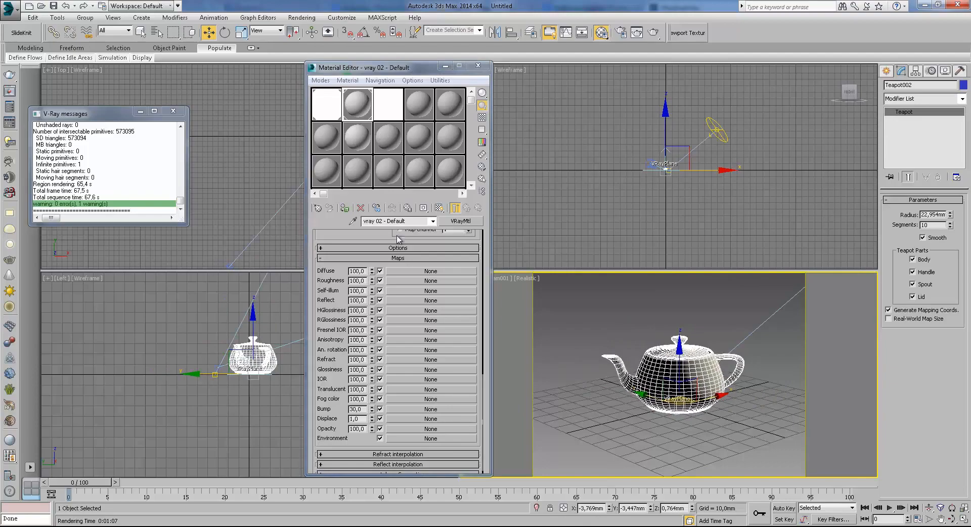
- Assign a VRayColor map to the Diffuse slot of the vray 02 material
{"action": "left_click", "coordinate": [363, 104]}
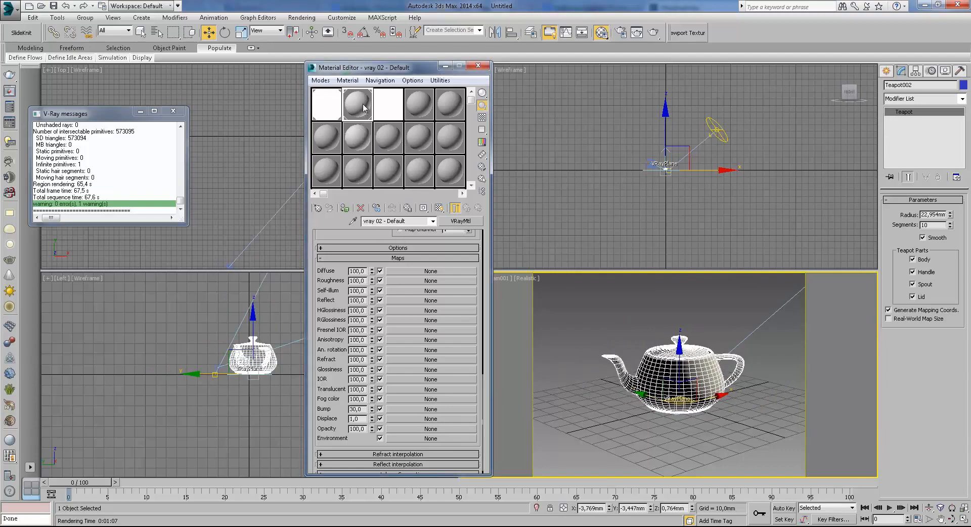
{"action": "left_click", "coordinate": [452, 274]}
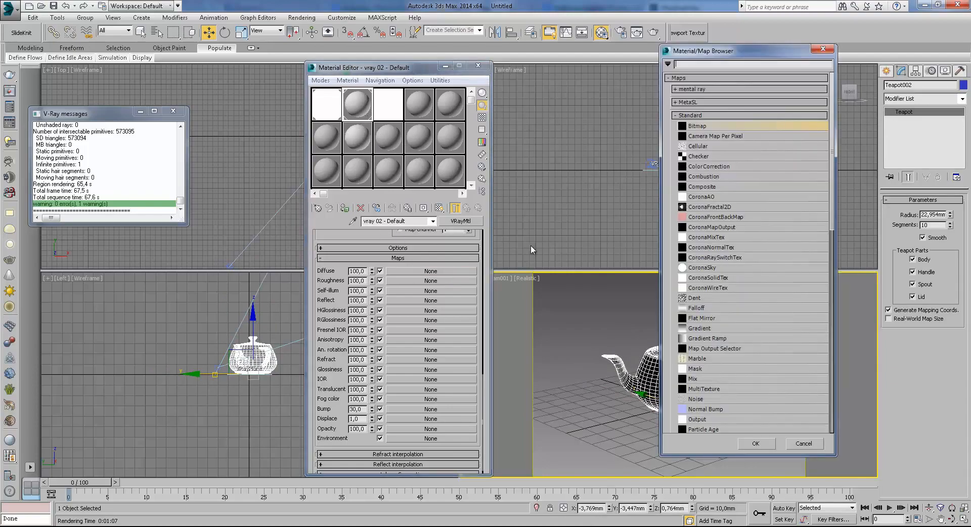
{"action": "left_click", "coordinate": [709, 115]}
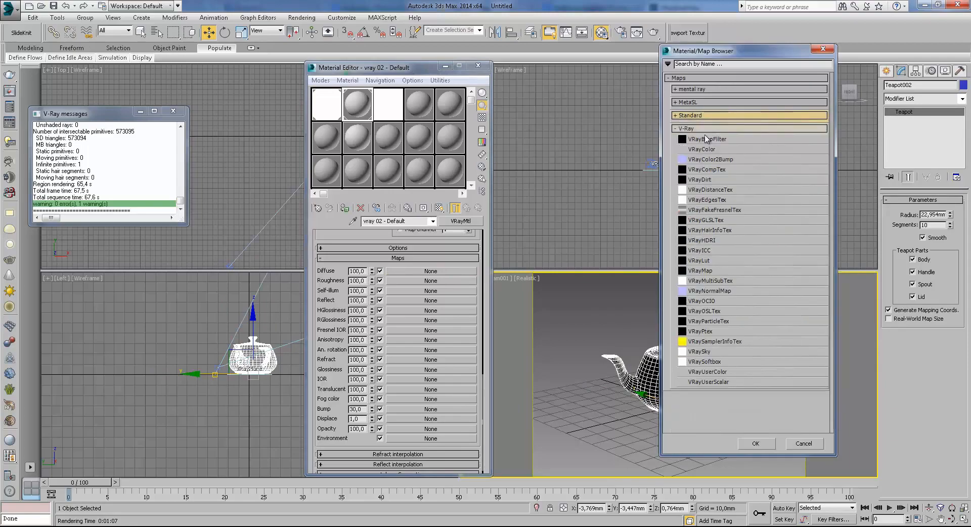
{"action": "double_click", "coordinate": [708, 150]}
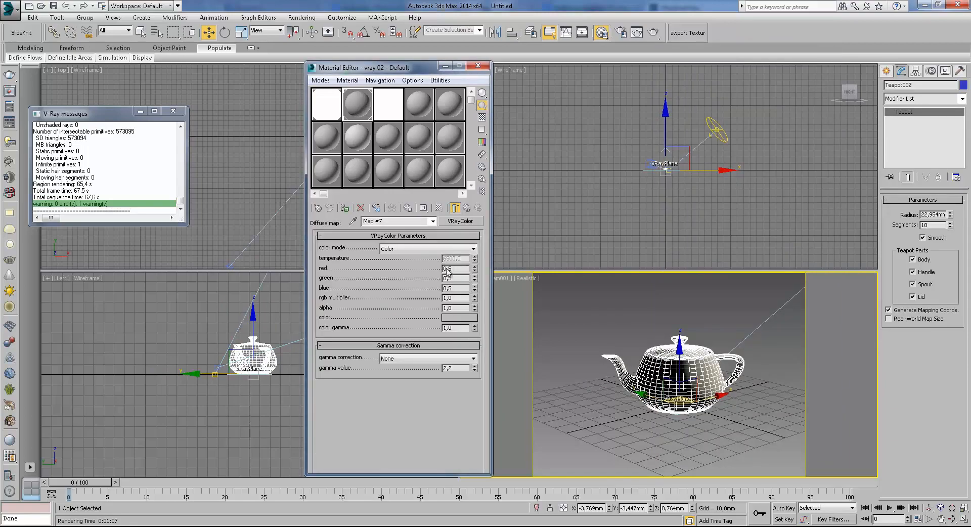
- Set the VRayColor map's color to teal with red 0,129, green 0,502 and blue 0,502
{"action": "left_click", "coordinate": [459, 319]}
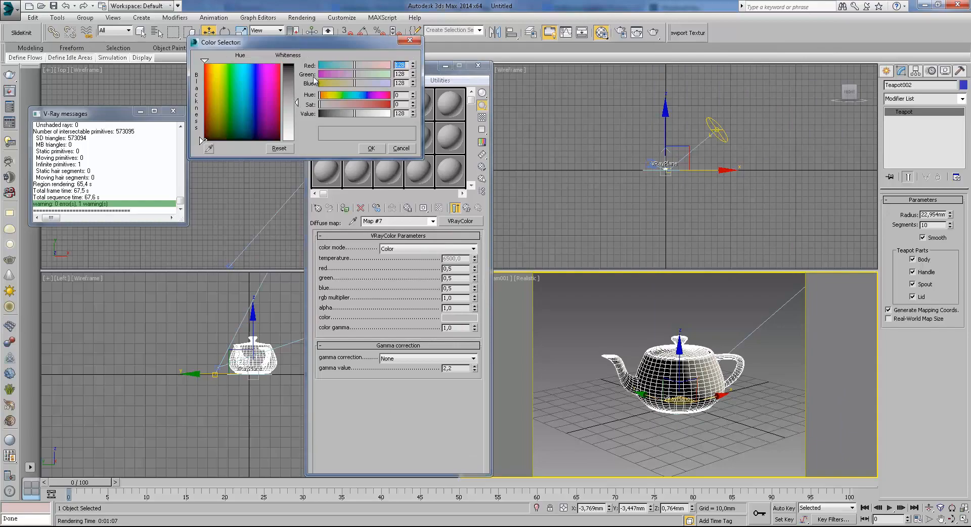
{"action": "left_click_drag", "start_coordinate": [336, 65], "coordinate": [327, 65]}
{"action": "left_click", "coordinate": [370, 149]}
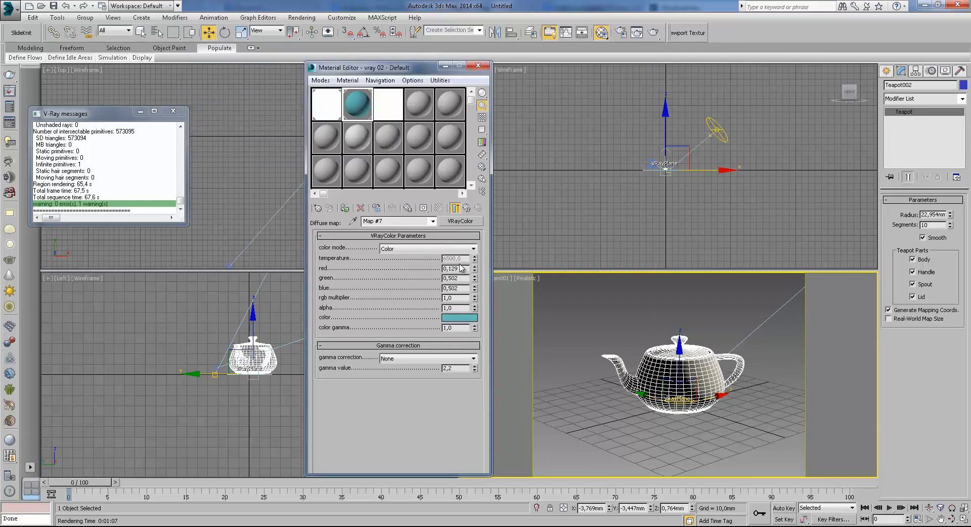
- Try different gamma settings on the VRayColor map and set its color gamma to 2,2
{"action": "left_click", "coordinate": [460, 361]}
{"action": "left_click", "coordinate": [422, 315]}
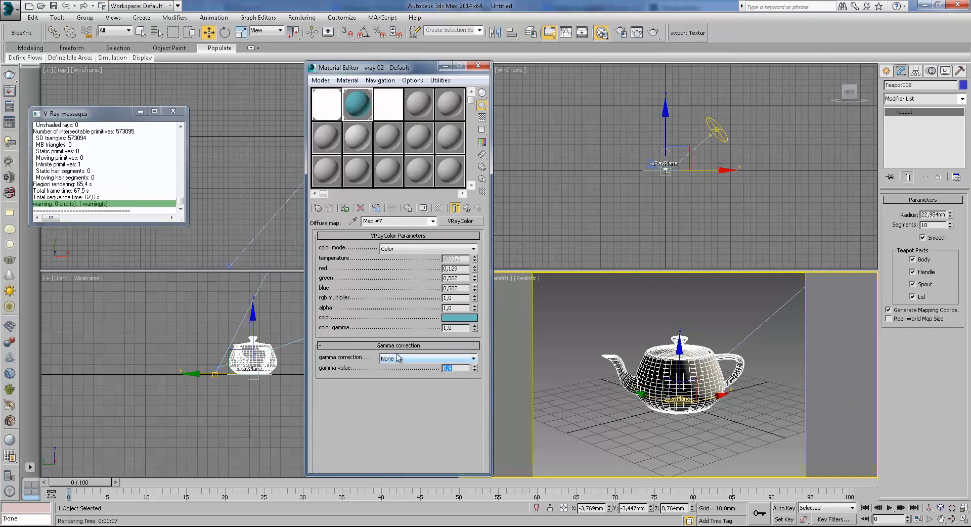
{"action": "left_click_drag", "start_coordinate": [474, 329], "coordinate": [482, 201]}
{"action": "left_click_drag", "start_coordinate": [475, 328], "coordinate": [484, 416]}
{"action": "left_click_drag", "start_coordinate": [478, 331], "coordinate": [410, 332]}
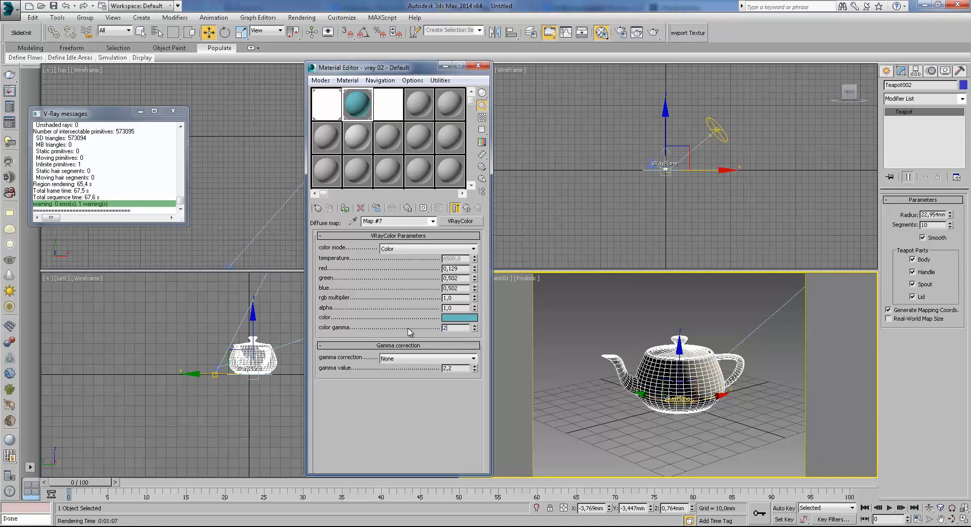
{"action": "type", "text": "2,2"}
{"action": "key", "text": "Return"}
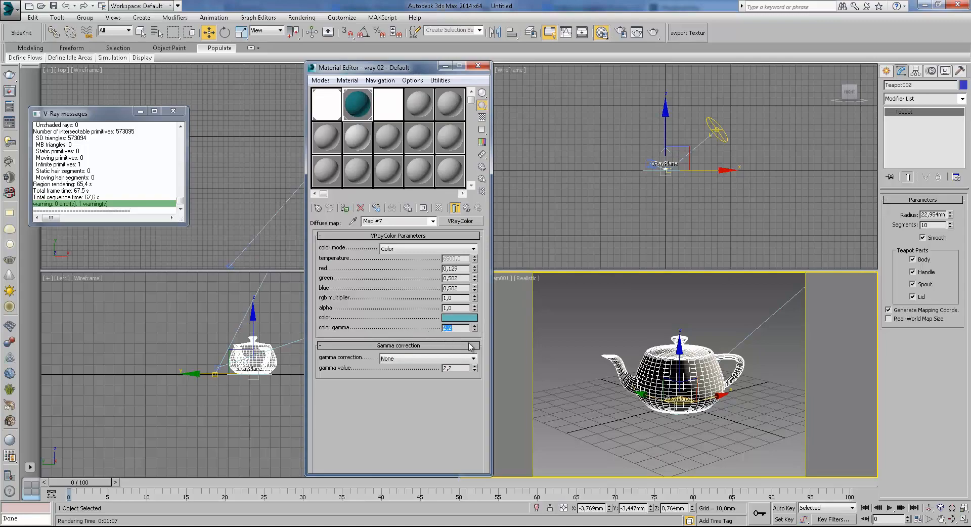
- Select the teapot, test-render the camera view, and put the frame buffer away
{"action": "left_click", "coordinate": [694, 305]}
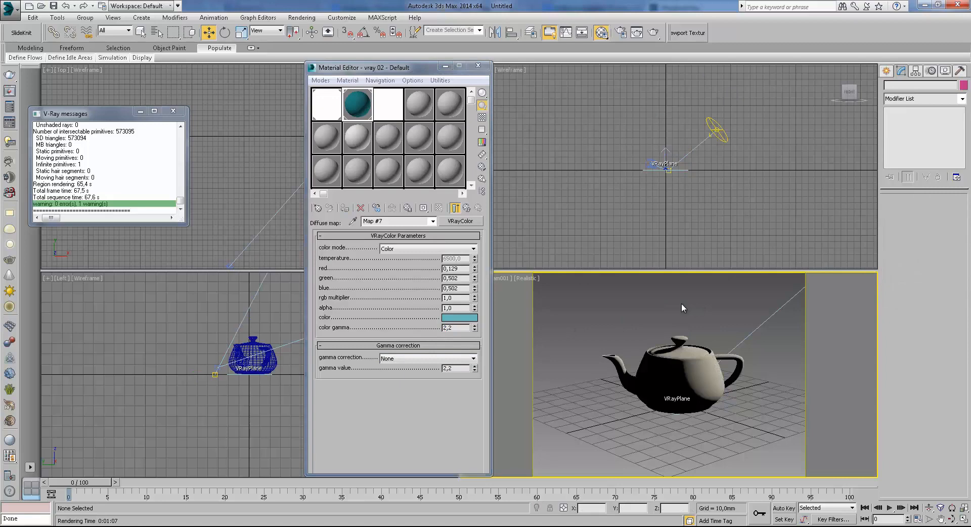
{"action": "left_click", "coordinate": [677, 344]}
{"action": "left_click", "coordinate": [654, 33]}
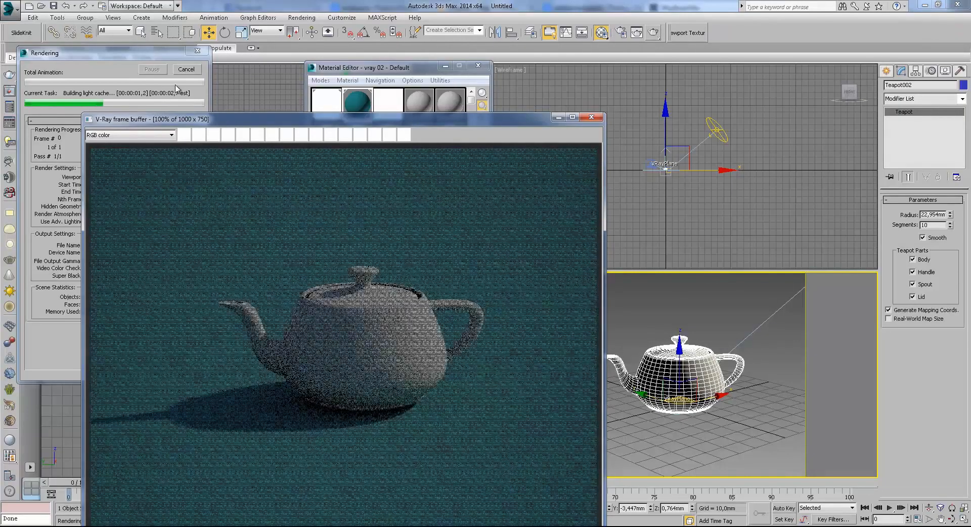
{"action": "left_click", "coordinate": [558, 116]}
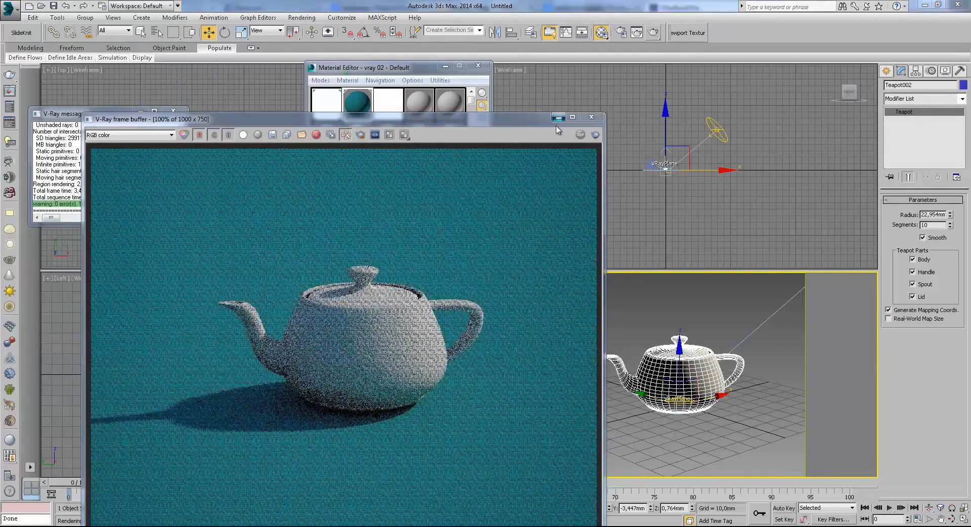
- Assign the teal material to the teapot, and disable the Displace map of the grey vray 02 material with the VRayPlane selected
{"action": "left_click", "coordinate": [344, 210]}
{"action": "left_click", "coordinate": [361, 146]}
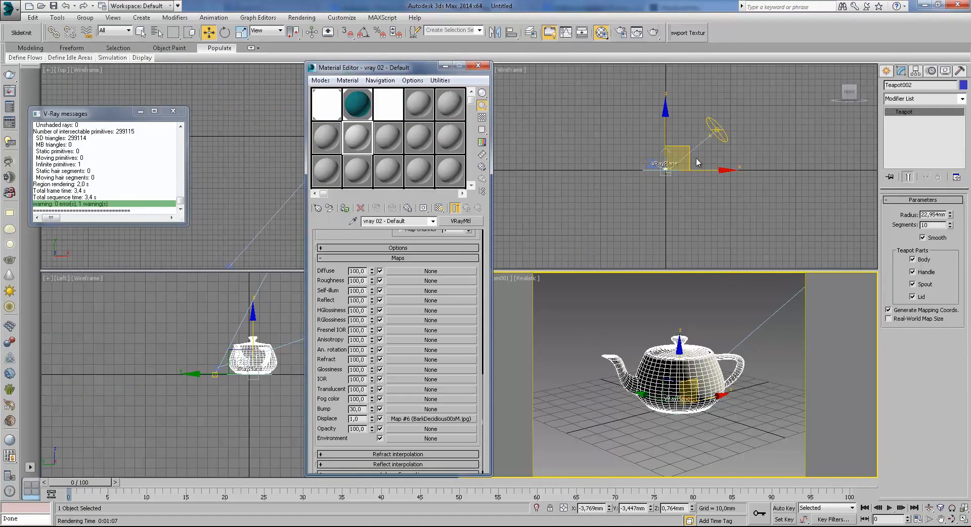
{"action": "left_click", "coordinate": [660, 153]}
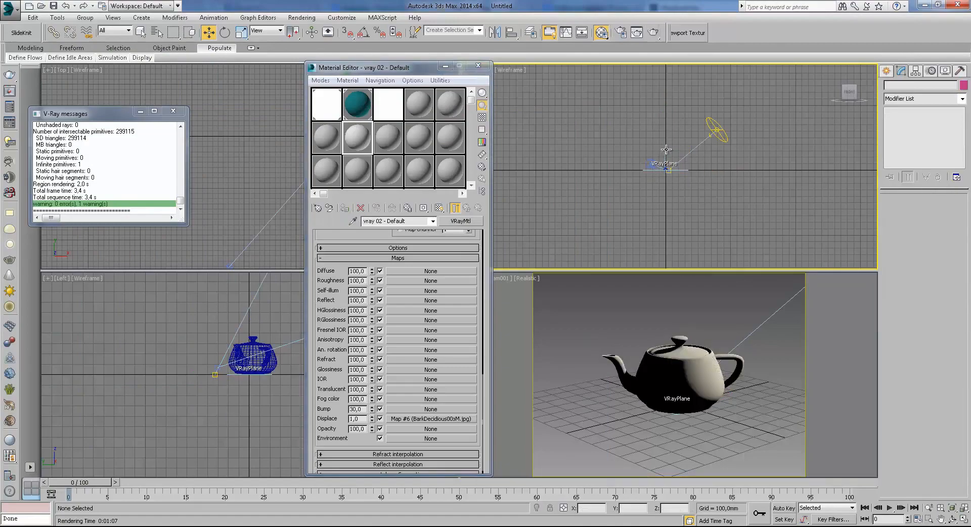
{"action": "scroll", "coordinate": [666, 152], "scroll_direction": "up", "scroll_amount": 5}
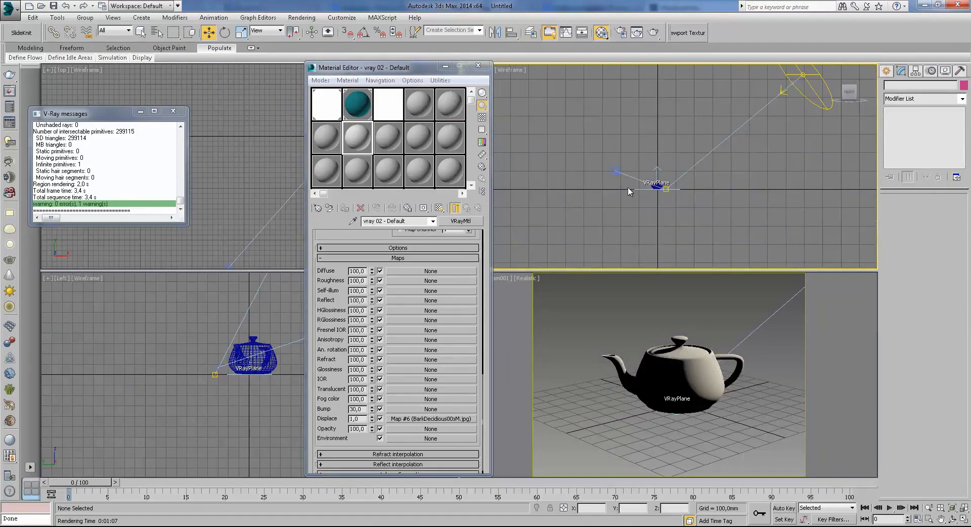
{"action": "left_click", "coordinate": [252, 376]}
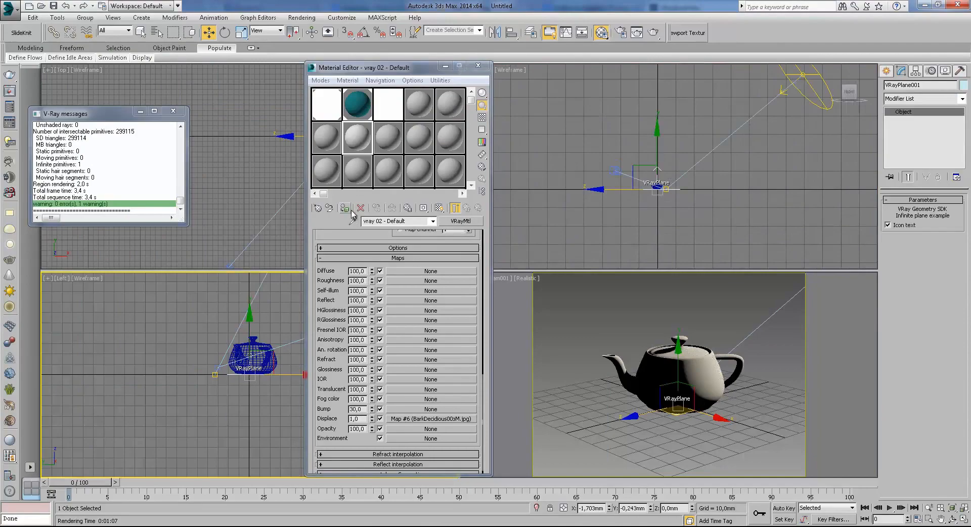
{"action": "left_click", "coordinate": [380, 419]}
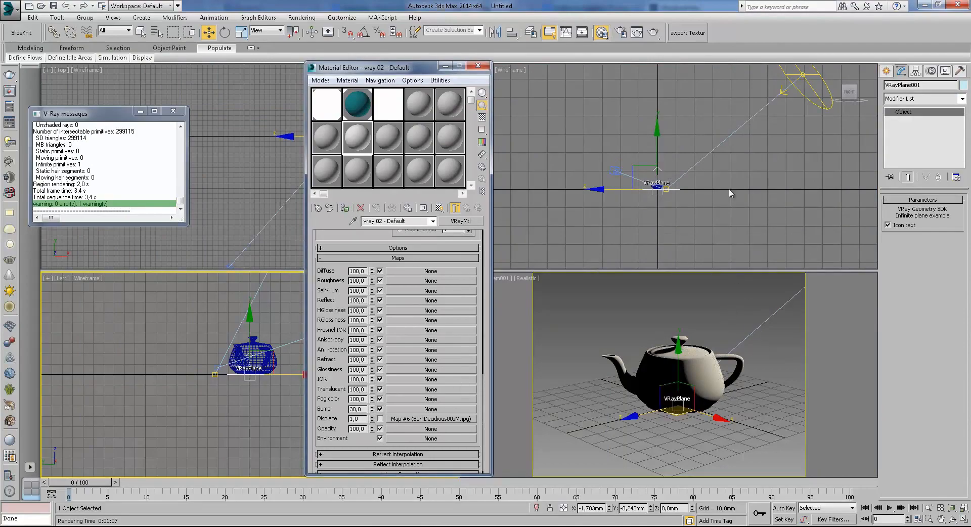
- Start a test render of the camera view, cancel it, and close the frame buffer
{"action": "right_click", "coordinate": [753, 305]}
{"action": "left_click", "coordinate": [654, 31]}
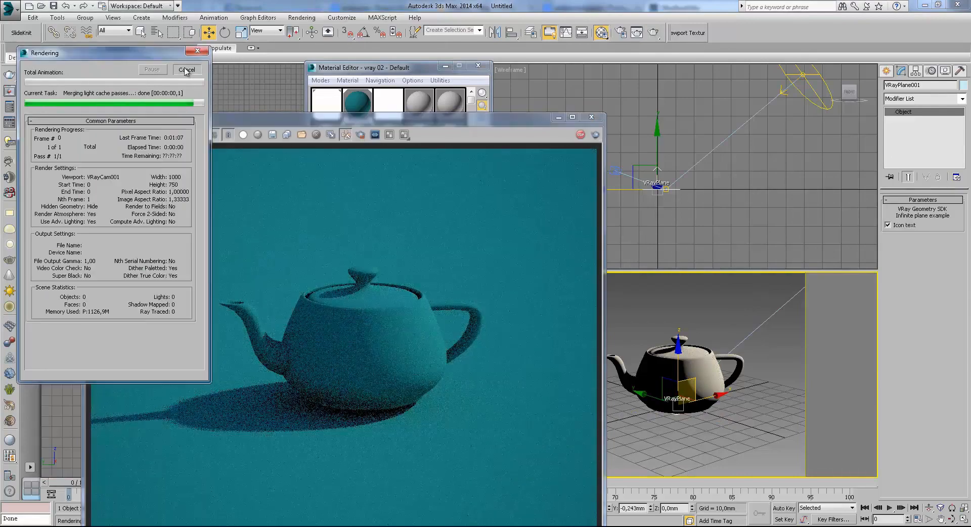
{"action": "left_click", "coordinate": [186, 70]}
{"action": "left_click", "coordinate": [592, 117]}
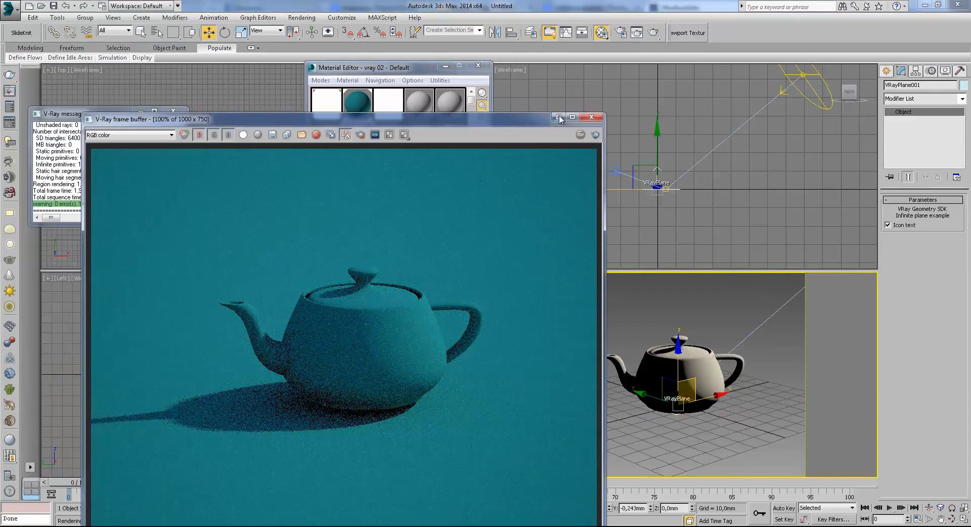
- Assign the grey material to the VRayPlane, renaming the material to vray 02 - Defaultx
{"action": "left_click", "coordinate": [344, 208]}
{"action": "left_click", "coordinate": [424, 261]}
{"action": "type", "text": "к"}
{"action": "left_click", "coordinate": [493, 305]}
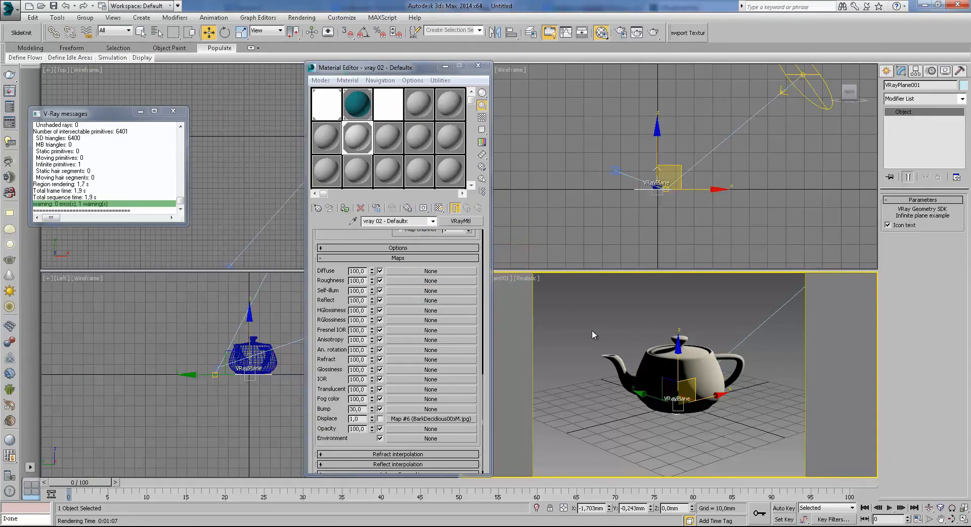
- Render the camera view, inspect the teapot at 200%, and arrange the frame buffer and Material Editor side by side
{"action": "left_click", "coordinate": [653, 32]}
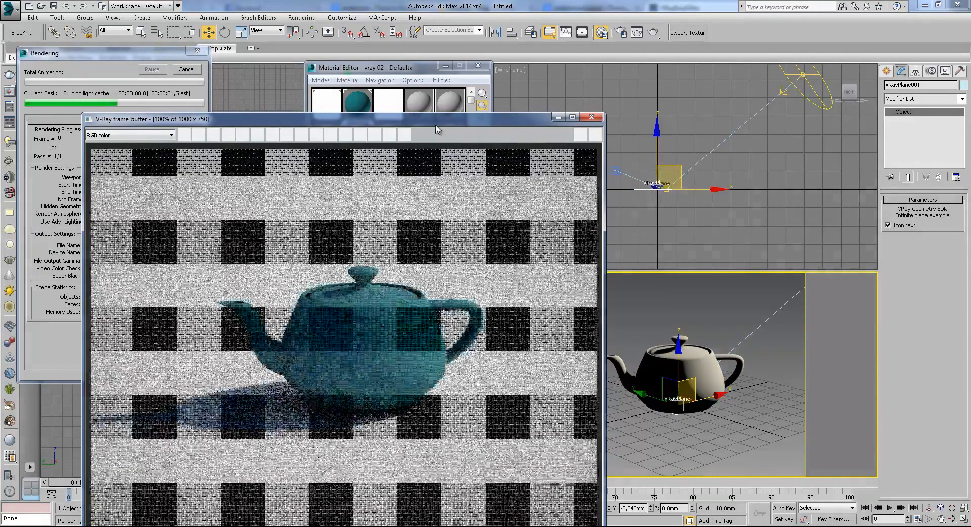
{"action": "scroll", "coordinate": [535, 262], "scroll_direction": "up", "scroll_amount": 2}
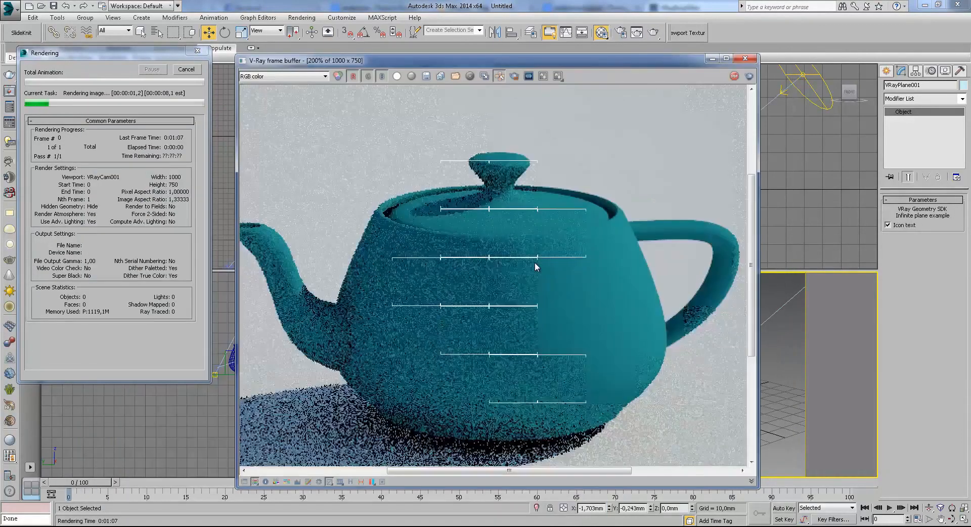
{"action": "scroll", "coordinate": [539, 259], "scroll_direction": "down", "scroll_amount": 2}
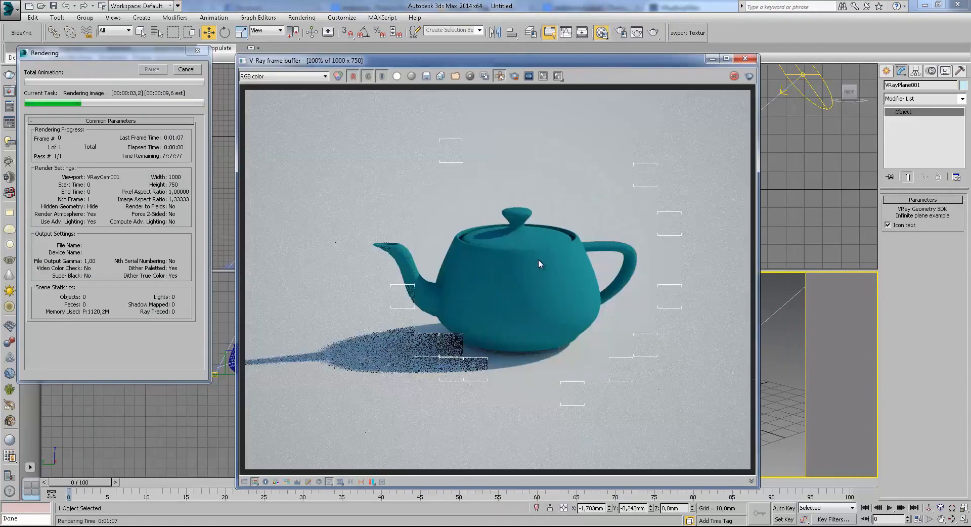
{"action": "left_click_drag", "start_coordinate": [508, 61], "coordinate": [604, 62]}
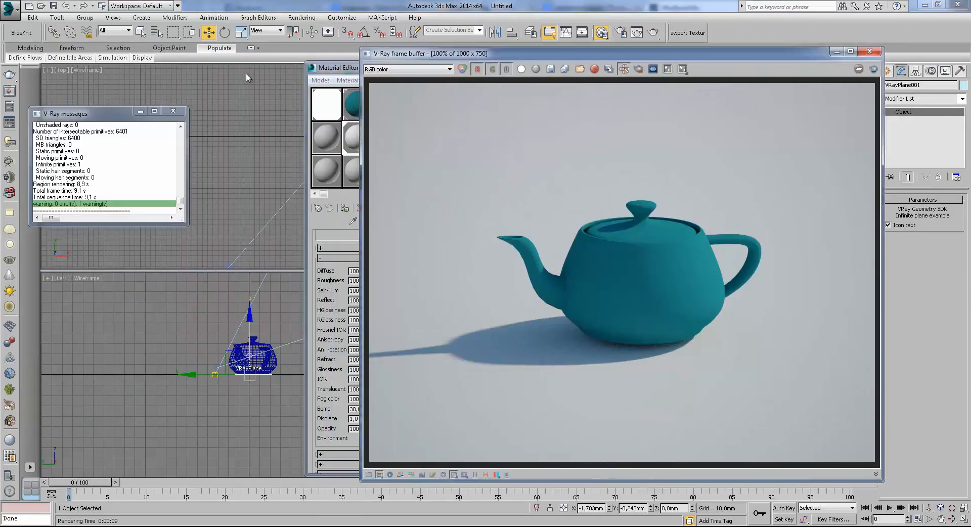
{"action": "left_click_drag", "start_coordinate": [336, 68], "coordinate": [214, 62]}
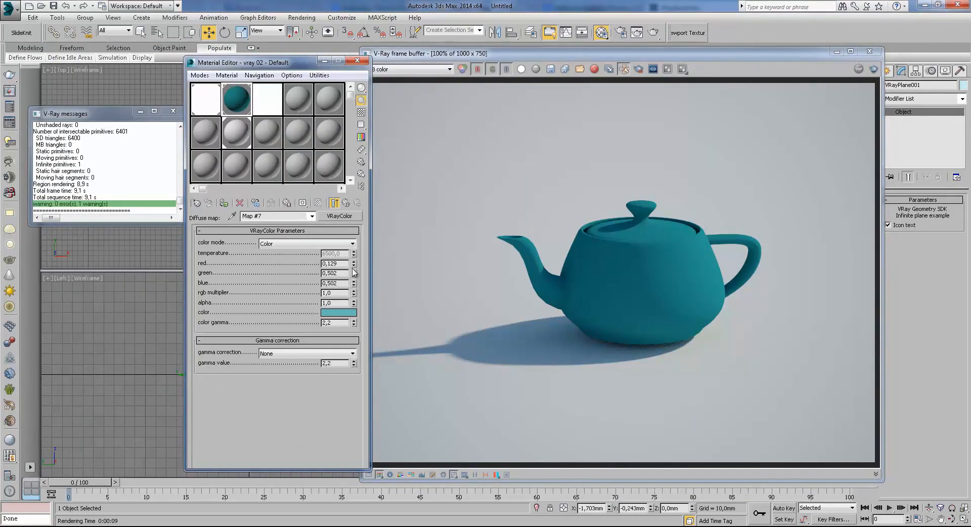
- Set the VRayColor map's color to blue with red 0,22, green 0,271 and blue 0,698
{"action": "mouse_move", "coordinate": [353, 268]}
{"action": "left_mouse_down"}
{"action": "mouse_move", "coordinate": [355, 255]}
{"action": "mouse_move", "coordinate": [353, 279]}
{"action": "left_mouse_up"}
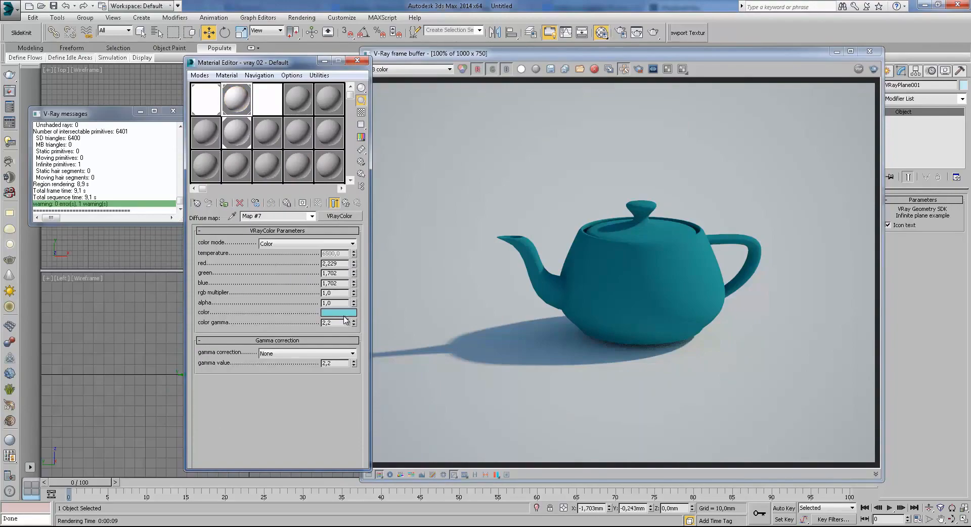
{"action": "left_click", "coordinate": [344, 314]}
{"action": "left_click", "coordinate": [339, 74]}
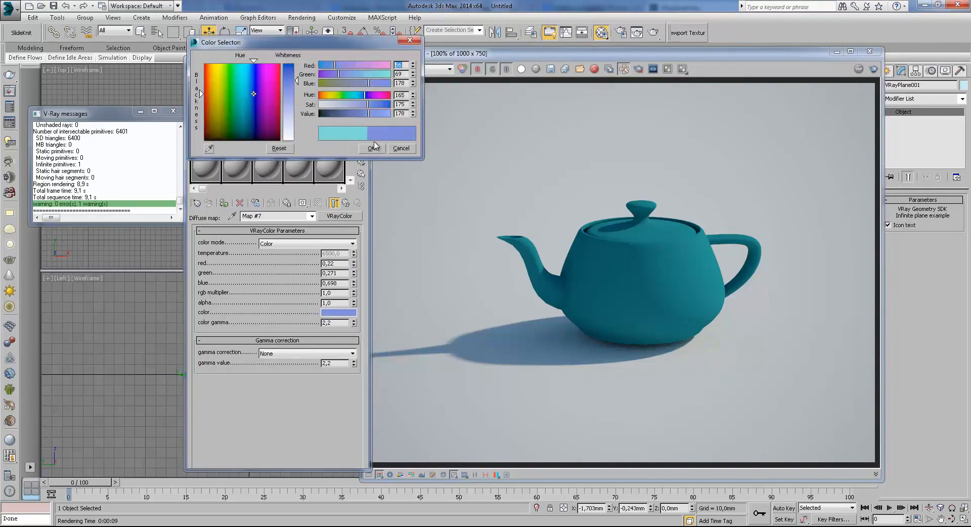
{"action": "left_click", "coordinate": [371, 148]}
- Try other rgb multiplier and alpha values on the VRayColor map and restore both to 1,0
{"action": "left_click_drag", "start_coordinate": [353, 293], "coordinate": [320, 291]}
{"action": "type", "text": "1"}
{"action": "key", "text": "Return"}
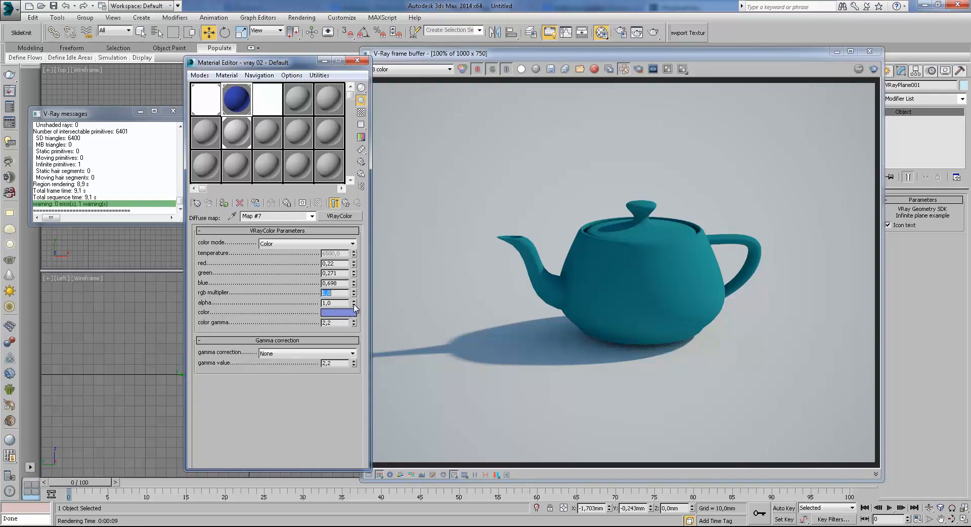
{"action": "right_click", "coordinate": [354, 303]}
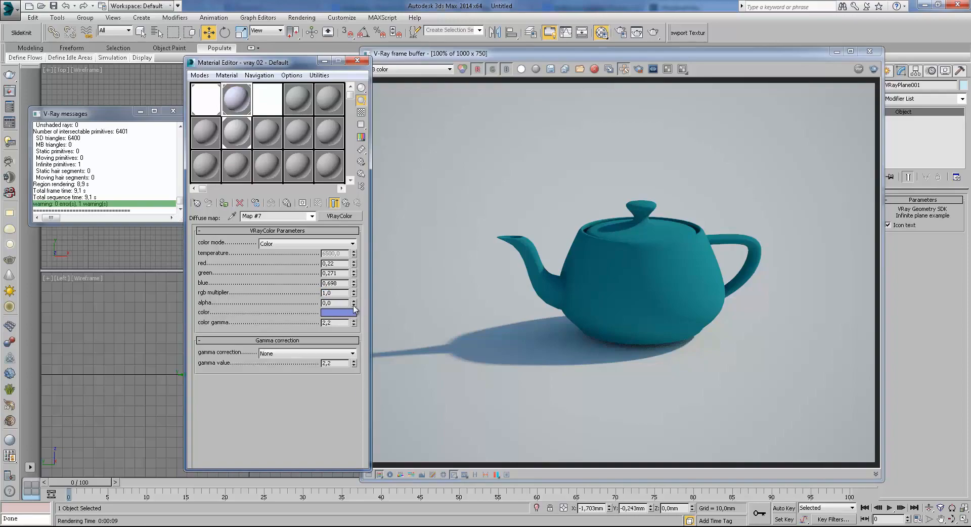
{"action": "double_click", "coordinate": [334, 303]}
{"action": "type", "text": "1"}
{"action": "key", "text": "Return"}
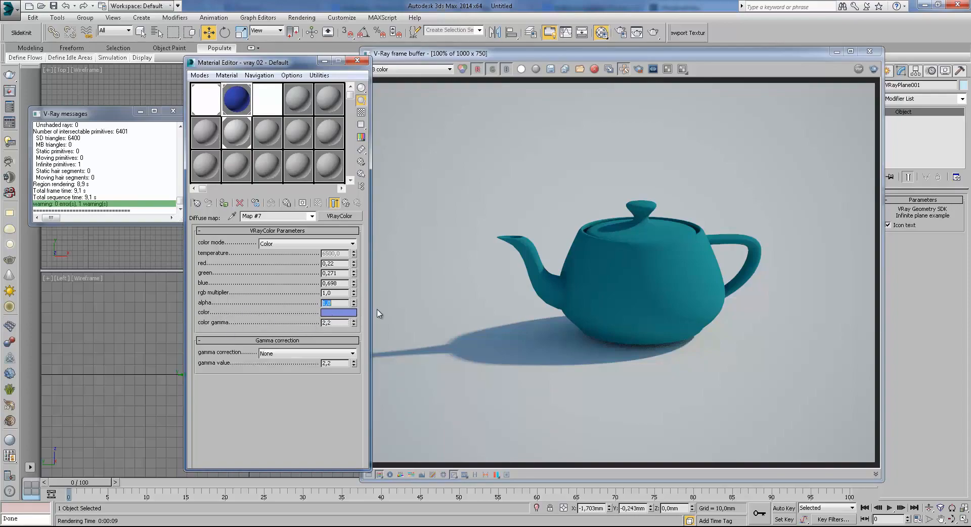
- Close the frame buffer after returning to the vray 02 material's maps, and open the Environment and Effects settings
{"action": "left_click", "coordinate": [876, 53]}
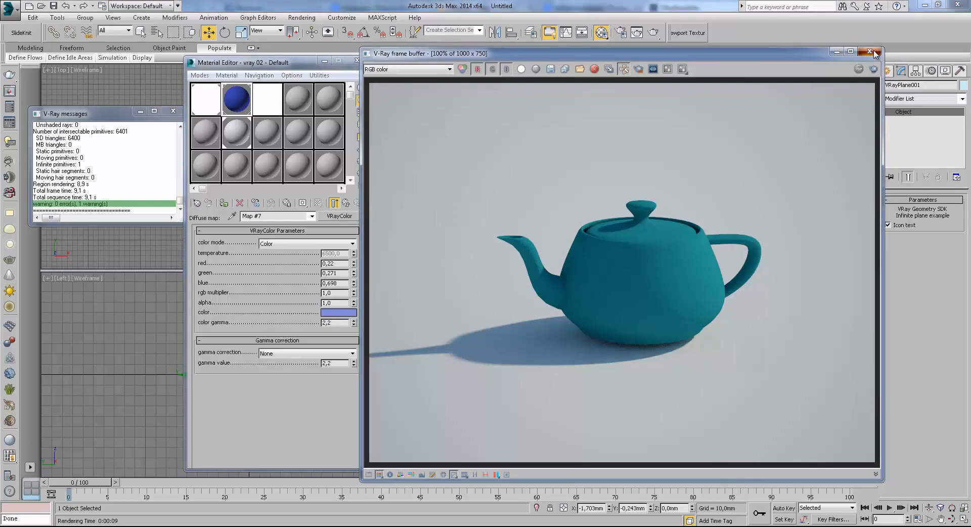
{"action": "left_click_drag", "start_coordinate": [779, 48], "coordinate": [789, 56]}
{"action": "left_click_drag", "start_coordinate": [293, 63], "coordinate": [271, 62]}
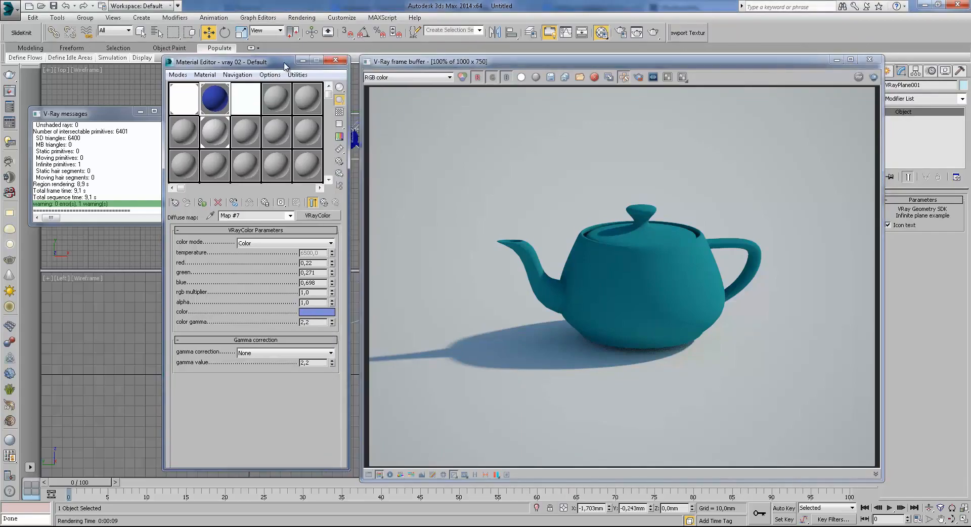
{"action": "left_click", "coordinate": [324, 203]}
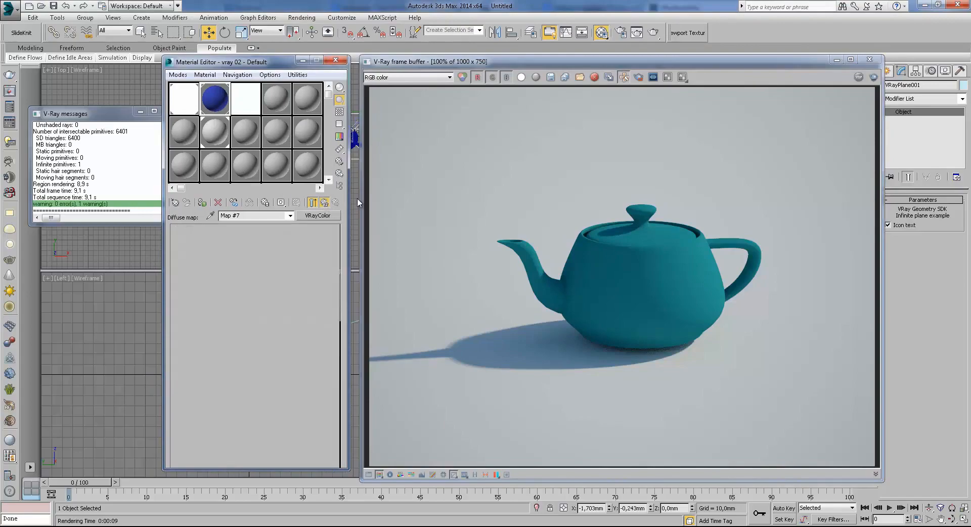
{"action": "left_click", "coordinate": [869, 59]}
{"action": "left_click", "coordinate": [302, 17]}
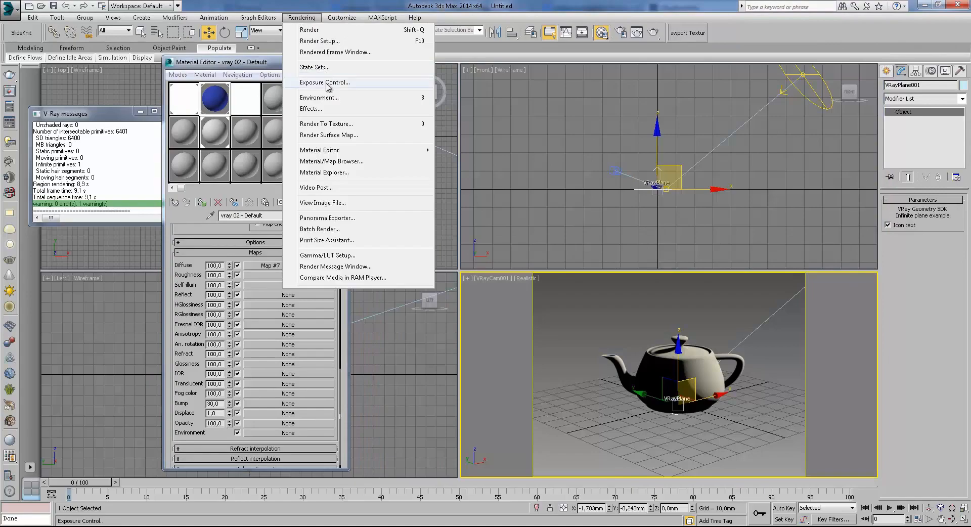
{"action": "left_click", "coordinate": [309, 89]}
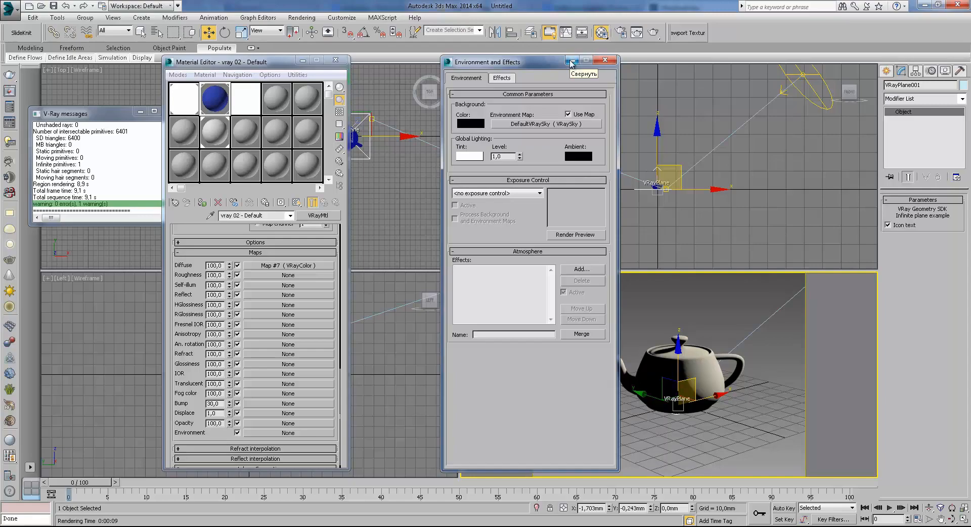
- Replace the diffuse VRayColor map with VRayColor2Bump, keeping the old map as sub-map, and return to the parent material
{"action": "left_click", "coordinate": [316, 266]}
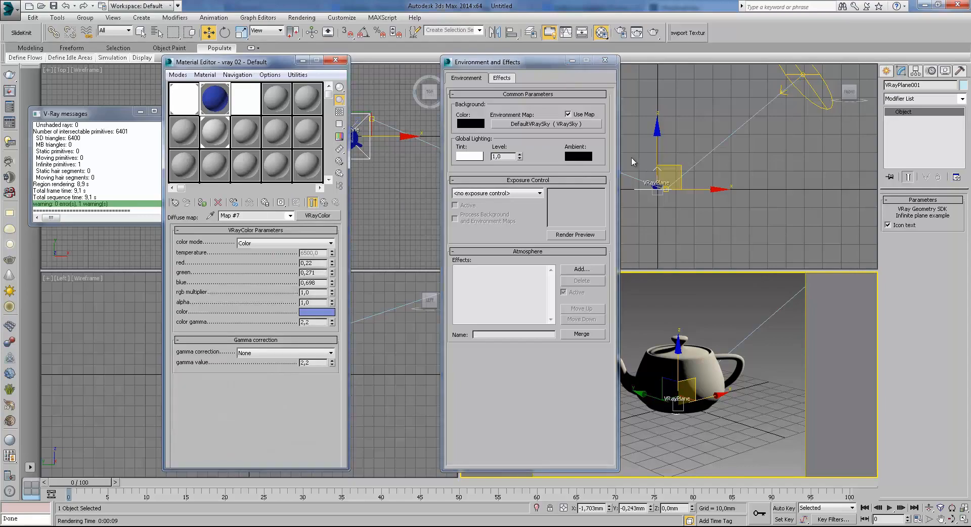
{"action": "left_click", "coordinate": [318, 215]}
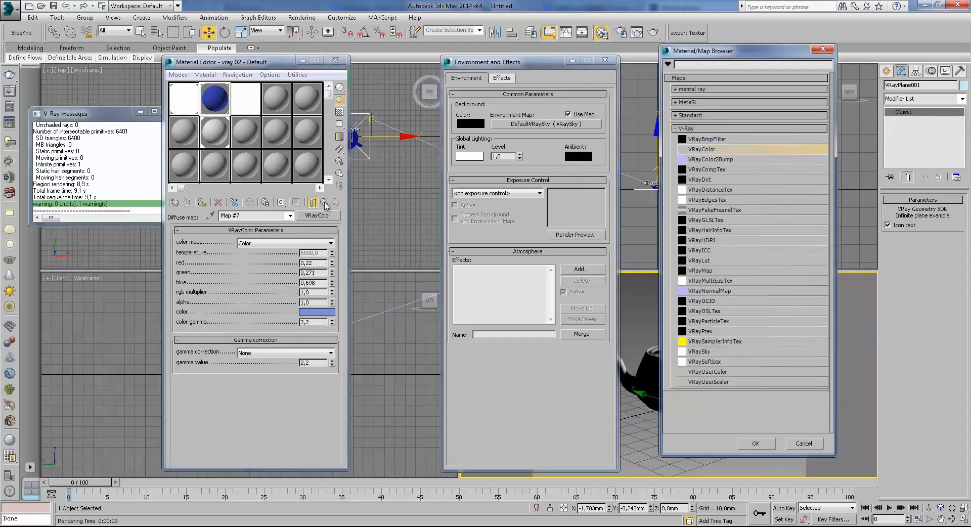
{"action": "double_click", "coordinate": [708, 149]}
{"action": "left_click", "coordinate": [231, 267]}
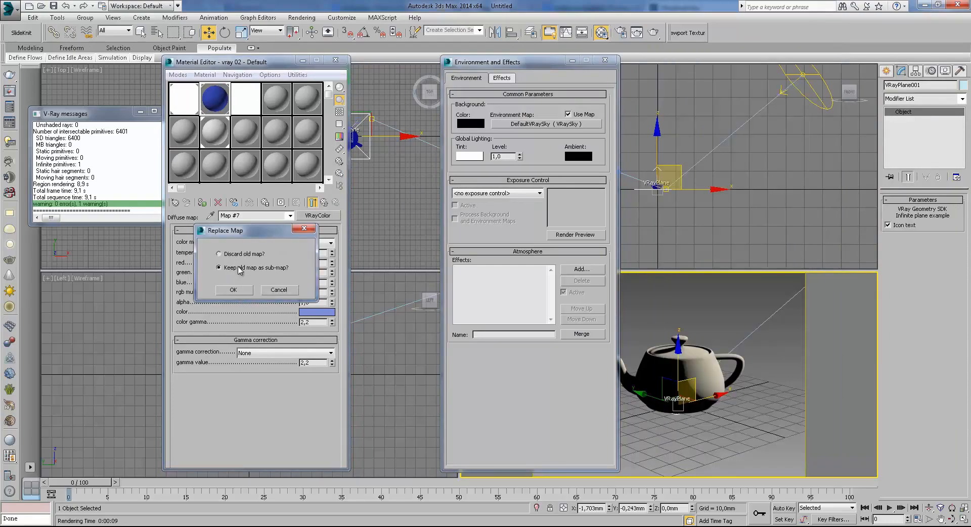
{"action": "left_click", "coordinate": [233, 290]}
{"action": "left_click", "coordinate": [323, 202]}
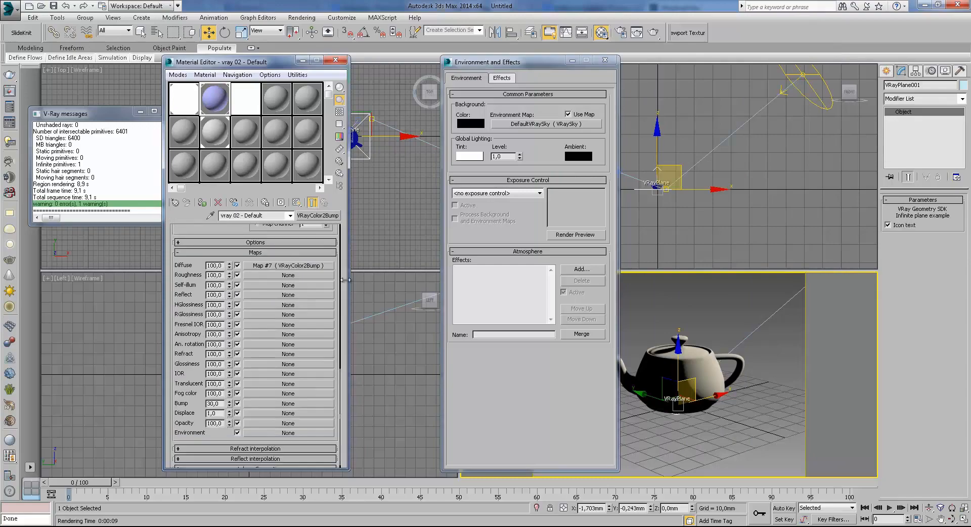
- Move the VRayColor2Bump map from the diffuse to the bump slot of vray 02 - Default, and minimize the environment settings
{"action": "left_click_drag", "start_coordinate": [283, 267], "coordinate": [260, 405]}
{"action": "left_click", "coordinate": [235, 297]}
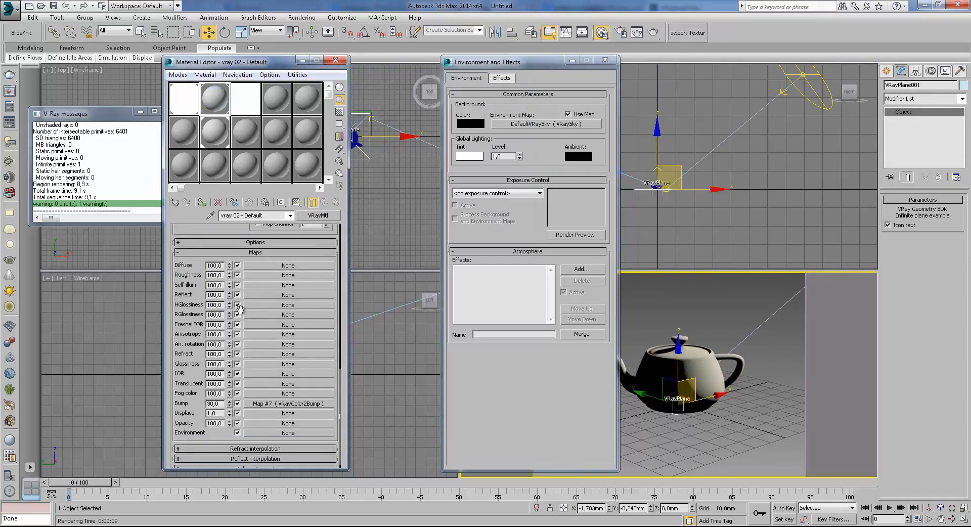
{"action": "left_click", "coordinate": [572, 60]}
- Clone the teapot once as an instance, placing it to the right of the original in the camera view
{"action": "mouse_move", "coordinate": [678, 399]}
{"action": "left_mouse_down"}
{"action": "mouse_move", "coordinate": [608, 395]}
{"action": "mouse_move", "coordinate": [732, 400]}
{"action": "left_mouse_up"}
{"action": "left_click", "coordinate": [525, 311]}
{"action": "left_click", "coordinate": [674, 397]}
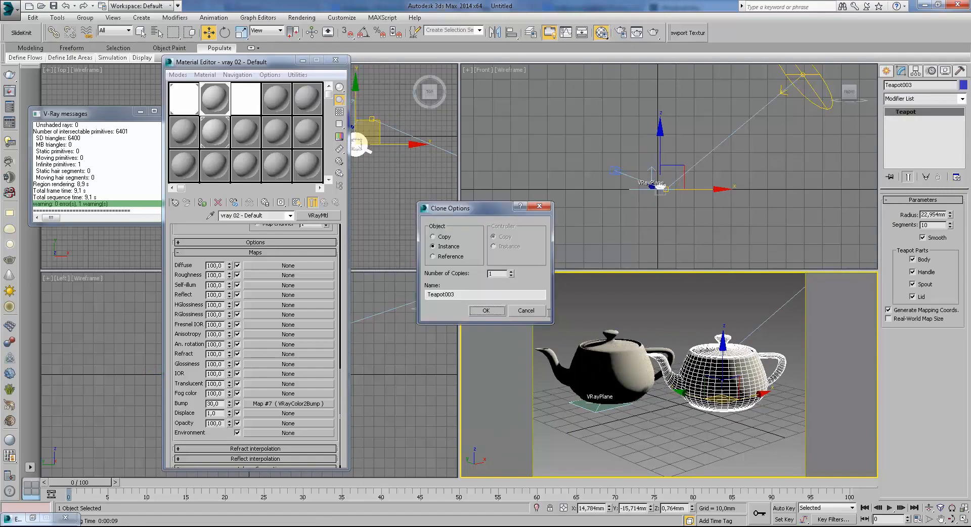
{"action": "left_click", "coordinate": [493, 311]}
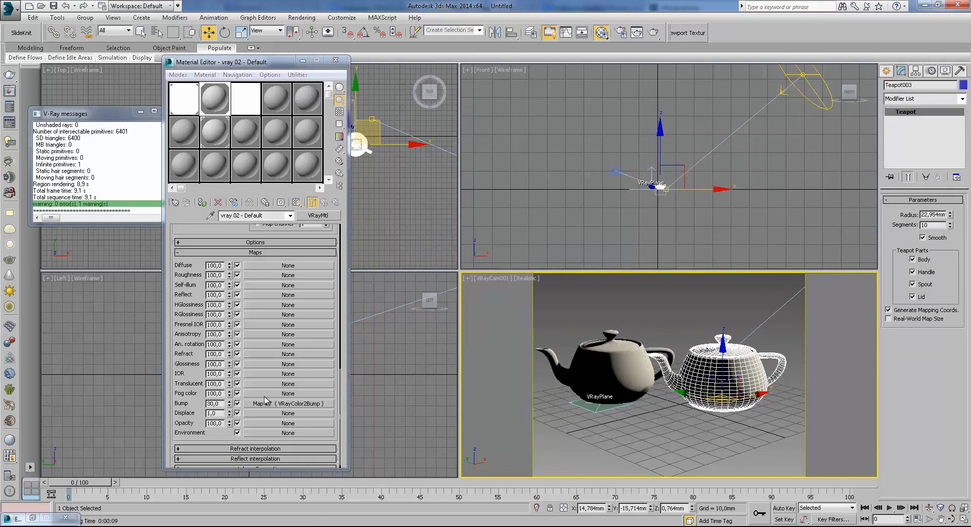
- Copy vray 02 - Default to a second sample slot and load BarkDecidious00sM.jpg as the sub-map of its VRayColor2Bump bump map
{"action": "left_click", "coordinate": [226, 116]}
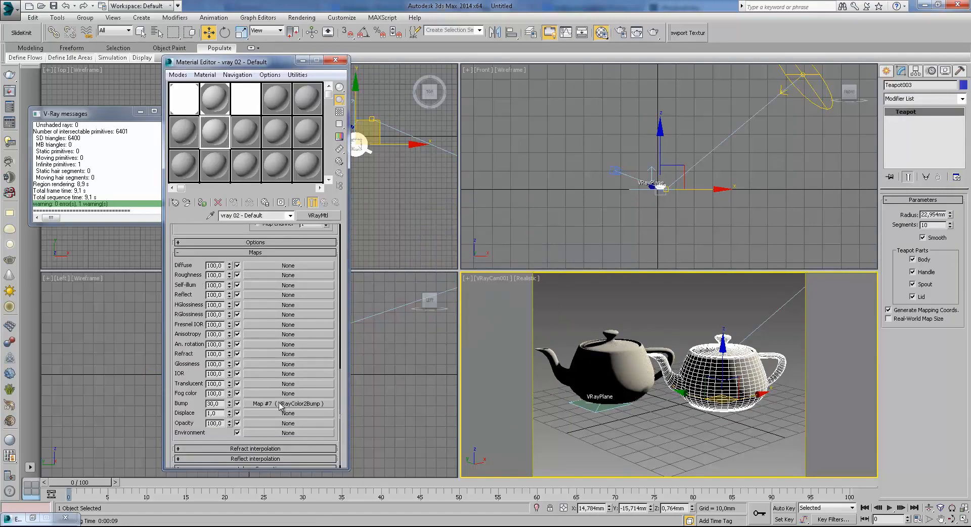
{"action": "left_click", "coordinate": [264, 404]}
{"action": "left_click", "coordinate": [296, 243]}
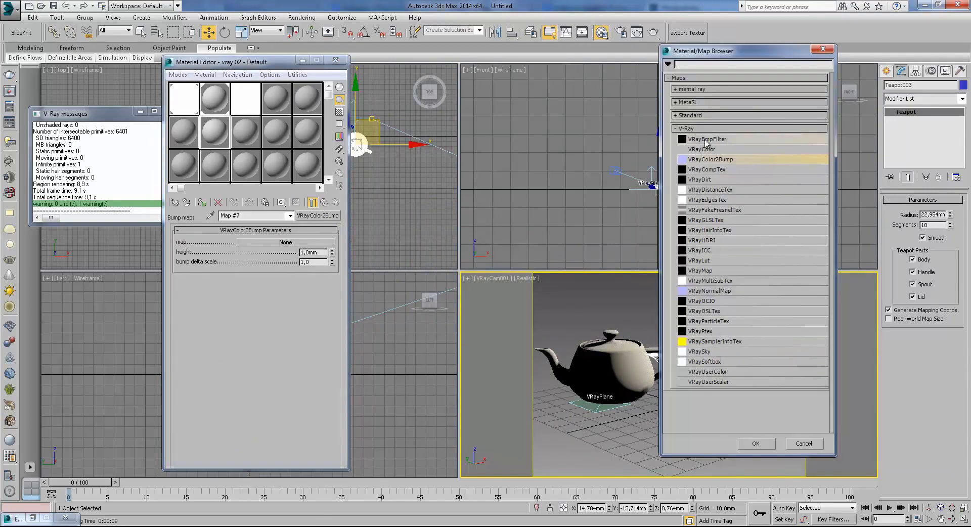
{"action": "left_click", "coordinate": [697, 116]}
{"action": "double_click", "coordinate": [710, 129]}
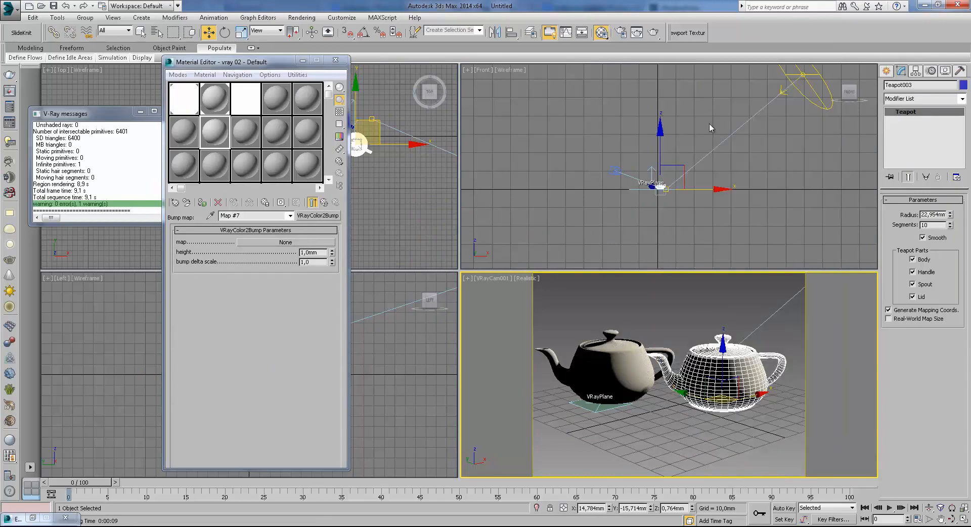
{"action": "double_click", "coordinate": [197, 162]}
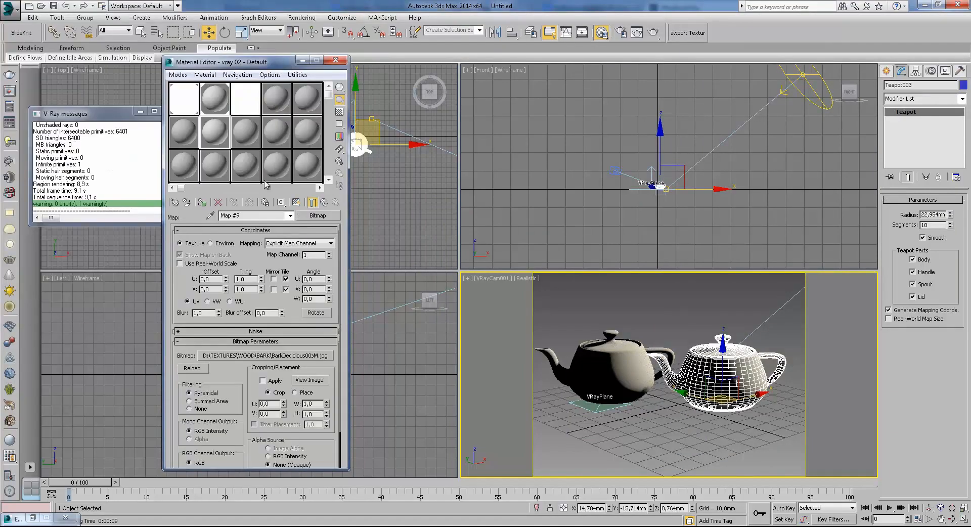
{"action": "left_click", "coordinate": [313, 202]}
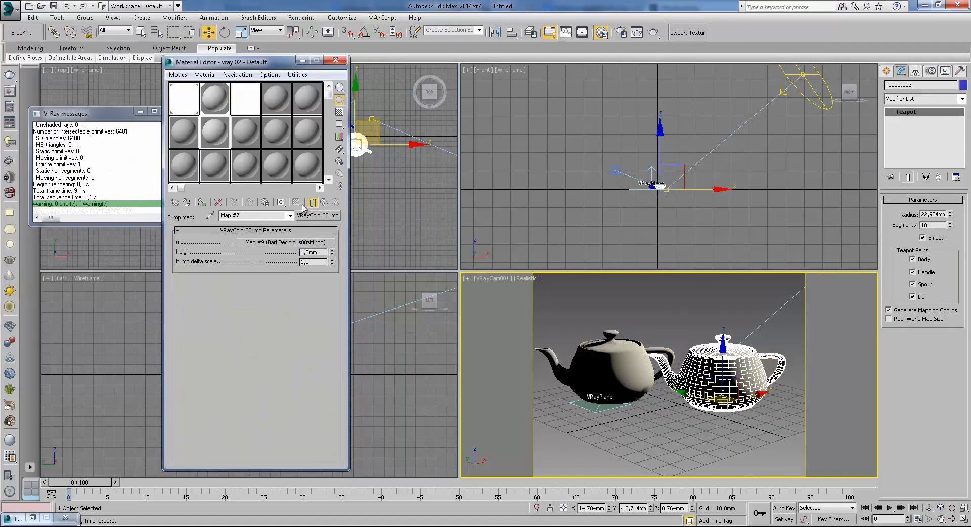
- Replace the original material's VRayColor2Bump bump map with the plain bitmap BarkDecidious00sM.jpg and return to the parent material
{"action": "left_click", "coordinate": [225, 107]}
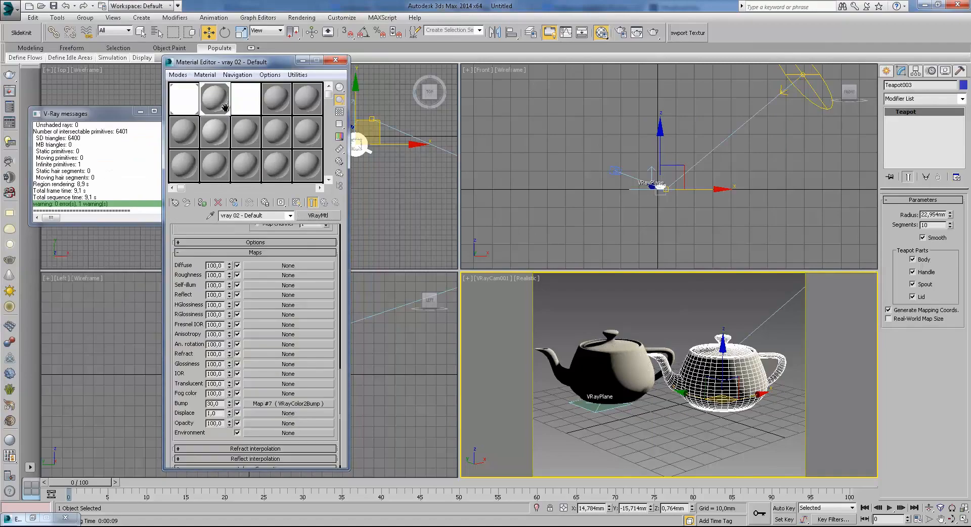
{"action": "left_click", "coordinate": [292, 404]}
{"action": "left_click", "coordinate": [313, 202]}
{"action": "right_click", "coordinate": [273, 403]}
{"action": "left_click", "coordinate": [292, 428]}
{"action": "left_click", "coordinate": [292, 411]}
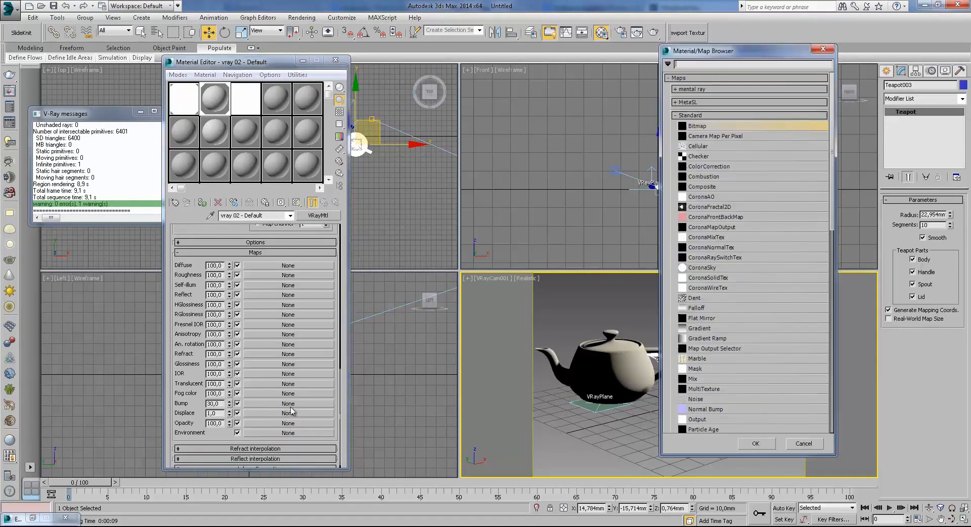
{"action": "double_click", "coordinate": [713, 126]}
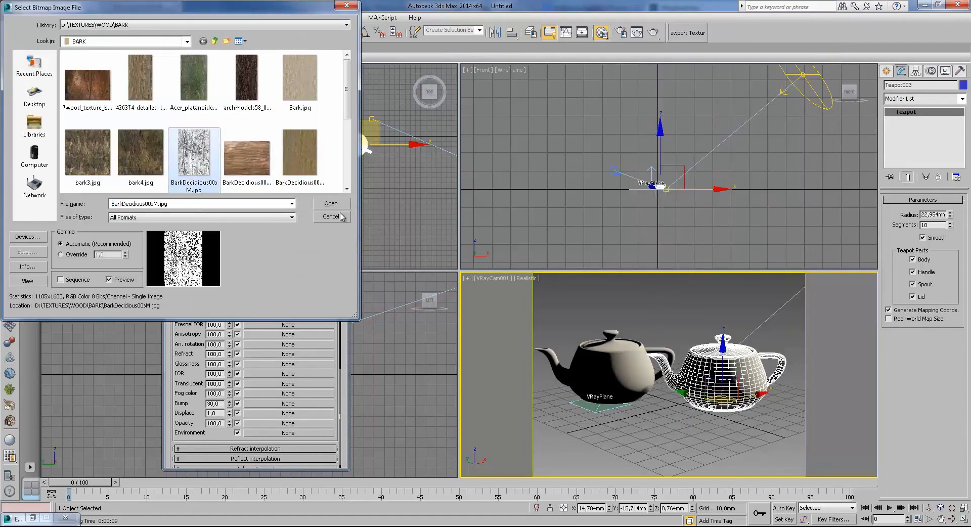
{"action": "left_click", "coordinate": [331, 203]}
{"action": "left_click", "coordinate": [313, 202]}
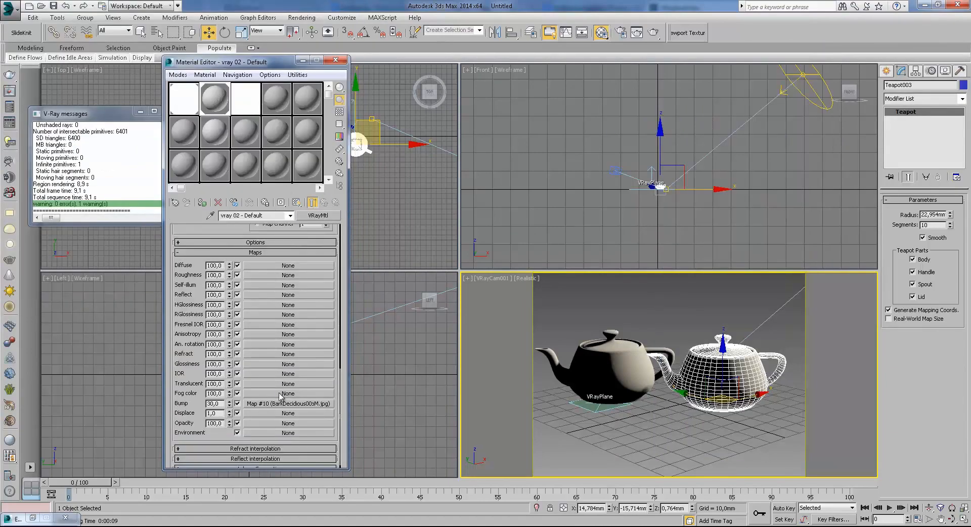
- Set the VRayColor2Bump height to 20 mm in the copied material and check the map's enlarged sample preview
{"action": "left_click", "coordinate": [216, 137]}
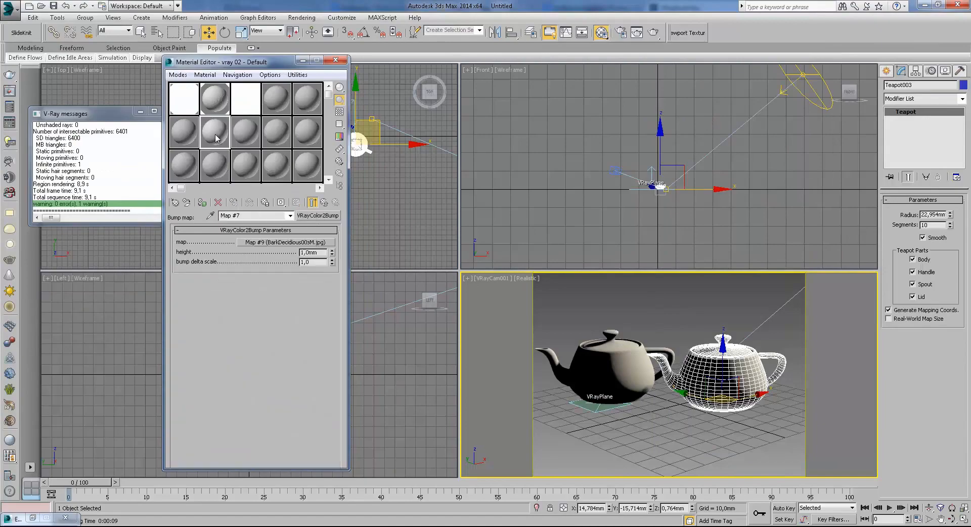
{"action": "left_click", "coordinate": [326, 203]}
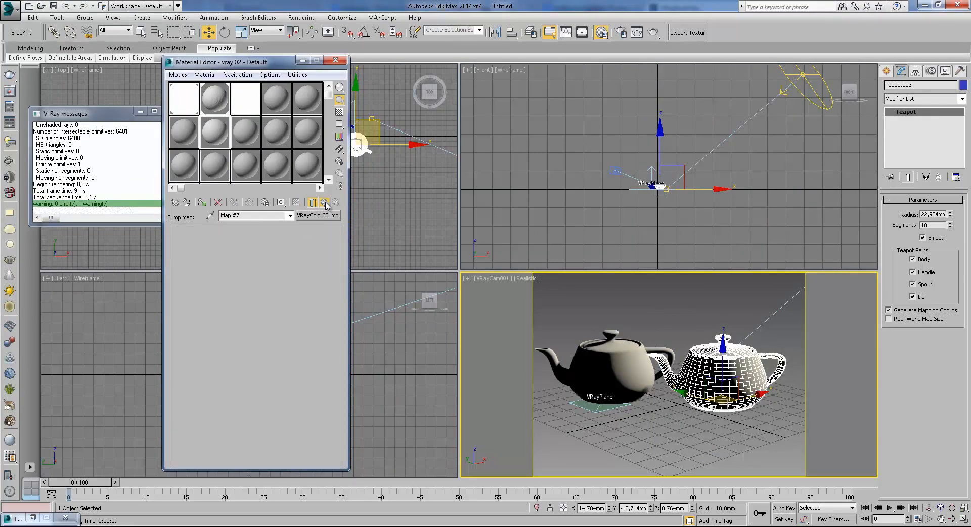
{"action": "left_click", "coordinate": [223, 110]}
{"action": "left_click", "coordinate": [216, 134]}
{"action": "left_click", "coordinate": [214, 114]}
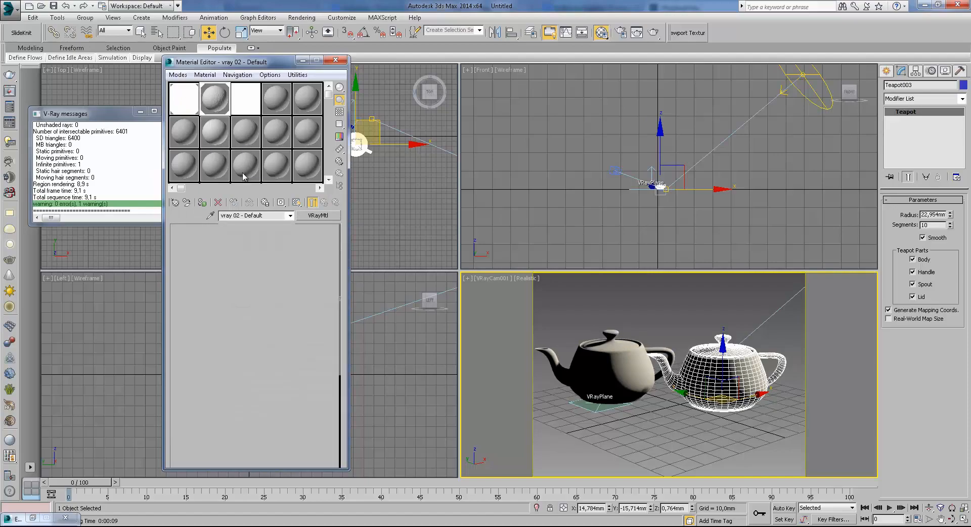
{"action": "left_click", "coordinate": [223, 132]}
{"action": "left_click", "coordinate": [299, 404]}
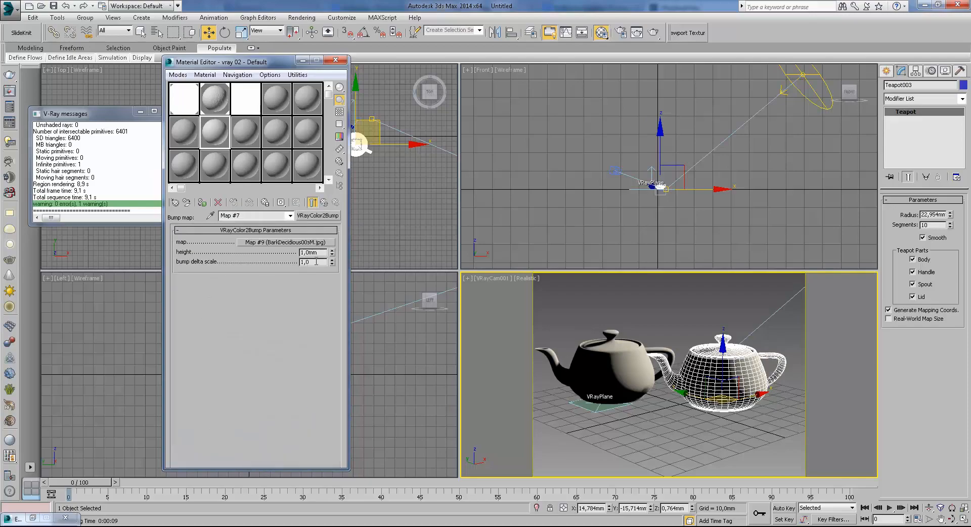
{"action": "left_click_drag", "start_coordinate": [320, 255], "coordinate": [286, 252]}
{"action": "type", "text": "20"}
{"action": "double_click", "coordinate": [223, 133]}
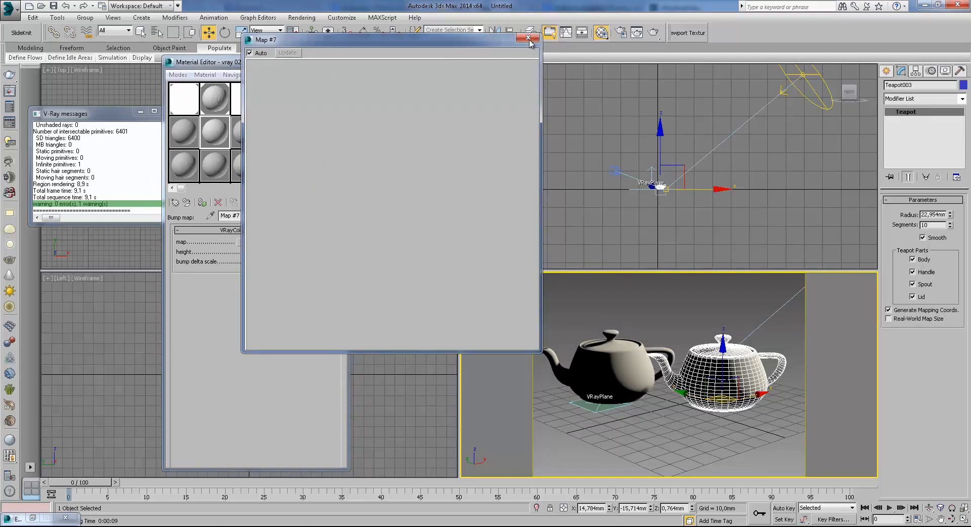
{"action": "left_click_drag", "start_coordinate": [517, 44], "coordinate": [564, 44]}
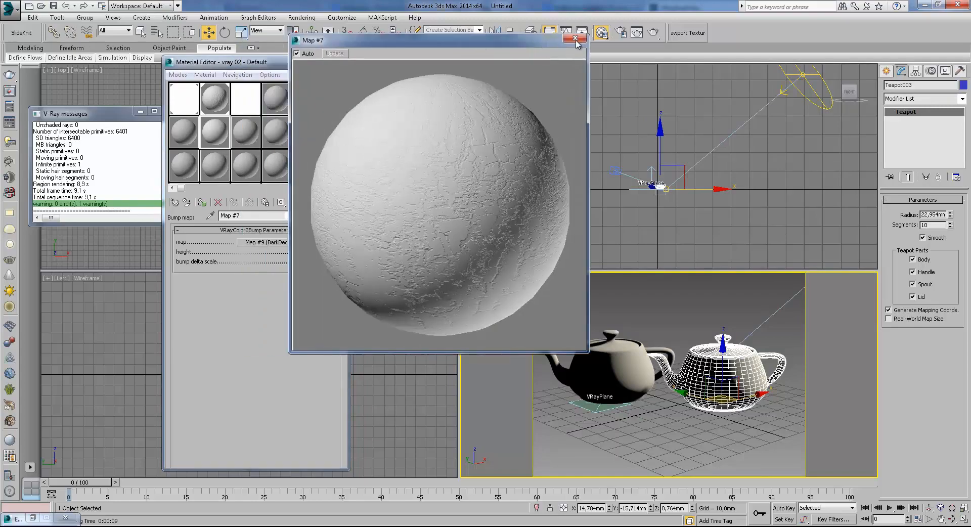
{"action": "left_click", "coordinate": [576, 39]}
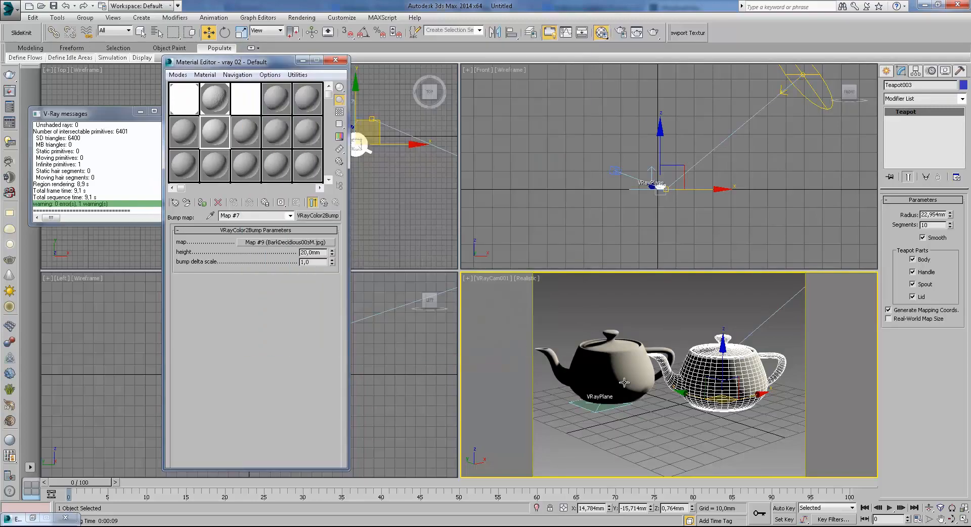
- Assign the copied material to the cloned teapot under the new name vray 02 - Default8, and select the original teapot and material
{"action": "left_click", "coordinate": [202, 203]}
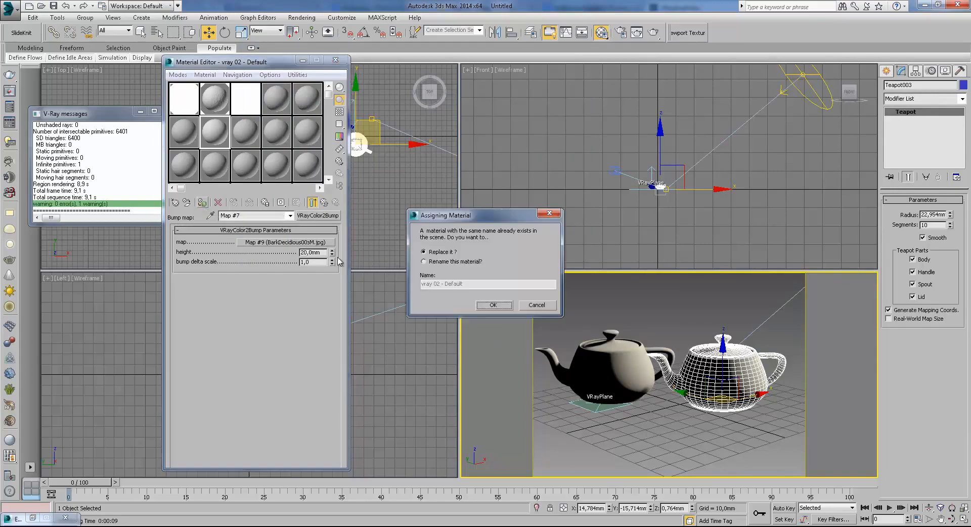
{"action": "left_click", "coordinate": [447, 262]}
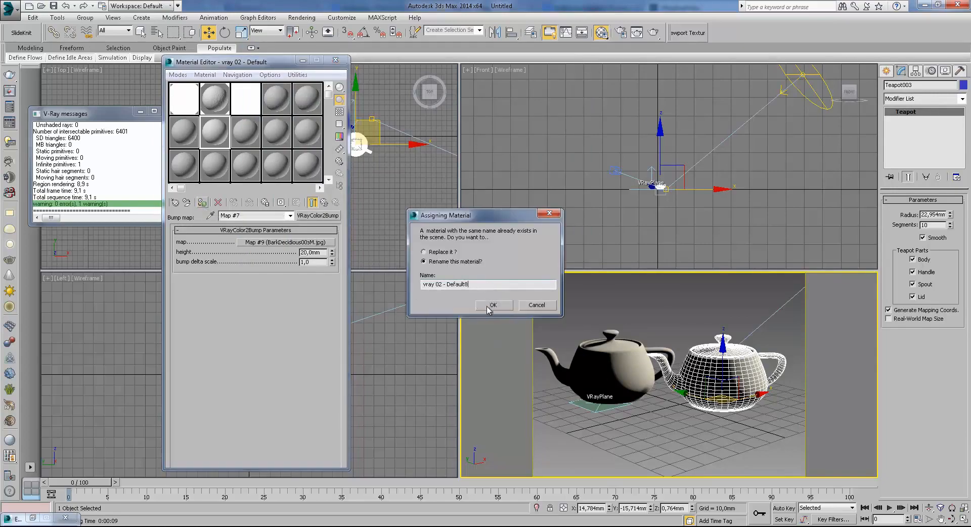
{"action": "left_click", "coordinate": [493, 305]}
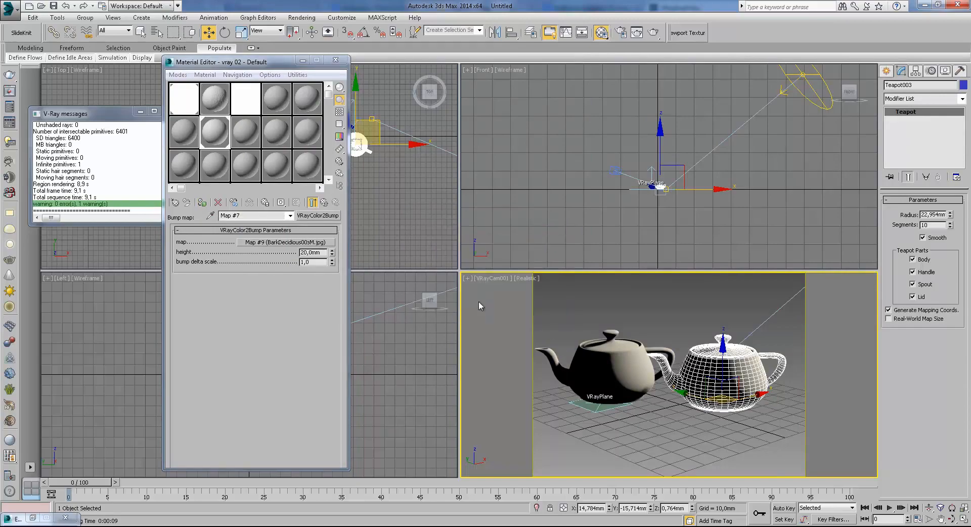
{"action": "left_click", "coordinate": [208, 106]}
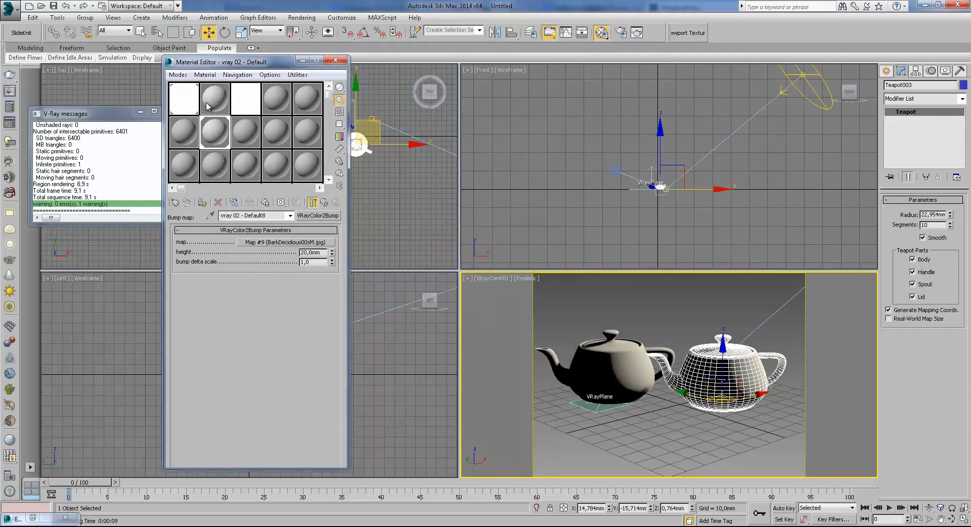
{"action": "left_click", "coordinate": [566, 348]}
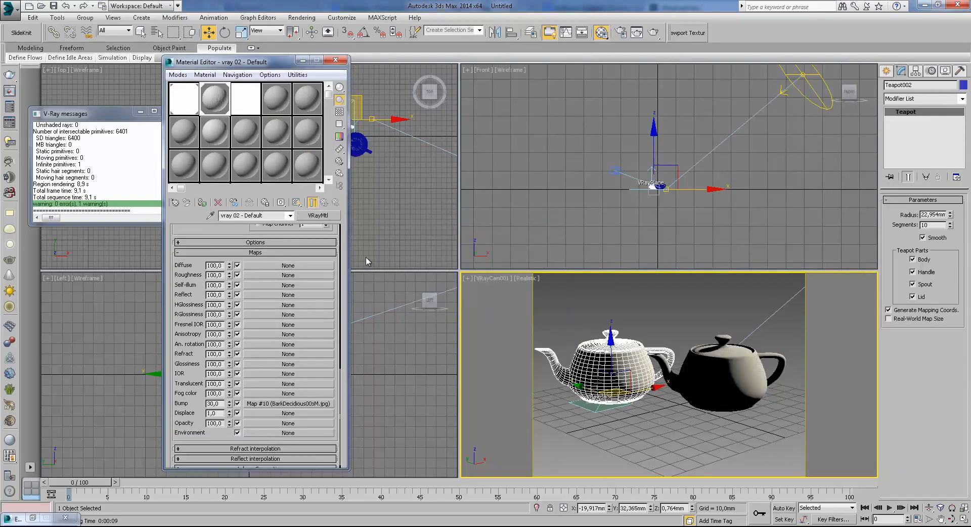
- Convert the cloned teapot to an Editable Poly and show the vray 02 - Default8 material again
{"action": "left_click", "coordinate": [725, 393]}
{"action": "right_click", "coordinate": [723, 390]}
{"action": "mouse_move", "coordinate": [769, 462]}
{"action": "left_click", "coordinate": [862, 471]}
{"action": "left_click", "coordinate": [225, 140]}
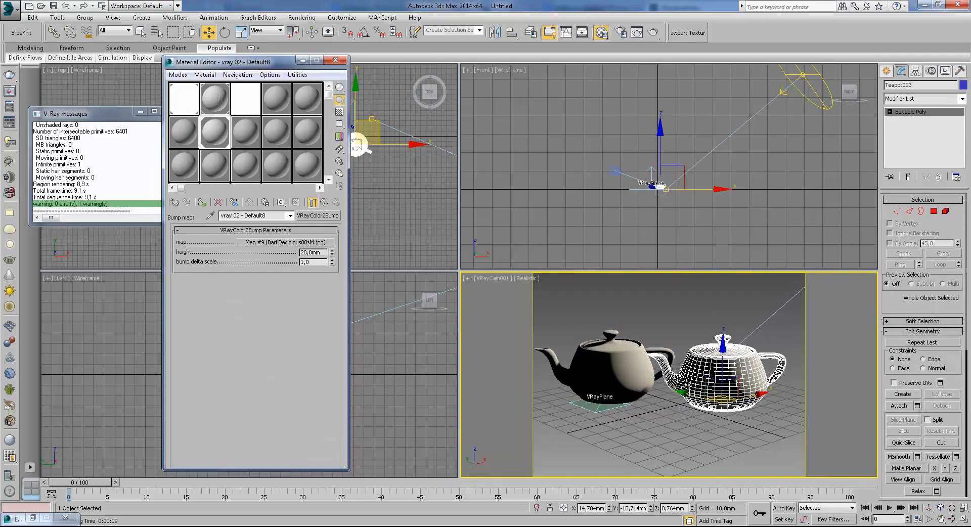
- Shift both teapots together slightly to the right in the camera view and deselect them
{"action": "left_click", "coordinate": [637, 382], "text": "ctrl"}
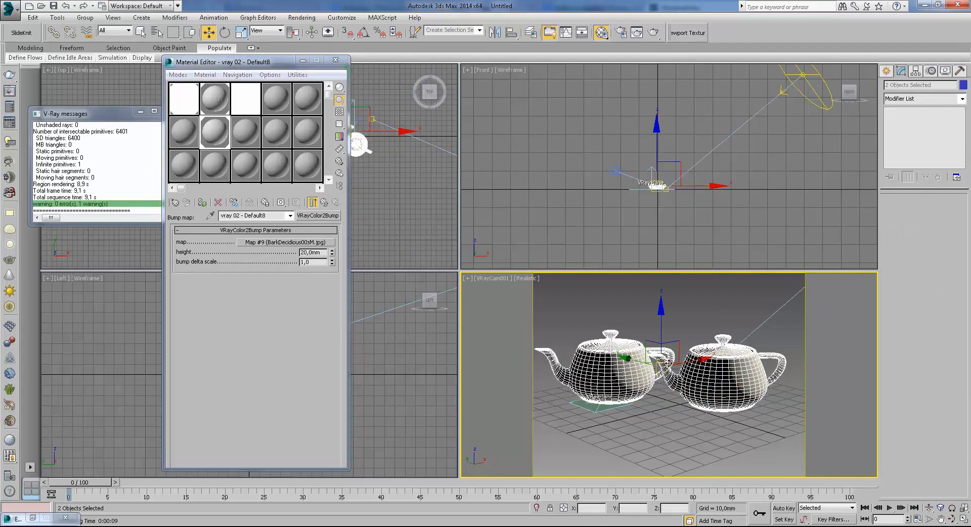
{"action": "left_click_drag", "start_coordinate": [668, 362], "coordinate": [679, 361]}
{"action": "left_click", "coordinate": [595, 234]}
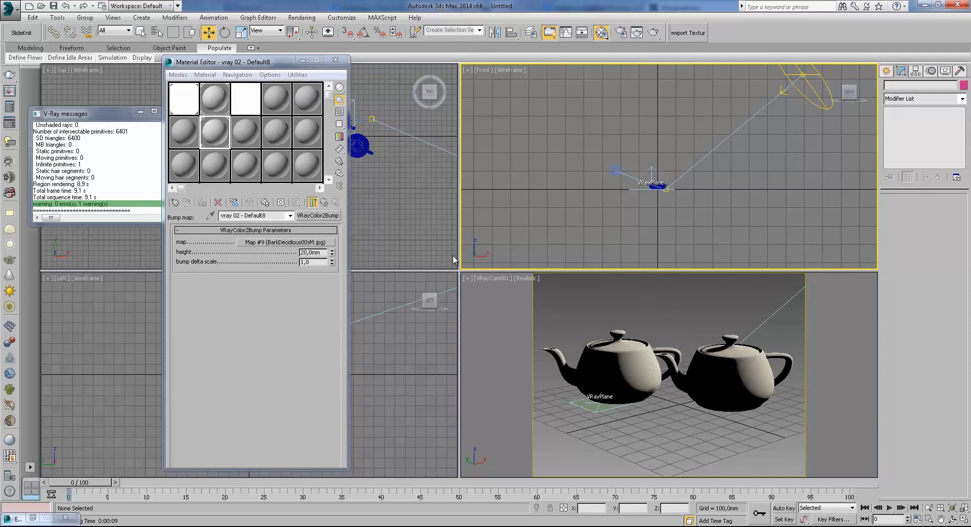
- Review the original teapot's bump map, select the cloned teapot and show the parent level of vray 02 - Default8
{"action": "left_click", "coordinate": [597, 360]}
{"action": "left_click", "coordinate": [209, 98]}
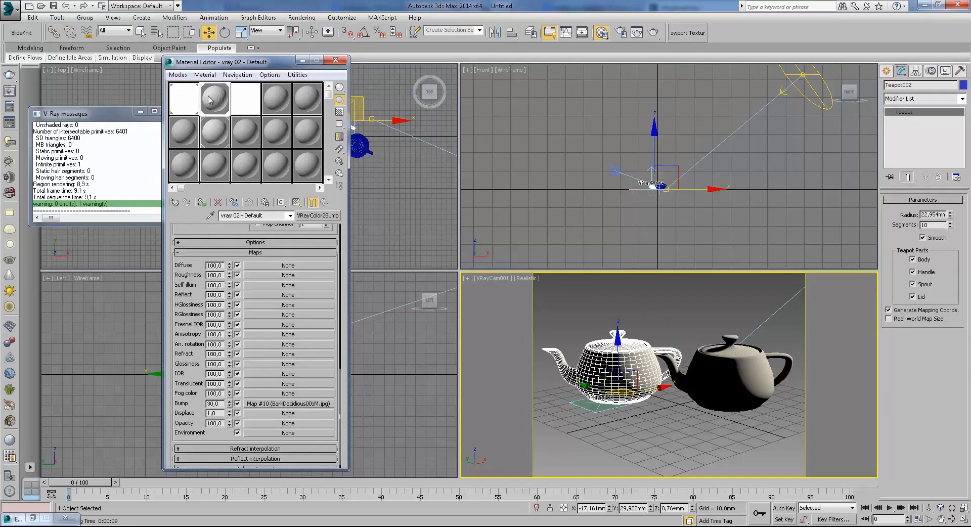
{"action": "left_click", "coordinate": [288, 404]}
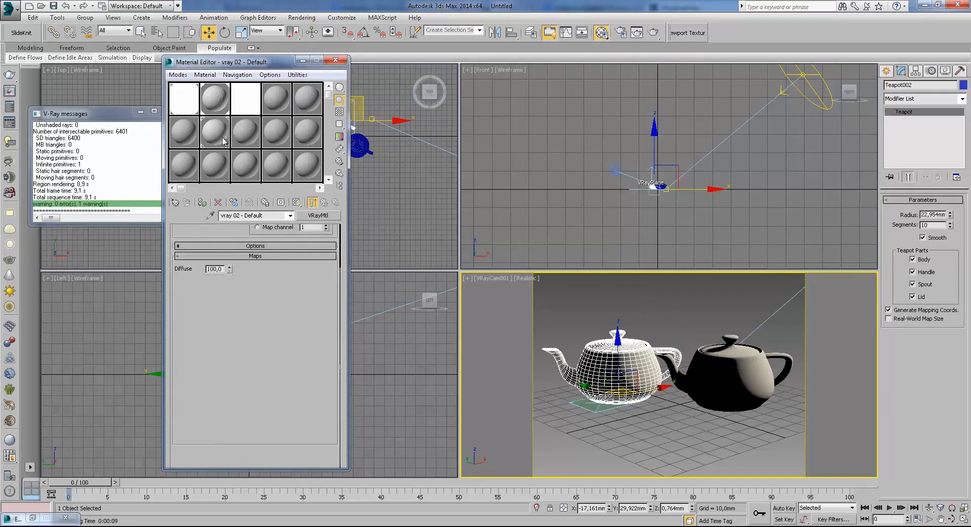
{"action": "left_click", "coordinate": [707, 382]}
{"action": "left_click", "coordinate": [325, 203]}
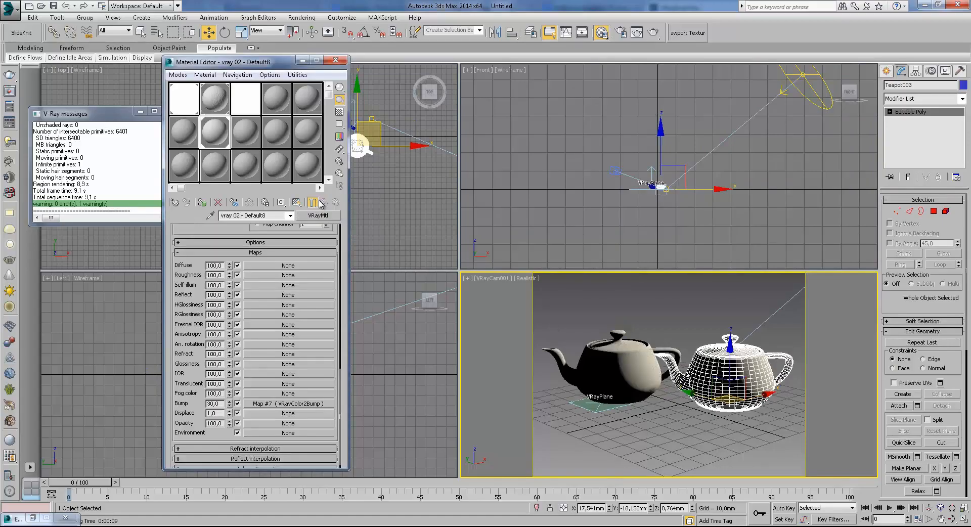
- Render the camera view, examine the bump relief on the teapots up close, and minimize the frame buffer
{"action": "key", "text": "shift+q"}
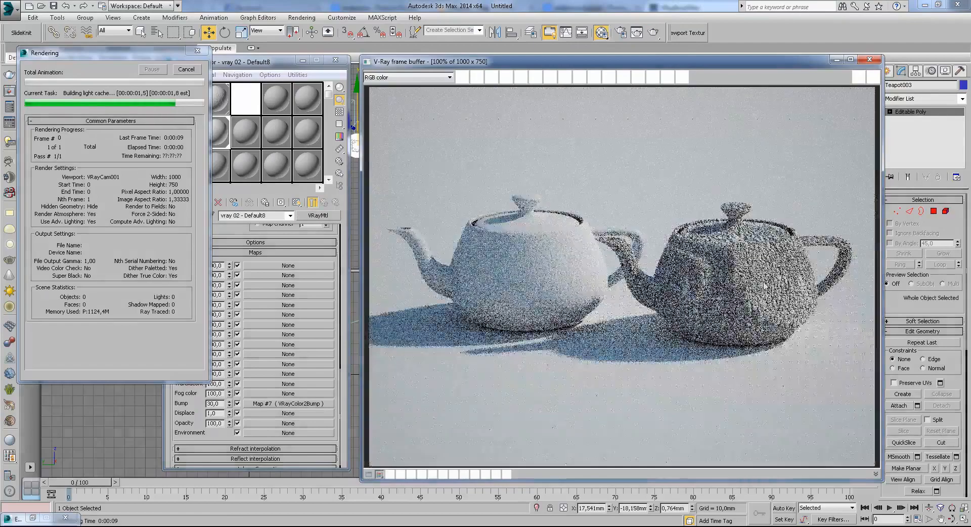
{"action": "scroll", "coordinate": [734, 283], "scroll_direction": "up", "scroll_amount": 3}
{"action": "scroll", "coordinate": [784, 277], "scroll_direction": "down", "scroll_amount": 1}
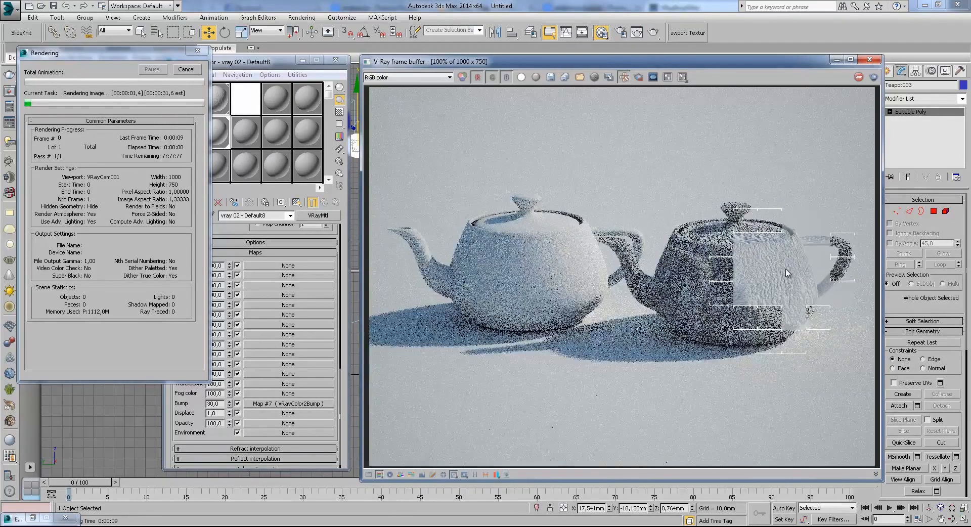
{"action": "scroll", "coordinate": [787, 271], "scroll_direction": "up", "scroll_amount": 1}
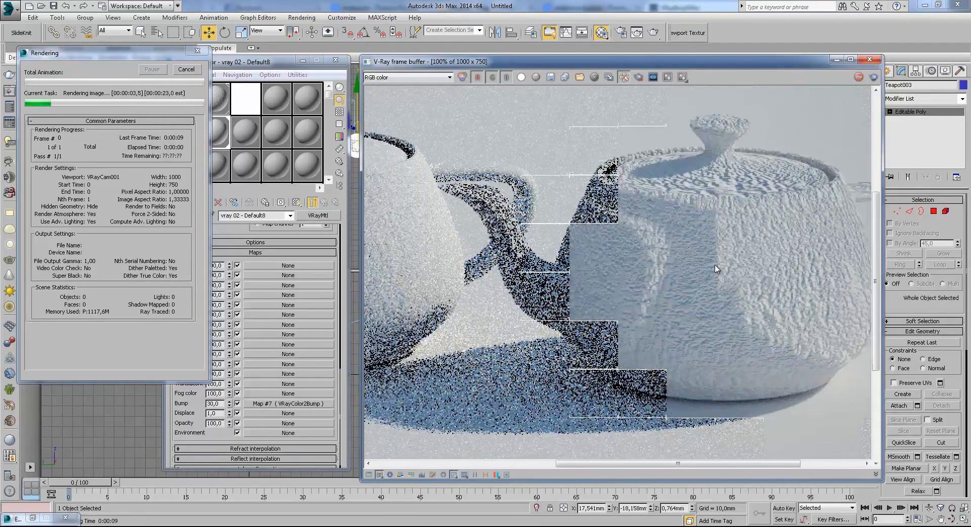
{"action": "scroll", "coordinate": [685, 270], "scroll_direction": "down", "scroll_amount": 1}
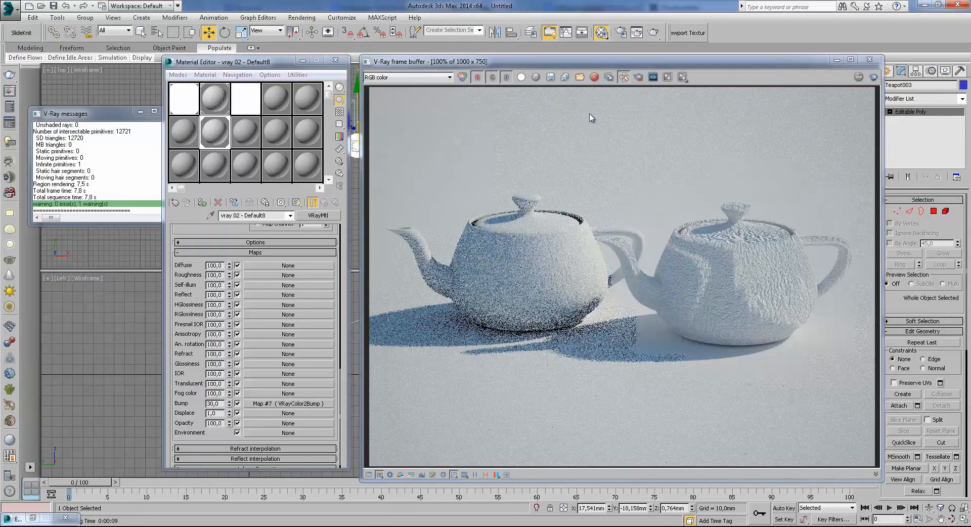
{"action": "left_click", "coordinate": [837, 60]}
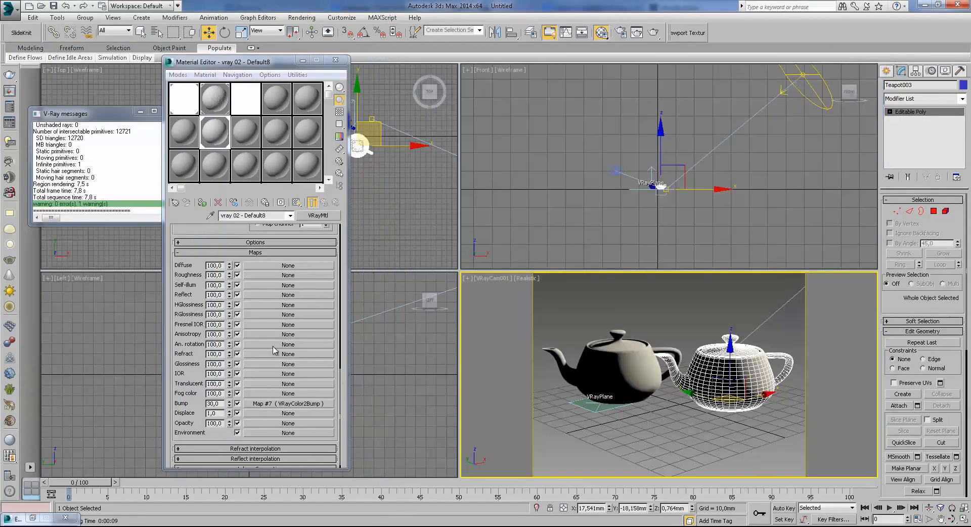
- Set the height of the VRayColor2Bump map in vray 02 - Default8 to 2 mm and start a test render
{"action": "left_click", "coordinate": [278, 406]}
{"action": "double_click", "coordinate": [323, 253]}
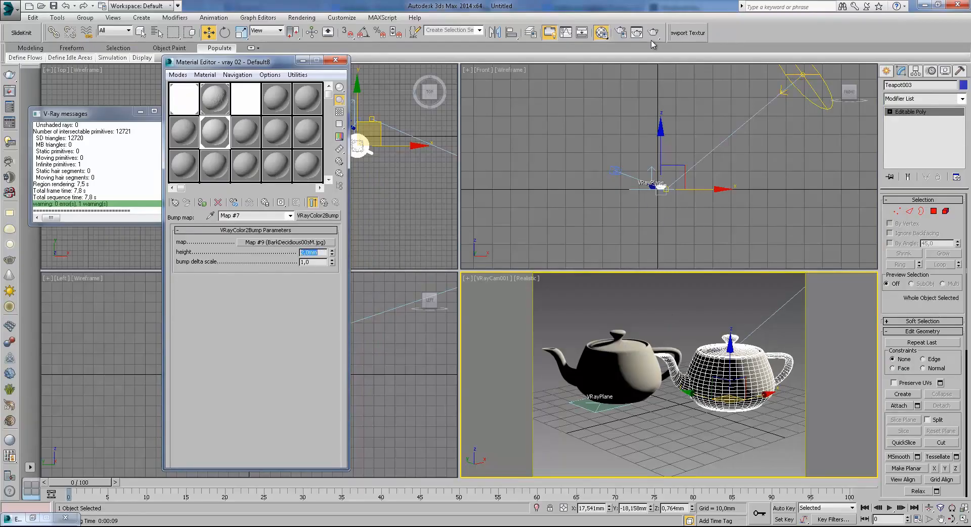
{"action": "left_click", "coordinate": [653, 32]}
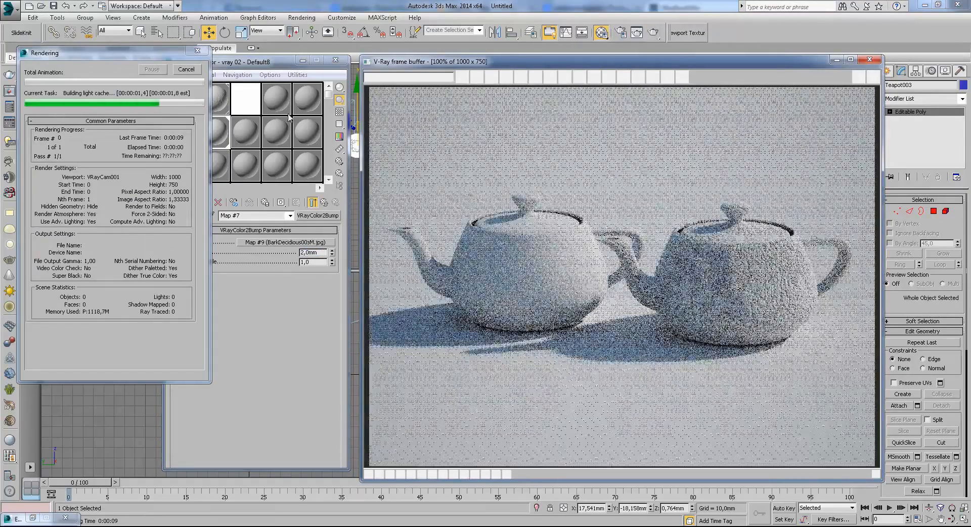
{"action": "left_click", "coordinate": [838, 60]}
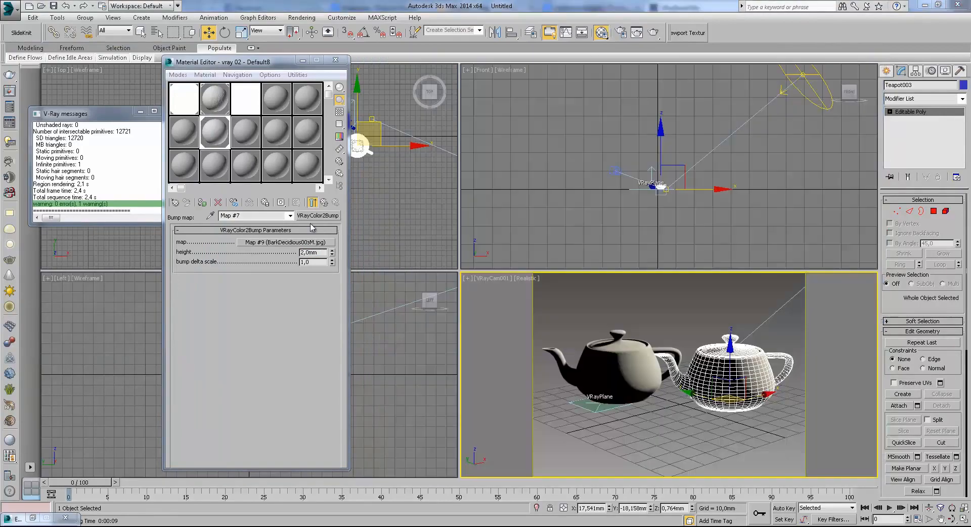
- Set the bump amount of vray 02 - Default8 to 10 and render the camera view
{"action": "left_click", "coordinate": [324, 202]}
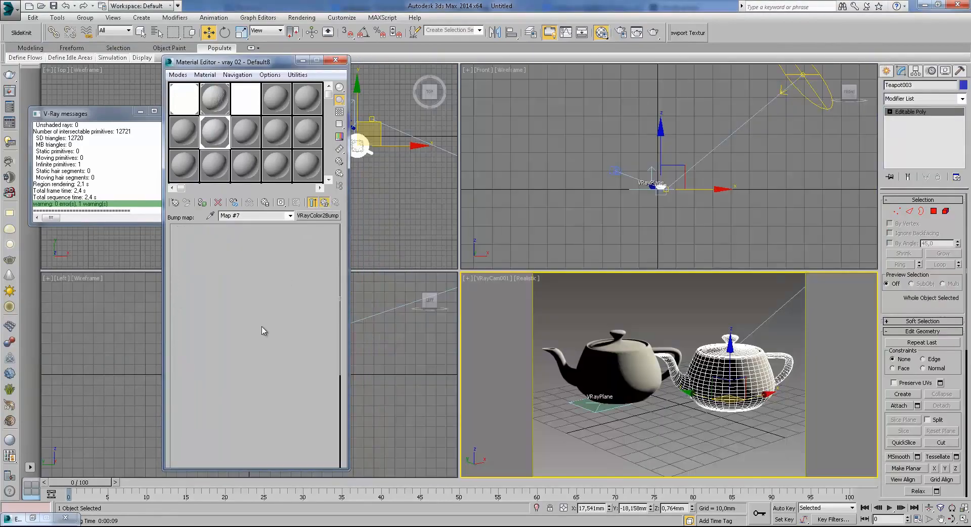
{"action": "left_click_drag", "start_coordinate": [221, 405], "coordinate": [211, 404]}
{"action": "type", "text": "10"}
{"action": "key", "text": "Return"}
{"action": "key", "text": "shift+q"}
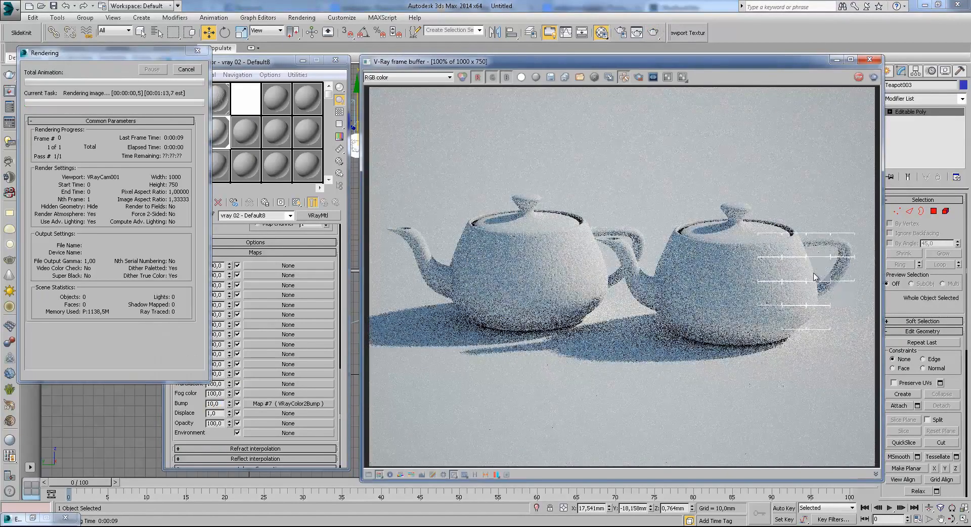
- Examine the bump relief on both teapots up close in the render and compare their surfaces
{"action": "scroll", "coordinate": [727, 278], "scroll_direction": "up", "scroll_amount": 3}
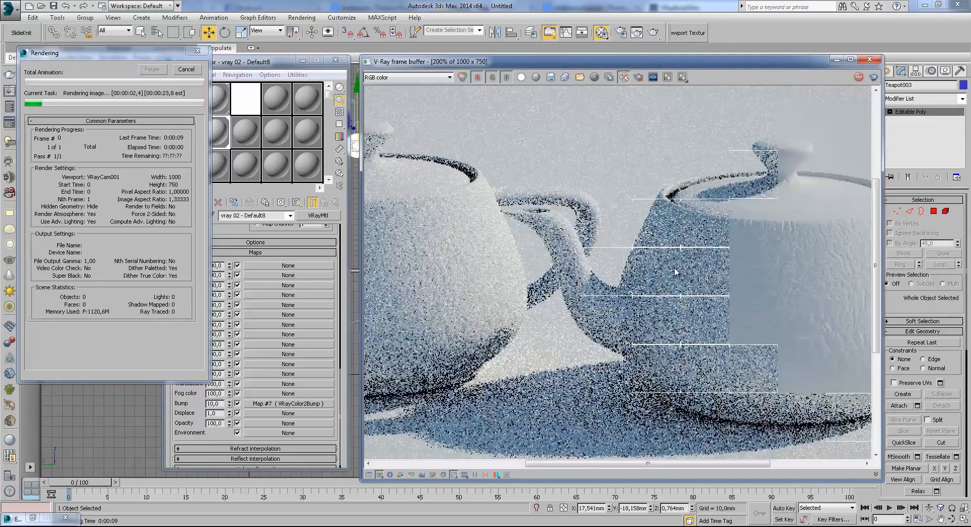
{"action": "scroll", "coordinate": [594, 255], "scroll_direction": "down", "scroll_amount": 1}
{"action": "scroll", "coordinate": [614, 259], "scroll_direction": "down", "scroll_amount": 1}
{"action": "scroll", "coordinate": [614, 259], "scroll_direction": "up", "scroll_amount": 1}
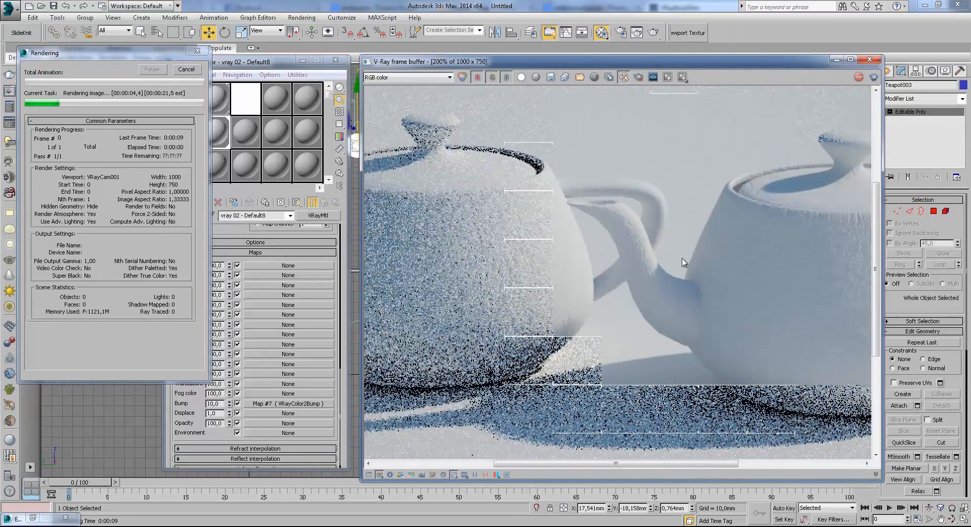
{"action": "scroll", "coordinate": [685, 263], "scroll_direction": "down", "scroll_amount": 1}
{"action": "scroll", "coordinate": [686, 262], "scroll_direction": "up", "scroll_amount": 1}
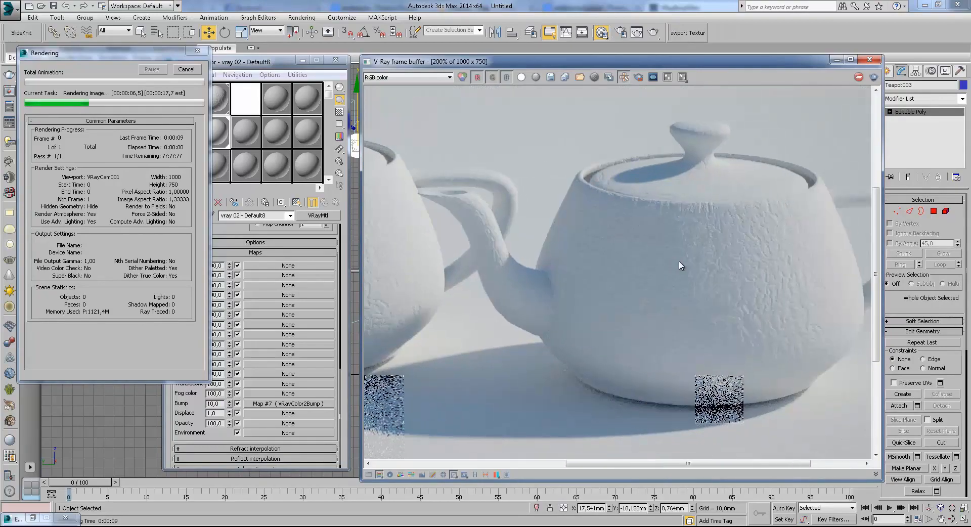
{"action": "scroll", "coordinate": [679, 260], "scroll_direction": "down", "scroll_amount": 1}
{"action": "scroll", "coordinate": [645, 293], "scroll_direction": "up", "scroll_amount": 1}
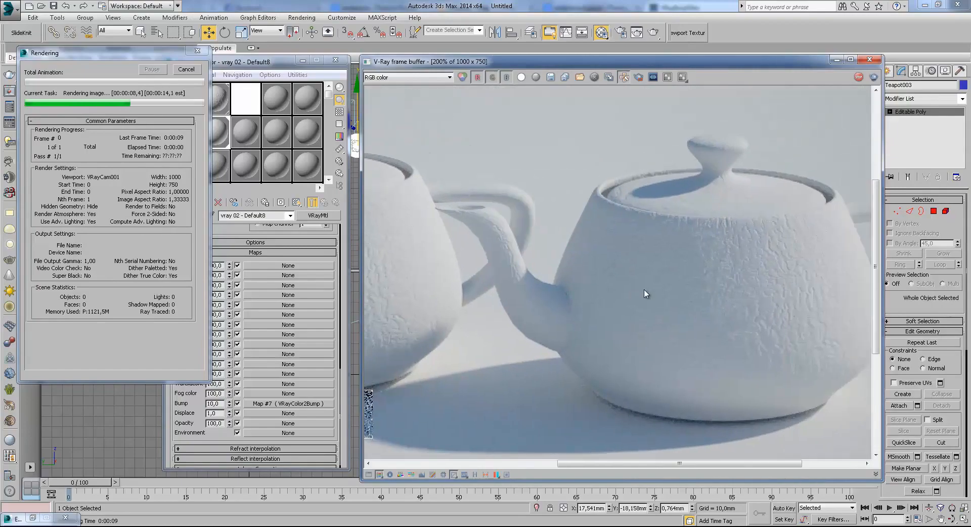
{"action": "mouse_move", "coordinate": [646, 293]}
{"action": "middle_mouse_down"}
{"action": "mouse_move", "coordinate": [722, 331]}
{"action": "mouse_move", "coordinate": [772, 299]}
{"action": "mouse_move", "coordinate": [633, 317]}
{"action": "mouse_move", "coordinate": [526, 274]}
{"action": "mouse_move", "coordinate": [760, 297]}
{"action": "middle_mouse_up"}
{"action": "middle_click_drag", "start_coordinate": [492, 266], "coordinate": [674, 259]}
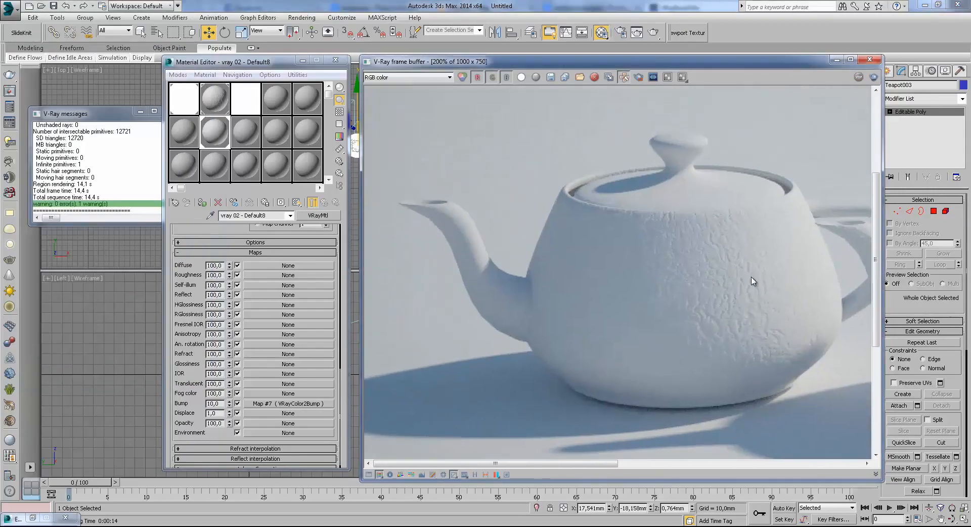
{"action": "scroll", "coordinate": [631, 272], "scroll_direction": "down", "scroll_amount": 1}
{"action": "scroll", "coordinate": [746, 277], "scroll_direction": "up", "scroll_amount": 1}
{"action": "middle_click_drag", "start_coordinate": [763, 281], "coordinate": [705, 281]}
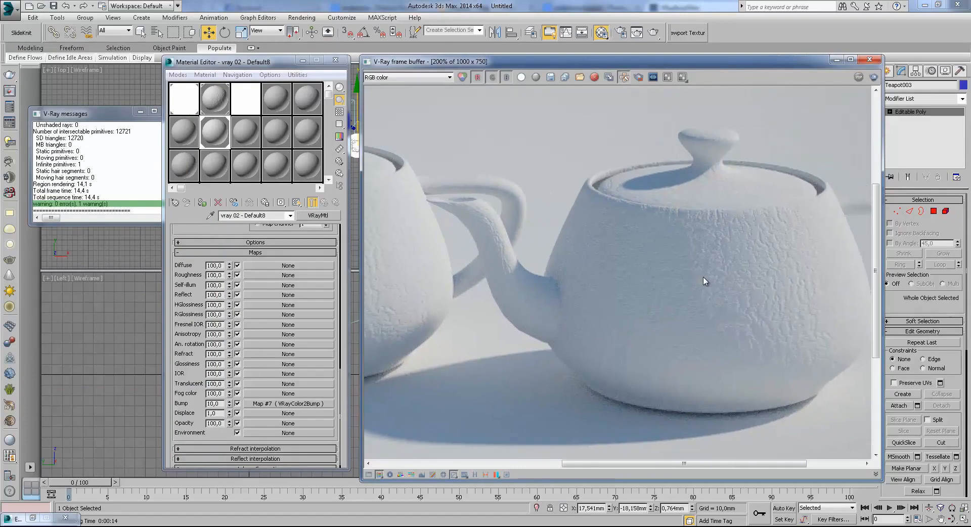
{"action": "middle_click_drag", "start_coordinate": [609, 306], "coordinate": [685, 271]}
{"action": "middle_click_drag", "start_coordinate": [507, 258], "coordinate": [636, 285]}
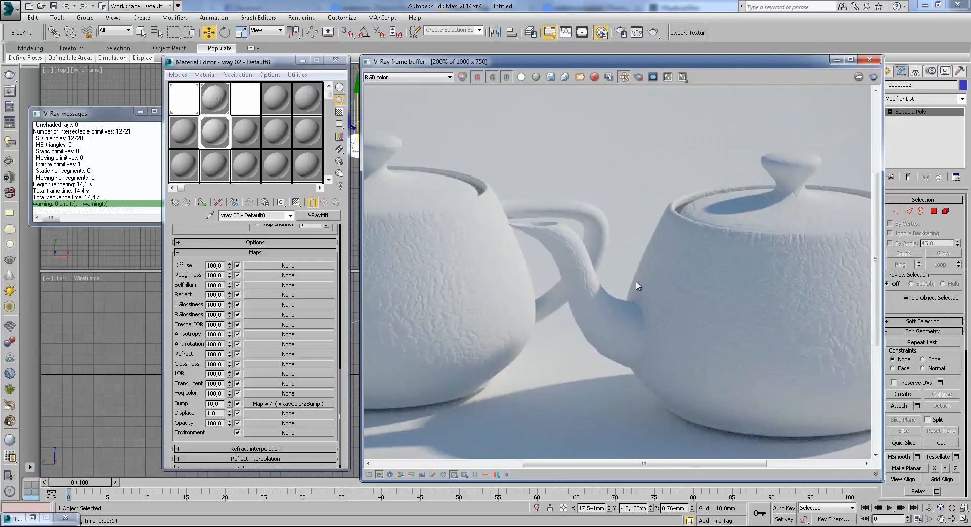
{"action": "middle_click_drag", "start_coordinate": [832, 259], "coordinate": [708, 238]}
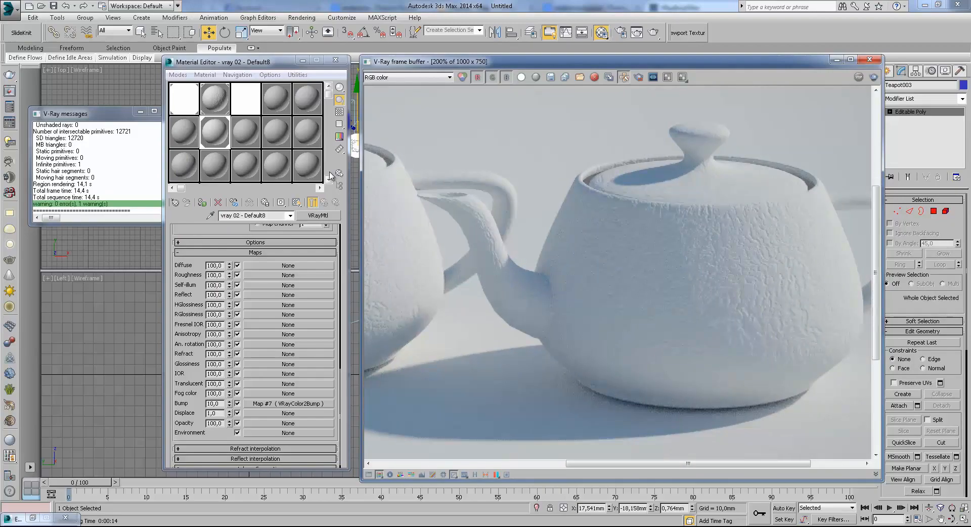
- Set the height of the VRayColor2Bump map in vray 02 - Default8 to 50 mm and render the camera view
{"action": "left_click", "coordinate": [278, 404]}
{"action": "left_click_drag", "start_coordinate": [315, 252], "coordinate": [280, 261]}
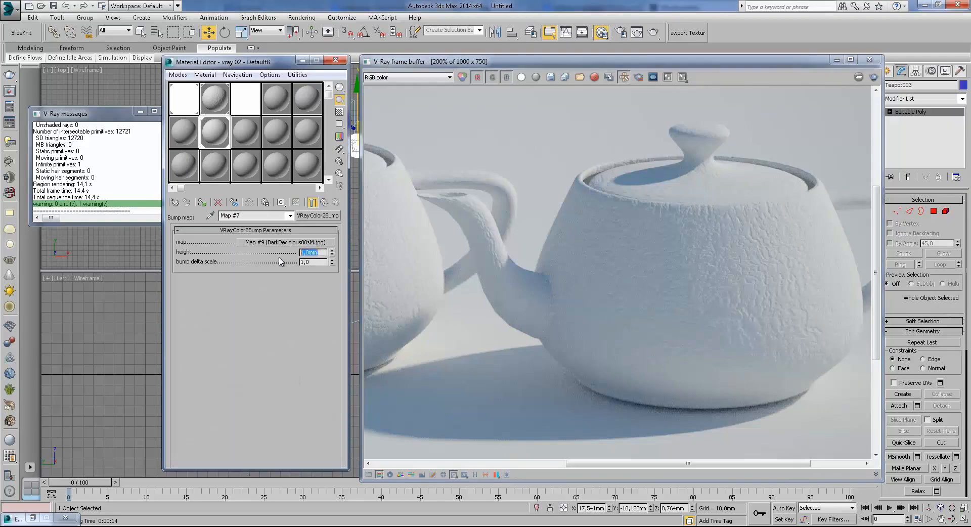
{"action": "type", "text": "20"}
{"action": "key", "text": "Return"}
{"action": "left_click", "coordinate": [654, 32]}
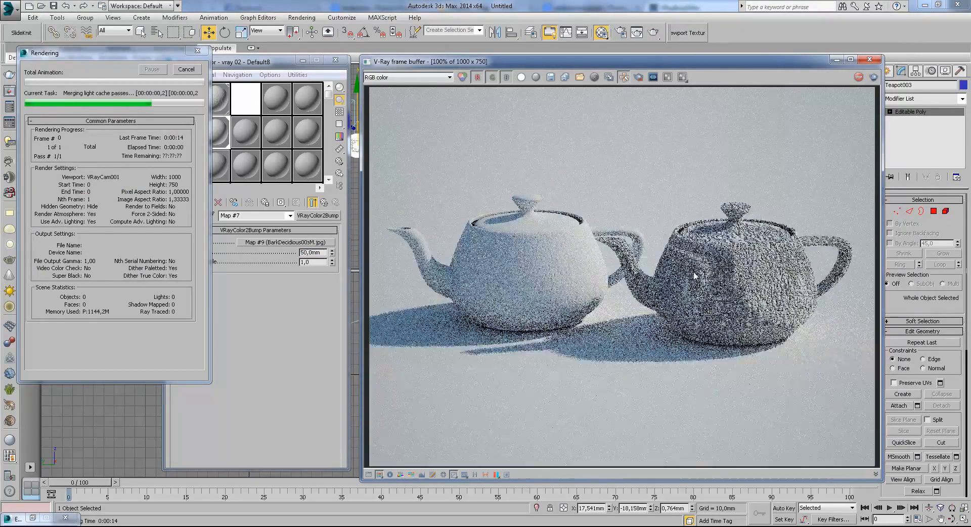
- Inspect the cloned teapot's relief during the render, cancel the rendering and minimize the frame buffer
{"action": "scroll", "coordinate": [753, 278], "scroll_direction": "up", "scroll_amount": 1}
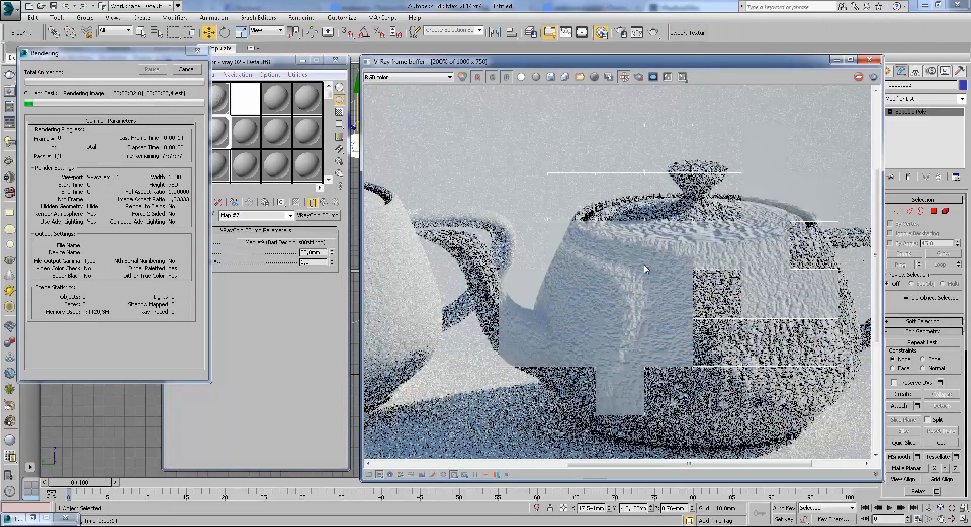
{"action": "scroll", "coordinate": [748, 263], "scroll_direction": "up", "scroll_amount": 1}
{"action": "scroll", "coordinate": [797, 320], "scroll_direction": "down", "scroll_amount": 2}
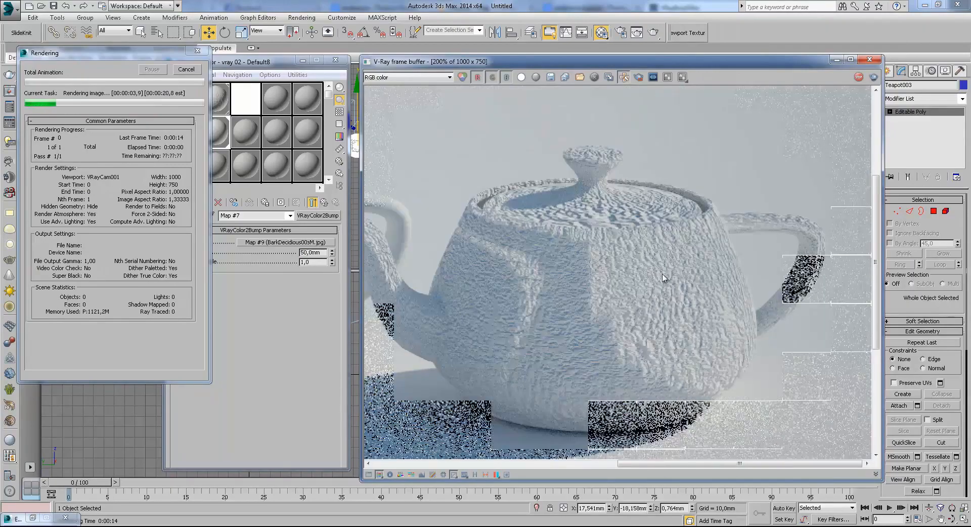
{"action": "scroll", "coordinate": [708, 295], "scroll_direction": "up", "scroll_amount": 1}
{"action": "middle_click_drag", "start_coordinate": [708, 296], "coordinate": [795, 297]}
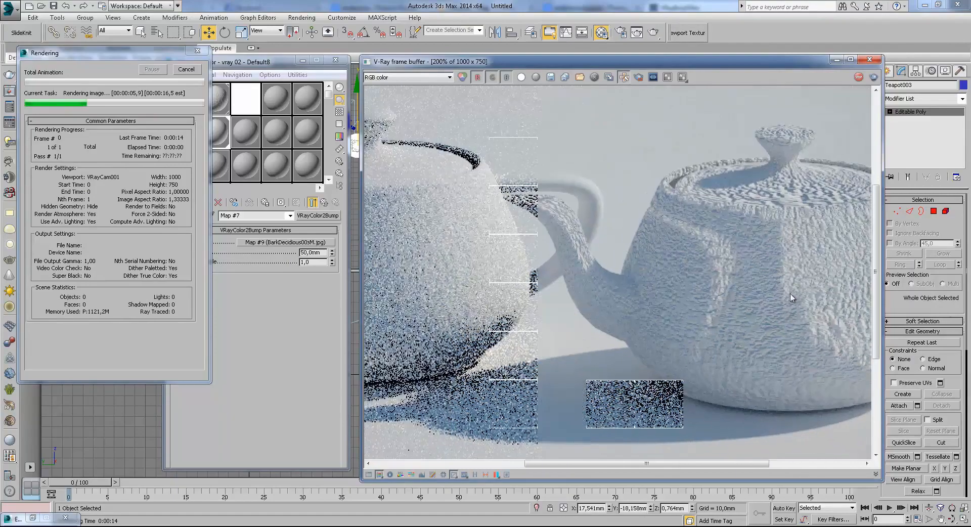
{"action": "left_click", "coordinate": [181, 70]}
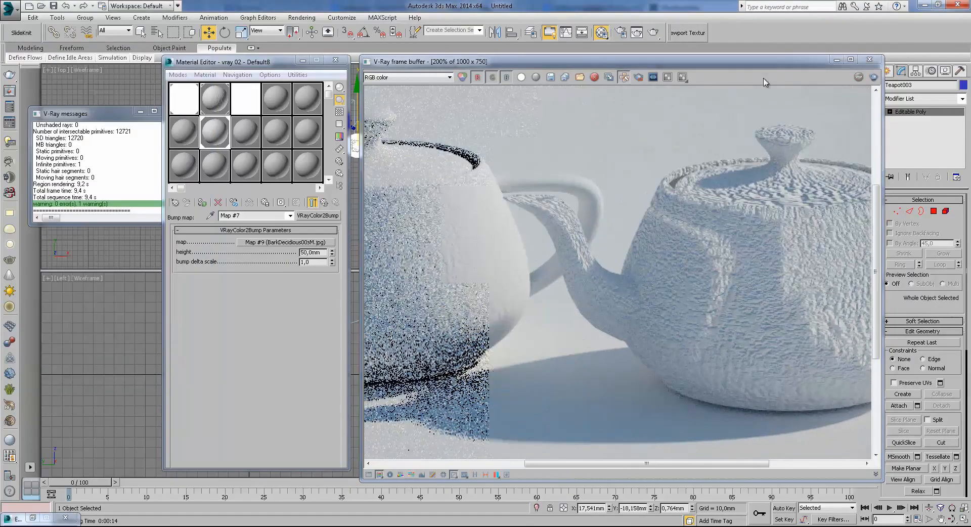
{"action": "left_click", "coordinate": [837, 59]}
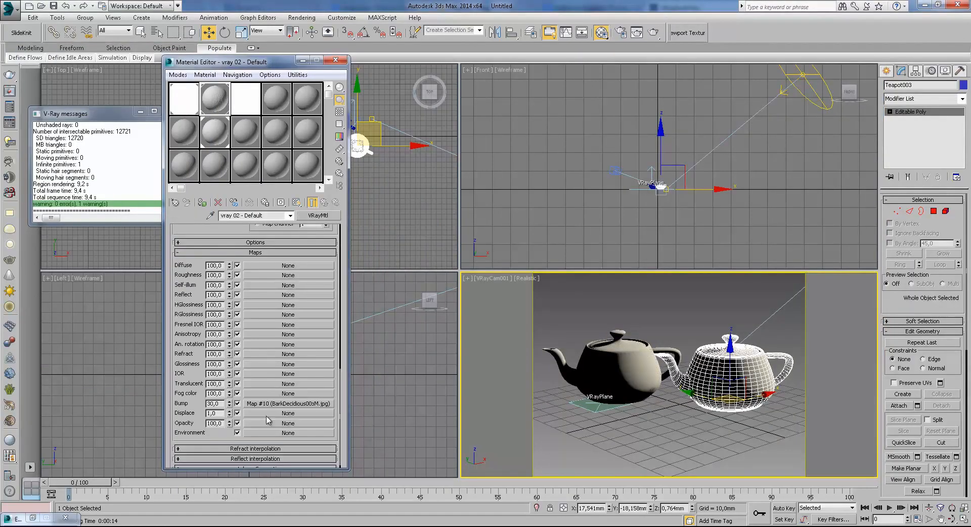
- Set the bump amount of the vray 02 - Default material to 500 and render the camera view
{"action": "type", "text": "1"}
{"action": "key", "text": "Return"}
{"action": "type", "text": "1000"}
{"action": "key", "text": "Return"}
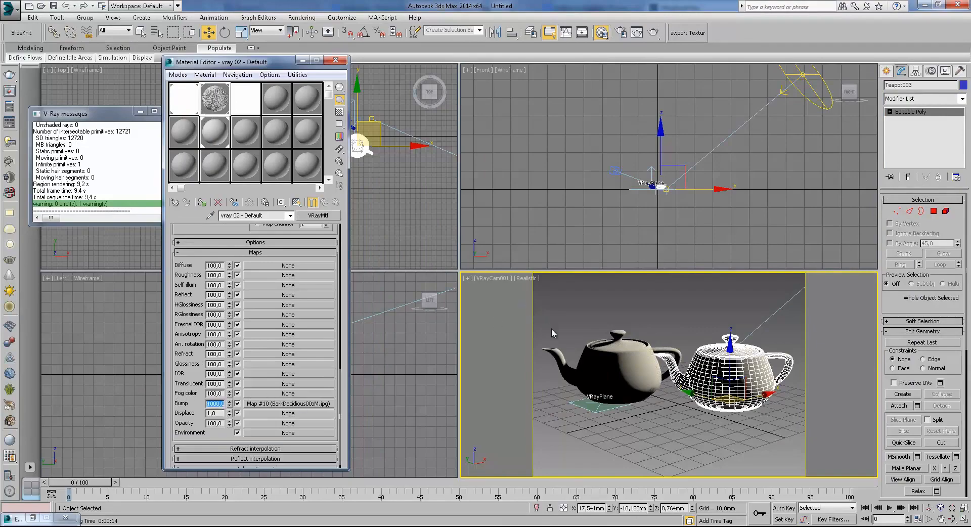
{"action": "type", "text": "500"}
{"action": "key", "text": "Return"}
{"action": "right_click", "coordinate": [605, 320]}
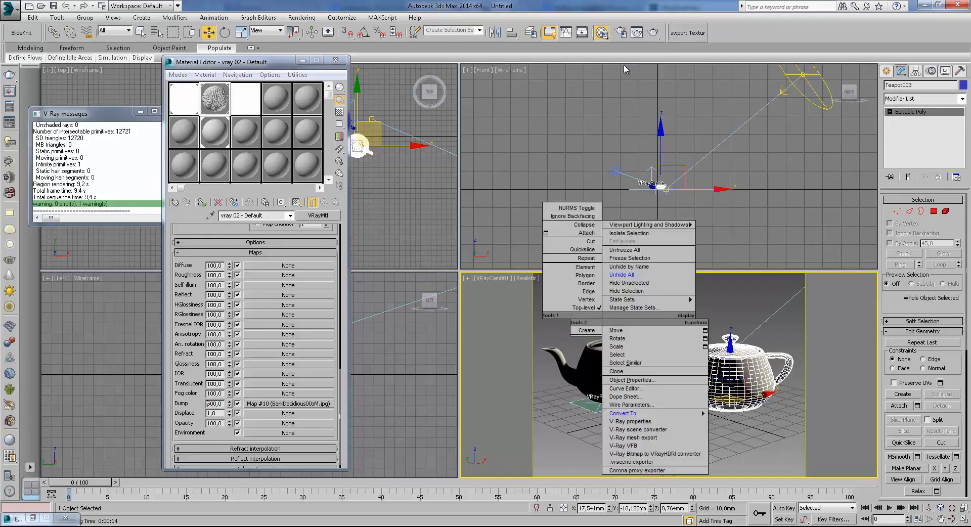
{"action": "left_click", "coordinate": [653, 35]}
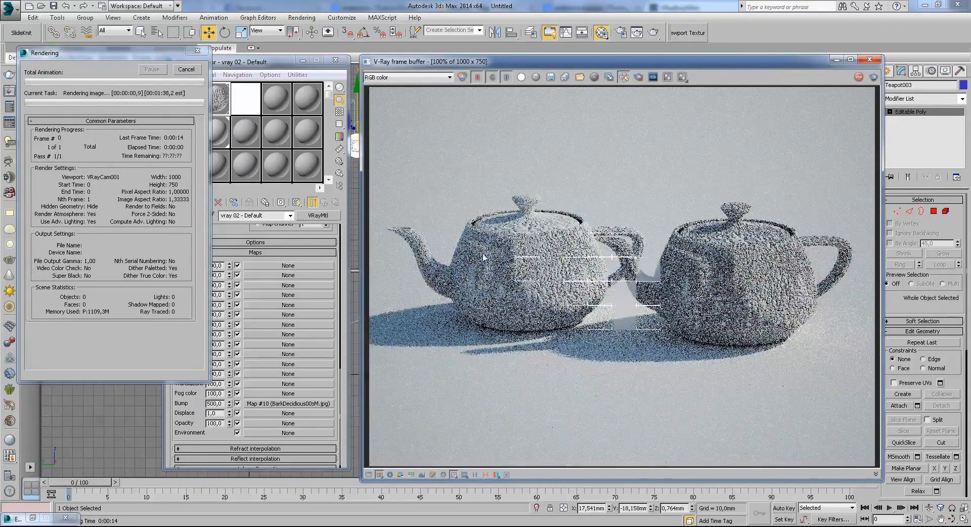
- Compare the bitmap relief on the original teapot with the VRayColor2Bump relief on the clone, and close the frame buffer
{"action": "scroll", "coordinate": [481, 257], "scroll_direction": "up", "scroll_amount": 1}
{"action": "middle_click_drag", "start_coordinate": [712, 308], "coordinate": [553, 290]}
{"action": "middle_click_drag", "start_coordinate": [686, 293], "coordinate": [599, 296]}
{"action": "scroll", "coordinate": [599, 301], "scroll_direction": "down", "scroll_amount": 1}
{"action": "scroll", "coordinate": [601, 319], "scroll_direction": "up", "scroll_amount": 1}
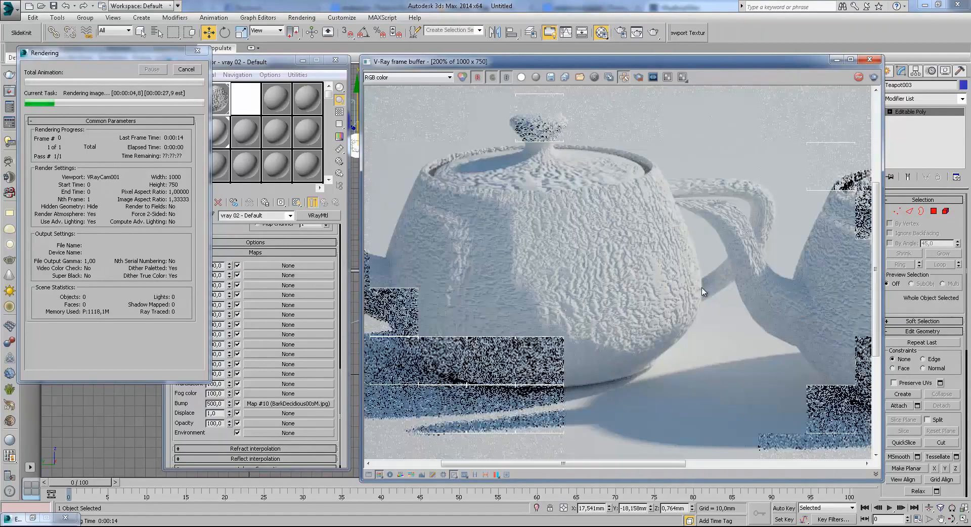
{"action": "middle_click_drag", "start_coordinate": [718, 305], "coordinate": [693, 310]}
{"action": "middle_click_drag", "start_coordinate": [611, 280], "coordinate": [623, 344]}
{"action": "scroll", "coordinate": [658, 296], "scroll_direction": "down", "scroll_amount": 1}
{"action": "scroll", "coordinate": [778, 297], "scroll_direction": "up", "scroll_amount": 1}
{"action": "scroll", "coordinate": [657, 323], "scroll_direction": "down", "scroll_amount": 1}
{"action": "scroll", "coordinate": [599, 300], "scroll_direction": "up", "scroll_amount": 1}
{"action": "scroll", "coordinate": [626, 313], "scroll_direction": "down", "scroll_amount": 1}
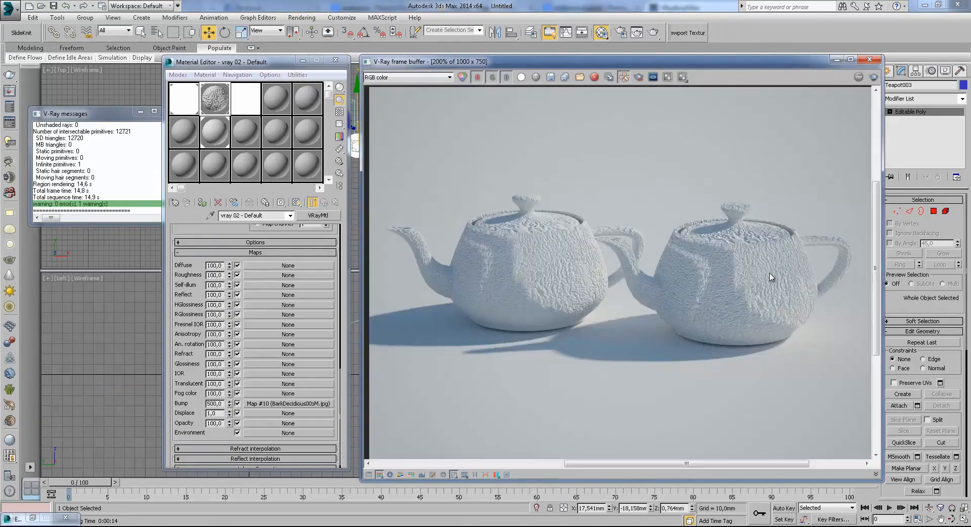
{"action": "scroll", "coordinate": [774, 281], "scroll_direction": "up", "scroll_amount": 1}
{"action": "scroll", "coordinate": [703, 310], "scroll_direction": "down", "scroll_amount": 2}
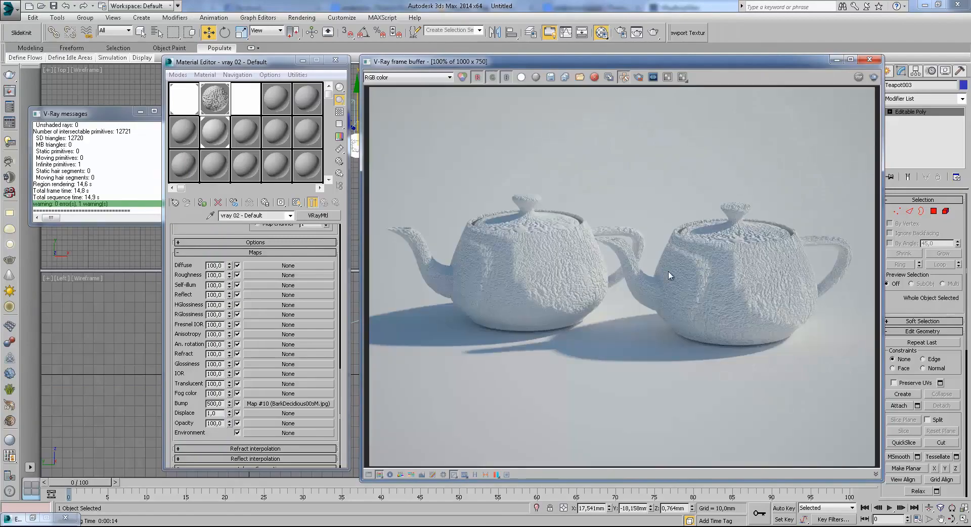
{"action": "scroll", "coordinate": [669, 271], "scroll_direction": "up", "scroll_amount": 1}
{"action": "scroll", "coordinate": [714, 250], "scroll_direction": "down", "scroll_amount": 1}
{"action": "left_click", "coordinate": [870, 60]}
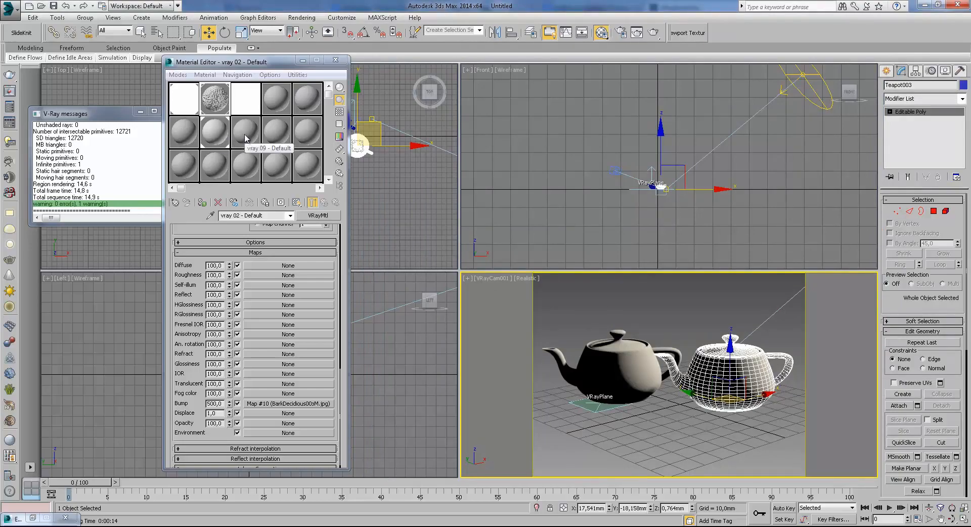
- Clear the bump maps from the vray 02 - Default and vray 02 - Default8 materials
{"action": "right_click", "coordinate": [264, 408]}
{"action": "left_click", "coordinate": [283, 435]}
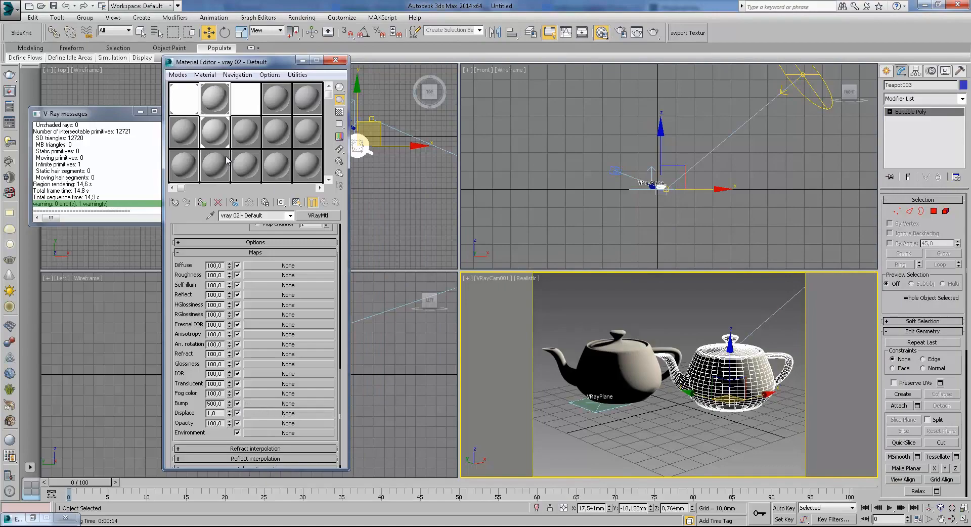
{"action": "left_click", "coordinate": [223, 134]}
{"action": "left_click", "coordinate": [324, 202]}
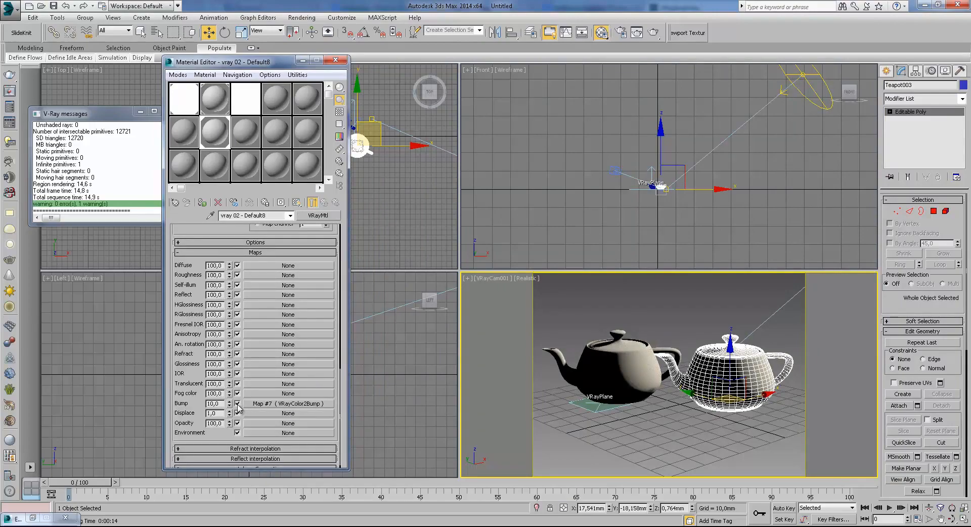
{"action": "right_click", "coordinate": [259, 405]}
{"action": "left_click", "coordinate": [299, 431]}
- Delete the cloned teapot and move the original teapot to about the centre of the camera view
{"action": "key", "text": "Delete"}
{"action": "left_click", "coordinate": [623, 389]}
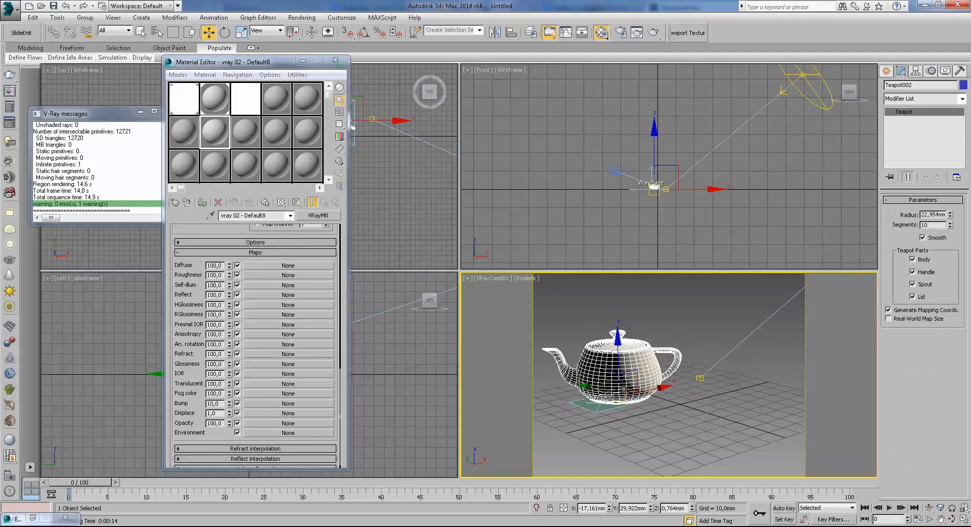
{"action": "left_click_drag", "start_coordinate": [623, 388], "coordinate": [684, 394]}
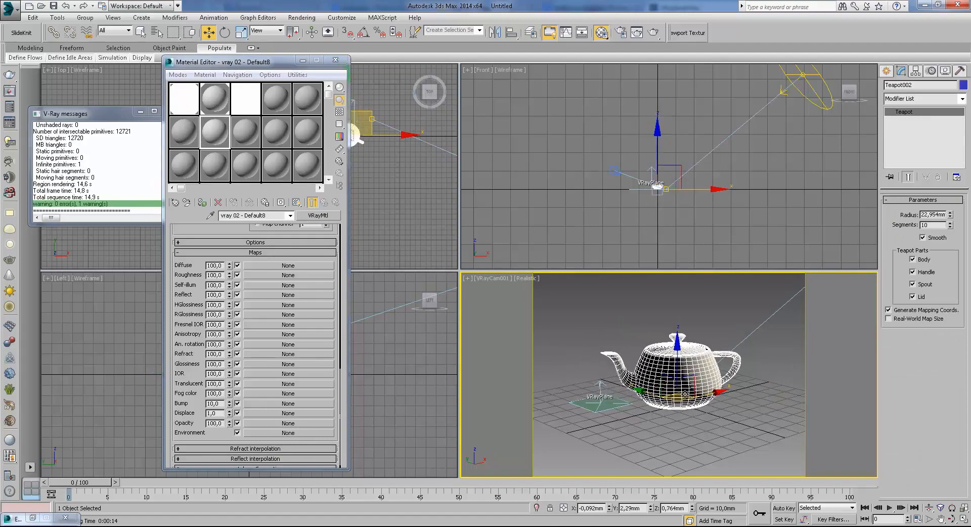
- Assign a VRayCompTex map to the diffuse slot of the vray 02 - Default material
{"action": "left_click", "coordinate": [317, 215]}
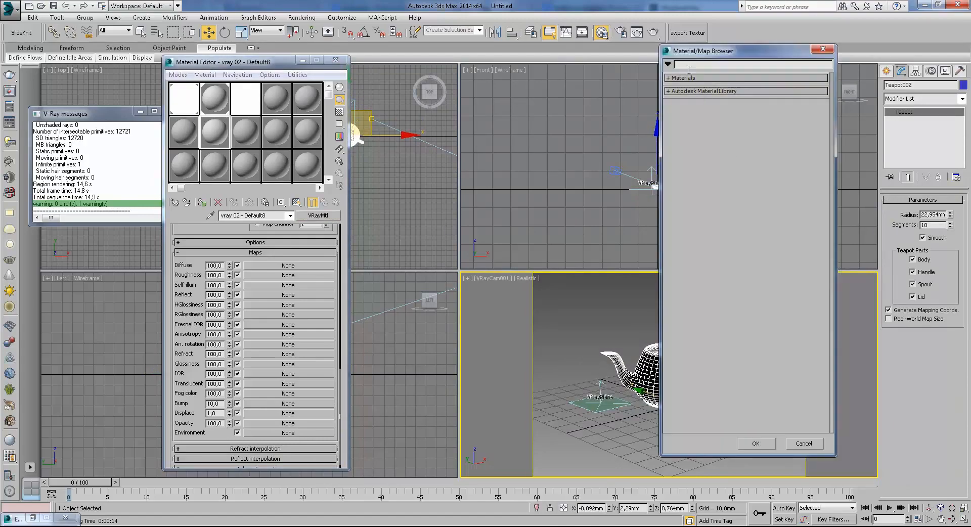
{"action": "left_click", "coordinate": [823, 49]}
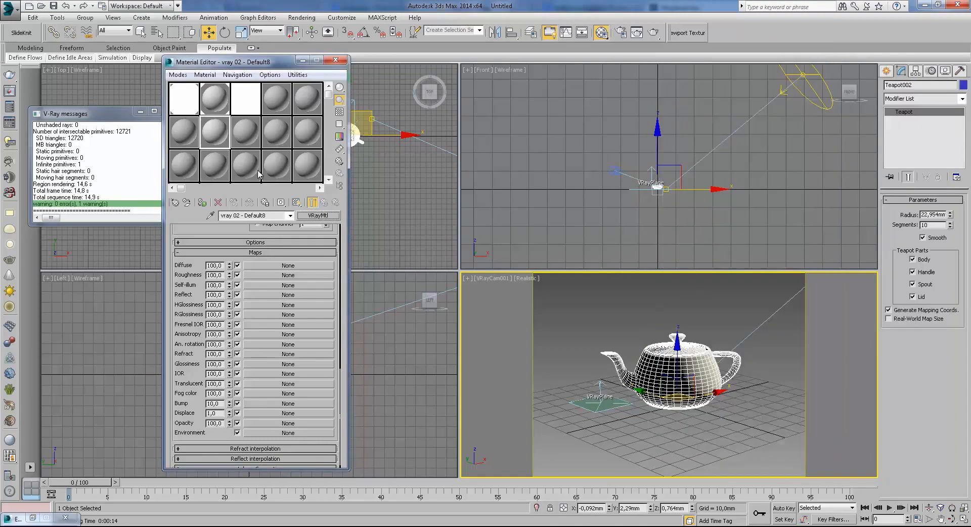
{"action": "left_click", "coordinate": [210, 100]}
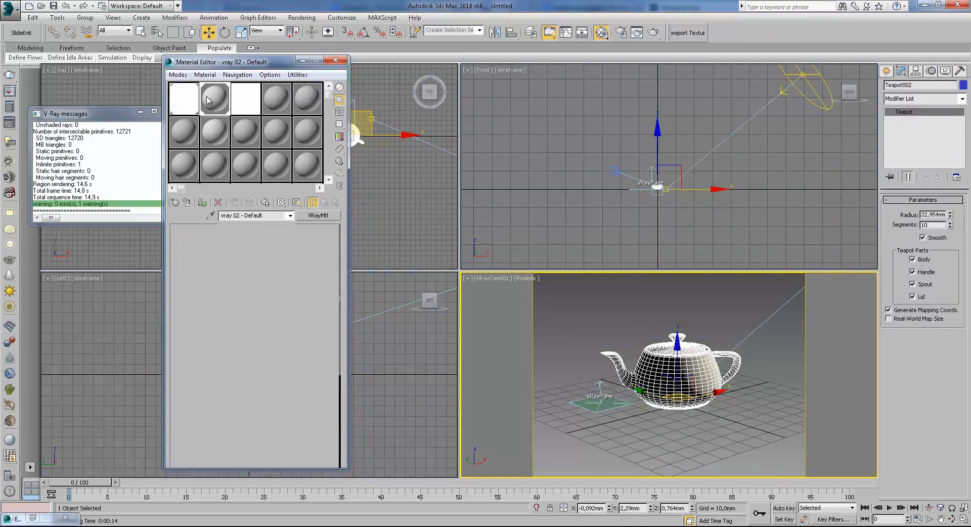
{"action": "left_click", "coordinate": [286, 265]}
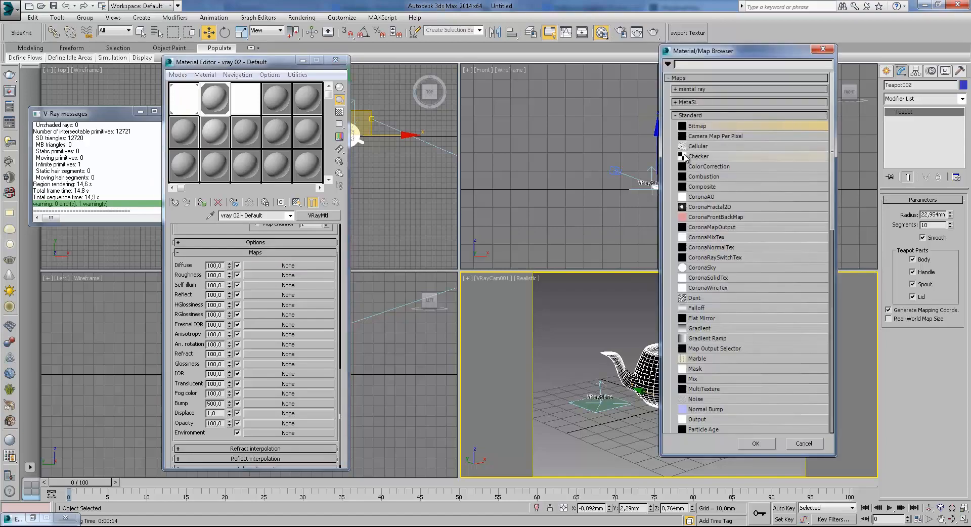
{"action": "scroll", "coordinate": [729, 381], "scroll_direction": "down", "scroll_amount": 10}
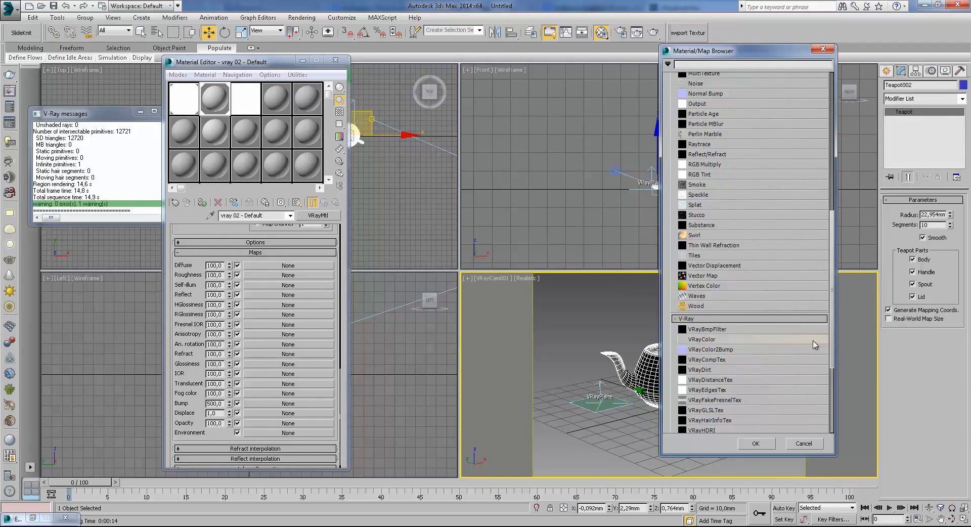
{"action": "left_click_drag", "start_coordinate": [833, 333], "coordinate": [838, 360]}
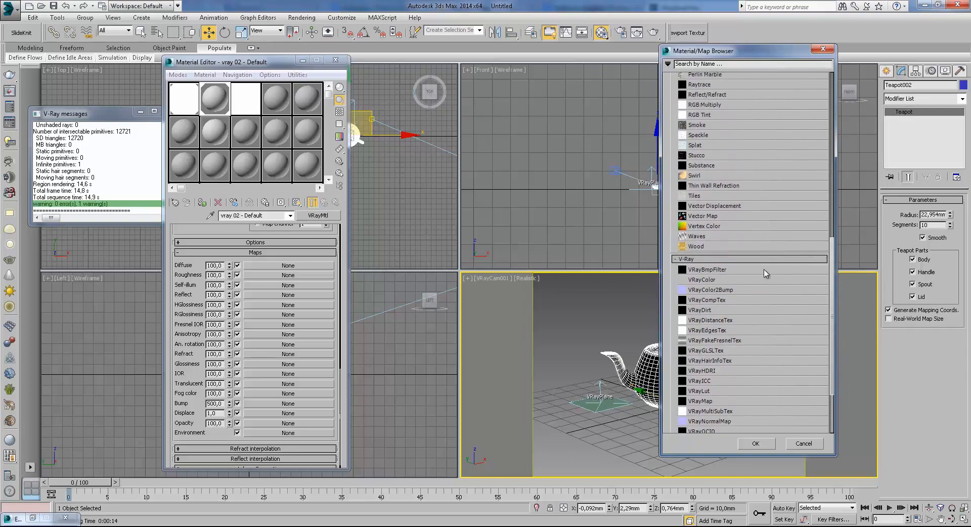
{"action": "double_click", "coordinate": [721, 301]}
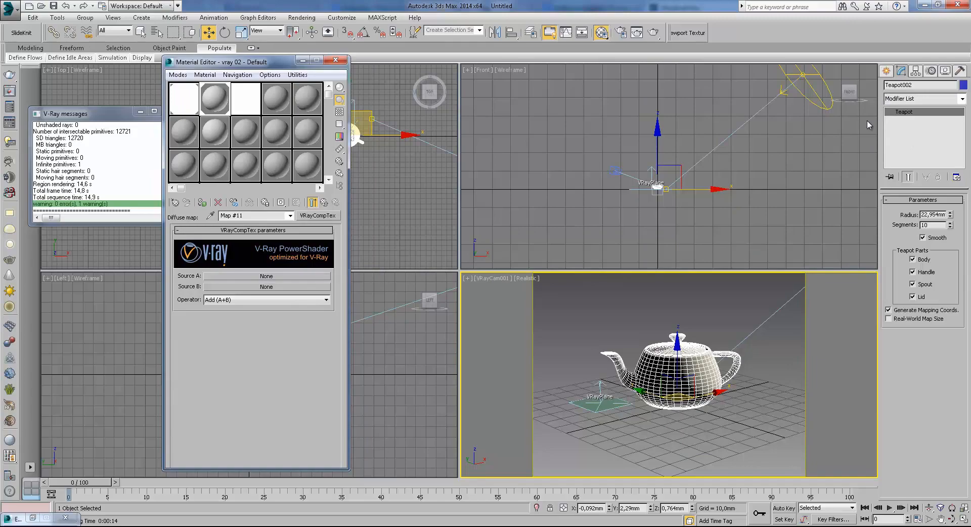
- Delete the teapot and create a box about 65 mm long and 68 mm wide around the VRayPlane in the Top view
{"action": "key", "text": "Delete"}
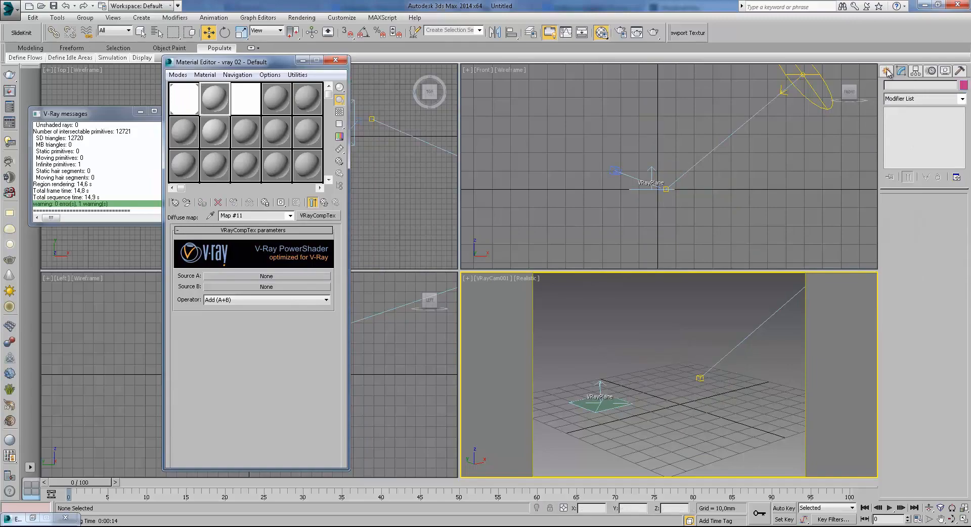
{"action": "left_click", "coordinate": [887, 70]}
{"action": "left_click", "coordinate": [911, 101]}
{"action": "left_click", "coordinate": [903, 108]}
{"action": "left_click", "coordinate": [904, 135]}
{"action": "left_click", "coordinate": [890, 87]}
{"action": "left_click", "coordinate": [911, 102]}
{"action": "left_click", "coordinate": [898, 109]}
{"action": "left_click", "coordinate": [904, 135]}
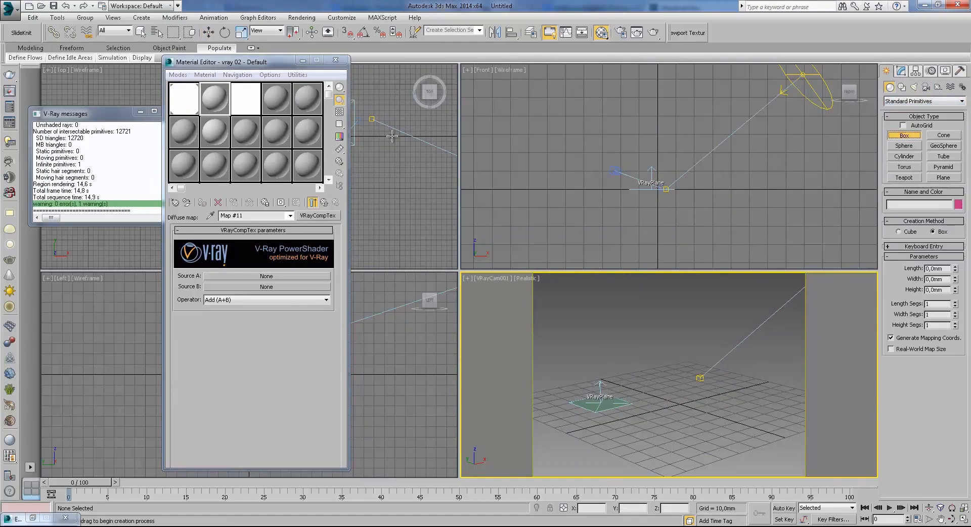
{"action": "left_click", "coordinate": [305, 67]}
{"action": "left_click", "coordinate": [303, 60]}
{"action": "left_click_drag", "start_coordinate": [345, 112], "coordinate": [396, 160]}
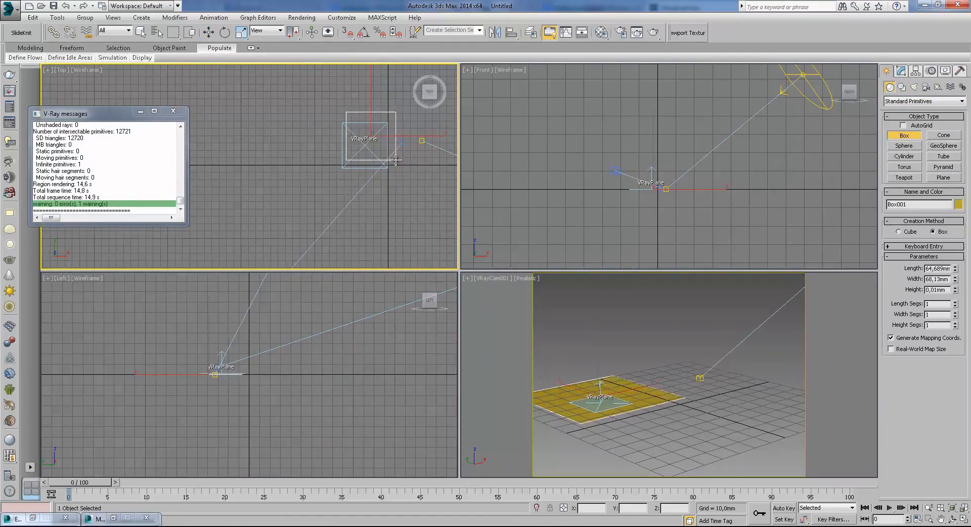
{"action": "left_click", "coordinate": [395, 127]}
{"action": "key", "text": "w"}
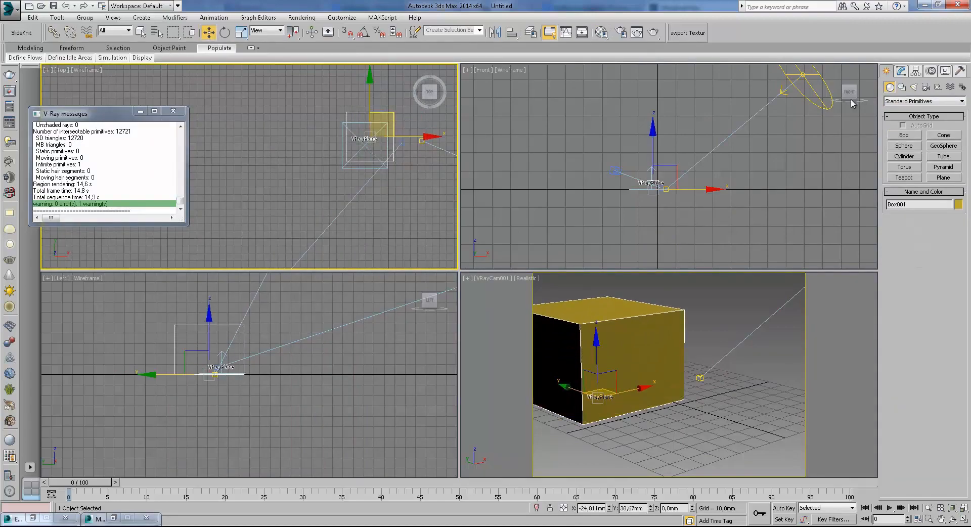
- Create a second box about 52 × 46 × 41 mm, raise it over the first box's corner, and shift both toward the camera view's centre
{"action": "left_click", "coordinate": [904, 135]}
{"action": "left_click_drag", "start_coordinate": [394, 178], "coordinate": [361, 142]}
{"action": "left_click", "coordinate": [432, 188]}
{"action": "key", "text": "w"}
{"action": "left_click_drag", "start_coordinate": [648, 363], "coordinate": [553, 326]}
{"action": "left_click_drag", "start_coordinate": [345, 111], "coordinate": [346, 95]}
{"action": "left_click", "coordinate": [386, 112], "text": "ctrl"}
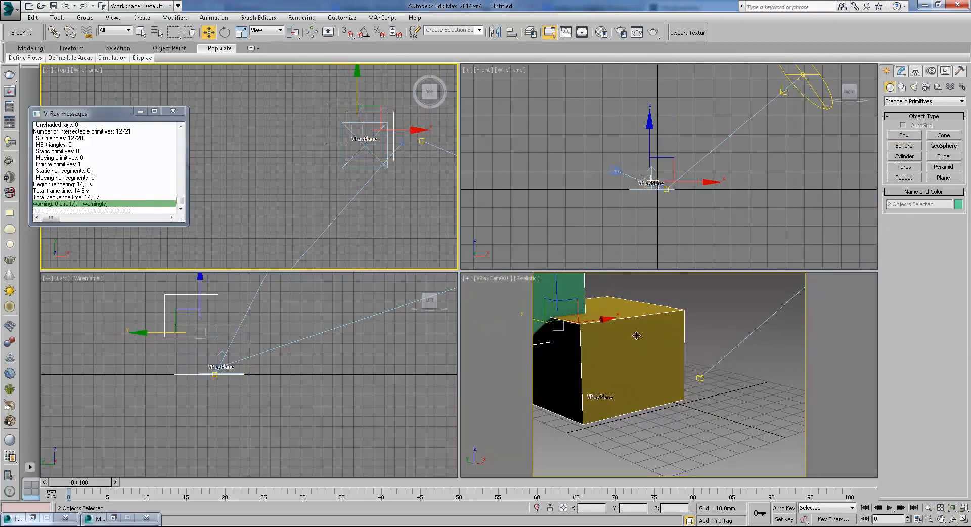
{"action": "left_click_drag", "start_coordinate": [561, 324], "coordinate": [657, 349]}
- Set VRayCam001's zoom factor to 1.594 and correct its vertical tilt with the automatic guess
{"action": "middle_click_drag", "start_coordinate": [311, 263], "coordinate": [342, 210]}
{"action": "middle_click_drag", "start_coordinate": [283, 253], "coordinate": [336, 158]}
{"action": "left_click", "coordinate": [298, 216]}
{"action": "left_click", "coordinate": [903, 70]}
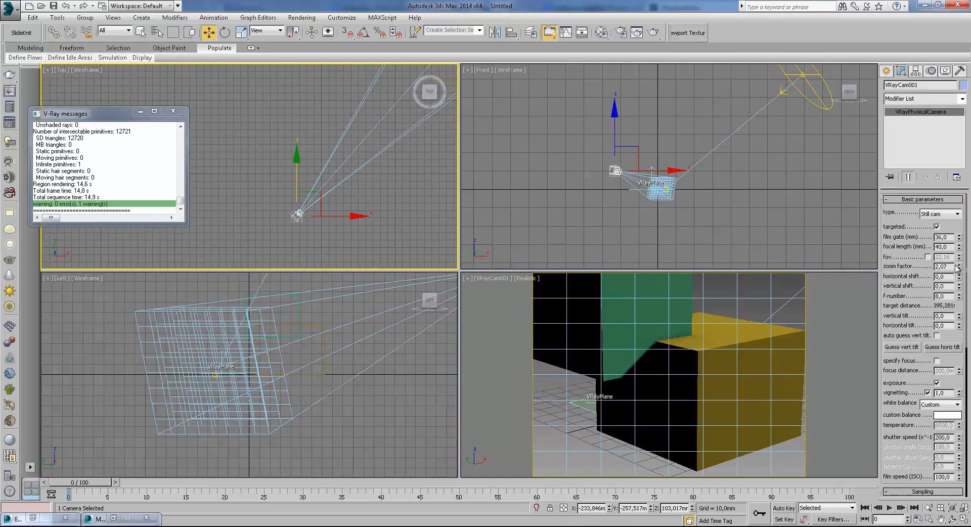
{"action": "left_click_drag", "start_coordinate": [959, 267], "coordinate": [962, 279]}
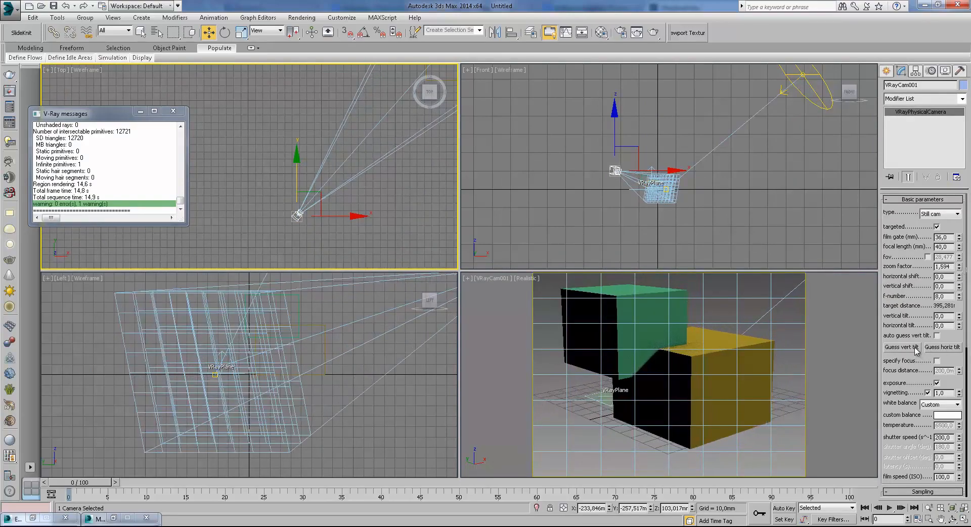
{"action": "left_click", "coordinate": [915, 348]}
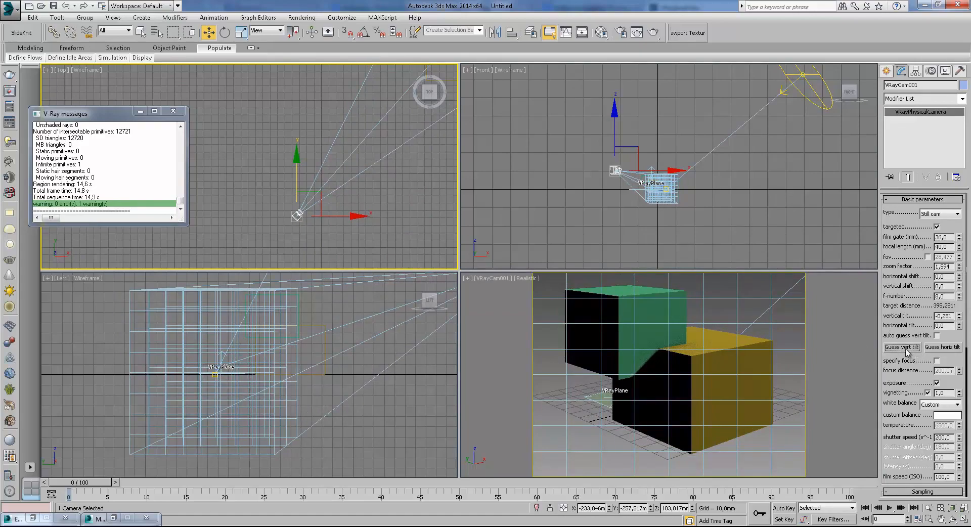
- Maximise the camera view, move the green box slightly down toward the yellow box, and select both boxes
{"action": "left_click", "coordinate": [812, 412]}
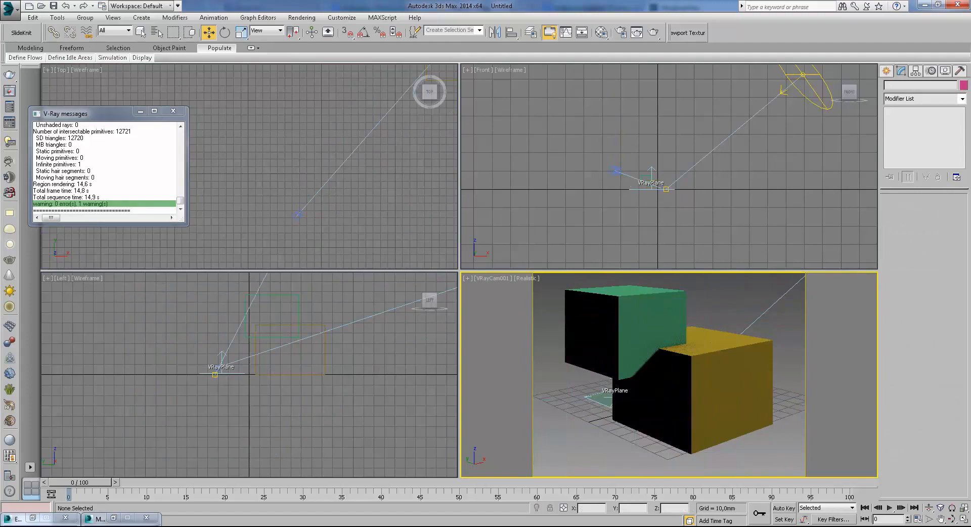
{"action": "key", "text": "alt+w"}
{"action": "left_click", "coordinate": [413, 215]}
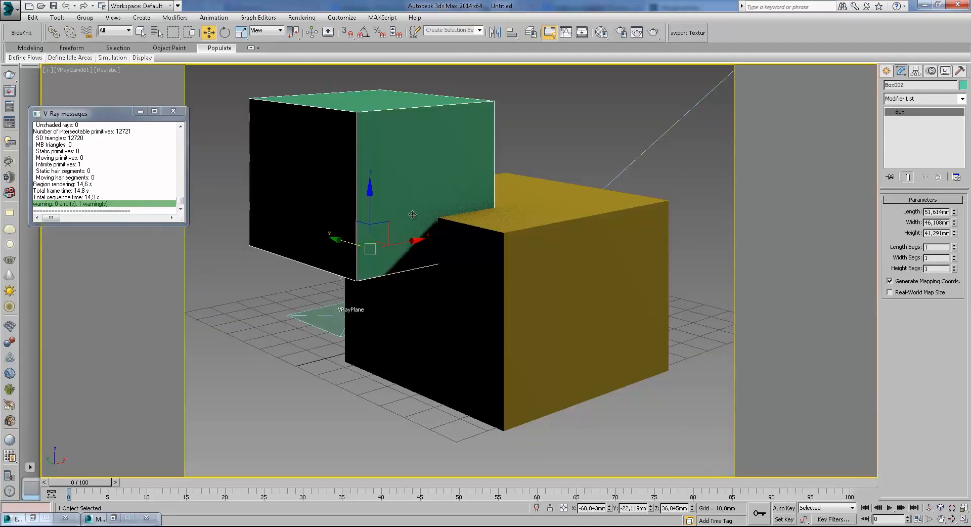
{"action": "left_click_drag", "start_coordinate": [389, 233], "coordinate": [409, 249]}
{"action": "left_click", "coordinate": [532, 235], "text": "ctrl"}
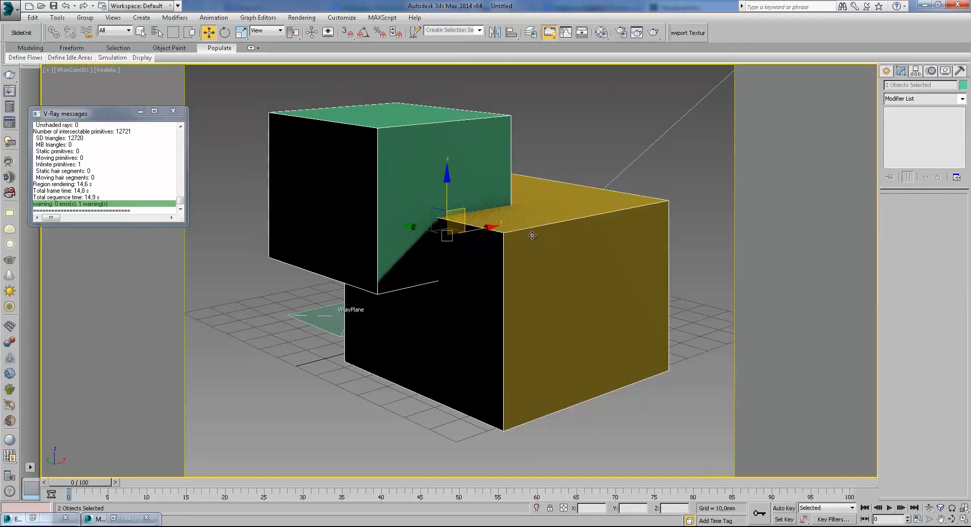
- Set Source A of the VRayCompTex map to VRayDirt and copy that map to Source B as an independent copy
{"action": "left_click", "coordinate": [600, 32]}
{"action": "left_click_drag", "start_coordinate": [242, 65], "coordinate": [743, 67]}
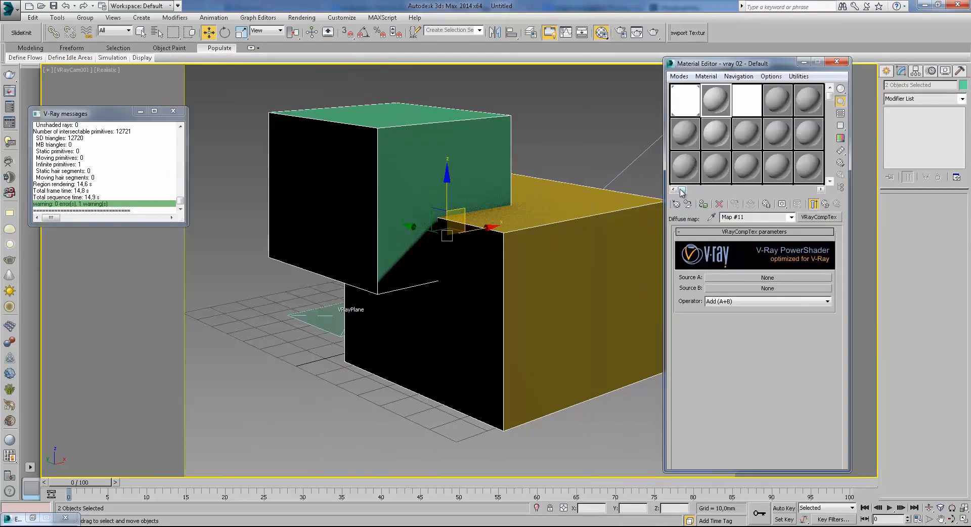
{"action": "left_click", "coordinate": [770, 278]}
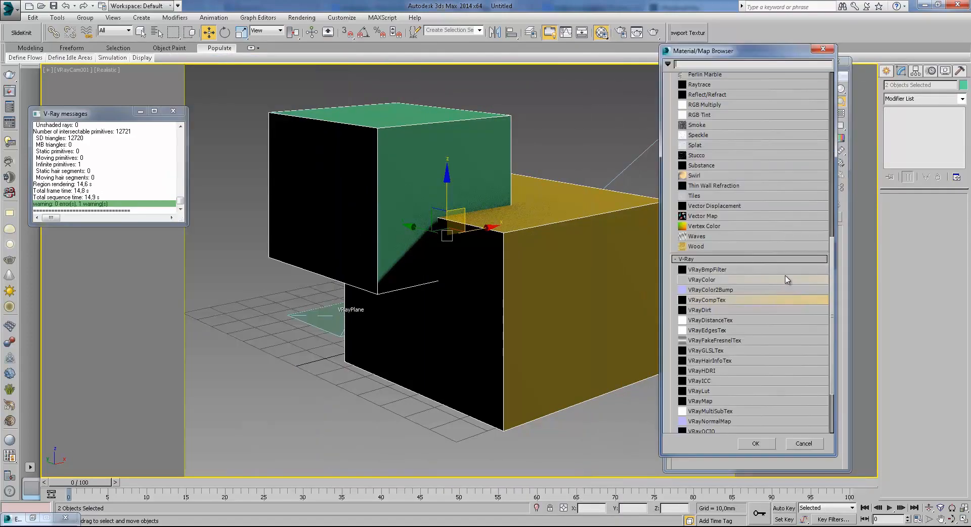
{"action": "double_click", "coordinate": [710, 308]}
{"action": "left_click", "coordinate": [826, 204]}
{"action": "left_click_drag", "start_coordinate": [785, 278], "coordinate": [780, 289]}
{"action": "left_click", "coordinate": [739, 268]}
{"action": "left_click", "coordinate": [743, 298]}
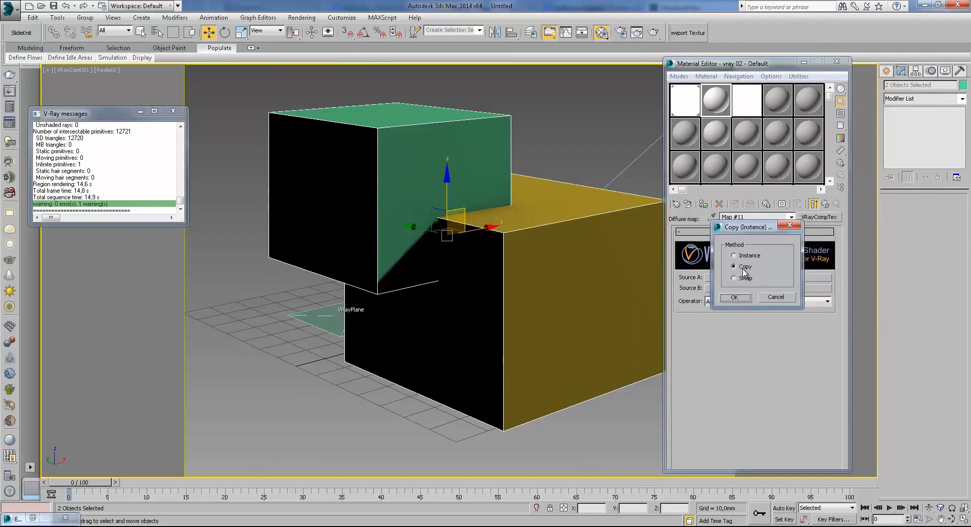
{"action": "left_click", "coordinate": [786, 300]}
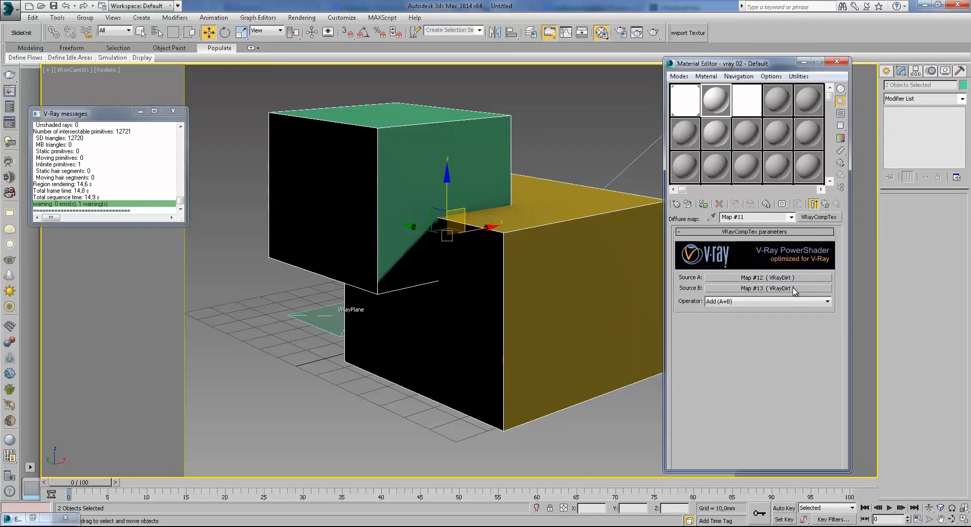
- Illustrate the radius of Source B's VRayDirt map by measuring upward from the yellow box's top edge with a temporary Tape in the Front view
{"action": "left_click", "coordinate": [798, 288]}
{"action": "left_click_drag", "start_coordinate": [825, 244], "coordinate": [759, 245]}
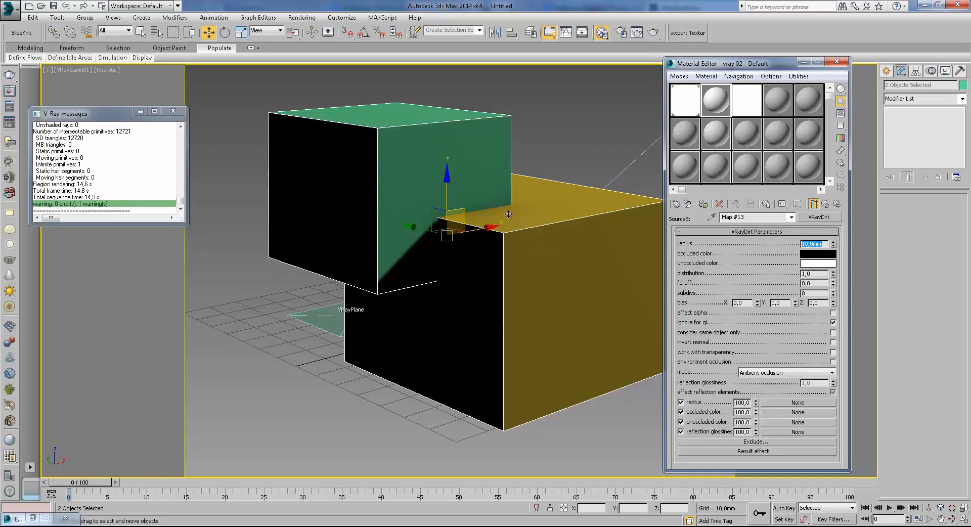
{"action": "left_click", "coordinate": [804, 62]}
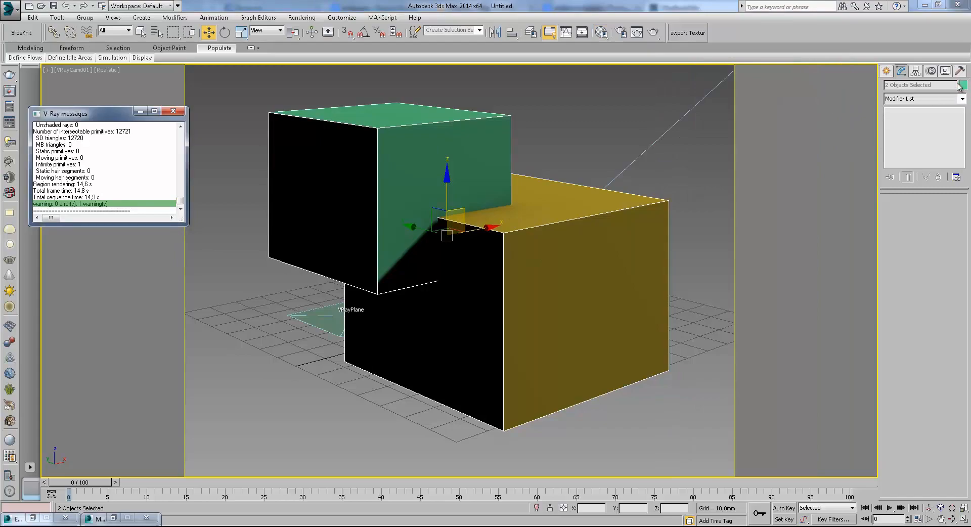
{"action": "left_click", "coordinate": [887, 71]}
{"action": "key", "text": "f"}
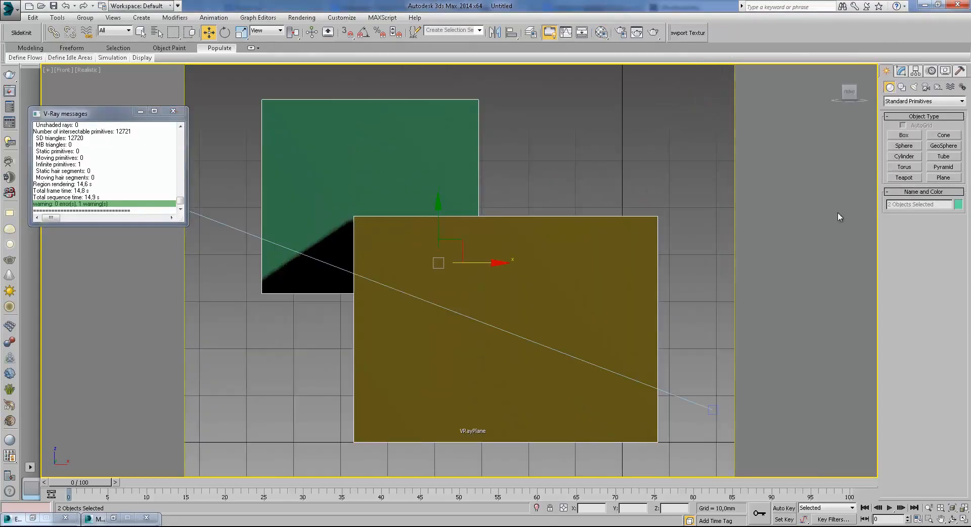
{"action": "left_click", "coordinate": [938, 87]}
{"action": "left_click", "coordinate": [943, 167]}
{"action": "key", "text": "F3"}
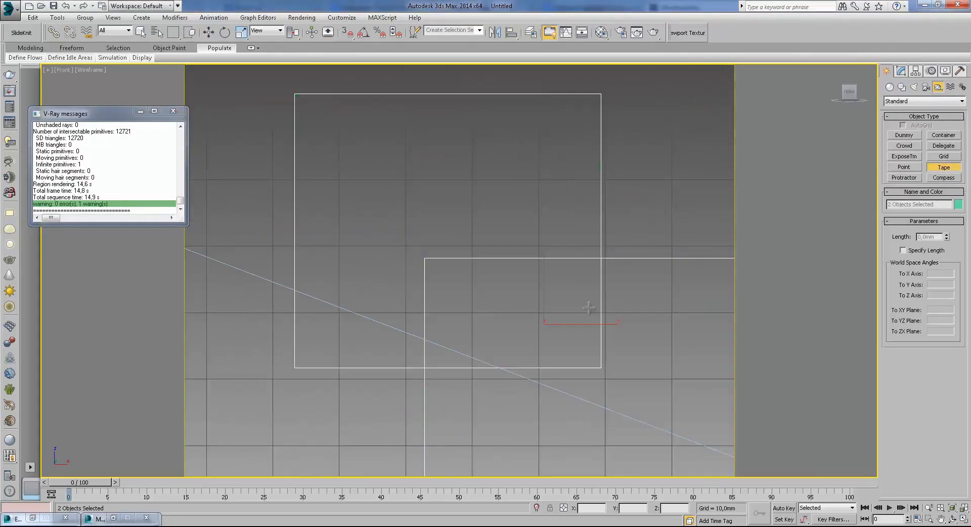
{"action": "left_click_drag", "start_coordinate": [547, 257], "coordinate": [549, 206]}
{"action": "key", "text": "Delete"}
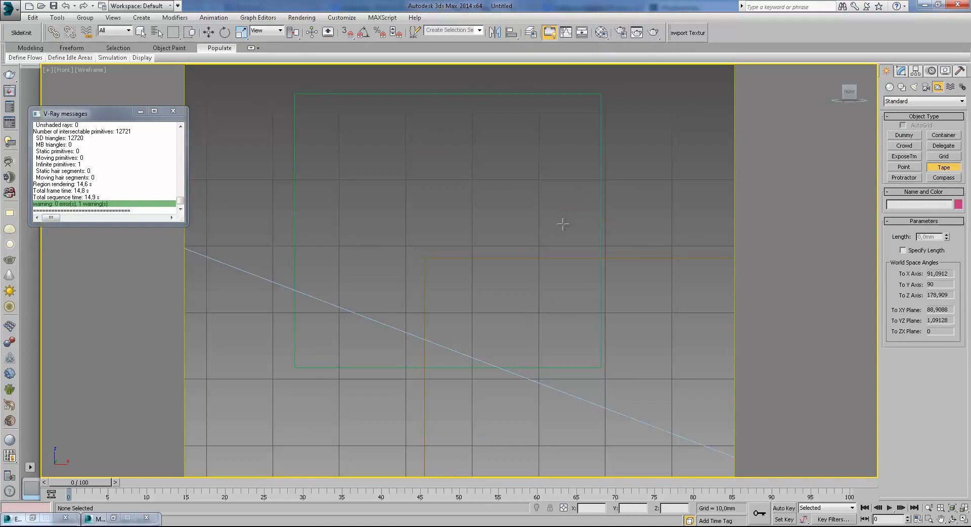
{"action": "key", "text": "c"}
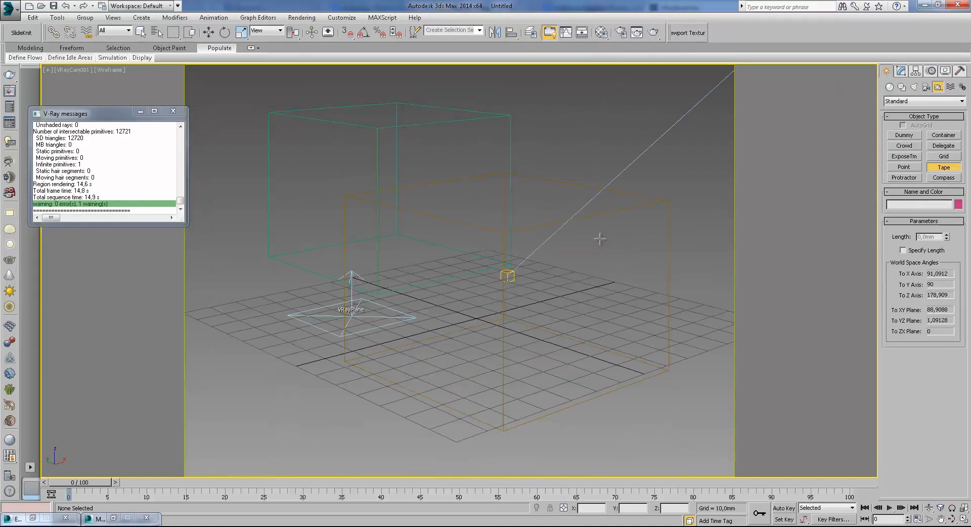
{"action": "key", "text": "F3"}
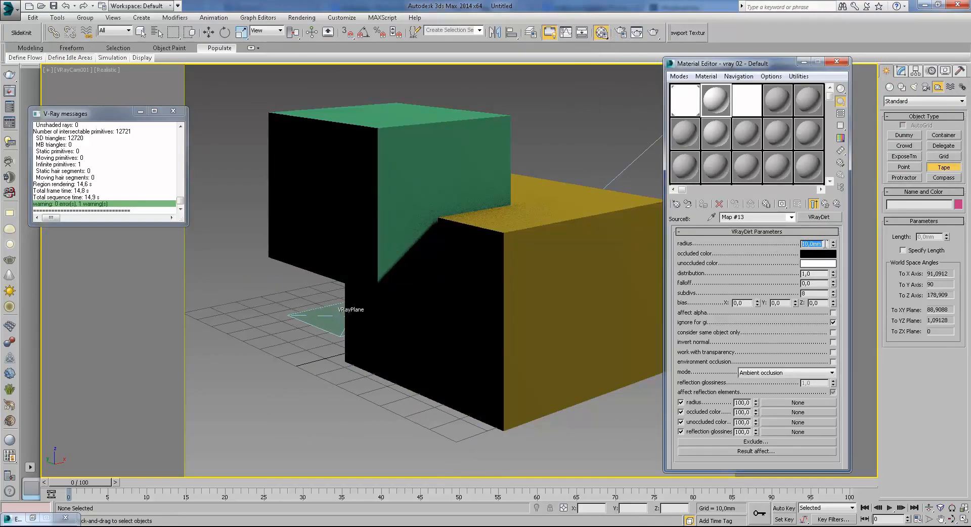
- Compare the VRayDirt parameters of Source A and Source B in the composite map
{"action": "left_click", "coordinate": [830, 206]}
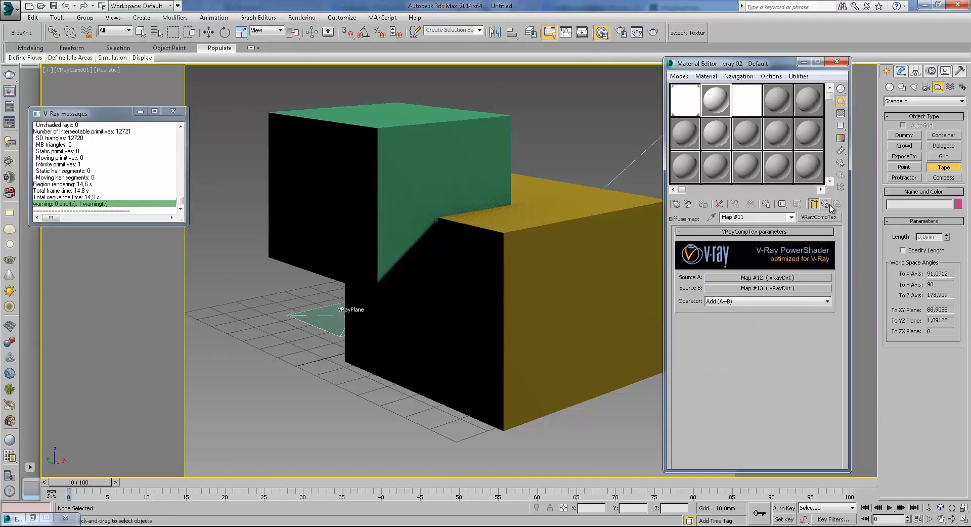
{"action": "left_click", "coordinate": [788, 278]}
{"action": "left_click", "coordinate": [826, 203]}
{"action": "left_click", "coordinate": [787, 278]}
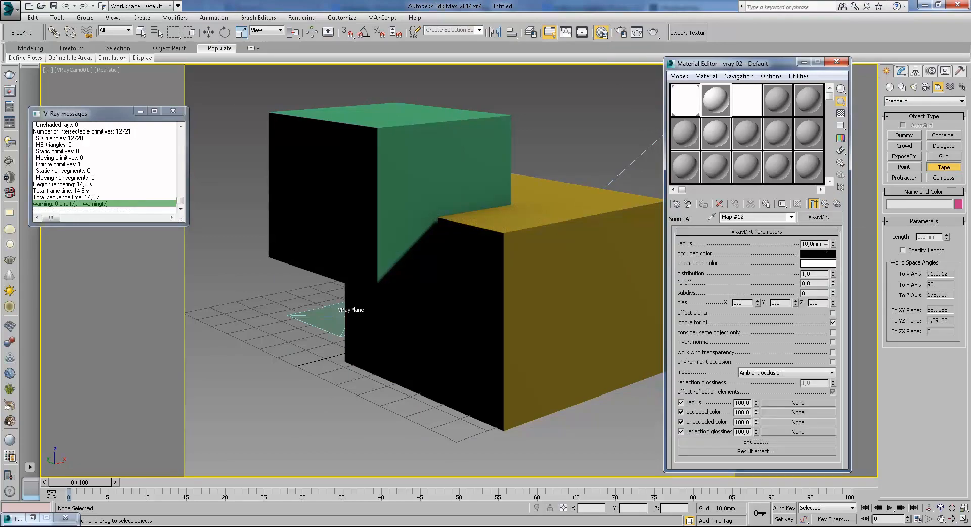
{"action": "left_click", "coordinate": [827, 204]}
{"action": "left_click", "coordinate": [801, 288]}
{"action": "left_click", "coordinate": [827, 204]}
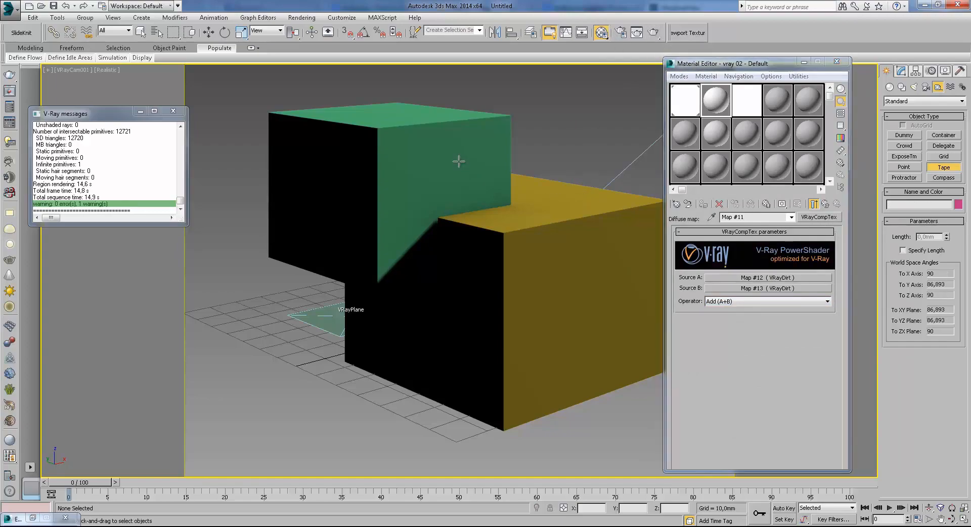
- Assign the vray 02 - Default material to both boxes and render the camera view
{"action": "left_click", "coordinate": [208, 32]}
{"action": "left_click", "coordinate": [435, 167]}
{"action": "left_click", "coordinate": [634, 196], "text": "ctrl"}
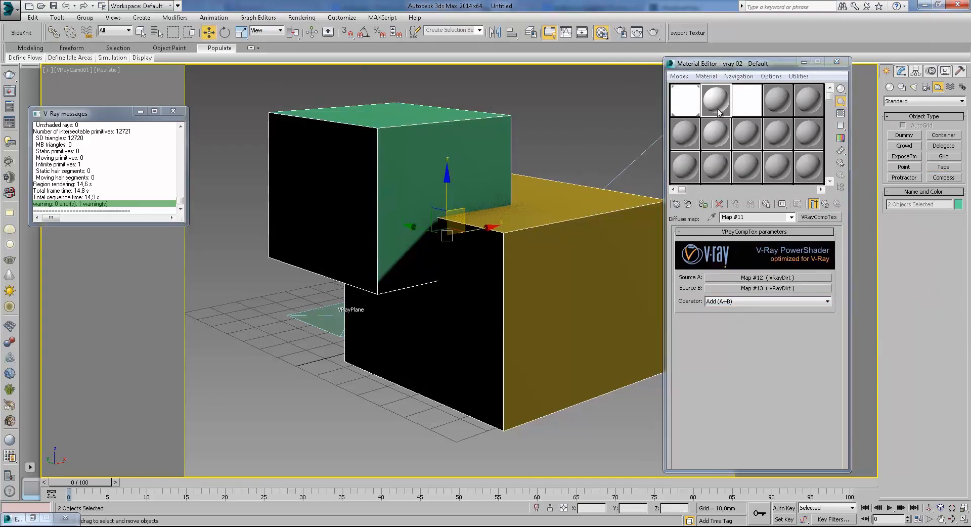
{"action": "left_click", "coordinate": [703, 204]}
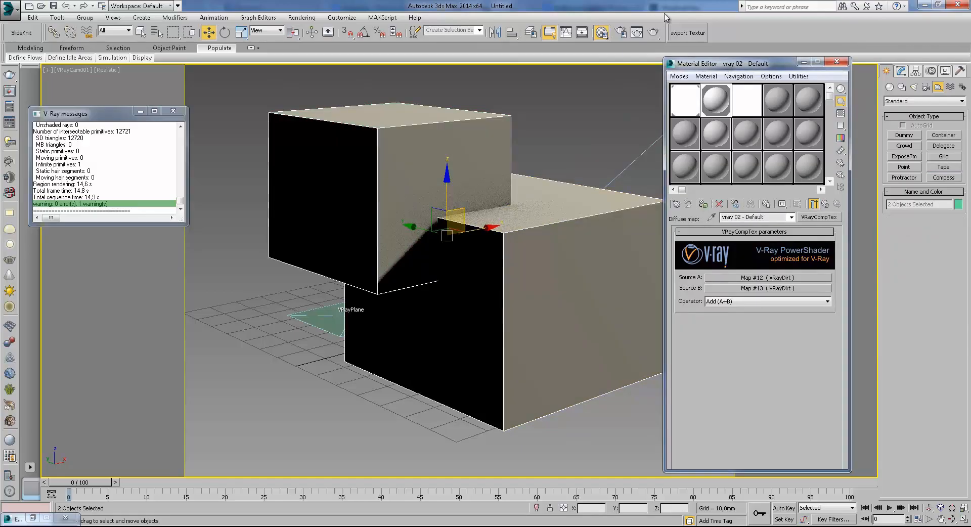
{"action": "left_click", "coordinate": [658, 35]}
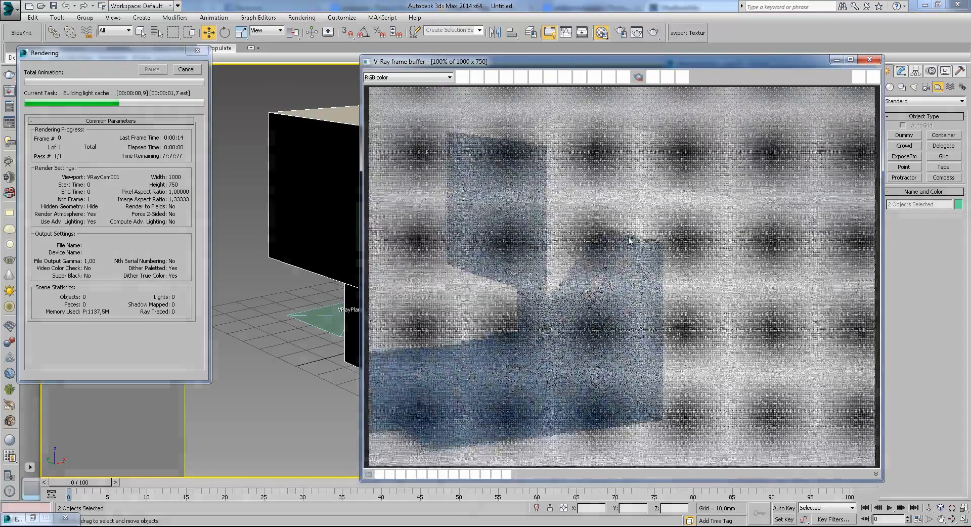
- Examine the Add (A+B) render up close along the edges where the two boxes meet
{"action": "scroll", "coordinate": [627, 233], "scroll_direction": "up", "scroll_amount": 3}
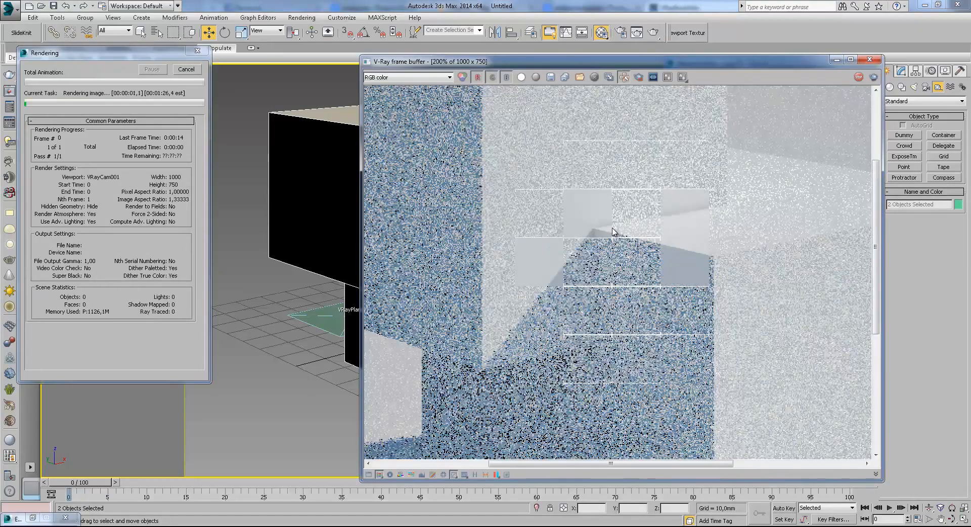
{"action": "scroll", "coordinate": [657, 223], "scroll_direction": "down", "scroll_amount": 2}
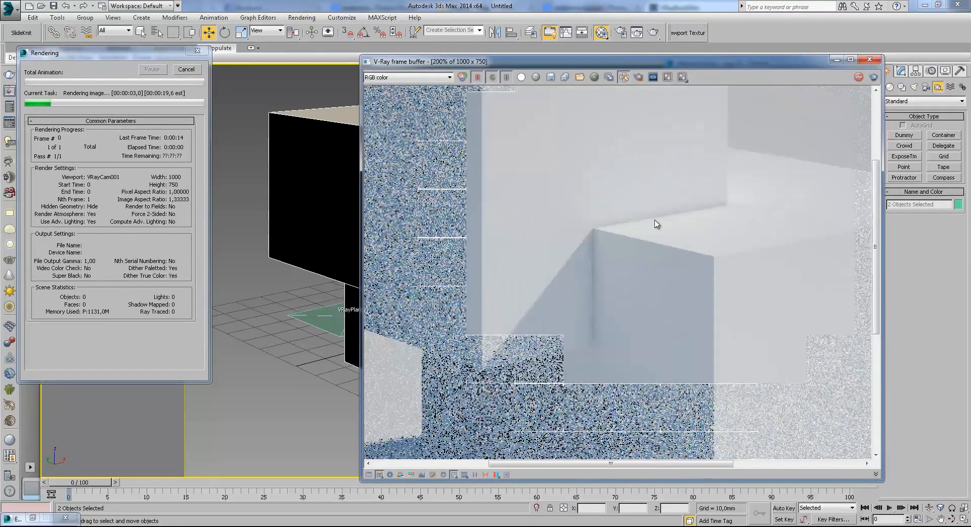
{"action": "left_click_drag", "start_coordinate": [429, 61], "coordinate": [346, 74]}
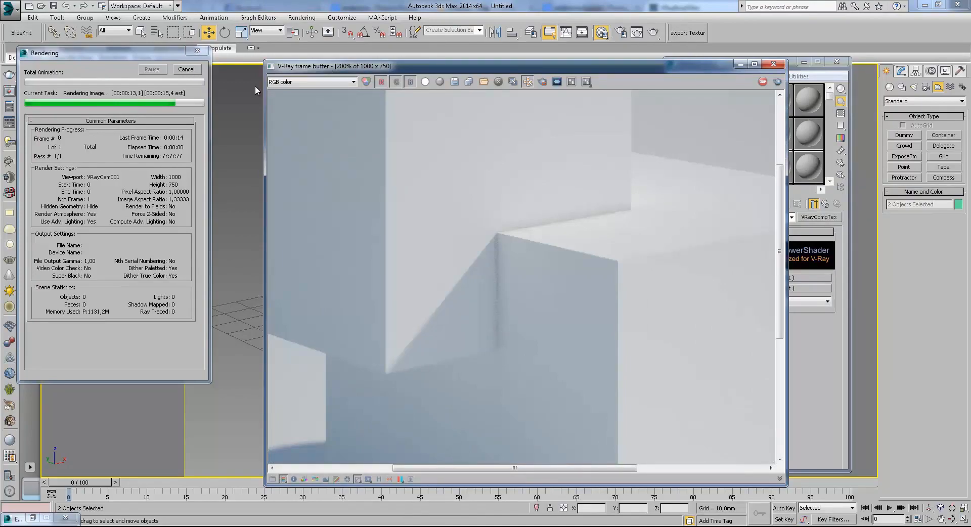
{"action": "scroll", "coordinate": [508, 225], "scroll_direction": "up", "scroll_amount": 1}
{"action": "left_click_drag", "start_coordinate": [378, 66], "coordinate": [326, 74]}
{"action": "left_click_drag", "start_coordinate": [573, 75], "coordinate": [597, 67]}
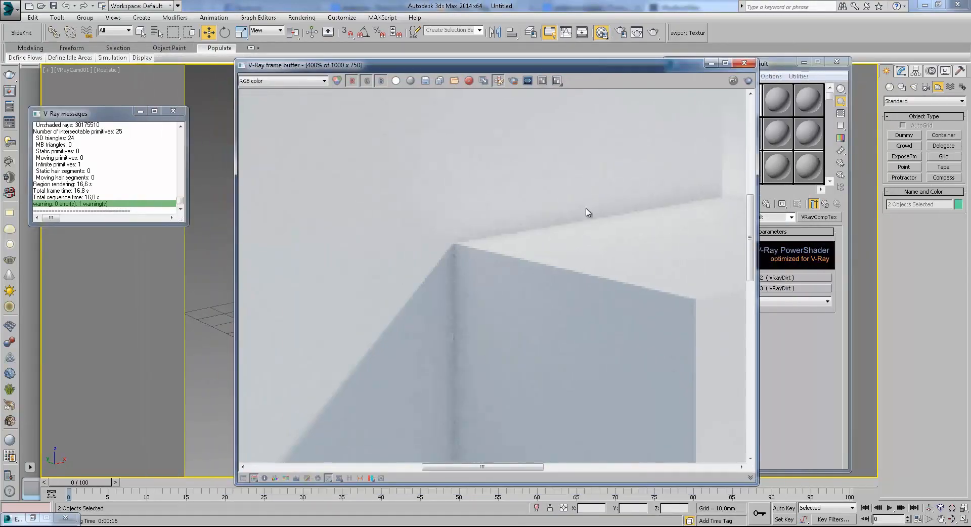
{"action": "scroll", "coordinate": [531, 234], "scroll_direction": "down", "scroll_amount": 2}
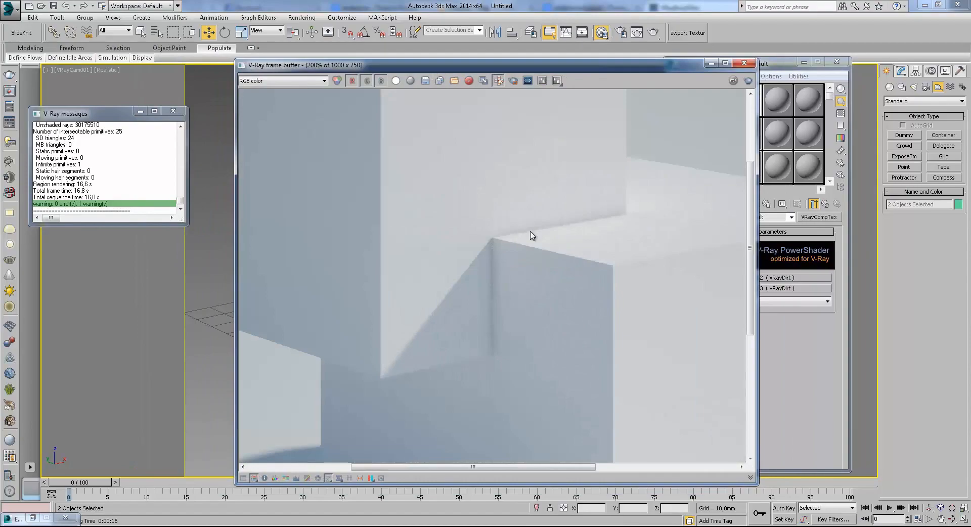
{"action": "scroll", "coordinate": [523, 241], "scroll_direction": "up", "scroll_amount": 1}
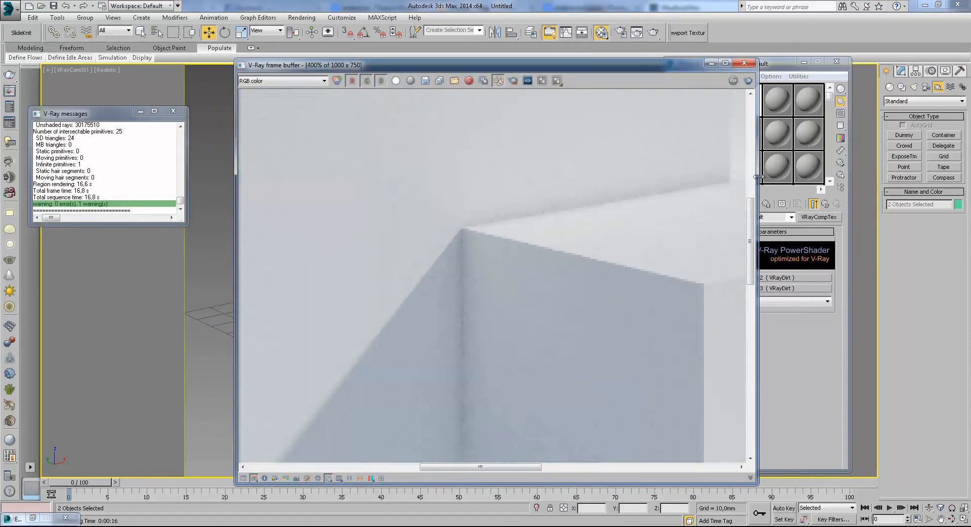
{"action": "middle_click_drag", "start_coordinate": [438, 262], "coordinate": [400, 270]}
{"action": "scroll", "coordinate": [399, 269], "scroll_direction": "down", "scroll_amount": 1}
{"action": "scroll", "coordinate": [465, 251], "scroll_direction": "up", "scroll_amount": 2}
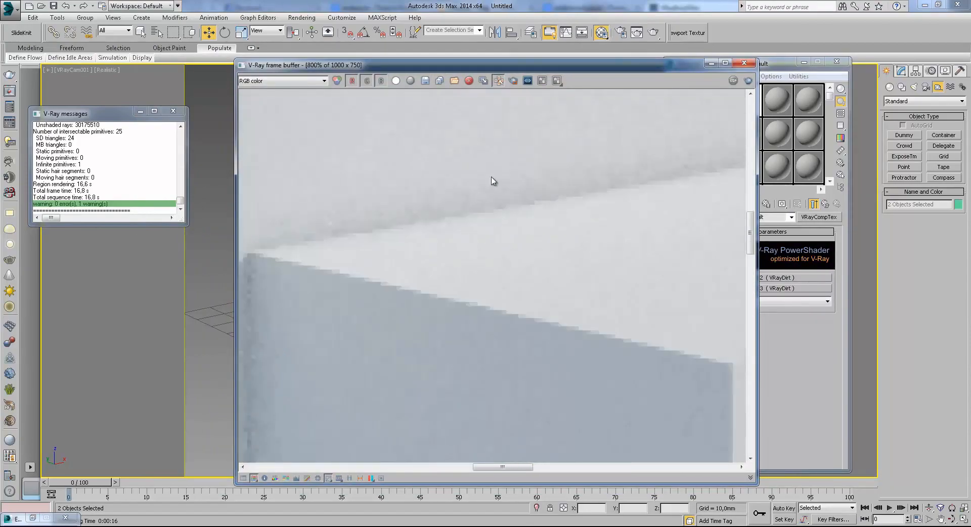
{"action": "scroll", "coordinate": [509, 256], "scroll_direction": "down", "scroll_amount": 1}
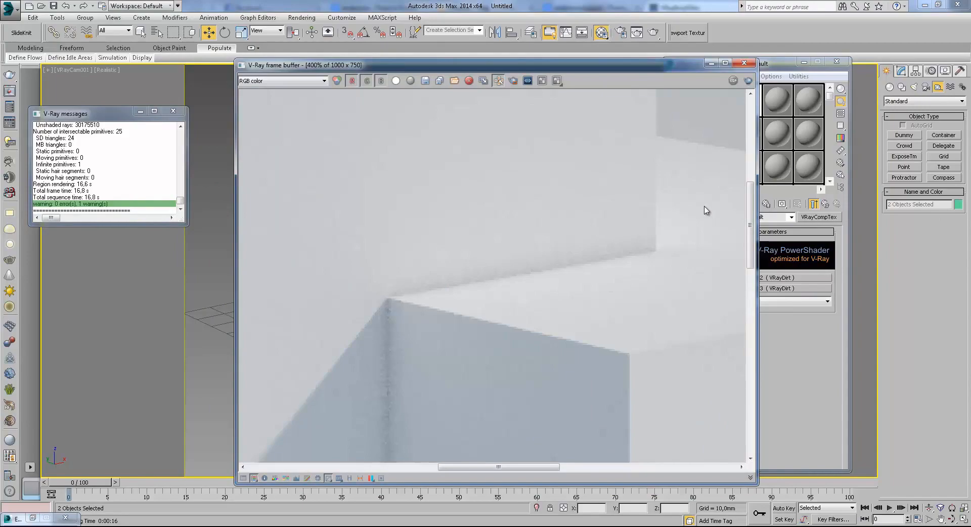
- Set the VRayCompTex operator to Subtract (A-B) and render the camera view again
{"action": "left_click_drag", "start_coordinate": [650, 74], "coordinate": [553, 74]}
{"action": "left_click", "coordinate": [774, 278]}
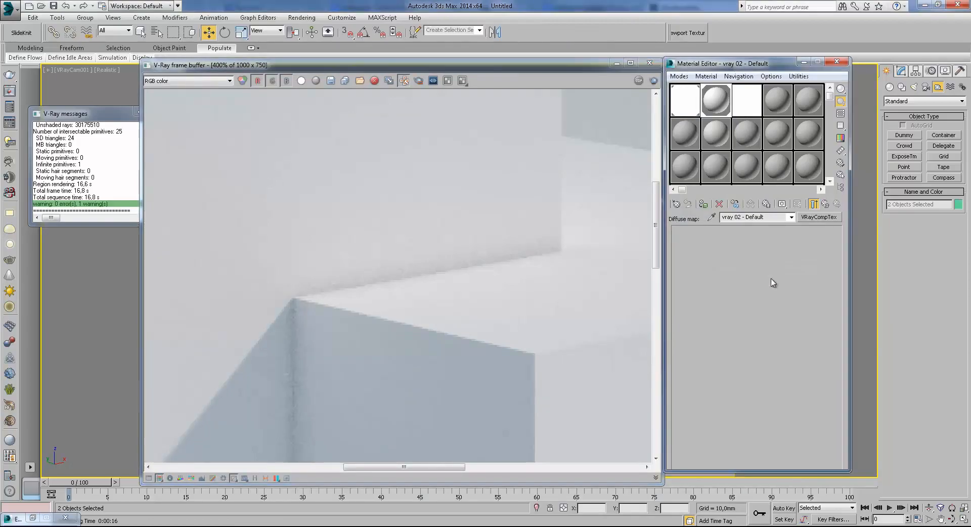
{"action": "left_click", "coordinate": [826, 204]}
{"action": "left_click", "coordinate": [754, 302]}
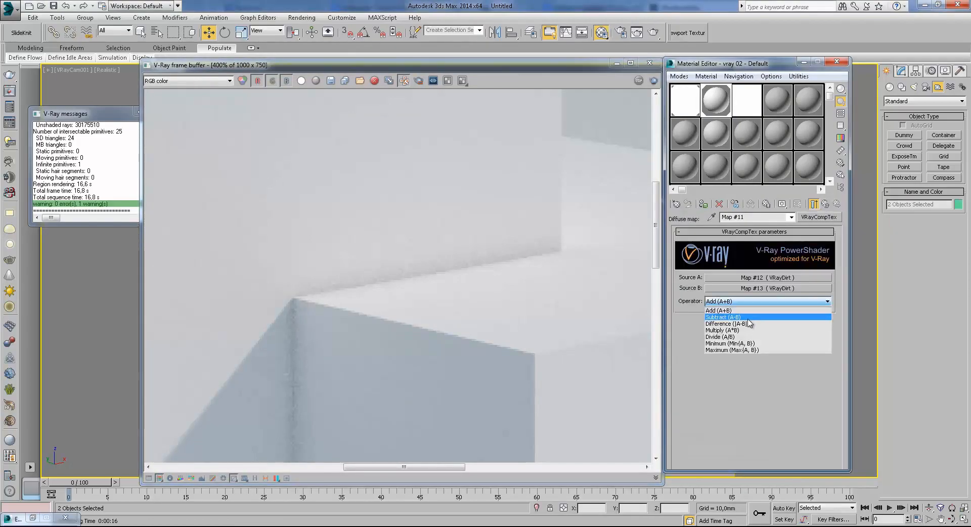
{"action": "left_click", "coordinate": [753, 313]}
{"action": "left_click", "coordinate": [654, 32]}
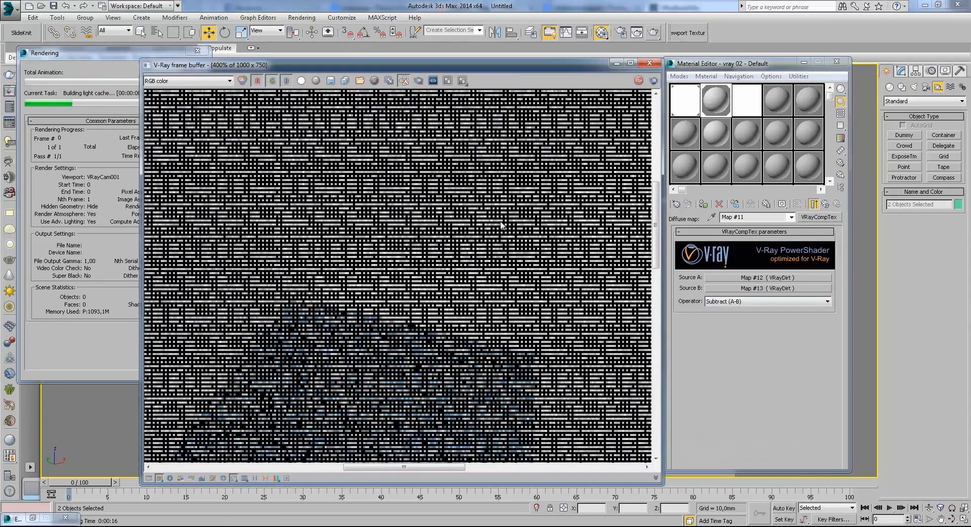
- Examine the Subtract (A-B) render around the boxes' contact edges, both up close and as a whole
{"action": "scroll", "coordinate": [469, 258], "scroll_direction": "down", "scroll_amount": 1}
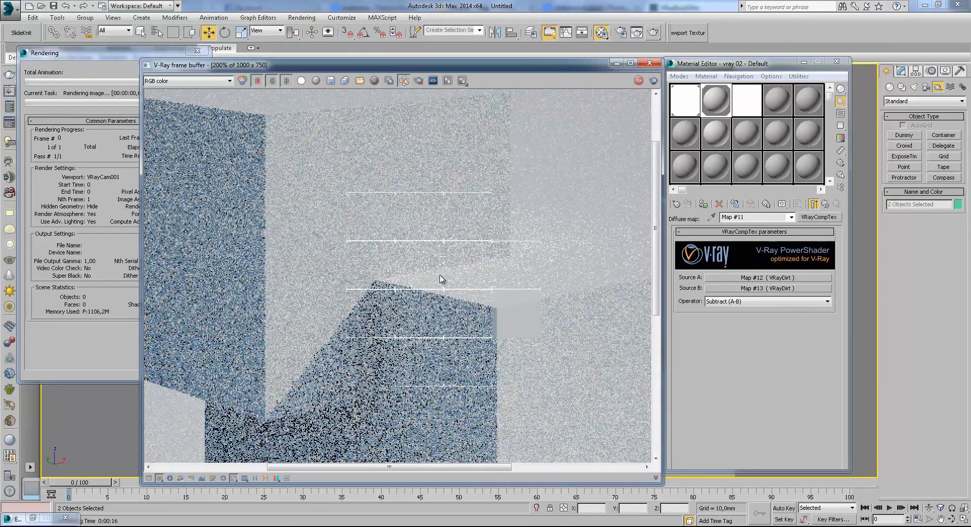
{"action": "scroll", "coordinate": [442, 278], "scroll_direction": "up", "scroll_amount": 1}
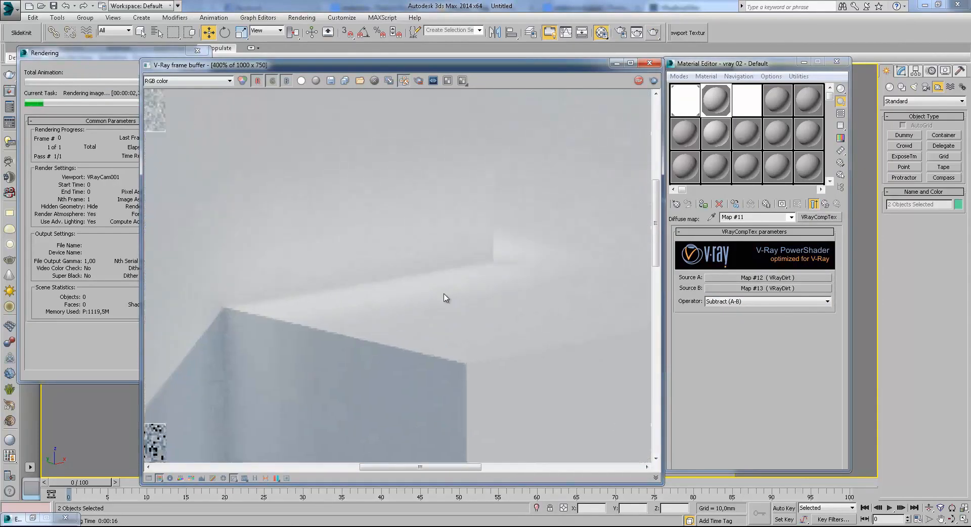
{"action": "scroll", "coordinate": [444, 297], "scroll_direction": "down", "scroll_amount": 2}
{"action": "scroll", "coordinate": [405, 310], "scroll_direction": "up", "scroll_amount": 1}
{"action": "middle_click_drag", "start_coordinate": [380, 307], "coordinate": [472, 247]}
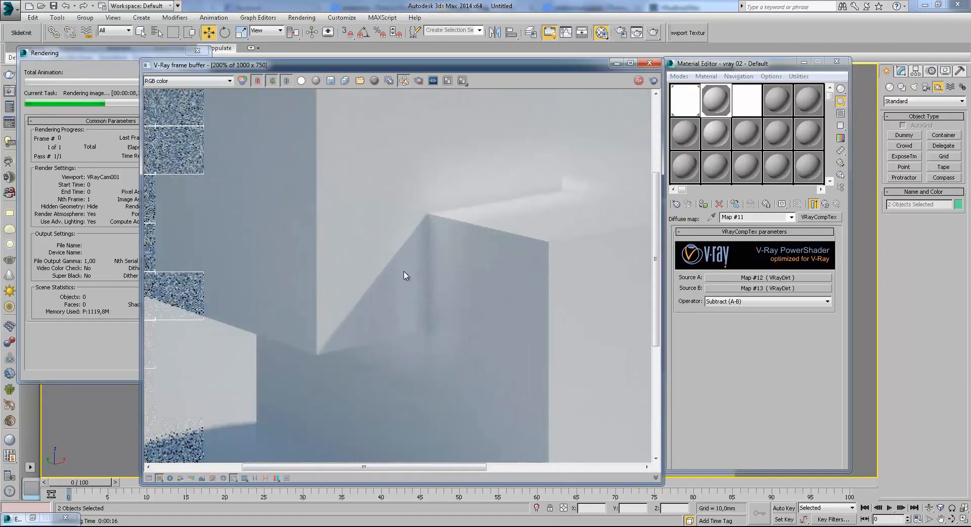
{"action": "scroll", "coordinate": [394, 339], "scroll_direction": "down", "scroll_amount": 1}
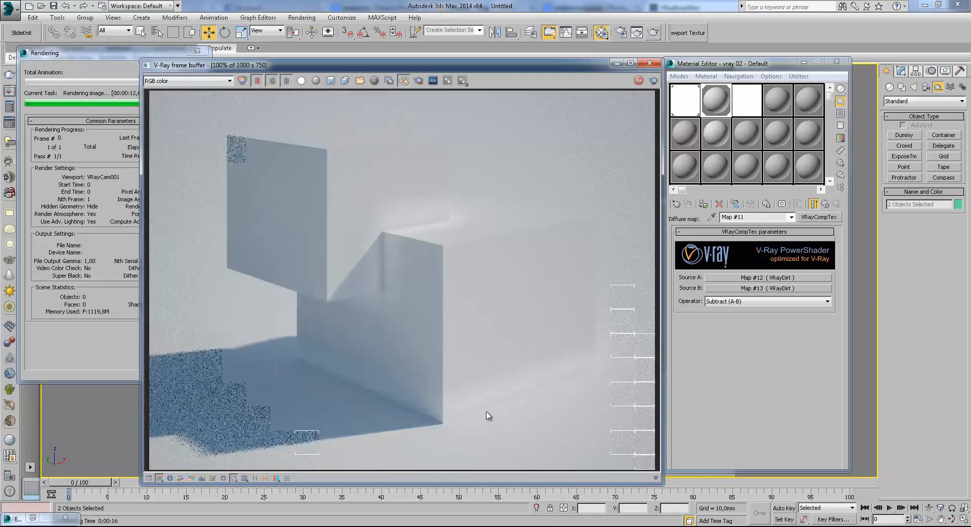
- Examine the Subtract (A-B) render up close along the edges where the two boxes meet
{"action": "scroll", "coordinate": [488, 412], "scroll_direction": "up", "scroll_amount": 1}
{"action": "scroll", "coordinate": [440, 411], "scroll_direction": "down", "scroll_amount": 1}
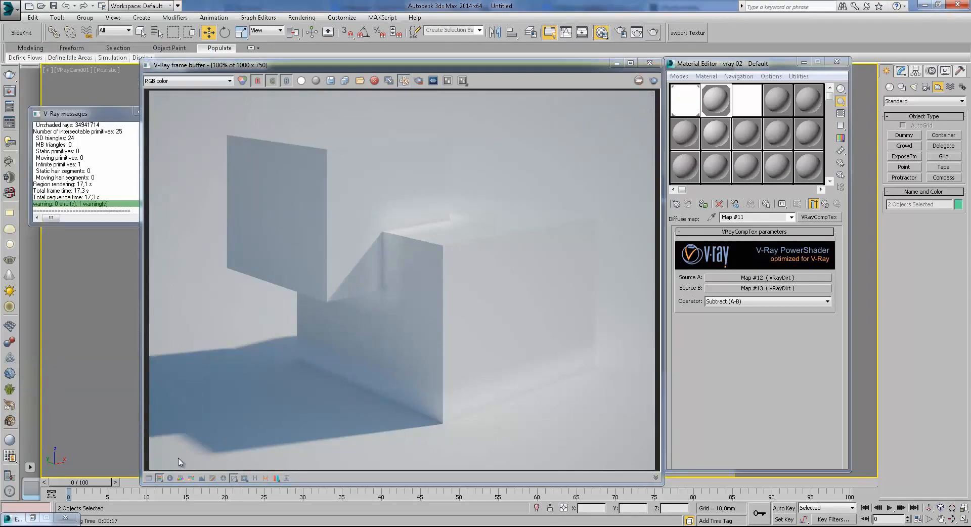
{"action": "left_click", "coordinate": [617, 66]}
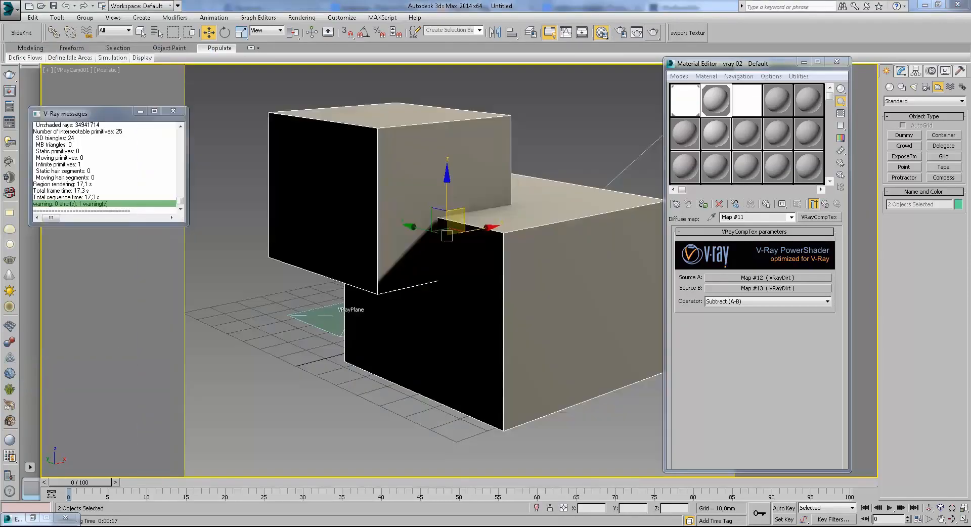
{"action": "scroll", "coordinate": [400, 269], "scroll_direction": "up", "scroll_amount": 1}
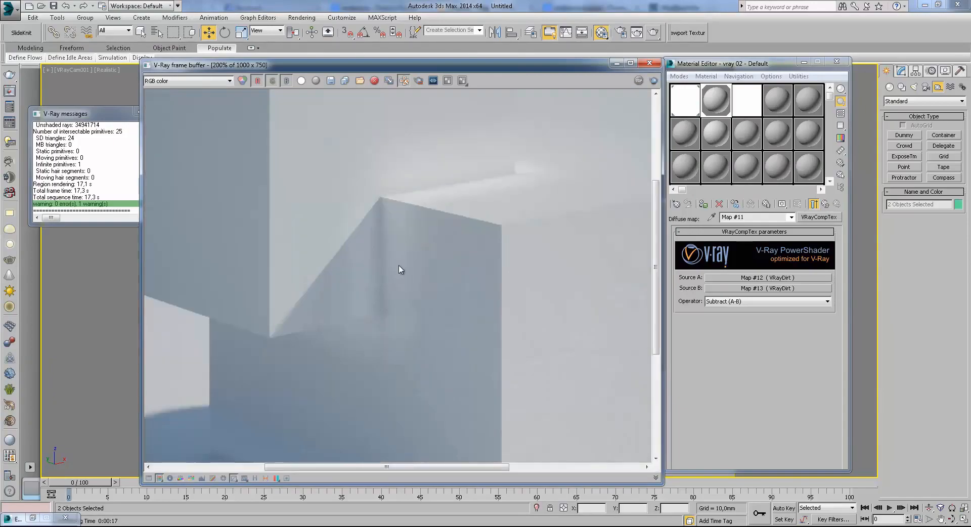
{"action": "scroll", "coordinate": [399, 314], "scroll_direction": "down", "scroll_amount": 1}
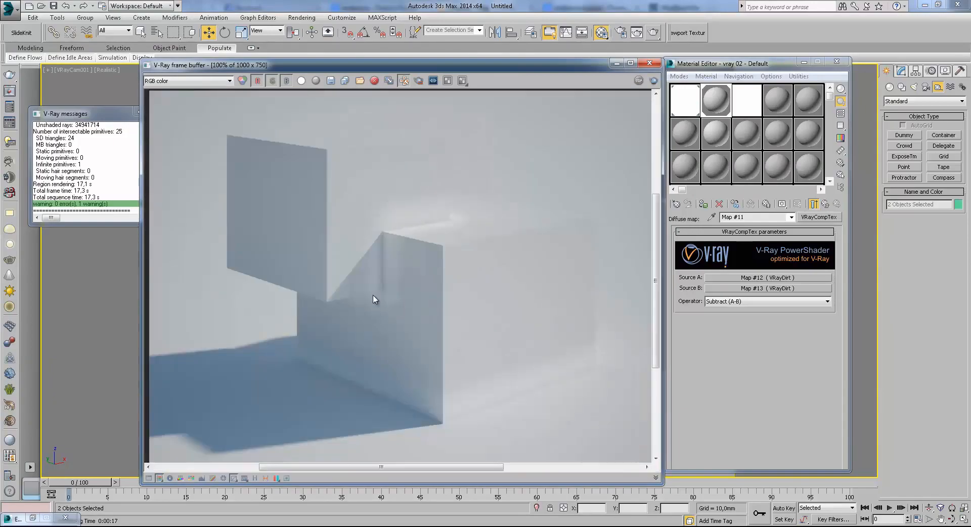
{"action": "scroll", "coordinate": [364, 314], "scroll_direction": "up", "scroll_amount": 1}
{"action": "middle_click_drag", "start_coordinate": [350, 325], "coordinate": [348, 333]}
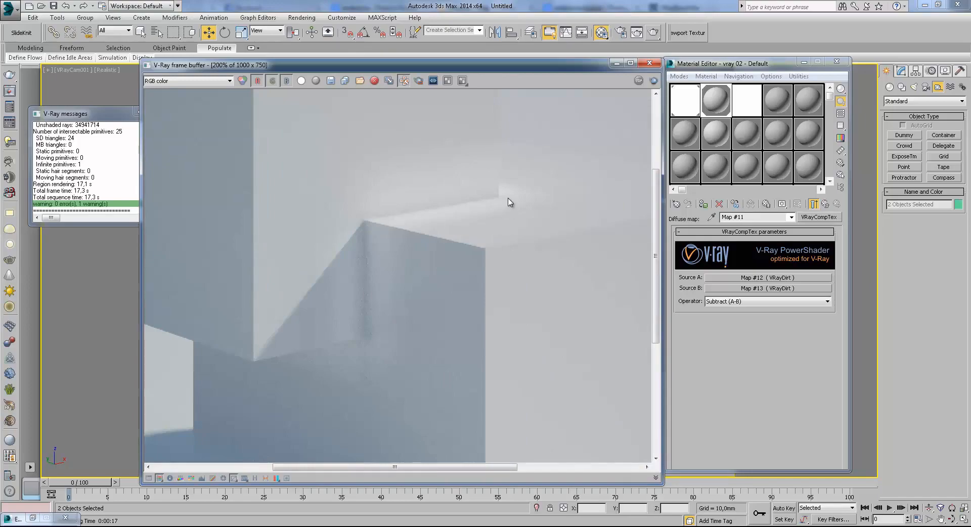
{"action": "scroll", "coordinate": [393, 269], "scroll_direction": "down", "scroll_amount": 1}
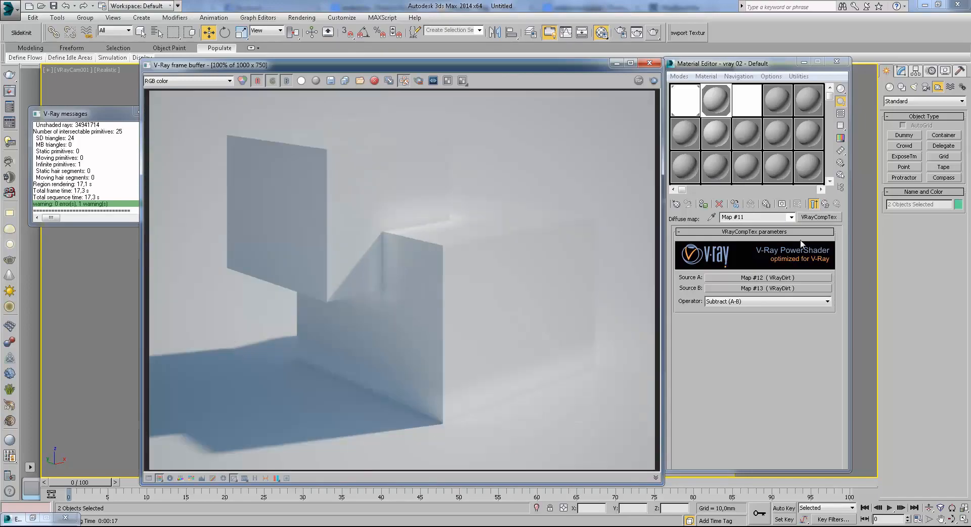
- Set the VRayCompTex operator to Difference (|A-B|), render the camera view and inspect the boxes' corners and contact edges
{"action": "left_click", "coordinate": [764, 302]}
{"action": "left_click", "coordinate": [751, 322]}
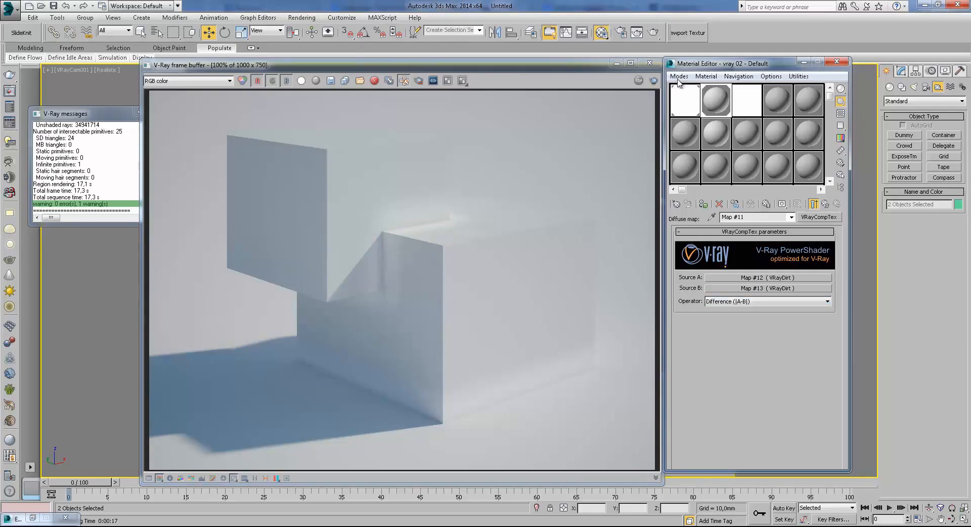
{"action": "left_click", "coordinate": [647, 35]}
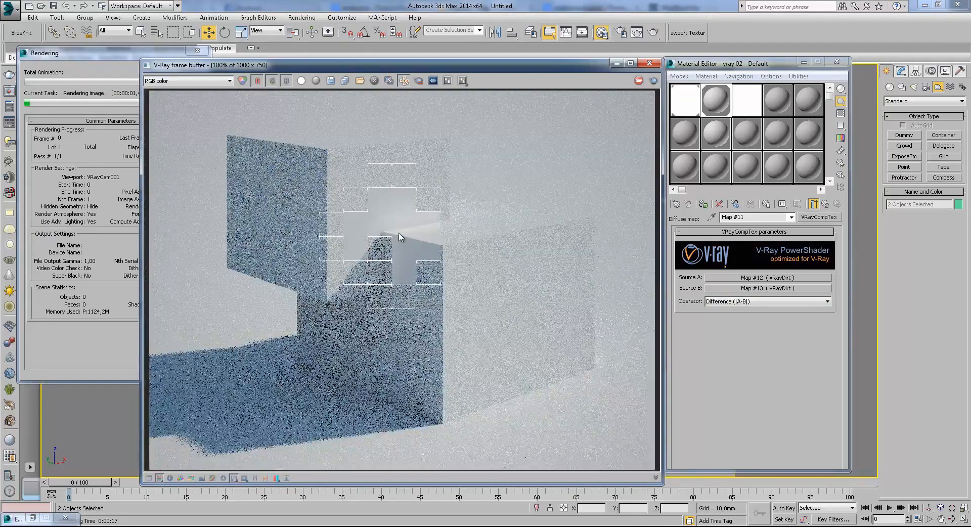
{"action": "scroll", "coordinate": [399, 233], "scroll_direction": "up", "scroll_amount": 1}
{"action": "scroll", "coordinate": [399, 234], "scroll_direction": "down", "scroll_amount": 1}
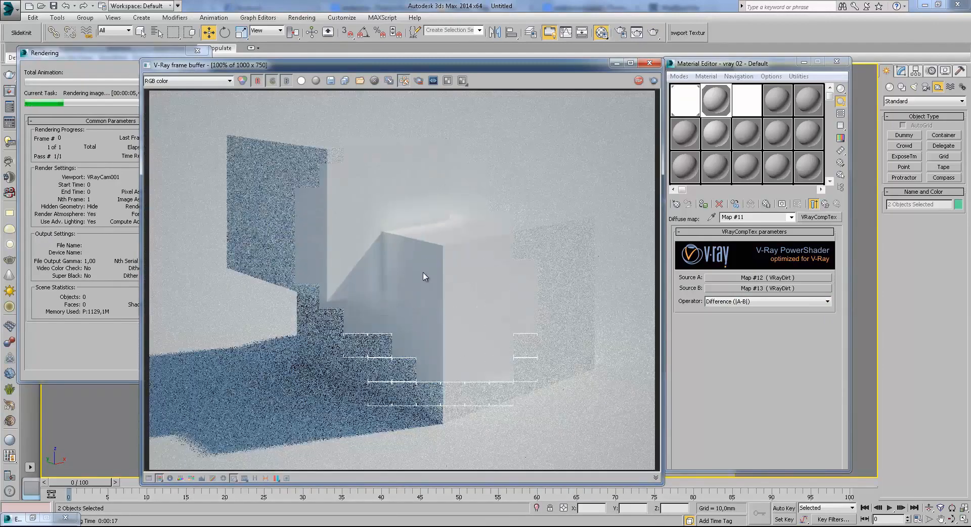
{"action": "scroll", "coordinate": [506, 392], "scroll_direction": "up", "scroll_amount": 1}
{"action": "middle_click_drag", "start_coordinate": [477, 356], "coordinate": [400, 313]}
{"action": "scroll", "coordinate": [394, 312], "scroll_direction": "down", "scroll_amount": 1}
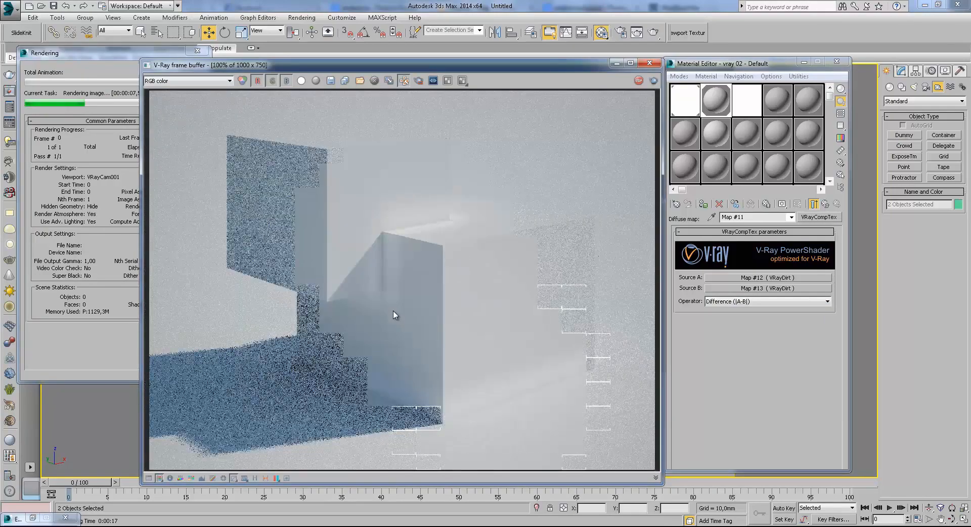
{"action": "scroll", "coordinate": [554, 346], "scroll_direction": "up", "scroll_amount": 1}
{"action": "scroll", "coordinate": [552, 344], "scroll_direction": "down", "scroll_amount": 1}
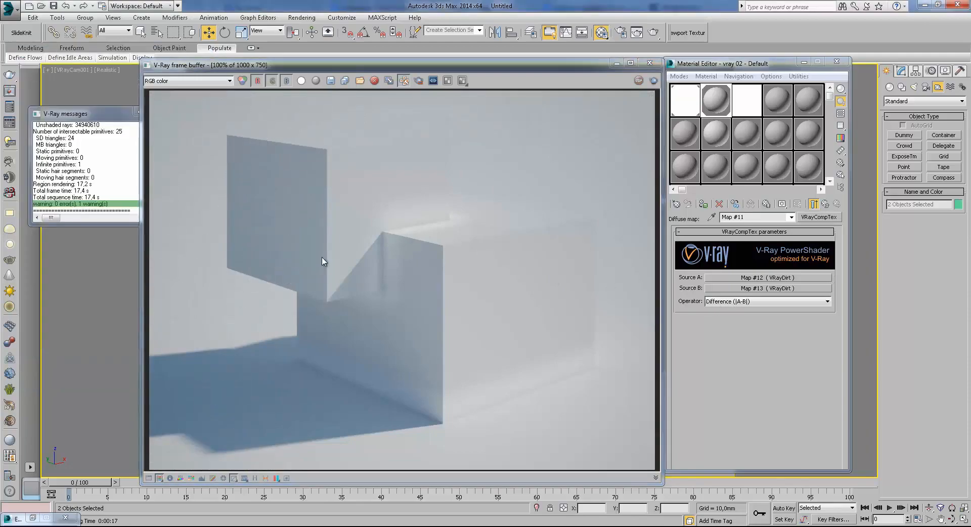
- Change the VRayCompTex operator to Multiply (A*B) and render the camera view again
{"action": "left_click", "coordinate": [747, 302]}
{"action": "left_click", "coordinate": [747, 328]}
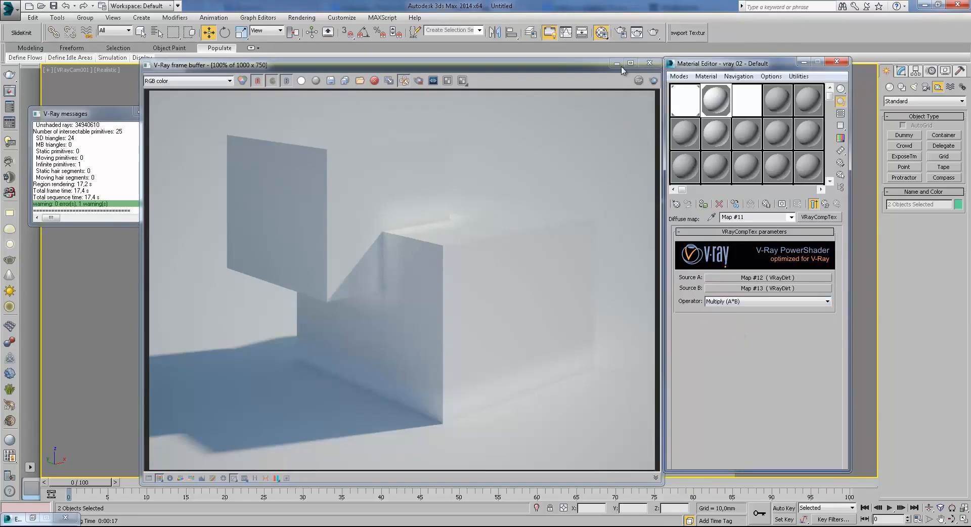
{"action": "left_click", "coordinate": [654, 33]}
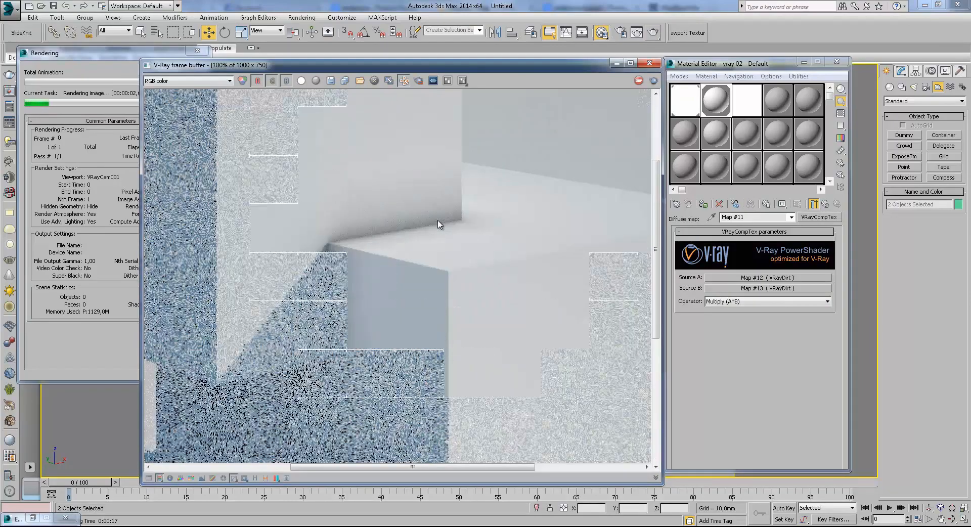
{"action": "scroll", "coordinate": [414, 238], "scroll_direction": "up", "scroll_amount": 1}
{"action": "middle_click_drag", "start_coordinate": [371, 291], "coordinate": [471, 241]}
{"action": "scroll", "coordinate": [469, 244], "scroll_direction": "down", "scroll_amount": 1}
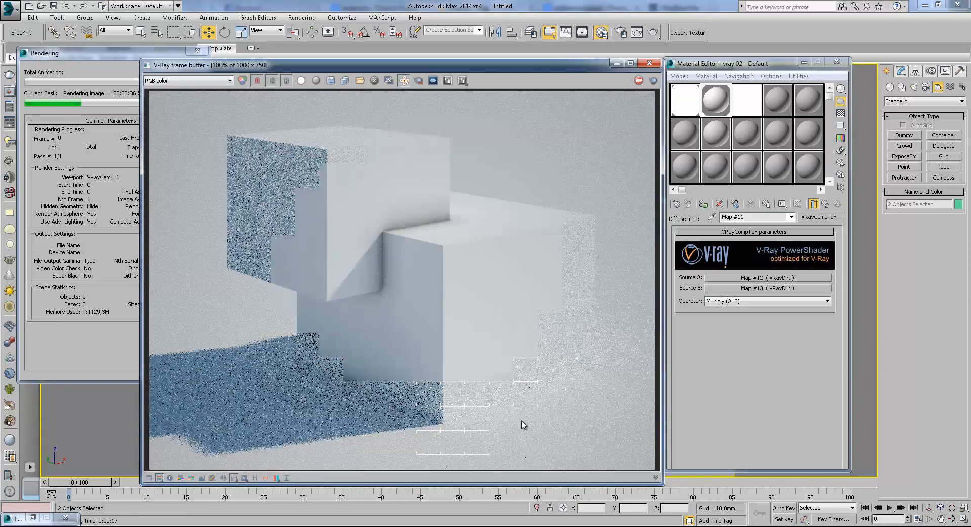
- Examine the dirt shading in the Multiply render along the seam between the upper and lower boxes
{"action": "scroll", "coordinate": [377, 263], "scroll_direction": "up", "scroll_amount": 1}
{"action": "mouse_move", "coordinate": [379, 271]}
{"action": "middle_mouse_down"}
{"action": "mouse_move", "coordinate": [384, 241]}
{"action": "mouse_move", "coordinate": [368, 252]}
{"action": "mouse_move", "coordinate": [368, 269]}
{"action": "middle_mouse_up"}
{"action": "scroll", "coordinate": [359, 258], "scroll_direction": "down", "scroll_amount": 1}
{"action": "scroll", "coordinate": [351, 261], "scroll_direction": "up", "scroll_amount": 1}
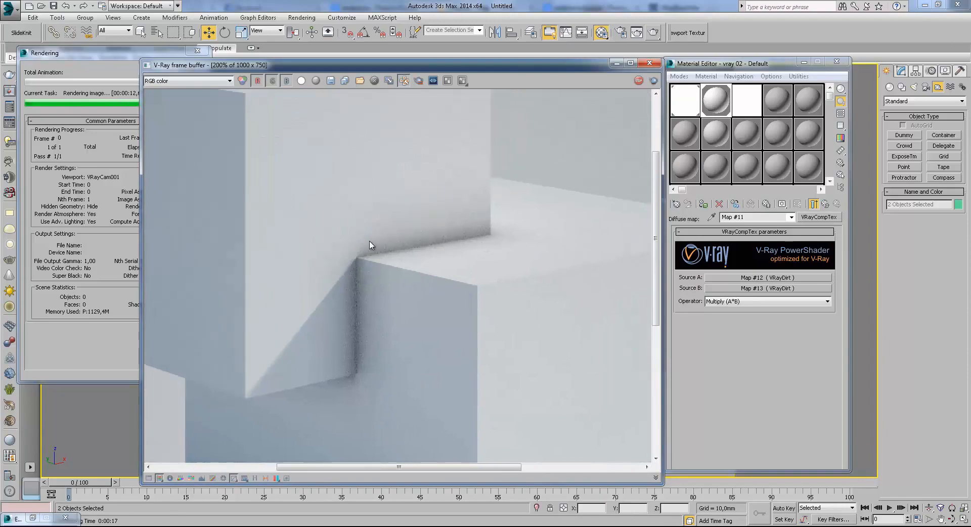
{"action": "scroll", "coordinate": [472, 239], "scroll_direction": "up", "scroll_amount": 1}
{"action": "scroll", "coordinate": [469, 230], "scroll_direction": "up", "scroll_amount": 1}
{"action": "middle_click_drag", "start_coordinate": [468, 230], "coordinate": [437, 253]}
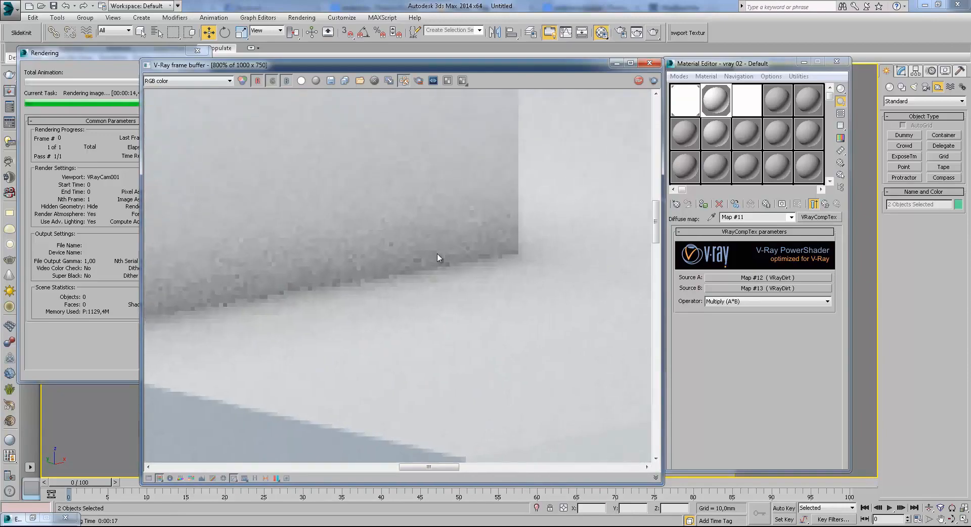
{"action": "scroll", "coordinate": [437, 253], "scroll_direction": "down", "scroll_amount": 1}
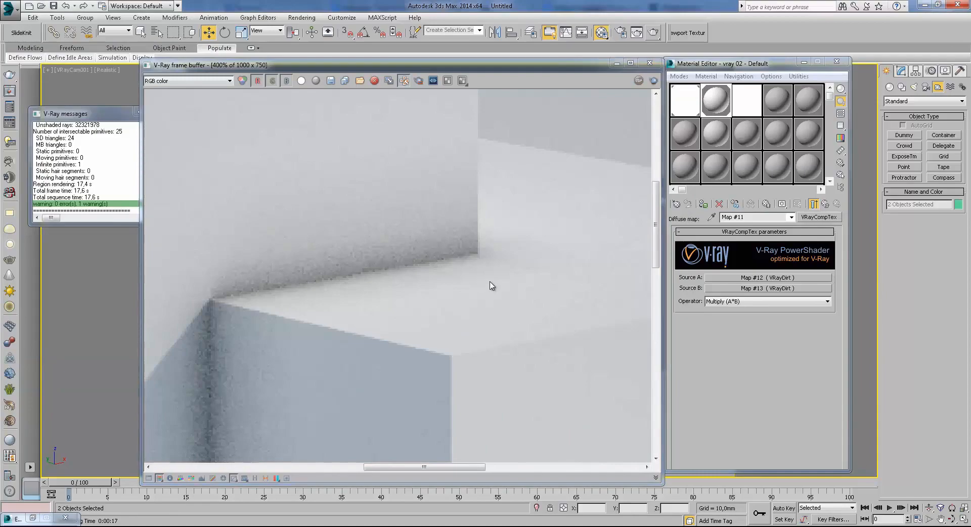
{"action": "scroll", "coordinate": [490, 286], "scroll_direction": "down", "scroll_amount": 2}
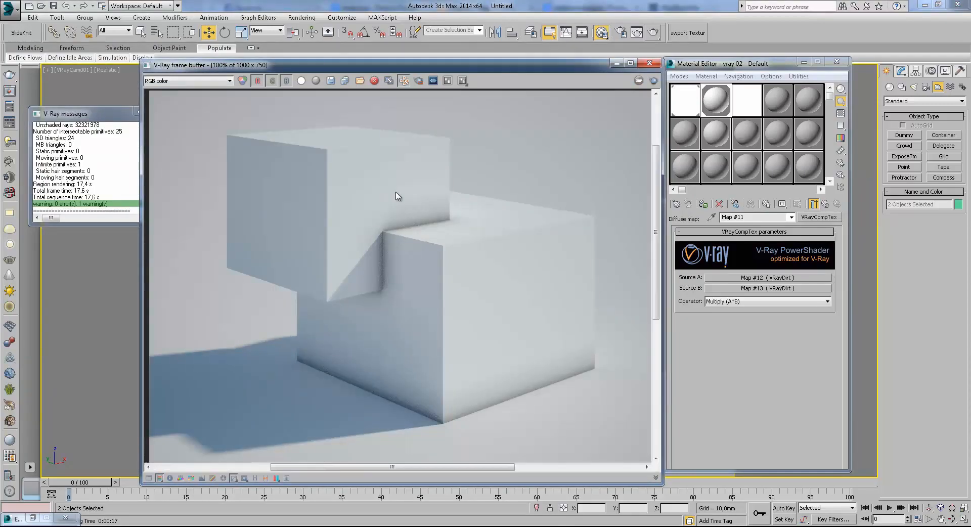
{"action": "scroll", "coordinate": [397, 195], "scroll_direction": "up", "scroll_amount": 2}
{"action": "mouse_move", "coordinate": [658, 193]}
{"action": "left_mouse_down"}
{"action": "mouse_move", "coordinate": [645, 157]}
{"action": "mouse_move", "coordinate": [644, 199]}
{"action": "left_mouse_up"}
{"action": "scroll", "coordinate": [536, 285], "scroll_direction": "down", "scroll_amount": 2}
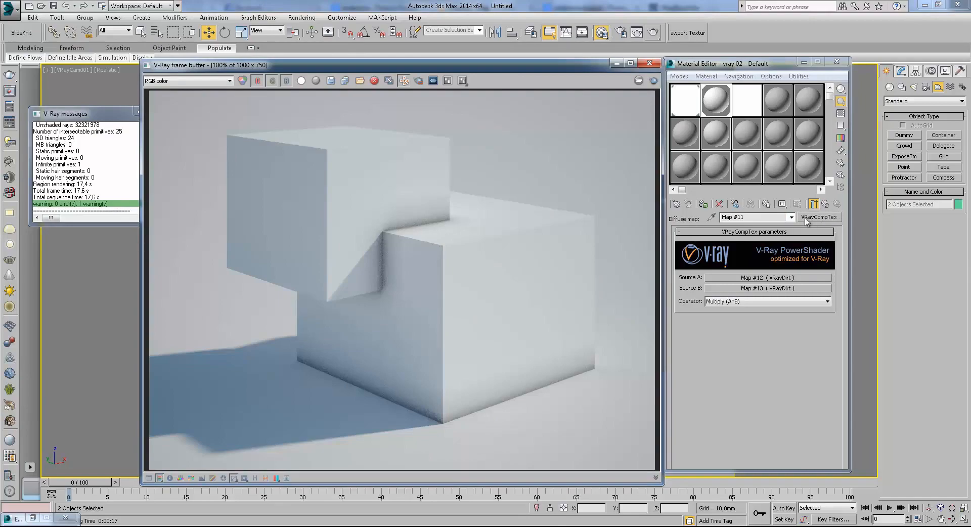
- Switch the VRayCompTex operator to Divide (A/B) and render the scene, checking the junction of the boxes
{"action": "left_click", "coordinate": [764, 302]}
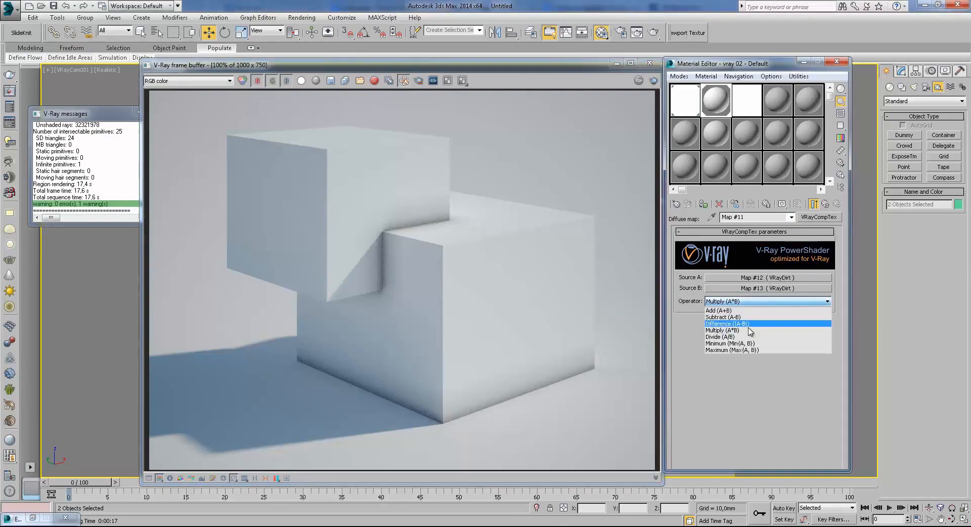
{"action": "left_click", "coordinate": [747, 336]}
{"action": "left_click", "coordinate": [653, 33]}
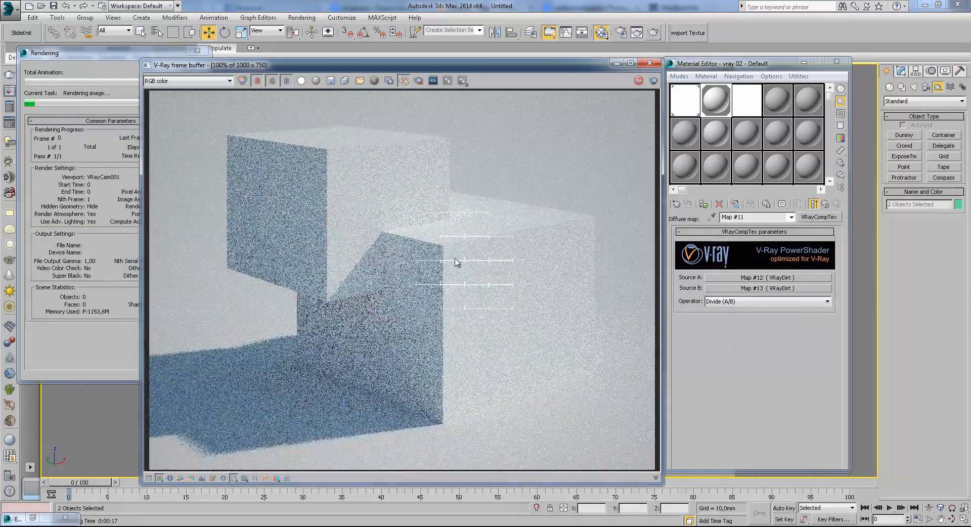
{"action": "scroll", "coordinate": [418, 230], "scroll_direction": "up", "scroll_amount": 2}
{"action": "middle_click_drag", "start_coordinate": [417, 228], "coordinate": [488, 215]}
{"action": "scroll", "coordinate": [516, 298], "scroll_direction": "down", "scroll_amount": 2}
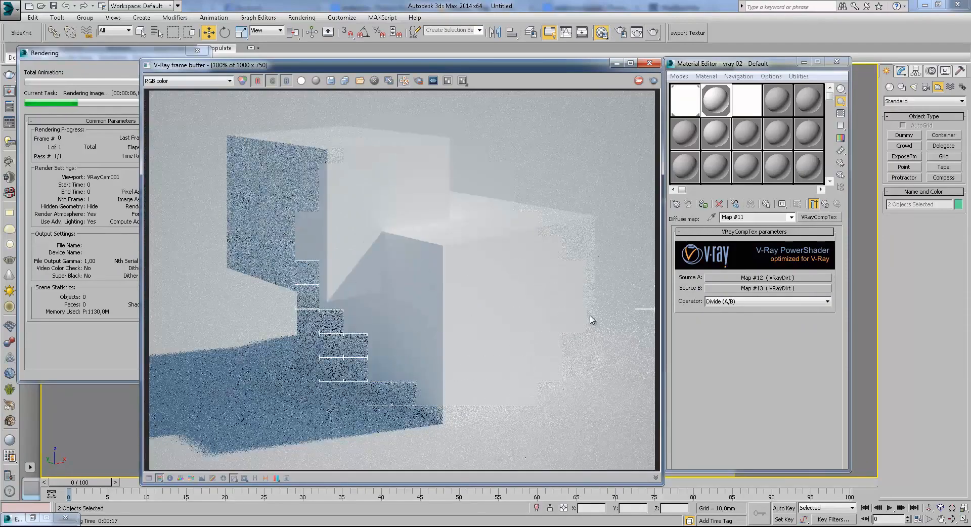
- Examine the Divide render closely at the inner corner, the box faces and the outer edges
{"action": "scroll", "coordinate": [417, 321], "scroll_direction": "up", "scroll_amount": 2}
{"action": "scroll", "coordinate": [478, 291], "scroll_direction": "down", "scroll_amount": 2}
{"action": "scroll", "coordinate": [425, 233], "scroll_direction": "up", "scroll_amount": 2}
{"action": "scroll", "coordinate": [416, 236], "scroll_direction": "down", "scroll_amount": 2}
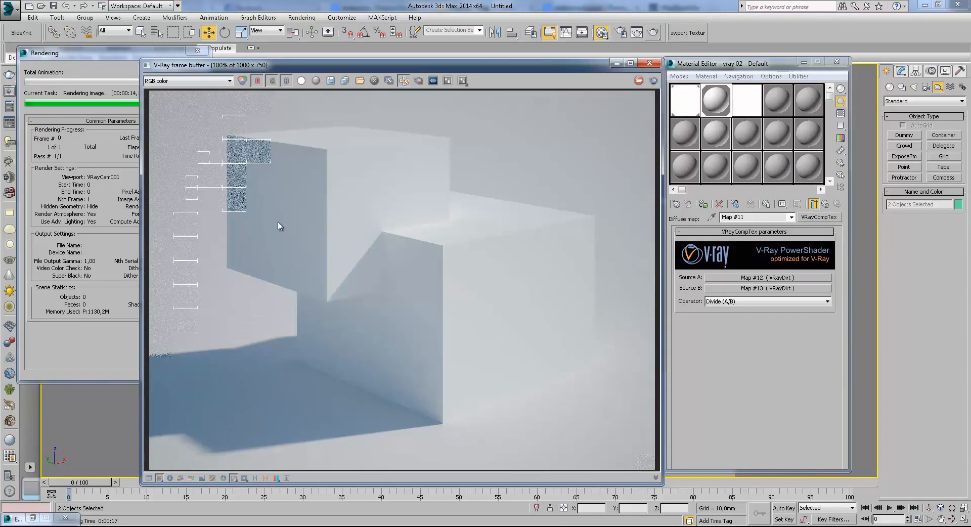
{"action": "scroll", "coordinate": [403, 236], "scroll_direction": "up", "scroll_amount": 1}
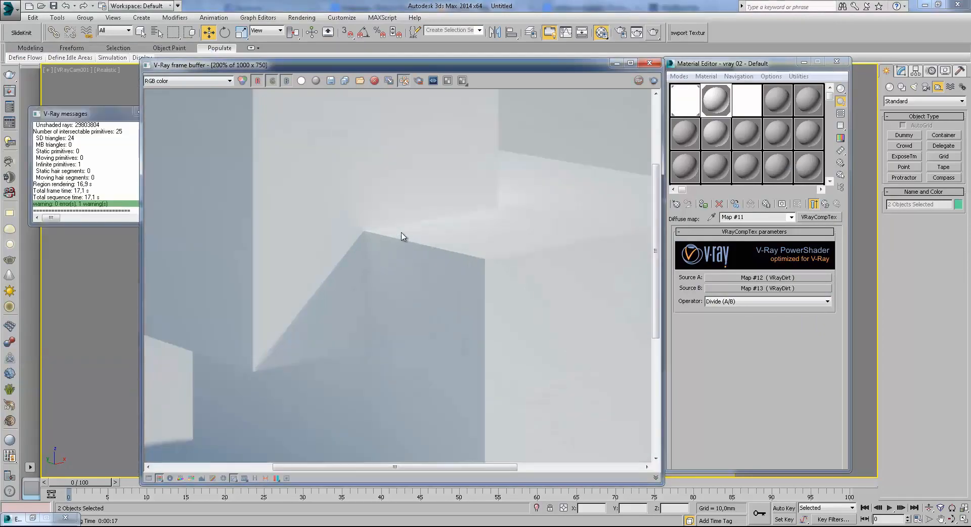
{"action": "scroll", "coordinate": [358, 224], "scroll_direction": "down", "scroll_amount": 1}
{"action": "scroll", "coordinate": [377, 230], "scroll_direction": "up", "scroll_amount": 1}
{"action": "scroll", "coordinate": [449, 300], "scroll_direction": "up", "scroll_amount": 1}
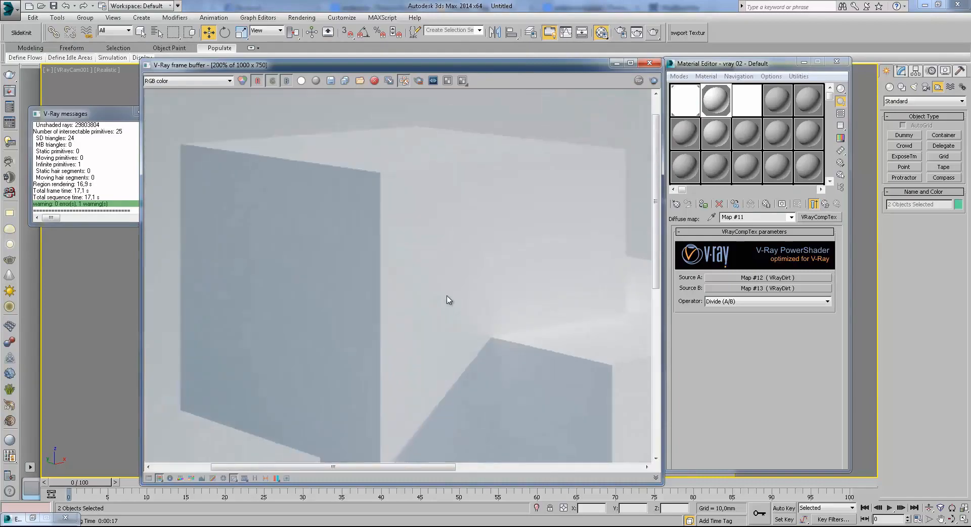
{"action": "scroll", "coordinate": [440, 291], "scroll_direction": "down", "scroll_amount": 2}
{"action": "scroll", "coordinate": [412, 236], "scroll_direction": "up", "scroll_amount": 1}
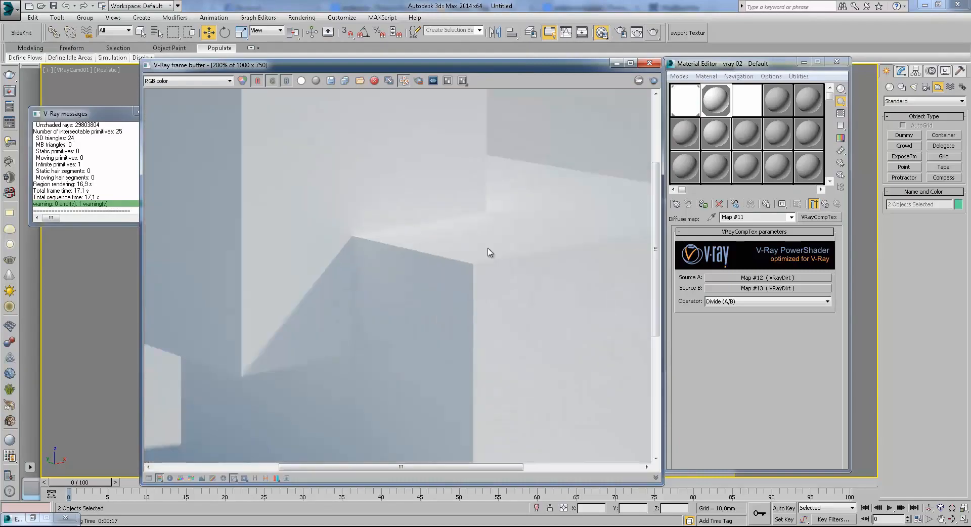
{"action": "scroll", "coordinate": [455, 238], "scroll_direction": "up", "scroll_amount": 2}
{"action": "scroll", "coordinate": [364, 222], "scroll_direction": "down", "scroll_amount": 3}
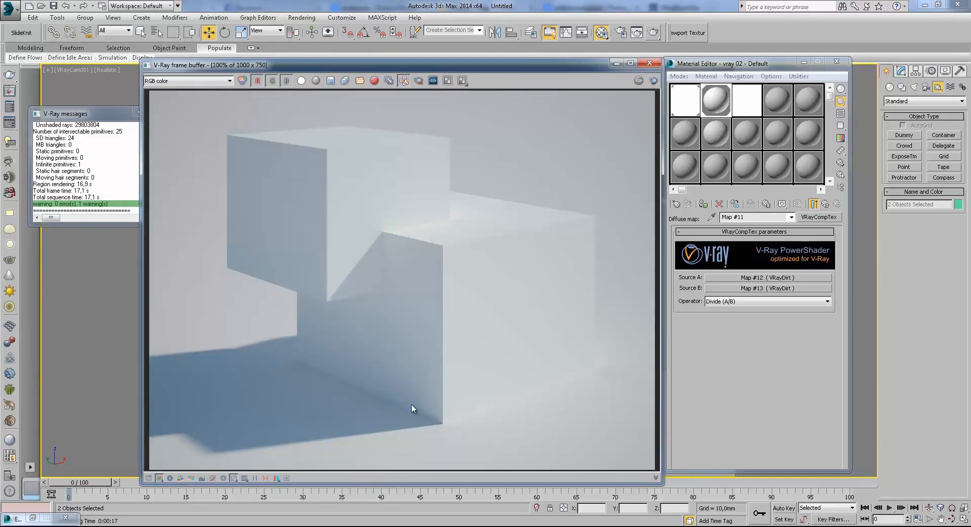
- Reopen the diffuse VRayCompTex map, set its operator to Minimum (Min{A, B}) and render to check the box seam
{"action": "left_click", "coordinate": [825, 204]}
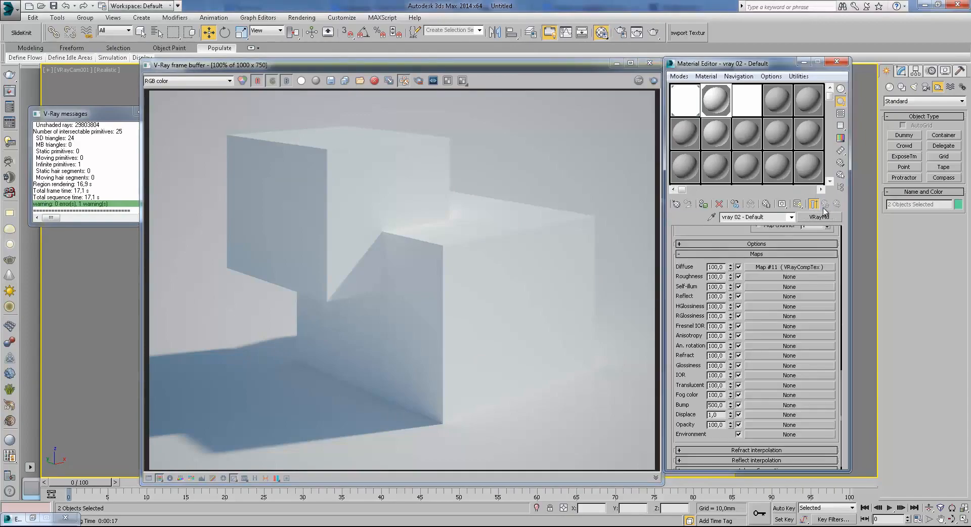
{"action": "left_click", "coordinate": [792, 267]}
{"action": "left_click", "coordinate": [754, 303]}
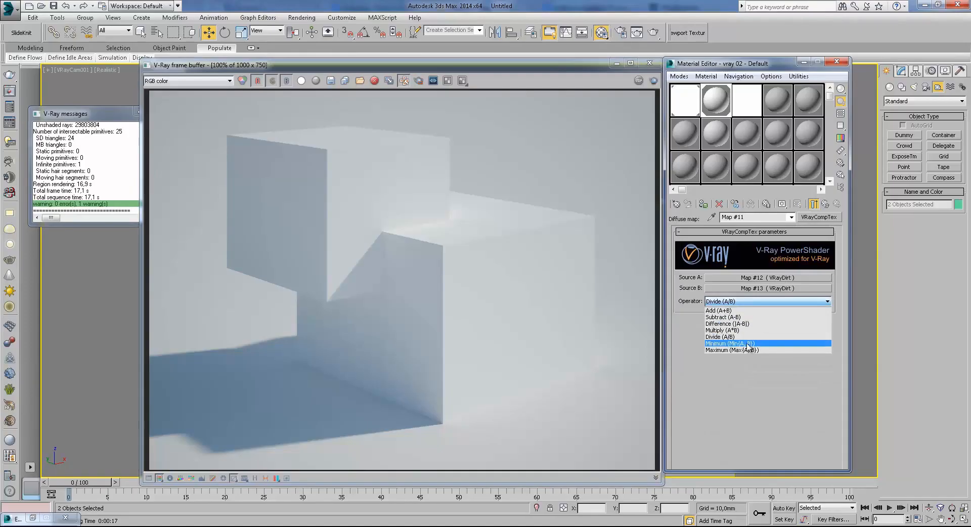
{"action": "left_click", "coordinate": [748, 344]}
{"action": "left_click", "coordinate": [654, 32]}
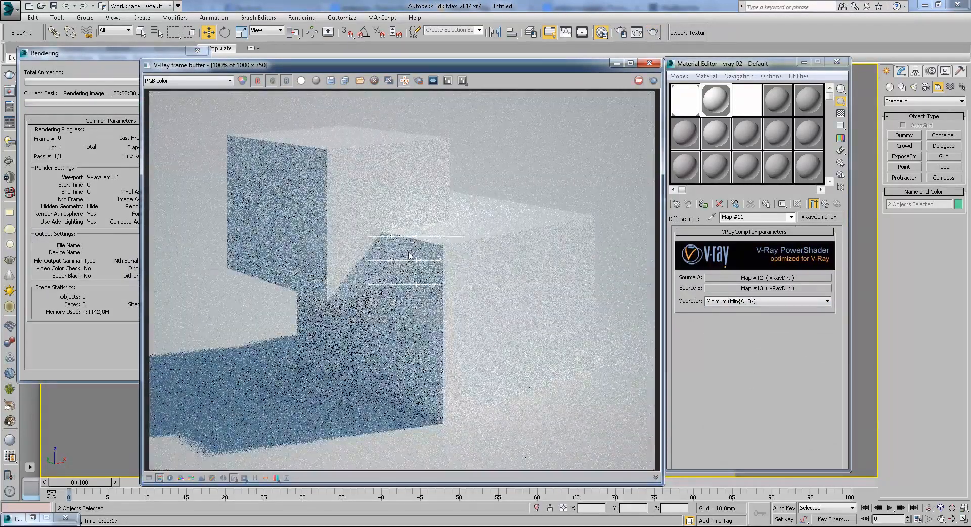
{"action": "scroll", "coordinate": [397, 233], "scroll_direction": "up", "scroll_amount": 1}
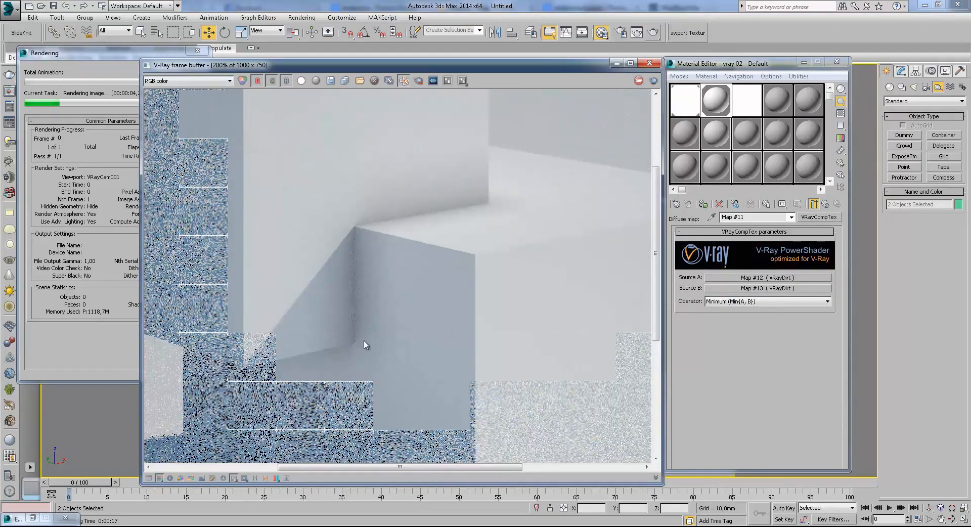
{"action": "scroll", "coordinate": [388, 317], "scroll_direction": "down", "scroll_amount": 1}
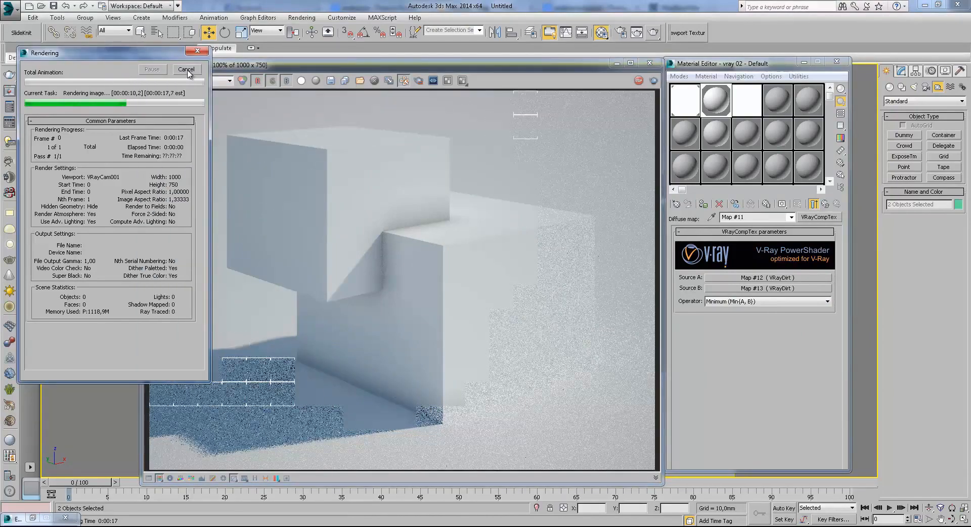
- Set the VRayCompTex operator to Maximum (Max{A, B}) and render the scene, checking the area where the boxes meet
{"action": "left_click", "coordinate": [764, 301]}
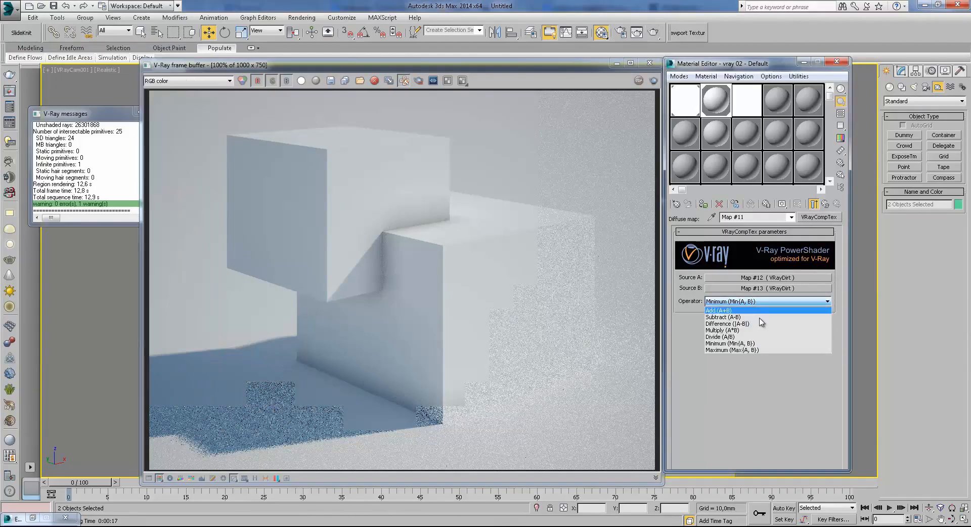
{"action": "left_click", "coordinate": [754, 350]}
{"action": "left_click", "coordinate": [653, 33]}
{"action": "scroll", "coordinate": [385, 231], "scroll_direction": "up", "scroll_amount": 1}
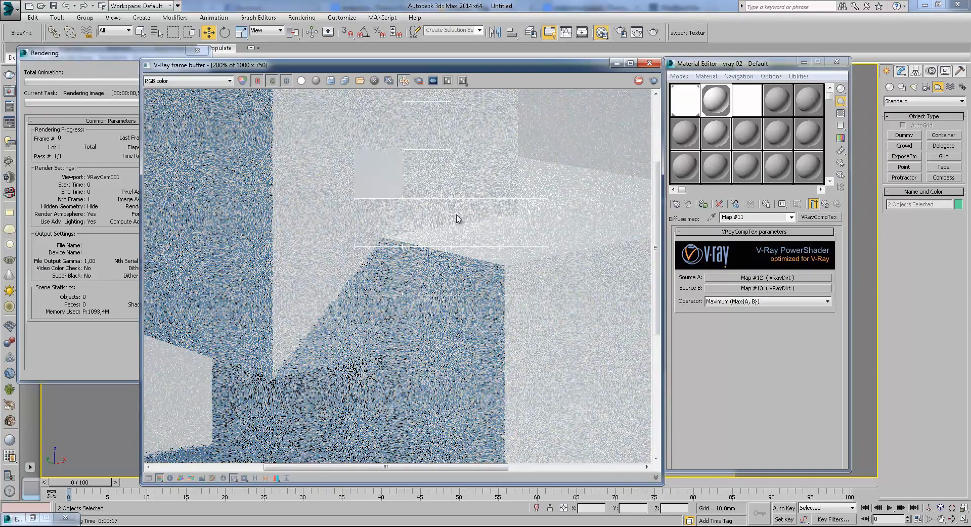
{"action": "scroll", "coordinate": [457, 216], "scroll_direction": "down", "scroll_amount": 1}
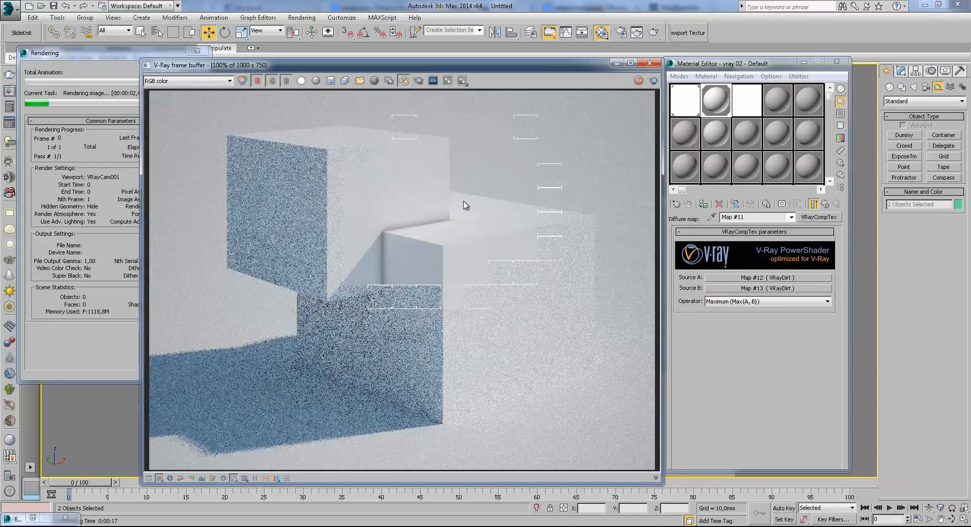
- Examine the Maximum operator render closely at the box junction and along the lower edges meeting the floor
{"action": "scroll", "coordinate": [447, 269], "scroll_direction": "up", "scroll_amount": 1}
{"action": "scroll", "coordinate": [447, 269], "scroll_direction": "down", "scroll_amount": 1}
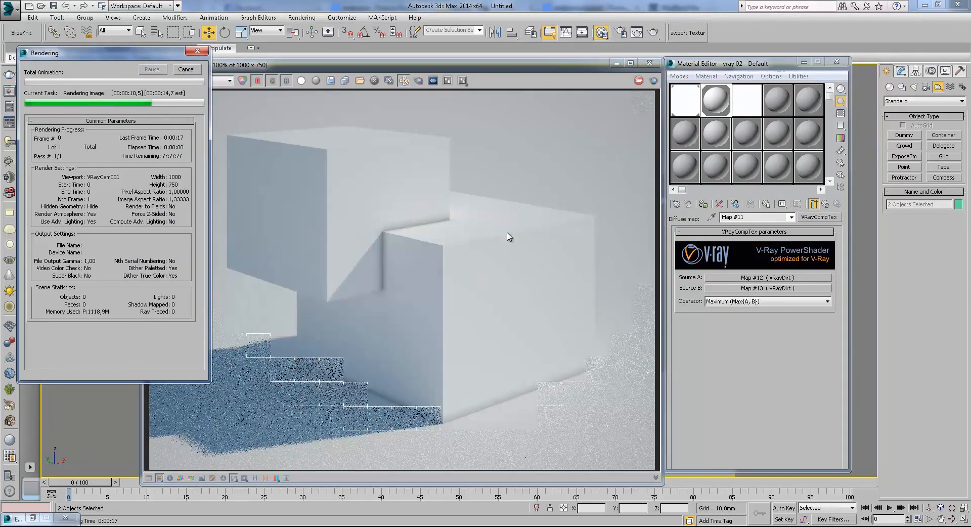
{"action": "left_click", "coordinate": [376, 244], "text": "ctrl"}
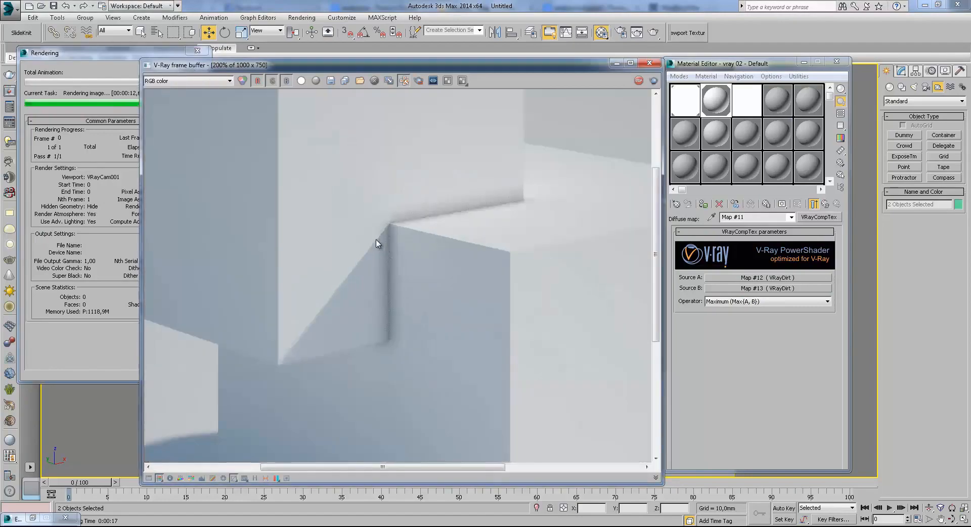
{"action": "scroll", "coordinate": [434, 291], "scroll_direction": "down", "scroll_amount": 1}
{"action": "scroll", "coordinate": [554, 406], "scroll_direction": "up", "scroll_amount": 1}
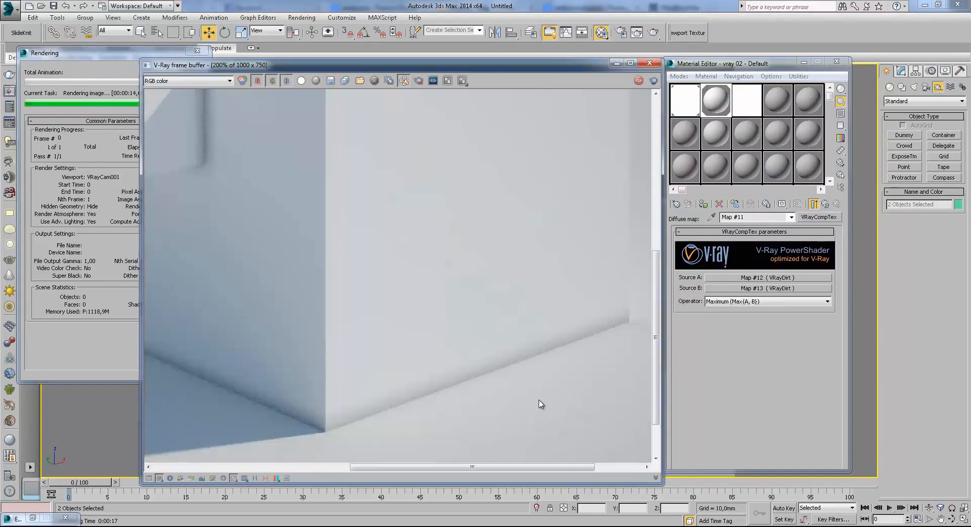
{"action": "scroll", "coordinate": [347, 339], "scroll_direction": "down", "scroll_amount": 1}
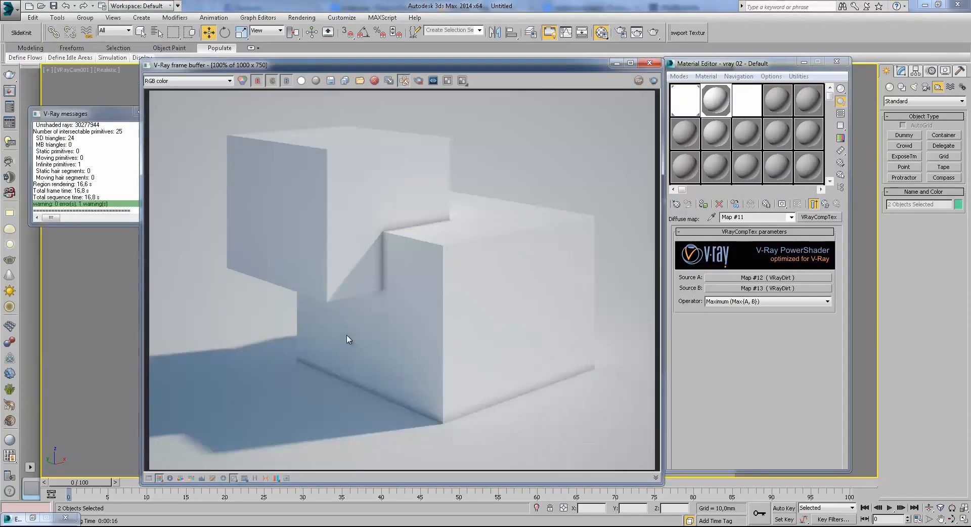
- Set the VRayCompTex operator to Multiply (A*B), give the Source B VRayDirt a 20 mm radius and render to check the box junction
{"action": "left_click", "coordinate": [743, 302]}
{"action": "left_click", "coordinate": [731, 337]}
{"action": "left_click", "coordinate": [768, 289]}
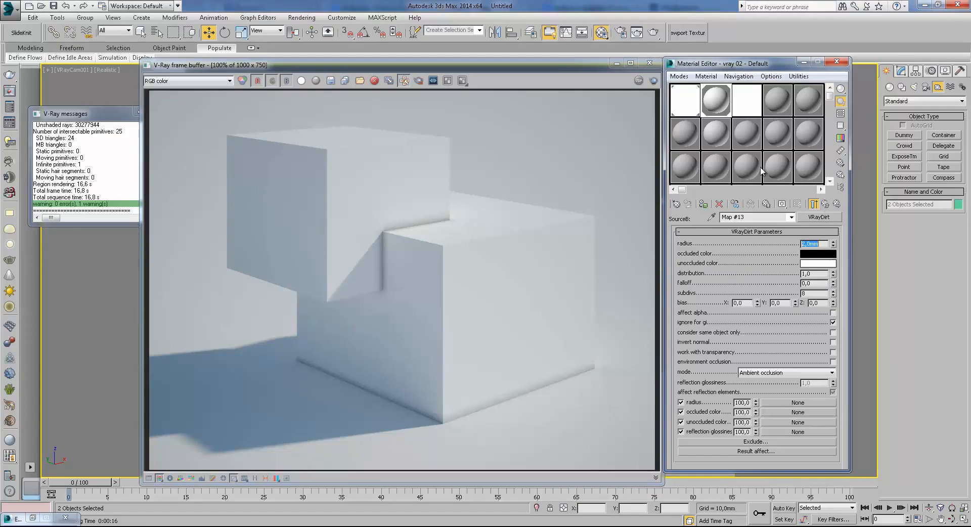
{"action": "left_click", "coordinate": [654, 33]}
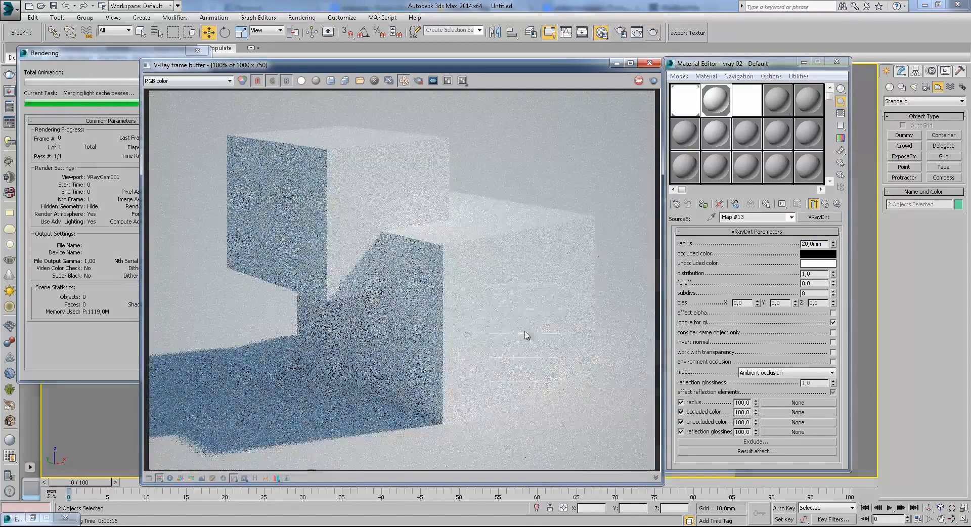
{"action": "scroll", "coordinate": [394, 235], "scroll_direction": "up", "scroll_amount": 1}
{"action": "scroll", "coordinate": [407, 250], "scroll_direction": "down", "scroll_amount": 1}
{"action": "scroll", "coordinate": [401, 241], "scroll_direction": "up", "scroll_amount": 1}
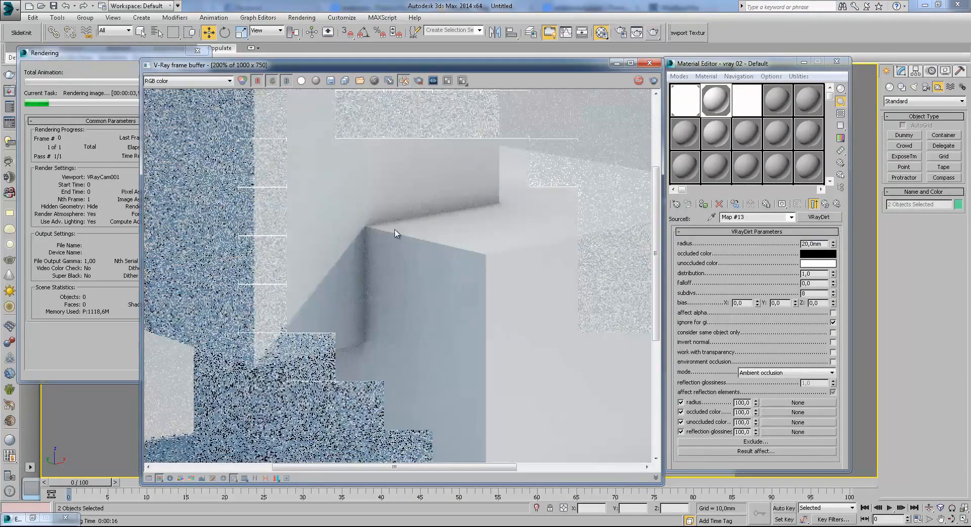
{"action": "scroll", "coordinate": [396, 233], "scroll_direction": "down", "scroll_amount": 1}
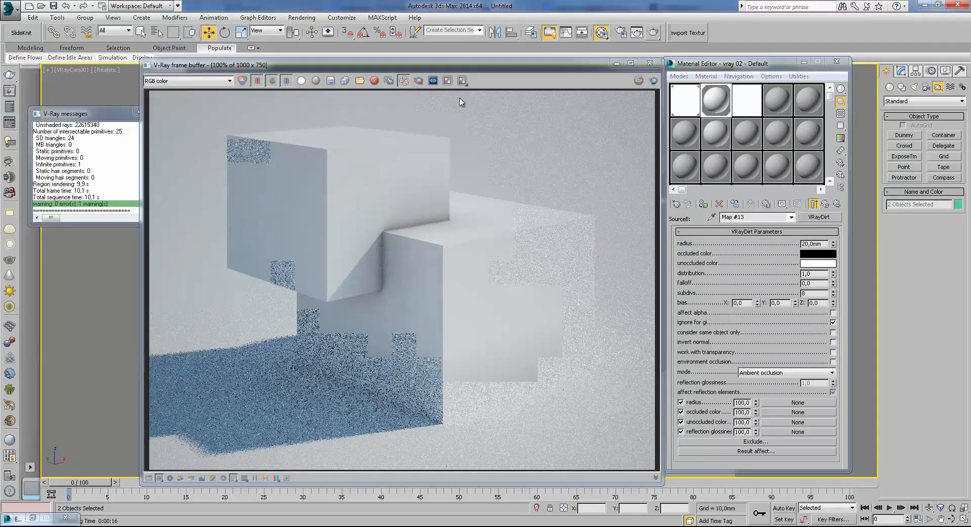
- Enable invert normal on the Source B VRayDirt, switch to the Source A VRayDirt settings and render the scene
{"action": "left_click", "coordinate": [833, 343]}
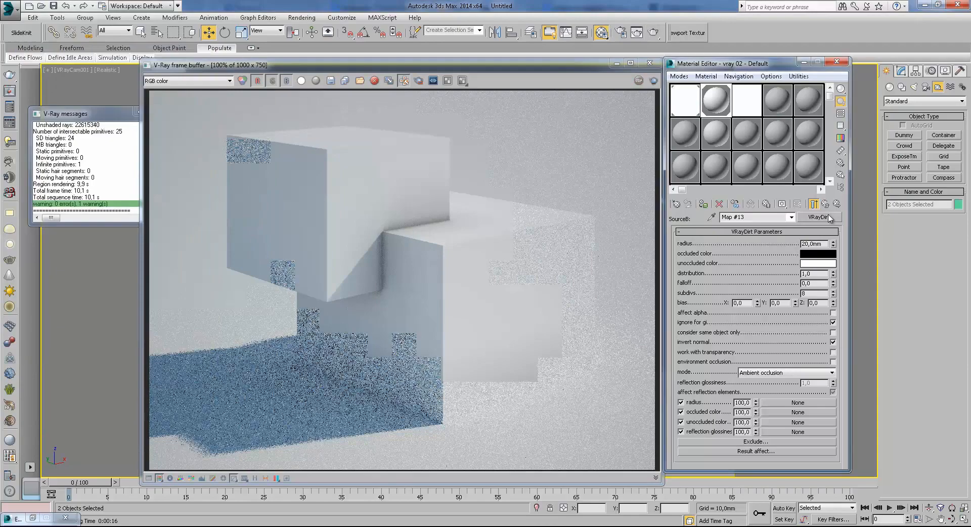
{"action": "left_click", "coordinate": [828, 204]}
{"action": "left_click", "coordinate": [810, 277]}
{"action": "left_click", "coordinate": [653, 34]}
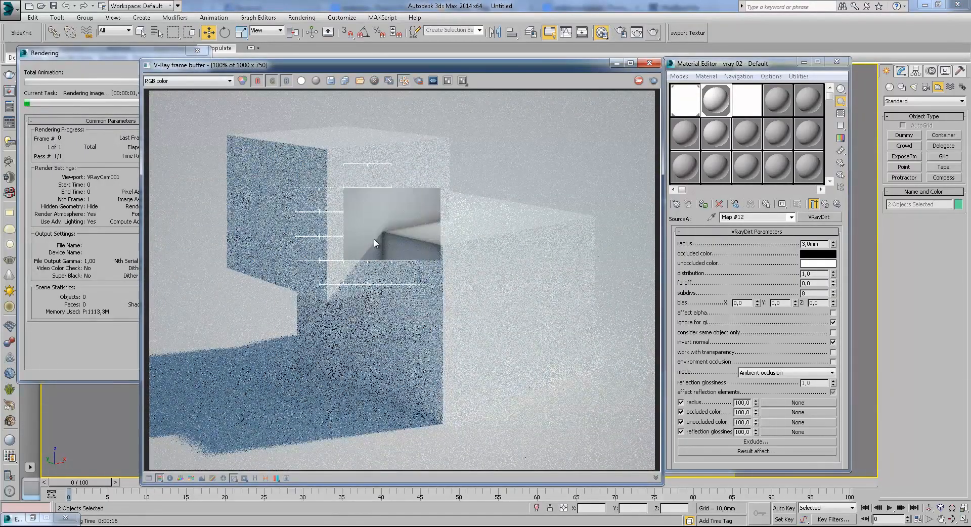
- Examine the multiplied dirt render closely at the inner junction, the outer box edges and the upper corners
{"action": "scroll", "coordinate": [394, 232], "scroll_direction": "up", "scroll_amount": 1}
{"action": "middle_click_drag", "start_coordinate": [358, 217], "coordinate": [448, 287]}
{"action": "scroll", "coordinate": [447, 288], "scroll_direction": "down", "scroll_amount": 1}
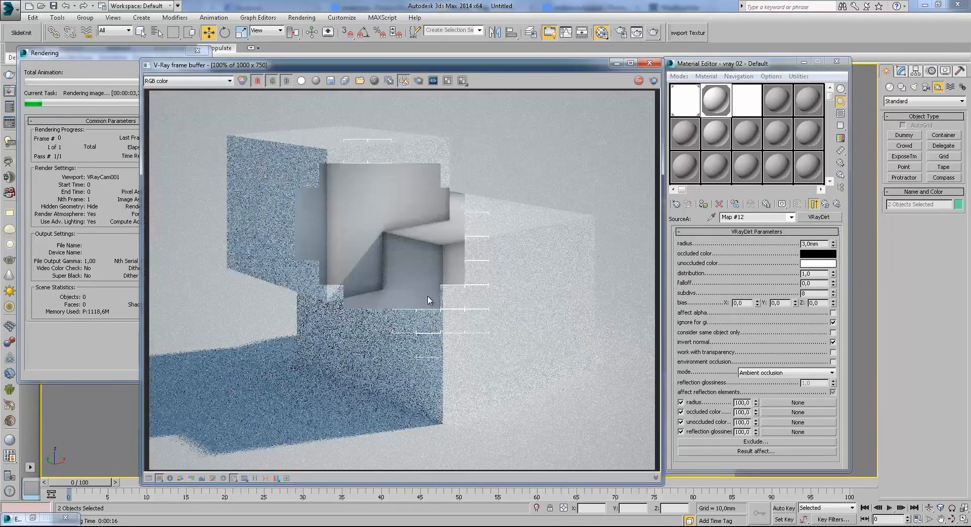
{"action": "scroll", "coordinate": [438, 290], "scroll_direction": "up", "scroll_amount": 1}
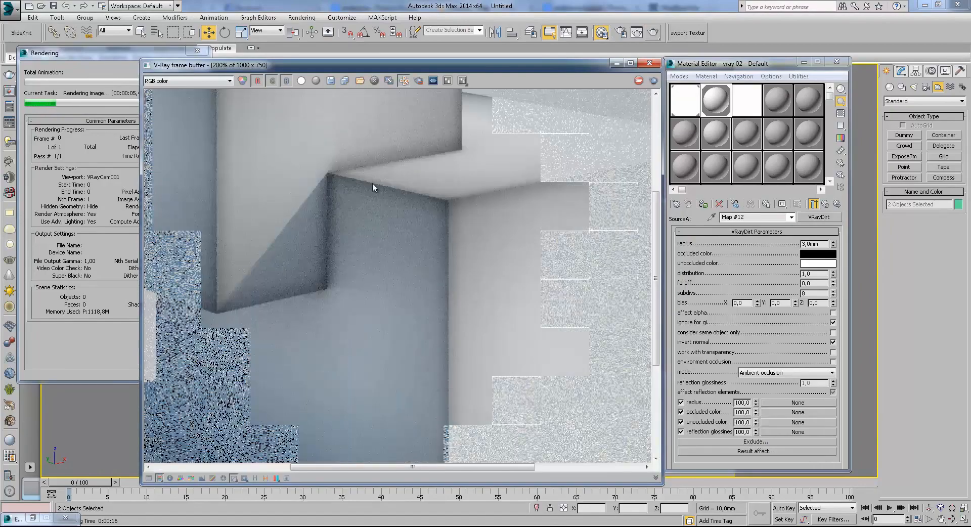
{"action": "middle_click_drag", "start_coordinate": [448, 206], "coordinate": [399, 269]}
{"action": "scroll", "coordinate": [399, 269], "scroll_direction": "down", "scroll_amount": 1}
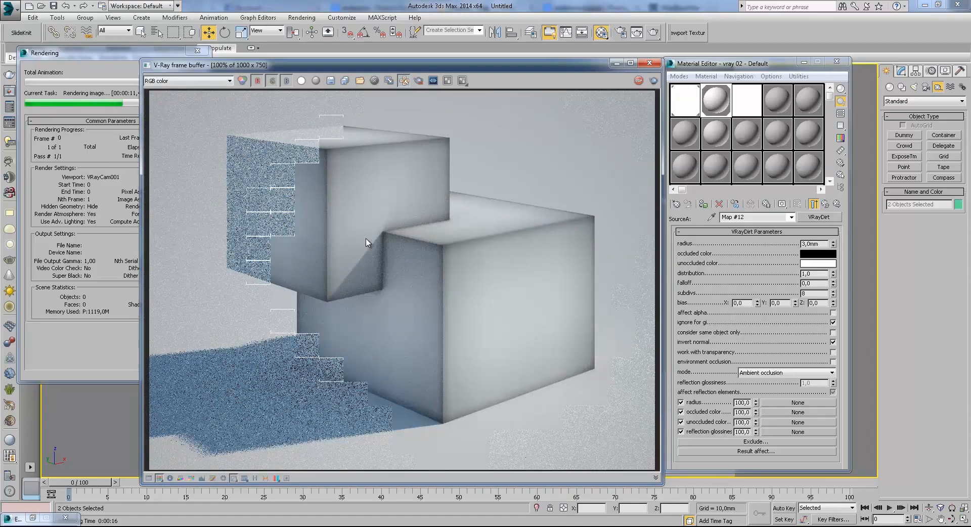
{"action": "scroll", "coordinate": [347, 198], "scroll_direction": "up", "scroll_amount": 4}
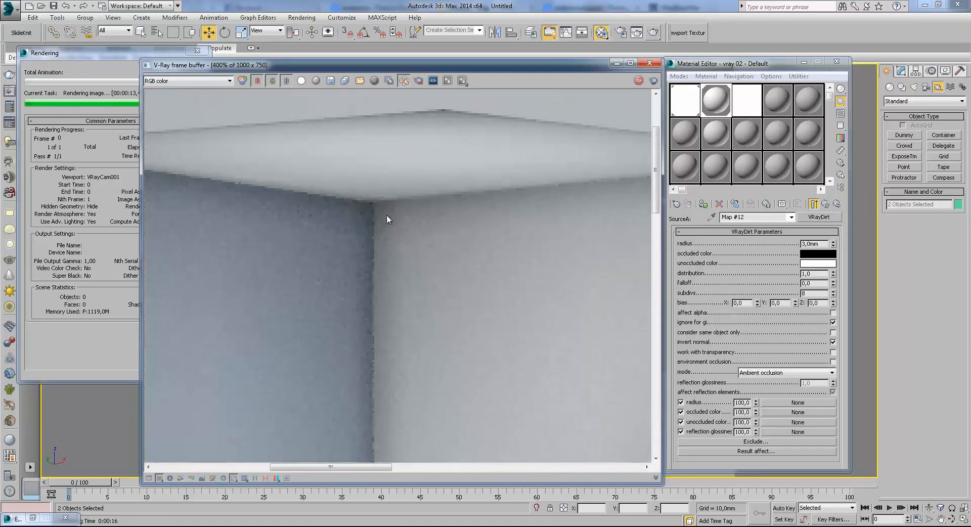
{"action": "scroll", "coordinate": [397, 225], "scroll_direction": "down", "scroll_amount": 4}
{"action": "scroll", "coordinate": [442, 256], "scroll_direction": "up", "scroll_amount": 4}
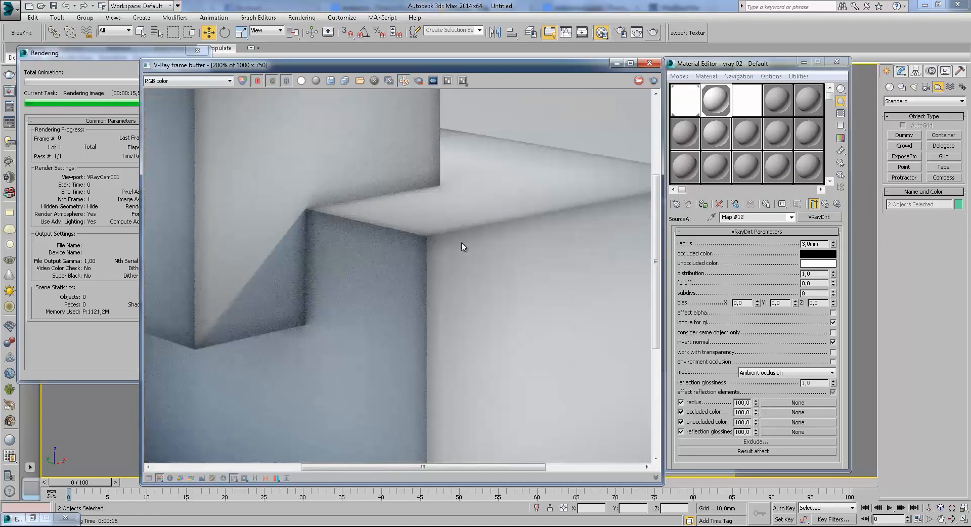
{"action": "scroll", "coordinate": [557, 287], "scroll_direction": "down", "scroll_amount": 4}
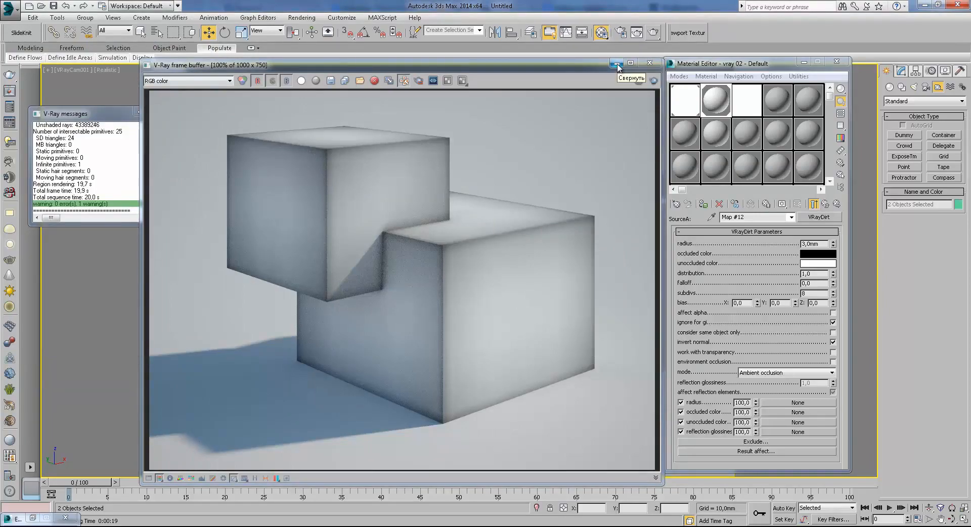
- Minimize the frame buffer, return to the VRayCompTex map and review its operator options, keeping Multiply (A*B)
{"action": "left_click", "coordinate": [617, 63]}
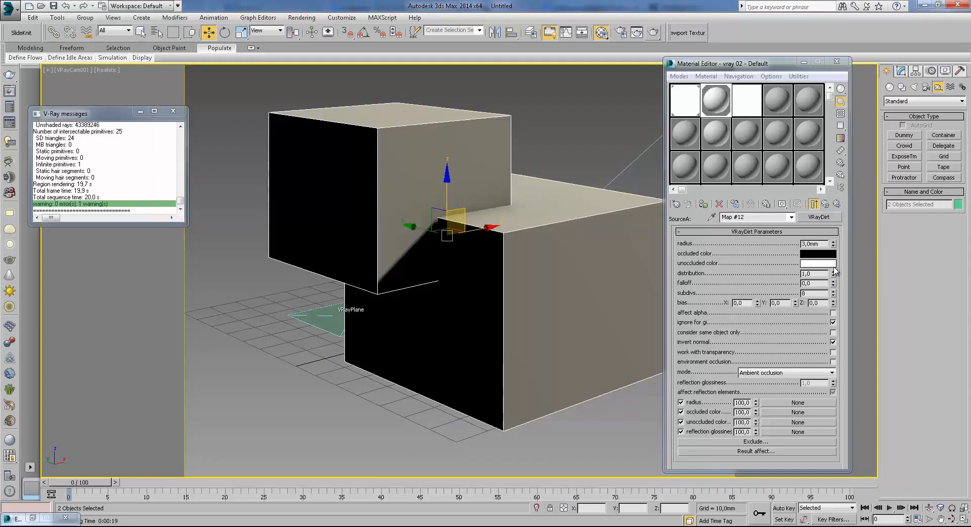
{"action": "left_click", "coordinate": [814, 204]}
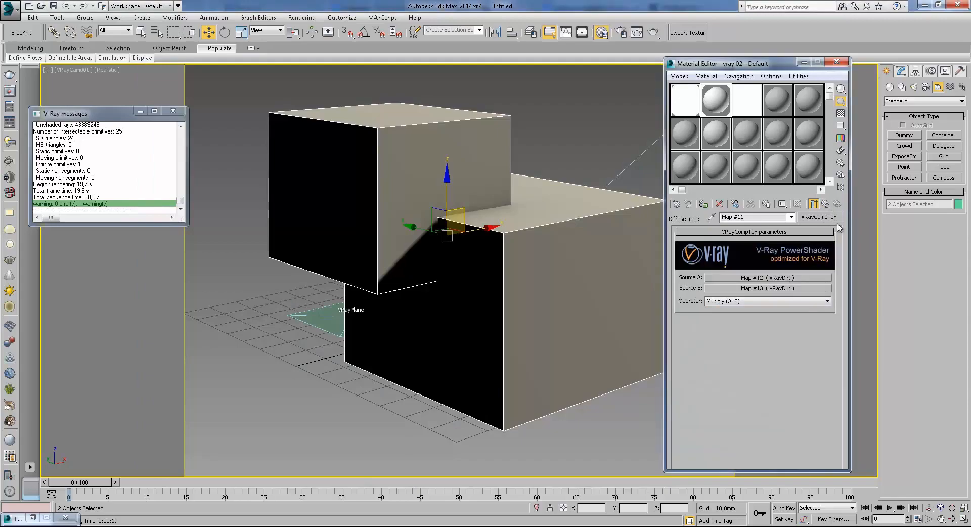
{"action": "left_click", "coordinate": [750, 302]}
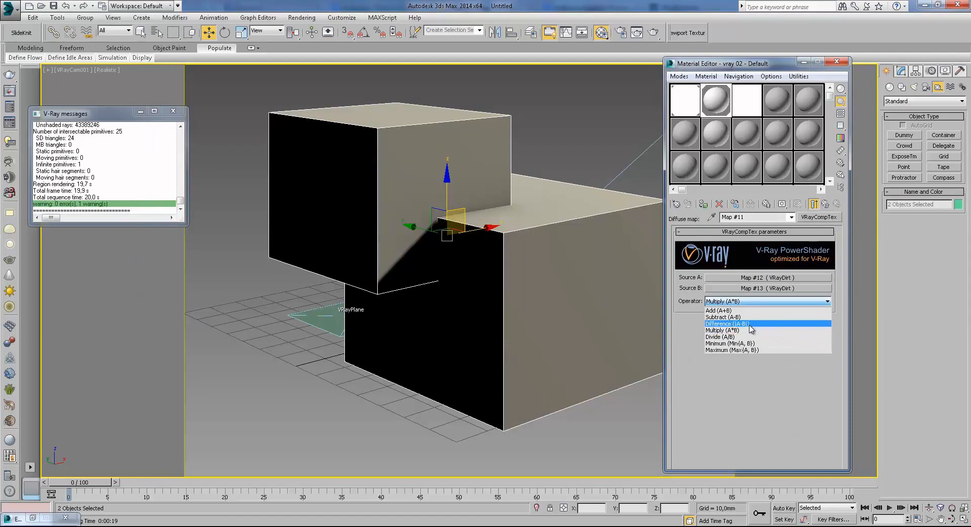
{"action": "left_click", "coordinate": [769, 303]}
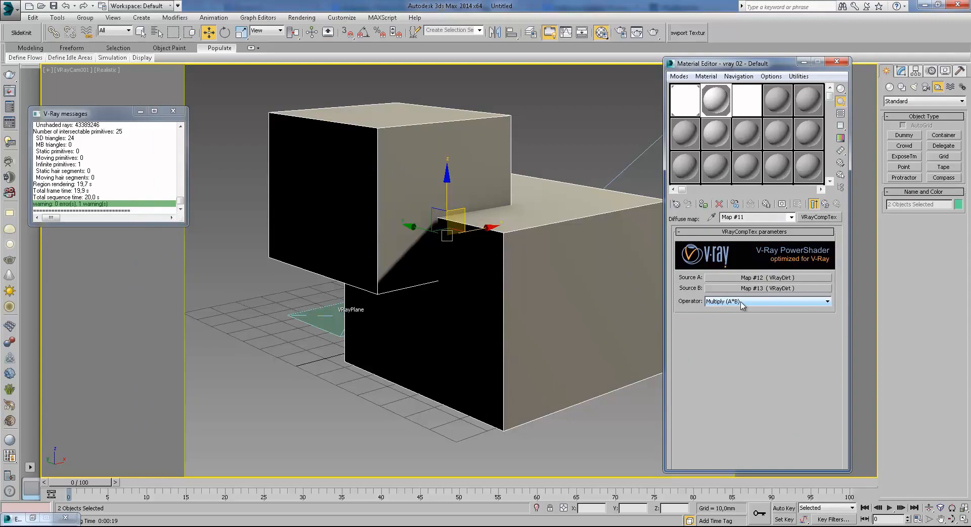
- Cut the Source A VRayDirt from the VRayCompTex and paste it into the material's diffuse map slot
{"action": "right_click", "coordinate": [777, 278]}
{"action": "left_click", "coordinate": [797, 285]}
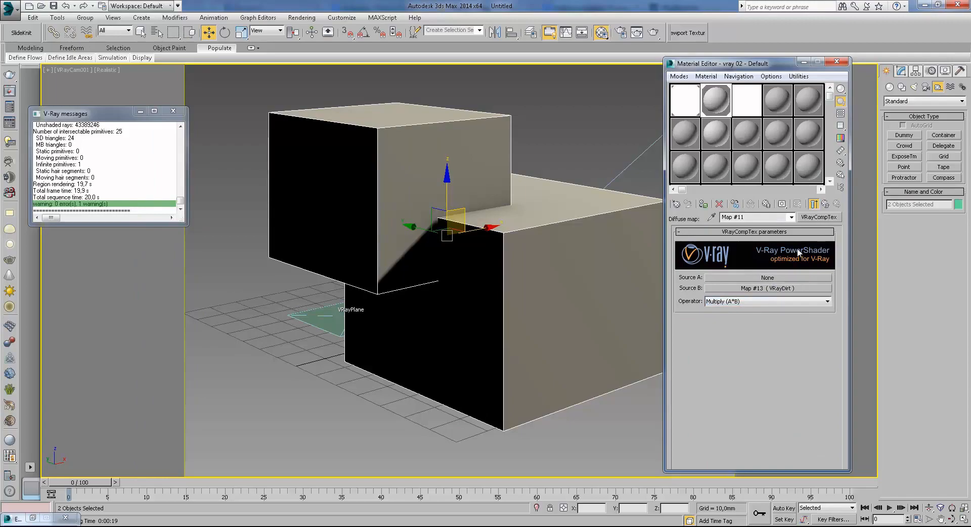
{"action": "left_click", "coordinate": [814, 204]}
{"action": "right_click", "coordinate": [777, 266]}
{"action": "left_click", "coordinate": [801, 297]}
- Set the diffuse VRayDirt map's radius to 5 mm and render the scene, checking the junction and outer edges of the boxes
{"action": "left_click", "coordinate": [772, 267]}
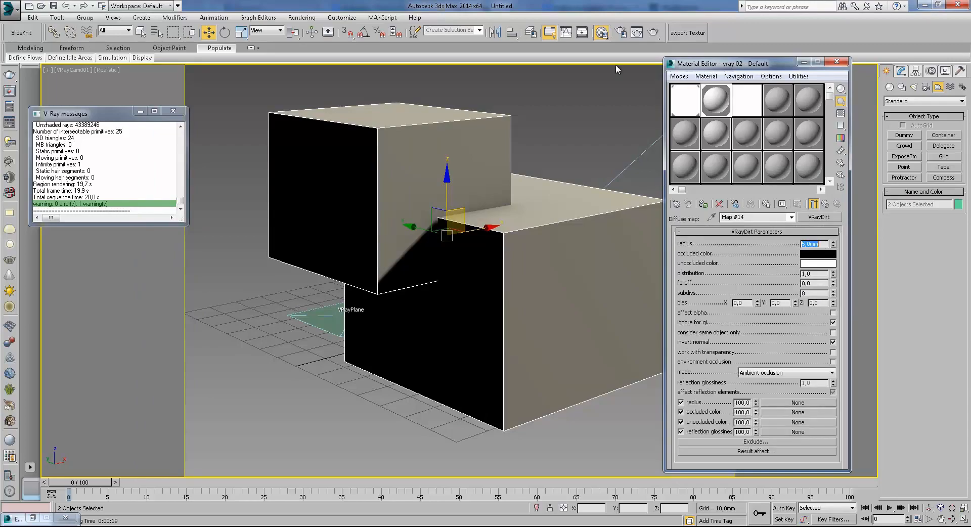
{"action": "left_click", "coordinate": [653, 33]}
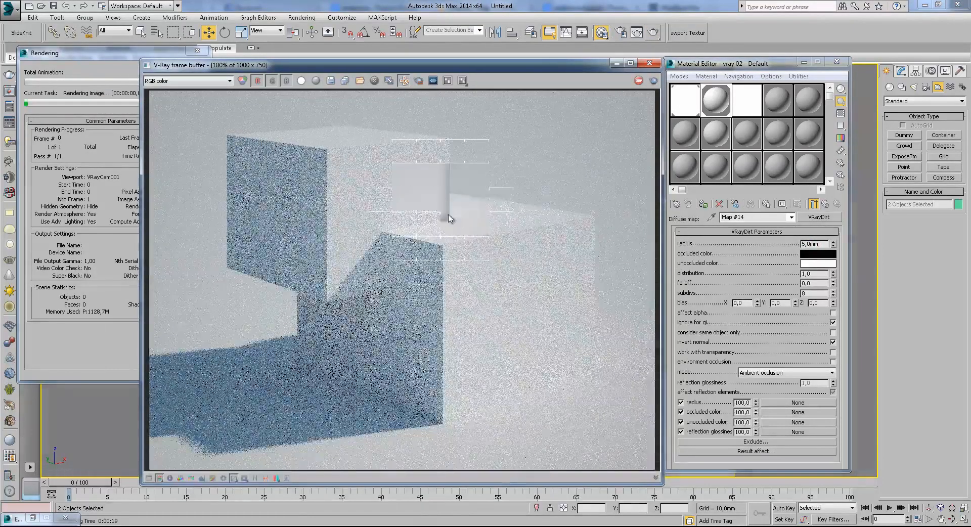
{"action": "scroll", "coordinate": [459, 229], "scroll_direction": "up", "scroll_amount": 2}
{"action": "scroll", "coordinate": [459, 228], "scroll_direction": "down", "scroll_amount": 2}
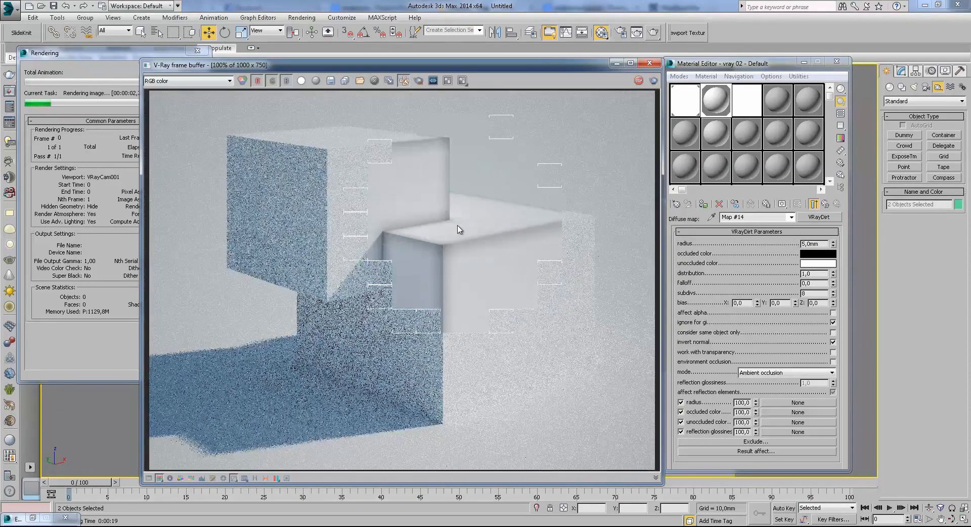
{"action": "scroll", "coordinate": [468, 259], "scroll_direction": "up", "scroll_amount": 2}
{"action": "middle_click_drag", "start_coordinate": [440, 256], "coordinate": [535, 295]}
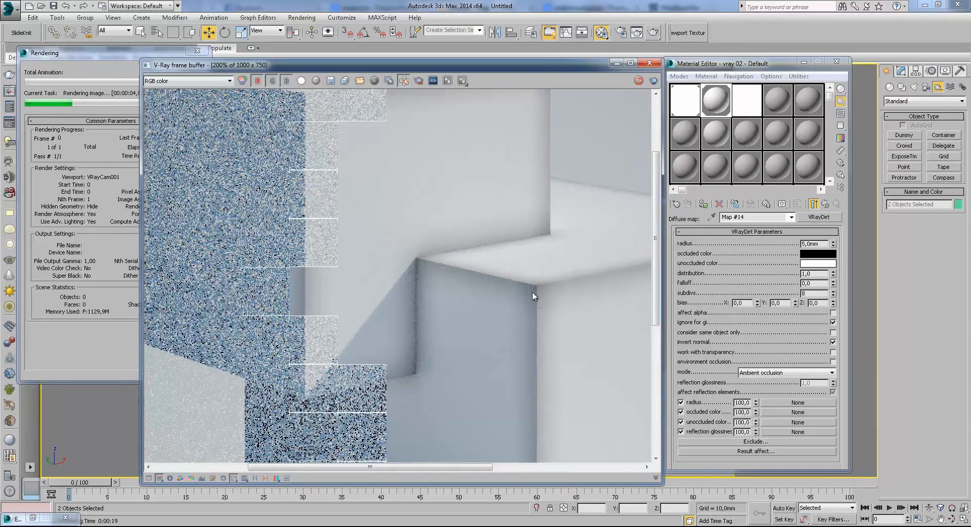
{"action": "scroll", "coordinate": [533, 295], "scroll_direction": "down", "scroll_amount": 2}
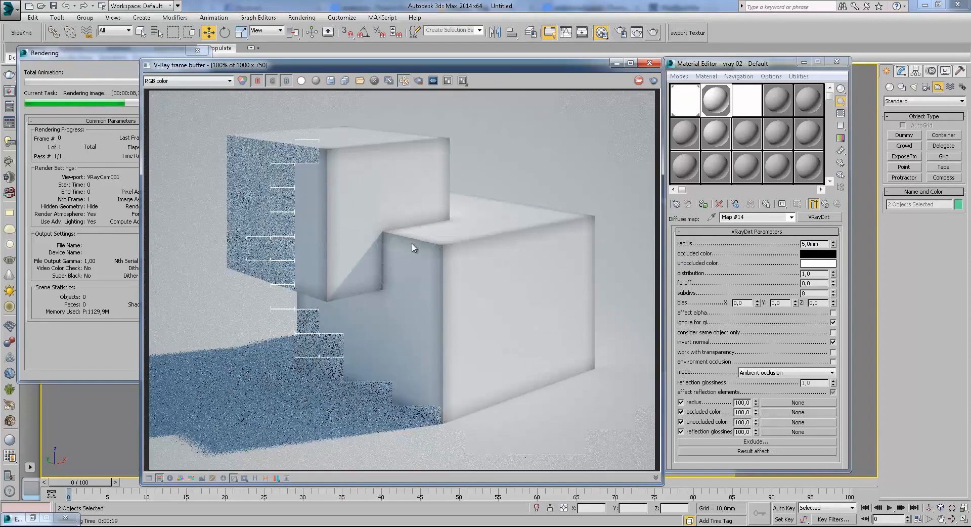
{"action": "scroll", "coordinate": [433, 245], "scroll_direction": "up", "scroll_amount": 1}
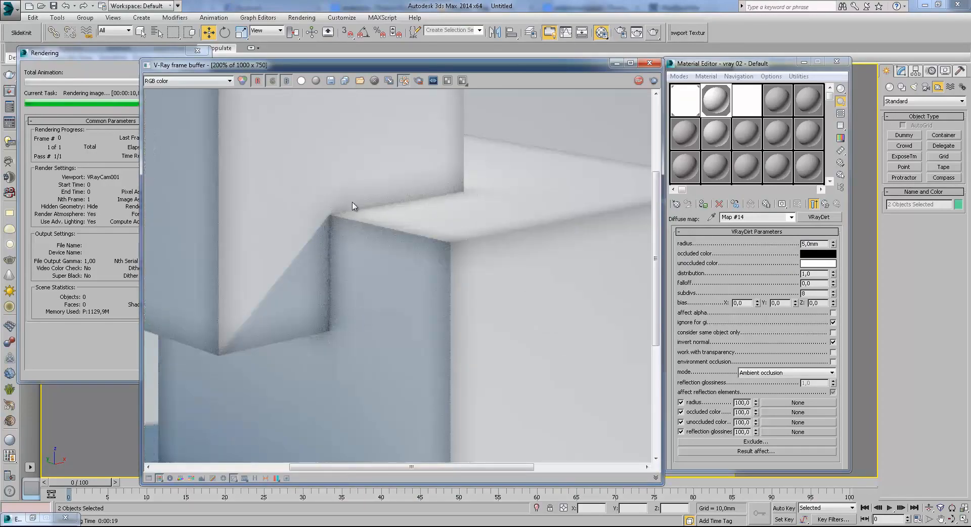
{"action": "scroll", "coordinate": [318, 320], "scroll_direction": "down", "scroll_amount": 1}
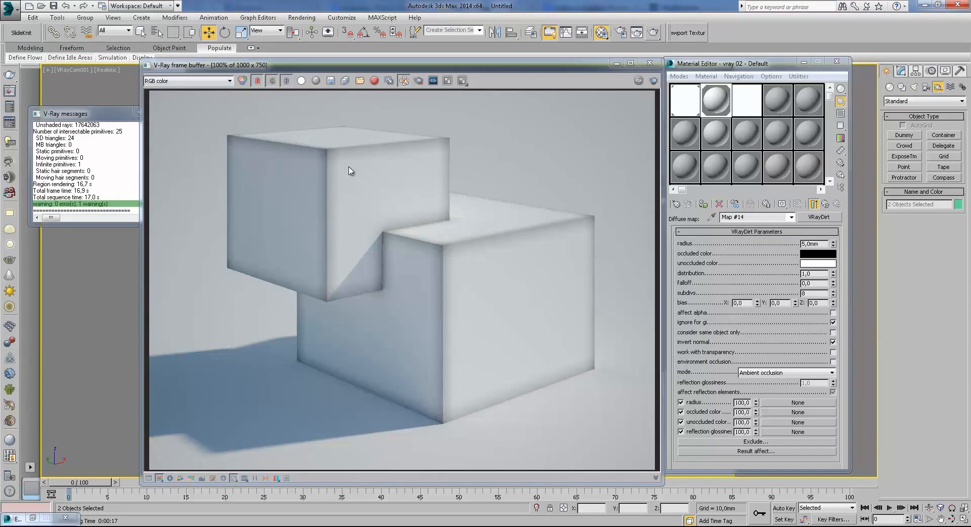
- Set the diffuse VRayDirt distribution to 5 and render the scene, checking the shading along the box edges
{"action": "double_click", "coordinate": [814, 274]}
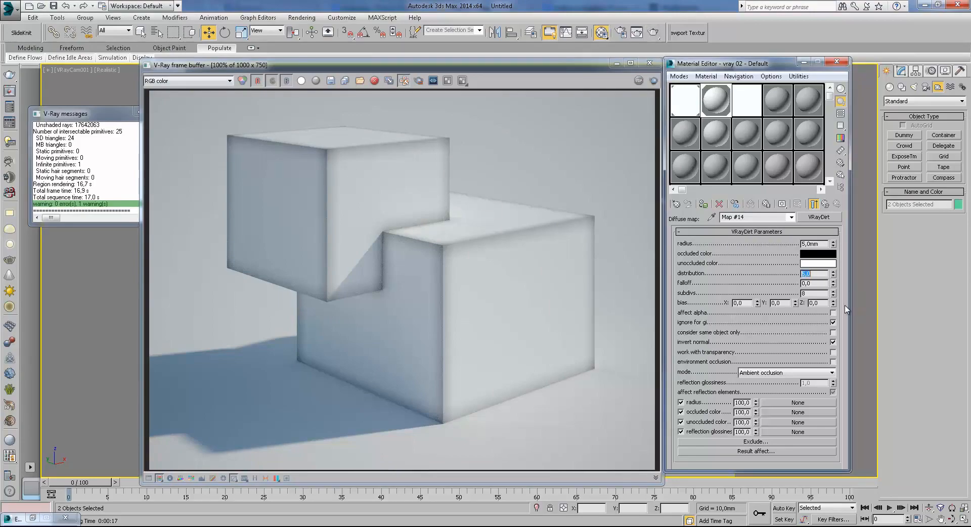
{"action": "left_click", "coordinate": [653, 33]}
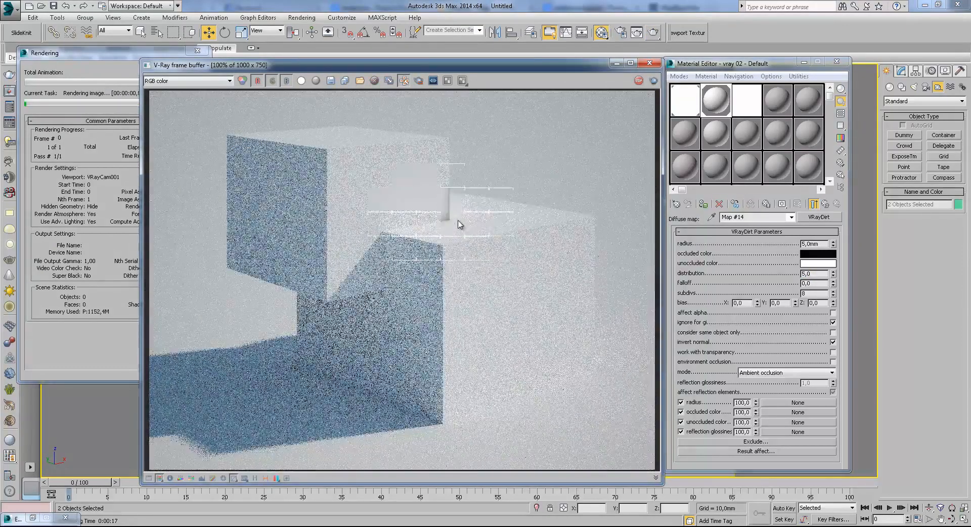
{"action": "scroll", "coordinate": [462, 245], "scroll_direction": "up", "scroll_amount": 2}
{"action": "middle_click_drag", "start_coordinate": [462, 245], "coordinate": [465, 278]}
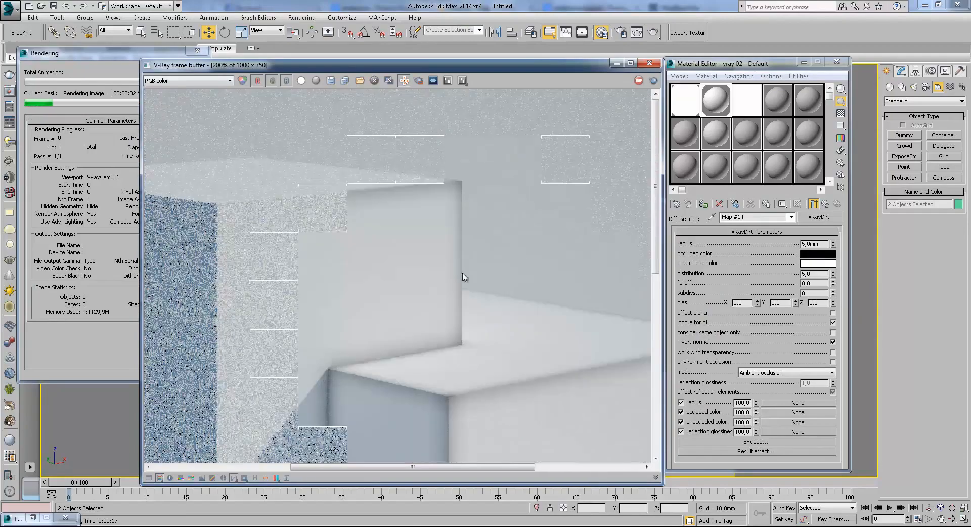
{"action": "scroll", "coordinate": [460, 293], "scroll_direction": "down", "scroll_amount": 2}
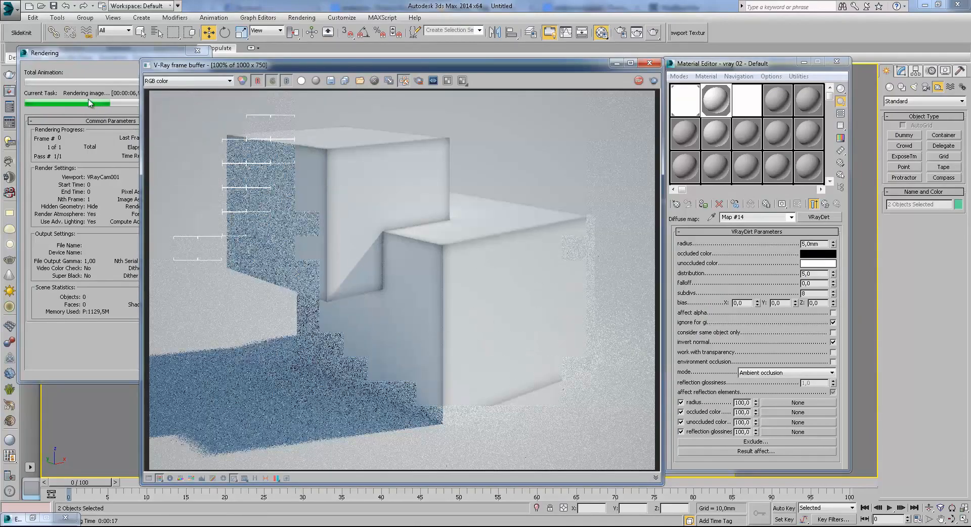
{"action": "scroll", "coordinate": [445, 263], "scroll_direction": "up", "scroll_amount": 4}
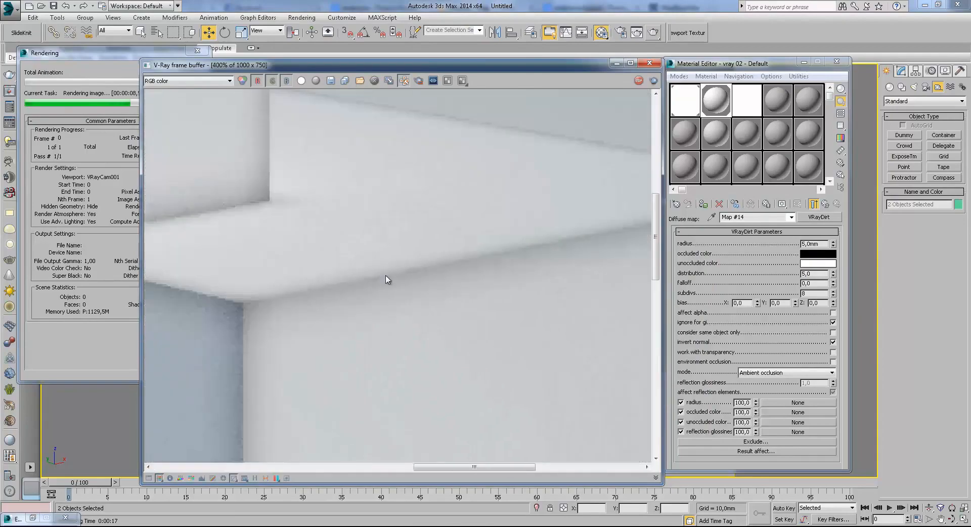
{"action": "scroll", "coordinate": [386, 280], "scroll_direction": "down", "scroll_amount": 4}
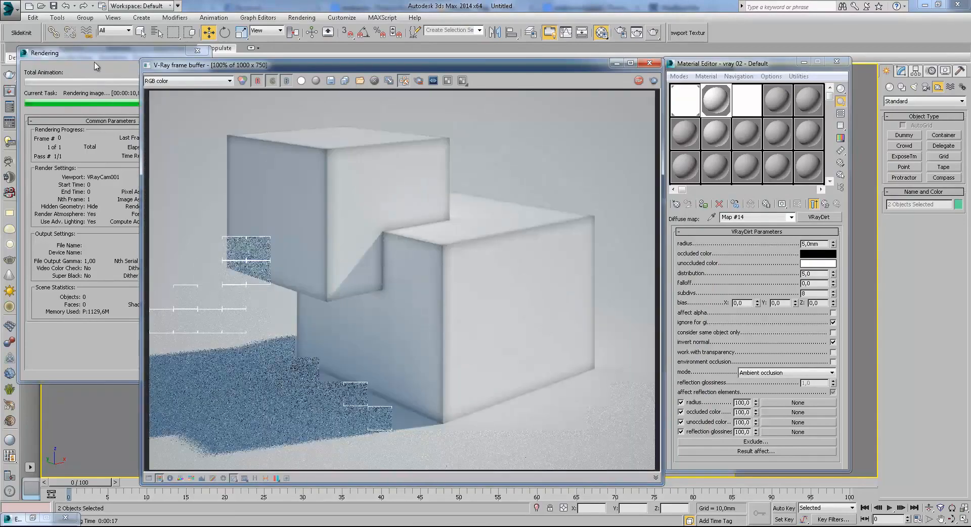
{"action": "left_click", "coordinate": [96, 66]}
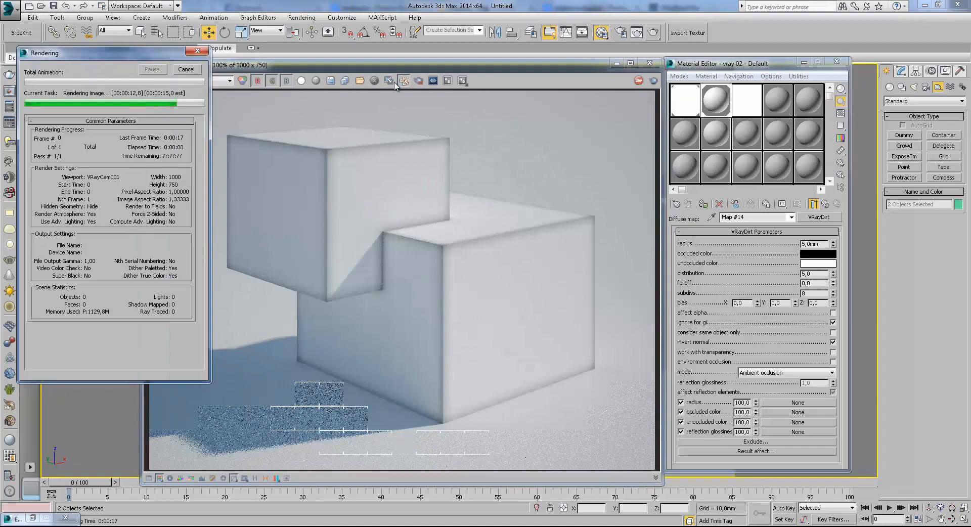
- Duplicate the current render into a separate window for comparison, then set the VRayDirt distribution to 0.01 and render again
{"action": "left_click", "coordinate": [395, 84]}
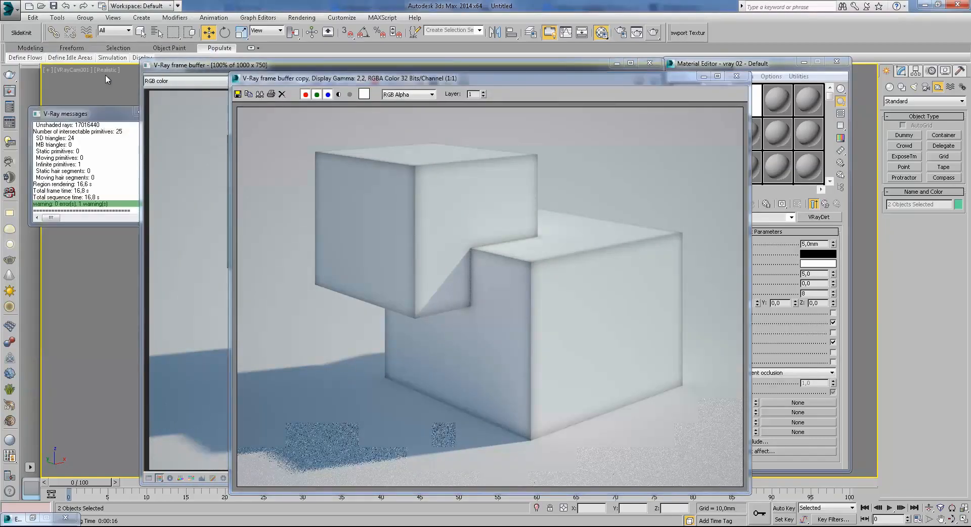
{"action": "left_click_drag", "start_coordinate": [533, 84], "coordinate": [357, 88]}
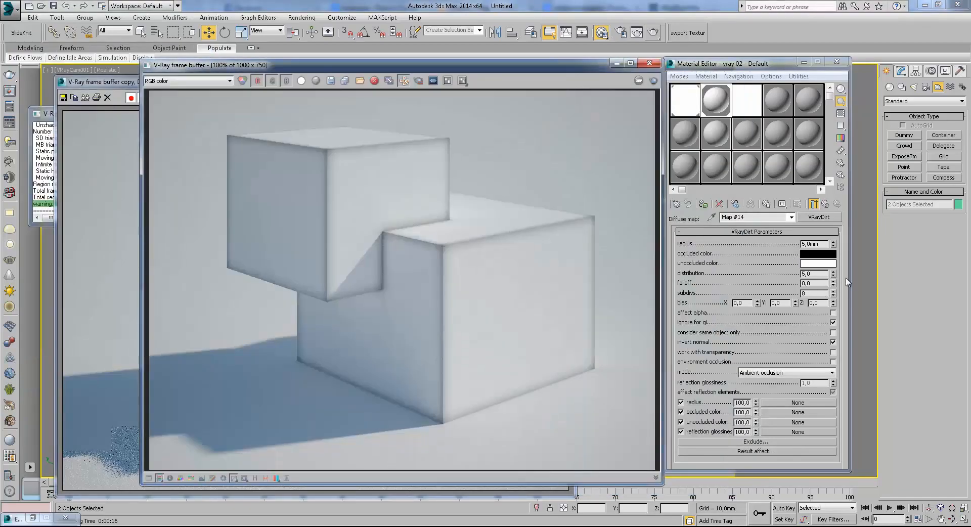
{"action": "left_click_drag", "start_coordinate": [821, 274], "coordinate": [784, 278]}
{"action": "type", "text": ","}
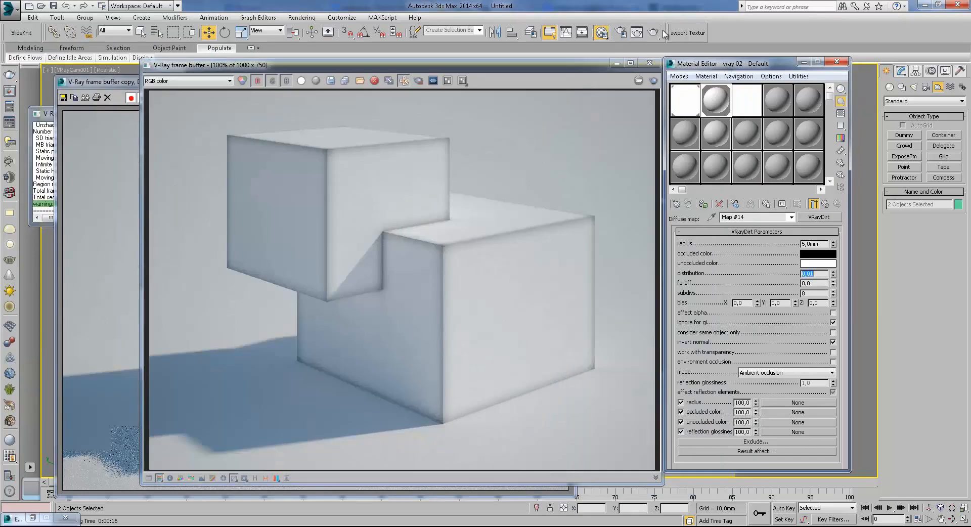
{"action": "left_click", "coordinate": [653, 32]}
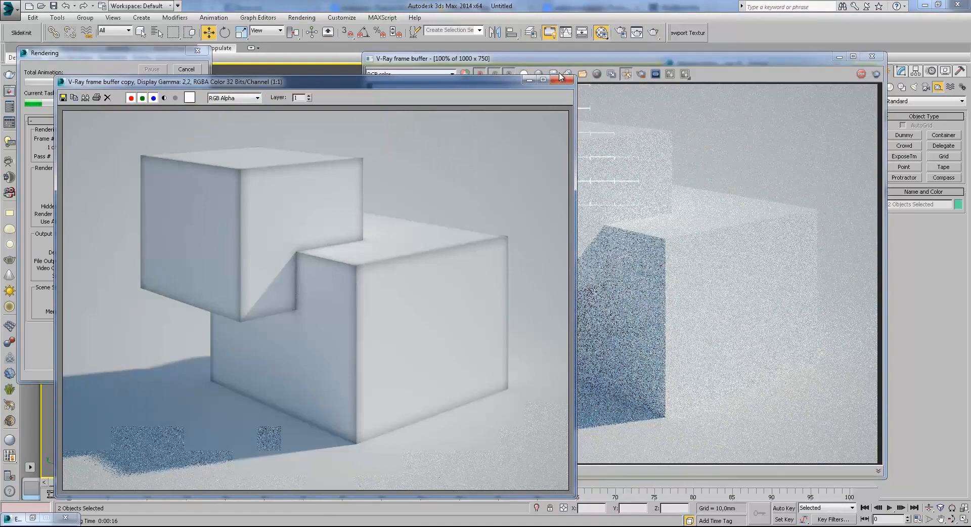
- Compare the upper box's edge shading between the new render and its copy at 200%, then close both render windows
{"action": "left_click_drag", "start_coordinate": [571, 62], "coordinate": [642, 92]}
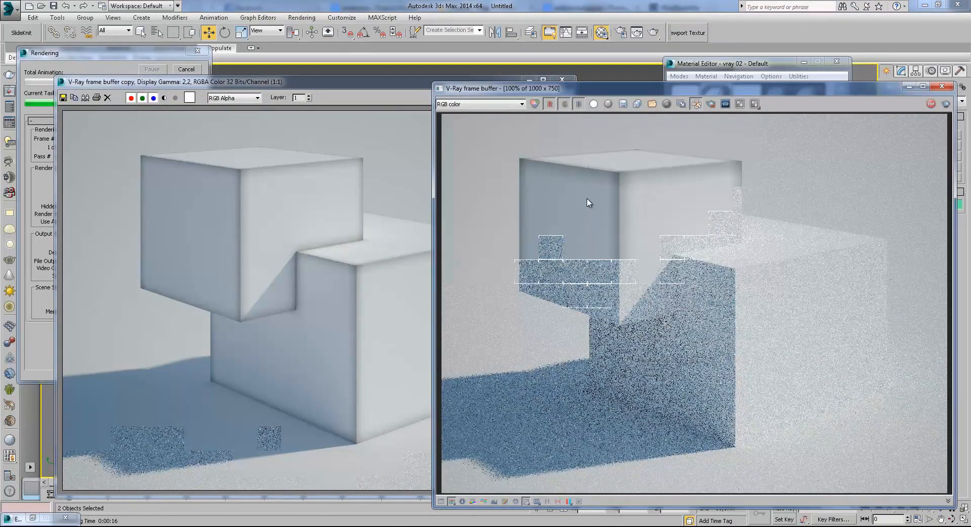
{"action": "scroll", "coordinate": [572, 219], "scroll_direction": "up", "scroll_amount": 1}
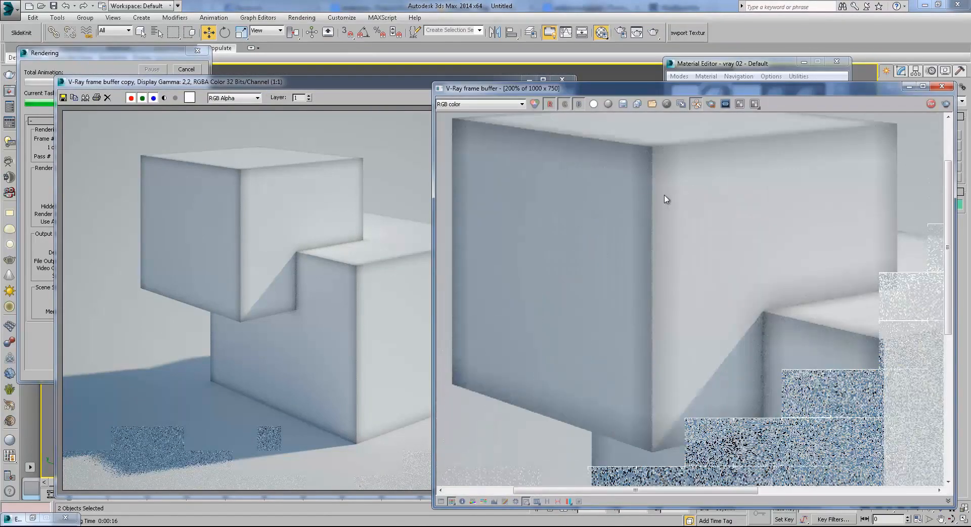
{"action": "left_click", "coordinate": [271, 180]}
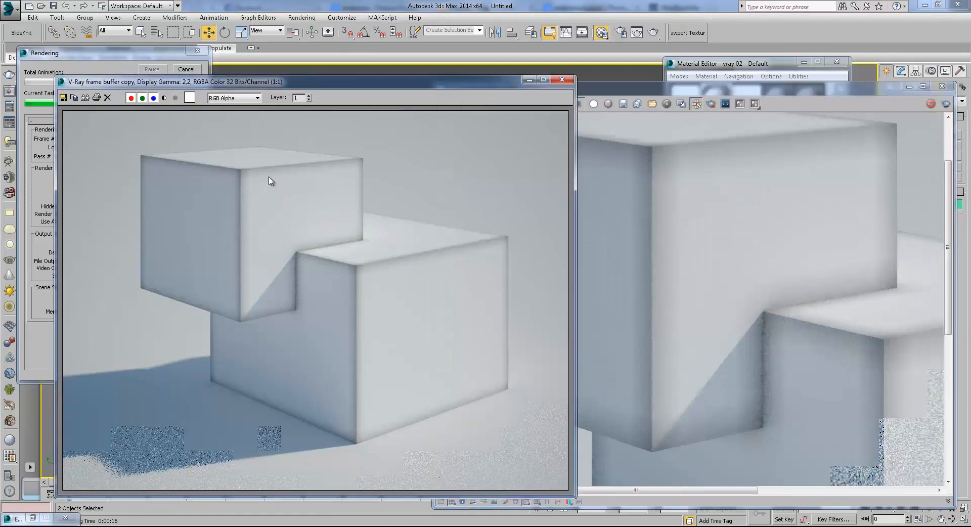
{"action": "scroll", "coordinate": [277, 181], "scroll_direction": "up", "scroll_amount": 1}
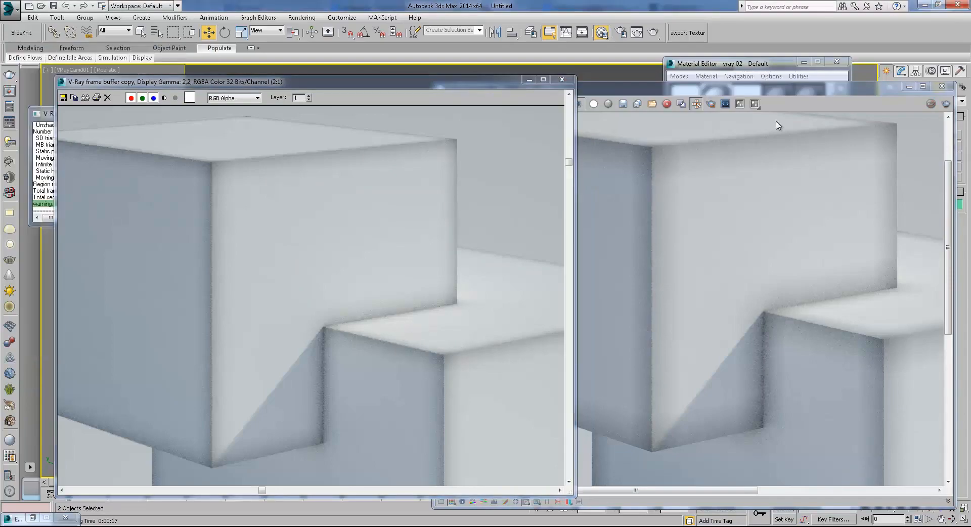
{"action": "left_click", "coordinate": [563, 80]}
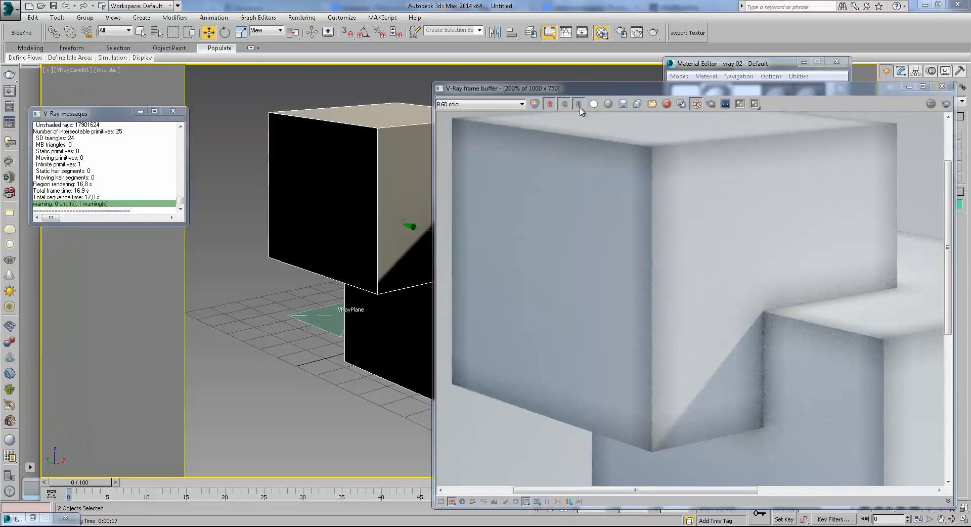
{"action": "left_click", "coordinate": [941, 86]}
- Set the VRayDirt distribution to 1 and the falloff to 2, and render the scene
{"action": "left_click_drag", "start_coordinate": [824, 274], "coordinate": [775, 278]}
{"action": "type", "text": "1"}
{"action": "key", "text": "Return"}
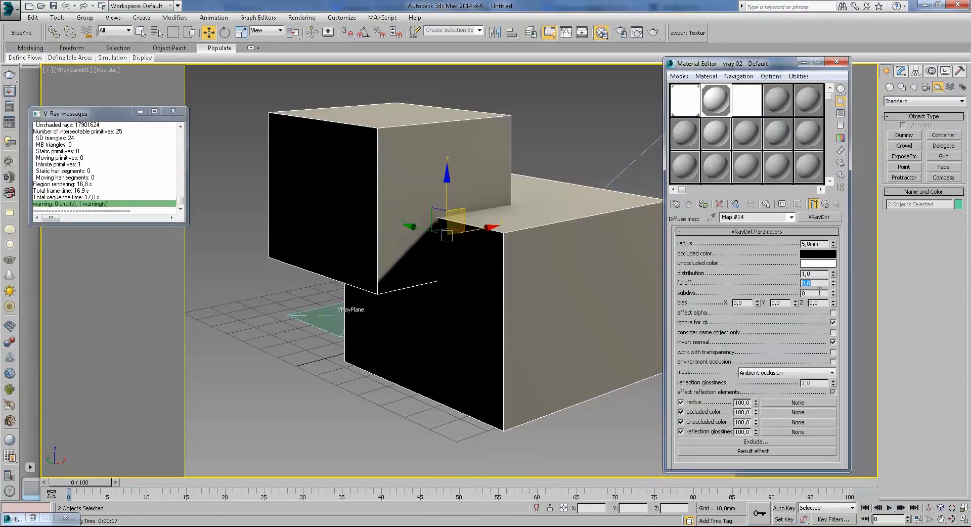
{"action": "left_click", "coordinate": [653, 32]}
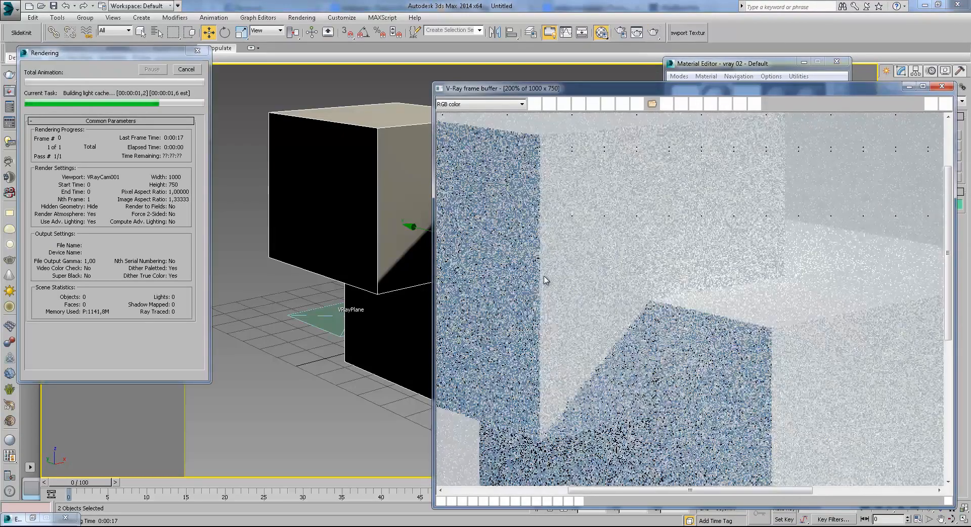
- Examine the dirt shading in the render up close at the junction of the boxes and along the upper box's edges
{"action": "scroll", "coordinate": [545, 280], "scroll_direction": "down", "scroll_amount": 1}
{"action": "left_click_drag", "start_coordinate": [614, 87], "coordinate": [442, 73]}
{"action": "scroll", "coordinate": [440, 172], "scroll_direction": "up", "scroll_amount": 1}
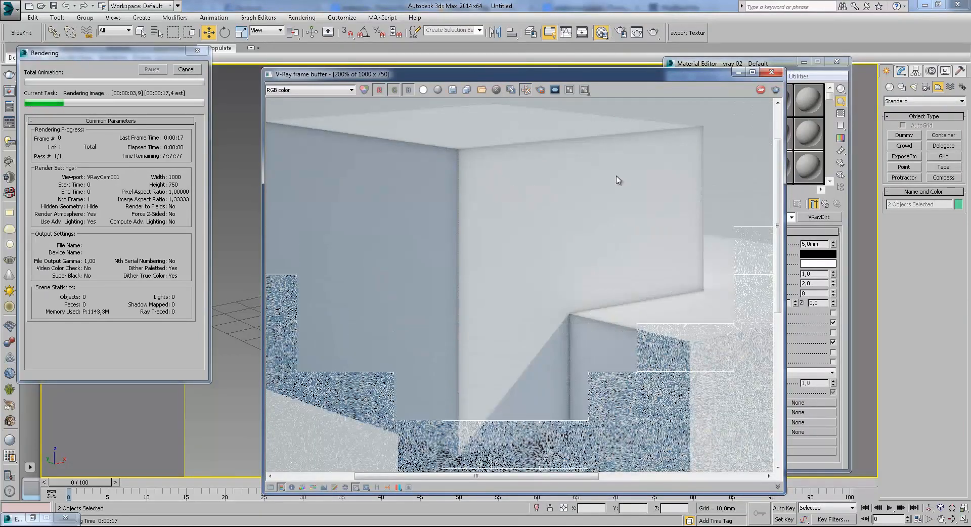
{"action": "scroll", "coordinate": [657, 195], "scroll_direction": "down", "scroll_amount": 2}
{"action": "scroll", "coordinate": [506, 247], "scroll_direction": "up", "scroll_amount": 1}
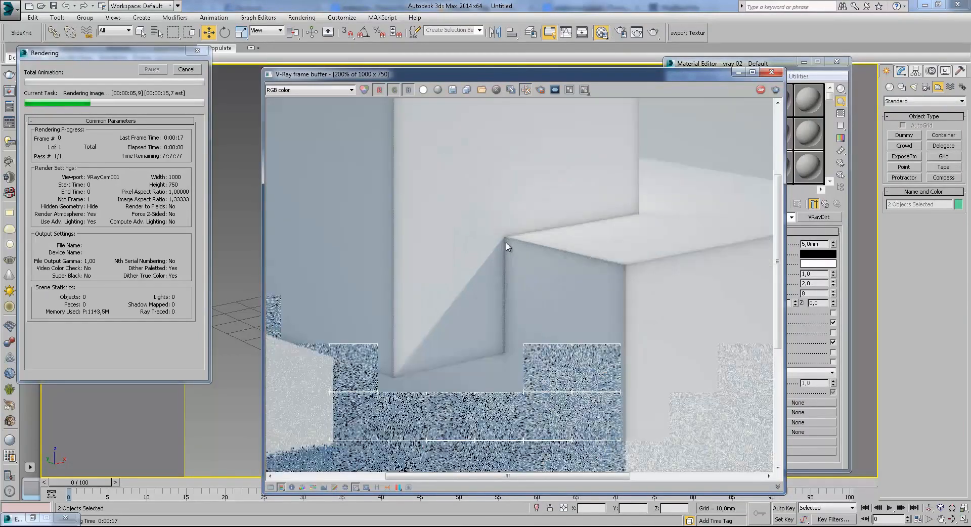
{"action": "scroll", "coordinate": [526, 248], "scroll_direction": "up", "scroll_amount": 1}
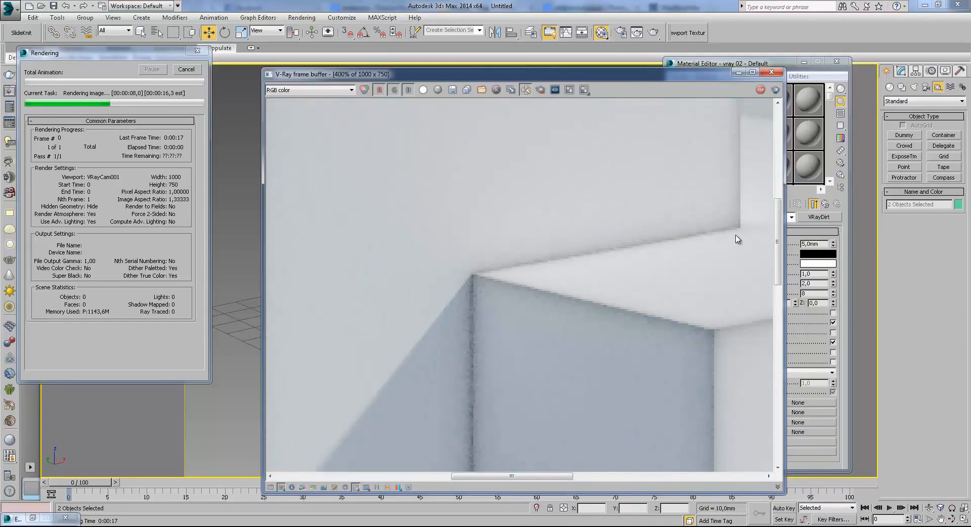
{"action": "scroll", "coordinate": [738, 239], "scroll_direction": "down", "scroll_amount": 1}
{"action": "middle_click_drag", "start_coordinate": [626, 269], "coordinate": [605, 273]}
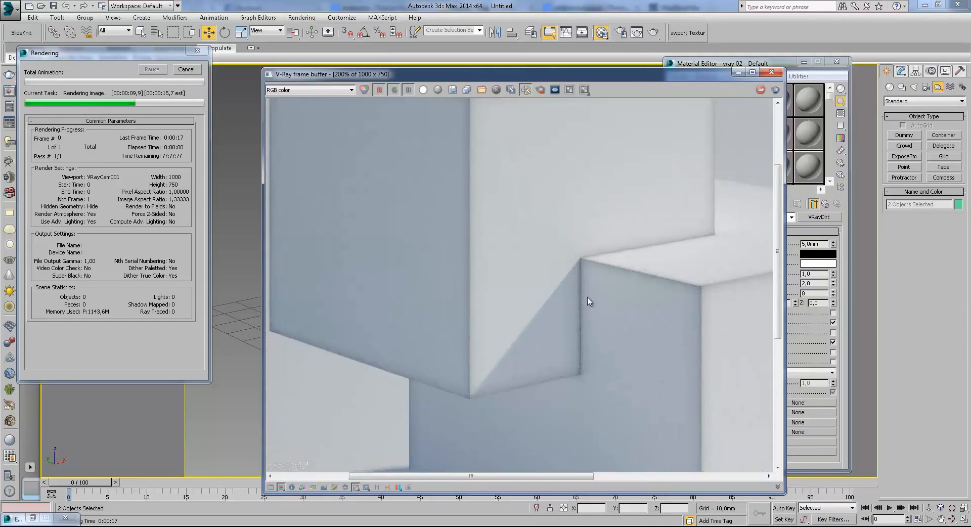
{"action": "middle_click_drag", "start_coordinate": [436, 225], "coordinate": [512, 284]}
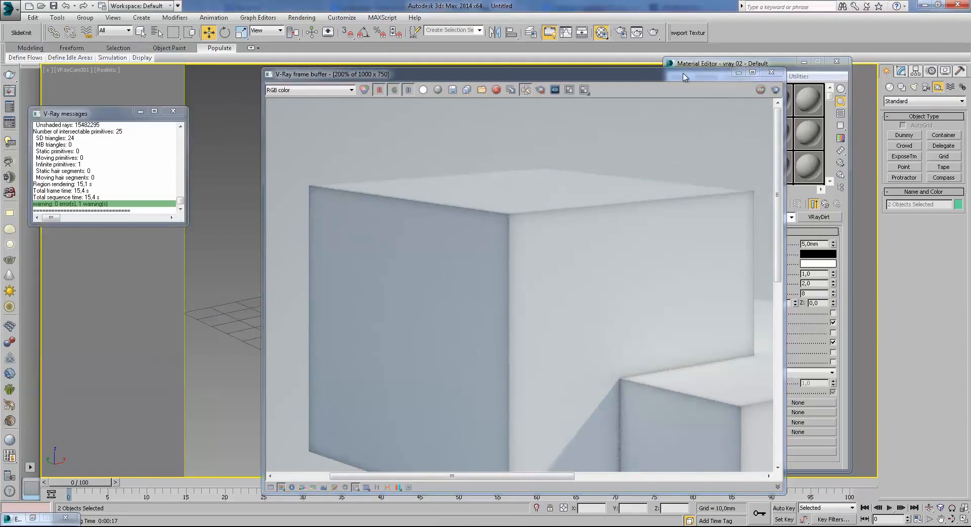
- Set the VRayDirt radius to 10 mm and render the scene, checking the shading on the upper box's edges
{"action": "left_click_drag", "start_coordinate": [684, 77], "coordinate": [578, 63]}
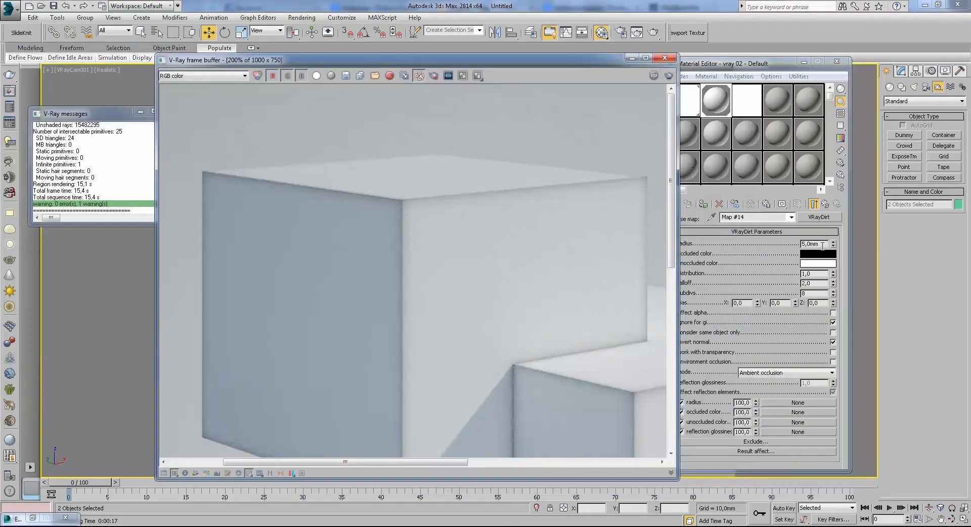
{"action": "left_click", "coordinate": [823, 244]}
{"action": "left_click", "coordinate": [654, 33]}
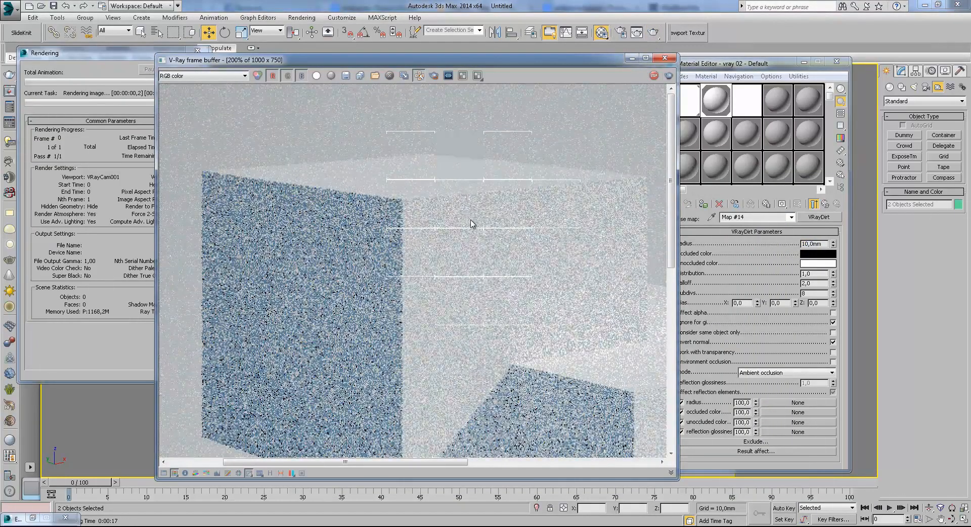
{"action": "scroll", "coordinate": [445, 219], "scroll_direction": "down", "scroll_amount": 2}
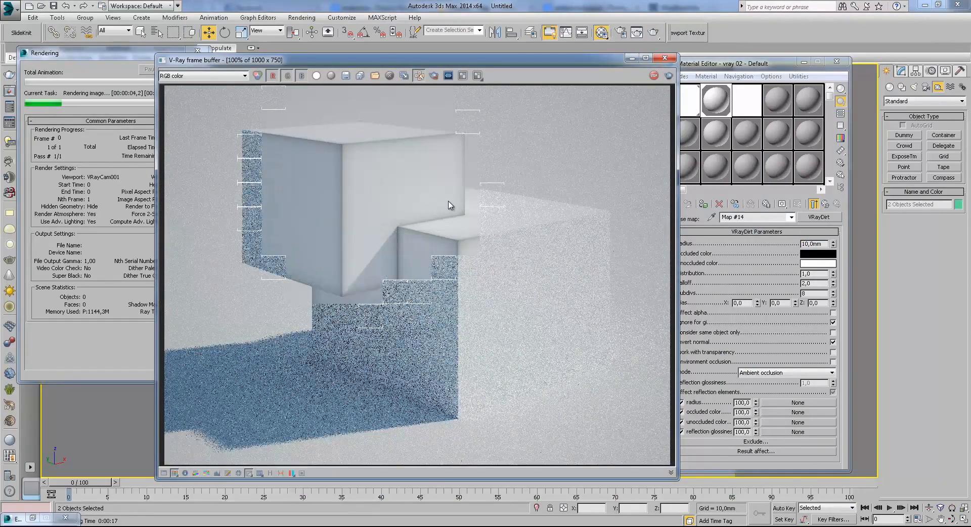
{"action": "scroll", "coordinate": [339, 154], "scroll_direction": "up", "scroll_amount": 2}
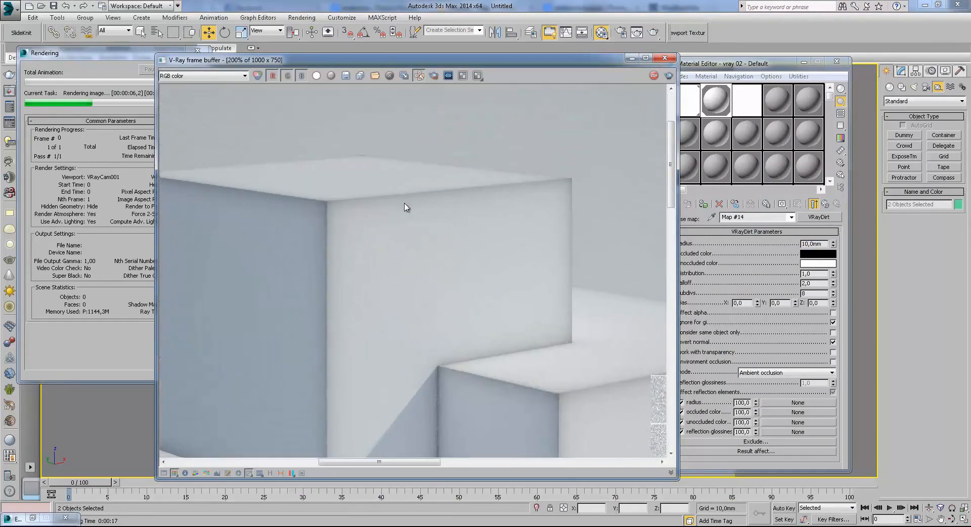
{"action": "scroll", "coordinate": [408, 208], "scroll_direction": "up", "scroll_amount": 2}
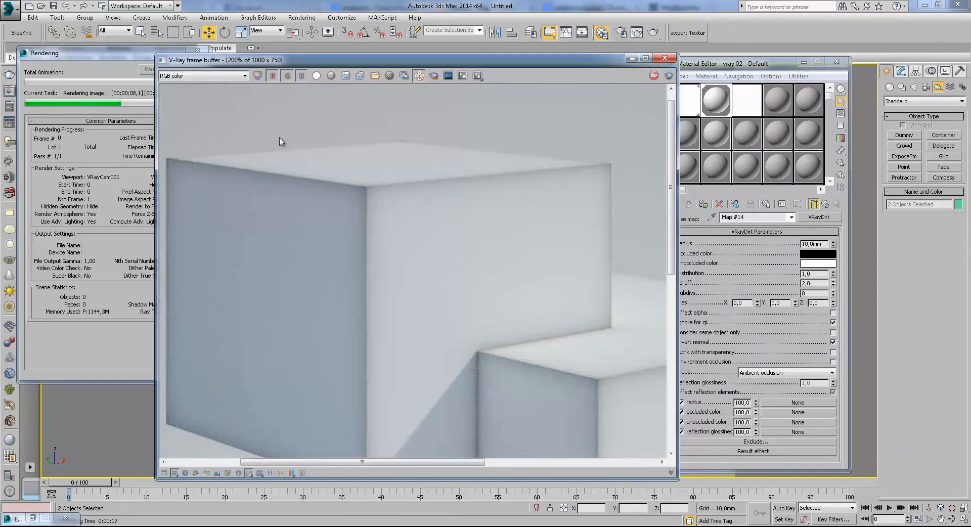
{"action": "scroll", "coordinate": [520, 249], "scroll_direction": "down", "scroll_amount": 2}
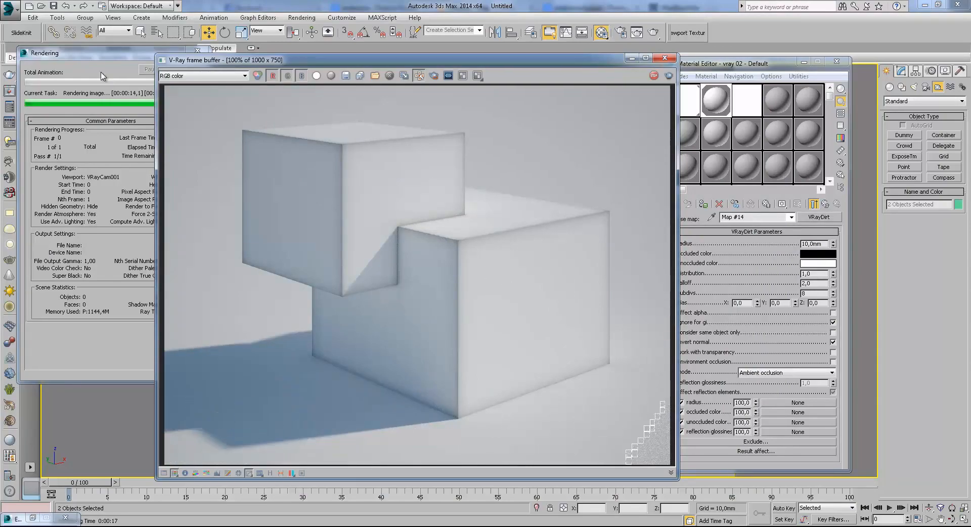
- Set the VRayDirt falloff to 0 and render the scene, inspecting the shading around the junction and the upper box's corner
{"action": "double_click", "coordinate": [820, 281]}
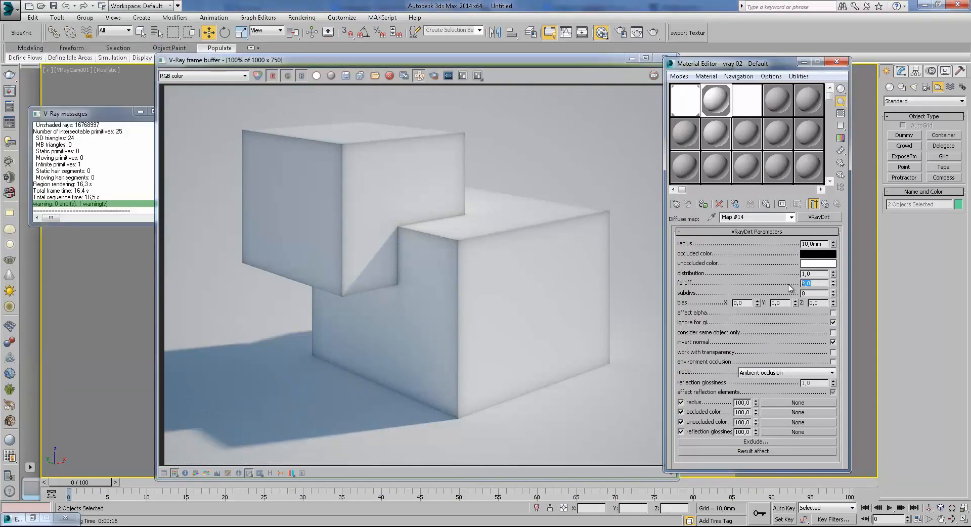
{"action": "left_click", "coordinate": [655, 32]}
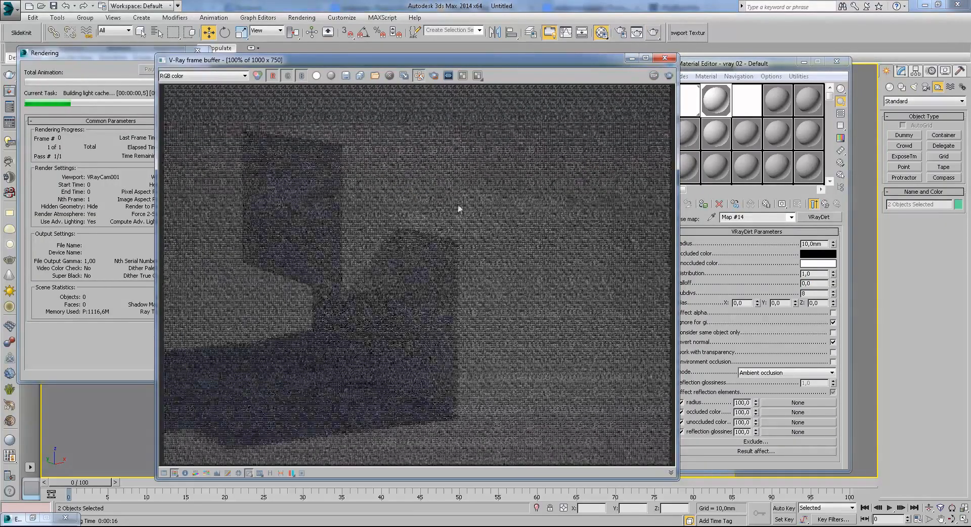
{"action": "scroll", "coordinate": [401, 208], "scroll_direction": "down", "scroll_amount": 1}
{"action": "scroll", "coordinate": [354, 162], "scroll_direction": "up", "scroll_amount": 3}
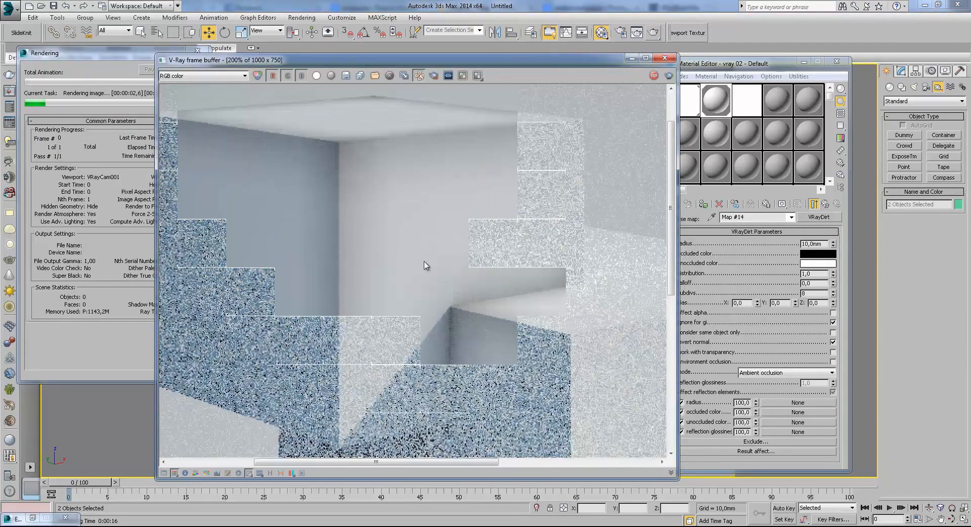
{"action": "middle_click_drag", "start_coordinate": [425, 269], "coordinate": [425, 219]}
{"action": "scroll", "coordinate": [443, 252], "scroll_direction": "down", "scroll_amount": 3}
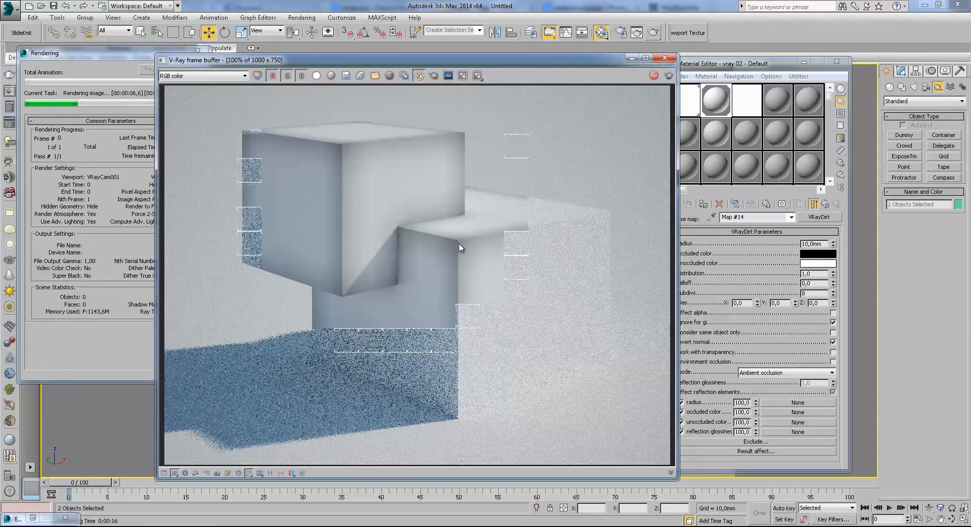
{"action": "scroll", "coordinate": [342, 183], "scroll_direction": "up", "scroll_amount": 2}
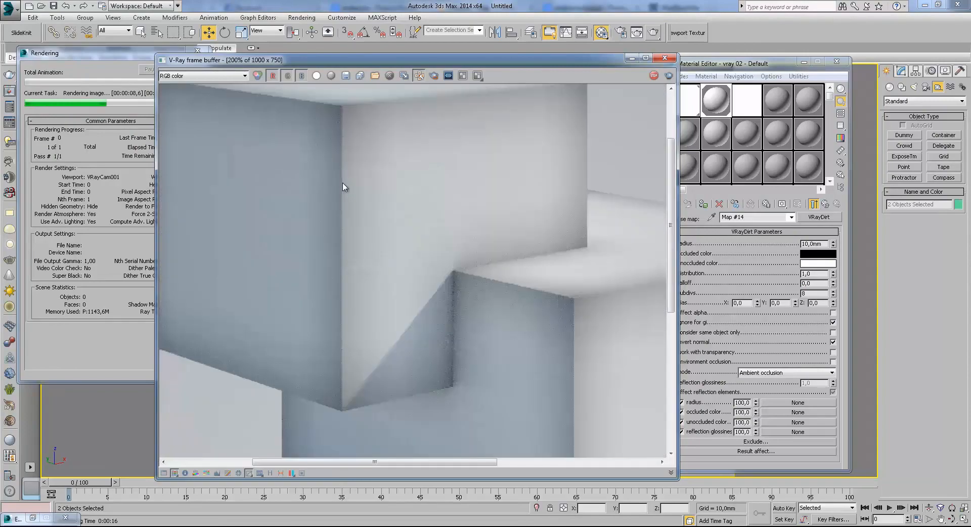
{"action": "middle_click_drag", "start_coordinate": [362, 157], "coordinate": [373, 198]}
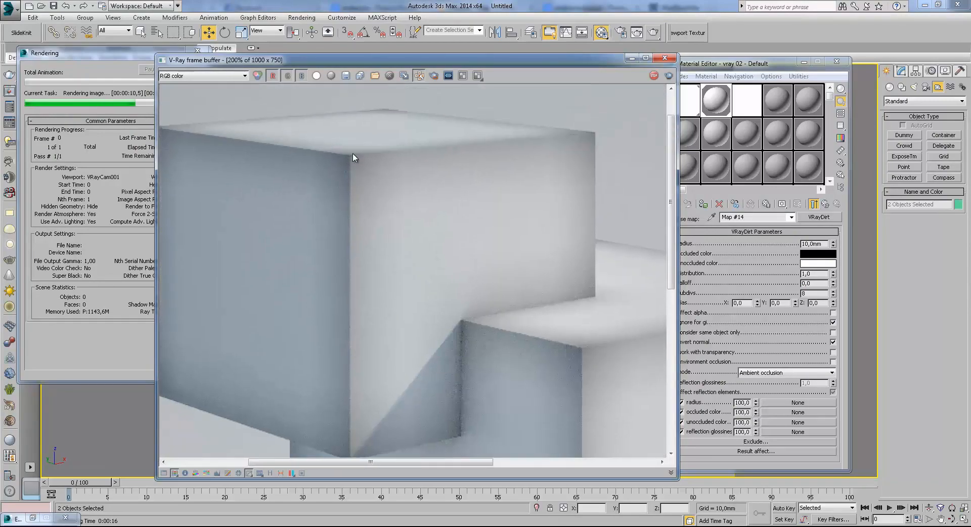
{"action": "middle_click_drag", "start_coordinate": [387, 181], "coordinate": [387, 198]}
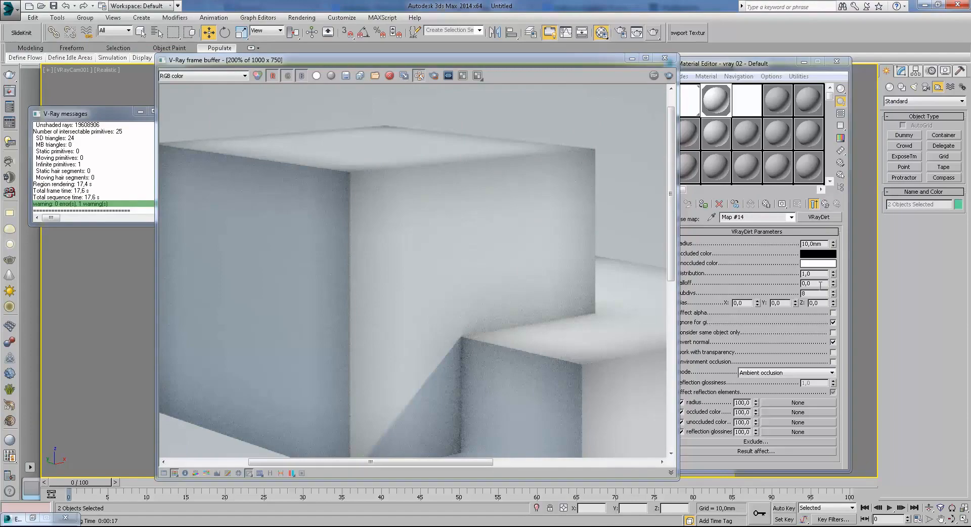
- Inspect the grain near the junction of the boxes, then set the VRayDirt subdivs to 50 and render
{"action": "left_click", "coordinate": [819, 284]}
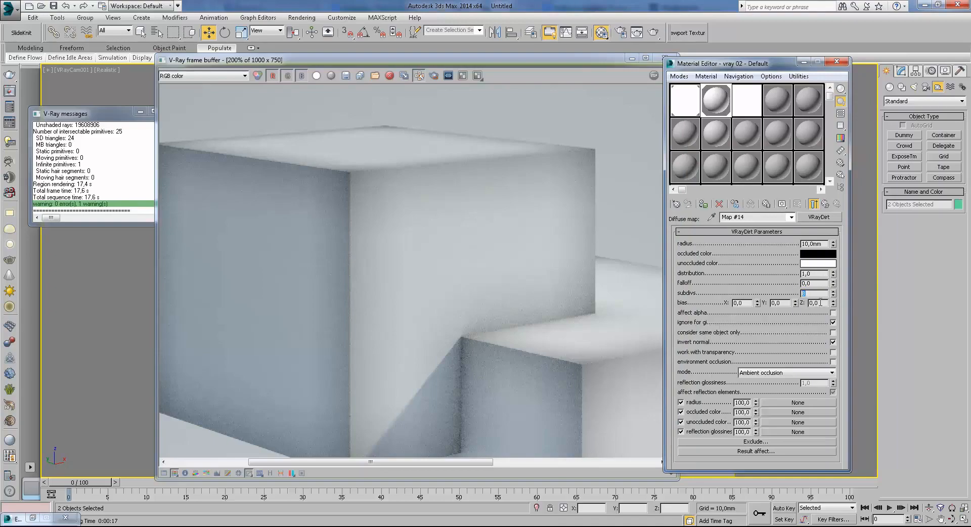
{"action": "left_click", "coordinate": [484, 248]}
{"action": "scroll", "coordinate": [479, 252], "scroll_direction": "down", "scroll_amount": 1}
{"action": "scroll", "coordinate": [445, 245], "scroll_direction": "up", "scroll_amount": 1}
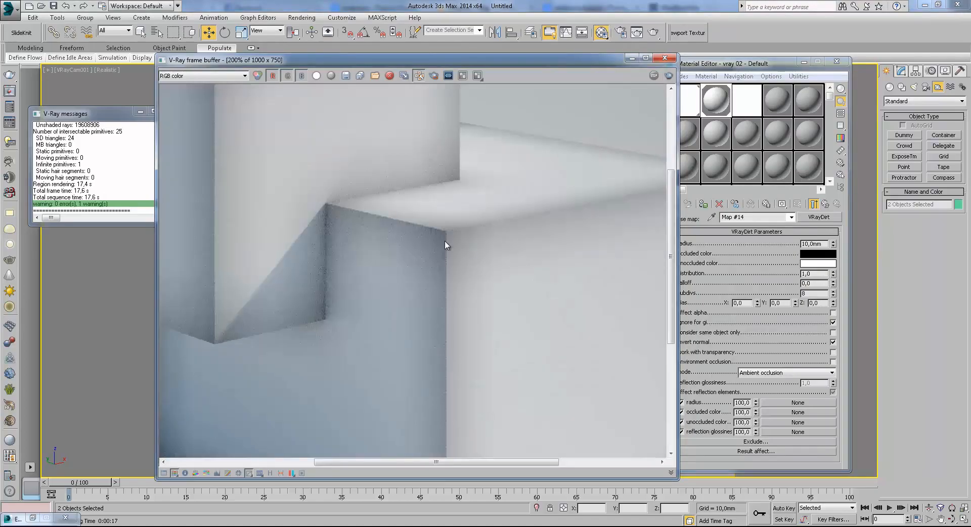
{"action": "left_click", "coordinate": [803, 293]}
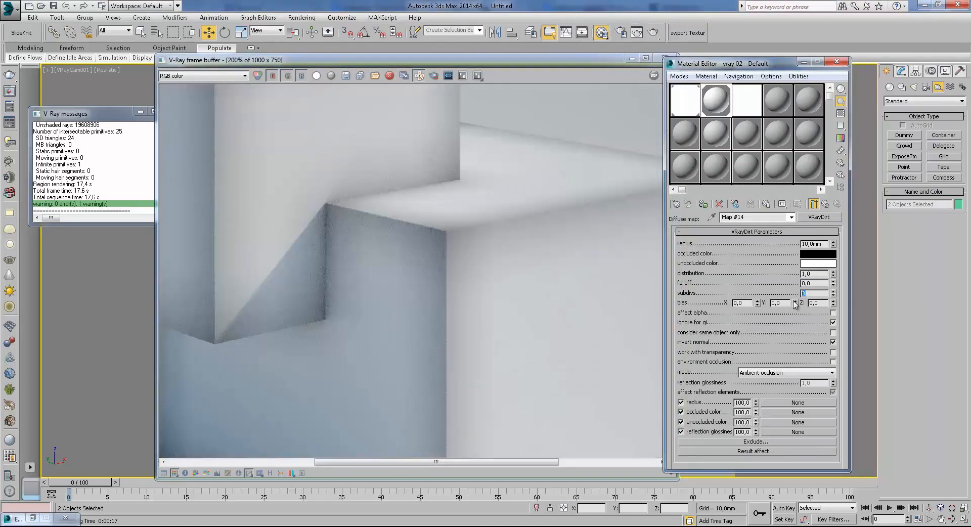
{"action": "left_click", "coordinate": [650, 33]}
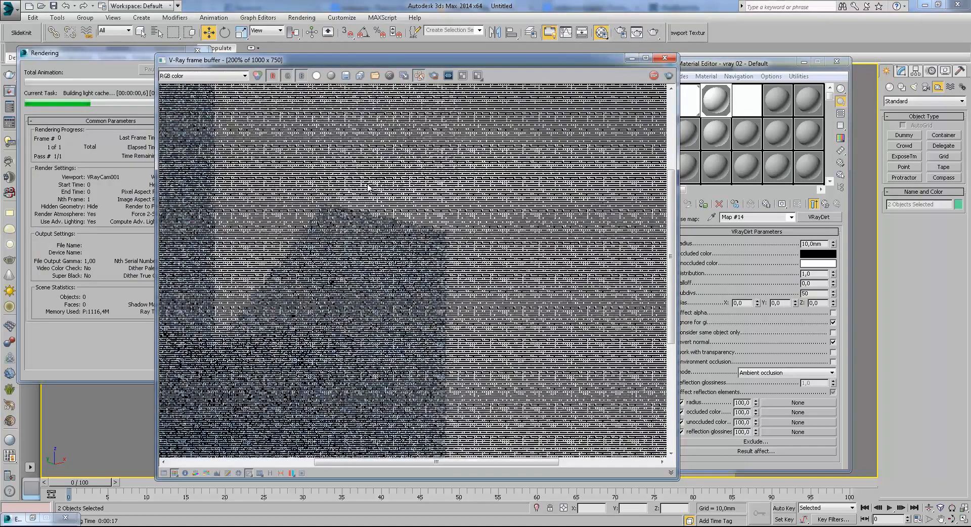
- Examine the grain and edge shading around the upper box's near vertical edge and top while the scene renders
{"action": "middle_click_drag", "start_coordinate": [353, 166], "coordinate": [509, 310]}
{"action": "scroll", "coordinate": [394, 265], "scroll_direction": "up", "scroll_amount": 1}
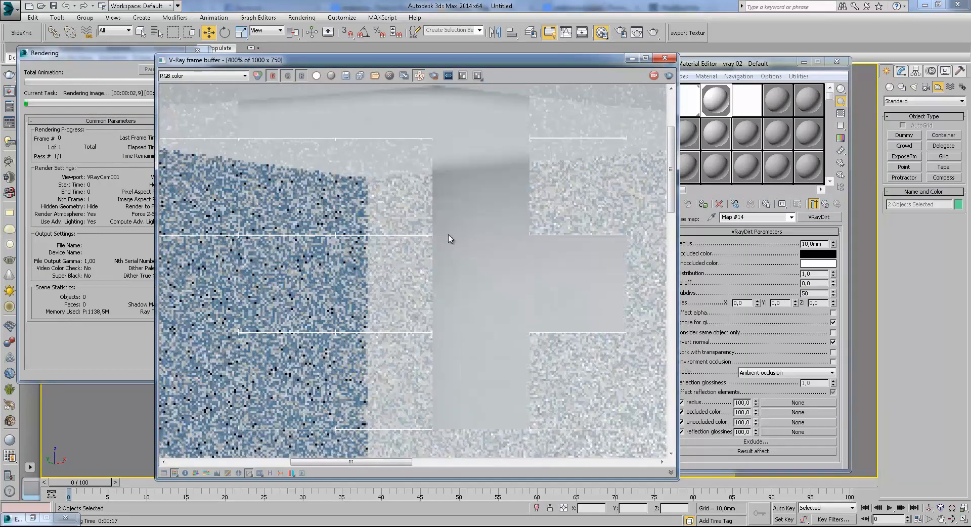
{"action": "scroll", "coordinate": [458, 232], "scroll_direction": "up", "scroll_amount": 1}
{"action": "scroll", "coordinate": [460, 230], "scroll_direction": "down", "scroll_amount": 1}
{"action": "middle_click_drag", "start_coordinate": [461, 312], "coordinate": [408, 310]}
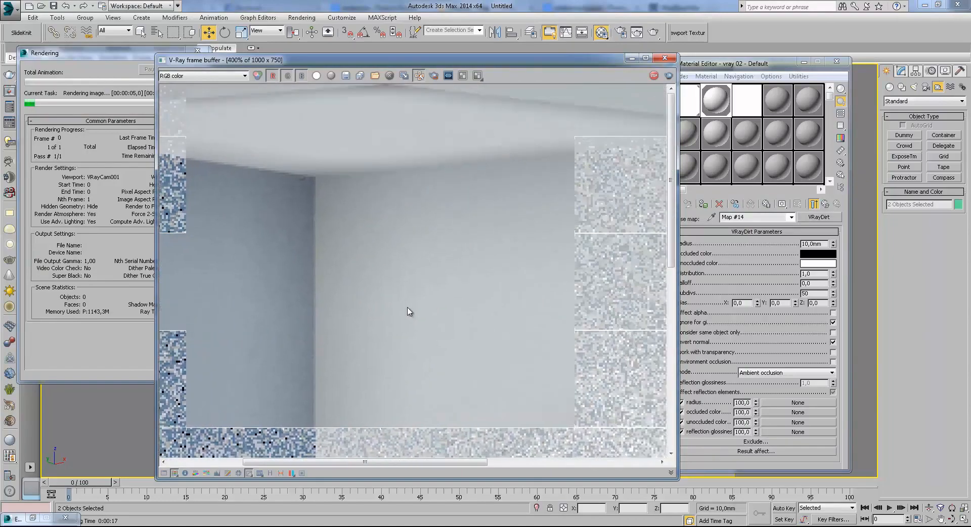
{"action": "scroll", "coordinate": [406, 307], "scroll_direction": "down", "scroll_amount": 1}
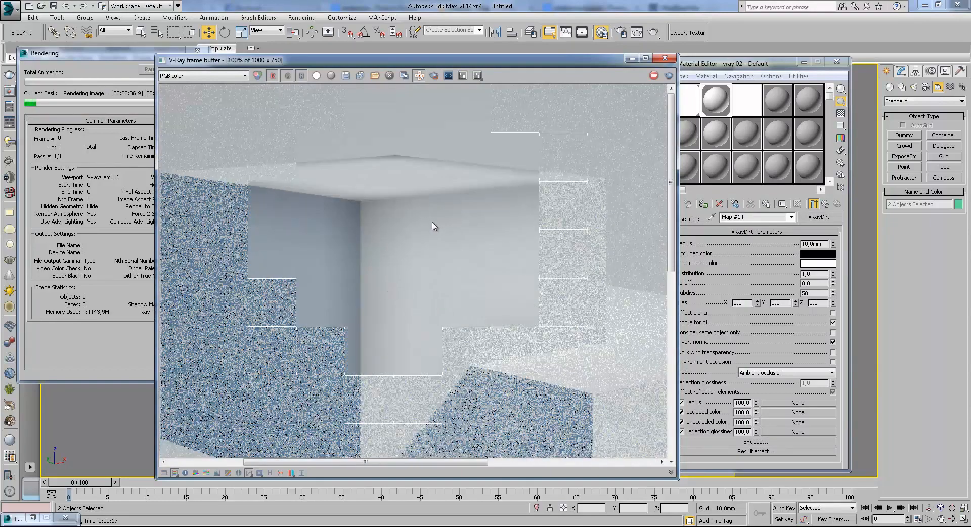
{"action": "scroll", "coordinate": [433, 225], "scroll_direction": "down", "scroll_amount": 1}
{"action": "scroll", "coordinate": [355, 159], "scroll_direction": "up", "scroll_amount": 1}
{"action": "middle_click_drag", "start_coordinate": [432, 146], "coordinate": [479, 155]}
{"action": "scroll", "coordinate": [380, 197], "scroll_direction": "up", "scroll_amount": 1}
{"action": "scroll", "coordinate": [370, 190], "scroll_direction": "down", "scroll_amount": 1}
- Inspect the shading at the junction of the two boxes, and cancel the render in progress
{"action": "middle_click_drag", "start_coordinate": [451, 266], "coordinate": [419, 217]}
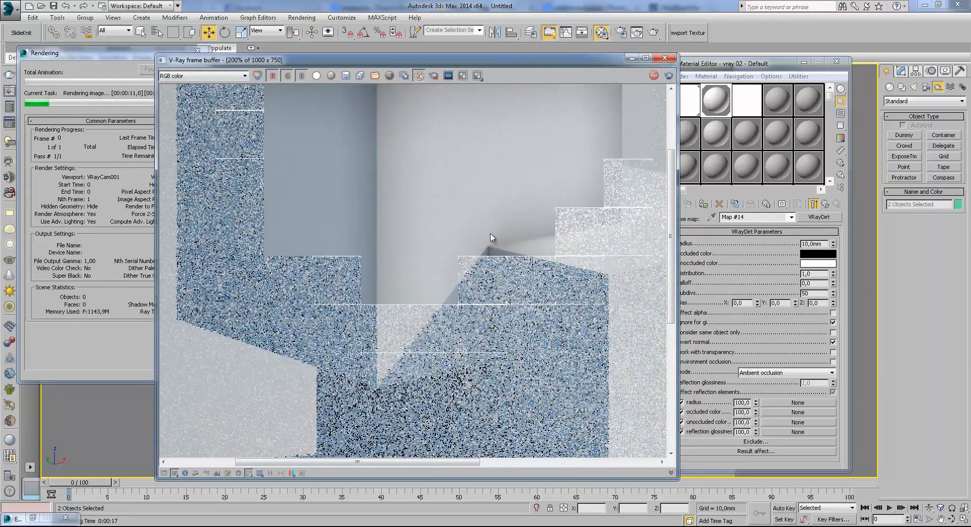
{"action": "middle_click_drag", "start_coordinate": [494, 248], "coordinate": [450, 248]}
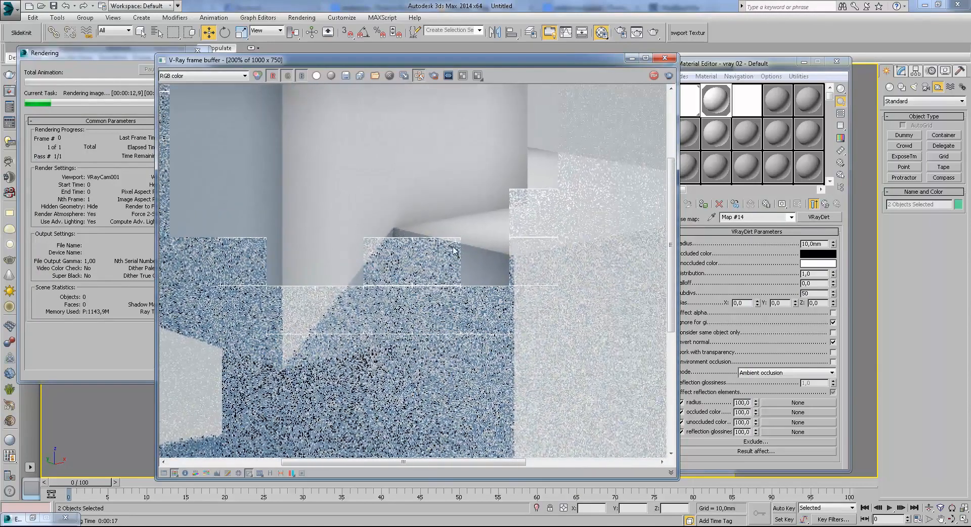
{"action": "middle_click_drag", "start_coordinate": [449, 210], "coordinate": [397, 308]}
{"action": "scroll", "coordinate": [413, 301], "scroll_direction": "down", "scroll_amount": 1}
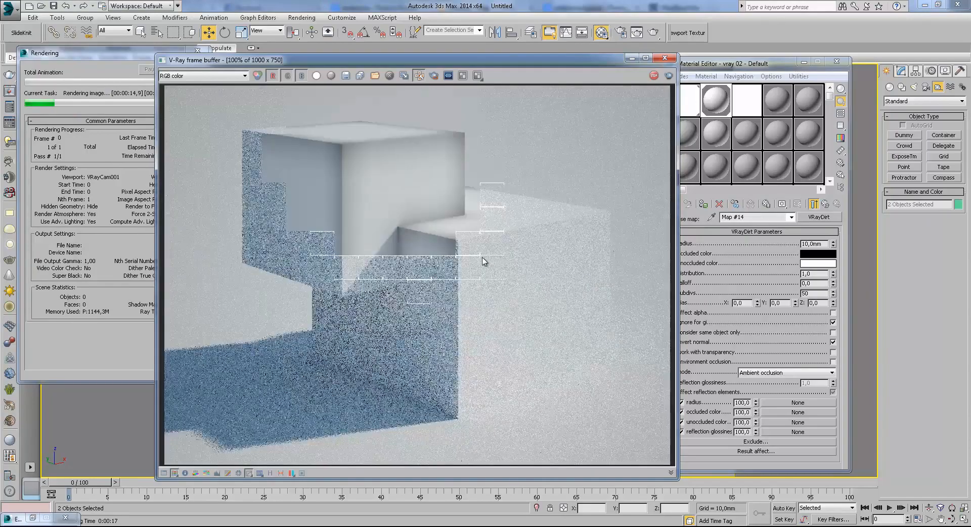
{"action": "scroll", "coordinate": [356, 251], "scroll_direction": "up", "scroll_amount": 1}
{"action": "scroll", "coordinate": [398, 314], "scroll_direction": "down", "scroll_amount": 1}
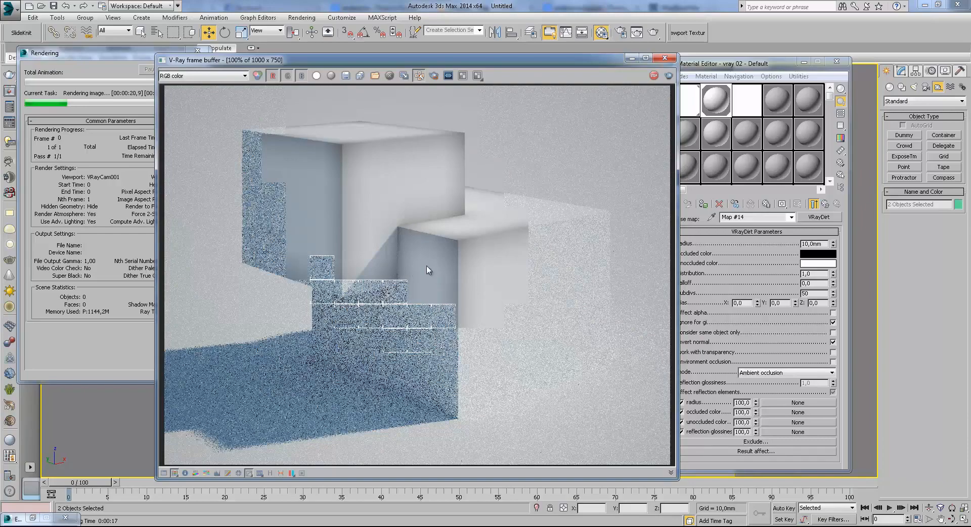
{"action": "left_click", "coordinate": [115, 82]}
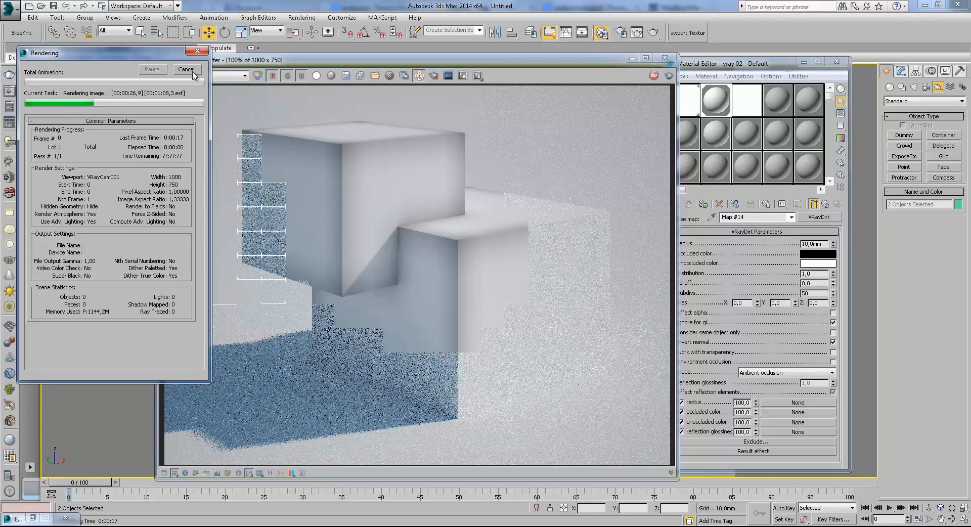
{"action": "left_click", "coordinate": [193, 72]}
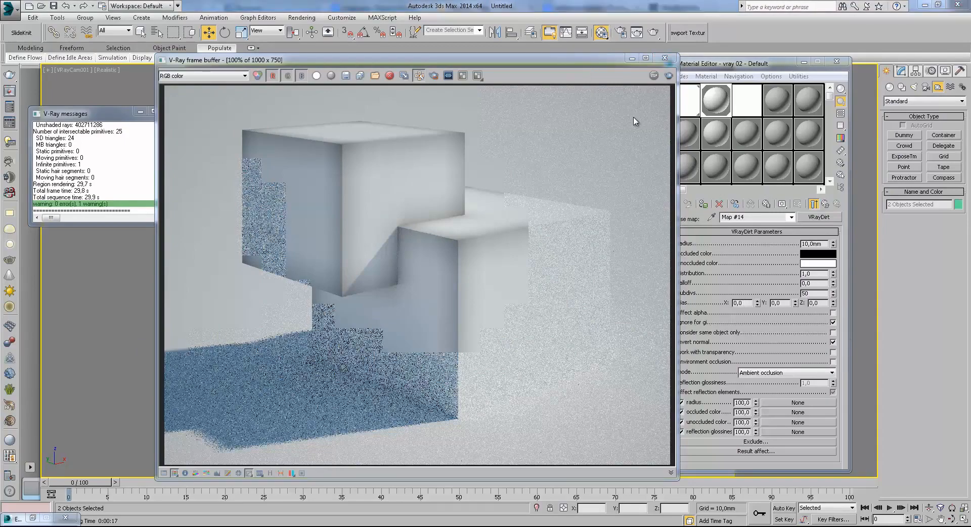
- Set the VRayDirt subdivs to 8 and the X bias to 50, and render the scene, checking the boxes' junction
{"action": "left_click_drag", "start_coordinate": [593, 60], "coordinate": [565, 56]}
{"action": "left_click_drag", "start_coordinate": [812, 294], "coordinate": [781, 293]}
{"action": "type", "text": "8"}
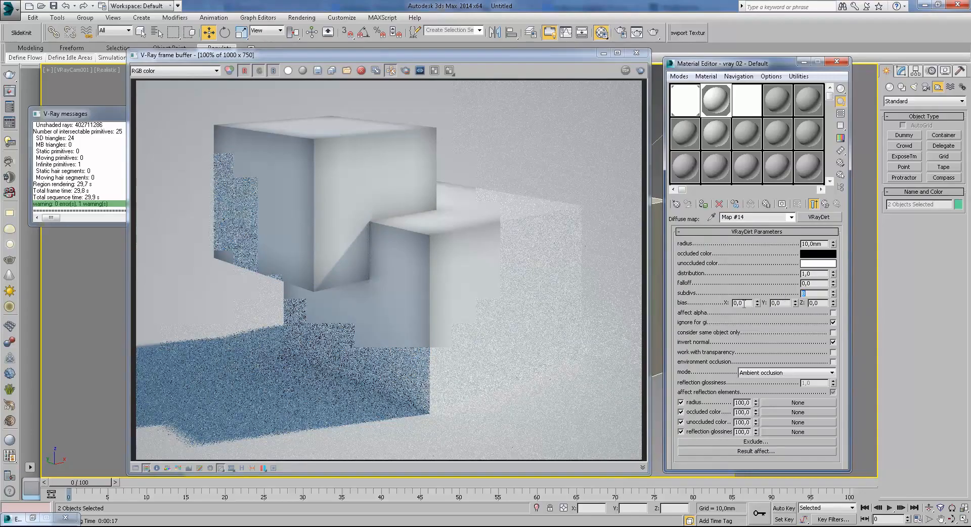
{"action": "type", "text": "50"}
{"action": "key", "text": "Return"}
{"action": "left_click", "coordinate": [653, 32]}
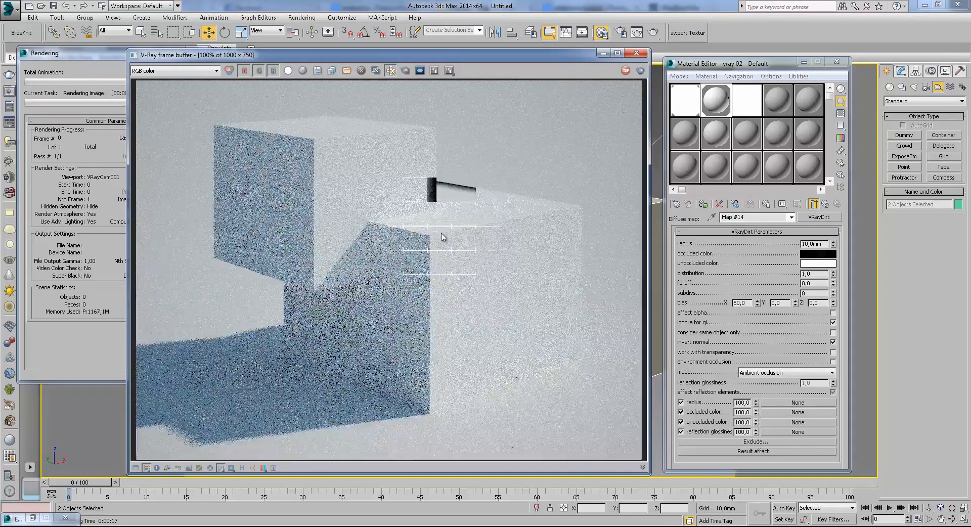
{"action": "scroll", "coordinate": [436, 221], "scroll_direction": "up", "scroll_amount": 1}
{"action": "middle_click_drag", "start_coordinate": [437, 224], "coordinate": [441, 231]}
{"action": "scroll", "coordinate": [437, 226], "scroll_direction": "down", "scroll_amount": 1}
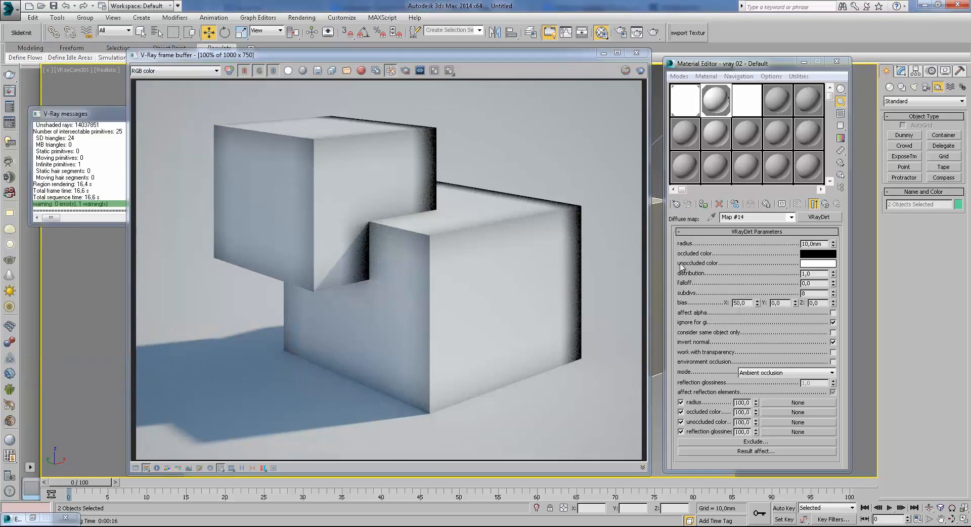
- Reset the VRayDirt X bias to 0, set the Y bias to 50, and render the scene
{"action": "left_click", "coordinate": [735, 302]}
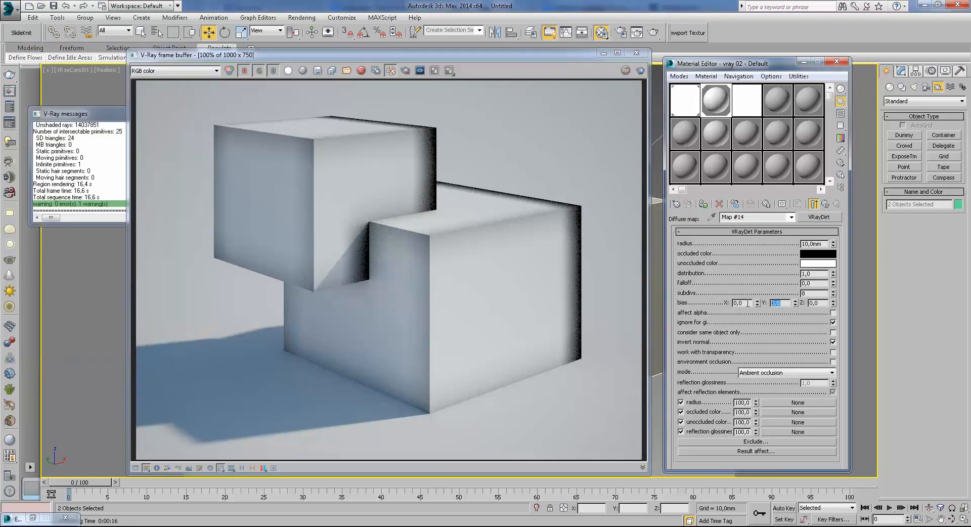
{"action": "type", "text": "50"}
{"action": "key", "text": "Return"}
{"action": "left_click", "coordinate": [641, 71]}
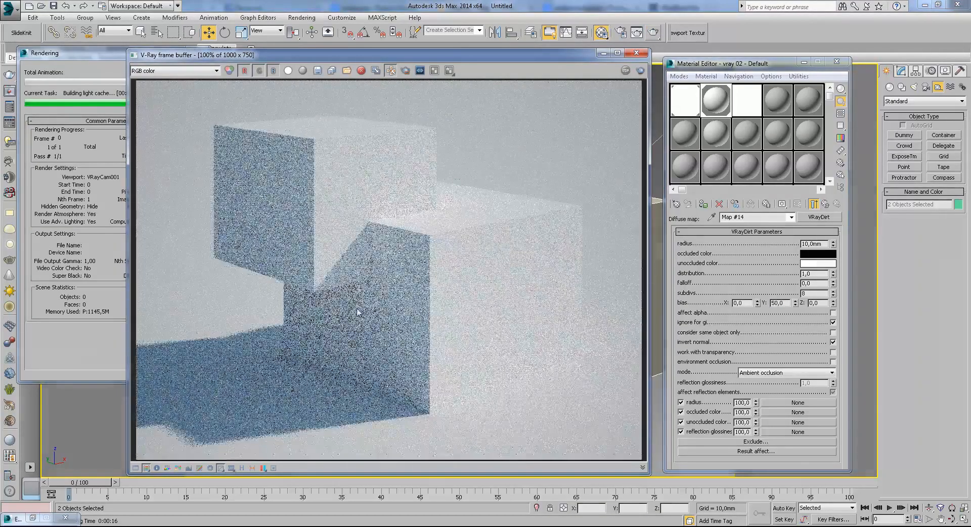
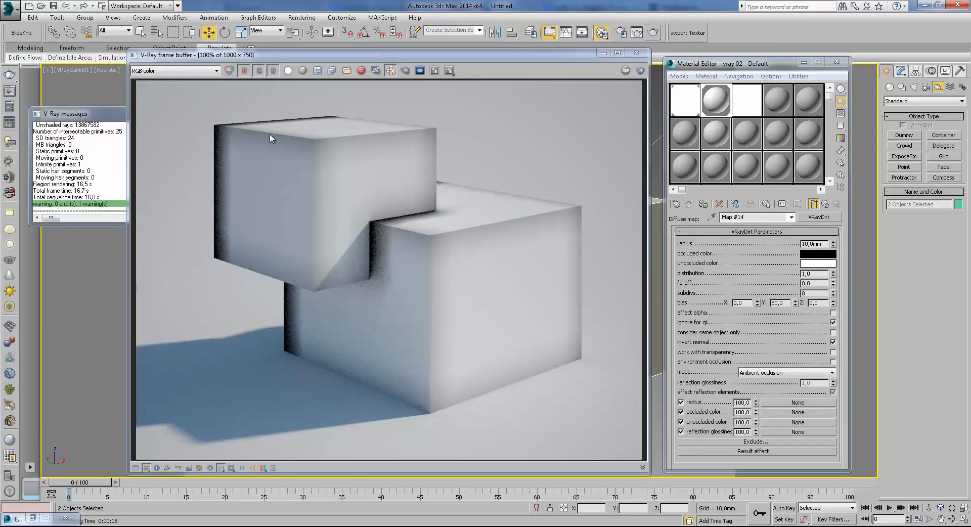
{"action": "left_click", "coordinate": [636, 52]}
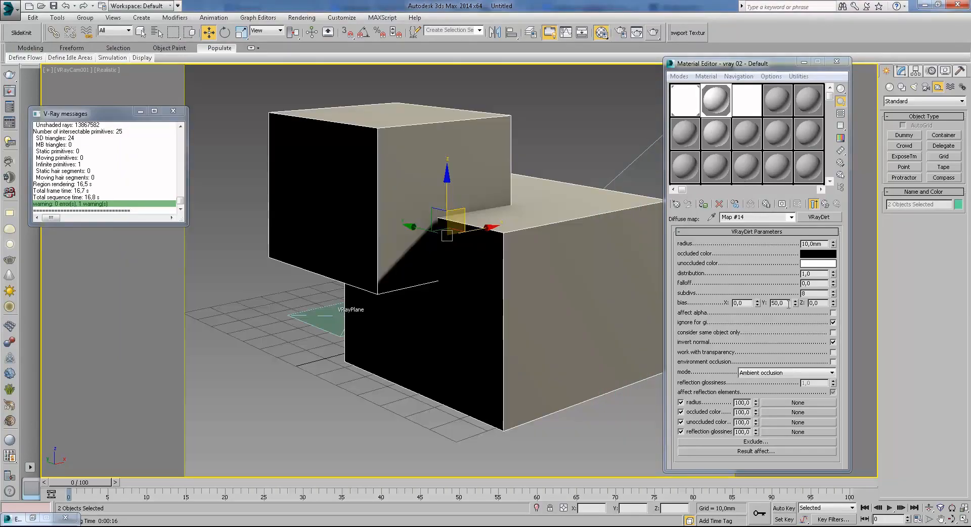
- Set the VRayDirt Y bias to 0 and the Z bias to 20, and render the scene, inspecting both boxes
{"action": "double_click", "coordinate": [788, 304]}
{"action": "type", "text": "0"}
{"action": "key", "text": "Tab"}
{"action": "type", "text": "20"}
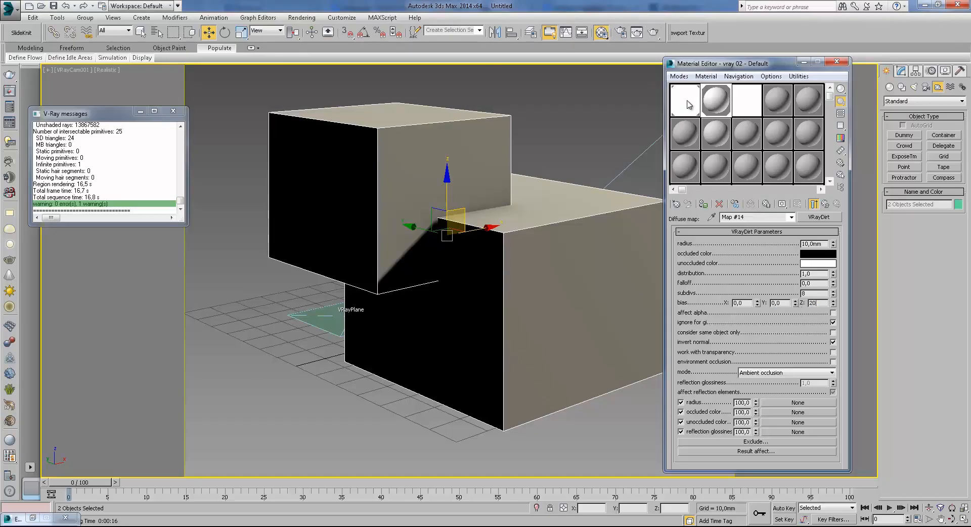
{"action": "left_click", "coordinate": [654, 32]}
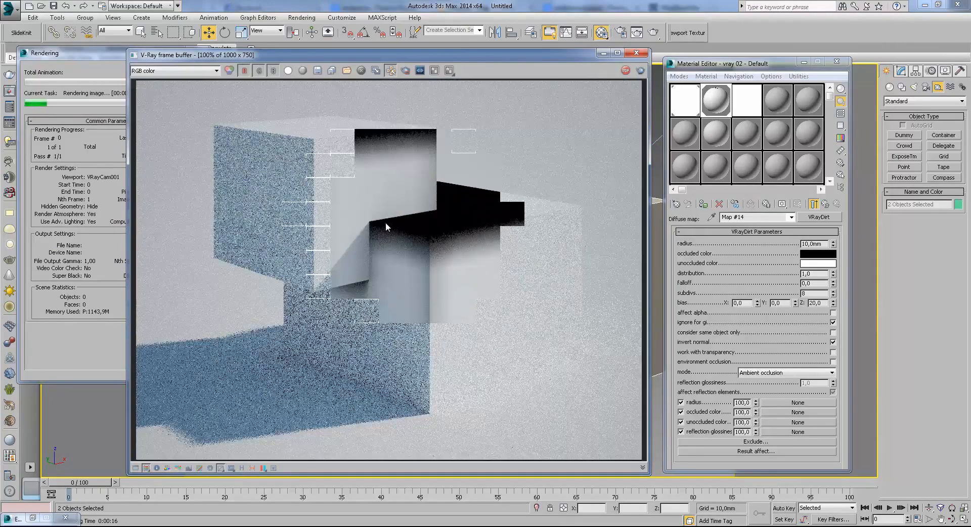
{"action": "scroll", "coordinate": [305, 147], "scroll_direction": "up", "scroll_amount": 1}
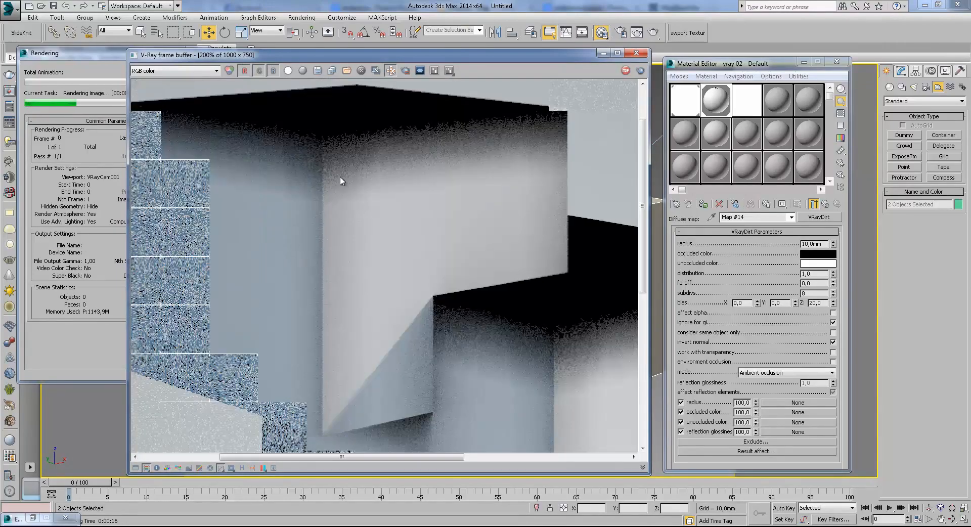
{"action": "scroll", "coordinate": [493, 212], "scroll_direction": "down", "scroll_amount": 1}
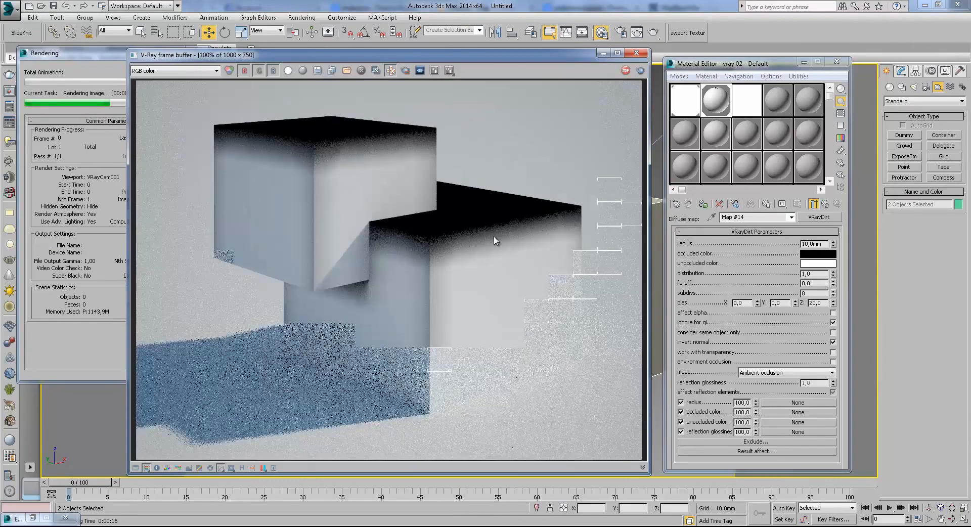
{"action": "scroll", "coordinate": [362, 297], "scroll_direction": "up", "scroll_amount": 1}
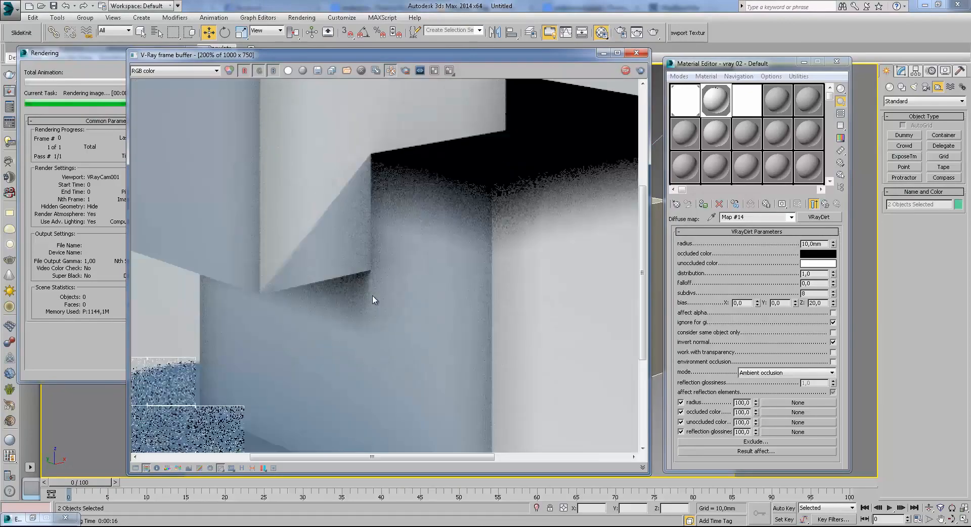
{"action": "scroll", "coordinate": [411, 260], "scroll_direction": "down", "scroll_amount": 1}
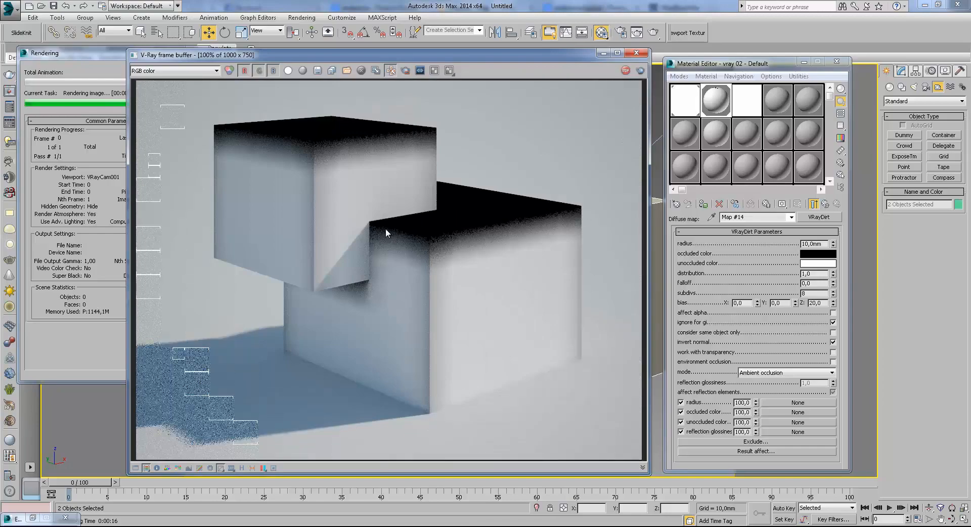
- Examine how the dirt spreads over the top faces and upper edges of both boxes in the finished render
{"action": "scroll", "coordinate": [422, 245], "scroll_direction": "up", "scroll_amount": 2}
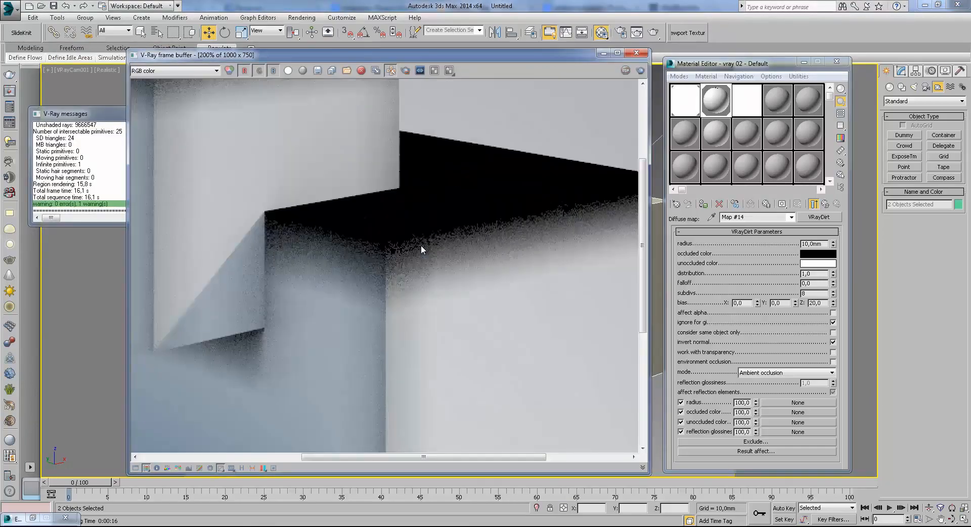
{"action": "scroll", "coordinate": [433, 244], "scroll_direction": "down", "scroll_amount": 2}
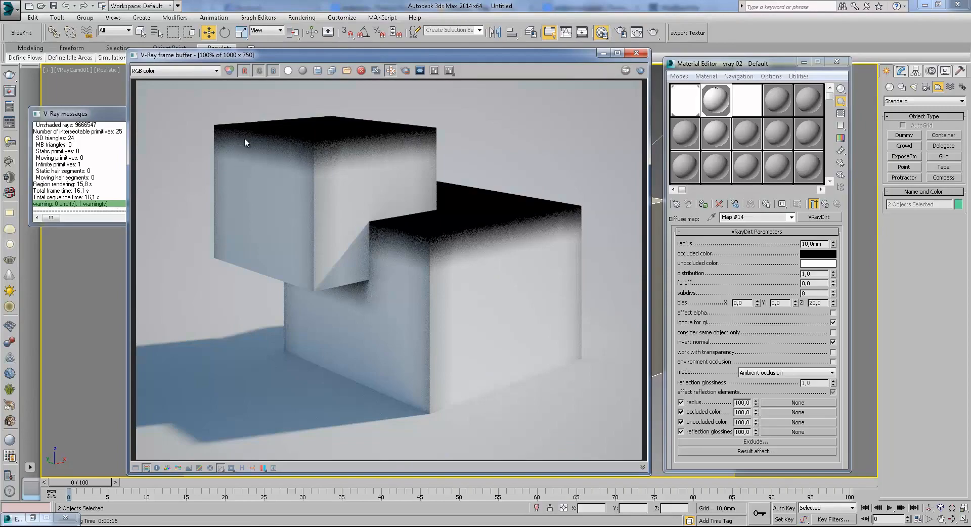
{"action": "scroll", "coordinate": [362, 212], "scroll_direction": "down", "scroll_amount": 1}
{"action": "scroll", "coordinate": [362, 212], "scroll_direction": "up", "scroll_amount": 1}
{"action": "scroll", "coordinate": [291, 195], "scroll_direction": "up", "scroll_amount": 1}
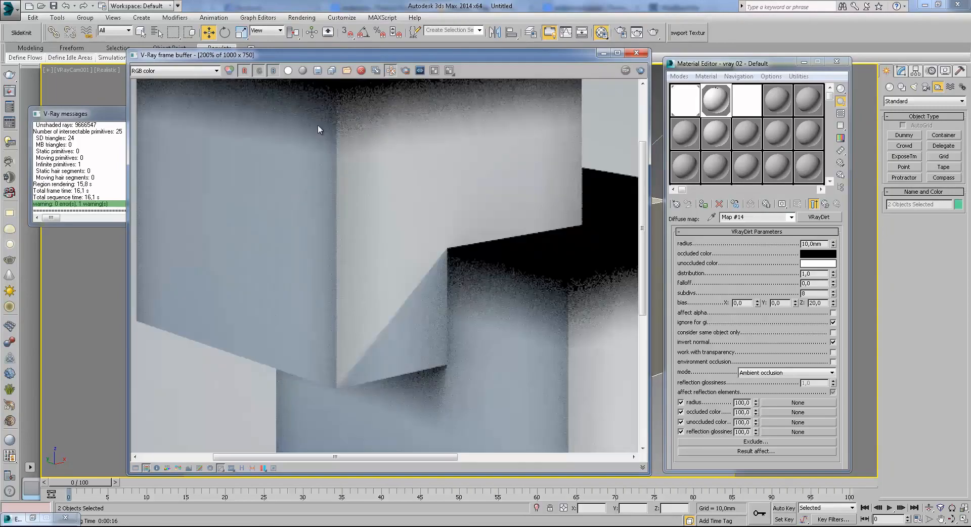
{"action": "middle_click_drag", "start_coordinate": [361, 138], "coordinate": [351, 212]}
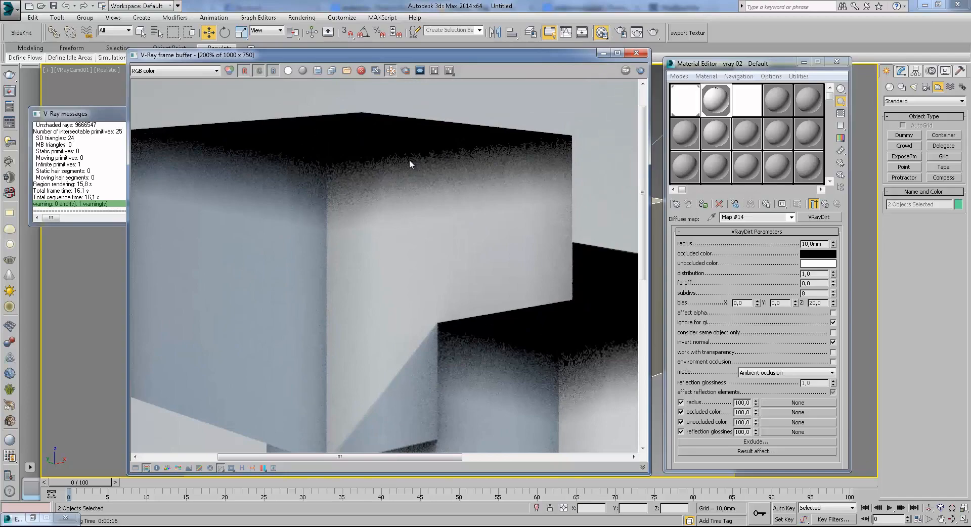
{"action": "scroll", "coordinate": [418, 195], "scroll_direction": "down", "scroll_amount": 1}
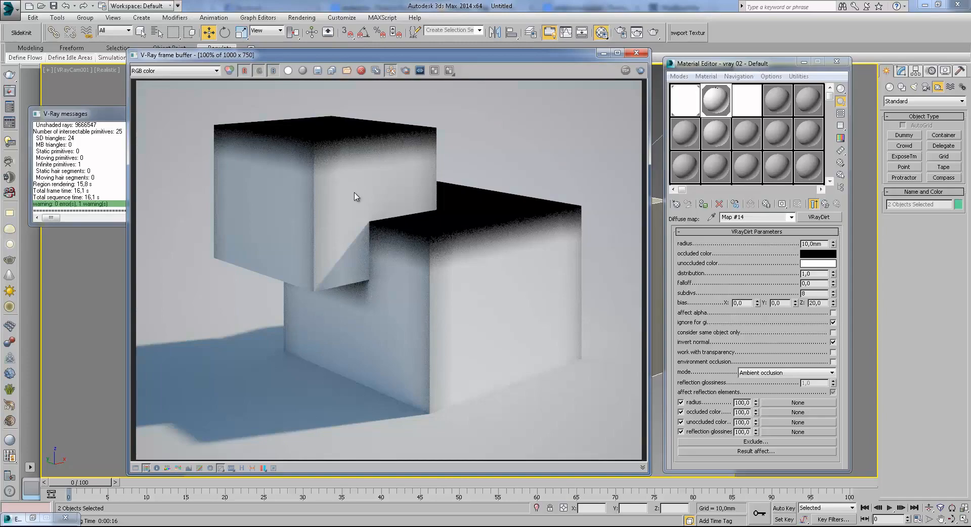
{"action": "scroll", "coordinate": [353, 184], "scroll_direction": "up", "scroll_amount": 1}
{"action": "middle_click_drag", "start_coordinate": [320, 148], "coordinate": [318, 192]}
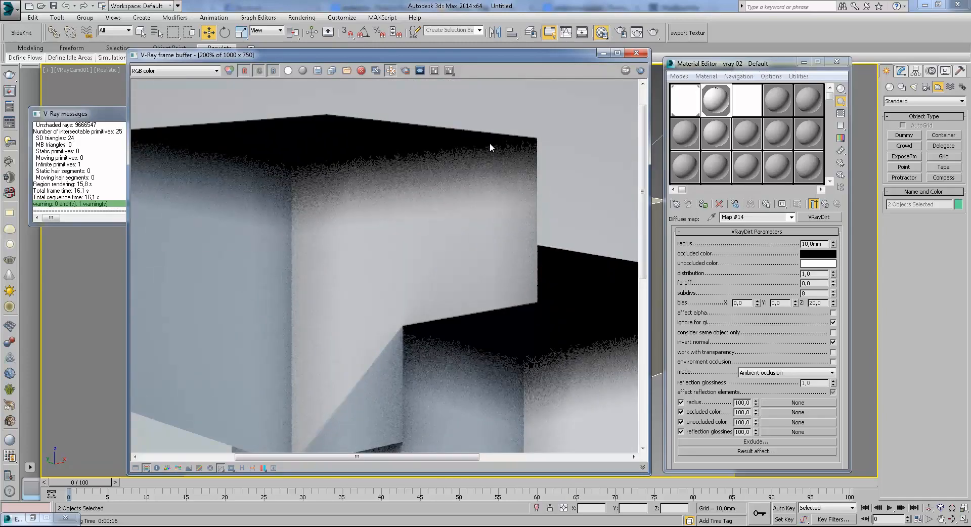
{"action": "scroll", "coordinate": [448, 214], "scroll_direction": "down", "scroll_amount": 2}
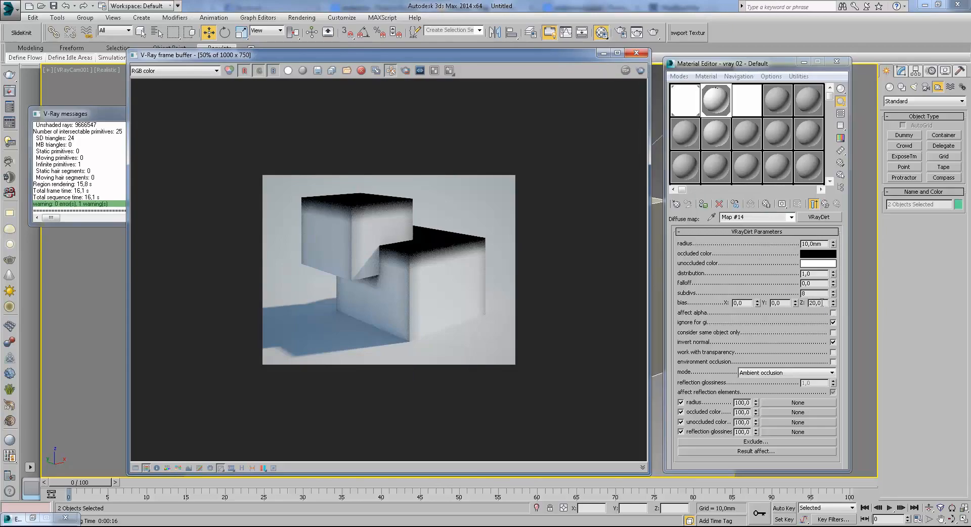
- Reset the VRayDirt Z bias to 0
{"action": "double_click", "coordinate": [824, 302]}
{"action": "type", "text": "0"}
{"action": "key", "text": "Return"}
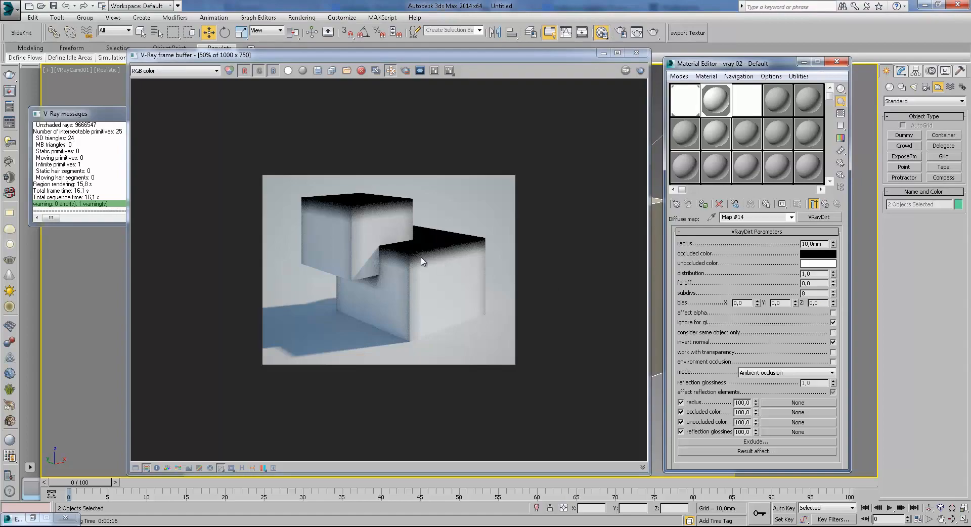
{"action": "left_click", "coordinate": [477, 143]}
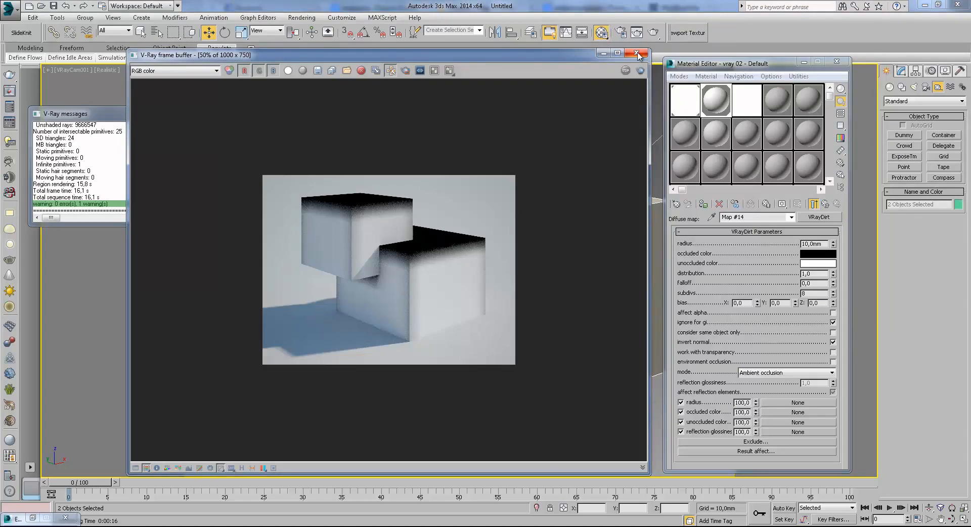
- Render the scene with the VRayDirt ignore for GI option turned off for comparison, and turn the option back on
{"action": "left_click", "coordinate": [833, 322]}
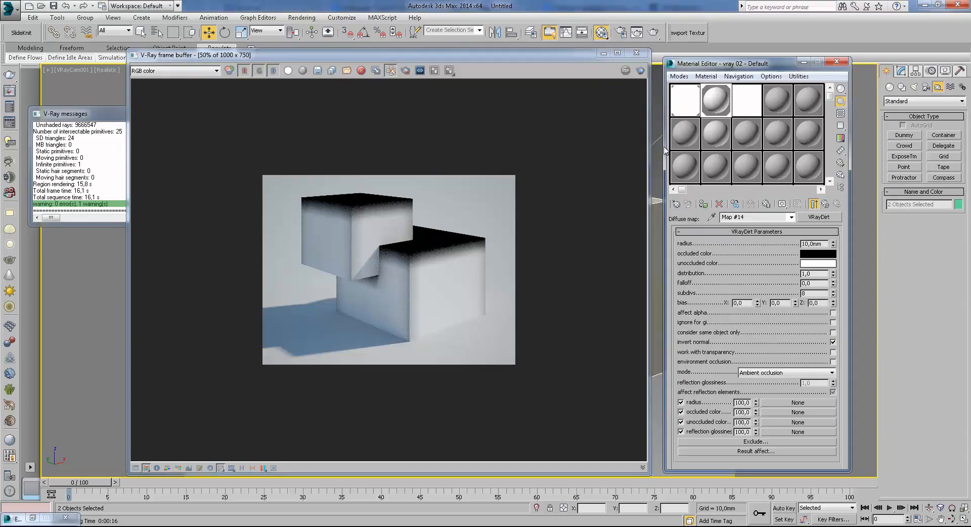
{"action": "left_click", "coordinate": [636, 52]}
{"action": "left_click", "coordinate": [653, 33]}
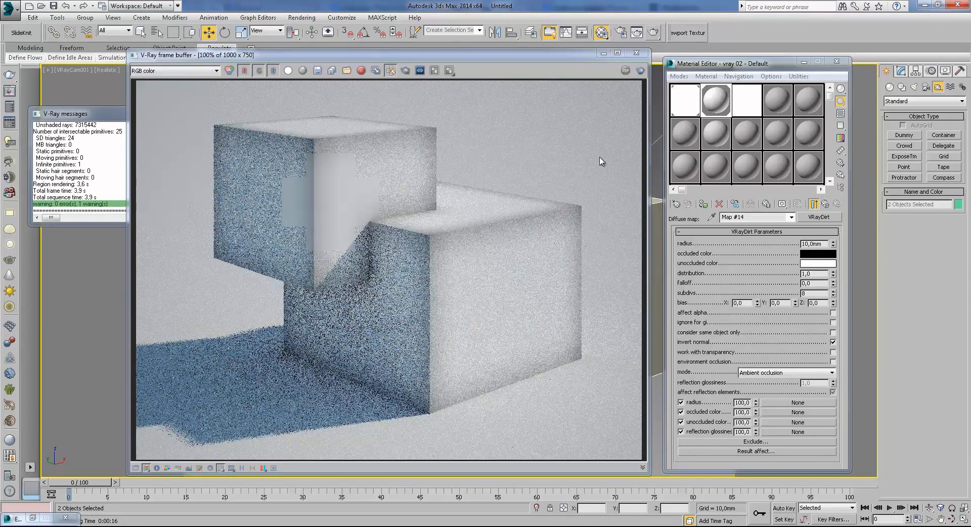
{"action": "left_click", "coordinate": [398, 200]}
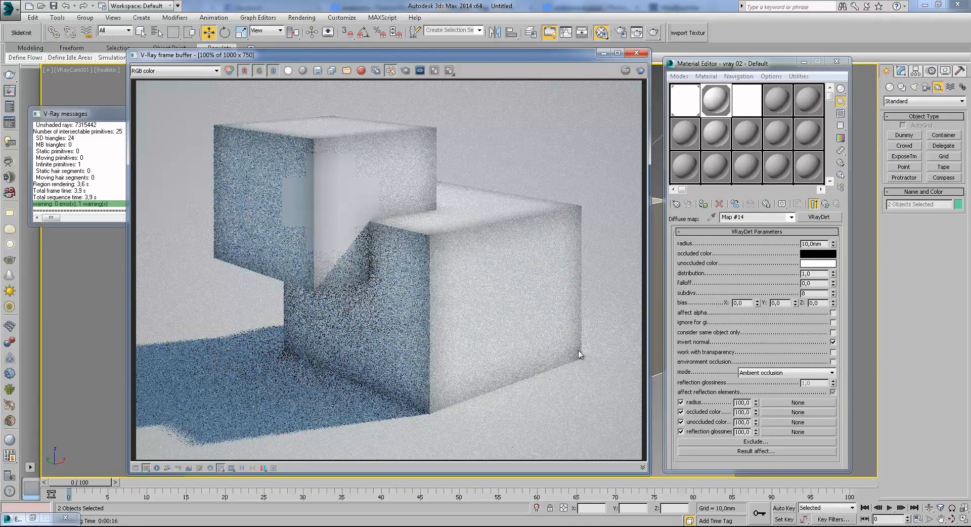
{"action": "left_click", "coordinate": [833, 322]}
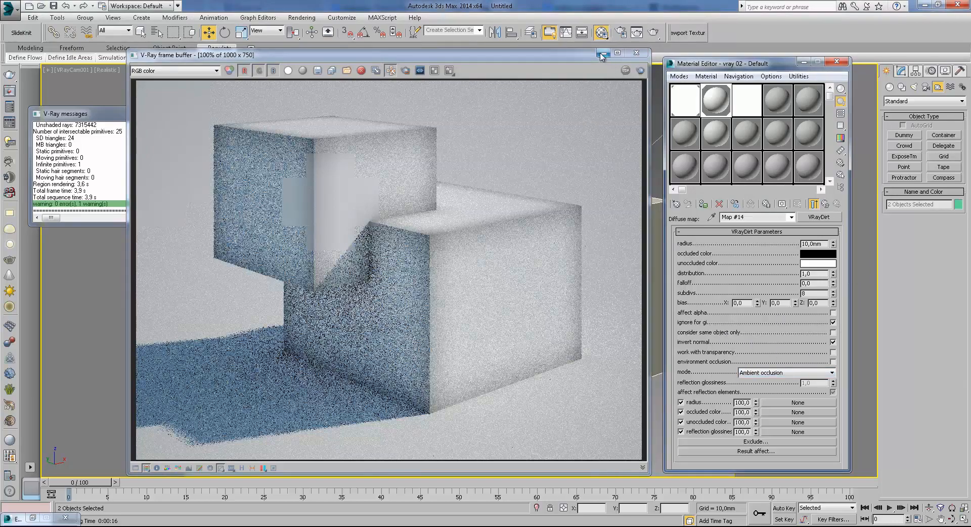
- Render the boxes with VRayDirt invert normal turned off, and again with consider same object only turned on, inspecting where they meet
{"action": "left_click", "coordinate": [833, 343]}
{"action": "left_click", "coordinate": [655, 33]}
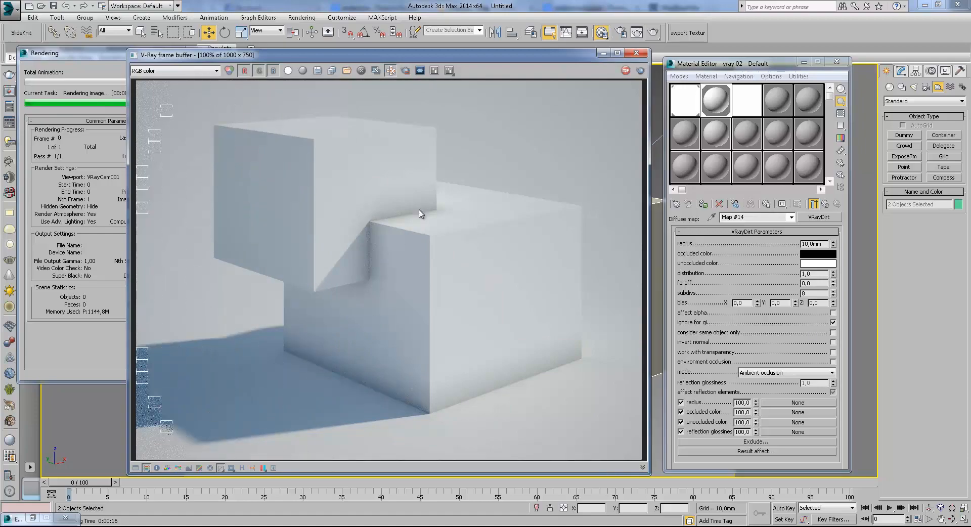
{"action": "left_click", "coordinate": [833, 332]}
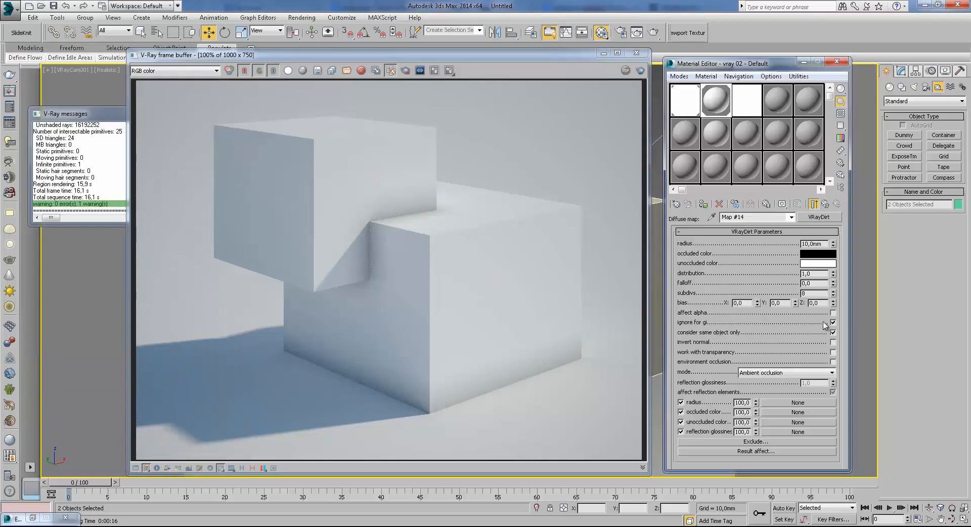
{"action": "left_click", "coordinate": [654, 34]}
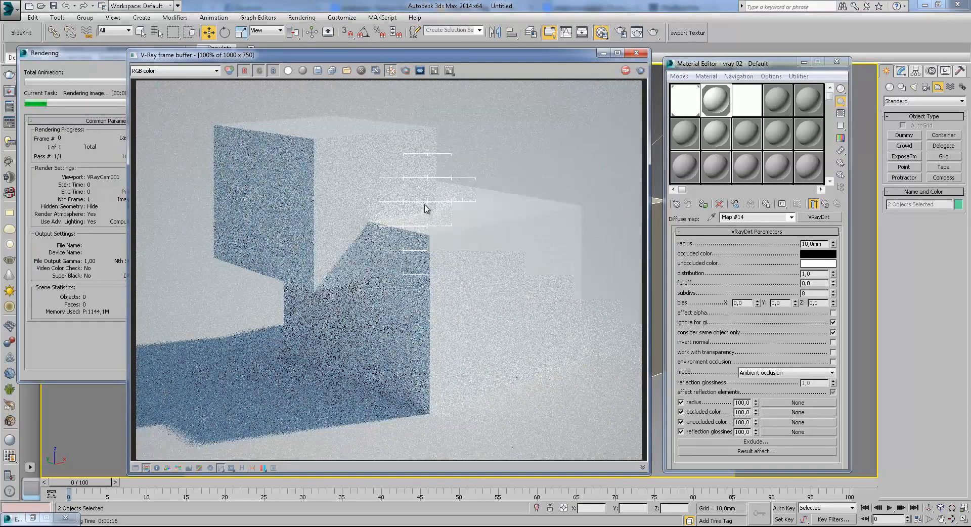
{"action": "scroll", "coordinate": [384, 225], "scroll_direction": "up", "scroll_amount": 1}
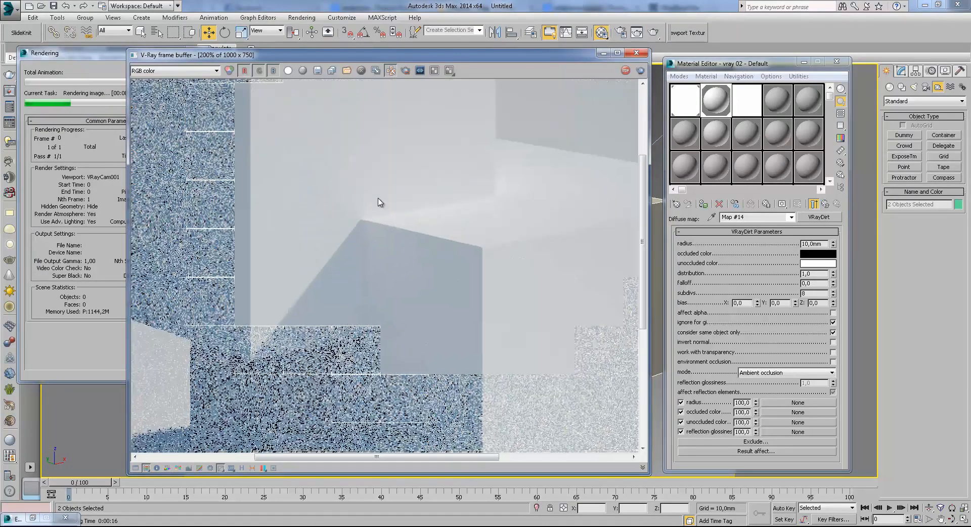
{"action": "scroll", "coordinate": [380, 203], "scroll_direction": "down", "scroll_amount": 1}
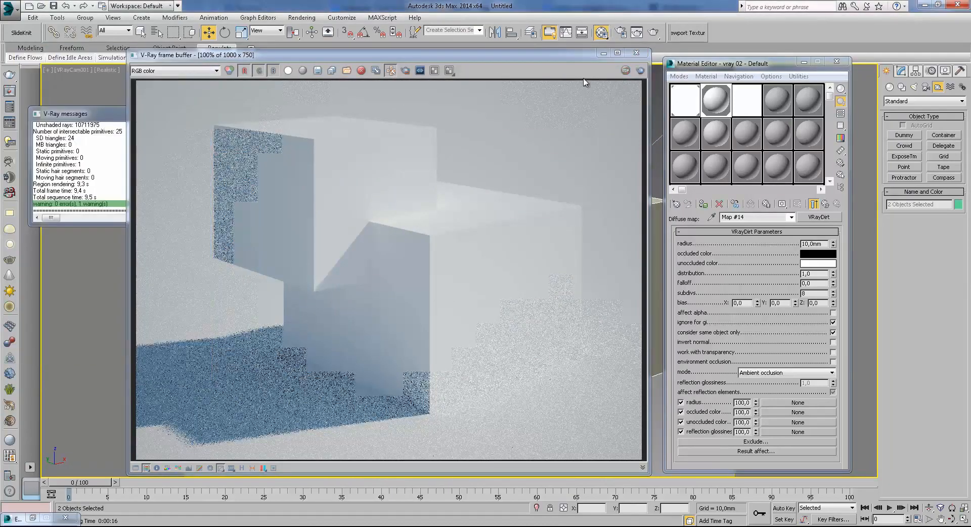
- Give the lower box 2 length, width and height segments and convert it to an Editable Poly
{"action": "left_click", "coordinate": [604, 53]}
{"action": "left_click", "coordinate": [522, 231]}
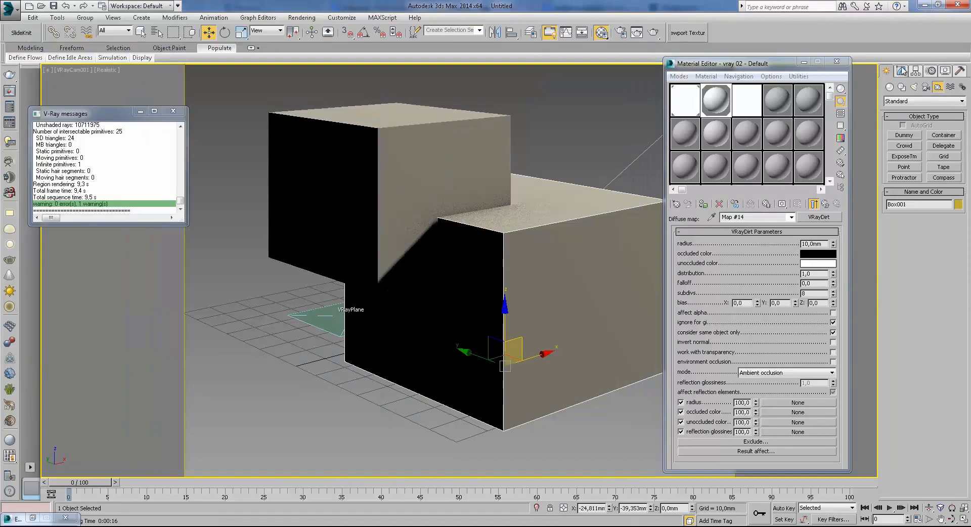
{"action": "left_click", "coordinate": [901, 70]}
{"action": "left_click", "coordinate": [954, 245]}
{"action": "left_click", "coordinate": [955, 257]}
{"action": "left_click", "coordinate": [954, 266]}
{"action": "right_click", "coordinate": [903, 112]}
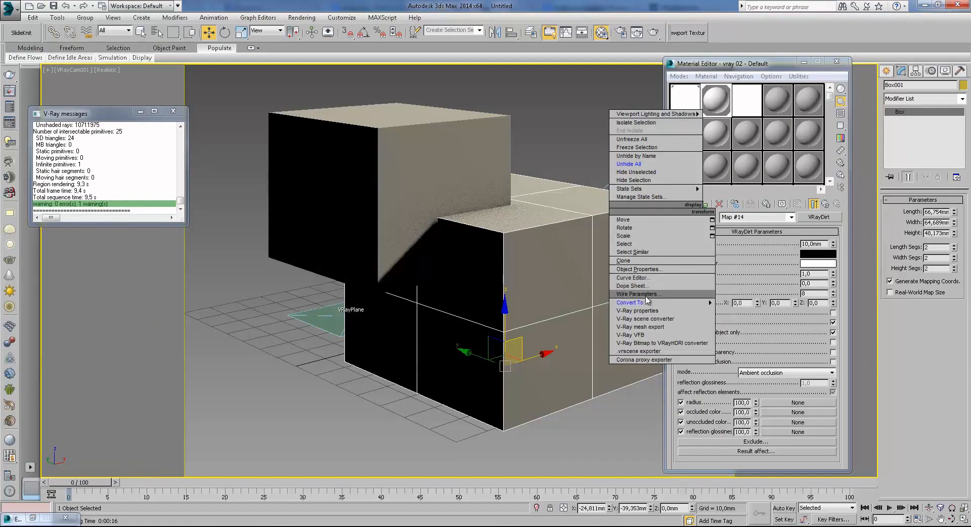
{"action": "left_click", "coordinate": [758, 317]}
- Chamfer the middle vertex of the lower box's lit side face into a diamond-shaped polygon
{"action": "left_click", "coordinate": [890, 112]}
{"action": "left_click", "coordinate": [908, 120]}
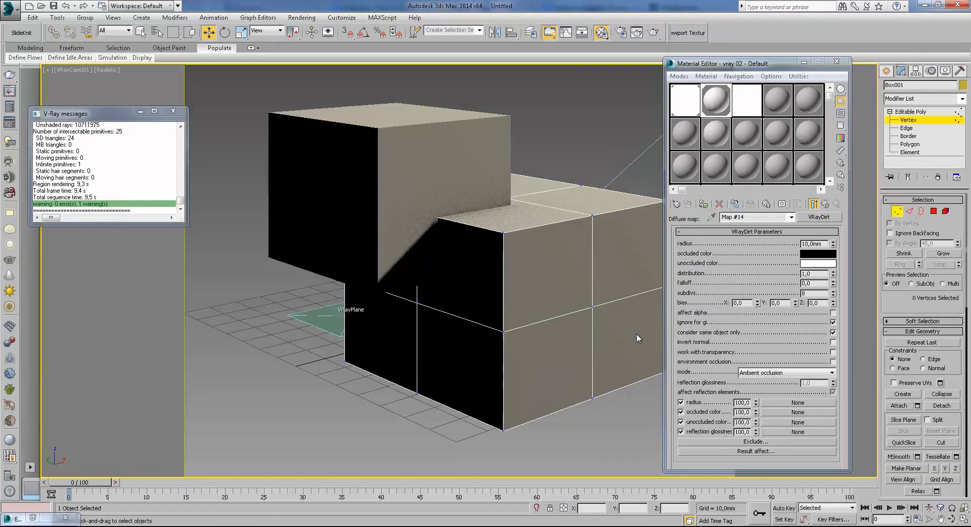
{"action": "left_click", "coordinate": [591, 307]}
{"action": "right_click", "coordinate": [908, 296]}
{"action": "left_click", "coordinate": [917, 414]}
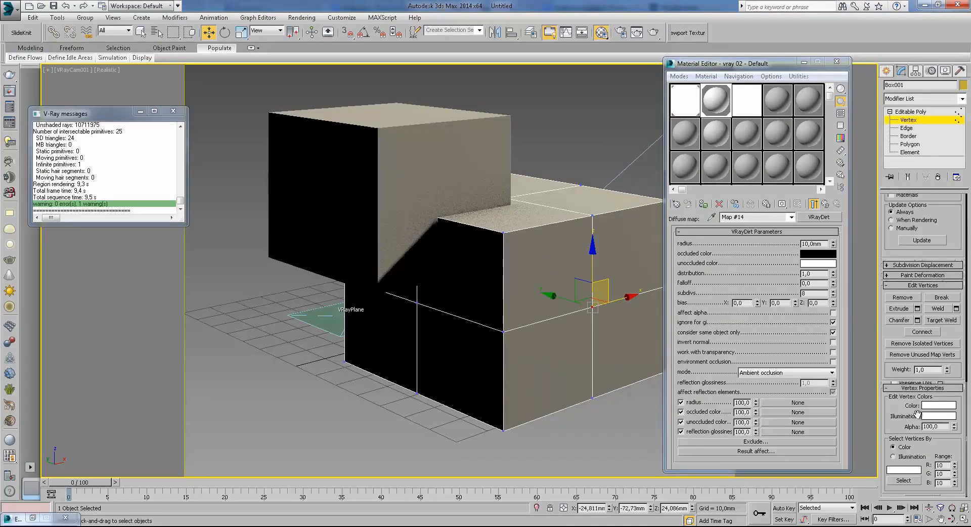
{"action": "left_click", "coordinate": [910, 320]}
{"action": "left_click_drag", "start_coordinate": [592, 307], "coordinate": [595, 243]}
- Extrude the diamond polygon inward by about -3.34 mm to form a recess in the lower box
{"action": "left_click", "coordinate": [910, 145]}
{"action": "left_click", "coordinate": [592, 307]}
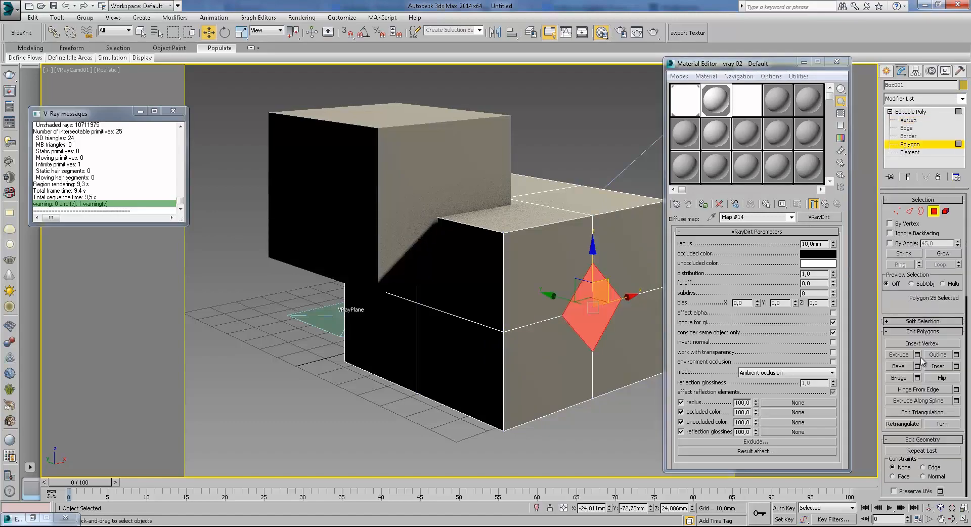
{"action": "left_click_drag", "start_coordinate": [466, 292], "coordinate": [469, 364]}
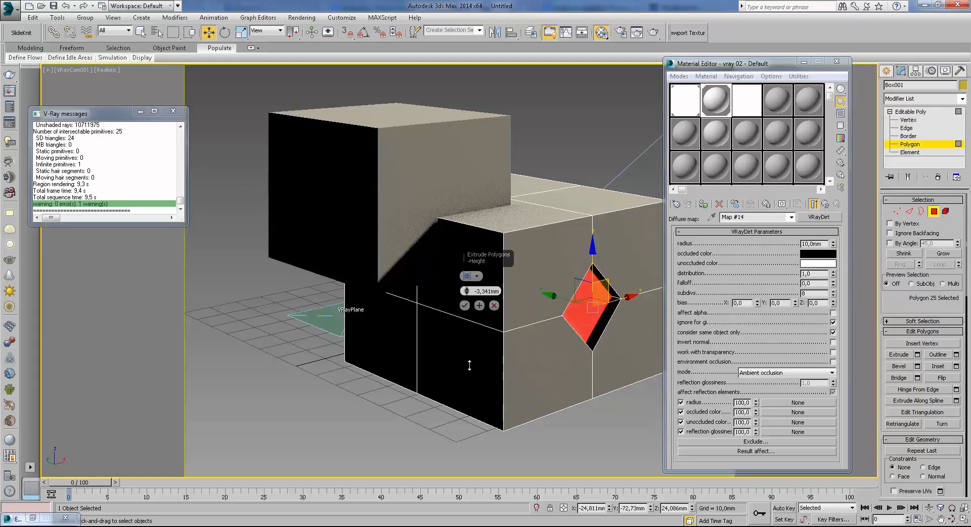
{"action": "left_click", "coordinate": [464, 306]}
{"action": "left_click", "coordinate": [603, 108]}
{"action": "left_click", "coordinate": [886, 71]}
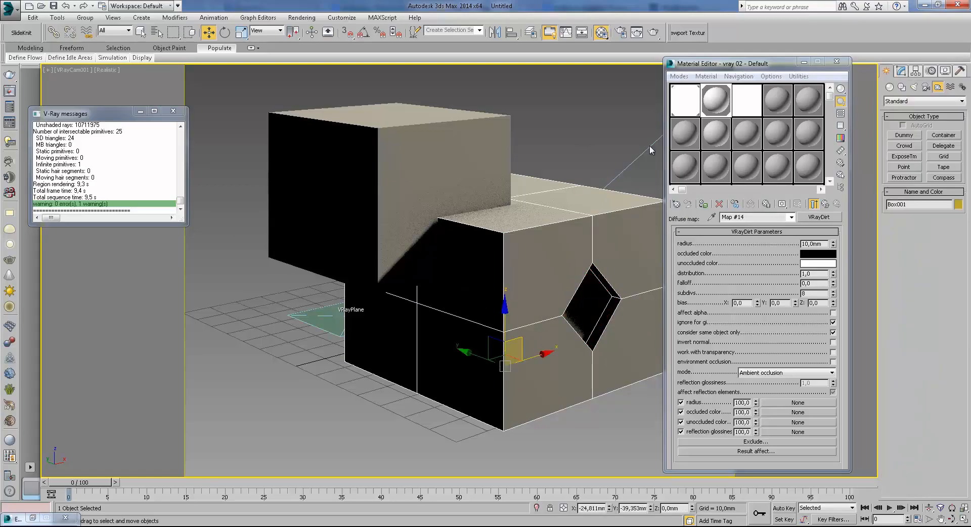
- Render the scene and inspect the dirt shading in the recess and where the two boxes meet
{"action": "left_click", "coordinate": [656, 32]}
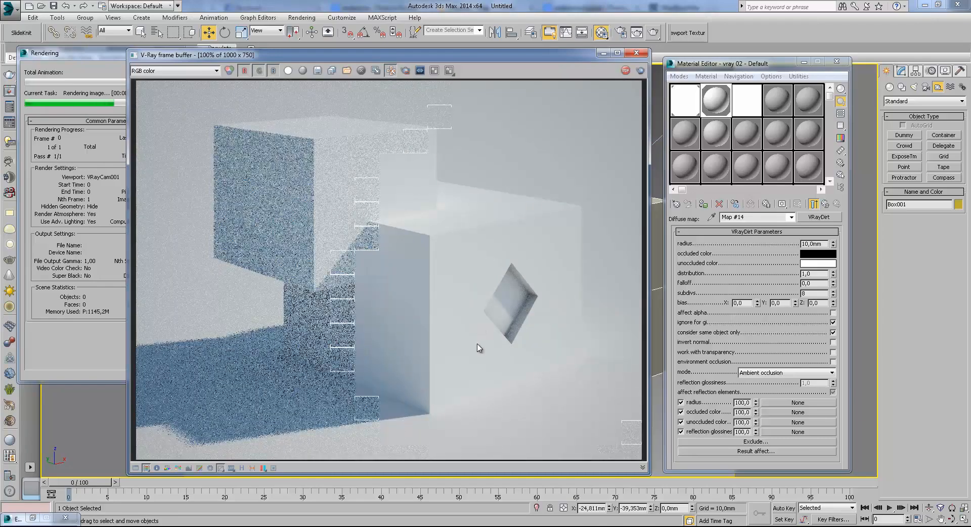
{"action": "scroll", "coordinate": [380, 231], "scroll_direction": "up", "scroll_amount": 1}
{"action": "middle_click_drag", "start_coordinate": [322, 325], "coordinate": [364, 310]}
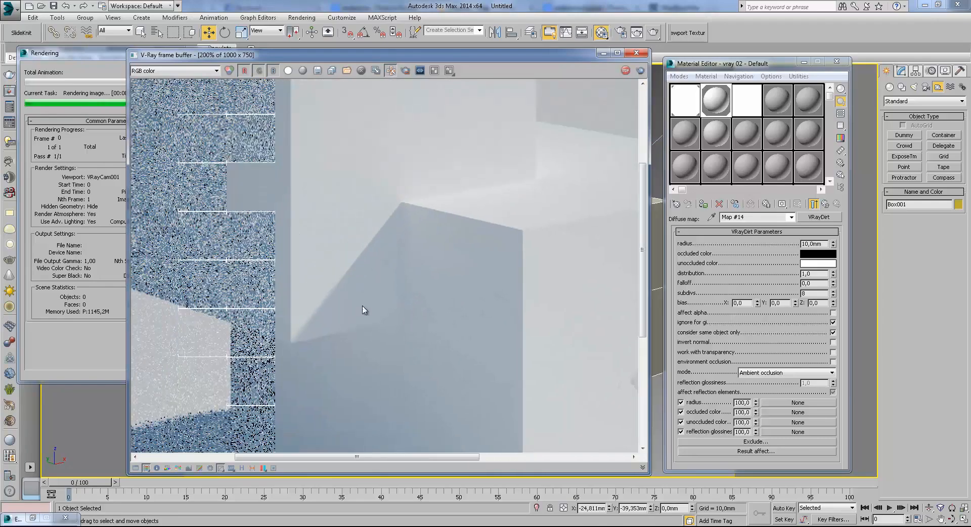
{"action": "scroll", "coordinate": [526, 187], "scroll_direction": "down", "scroll_amount": 1}
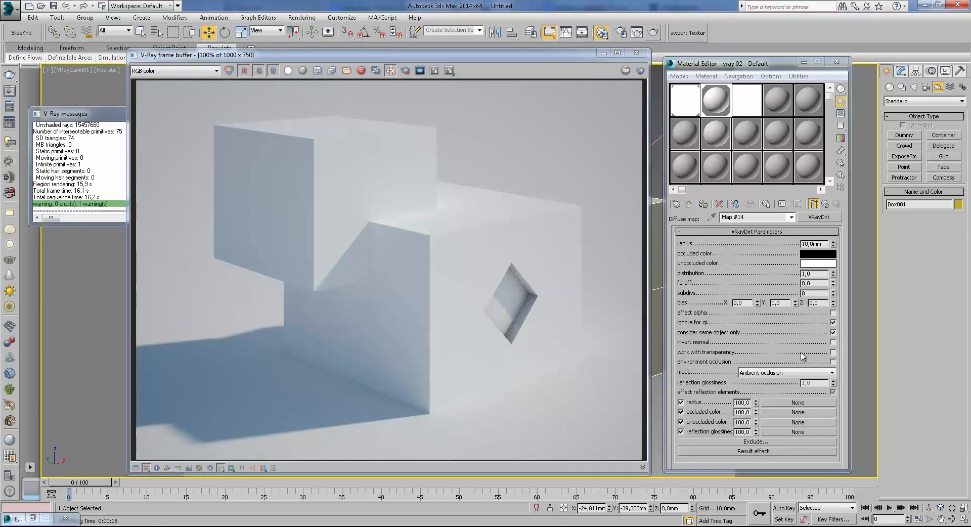
- Turn on VRayDirt invert normal and turn off consider same object only
{"action": "left_click", "coordinate": [834, 333]}
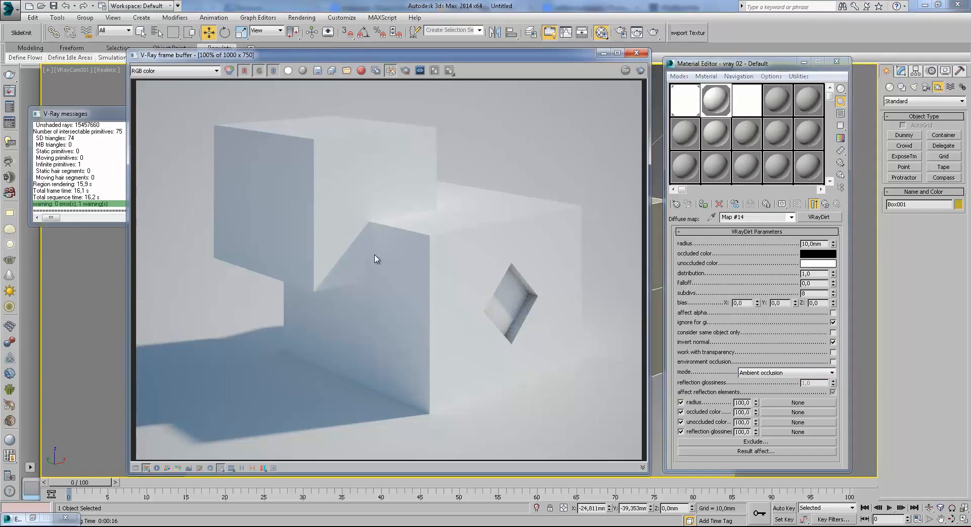
{"action": "left_click", "coordinate": [833, 332]}
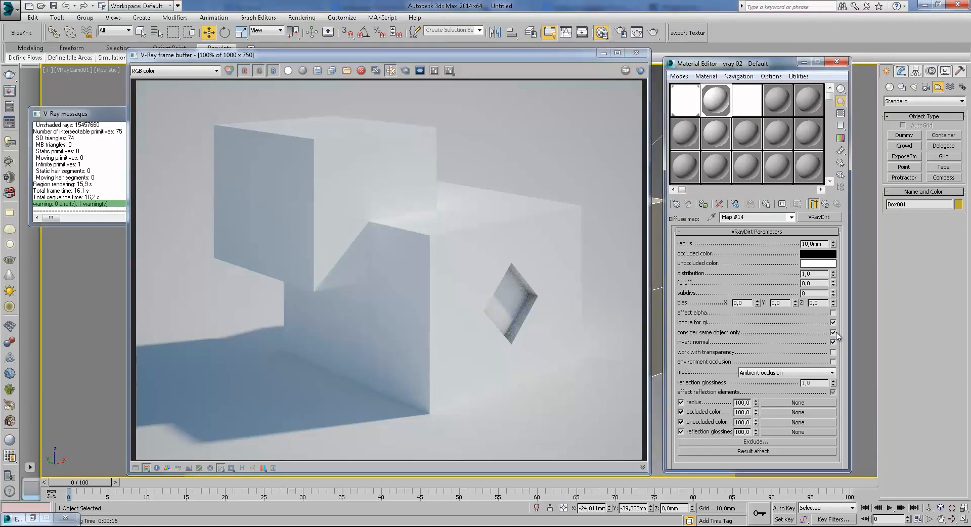
{"action": "left_click", "coordinate": [834, 333]}
- Examine the upper and lower boxes as separate objects in wireframe and shaded display
{"action": "left_click", "coordinate": [604, 52]}
{"action": "key", "text": "F3"}
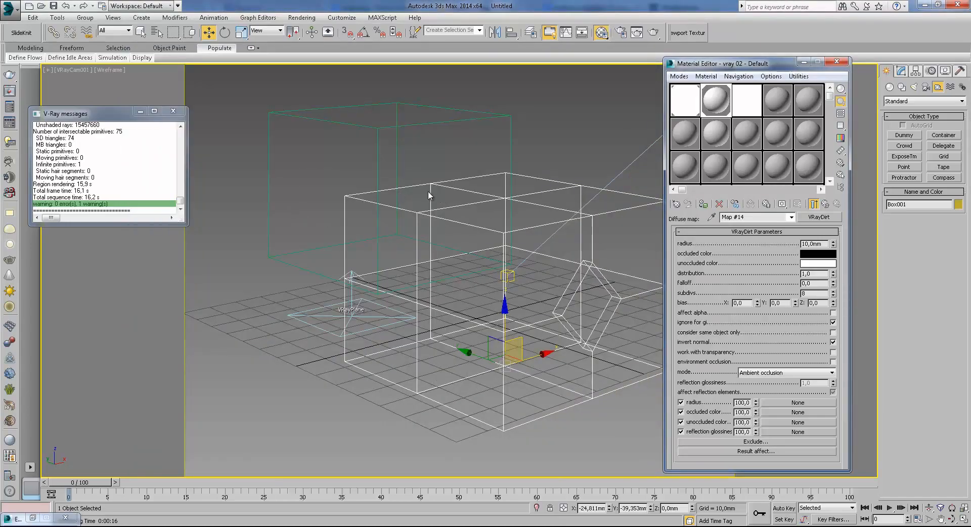
{"action": "key", "text": "F3"}
{"action": "left_click", "coordinate": [462, 193]}
{"action": "key", "text": "F3"}
{"action": "key", "text": "F3"}
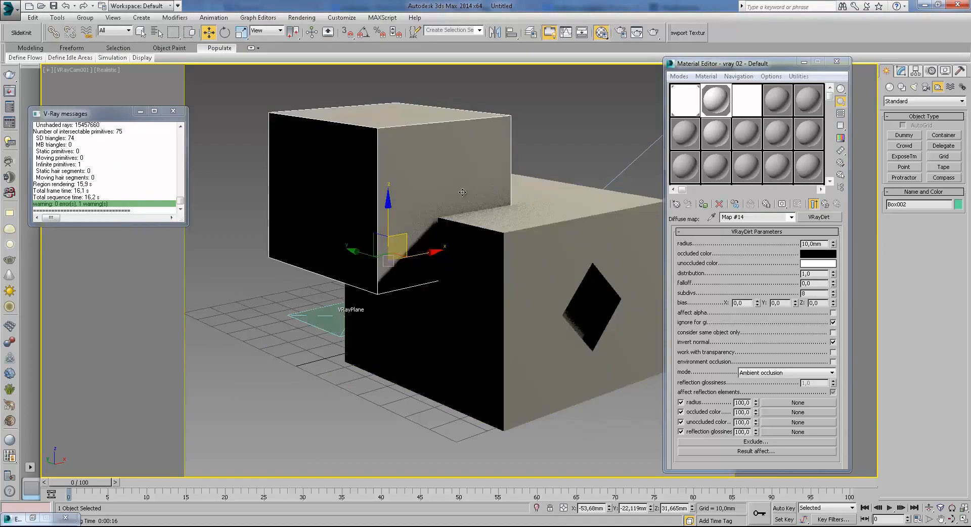
{"action": "key", "text": "F3"}
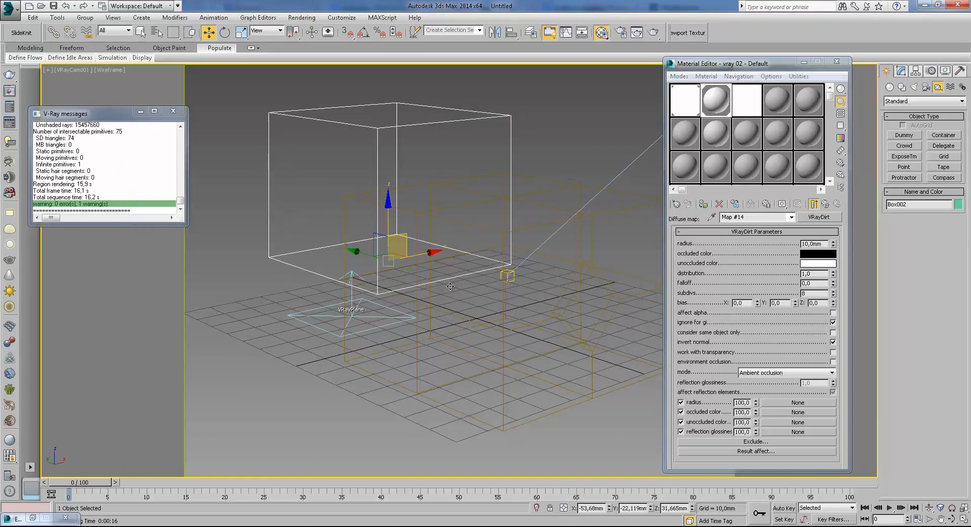
{"action": "key", "text": "F3"}
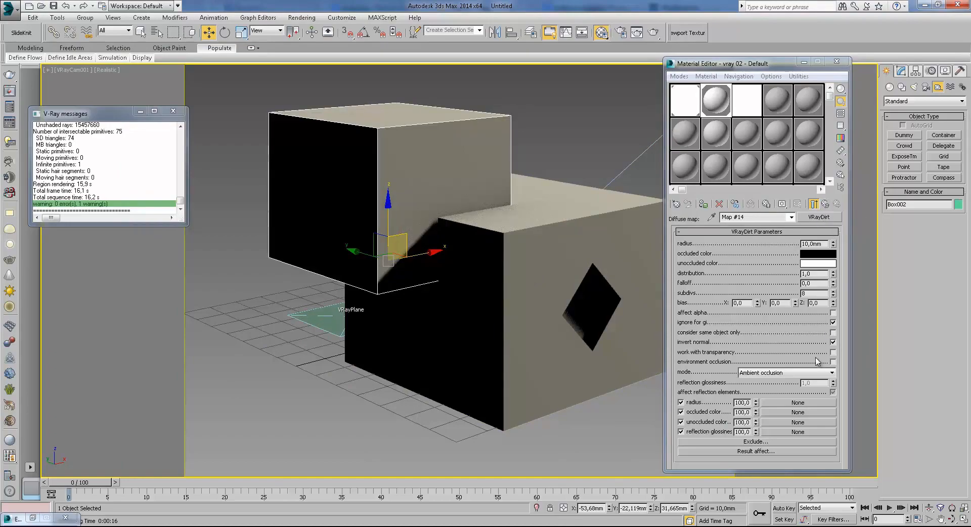
- Undo the diamond recess on the lower box, and set VRayDirt to invert normal on and consider same object only off
{"action": "left_click", "coordinate": [833, 323]}
{"action": "key", "text": "ctrl+z"}
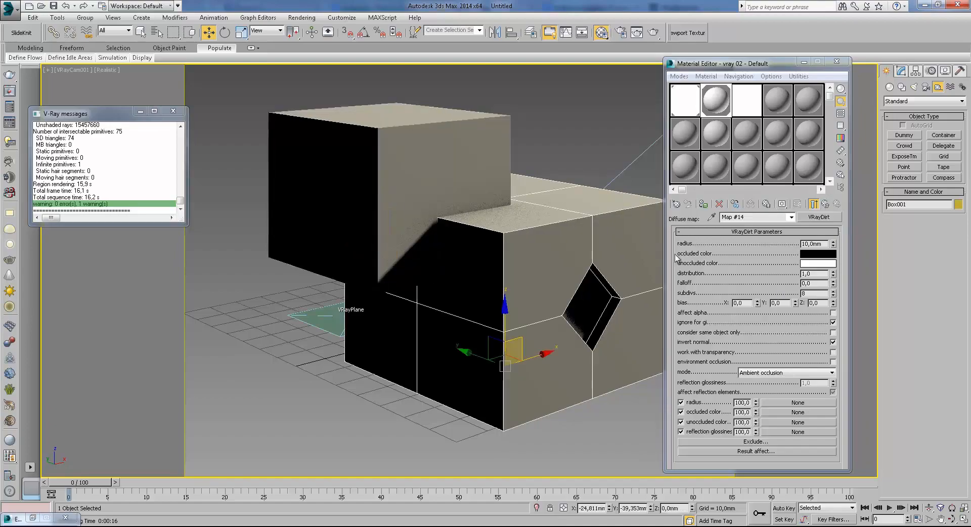
{"action": "key", "text": "ctrl+z"}
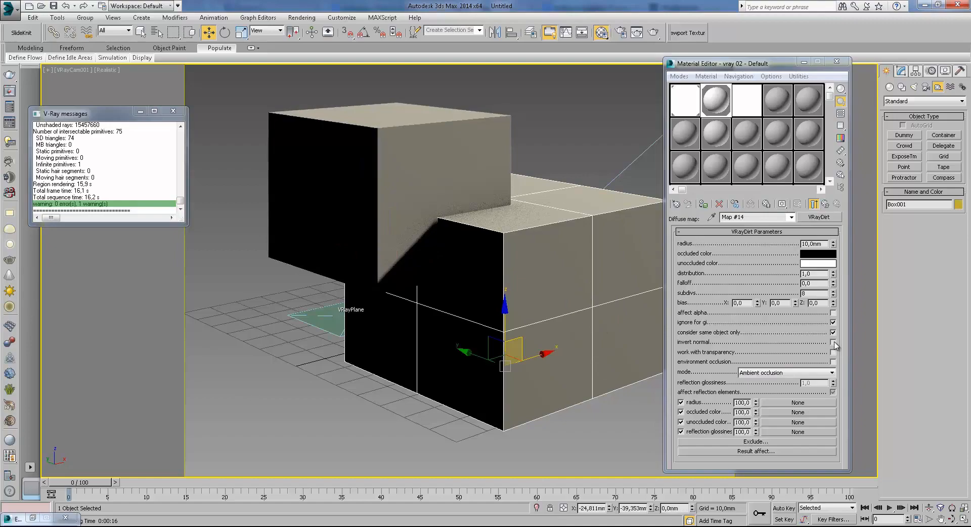
{"action": "left_click", "coordinate": [833, 342]}
{"action": "left_click", "coordinate": [833, 332]}
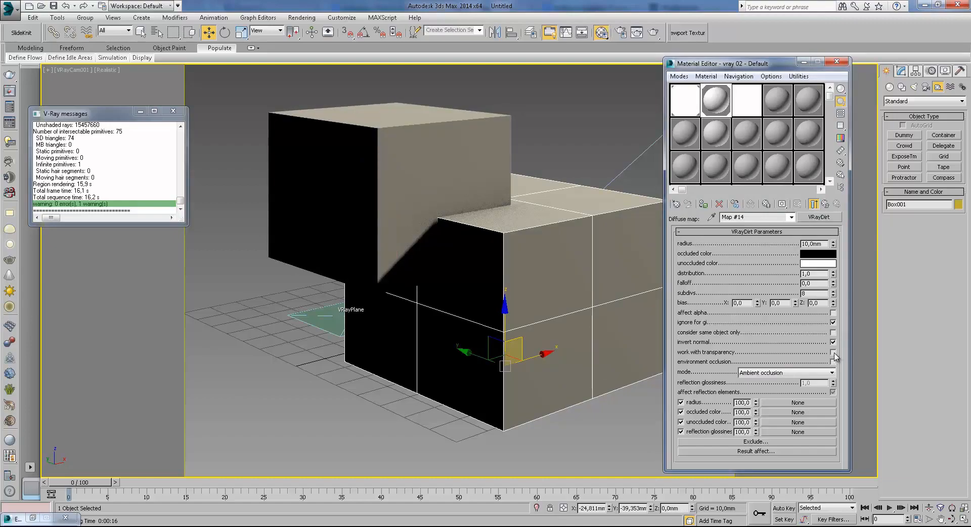
- Turn on VRayDirt environment occlusion, leave work with transparency off, and render the scene with the upper box selected
{"action": "left_click", "coordinate": [447, 146]}
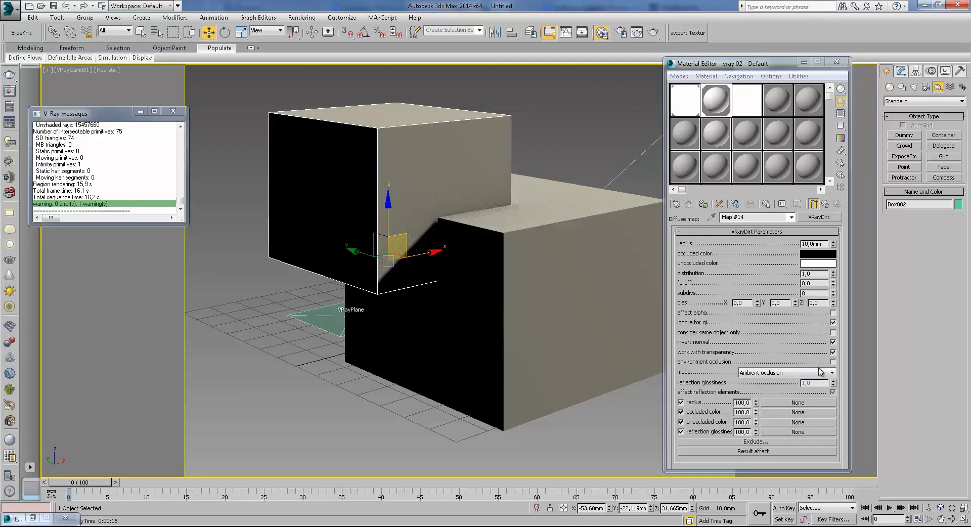
{"action": "left_click", "coordinate": [834, 362]}
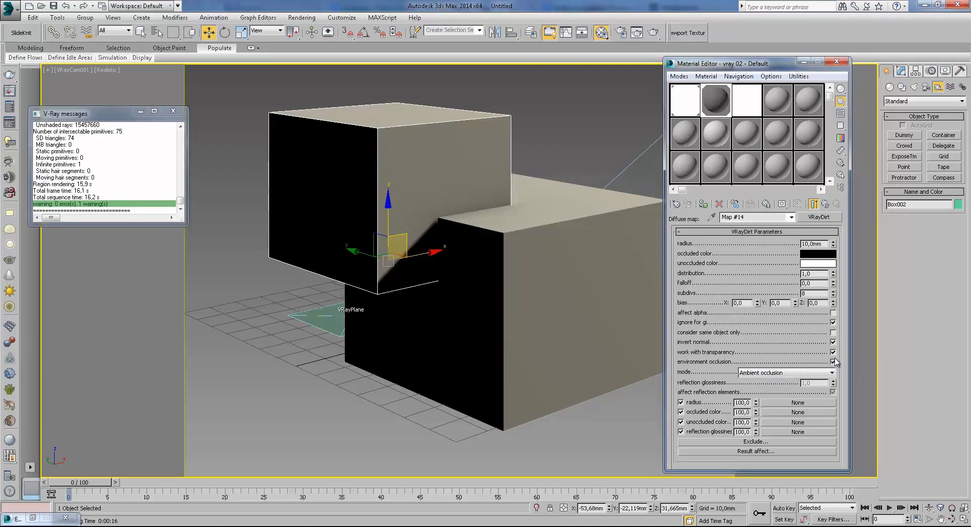
{"action": "left_click", "coordinate": [833, 352]}
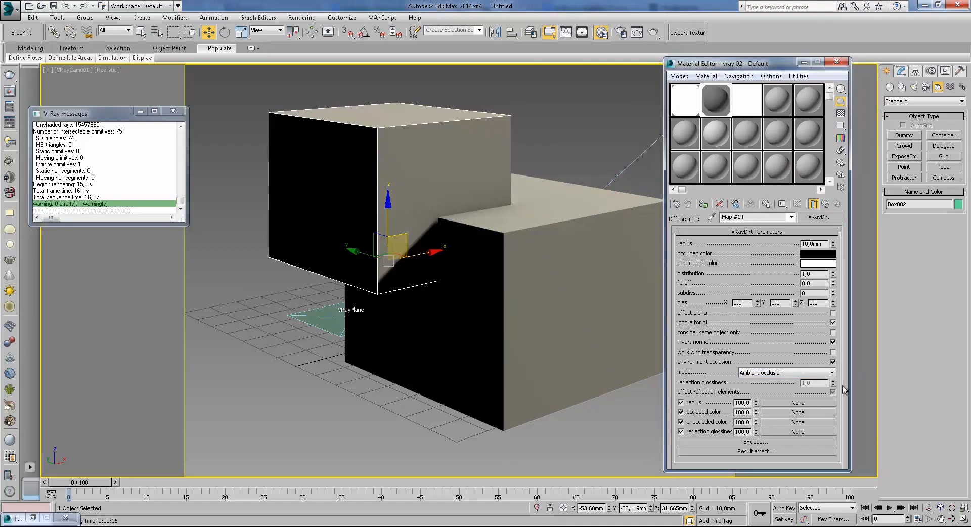
{"action": "left_click", "coordinate": [654, 33]}
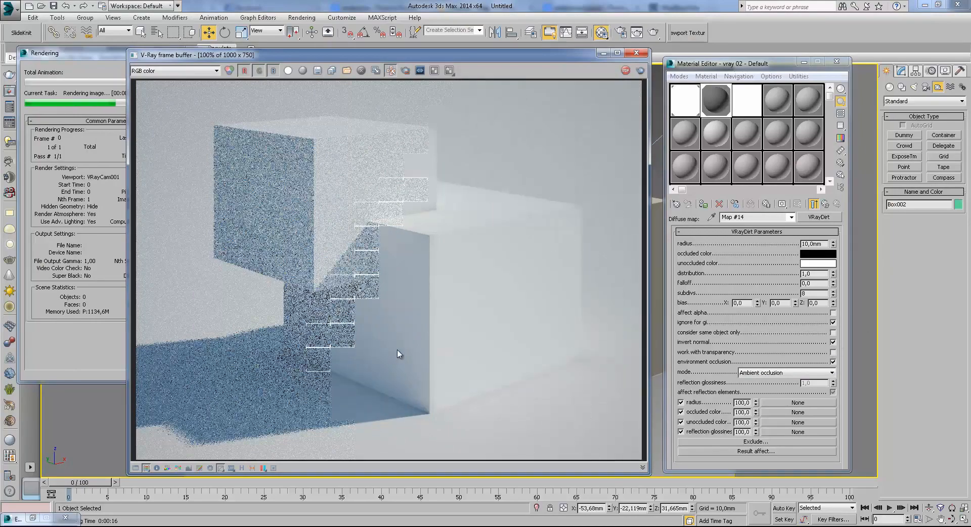
{"action": "scroll", "coordinate": [401, 354], "scroll_direction": "up", "scroll_amount": 1}
{"action": "scroll", "coordinate": [403, 292], "scroll_direction": "down", "scroll_amount": 1}
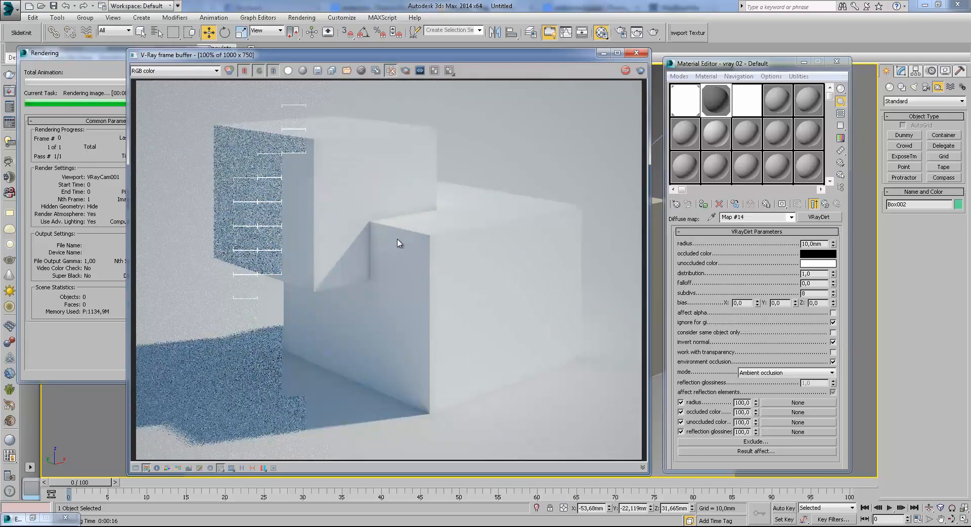
{"action": "scroll", "coordinate": [332, 282], "scroll_direction": "up", "scroll_amount": 1}
{"action": "scroll", "coordinate": [332, 282], "scroll_direction": "down", "scroll_amount": 1}
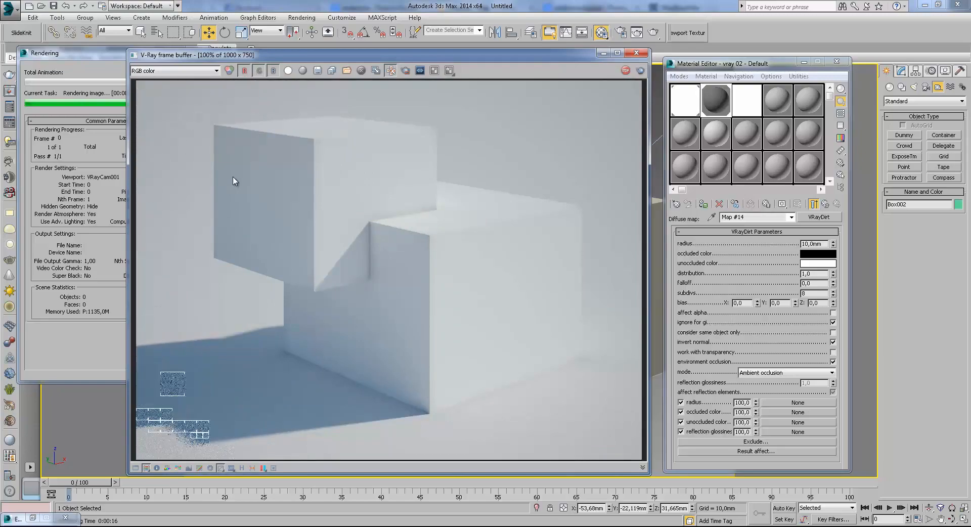
{"action": "scroll", "coordinate": [238, 177], "scroll_direction": "up", "scroll_amount": 1}
{"action": "scroll", "coordinate": [249, 225], "scroll_direction": "down", "scroll_amount": 1}
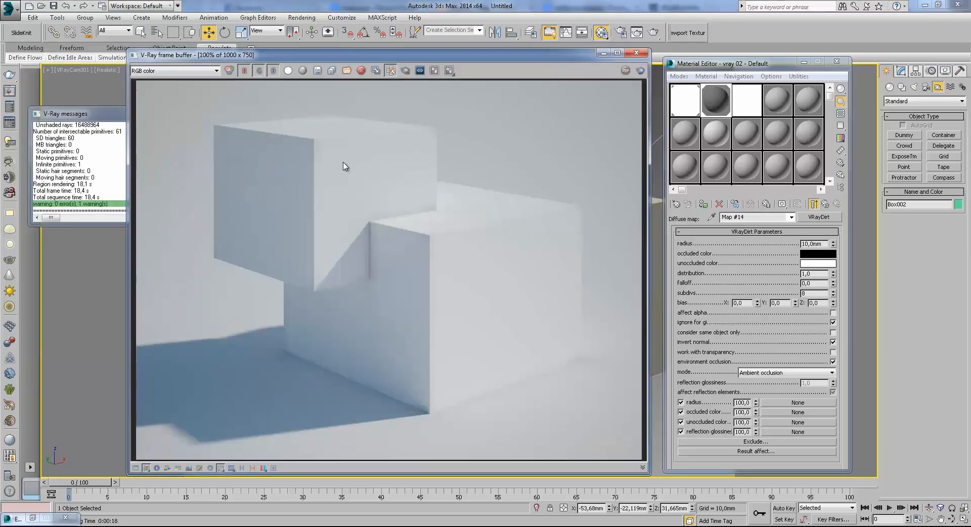
- Examine the edges, the shared corner and the side faces of both boxes in the environment occlusion render
{"action": "scroll", "coordinate": [328, 145], "scroll_direction": "up", "scroll_amount": 1}
{"action": "middle_click_drag", "start_coordinate": [328, 145], "coordinate": [290, 187]}
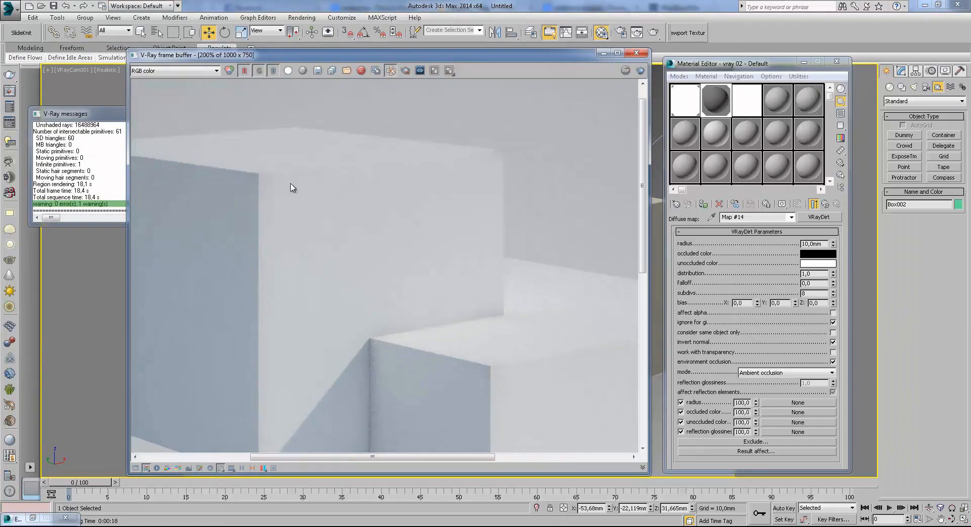
{"action": "scroll", "coordinate": [324, 112], "scroll_direction": "down", "scroll_amount": 1}
{"action": "scroll", "coordinate": [454, 234], "scroll_direction": "up", "scroll_amount": 1}
{"action": "middle_click_drag", "start_coordinate": [597, 211], "coordinate": [433, 242]}
{"action": "middle_click_drag", "start_coordinate": [530, 309], "coordinate": [524, 289]}
{"action": "scroll", "coordinate": [521, 275], "scroll_direction": "down", "scroll_amount": 1}
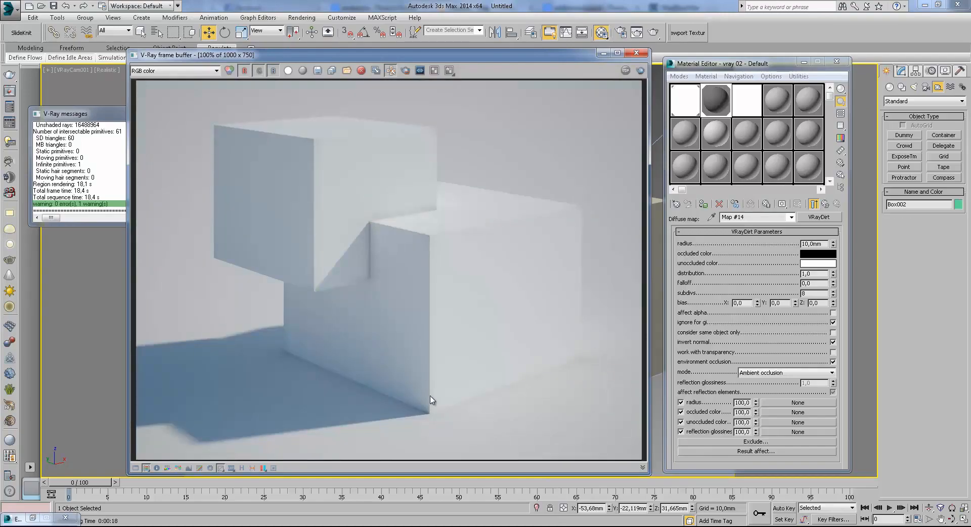
{"action": "scroll", "coordinate": [431, 399], "scroll_direction": "up", "scroll_amount": 1}
{"action": "scroll", "coordinate": [417, 363], "scroll_direction": "down", "scroll_amount": 1}
{"action": "scroll", "coordinate": [440, 236], "scroll_direction": "up", "scroll_amount": 1}
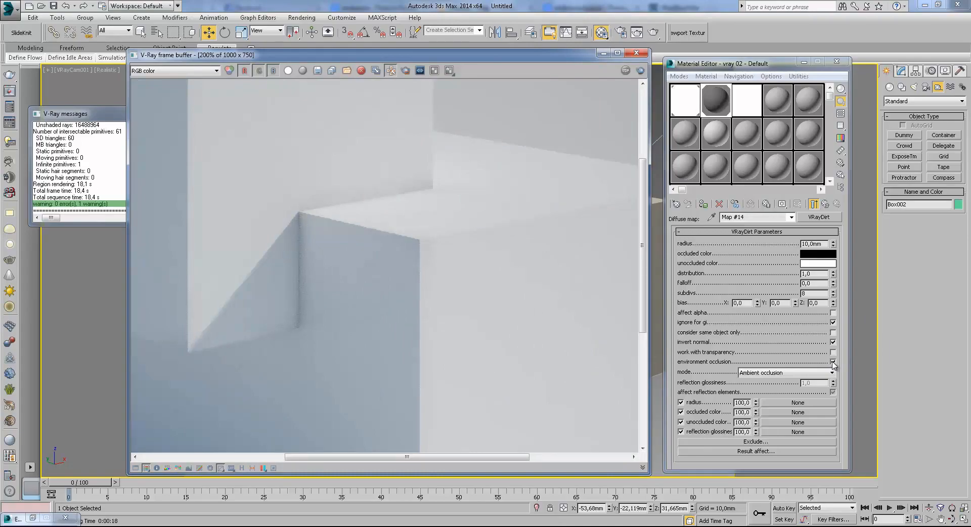
{"action": "scroll", "coordinate": [525, 280], "scroll_direction": "down", "scroll_amount": 1}
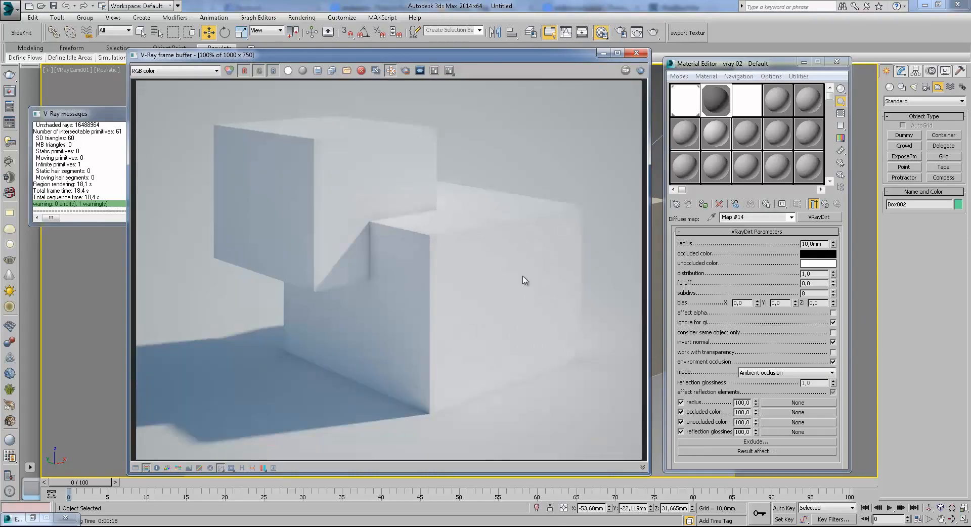
- Turn off VRayDirt environment occlusion and create a standard sphere in the scene, away from the boxes
{"action": "left_click", "coordinate": [833, 361]}
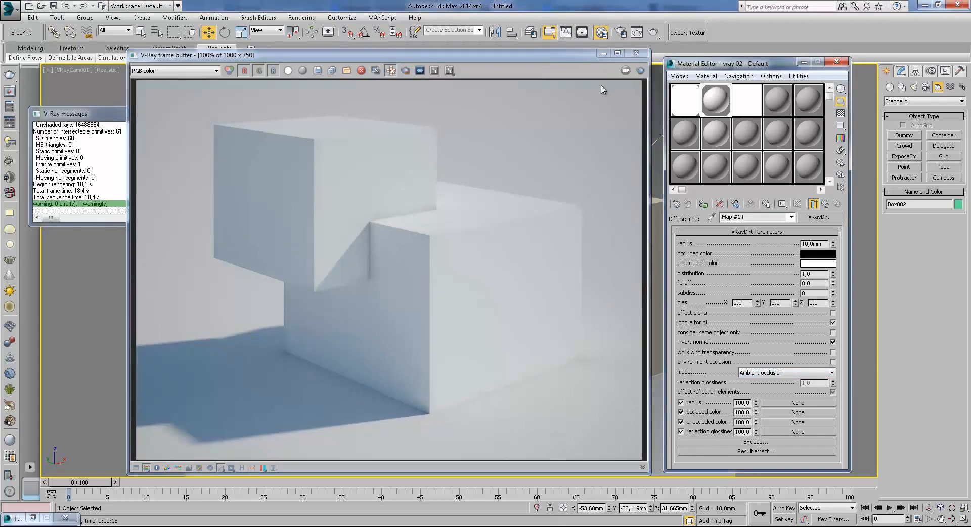
{"action": "left_click", "coordinate": [603, 53]}
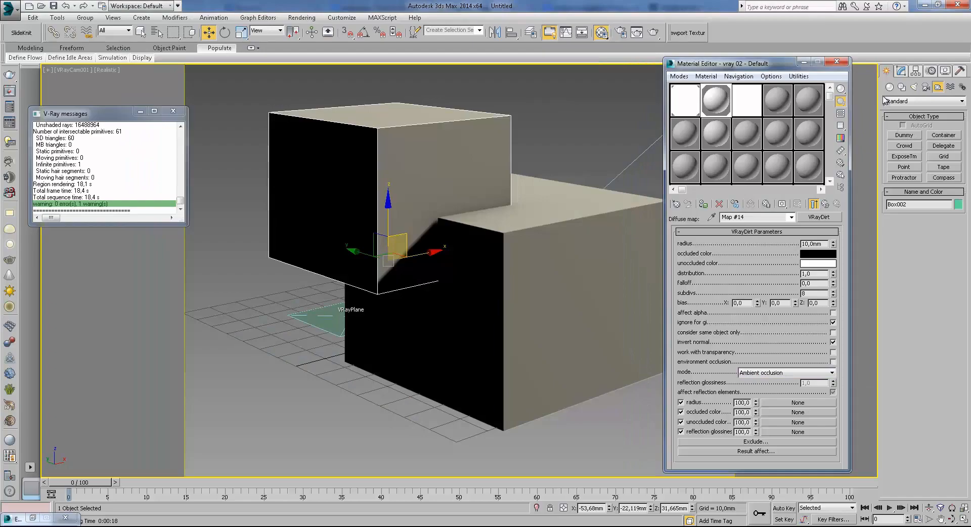
{"action": "left_click", "coordinate": [890, 87]}
{"action": "left_click", "coordinate": [906, 149]}
{"action": "left_click_drag", "start_coordinate": [516, 210], "coordinate": [540, 193]}
{"action": "key", "text": "t"}
{"action": "left_click", "coordinate": [209, 35]}
{"action": "scroll", "coordinate": [422, 283], "scroll_direction": "down", "scroll_amount": 10}
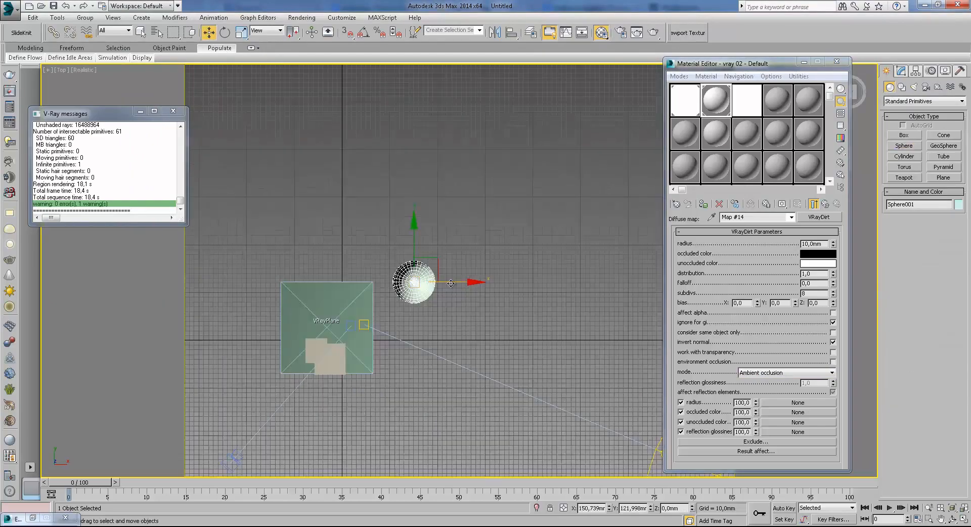
- Move the sphere over the two boxes in plan and set its radius to 5 mm
{"action": "left_click", "coordinate": [902, 72]}
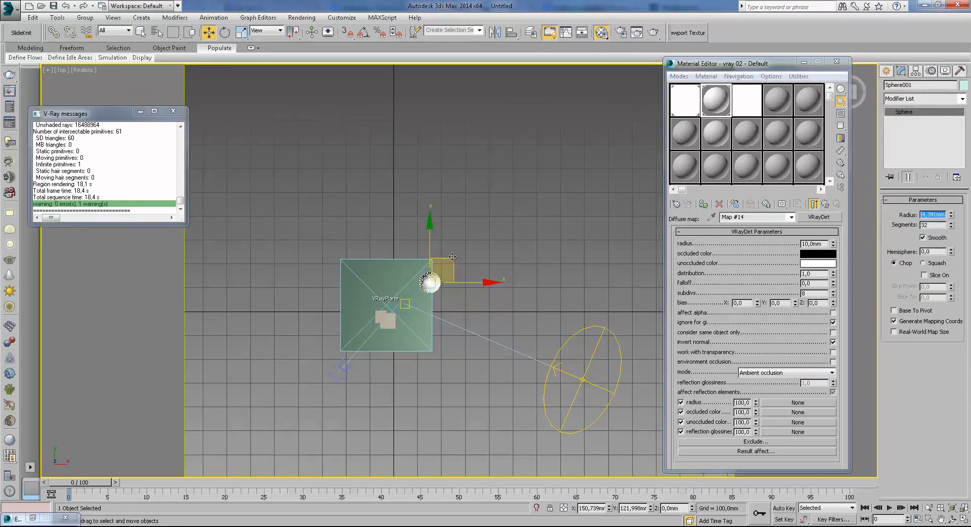
{"action": "left_click_drag", "start_coordinate": [433, 278], "coordinate": [388, 320]}
{"action": "double_click", "coordinate": [936, 215]}
{"action": "type", "text": "5"}
{"action": "key", "text": "Return"}
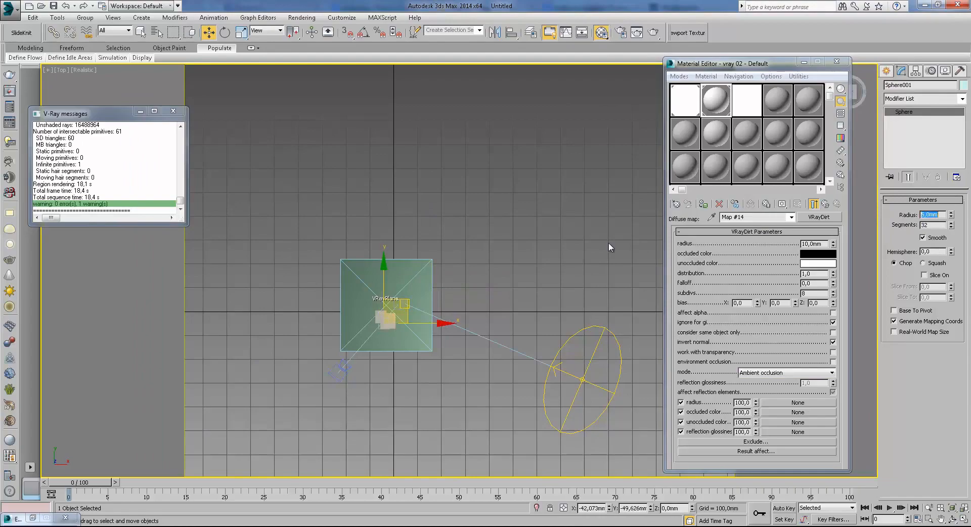
- Enlarge the sphere's radius to 25.25 mm and raise it in the front view so it rests on the ground plane
{"action": "middle_click_drag", "start_coordinate": [363, 325], "coordinate": [464, 264]}
{"action": "scroll", "coordinate": [472, 272], "scroll_direction": "up", "scroll_amount": 5}
{"action": "key", "text": "f"}
{"action": "key", "text": "z"}
{"action": "scroll", "coordinate": [478, 280], "scroll_direction": "down", "scroll_amount": 6}
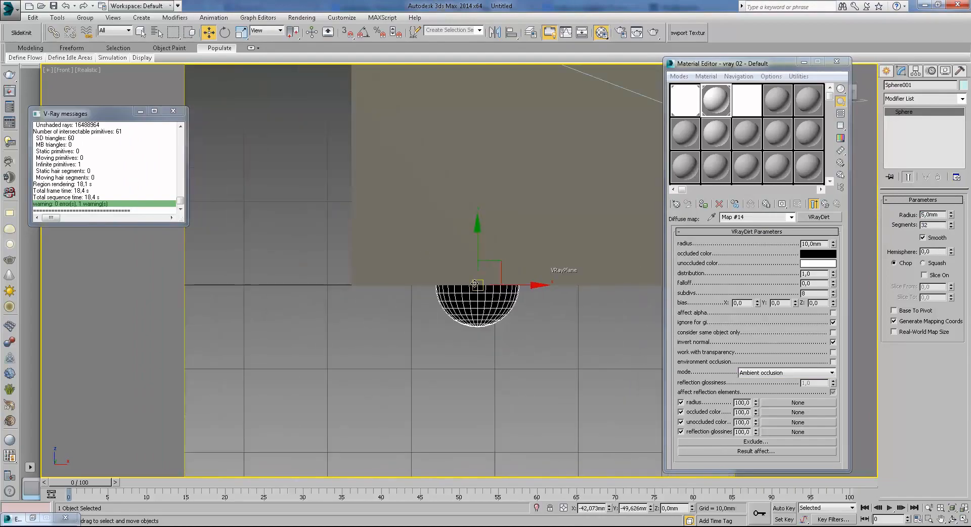
{"action": "key", "text": "F3"}
{"action": "scroll", "coordinate": [488, 265], "scroll_direction": "down", "scroll_amount": 2}
{"action": "left_click_drag", "start_coordinate": [498, 258], "coordinate": [536, 218]}
{"action": "left_click_drag", "start_coordinate": [951, 215], "coordinate": [955, 180]}
{"action": "left_click_drag", "start_coordinate": [542, 221], "coordinate": [536, 182]}
- Hide both boxes, leaving the sphere shaded in the camera view
{"action": "left_click", "coordinate": [518, 110], "text": "ctrl"}
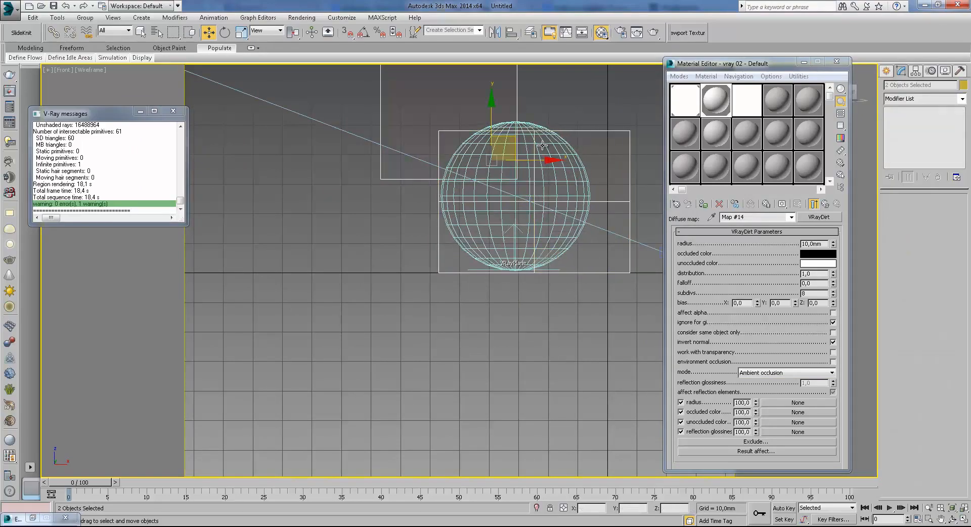
{"action": "key", "text": "c"}
{"action": "right_click", "coordinate": [497, 248]}
{"action": "left_click", "coordinate": [522, 215]}
{"action": "key", "text": "F3"}
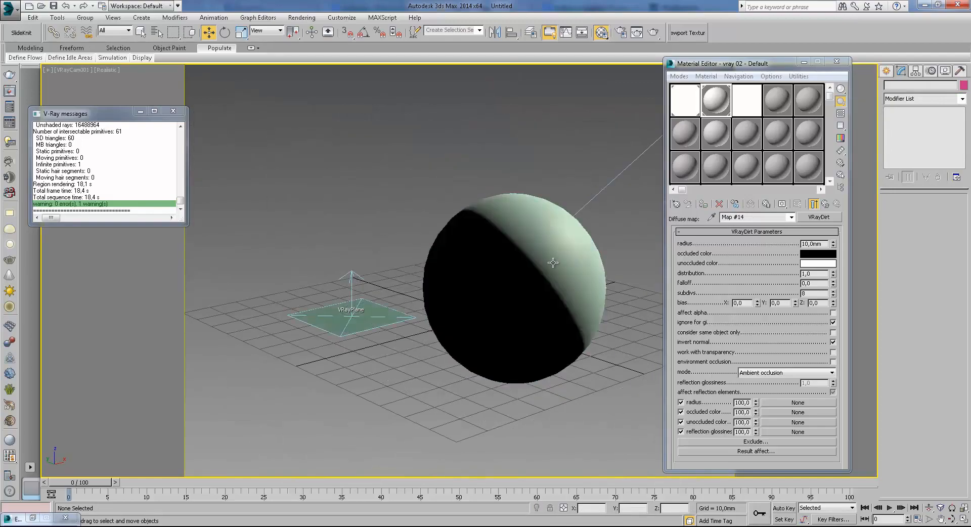
- Move the sphere about 16 mm along the Y axis and assign the vray 02 material to it
{"action": "left_click", "coordinate": [553, 263]}
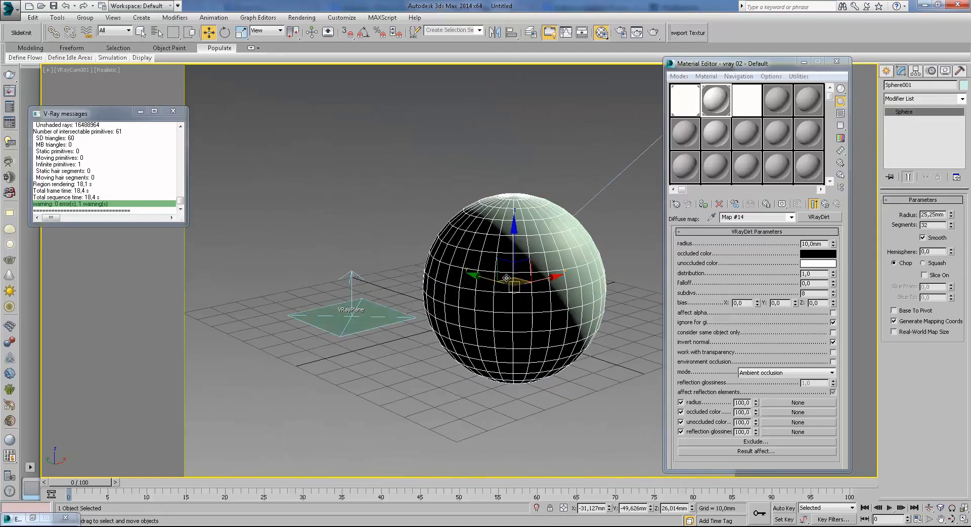
{"action": "left_click_drag", "start_coordinate": [481, 277], "coordinate": [448, 269]}
{"action": "left_click", "coordinate": [703, 203]}
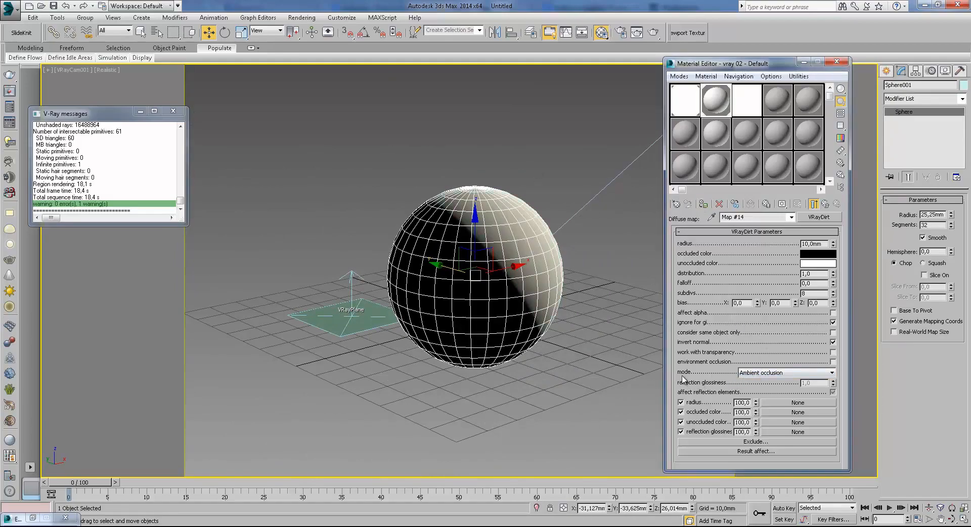
- Set the VRayDirt mode to Reflection occlusion (Phong) with reflection glossiness 0.3, and render the sphere
{"action": "left_click", "coordinate": [748, 375]}
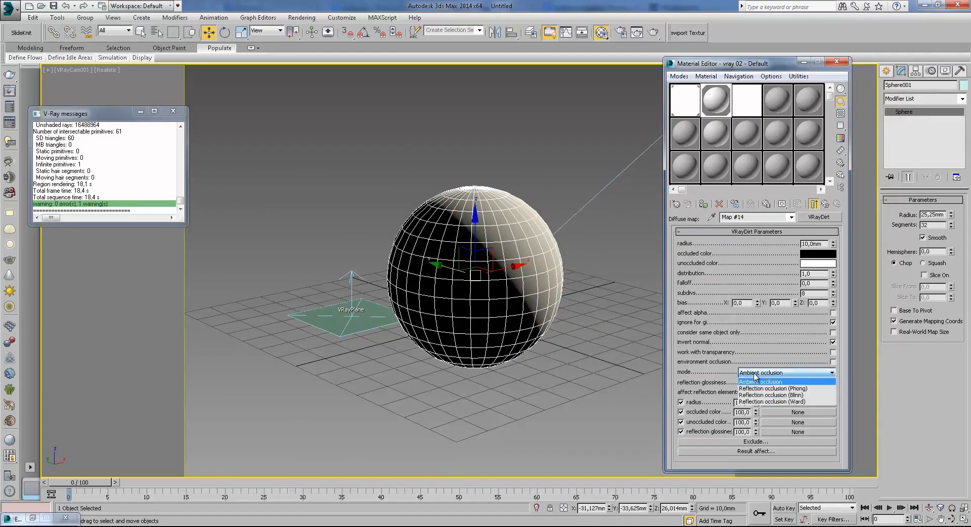
{"action": "left_click", "coordinate": [778, 388]}
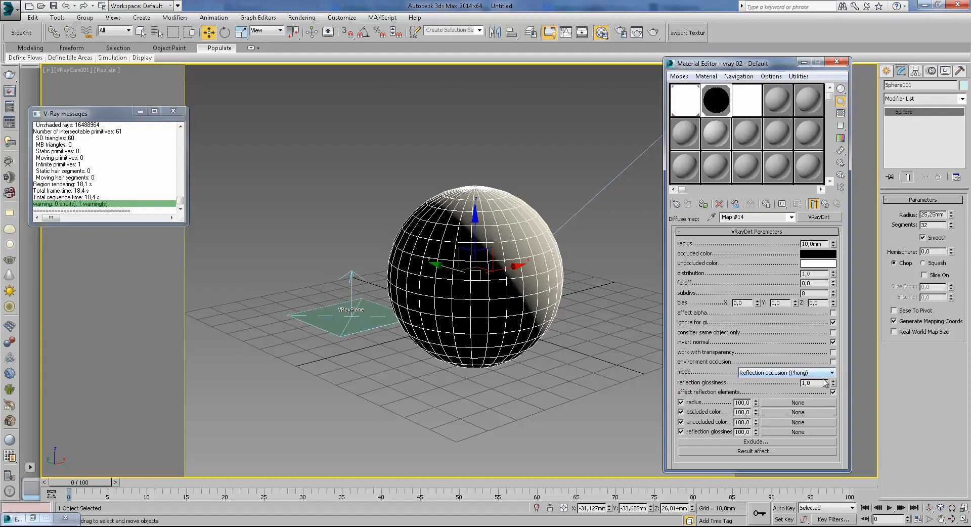
{"action": "left_click_drag", "start_coordinate": [833, 384], "coordinate": [833, 392]}
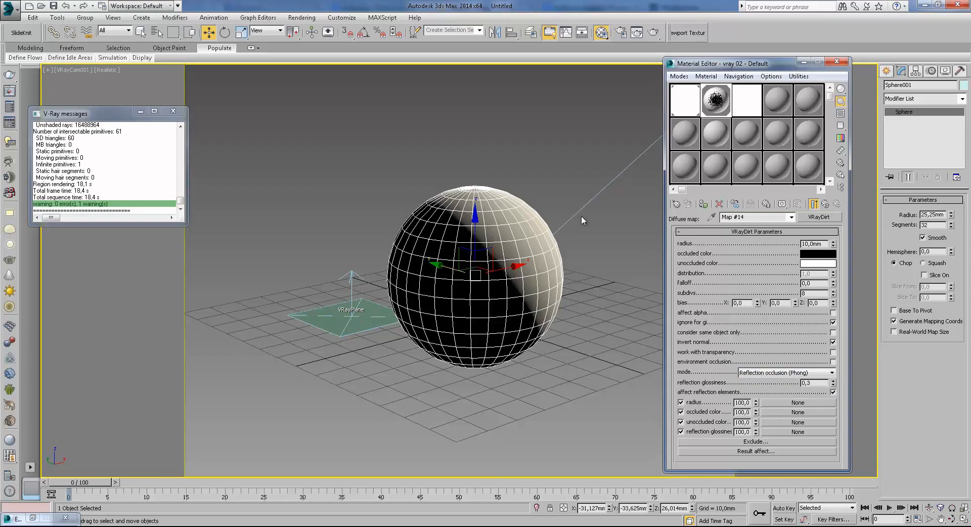
{"action": "left_click", "coordinate": [596, 169]}
{"action": "left_click", "coordinate": [512, 237]}
{"action": "left_click", "coordinate": [653, 32]}
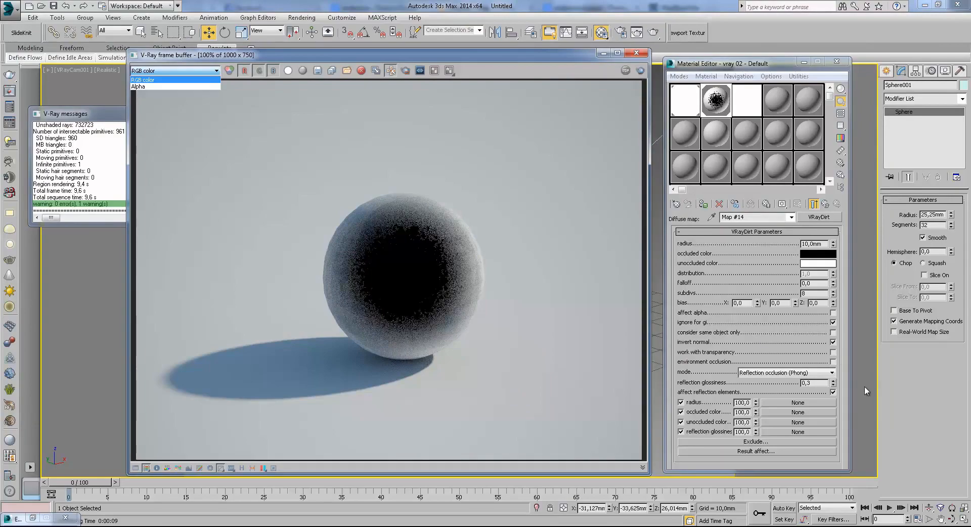
- Set the reflection glossiness to 0.8 and render the sphere again
{"action": "left_click", "coordinate": [821, 387]}
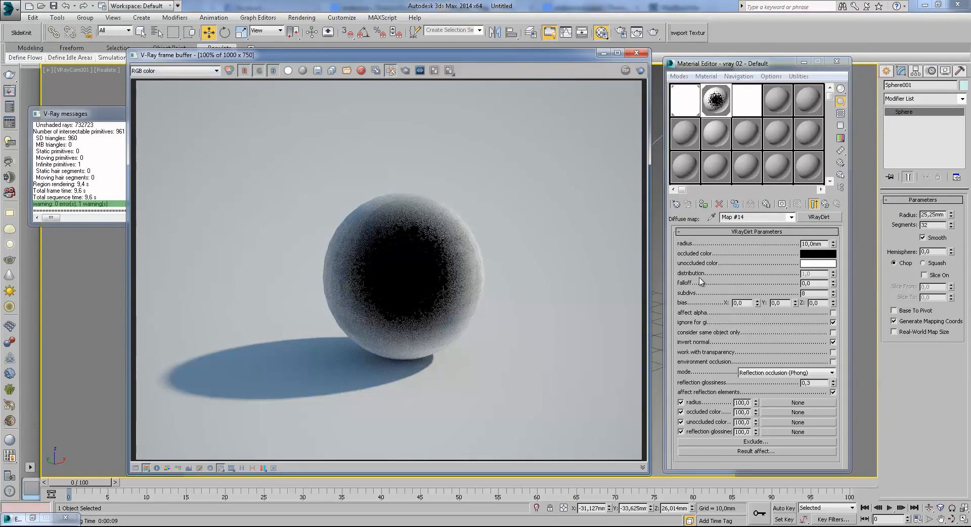
{"action": "left_click", "coordinate": [833, 392]}
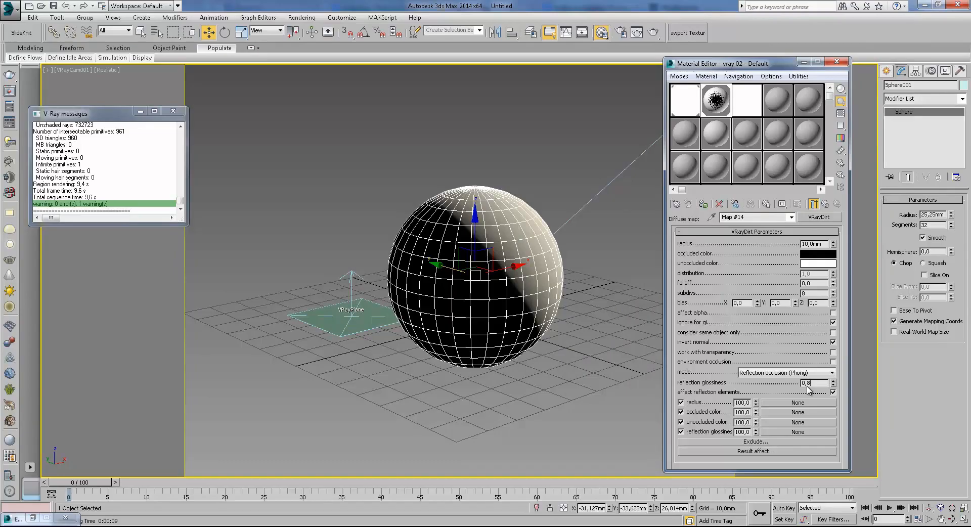
{"action": "key", "text": "Return"}
{"action": "left_click", "coordinate": [653, 33]}
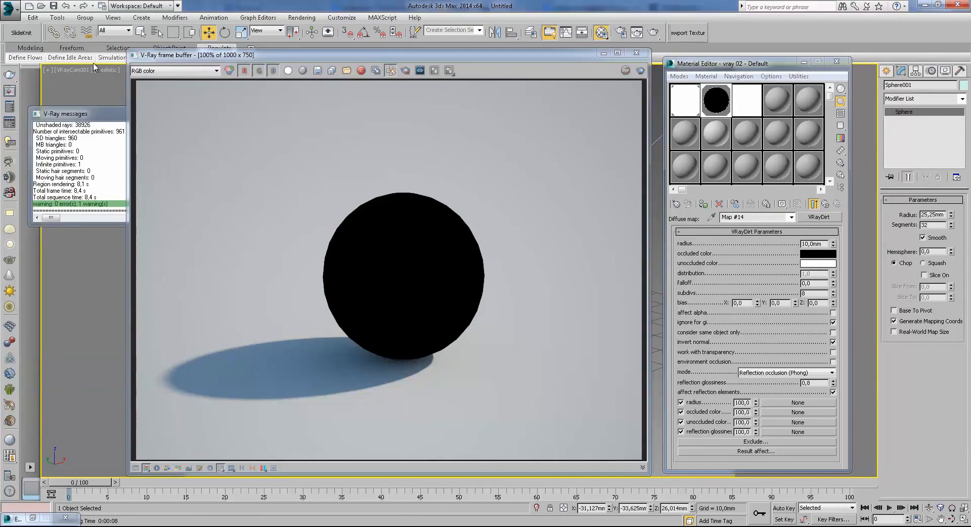
- Try a sphere render with the occluded and unoccluded colors swapped and reflection glossiness at 0.58
{"action": "left_click", "coordinate": [820, 382]}
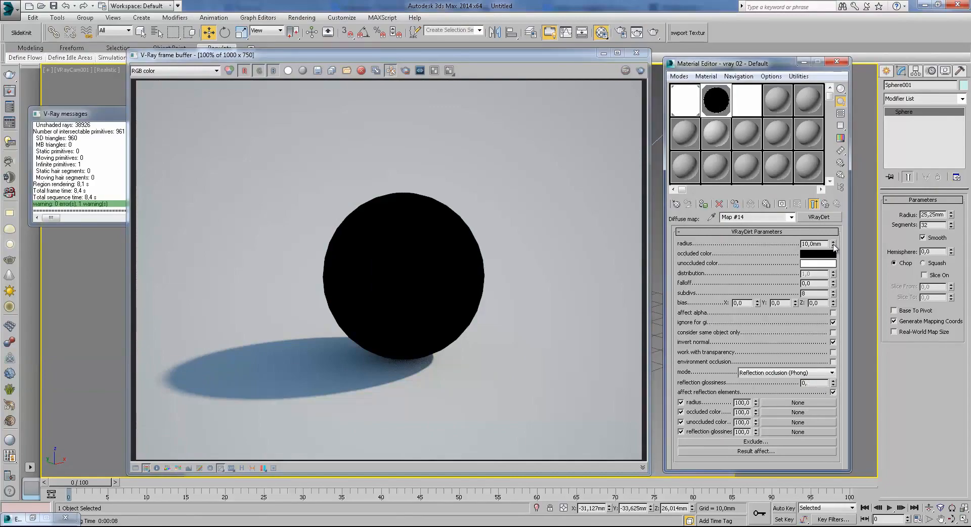
{"action": "left_click_drag", "start_coordinate": [821, 267], "coordinate": [818, 254]}
{"action": "left_click", "coordinate": [725, 293]}
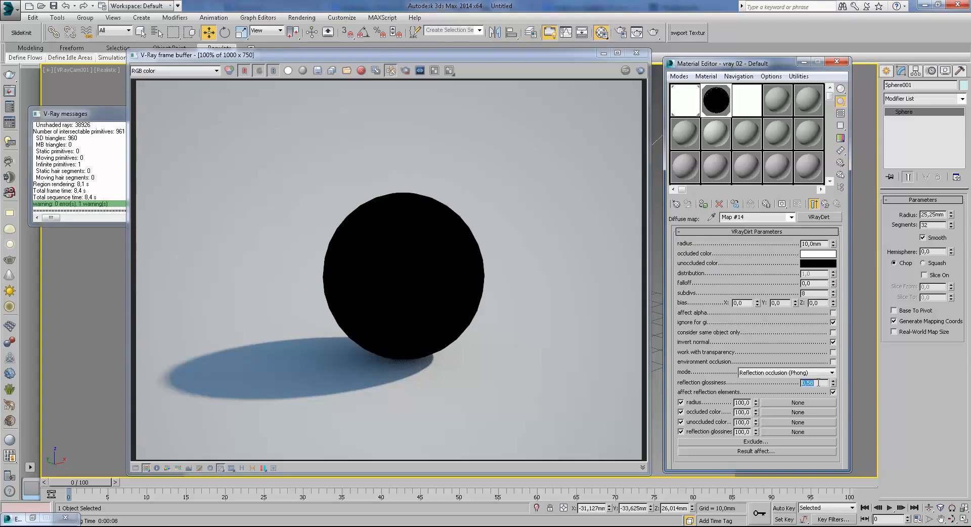
{"action": "left_click", "coordinate": [653, 33]}
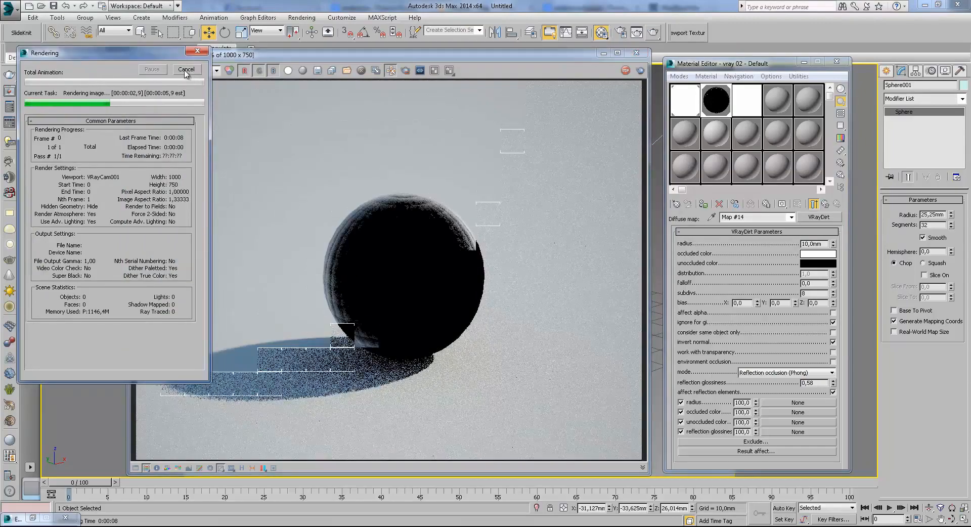
{"action": "left_click", "coordinate": [186, 71]}
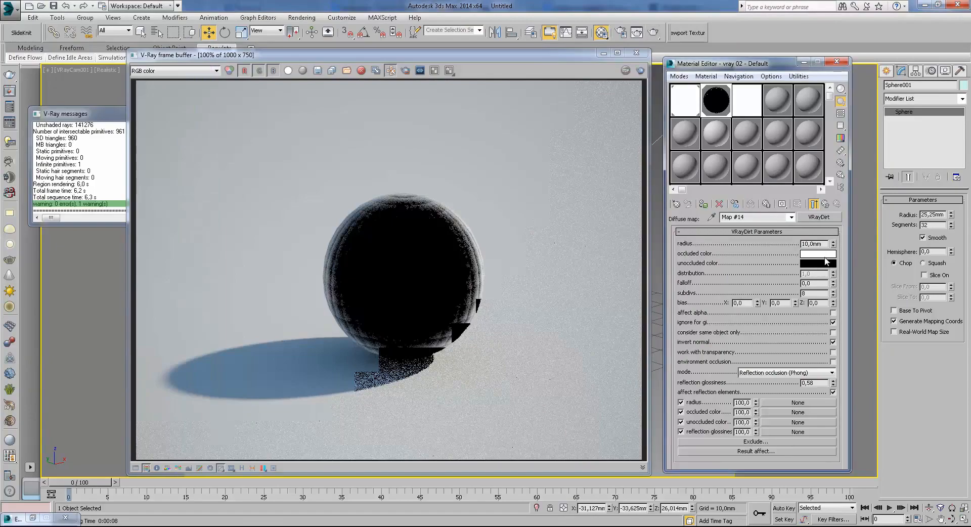
- Restore black as occluded and white as unoccluded color, and render the sphere with reflection glossiness 0.1
{"action": "left_click_drag", "start_coordinate": [826, 261], "coordinate": [826, 263]}
{"action": "left_click", "coordinate": [697, 272]}
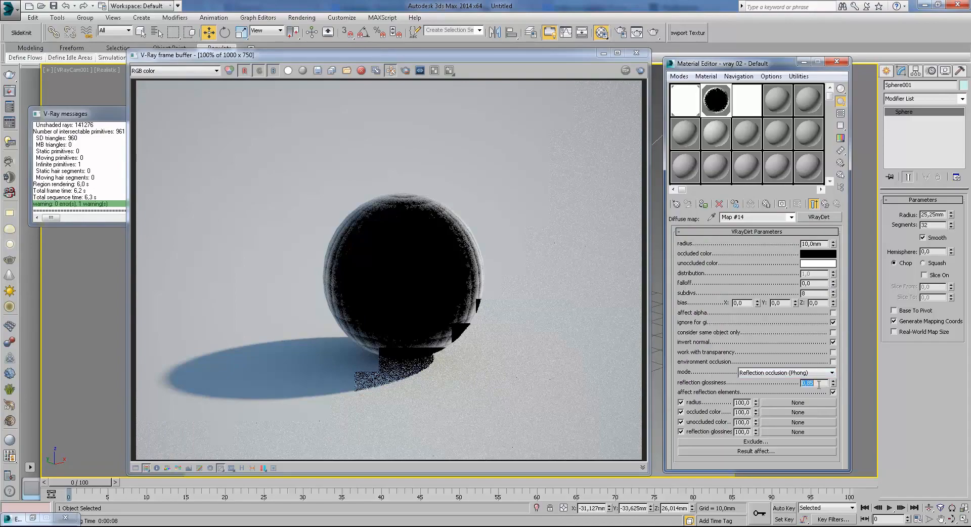
{"action": "key", "text": "Return"}
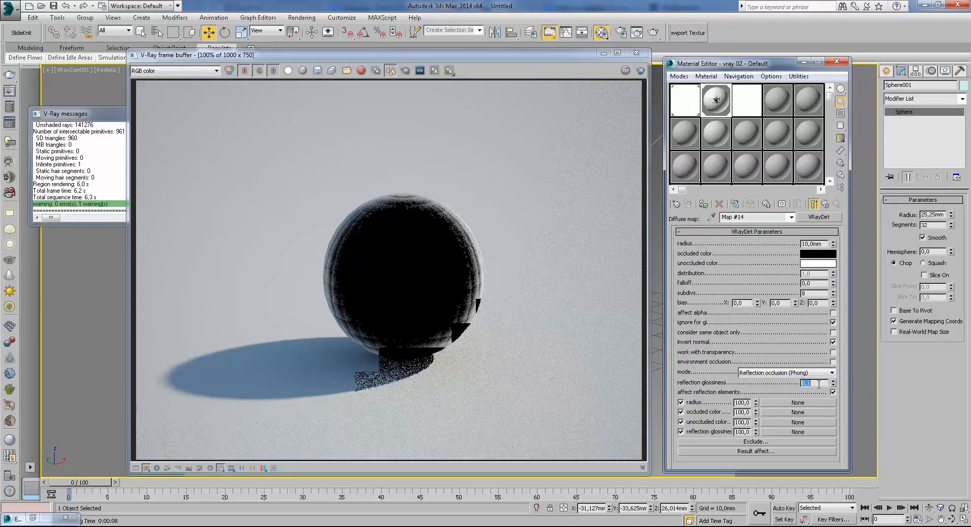
{"action": "left_click", "coordinate": [655, 32]}
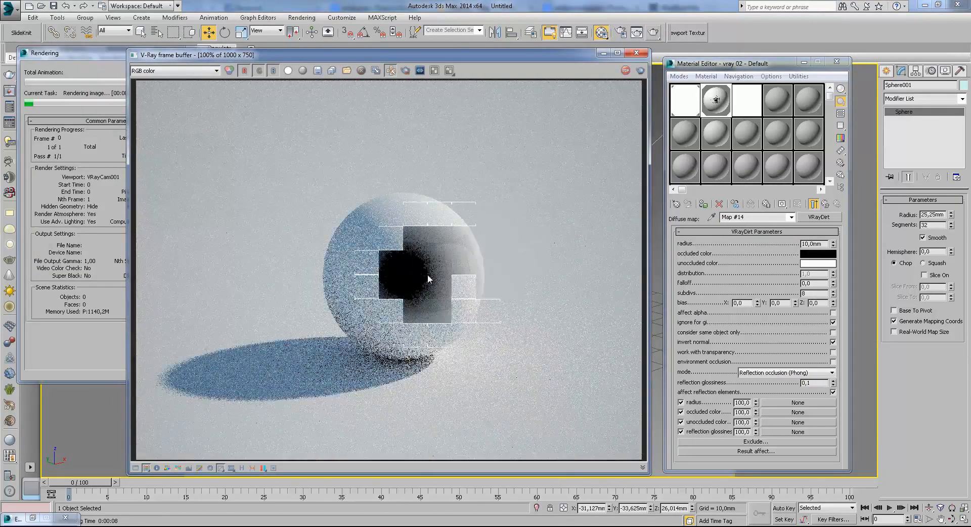
- Examine the shading around the sphere's center in the render with reflection glossiness 0.1
{"action": "scroll", "coordinate": [426, 273], "scroll_direction": "up", "scroll_amount": 1}
{"action": "scroll", "coordinate": [423, 273], "scroll_direction": "down", "scroll_amount": 1}
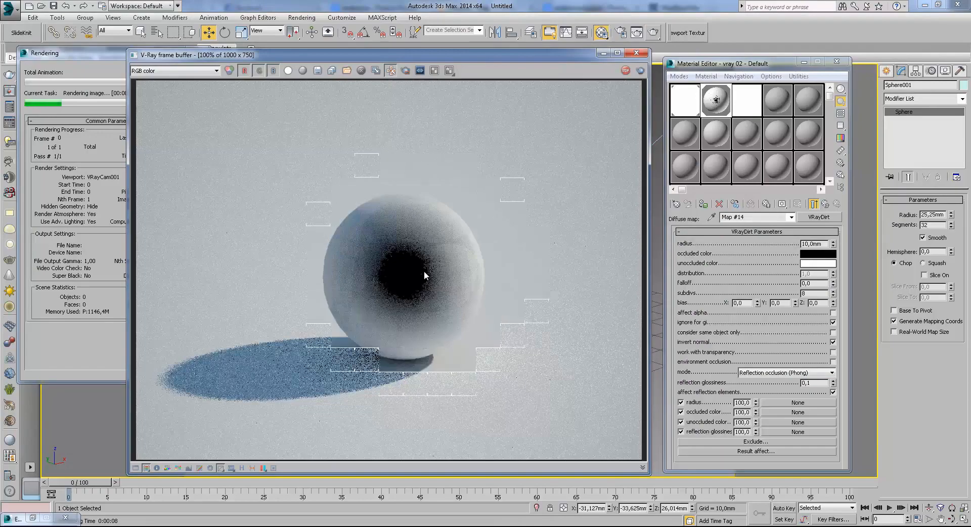
{"action": "scroll", "coordinate": [424, 273], "scroll_direction": "up", "scroll_amount": 1}
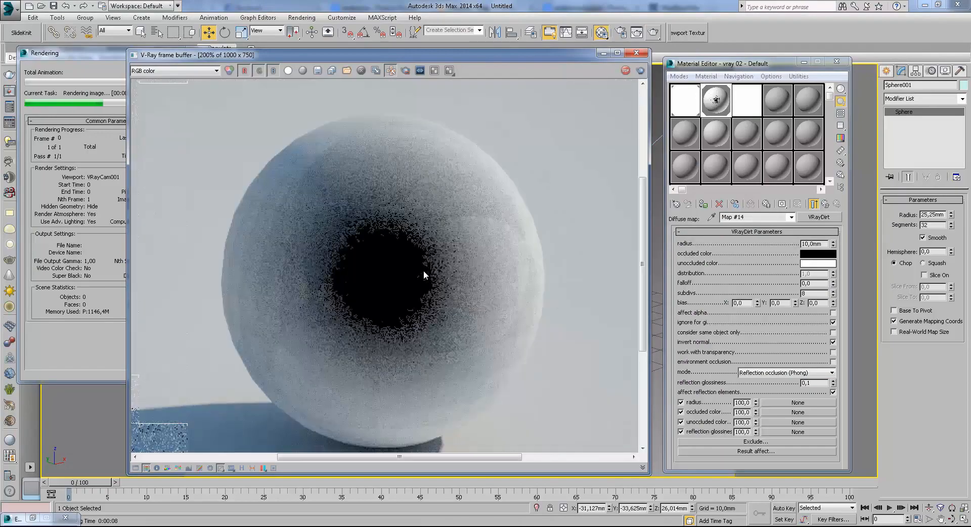
{"action": "scroll", "coordinate": [423, 270], "scroll_direction": "down", "scroll_amount": 1}
{"action": "left_click", "coordinate": [81, 67]}
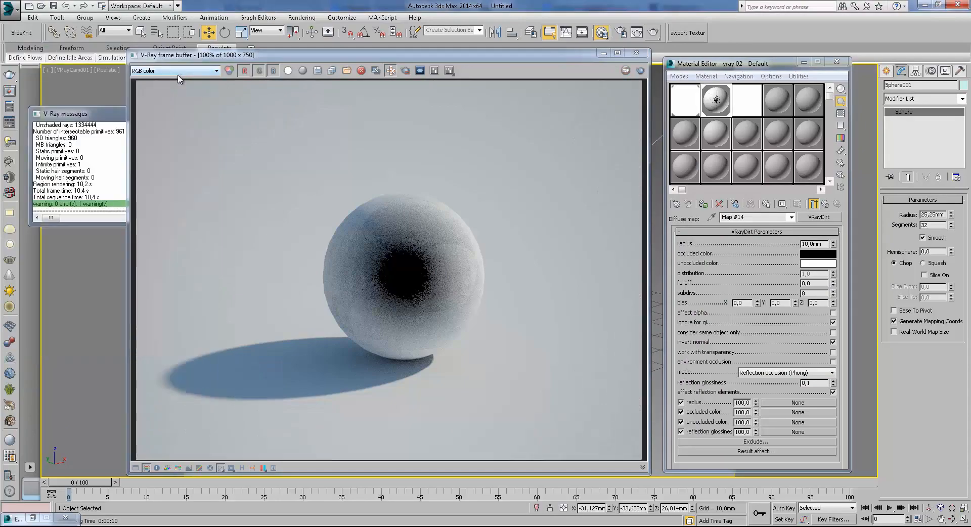
{"action": "scroll", "coordinate": [429, 270], "scroll_direction": "up", "scroll_amount": 2}
{"action": "scroll", "coordinate": [395, 267], "scroll_direction": "down", "scroll_amount": 1}
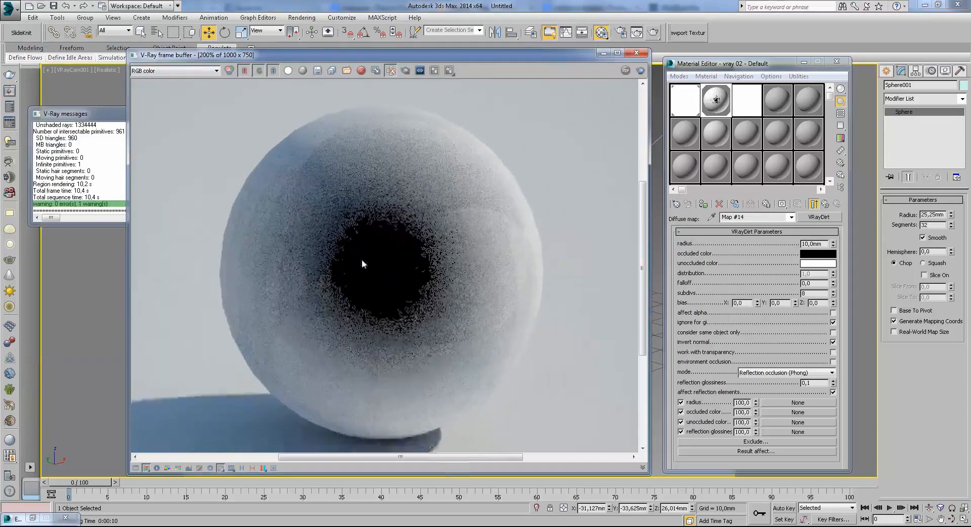
- Set the VRayDirt mode to Reflection occlusion (Blinn) and the reflection glossiness to 0.5
{"action": "left_click", "coordinate": [810, 373]}
{"action": "left_click", "coordinate": [774, 399]}
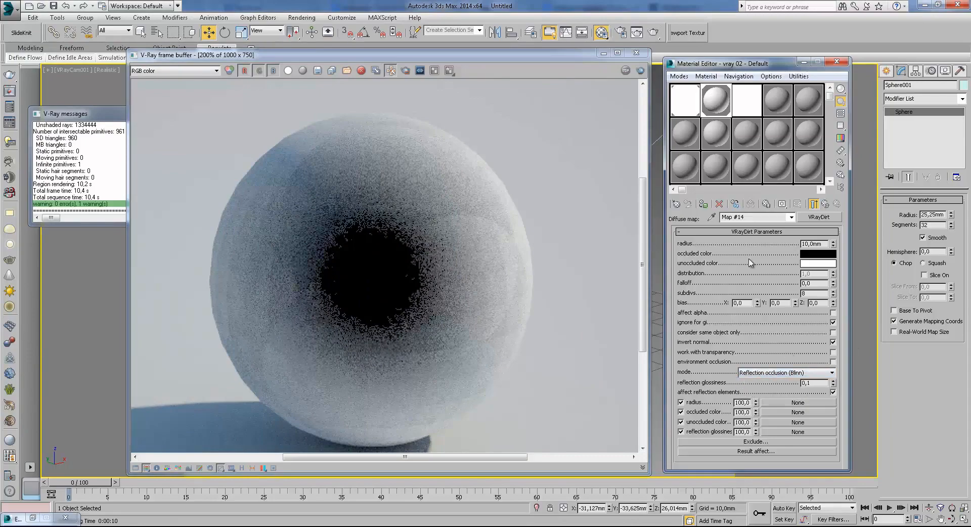
{"action": "double_click", "coordinate": [818, 384]}
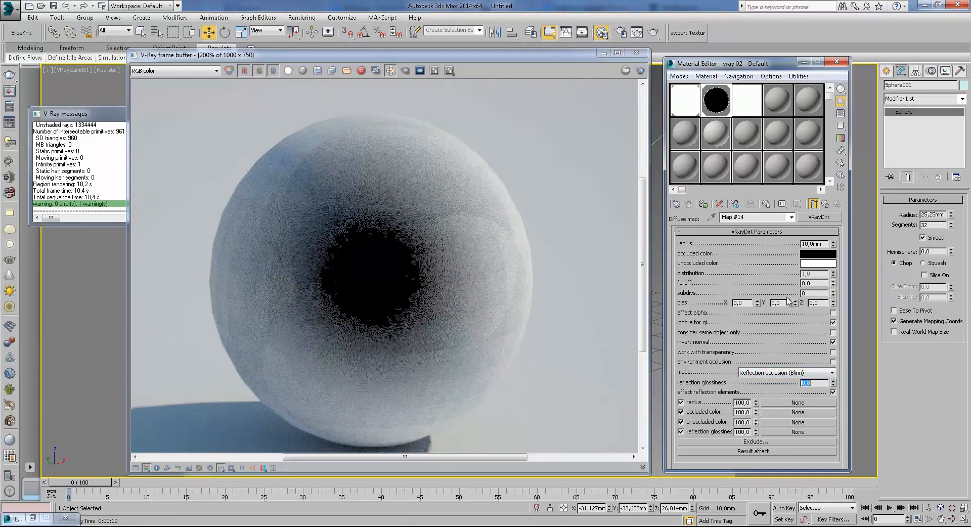
{"action": "type", "text": "0,5"}
{"action": "key", "text": "Return"}
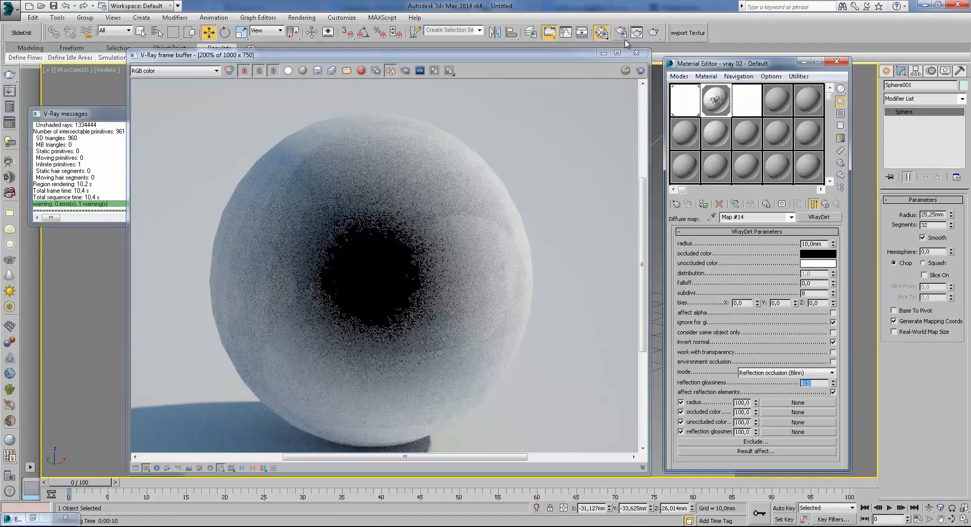
- Render the sphere in Reflection occlusion (Phong) mode and duplicate the result into a separate frame buffer window for comparison
{"action": "left_click", "coordinate": [818, 373]}
{"action": "left_click", "coordinate": [817, 388]}
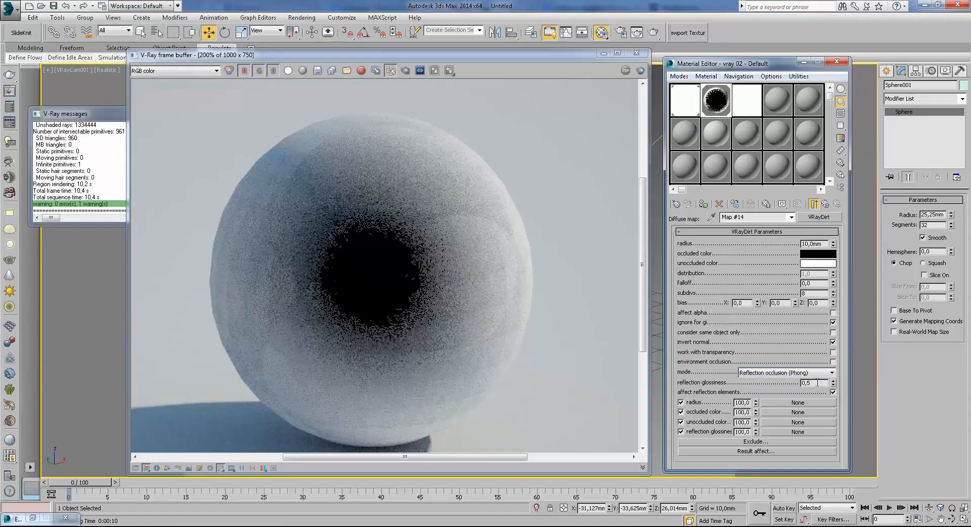
{"action": "left_click", "coordinate": [636, 33]}
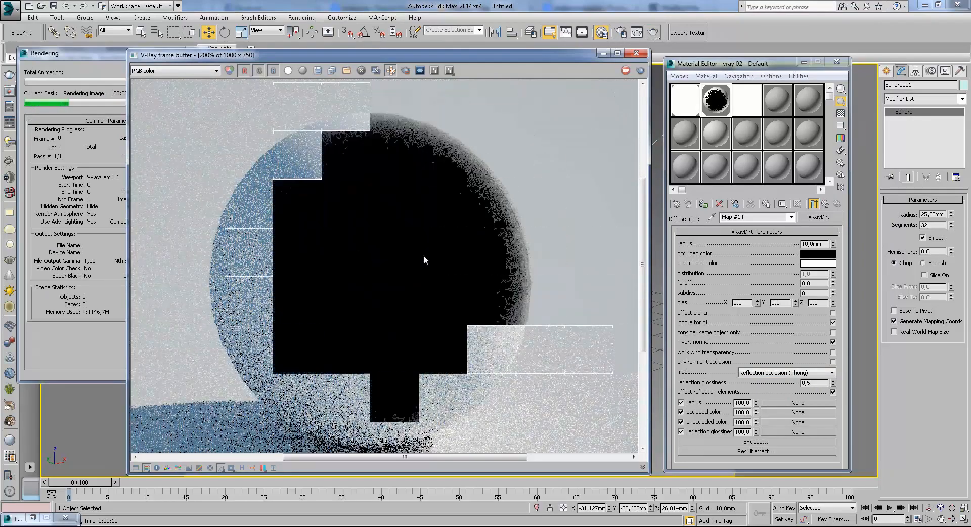
{"action": "scroll", "coordinate": [419, 258], "scroll_direction": "down", "scroll_amount": 1}
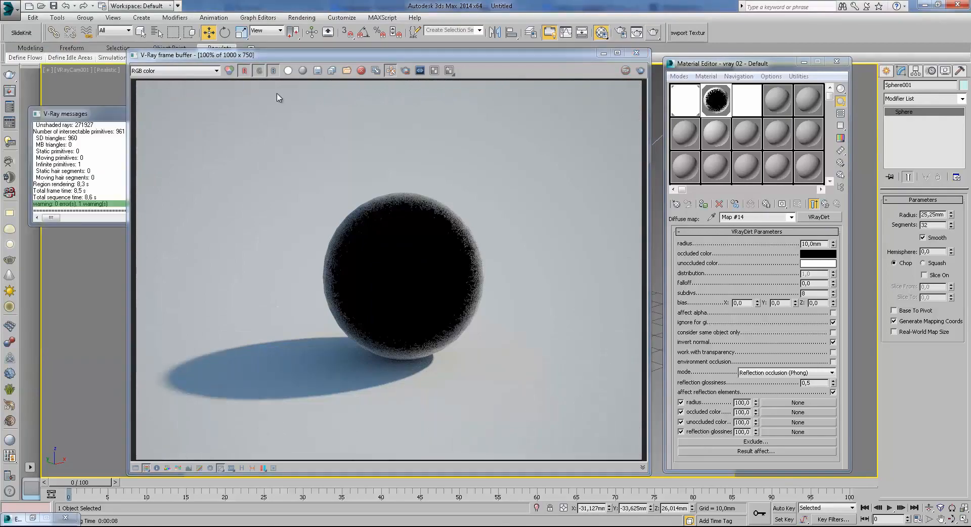
{"action": "left_click", "coordinate": [375, 71]}
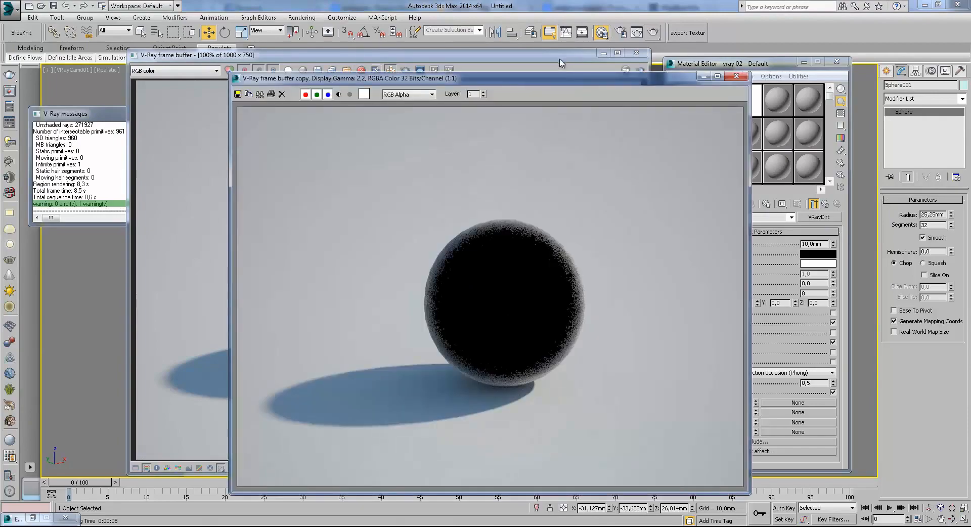
- Set the VRayDirt mode to Reflection occlusion (Blinn) and render the sphere
{"action": "left_click_drag", "start_coordinate": [568, 82], "coordinate": [391, 91]}
{"action": "left_click_drag", "start_coordinate": [555, 56], "coordinate": [558, 57]}
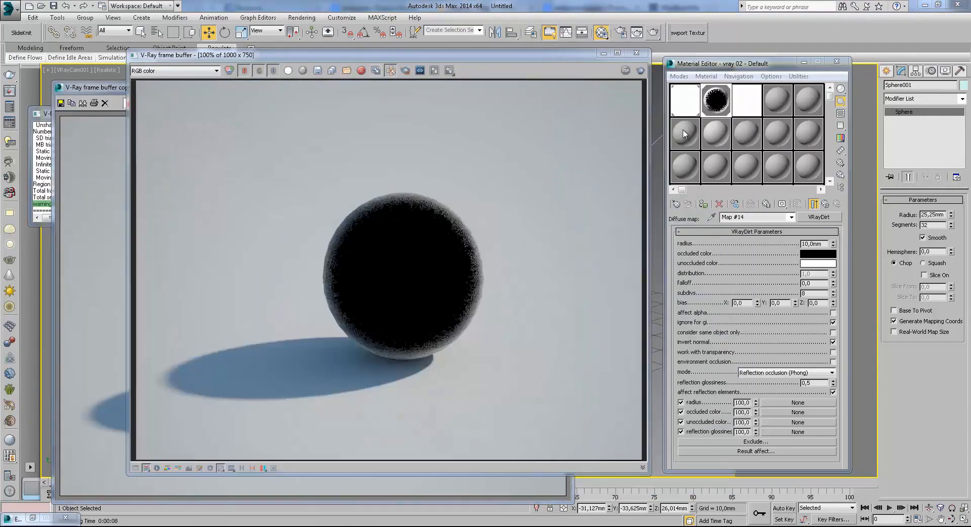
{"action": "left_click", "coordinate": [815, 374]}
{"action": "left_click", "coordinate": [805, 398]}
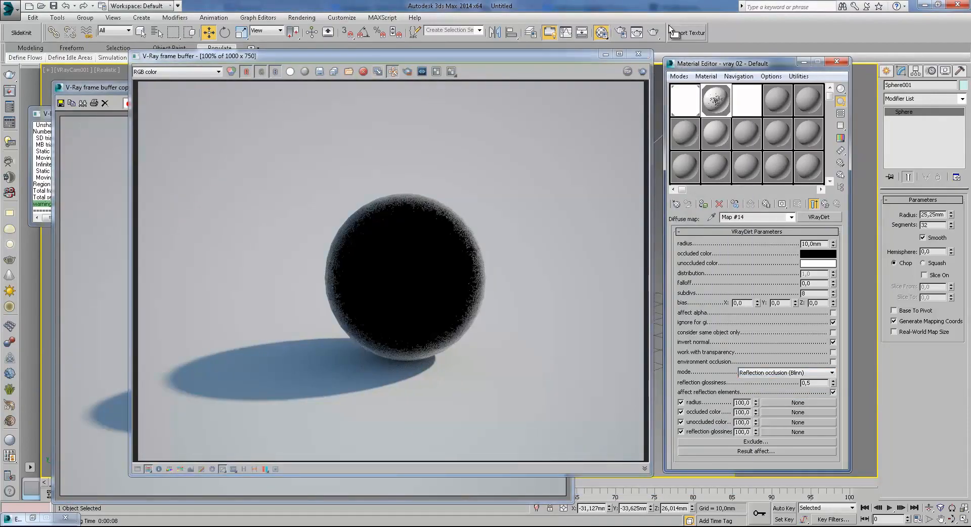
{"action": "left_click", "coordinate": [654, 31]}
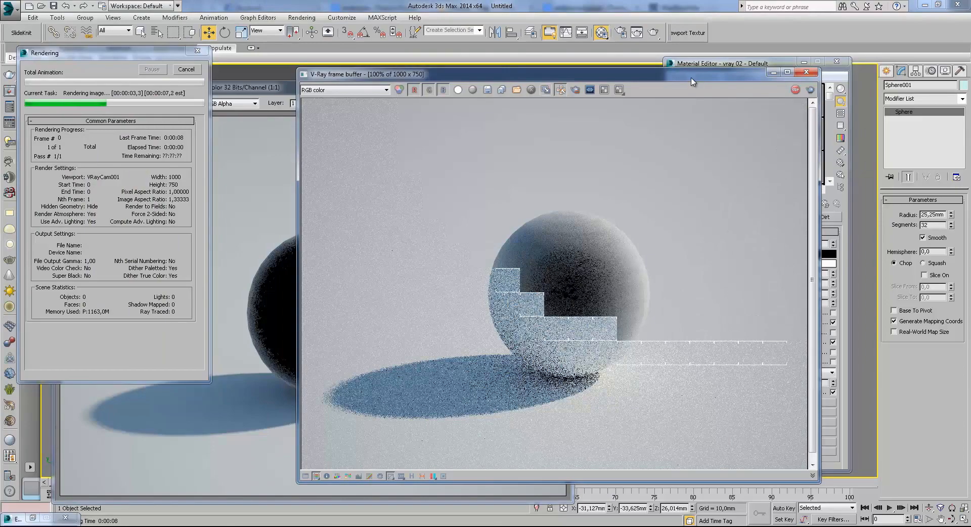
{"action": "left_click_drag", "start_coordinate": [692, 78], "coordinate": [689, 78]}
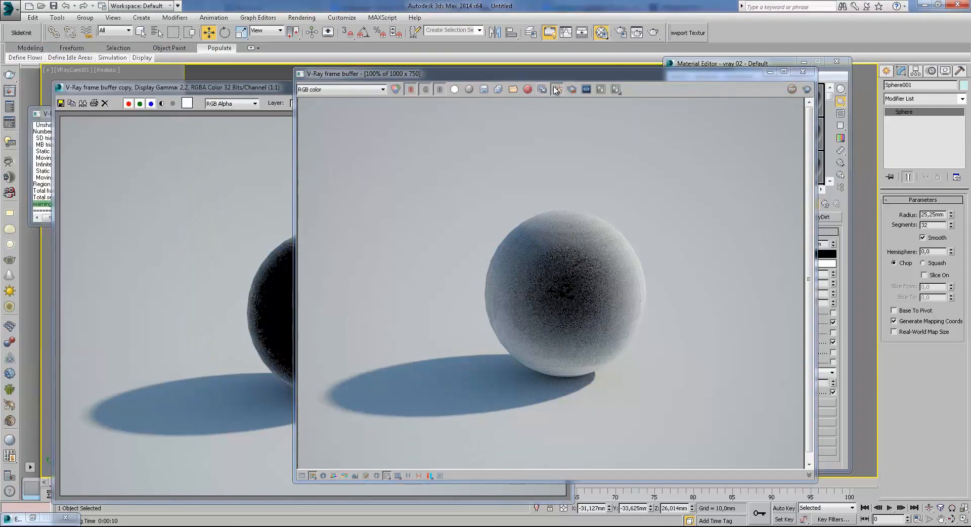
- Duplicate the Blinn render into a separate frame buffer window and render the sphere in Reflection occlusion (Ward) mode
{"action": "left_click_drag", "start_coordinate": [693, 76], "coordinate": [554, 87]}
{"action": "left_click", "coordinate": [801, 375]}
{"action": "left_click", "coordinate": [796, 401]}
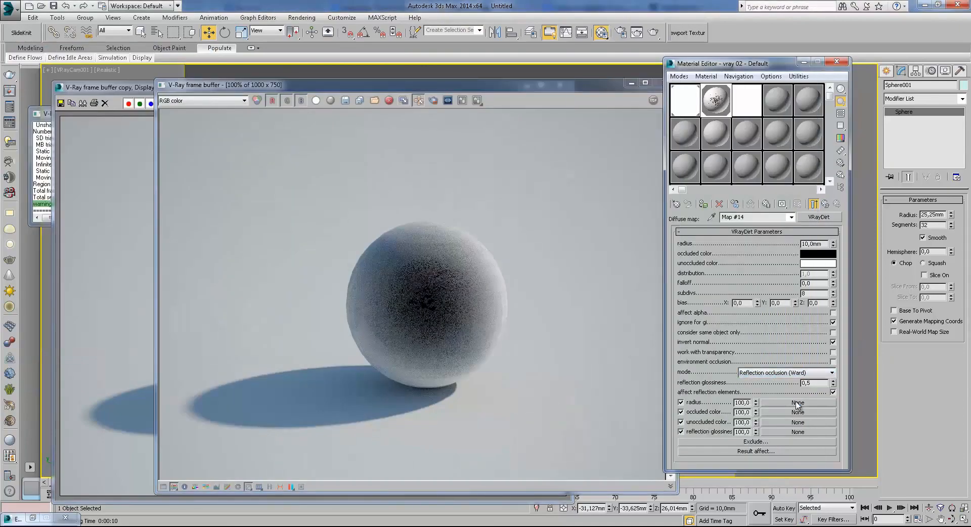
{"action": "left_click", "coordinate": [407, 101]}
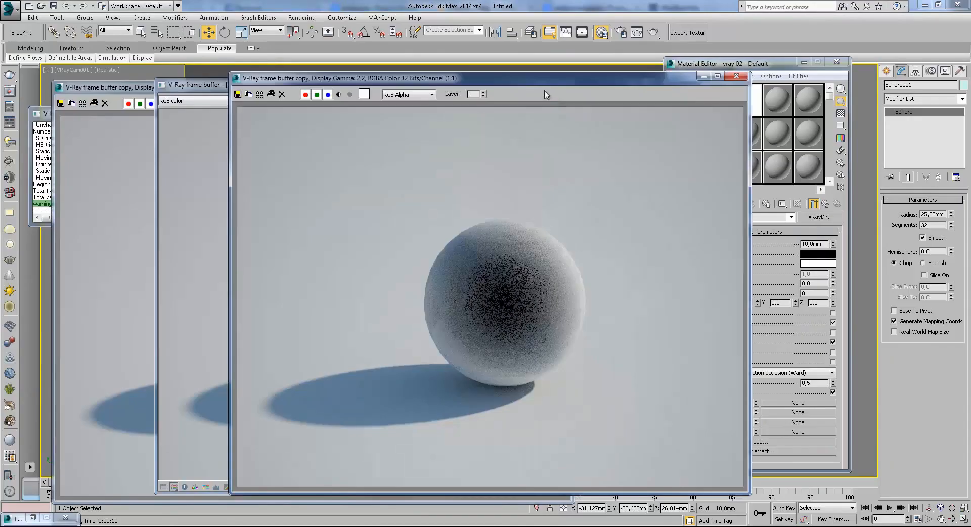
{"action": "left_click", "coordinate": [707, 76]}
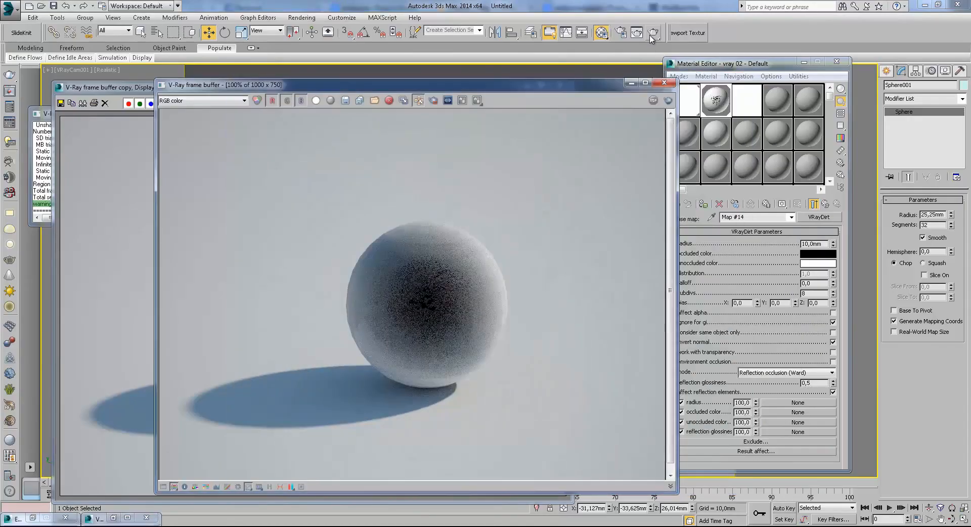
{"action": "left_click", "coordinate": [653, 34]}
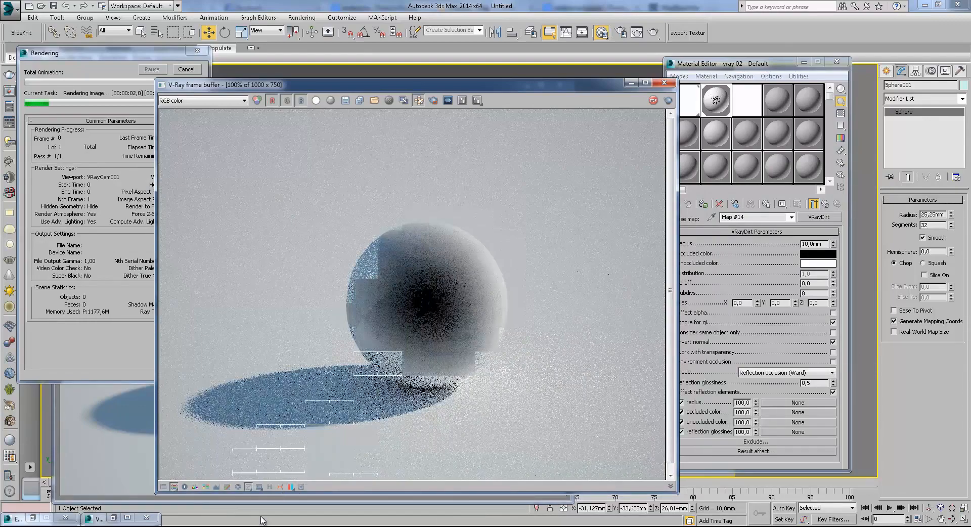
{"action": "left_click_drag", "start_coordinate": [405, 84], "coordinate": [634, 68]}
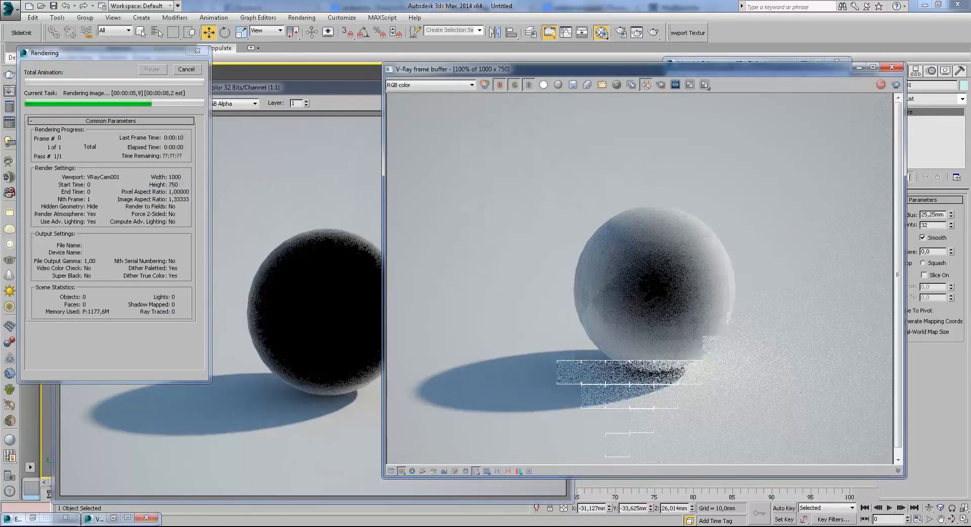
- Bring back the Blinn render copy and arrange it beside the Ward render to compare the sphere's shading
{"action": "left_click", "coordinate": [113, 518]}
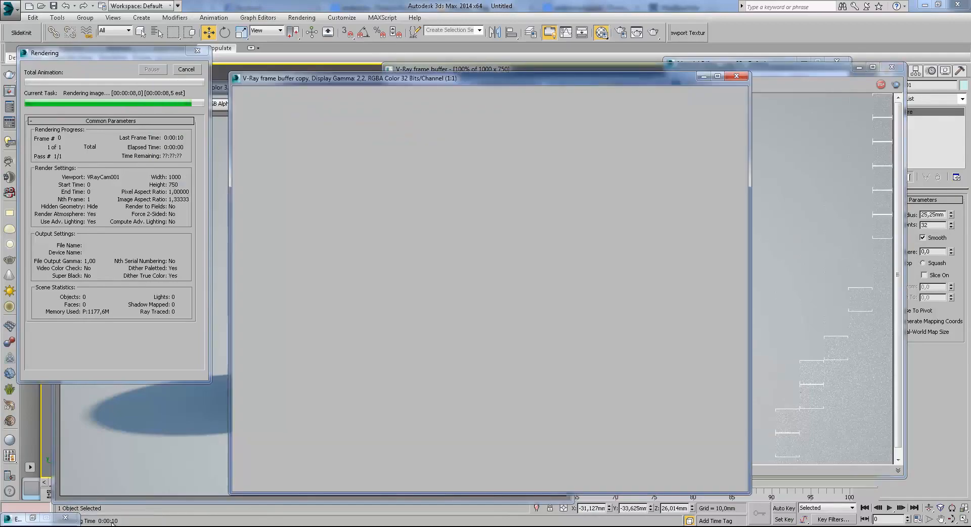
{"action": "left_click_drag", "start_coordinate": [479, 80], "coordinate": [335, 88]}
{"action": "left_click_drag", "start_coordinate": [552, 66], "coordinate": [598, 71]}
{"action": "left_click", "coordinate": [385, 87]}
{"action": "left_click_drag", "start_coordinate": [385, 92], "coordinate": [348, 77]}
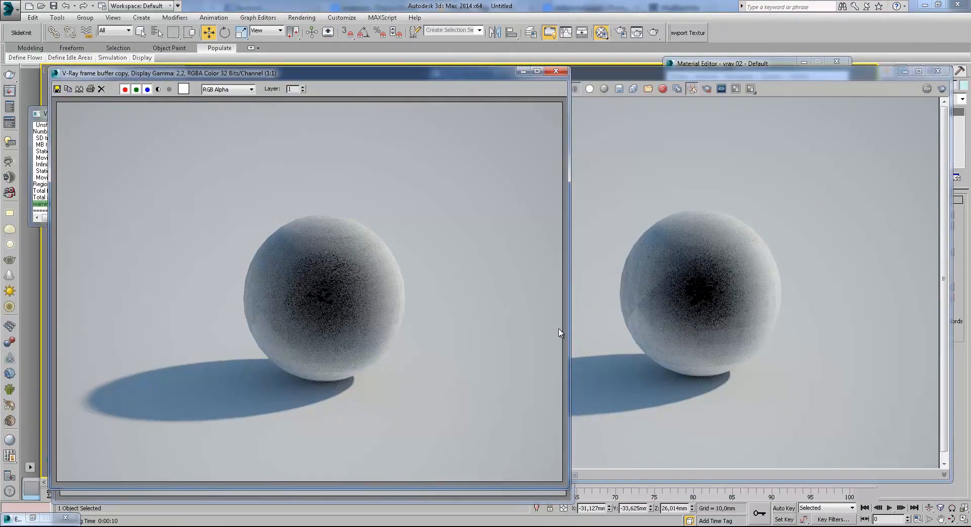
{"action": "mouse_move", "coordinate": [798, 76]}
{"action": "left_mouse_down"}
{"action": "mouse_move", "coordinate": [540, 100]}
{"action": "mouse_move", "coordinate": [783, 83]}
{"action": "left_mouse_up"}
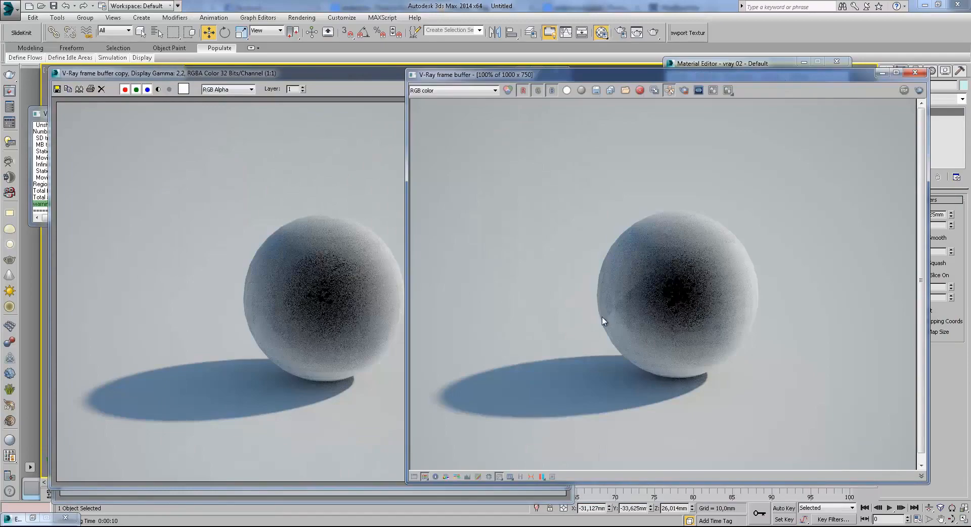
- Compare the Phong, Blinn and Ward renders by bringing each frame buffer window forward in turn
{"action": "left_click_drag", "start_coordinate": [323, 74], "coordinate": [461, 71]}
{"action": "left_click", "coordinate": [145, 92]}
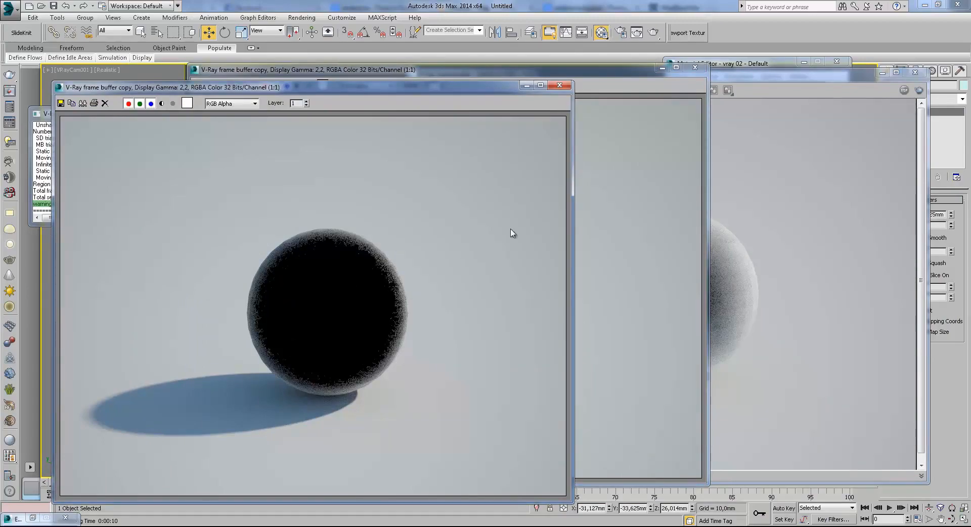
{"action": "left_click", "coordinate": [787, 222]}
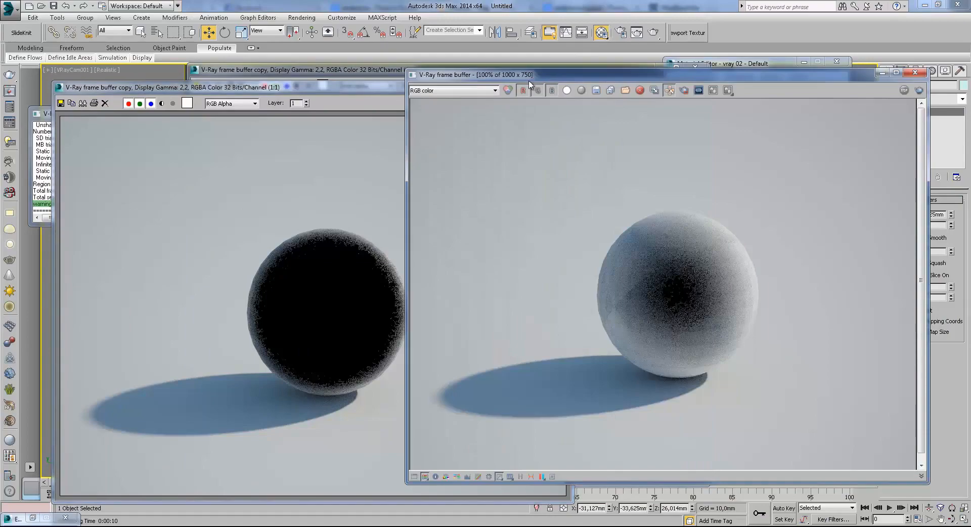
{"action": "left_click", "coordinate": [363, 72]}
{"action": "left_click", "coordinate": [738, 80]}
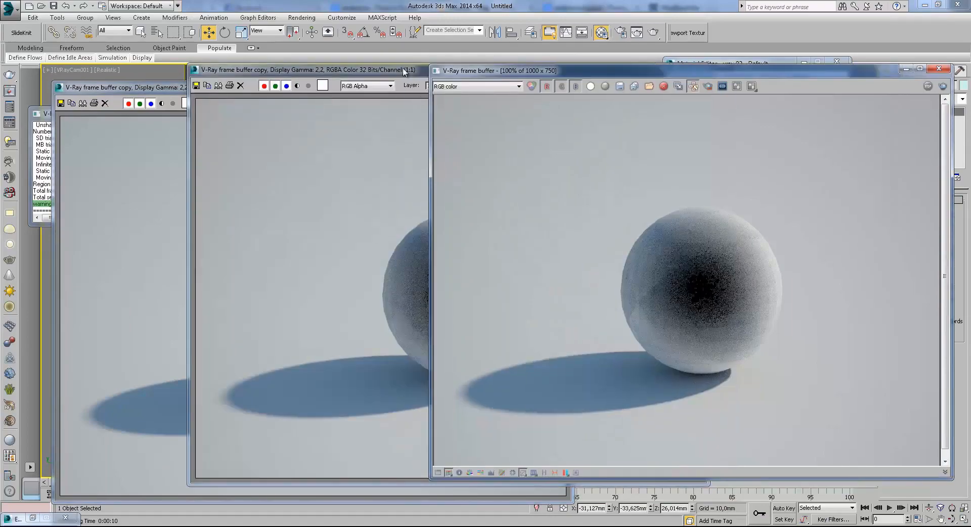
{"action": "left_click_drag", "start_coordinate": [405, 72], "coordinate": [370, 68]}
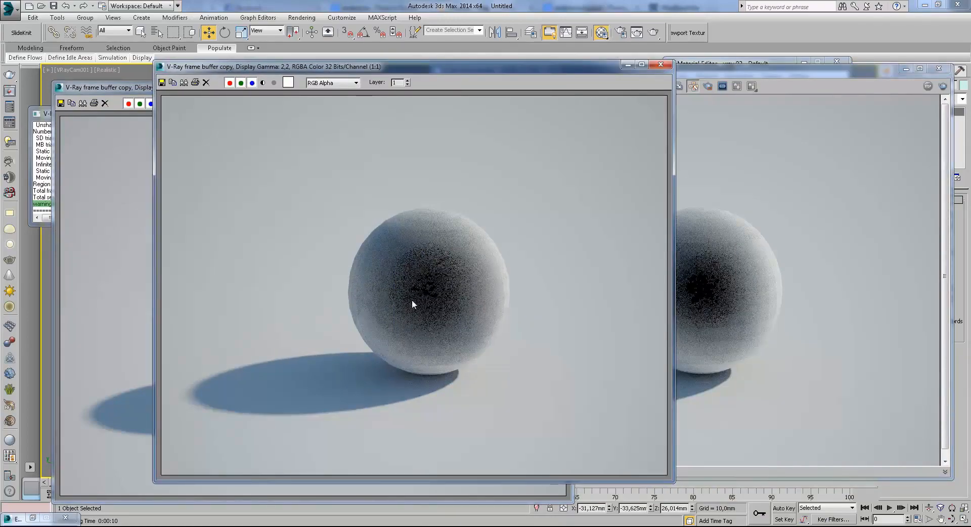
{"action": "left_click_drag", "start_coordinate": [606, 71], "coordinate": [521, 76]}
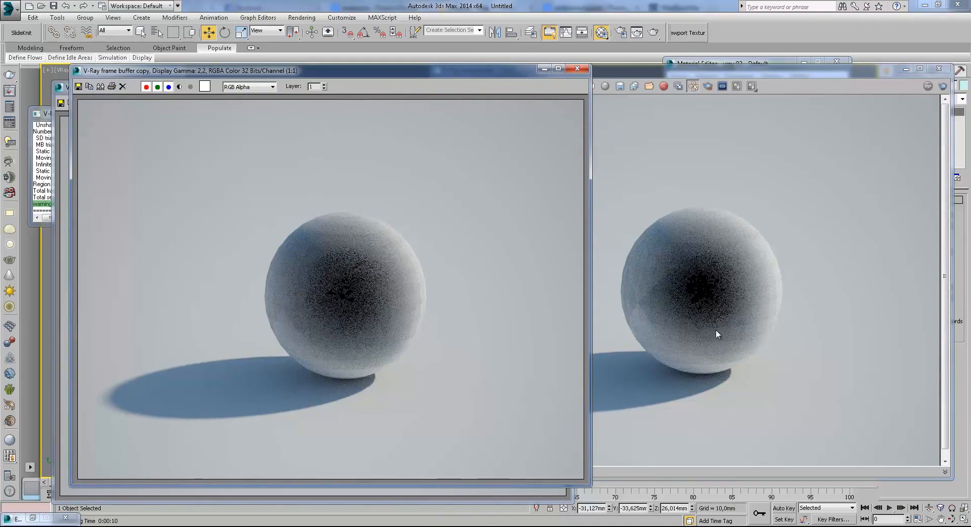
- Close the comparison renders and set the VRayDirt mode to Ambient occlusion
{"action": "left_click", "coordinate": [579, 69]}
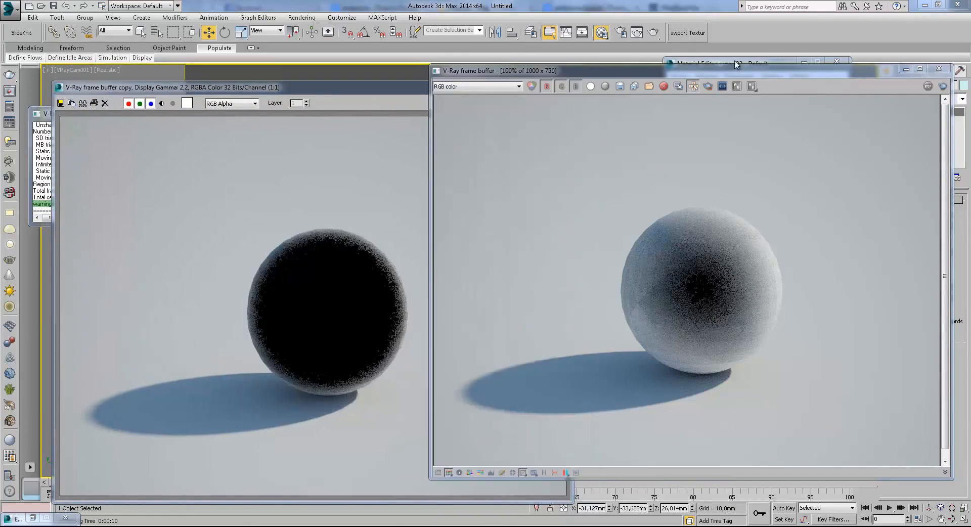
{"action": "left_click", "coordinate": [939, 68]}
{"action": "left_click", "coordinate": [558, 86]}
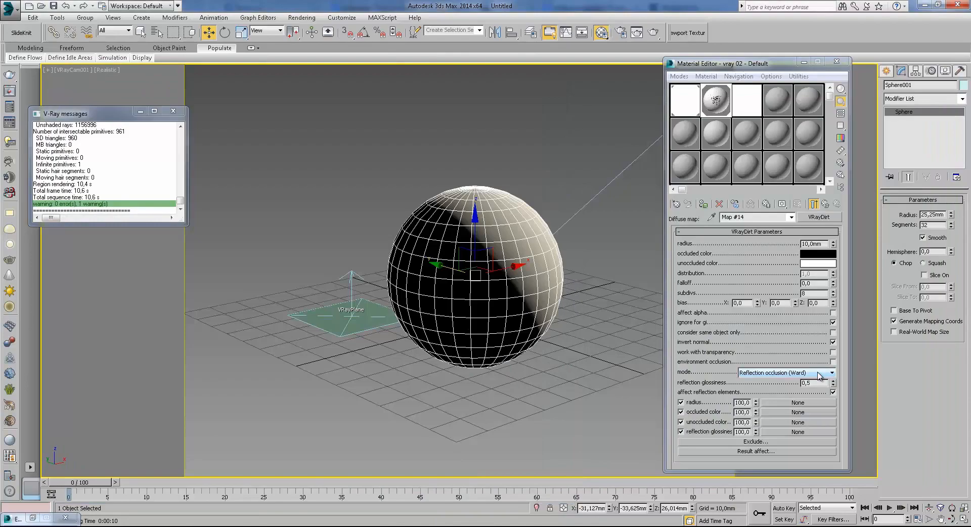
{"action": "left_click", "coordinate": [818, 372]}
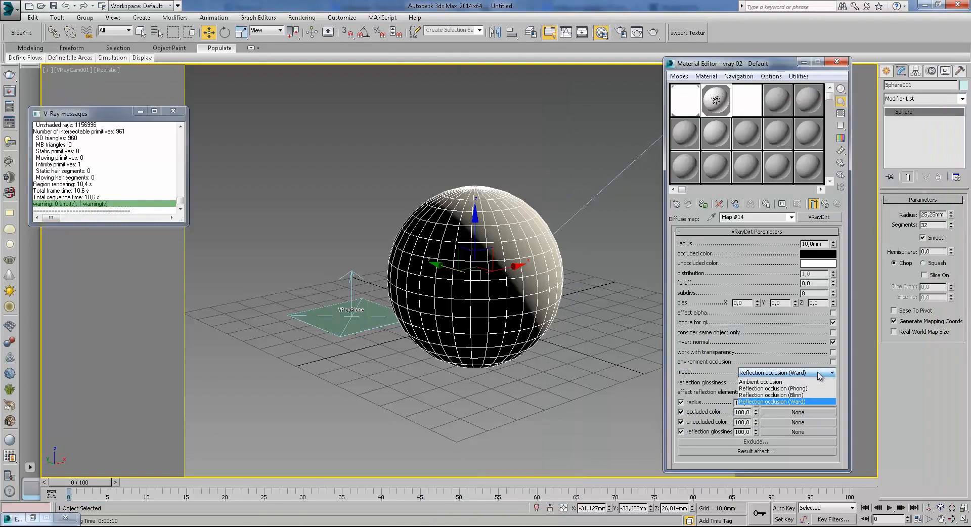
{"action": "left_click", "coordinate": [783, 383]}
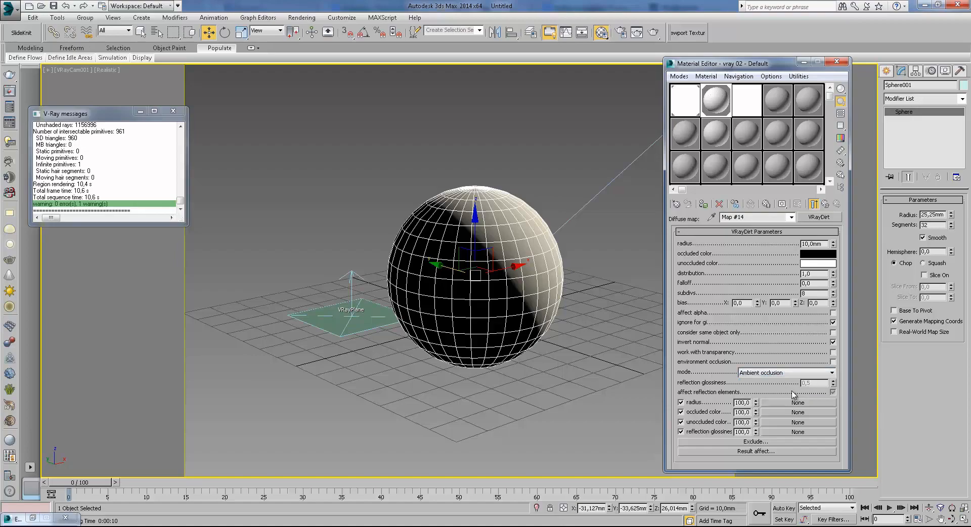
- Try Reflection occlusion (Phong) mode, return to Ambient occlusion and look through the available VRayDirt modes
{"action": "left_click", "coordinate": [812, 373]}
{"action": "left_click", "coordinate": [806, 392]}
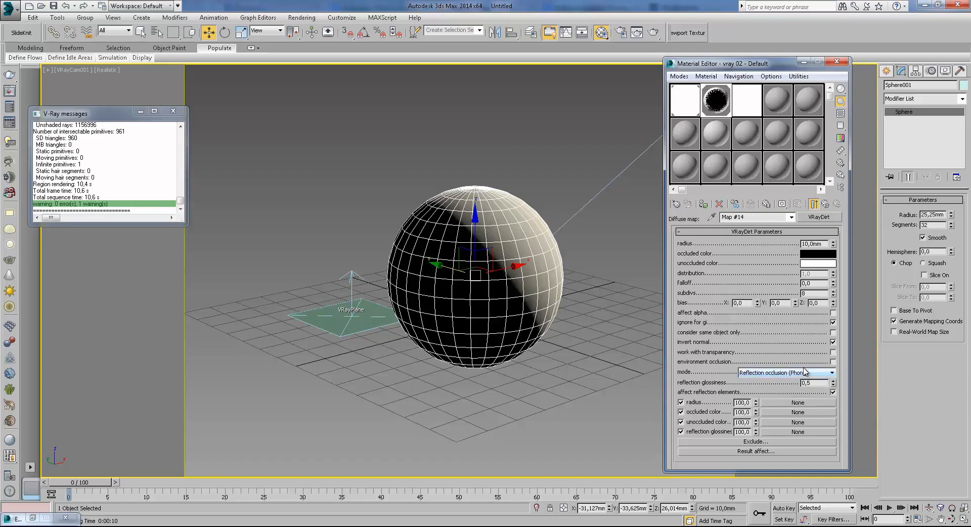
{"action": "left_click", "coordinate": [805, 372]}
{"action": "left_click", "coordinate": [794, 383]}
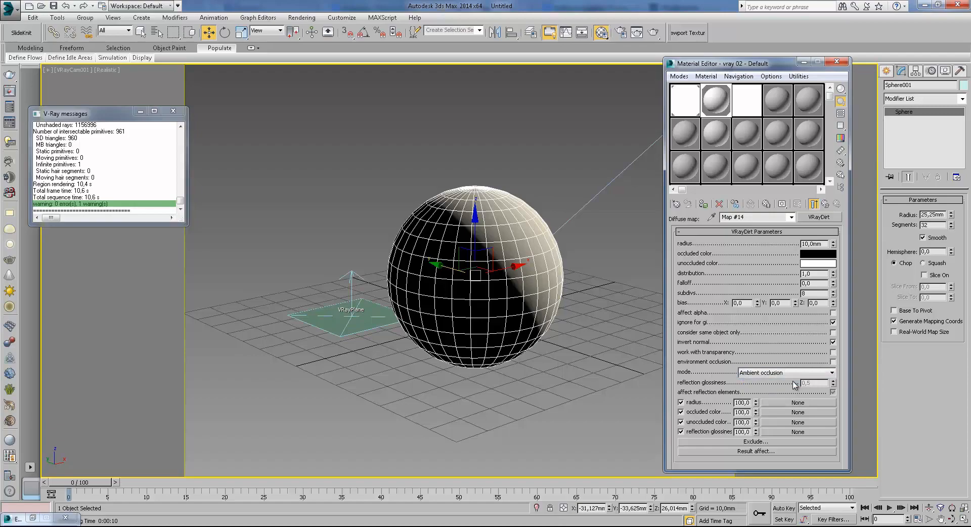
{"action": "left_click", "coordinate": [819, 373]}
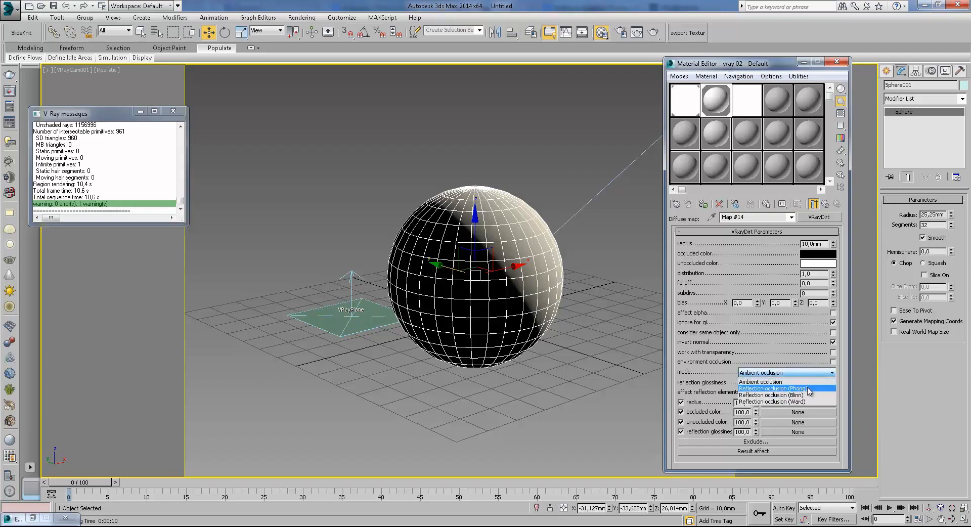
{"action": "left_click", "coordinate": [807, 357]}
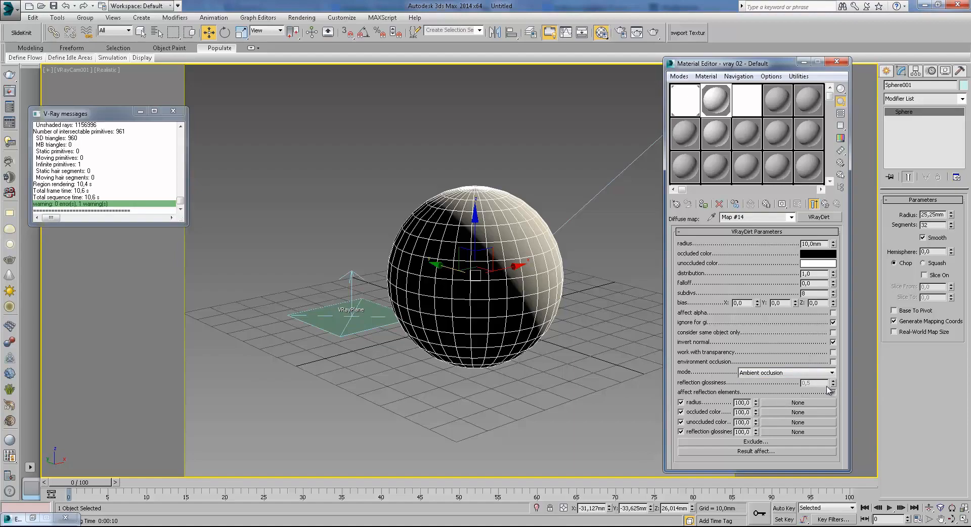
{"action": "left_click", "coordinate": [816, 373]}
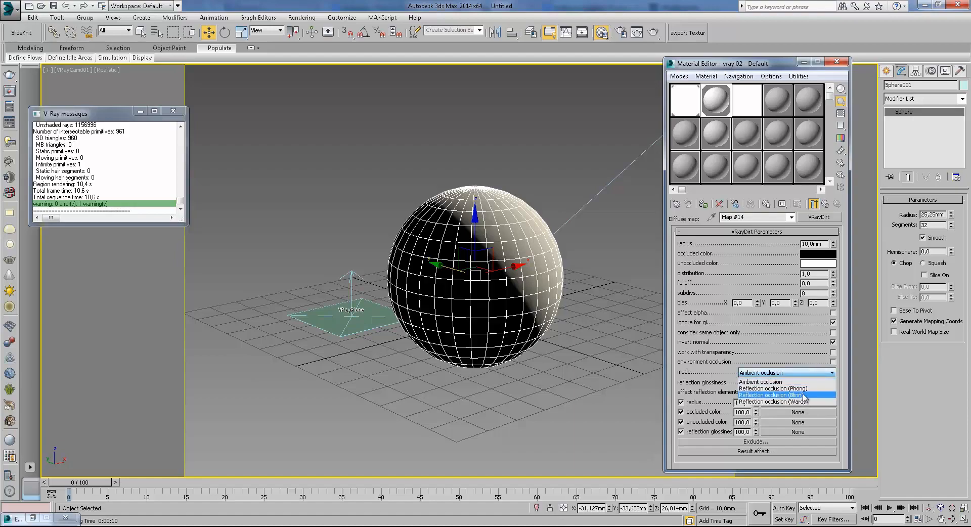
{"action": "left_click", "coordinate": [804, 382]}
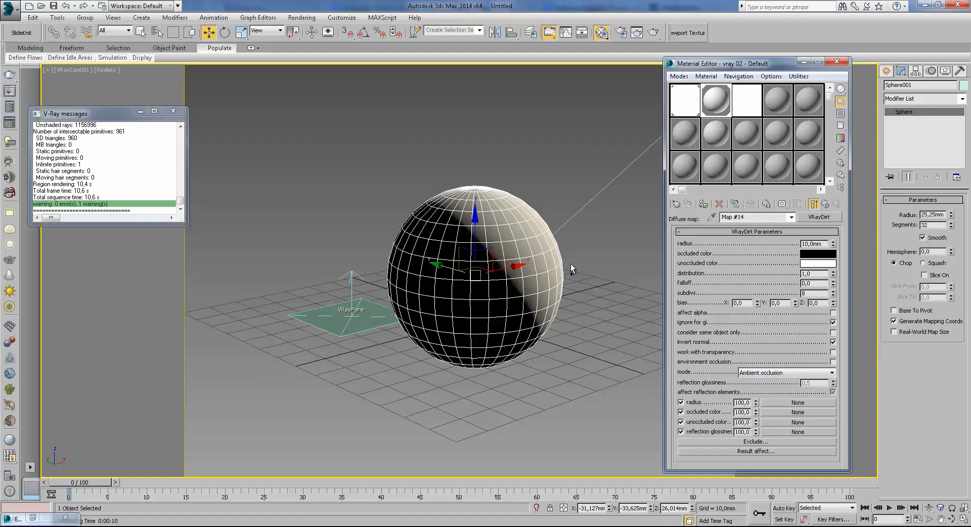
- Unhide all hidden objects to bring back the boxes, and delete the sphere from the scene
{"action": "right_click", "coordinate": [568, 227]}
{"action": "right_click", "coordinate": [559, 208]}
{"action": "left_click", "coordinate": [581, 162]}
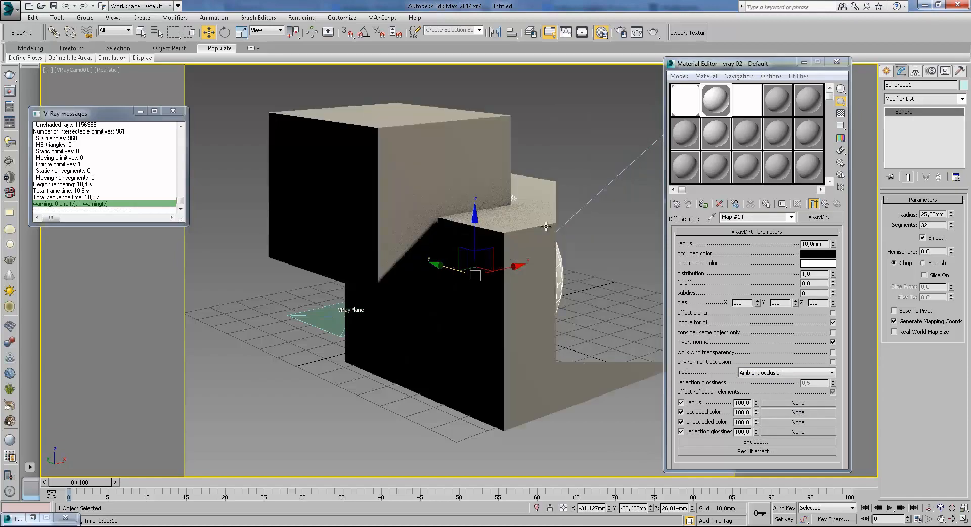
{"action": "key", "text": "F3"}
{"action": "key", "text": "Delete"}
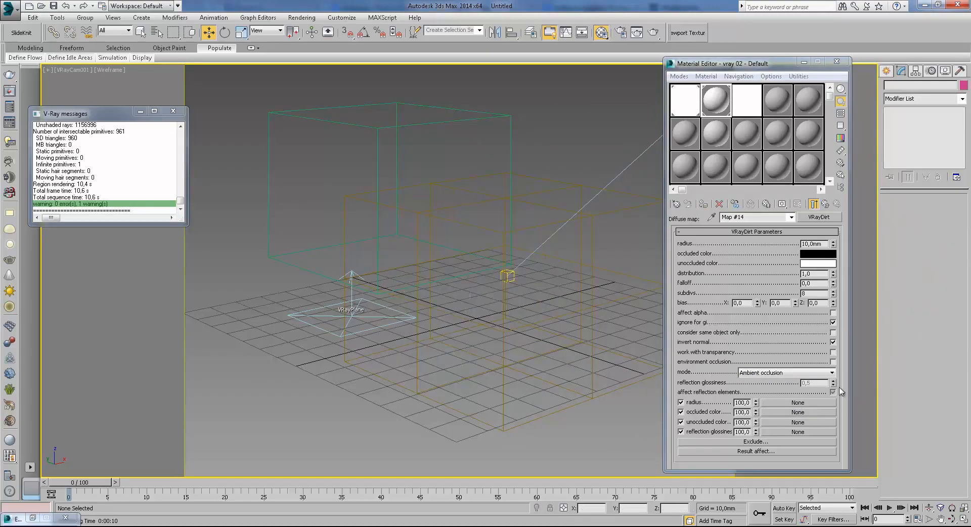
{"action": "key", "text": "F3"}
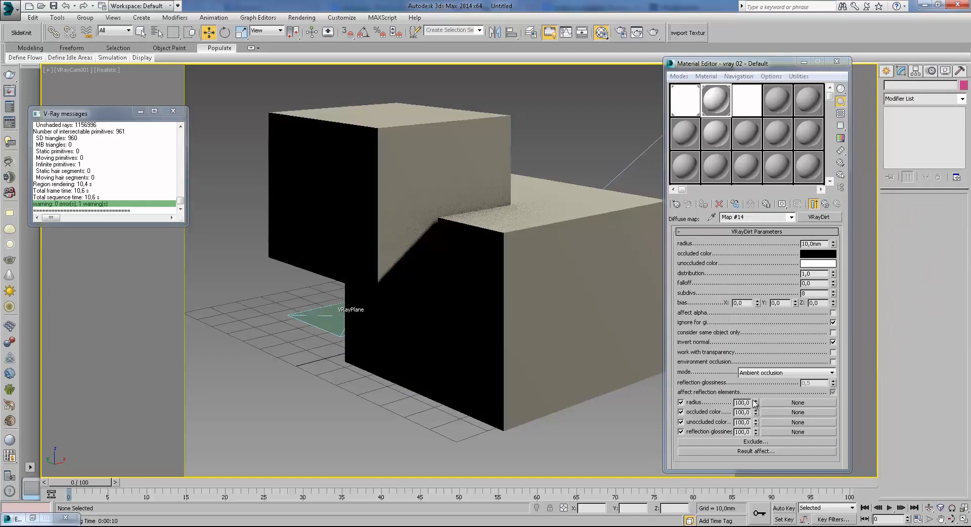
- Assign a Noise map to the radius slot of the VRayDirt map
{"action": "left_click", "coordinate": [788, 404]}
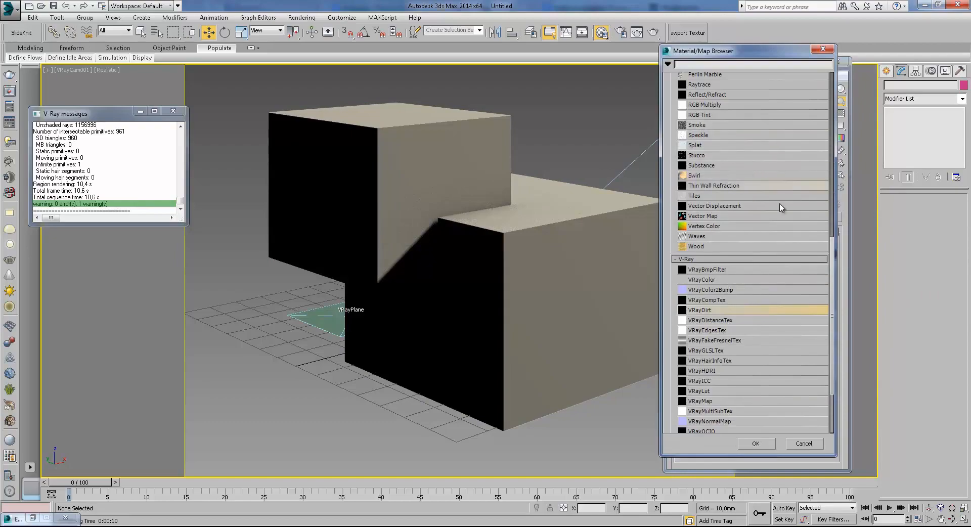
{"action": "scroll", "coordinate": [834, 305], "scroll_direction": "up", "scroll_amount": 4}
{"action": "double_click", "coordinate": [718, 190]}
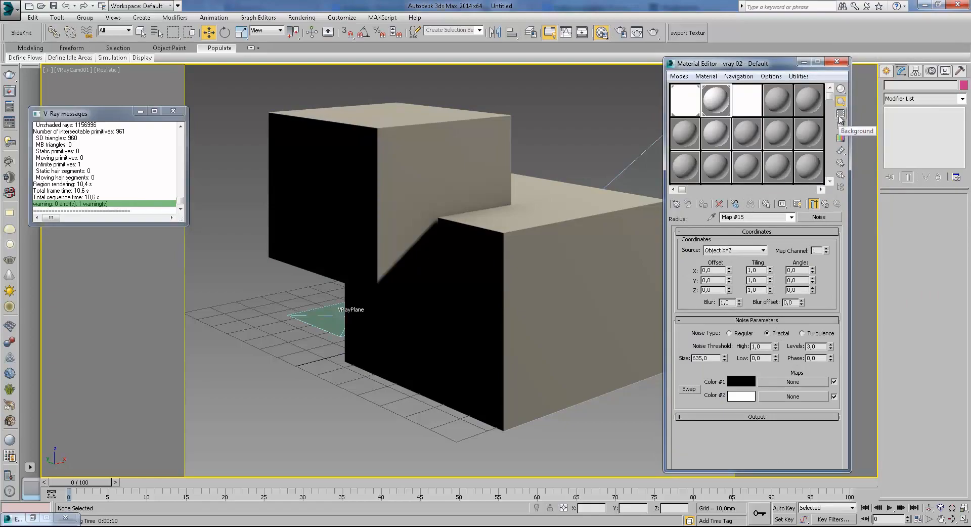
- Open an enlarged preview of the radius Noise map and switch between the map alone and the material's end result
{"action": "left_click", "coordinate": [814, 204]}
{"action": "double_click", "coordinate": [720, 107]}
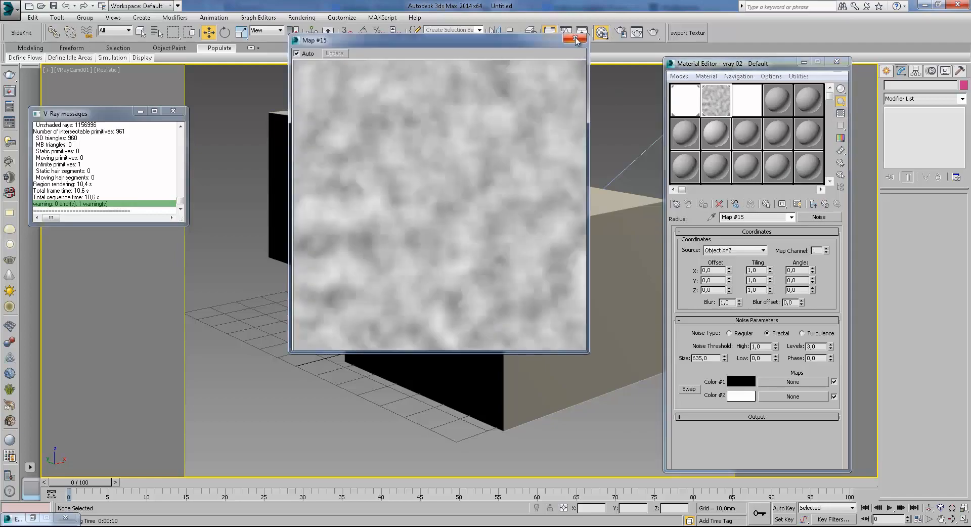
{"action": "left_click", "coordinate": [814, 204]}
{"action": "left_click", "coordinate": [814, 204]}
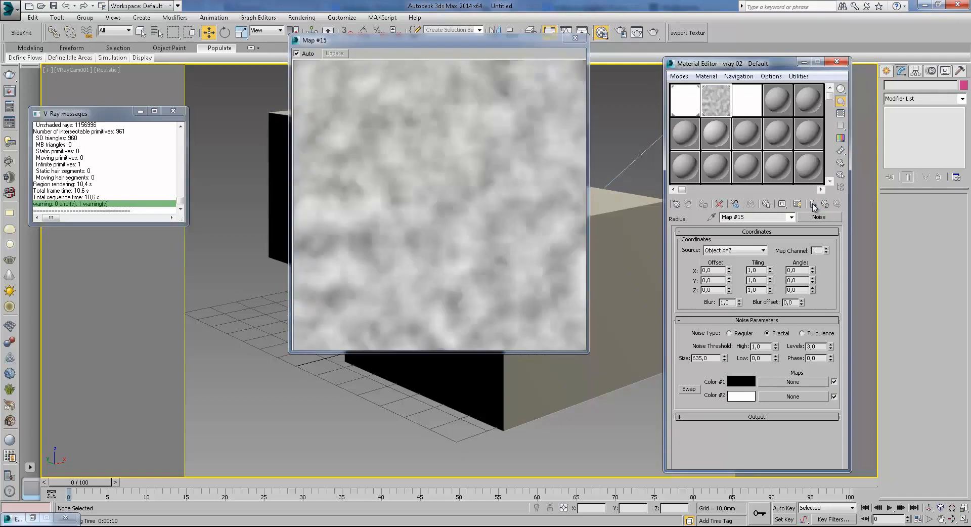
{"action": "left_click", "coordinate": [814, 204]}
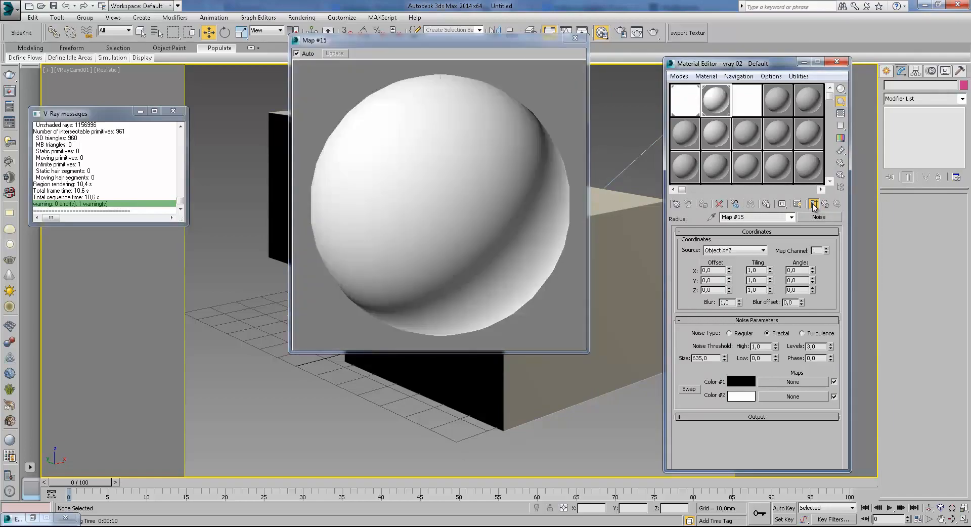
- Preview the radius Noise map on its own and set its coordinate source to Explicit Map Channel
{"action": "left_click", "coordinate": [814, 204]}
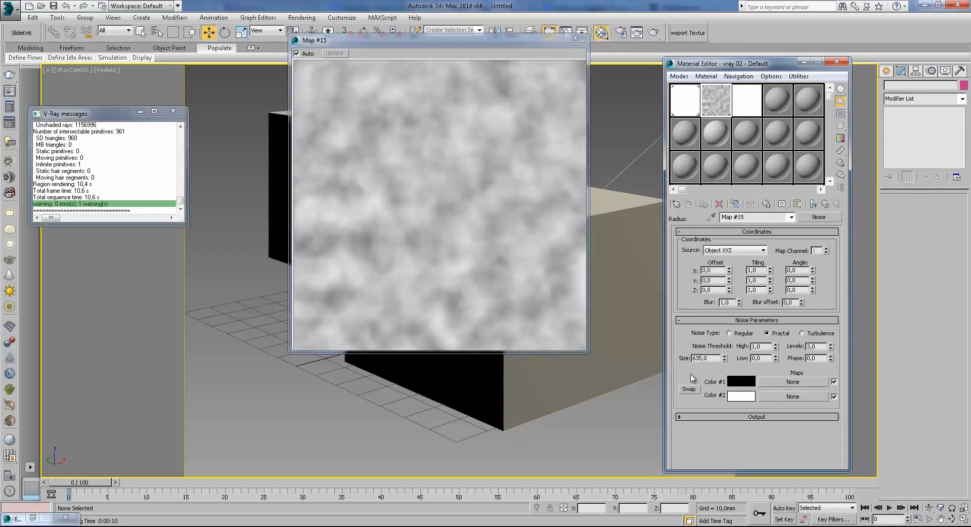
{"action": "left_click_drag", "start_coordinate": [708, 359], "coordinate": [674, 360]}
{"action": "left_click", "coordinate": [749, 251]}
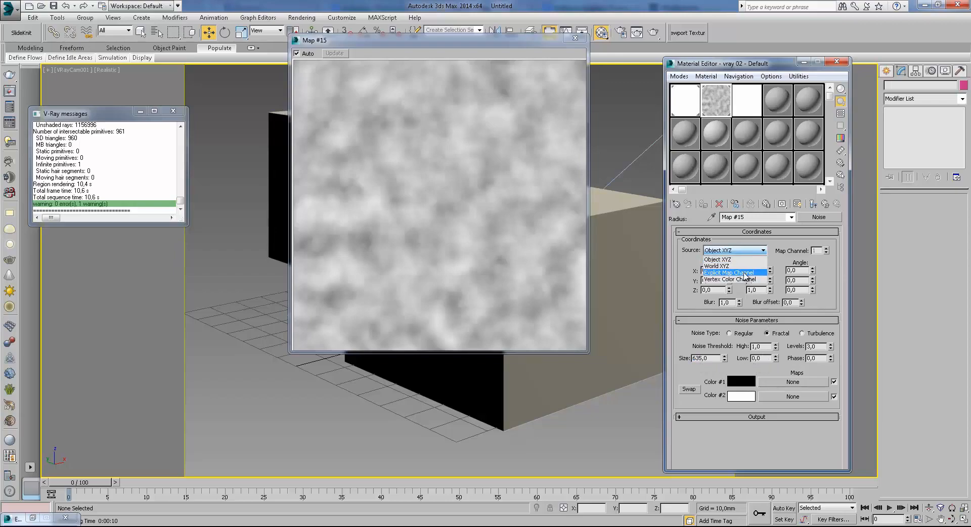
{"action": "left_click", "coordinate": [745, 276]}
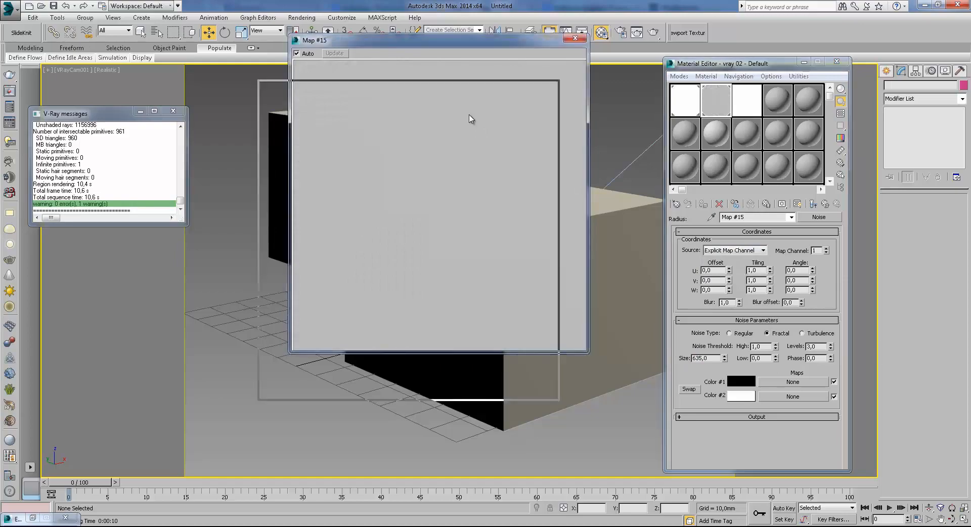
- Select the lower box, display the Noise map on the shaded boxes in the viewport, and close the enlarged map preview
{"action": "left_click_drag", "start_coordinate": [469, 119], "coordinate": [442, 162]}
{"action": "left_click", "coordinate": [635, 275]}
{"action": "left_click", "coordinate": [799, 205]}
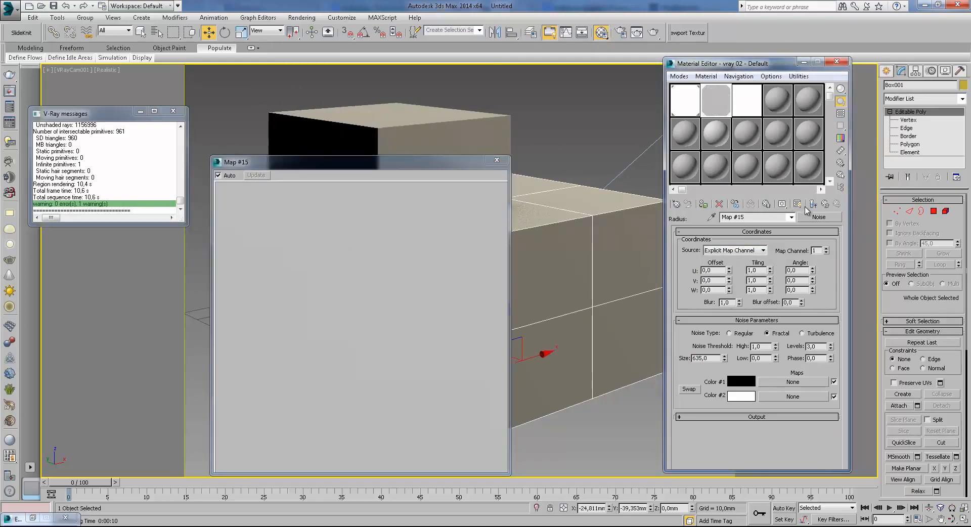
{"action": "left_click_drag", "start_coordinate": [455, 162], "coordinate": [589, 83]}
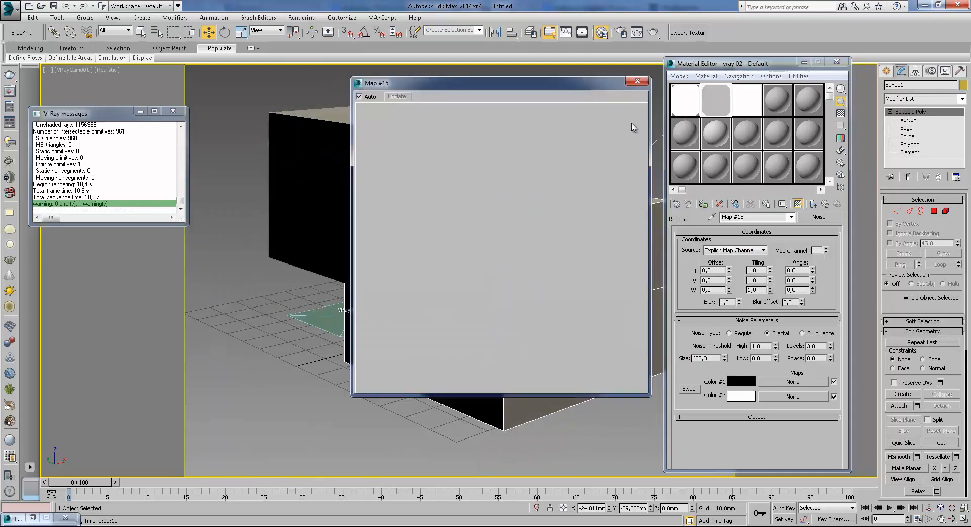
{"action": "left_click", "coordinate": [638, 82]}
- Set the Noise map's size to 0.005 and switch the camera viewport to Shaded display
{"action": "double_click", "coordinate": [714, 358]}
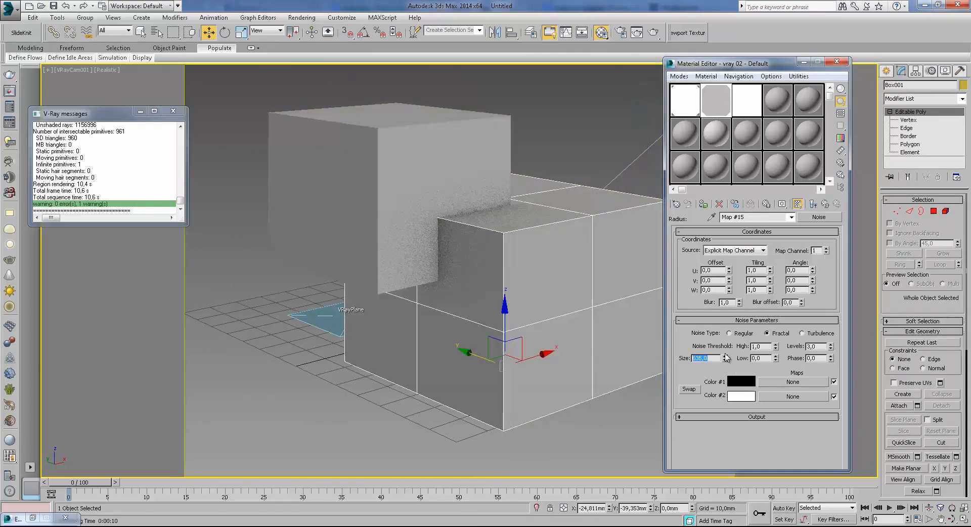
{"action": "key", "text": "BackSpace"}
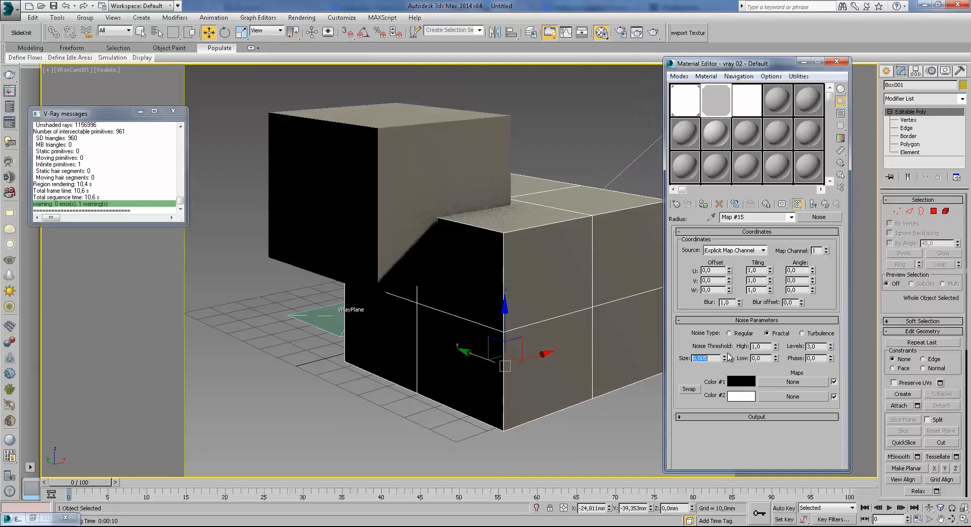
{"action": "left_click", "coordinate": [602, 220]}
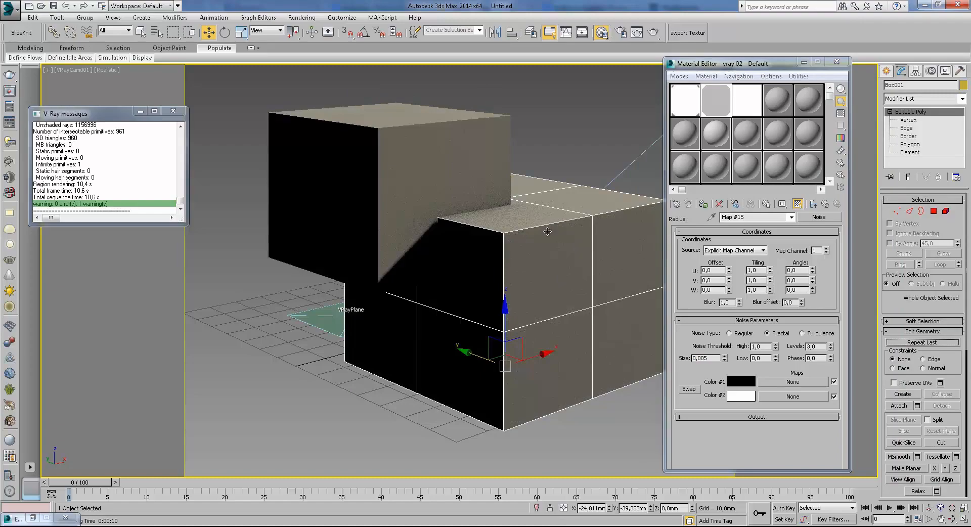
{"action": "left_click", "coordinate": [107, 70]}
{"action": "left_click", "coordinate": [124, 96]}
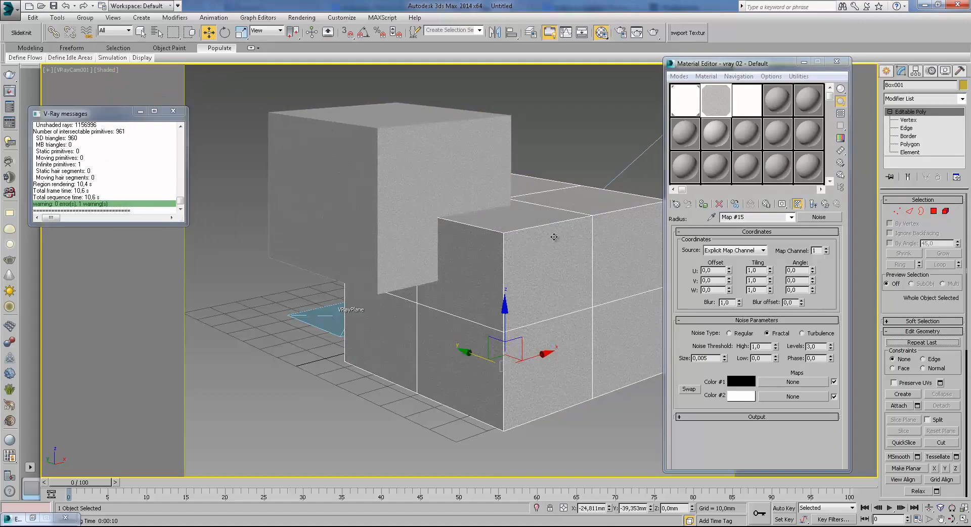
- Set the Noise map's size to 0.1 and its noise threshold to High 0.6 and Low 0.5
{"action": "left_click", "coordinate": [713, 357]}
{"action": "key", "text": "BackSpace"}
{"action": "key", "text": "BackSpace"}
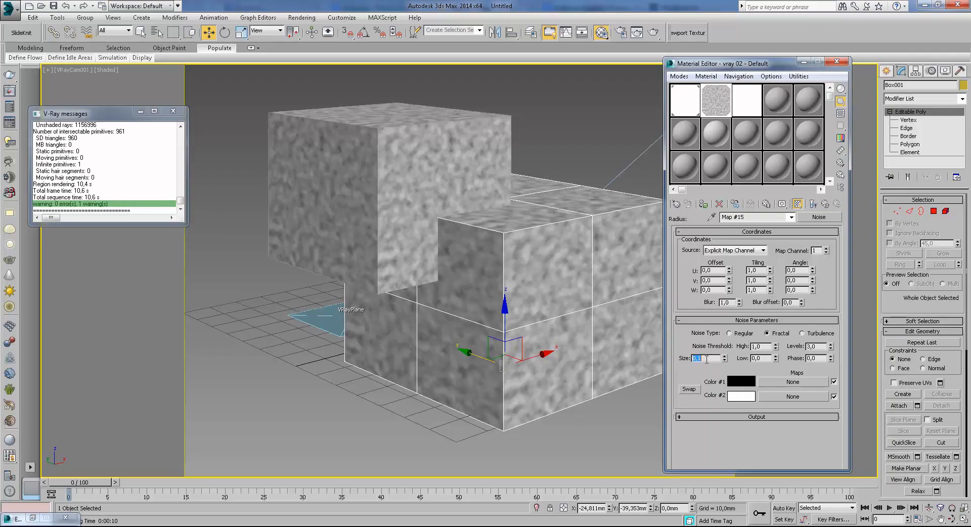
{"action": "left_click_drag", "start_coordinate": [775, 359], "coordinate": [770, 349]}
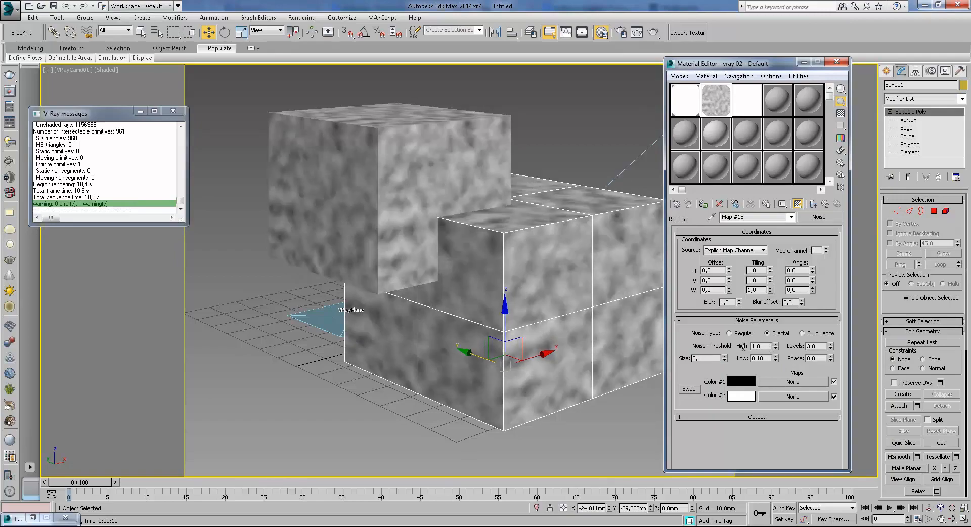
{"action": "double_click", "coordinate": [757, 347]}
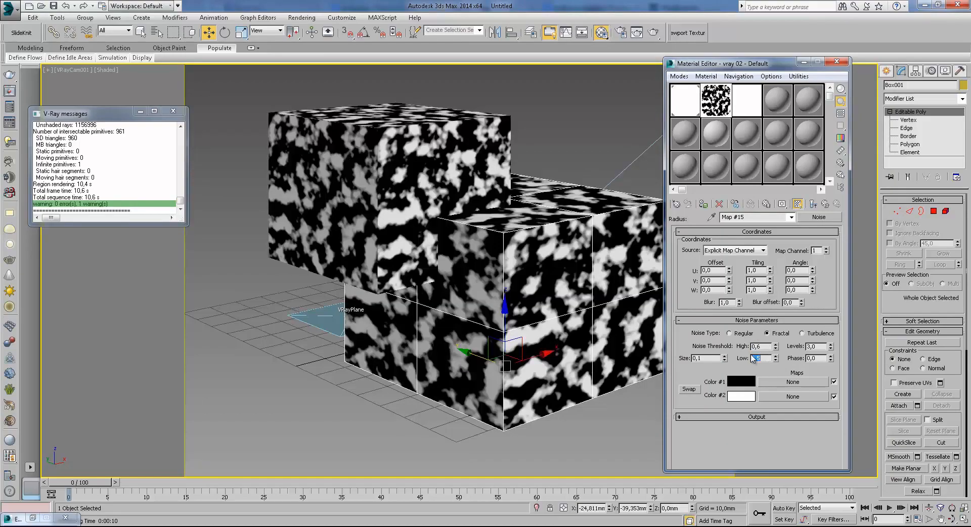
- Return to the VRayDirt map in the material's diffuse slot and render the camera view
{"action": "left_click", "coordinate": [826, 203]}
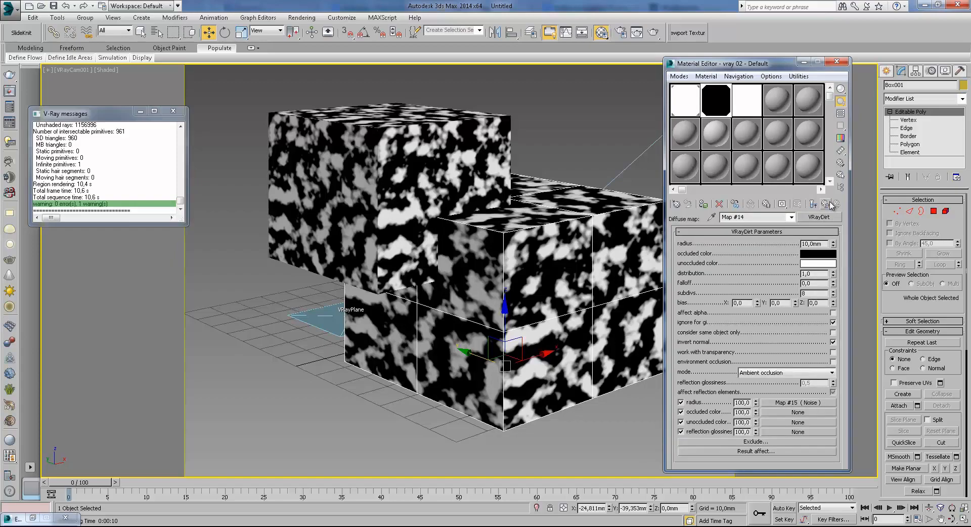
{"action": "left_click", "coordinate": [828, 204]}
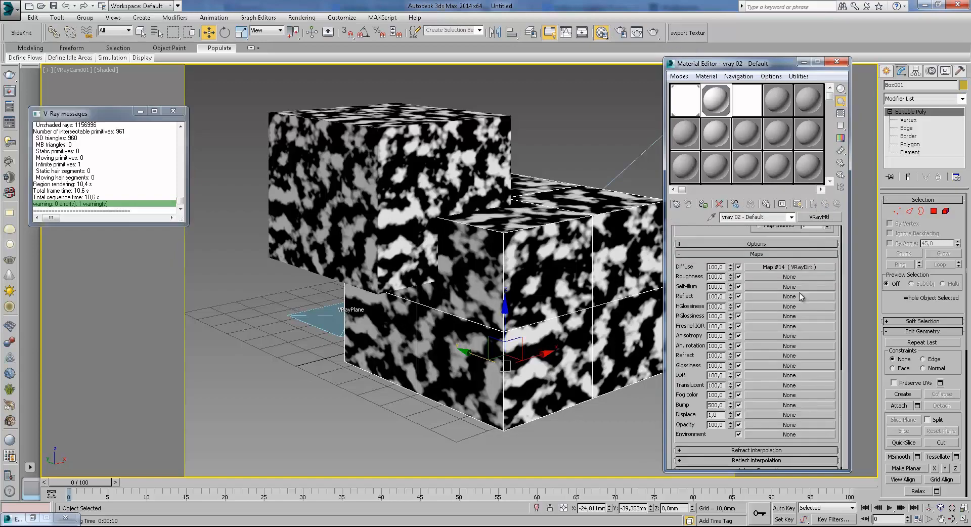
{"action": "left_click", "coordinate": [790, 266]}
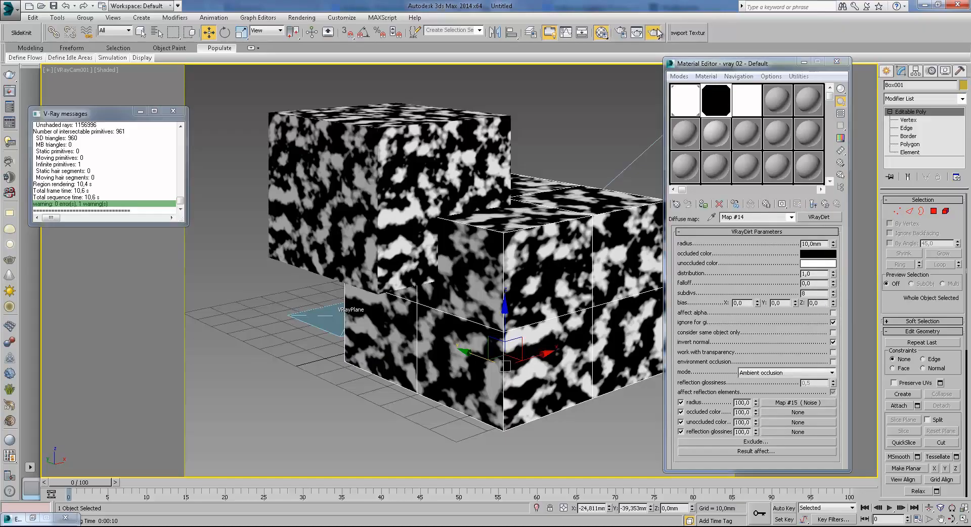
{"action": "key", "text": "shift+q"}
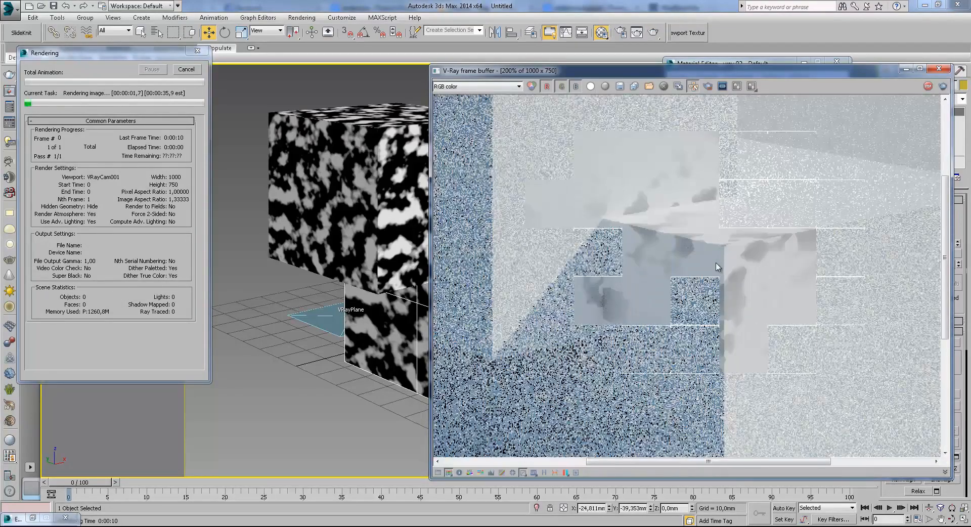
- Examine the irregular dirt along the boxes' edges in the render at different magnifications, then put the frame buffer away
{"action": "scroll", "coordinate": [657, 273], "scroll_direction": "up", "scroll_amount": 2}
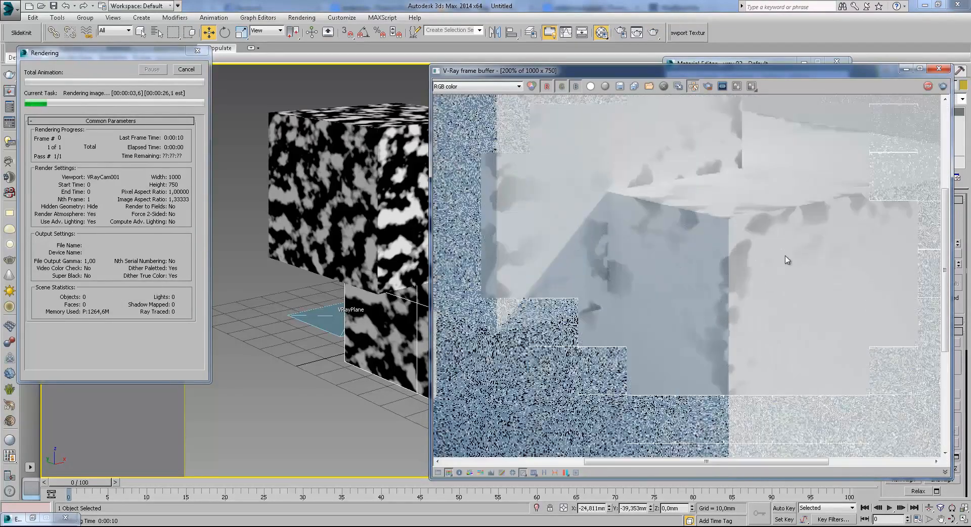
{"action": "scroll", "coordinate": [627, 294], "scroll_direction": "down", "scroll_amount": 2}
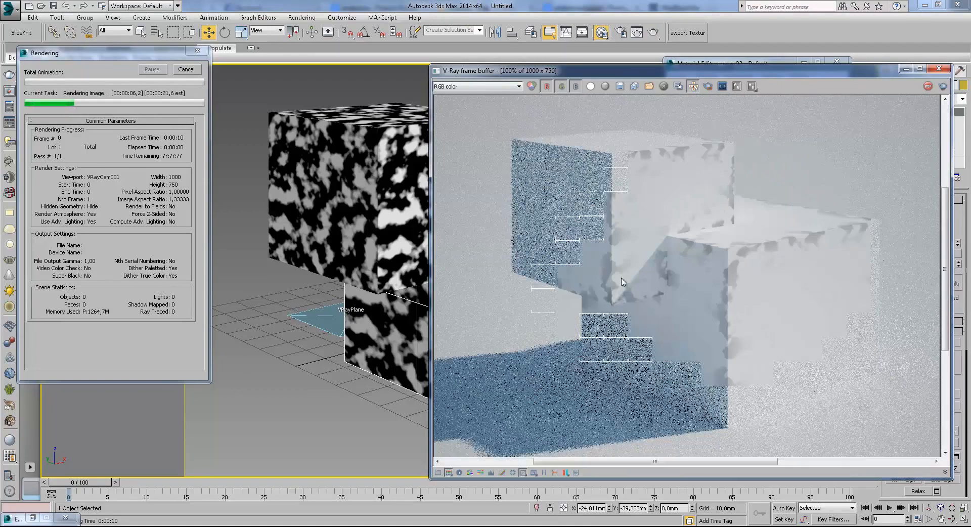
{"action": "scroll", "coordinate": [623, 282], "scroll_direction": "up", "scroll_amount": 1}
{"action": "middle_click_drag", "start_coordinate": [735, 257], "coordinate": [461, 350]}
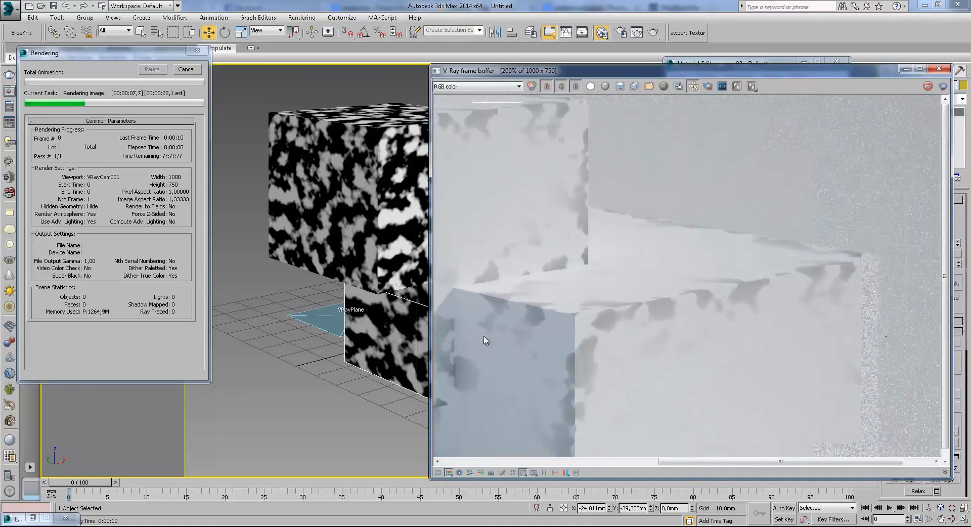
{"action": "scroll", "coordinate": [486, 331], "scroll_direction": "down", "scroll_amount": 1}
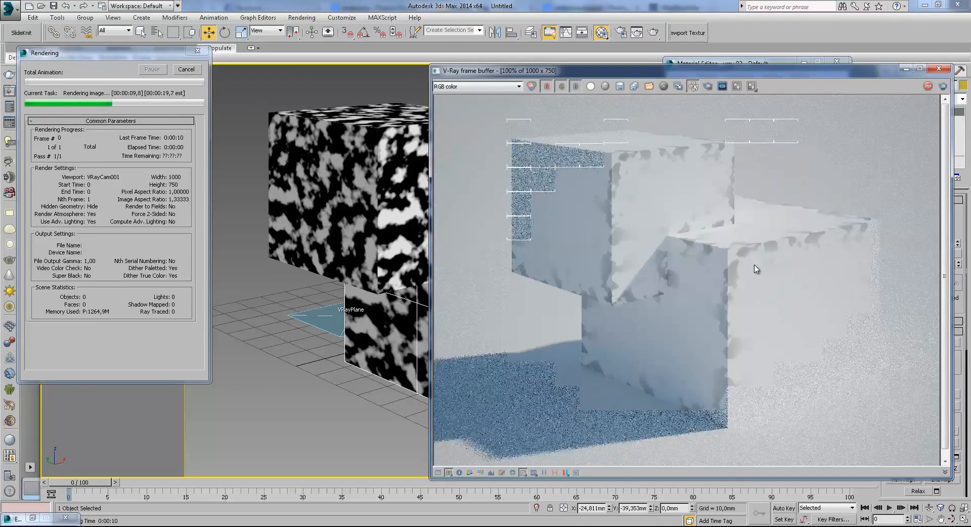
{"action": "scroll", "coordinate": [724, 288], "scroll_direction": "down", "scroll_amount": 1}
{"action": "scroll", "coordinate": [741, 271], "scroll_direction": "up", "scroll_amount": 2}
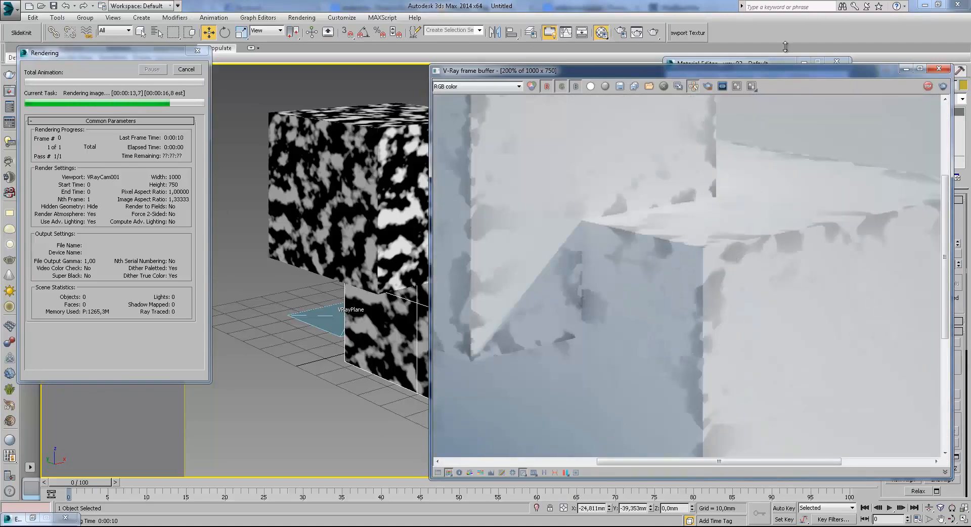
{"action": "left_click_drag", "start_coordinate": [784, 73], "coordinate": [735, 277]}
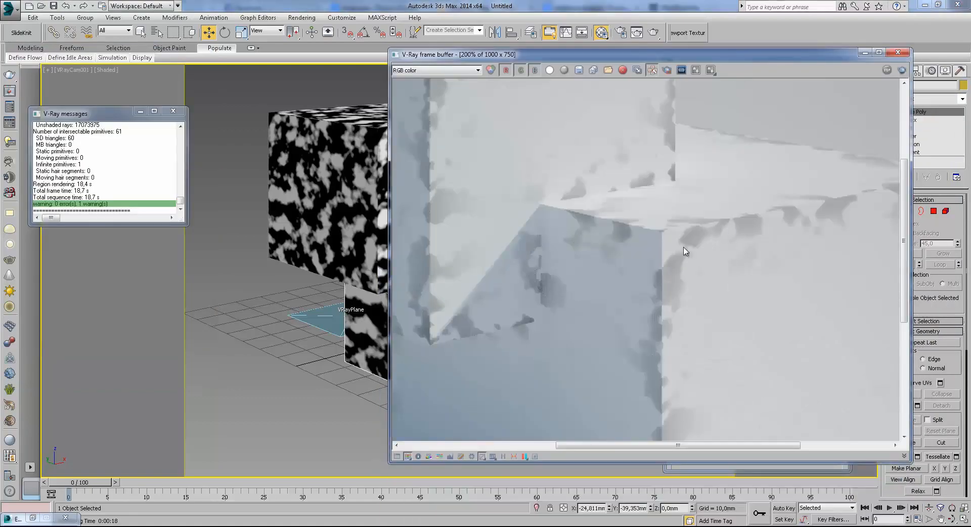
{"action": "double_click", "coordinate": [662, 265]}
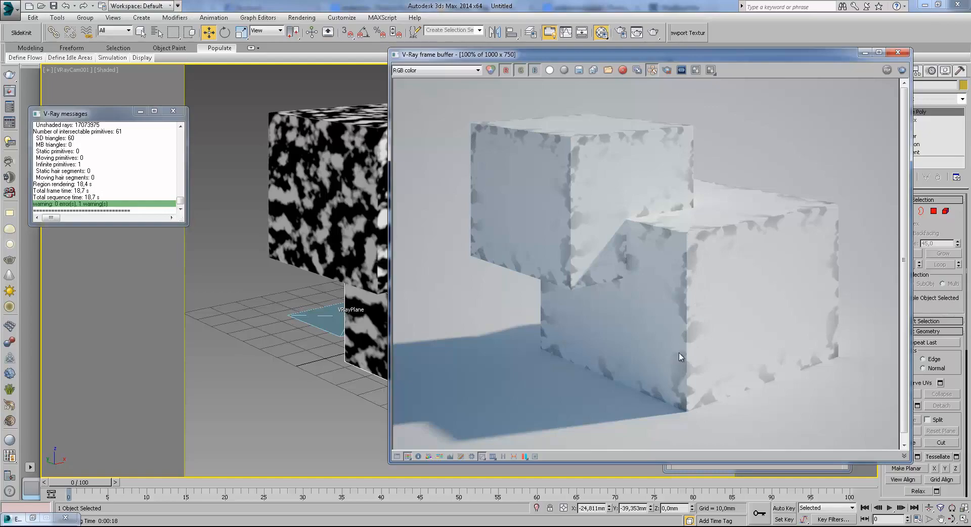
{"action": "left_click", "coordinate": [864, 53]}
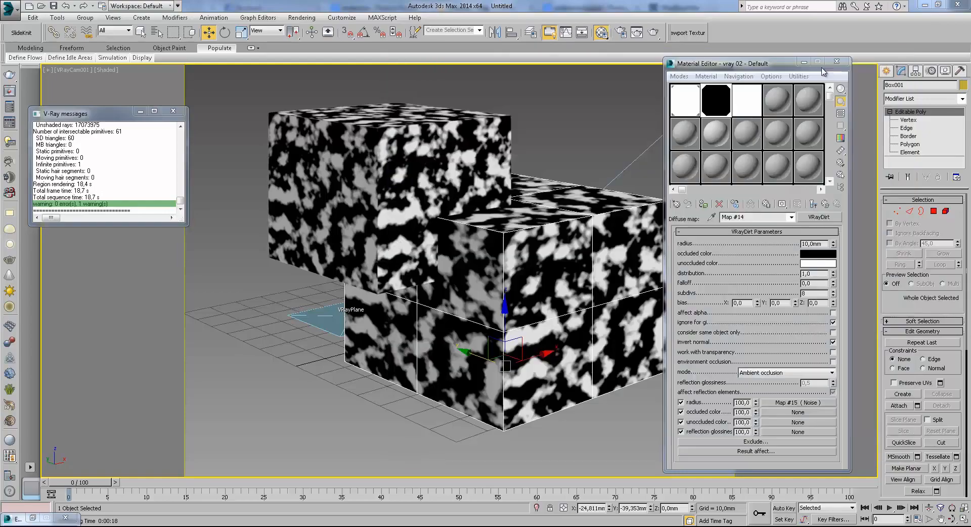
- Replace the radius Noise map with a Bitmap using Dirt Small.jpg from D:\TEXTURES\DIRT MAP
{"action": "left_click", "coordinate": [790, 402]}
{"action": "left_click", "coordinate": [819, 219]}
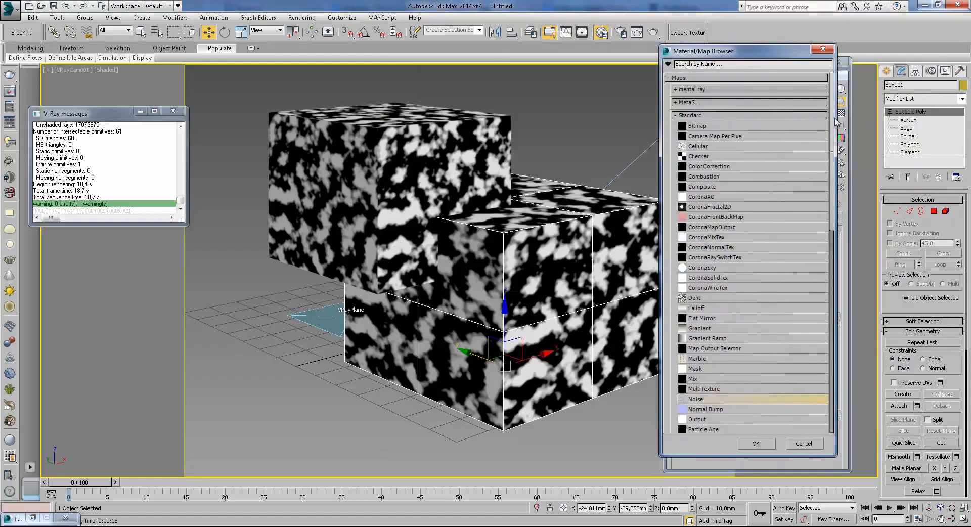
{"action": "double_click", "coordinate": [712, 124]}
{"action": "left_click_drag", "start_coordinate": [241, 9], "coordinate": [556, 56]}
{"action": "left_click", "coordinate": [559, 72]}
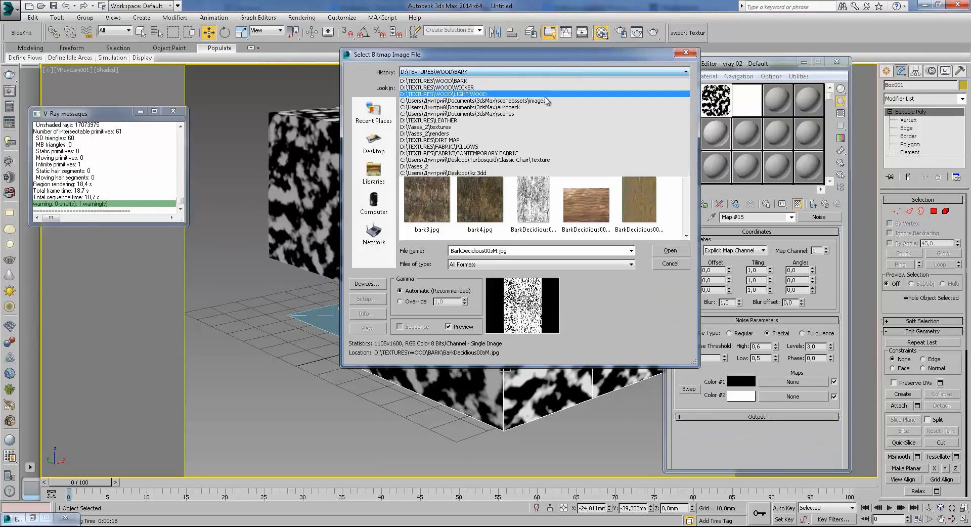
{"action": "left_click", "coordinate": [458, 140]}
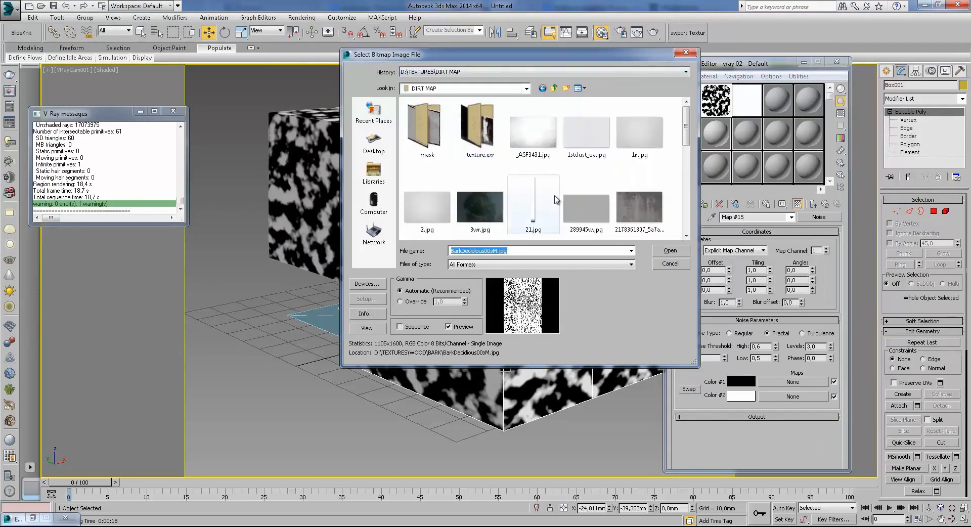
{"action": "scroll", "coordinate": [557, 150], "scroll_direction": "down", "scroll_amount": 3}
{"action": "double_click", "coordinate": [556, 149]}
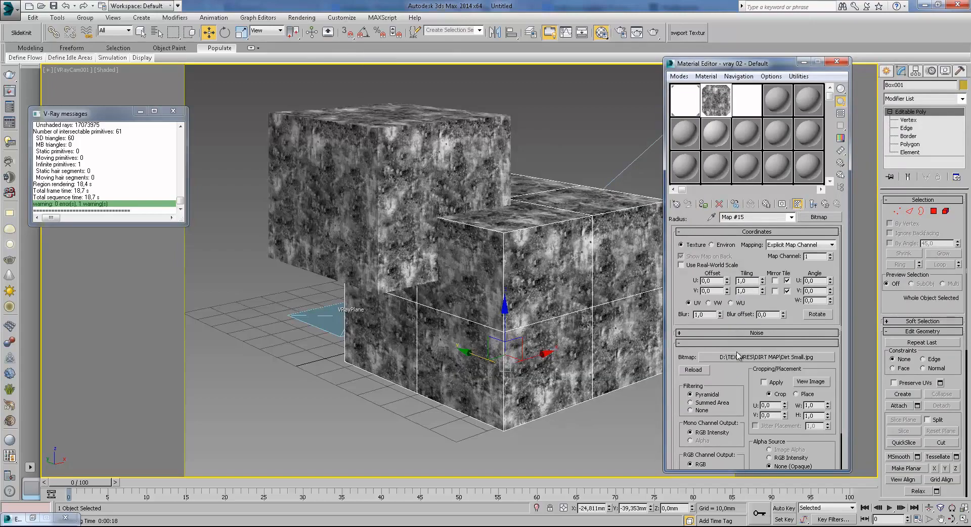
- Set the dirt bitmap's blur to 0.5 and its filtering to Summed Area
{"action": "left_click_drag", "start_coordinate": [720, 314], "coordinate": [728, 340]}
{"action": "type", "text": "5"}
{"action": "key", "text": "Return"}
{"action": "scroll", "coordinate": [728, 384], "scroll_direction": "down", "scroll_amount": 2}
{"action": "left_click", "coordinate": [714, 362]}
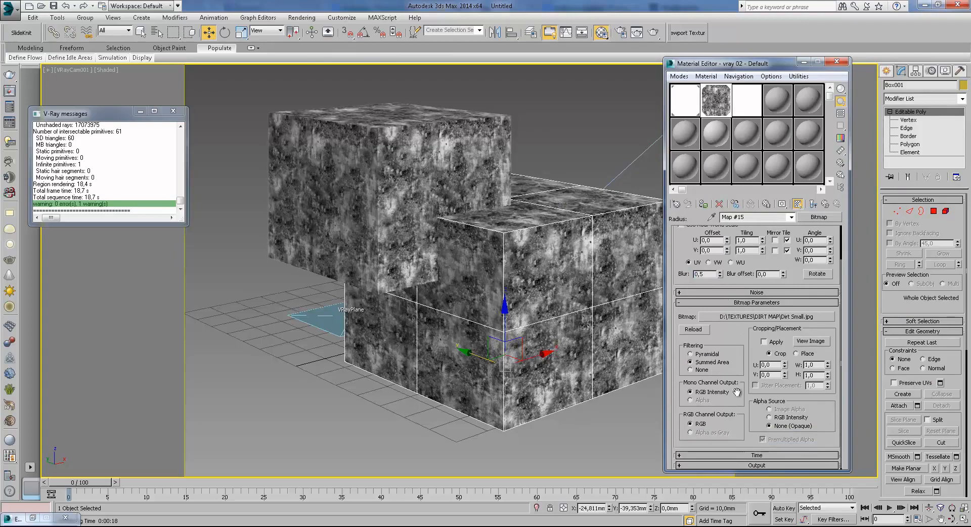
- Enable the bitmap's output color map and steepen its curve, raising the end point to about 1.786 and lowering the start point to about -0.345
{"action": "left_click", "coordinate": [790, 465]}
{"action": "left_click", "coordinate": [702, 286]}
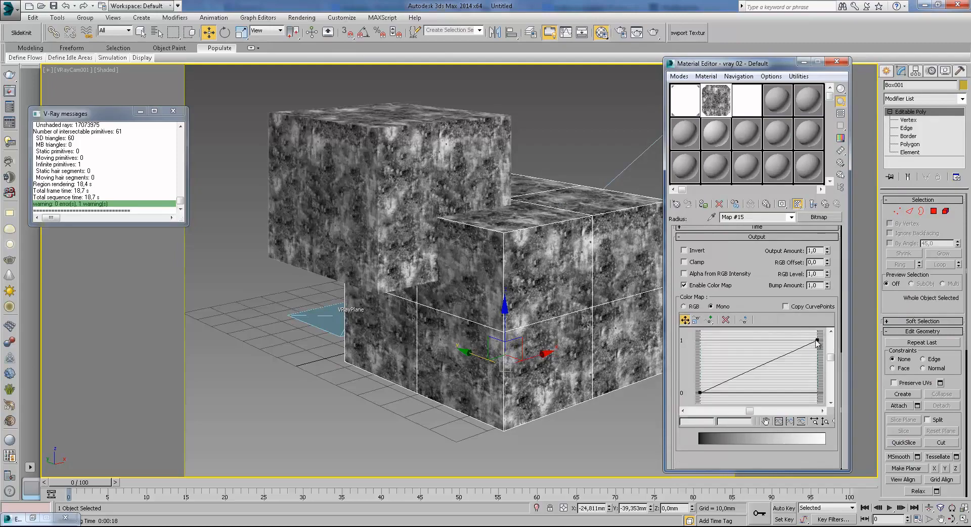
{"action": "right_click", "coordinate": [818, 340]}
{"action": "left_click", "coordinate": [822, 353]}
{"action": "left_click", "coordinate": [813, 351]}
{"action": "left_click_drag", "start_coordinate": [788, 353], "coordinate": [791, 373]}
{"action": "left_click_drag", "start_coordinate": [817, 341], "coordinate": [819, 300]}
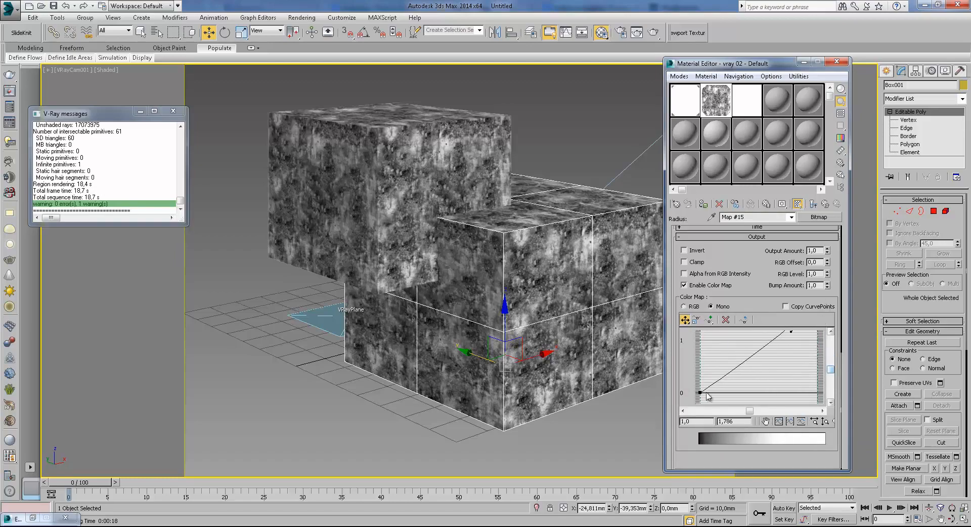
{"action": "left_click_drag", "start_coordinate": [702, 399], "coordinate": [701, 411]}
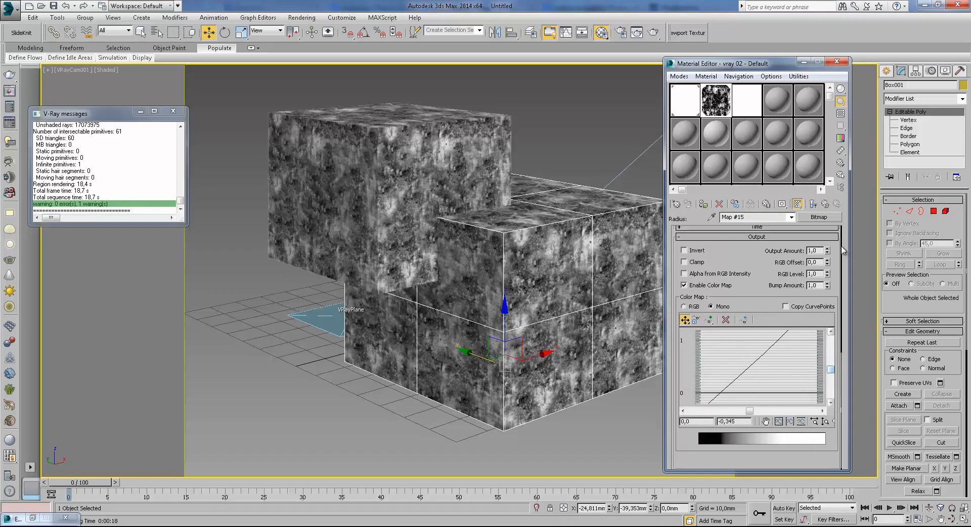
- Go back up to the parent material, render the boxes with the bitmap-driven dirt radius, and inspect the edges in the frame buffer
{"action": "left_click", "coordinate": [826, 204]}
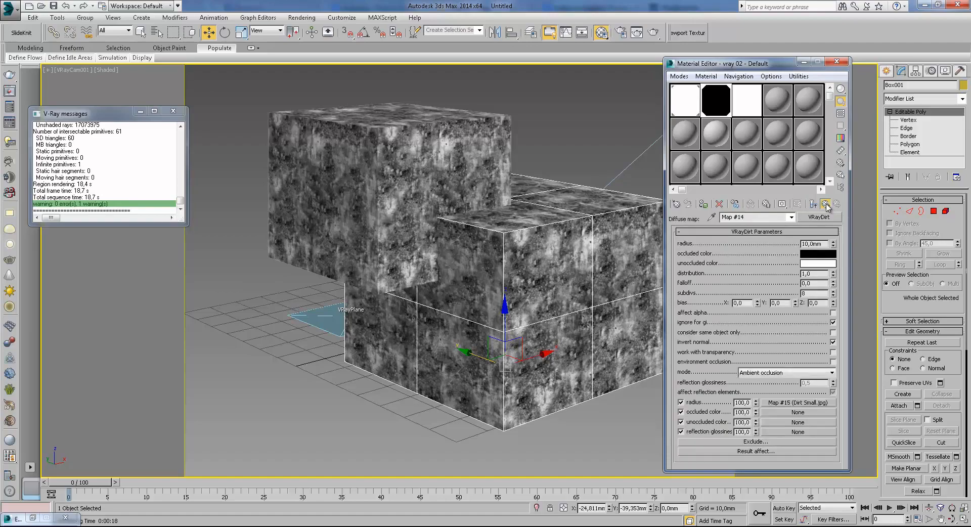
{"action": "left_click", "coordinate": [826, 204]}
{"action": "left_click", "coordinate": [767, 267]}
{"action": "key", "text": "shift+q"}
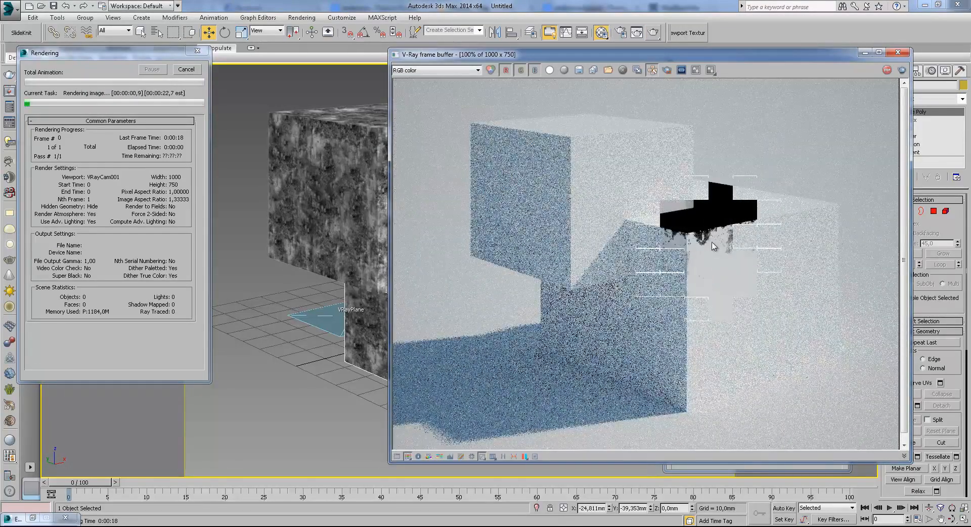
{"action": "scroll", "coordinate": [748, 252], "scroll_direction": "down", "scroll_amount": 1}
{"action": "scroll", "coordinate": [688, 259], "scroll_direction": "up", "scroll_amount": 2}
{"action": "scroll", "coordinate": [688, 259], "scroll_direction": "down", "scroll_amount": 1}
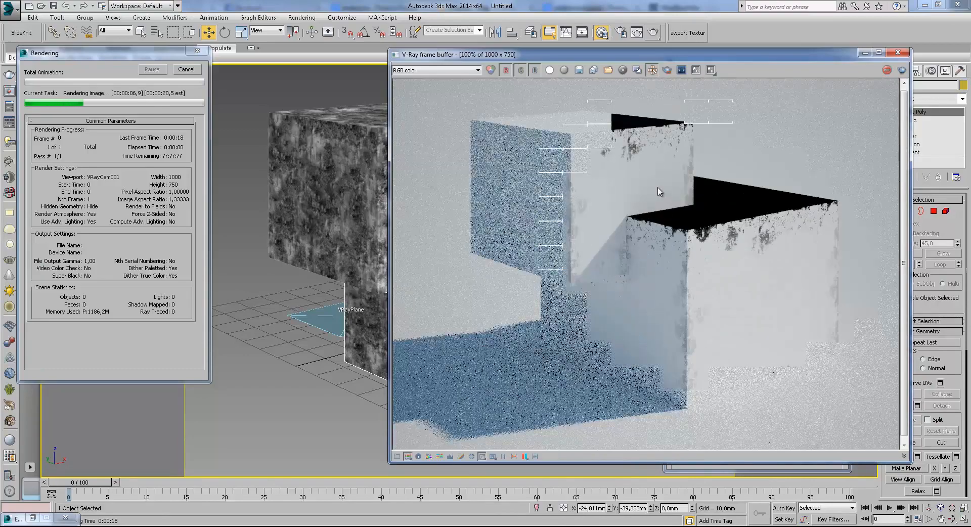
- Examine the bitmap-driven dirt along the upper and lower edges of both boxes in the render, and put the frame buffer away
{"action": "scroll", "coordinate": [660, 222], "scroll_direction": "up", "scroll_amount": 1}
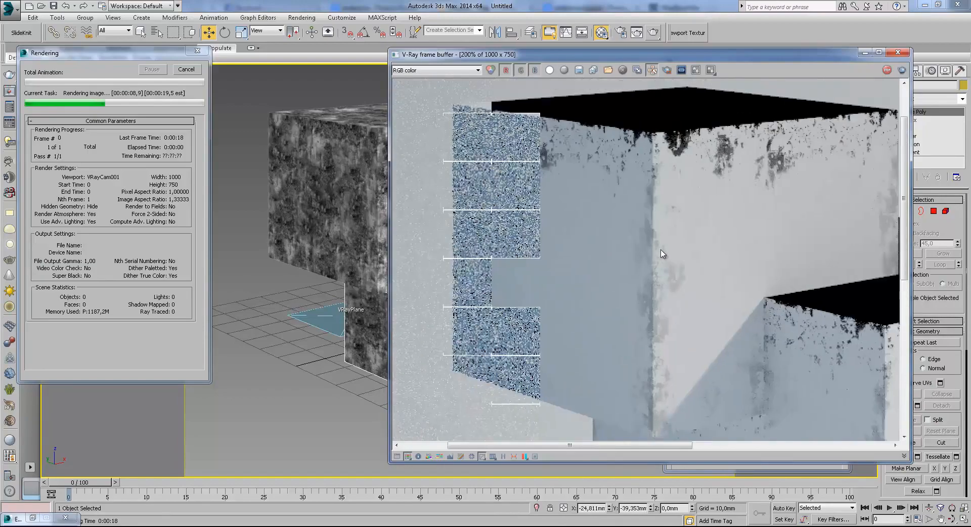
{"action": "scroll", "coordinate": [662, 253], "scroll_direction": "down", "scroll_amount": 1}
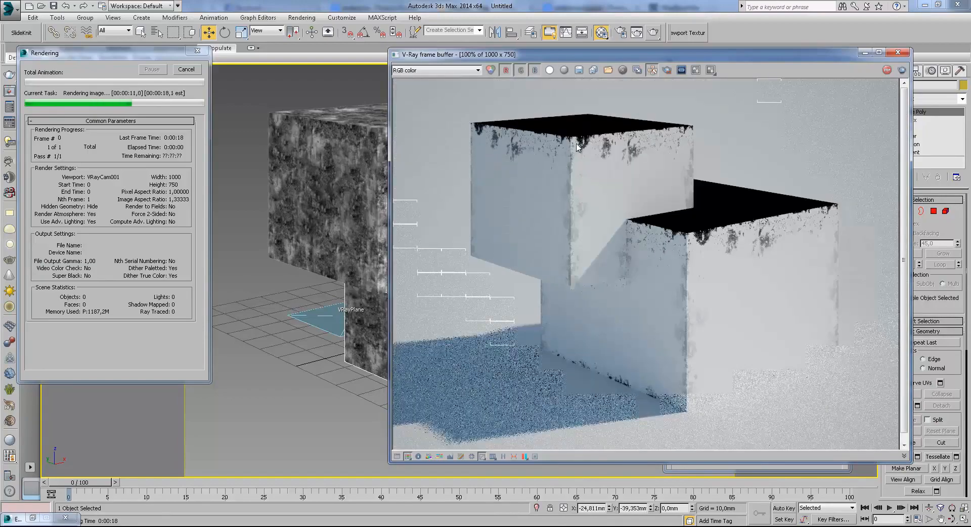
{"action": "scroll", "coordinate": [661, 217], "scroll_direction": "up", "scroll_amount": 1}
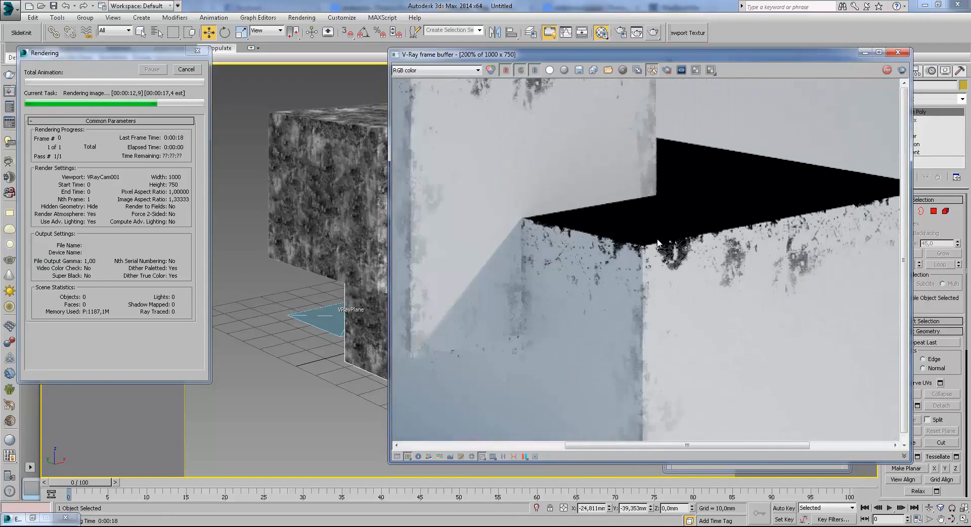
{"action": "scroll", "coordinate": [657, 239], "scroll_direction": "down", "scroll_amount": 1}
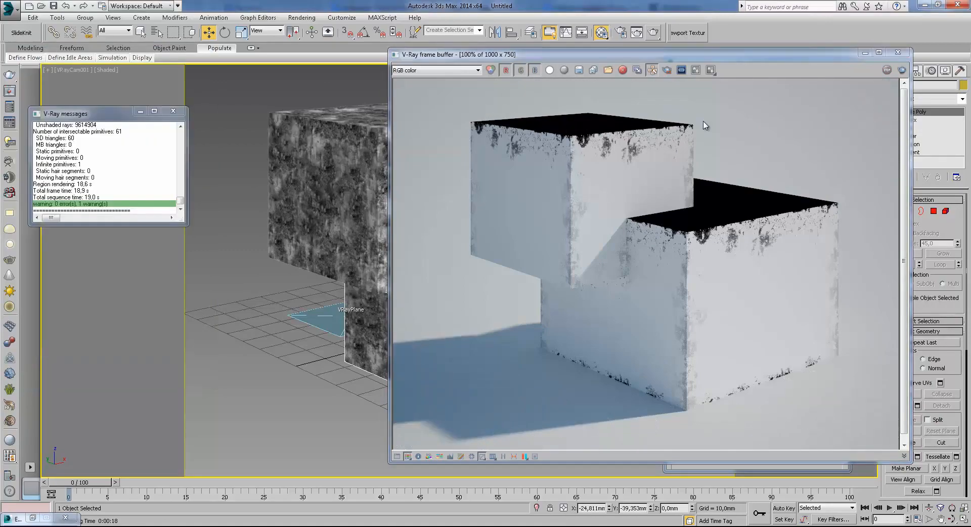
{"action": "scroll", "coordinate": [752, 259], "scroll_direction": "up", "scroll_amount": 1}
{"action": "middle_click_drag", "start_coordinate": [757, 217], "coordinate": [606, 239]}
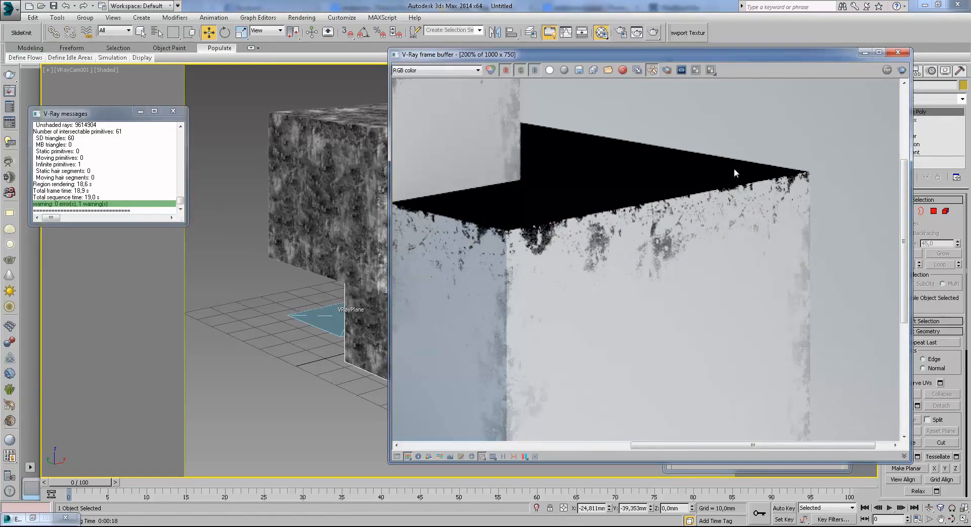
{"action": "scroll", "coordinate": [794, 223], "scroll_direction": "down", "scroll_amount": 1}
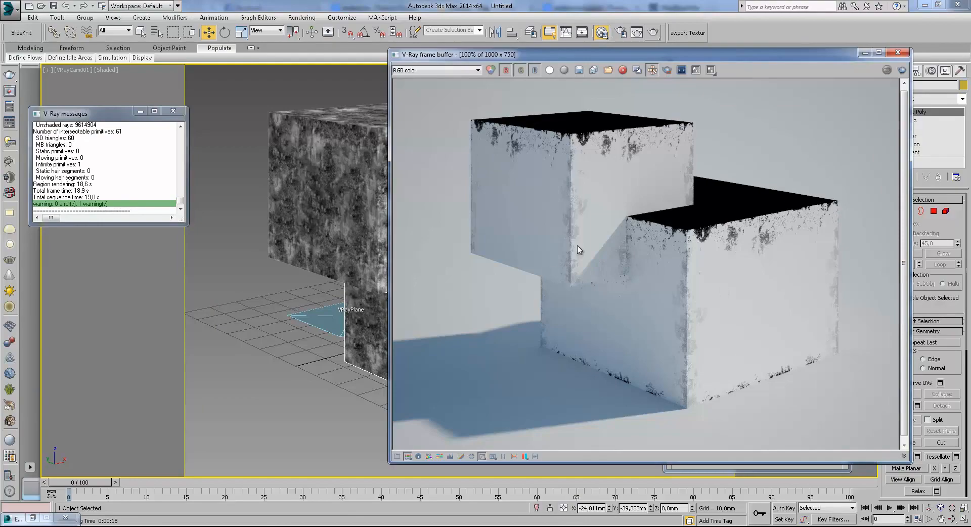
{"action": "scroll", "coordinate": [703, 232], "scroll_direction": "up", "scroll_amount": 1}
{"action": "scroll", "coordinate": [706, 238], "scroll_direction": "down", "scroll_amount": 1}
{"action": "left_click", "coordinate": [865, 52]}
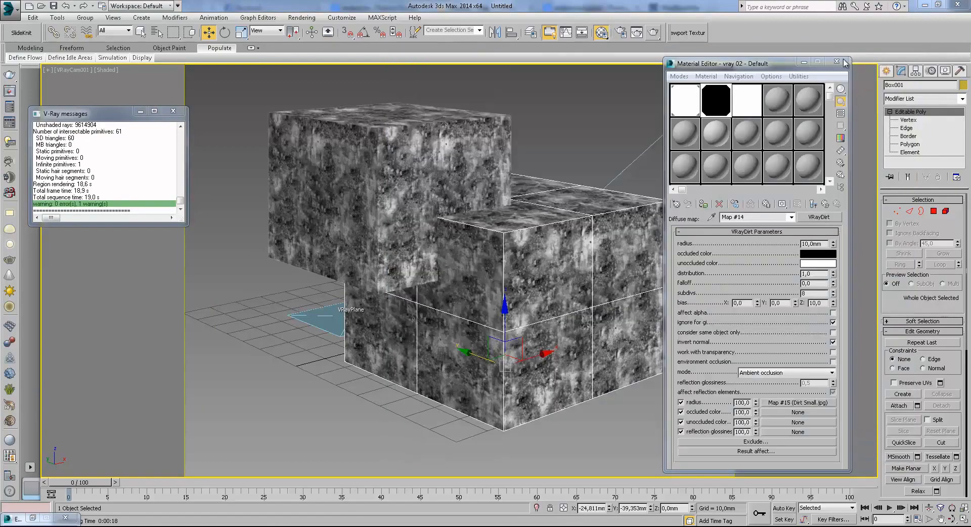
- Set the VRayDirt bias to -10 on Y and 0 on Z
{"action": "type", "text": "0"}
{"action": "left_click_drag", "start_coordinate": [823, 304], "coordinate": [767, 304]}
{"action": "key", "text": "Return"}
{"action": "type", "text": "10"}
{"action": "key", "text": "Return"}
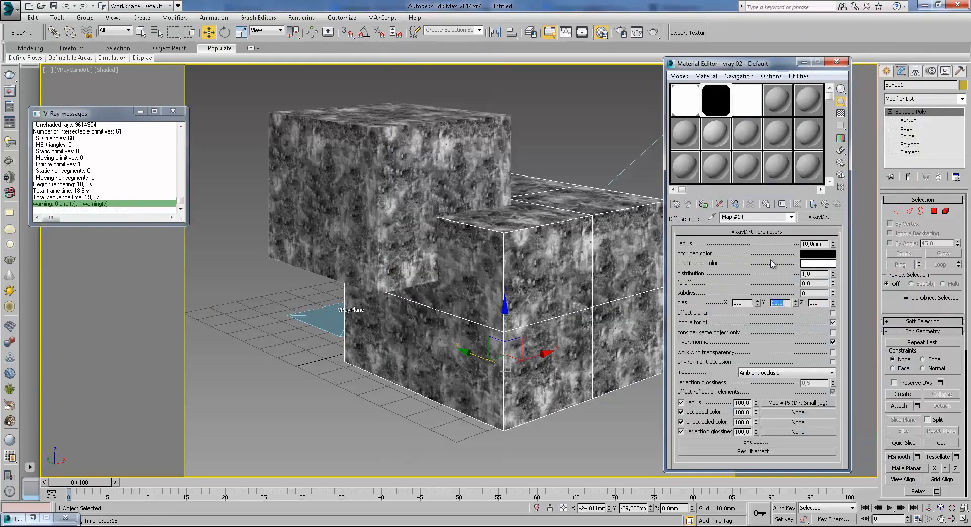
{"action": "left_click", "coordinate": [795, 306]}
{"action": "type", "text": "10"}
{"action": "key", "text": "Return"}
- Render the boxes with the negative Y bias, inspect the dirt on the side faces, and put the frame buffer away
{"action": "left_click", "coordinate": [652, 33]}
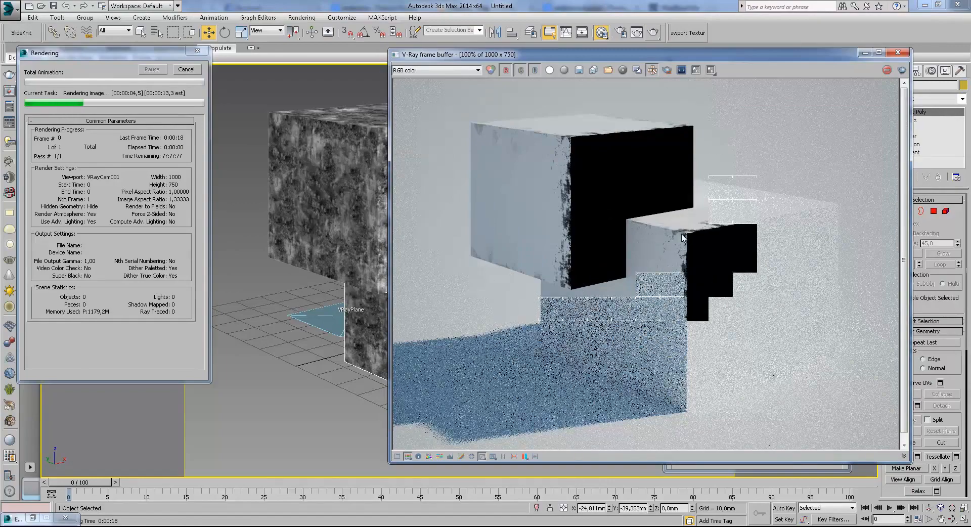
{"action": "scroll", "coordinate": [682, 238], "scroll_direction": "up", "scroll_amount": 1}
{"action": "scroll", "coordinate": [688, 257], "scroll_direction": "down", "scroll_amount": 1}
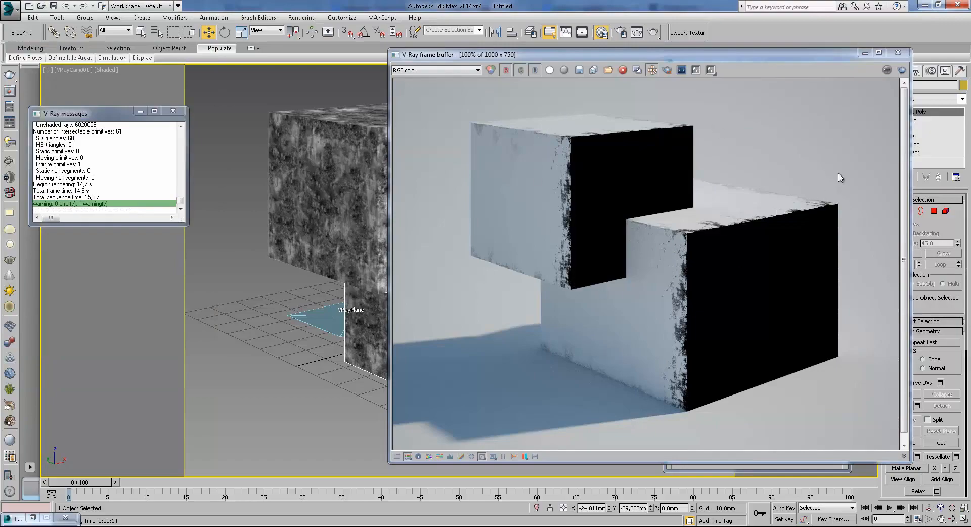
{"action": "left_click", "coordinate": [865, 54]}
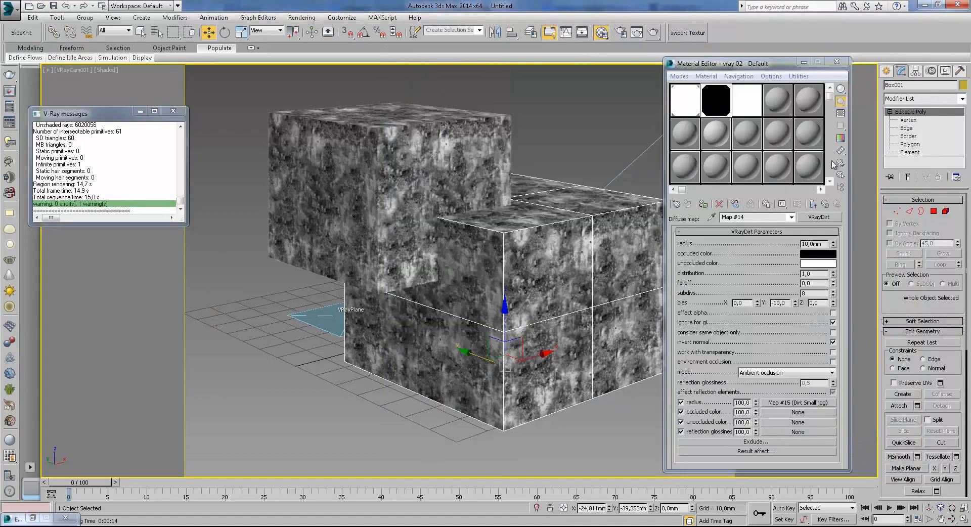
- Assign the bitmap ConcreteLeaking0050_S.jpg from D:\TEXTURES\CONCRETE as the VRayDirt occluded color map and return to the dirt parameters
{"action": "left_click", "coordinate": [779, 413]}
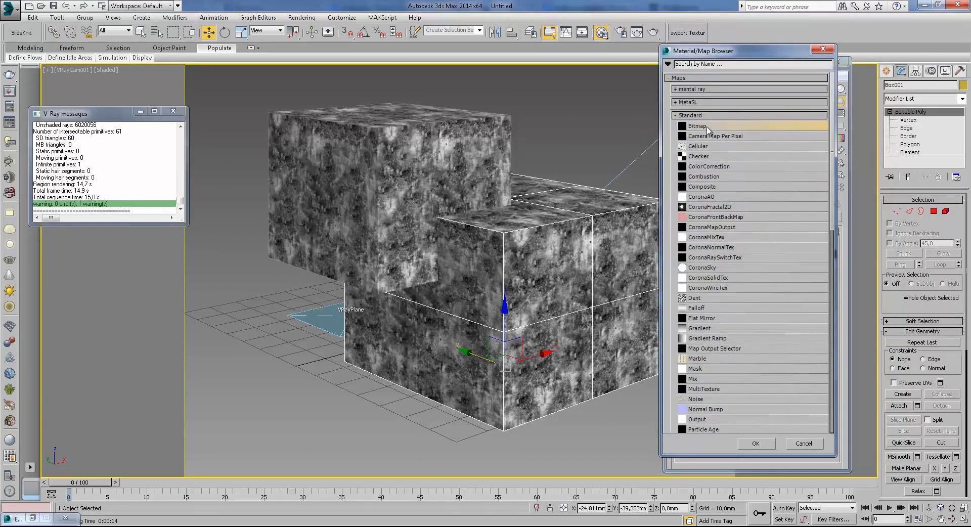
{"action": "double_click", "coordinate": [713, 127]}
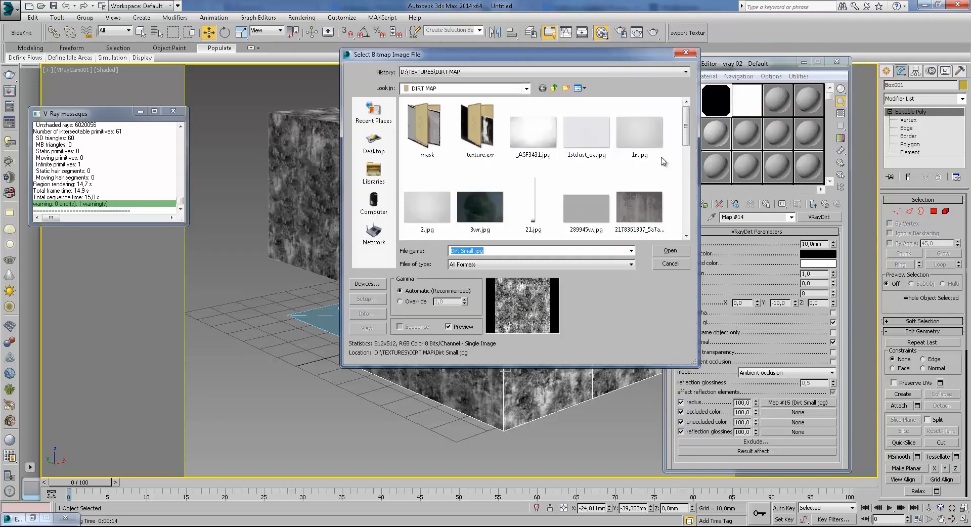
{"action": "left_click_drag", "start_coordinate": [688, 138], "coordinate": [688, 186]}
{"action": "left_click", "coordinate": [555, 89]}
{"action": "scroll", "coordinate": [652, 146], "scroll_direction": "down", "scroll_amount": 2}
{"action": "double_click", "coordinate": [586, 154]}
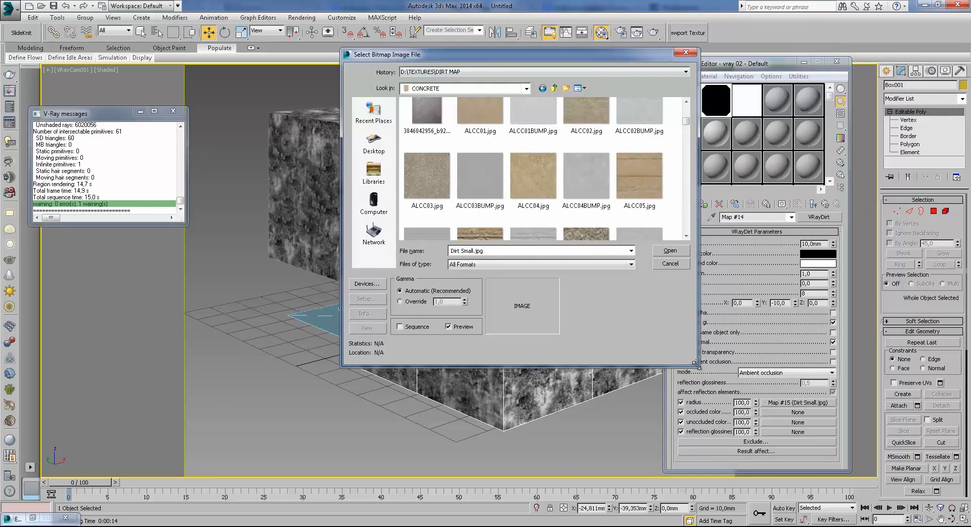
{"action": "left_click_drag", "start_coordinate": [696, 363], "coordinate": [737, 405]}
{"action": "left_click_drag", "start_coordinate": [728, 133], "coordinate": [729, 188]}
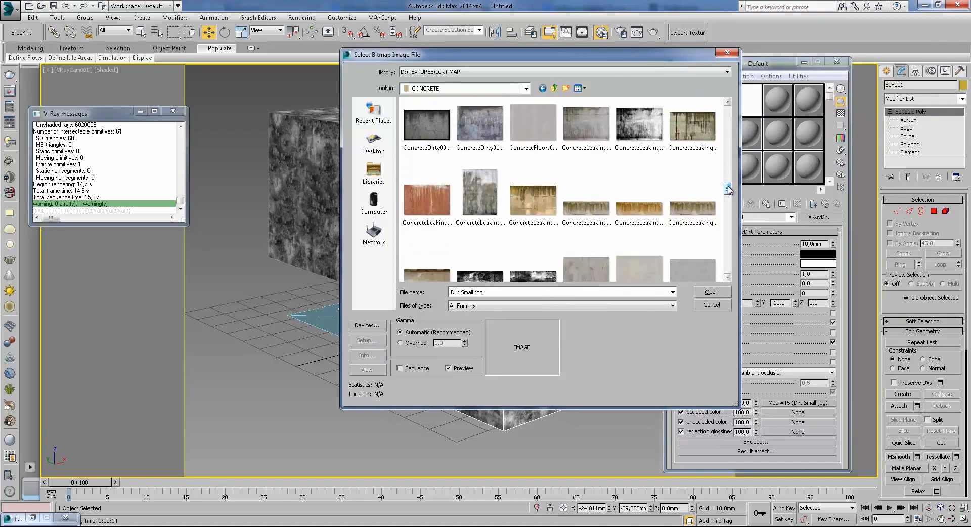
{"action": "left_click", "coordinate": [547, 214]}
{"action": "left_click", "coordinate": [713, 292]}
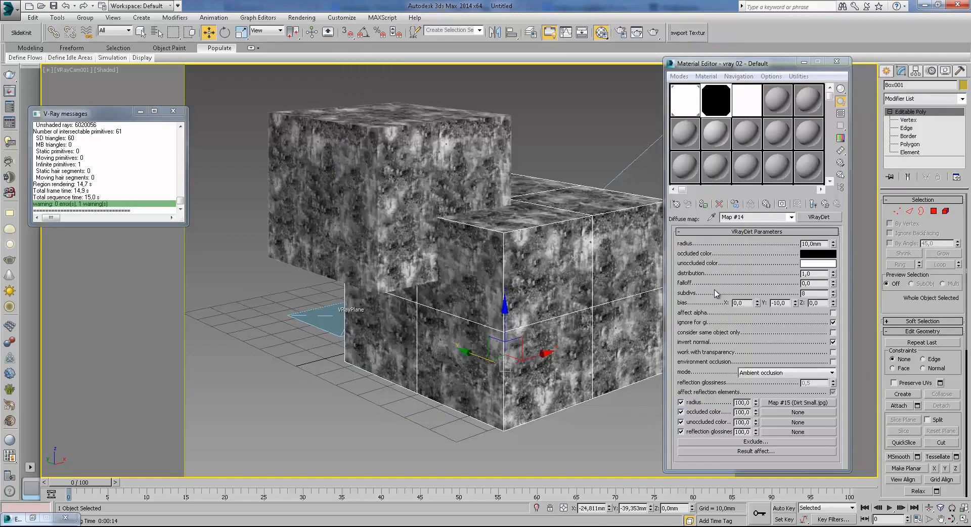
{"action": "left_click", "coordinate": [825, 205]}
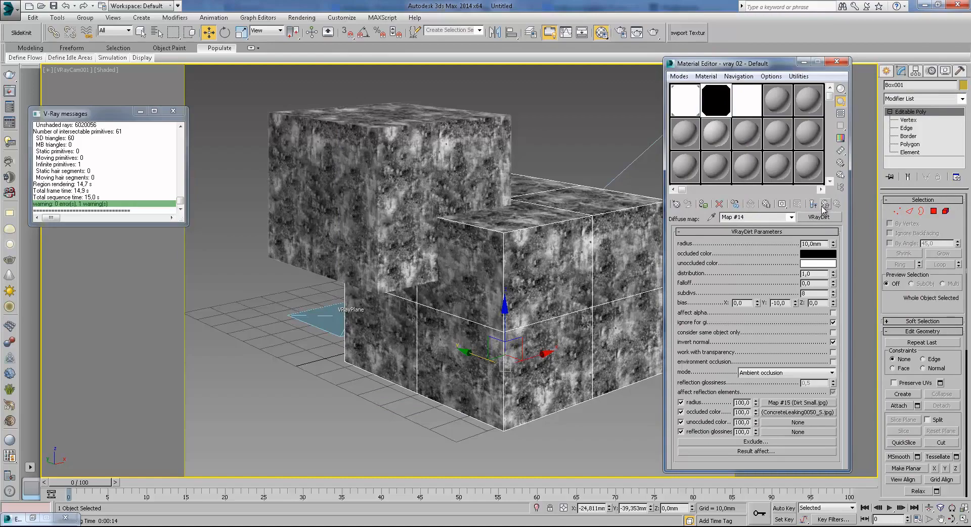
- Assign the bitmap concrete-32_s025-g050 s.jpg as the VRayDirt unoccluded color map and return to the dirt parameters
{"action": "left_click", "coordinate": [796, 423]}
{"action": "double_click", "coordinate": [708, 136]}
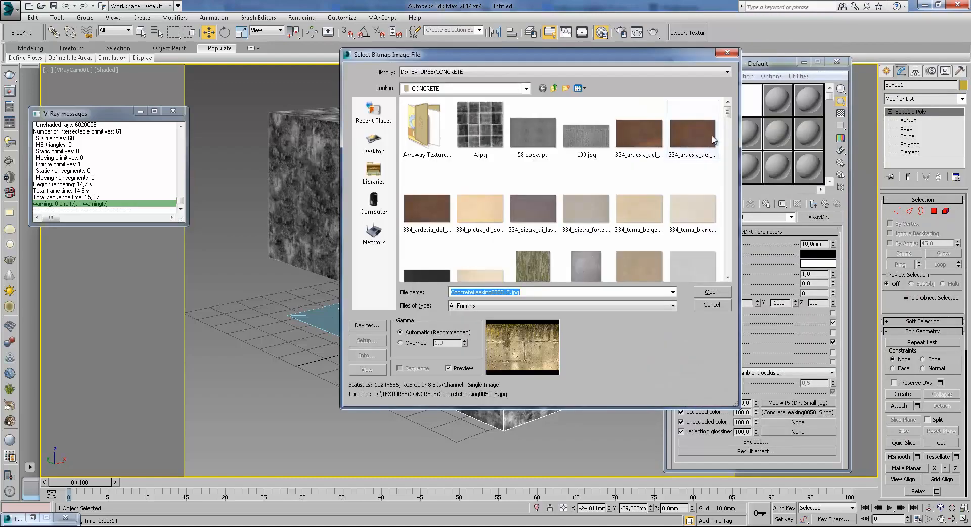
{"action": "left_click_drag", "start_coordinate": [727, 113], "coordinate": [731, 153]}
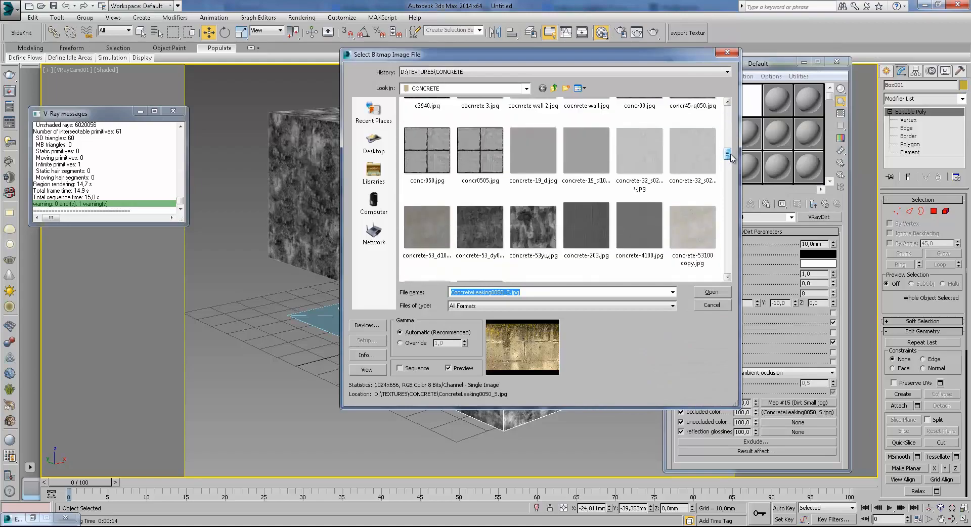
{"action": "left_click", "coordinate": [638, 167]}
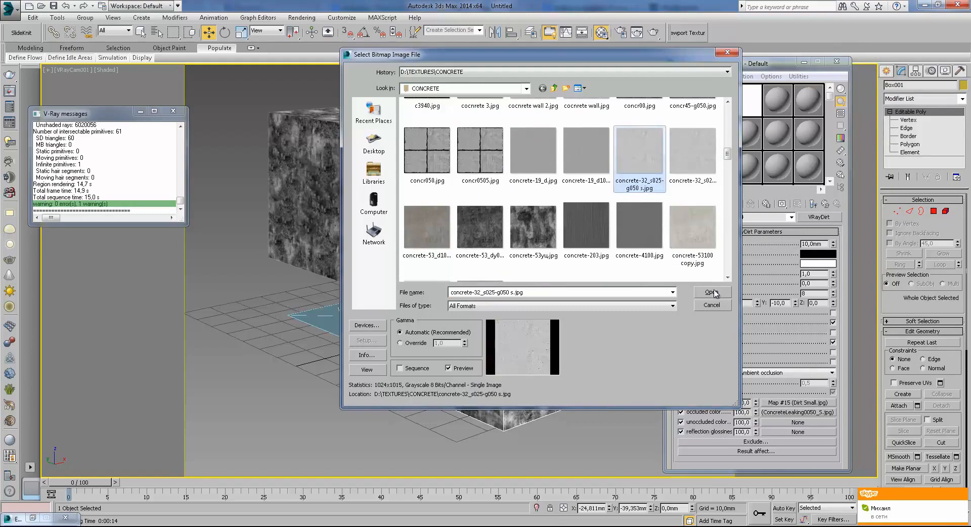
{"action": "left_click", "coordinate": [712, 292]}
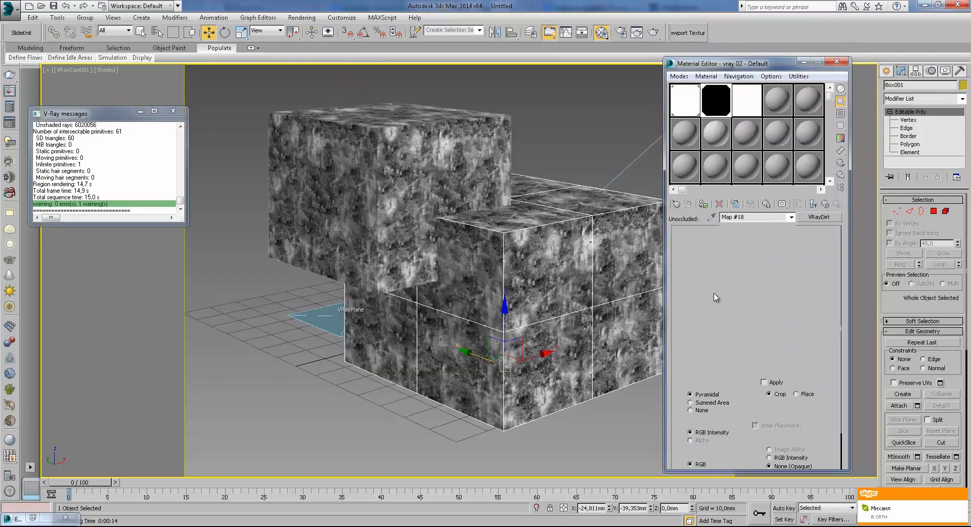
{"action": "left_click", "coordinate": [825, 204]}
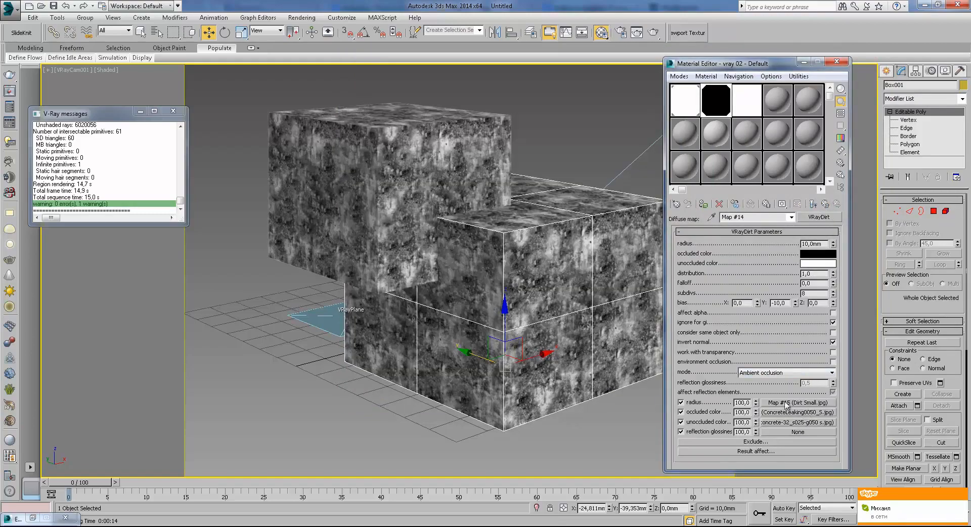
- Set the VRayDirt bias to 0 on Y and 10 on Z, and render the boxes with the concrete textures
{"action": "type", "text": "0"}
{"action": "key", "text": "Return"}
{"action": "type", "text": "10"}
{"action": "key", "text": "Return"}
{"action": "left_click", "coordinate": [654, 35]}
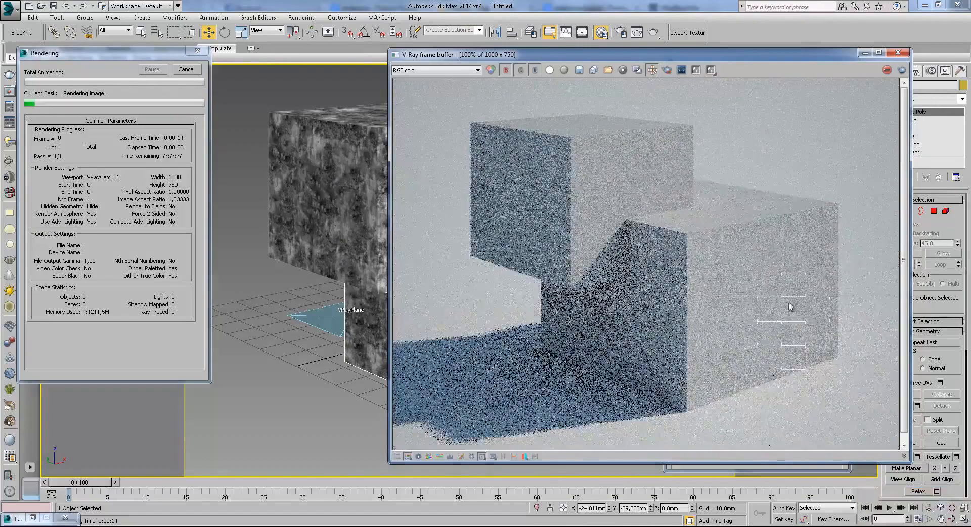
- Examine the textured dirt leaks along the top edge of the lower box in the ongoing render
{"action": "scroll", "coordinate": [776, 250], "scroll_direction": "up", "scroll_amount": 1}
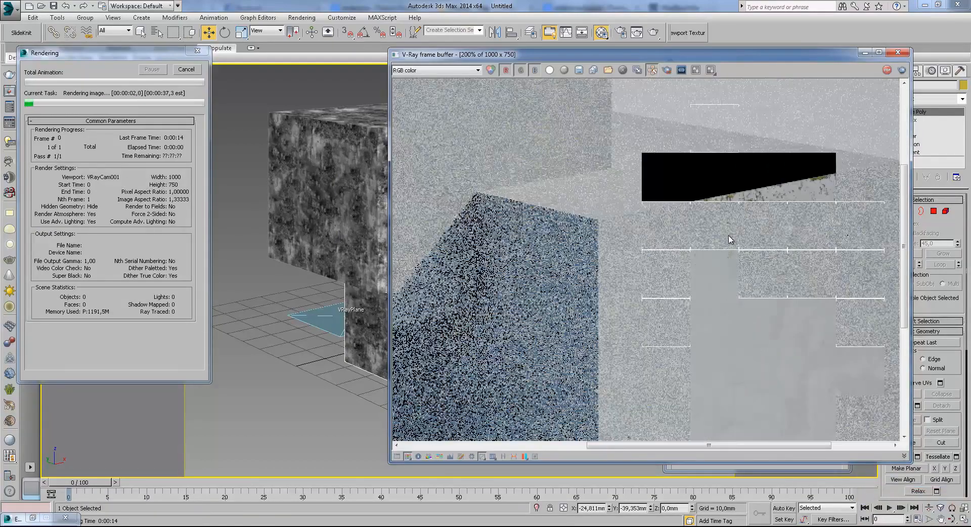
{"action": "middle_click_drag", "start_coordinate": [728, 239], "coordinate": [674, 245]}
{"action": "middle_click_drag", "start_coordinate": [613, 269], "coordinate": [678, 272]}
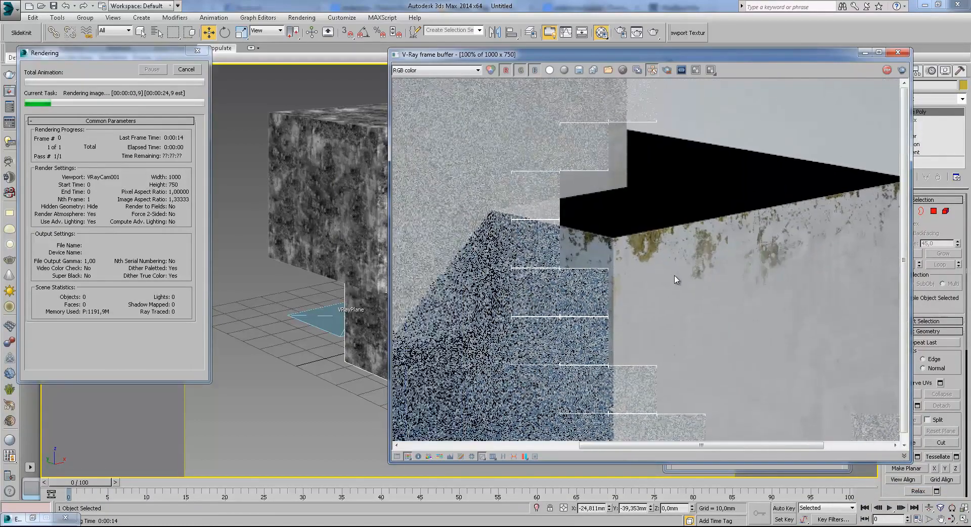
{"action": "scroll", "coordinate": [692, 235], "scroll_direction": "down", "scroll_amount": 1}
{"action": "scroll", "coordinate": [690, 235], "scroll_direction": "up", "scroll_amount": 1}
{"action": "middle_click_drag", "start_coordinate": [675, 234], "coordinate": [739, 253]}
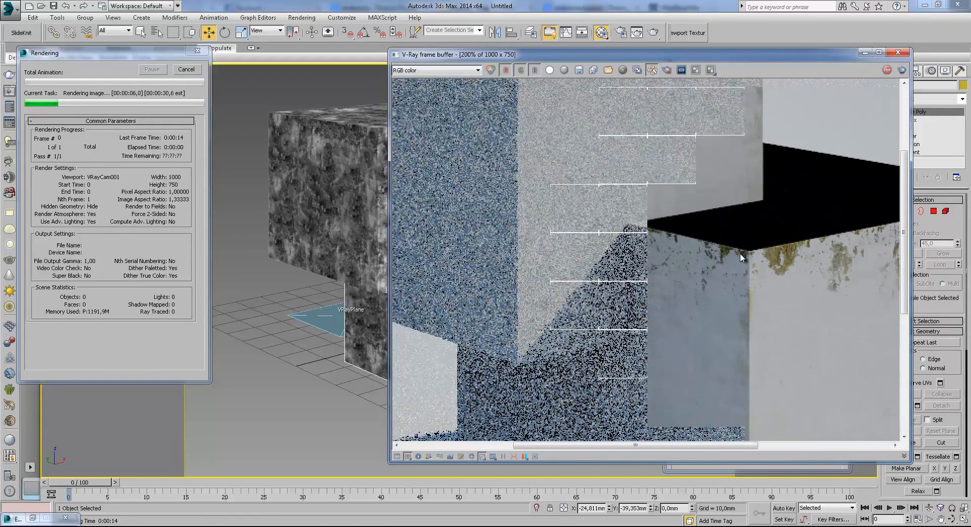
{"action": "scroll", "coordinate": [740, 253], "scroll_direction": "down", "scroll_amount": 1}
{"action": "scroll", "coordinate": [711, 239], "scroll_direction": "up", "scroll_amount": 1}
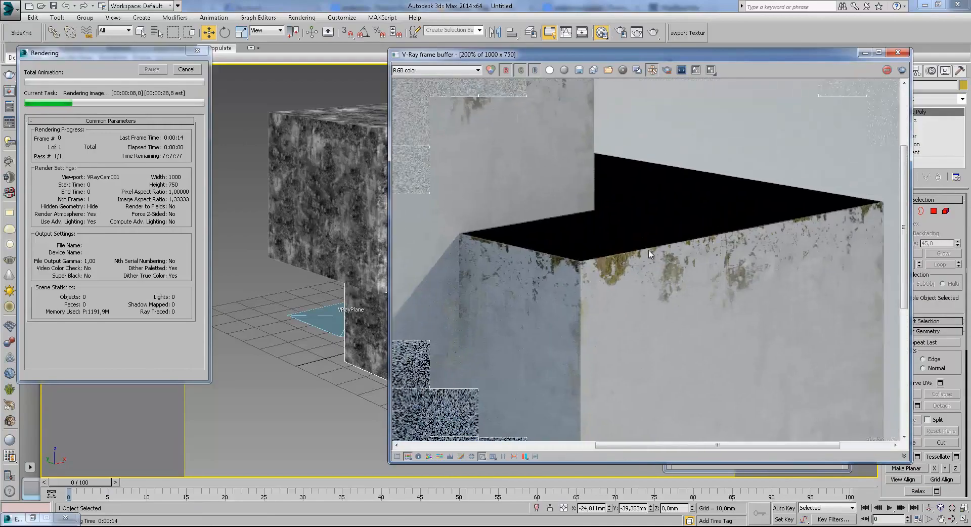
{"action": "scroll", "coordinate": [627, 237], "scroll_direction": "down", "scroll_amount": 1}
{"action": "scroll", "coordinate": [699, 234], "scroll_direction": "up", "scroll_amount": 1}
{"action": "middle_click_drag", "start_coordinate": [698, 229], "coordinate": [633, 235]}
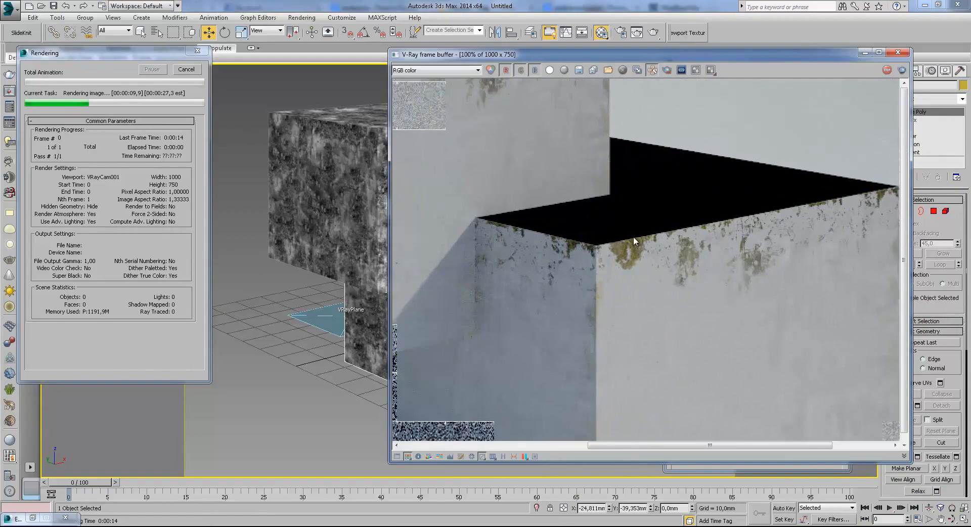
{"action": "scroll", "coordinate": [634, 236], "scroll_direction": "down", "scroll_amount": 1}
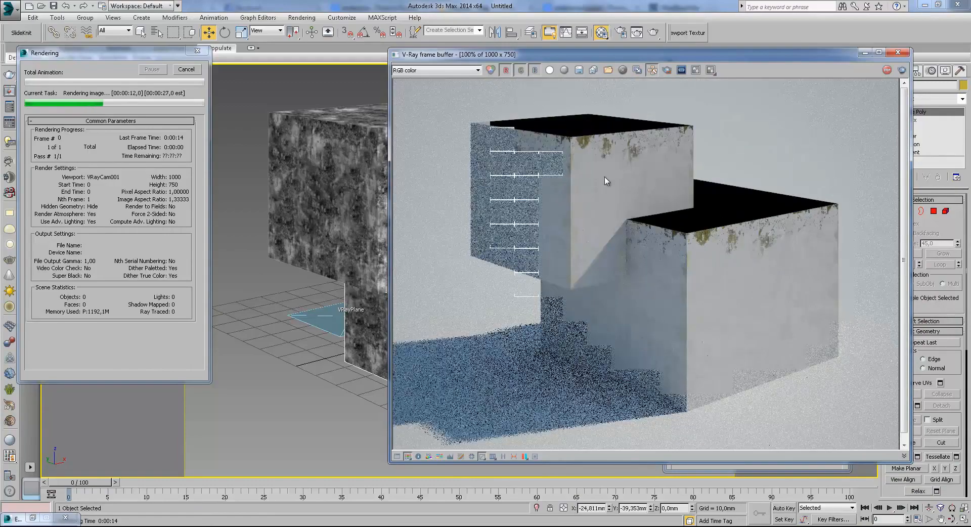
- Examine the dirt leaks and concrete texture on the upper box, and check both boxes in the full render
{"action": "scroll", "coordinate": [582, 138], "scroll_direction": "up", "scroll_amount": 1}
{"action": "middle_click_drag", "start_coordinate": [582, 139], "coordinate": [639, 205]}
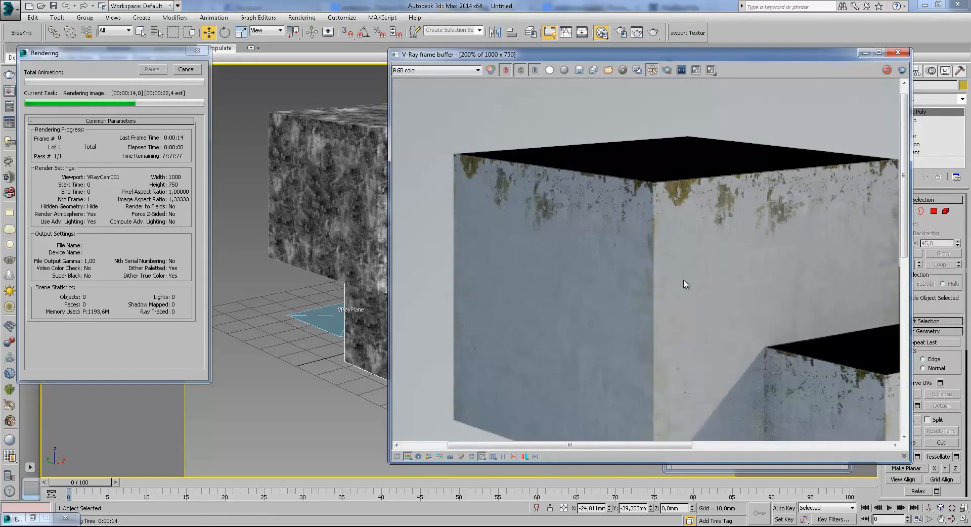
{"action": "scroll", "coordinate": [618, 250], "scroll_direction": "down", "scroll_amount": 1}
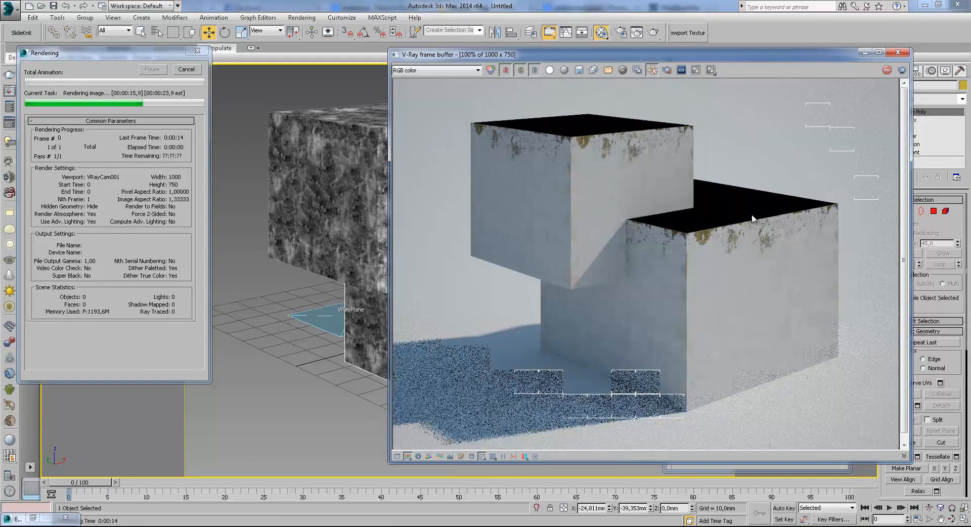
{"action": "scroll", "coordinate": [752, 218], "scroll_direction": "up", "scroll_amount": 1}
{"action": "middle_click_drag", "start_coordinate": [576, 225], "coordinate": [583, 229]}
{"action": "scroll", "coordinate": [621, 229], "scroll_direction": "down", "scroll_amount": 1}
{"action": "scroll", "coordinate": [584, 198], "scroll_direction": "up", "scroll_amount": 1}
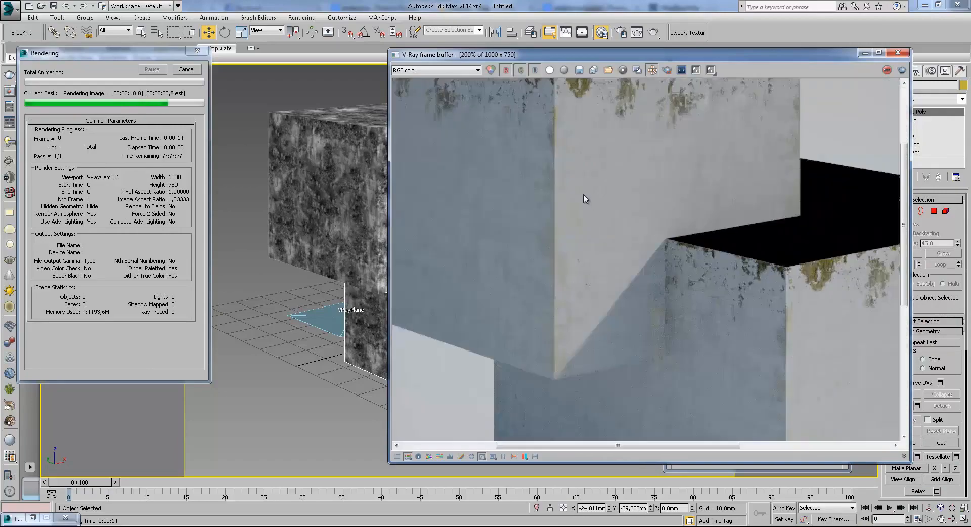
{"action": "middle_click_drag", "start_coordinate": [594, 132], "coordinate": [694, 240]}
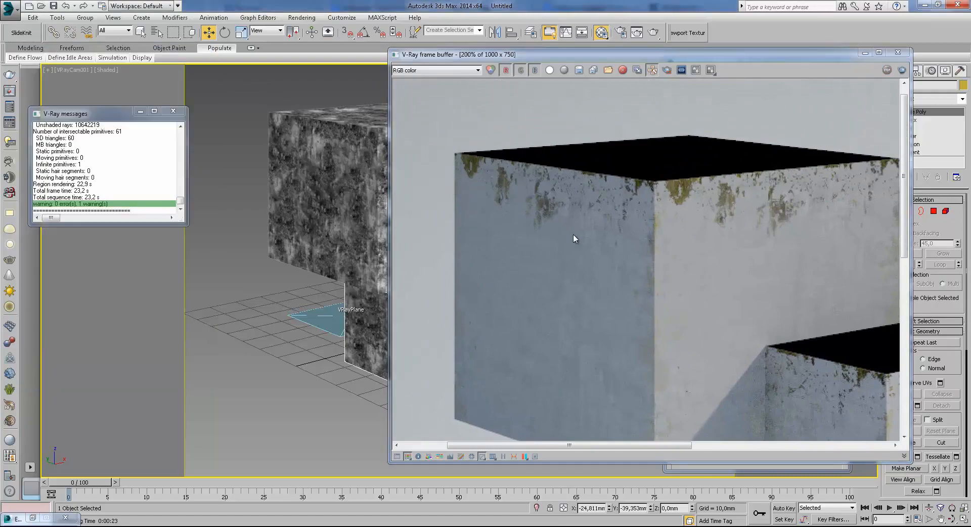
{"action": "middle_click_drag", "start_coordinate": [652, 192], "coordinate": [626, 212]}
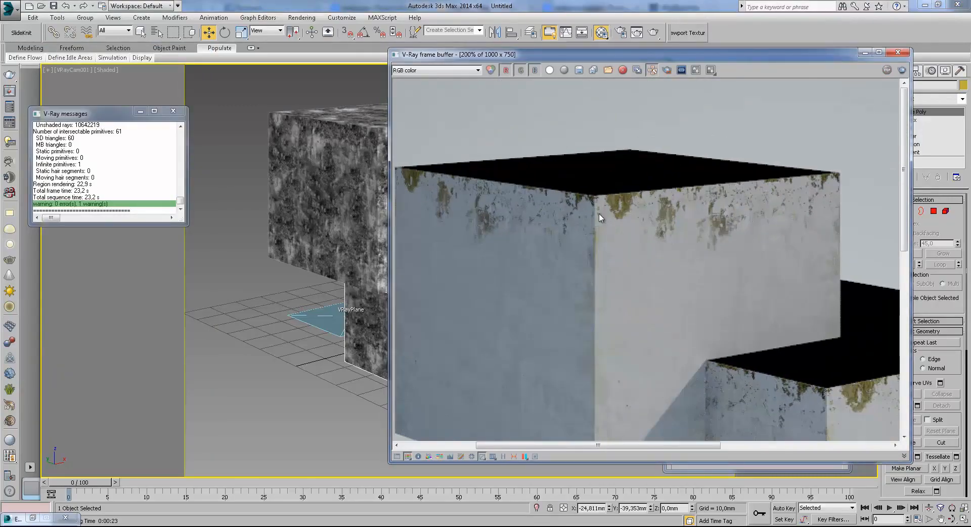
{"action": "scroll", "coordinate": [629, 215], "scroll_direction": "down", "scroll_amount": 2}
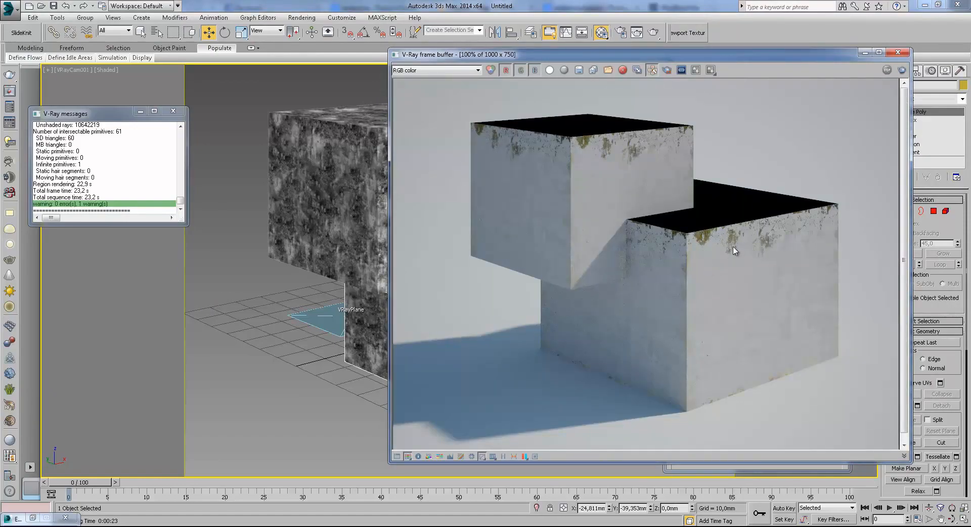
- Examine the dirt along the base and edges of the lower box in the render, and move the render window clear for the material settings
{"action": "scroll", "coordinate": [735, 250], "scroll_direction": "up", "scroll_amount": 2}
{"action": "middle_click_drag", "start_coordinate": [732, 245], "coordinate": [758, 238]}
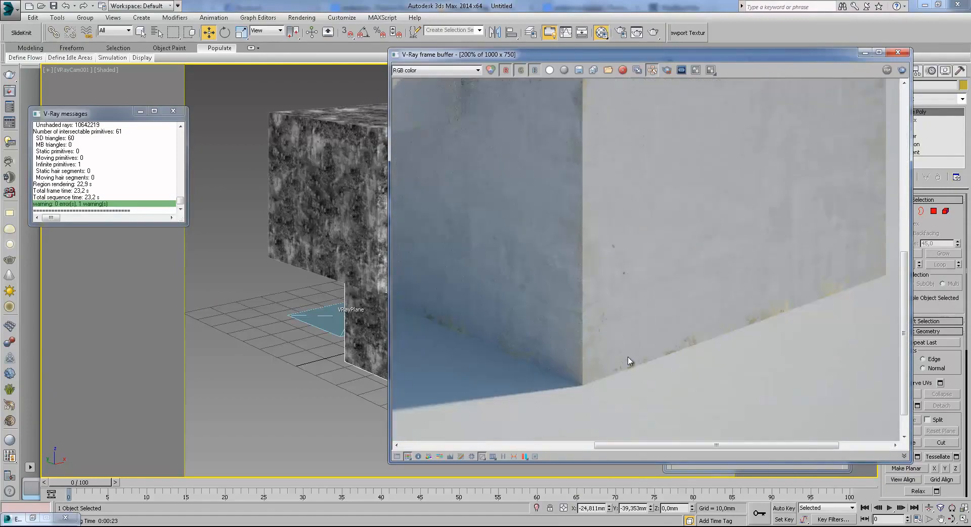
{"action": "middle_click_drag", "start_coordinate": [501, 298], "coordinate": [751, 405]}
{"action": "middle_click_drag", "start_coordinate": [679, 244], "coordinate": [669, 373]}
{"action": "scroll", "coordinate": [669, 372], "scroll_direction": "down", "scroll_amount": 1}
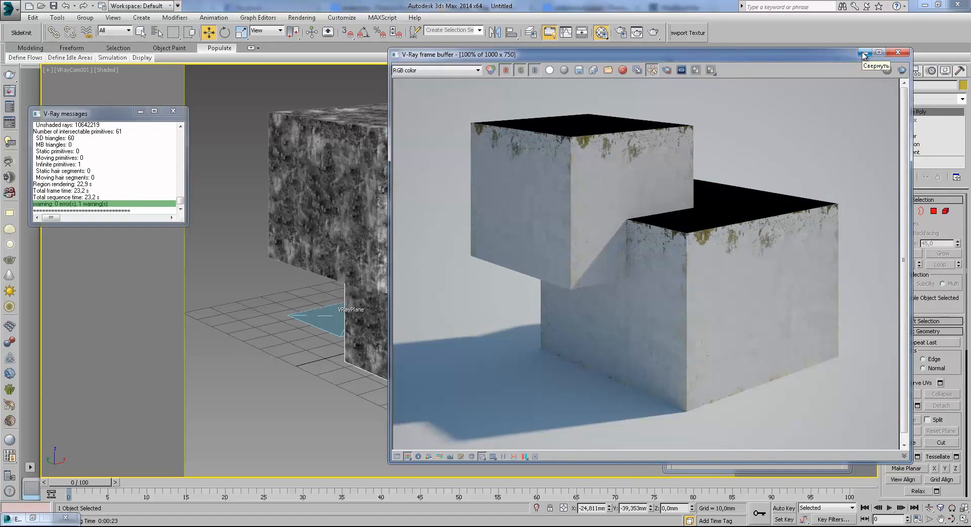
{"action": "left_click_drag", "start_coordinate": [793, 64], "coordinate": [529, 71]}
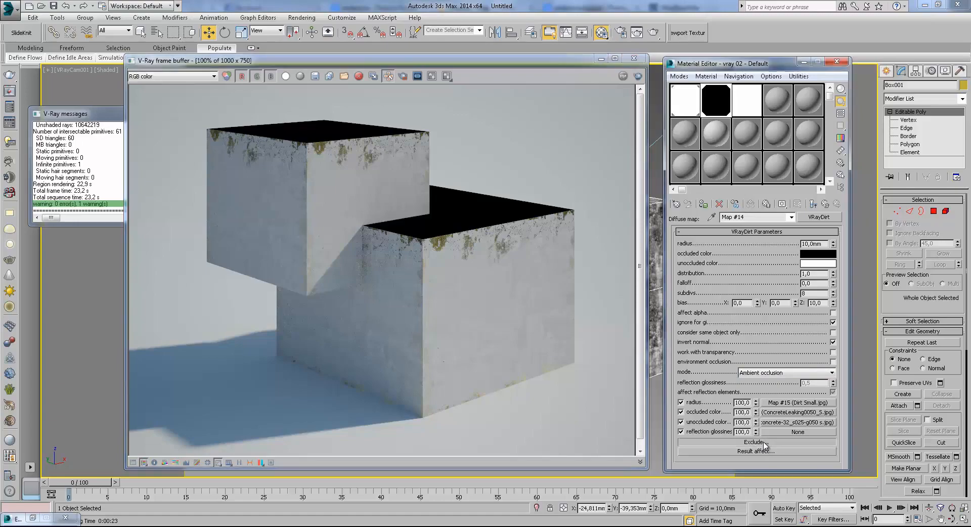
- Exclude Box001 from the VRayDirt effect, start a test render of the boxes and stop it
{"action": "left_click", "coordinate": [758, 442]}
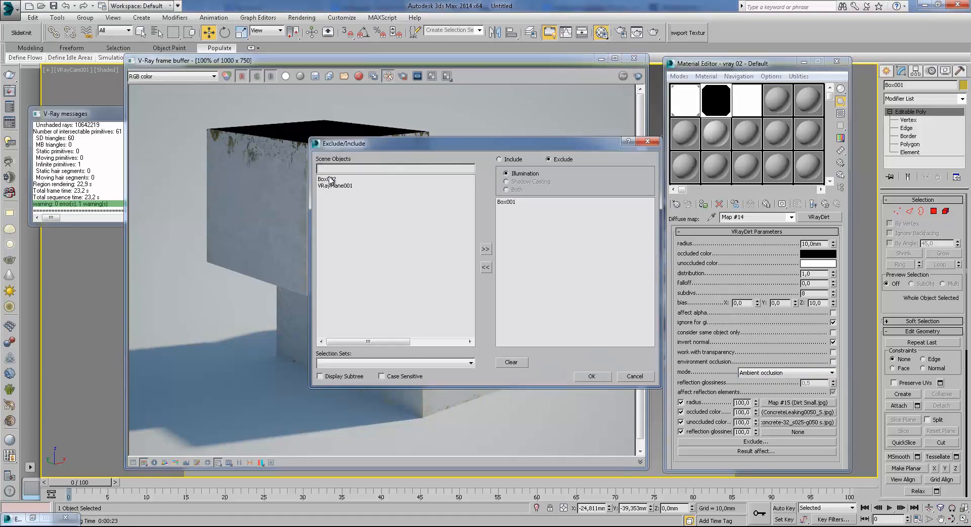
{"action": "left_click", "coordinate": [592, 377]}
{"action": "left_click", "coordinate": [638, 34]}
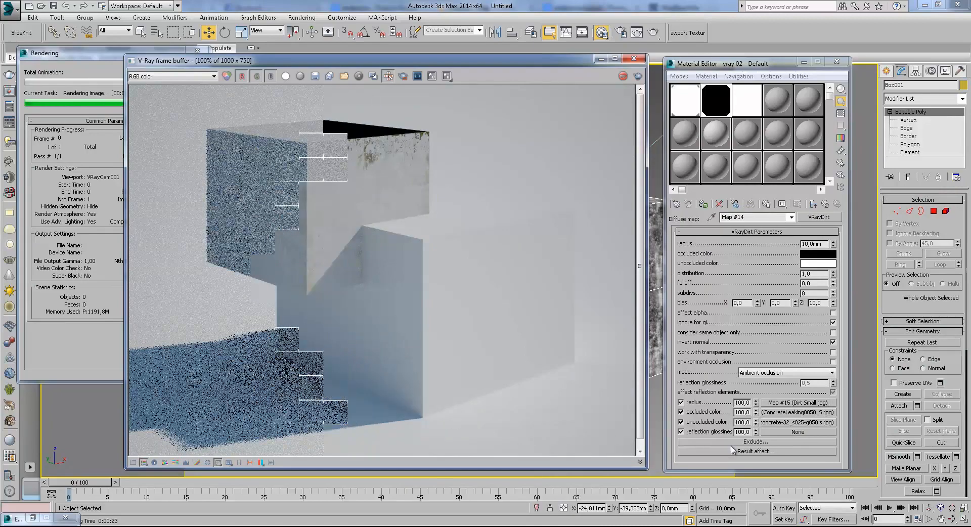
{"action": "left_click", "coordinate": [107, 78]}
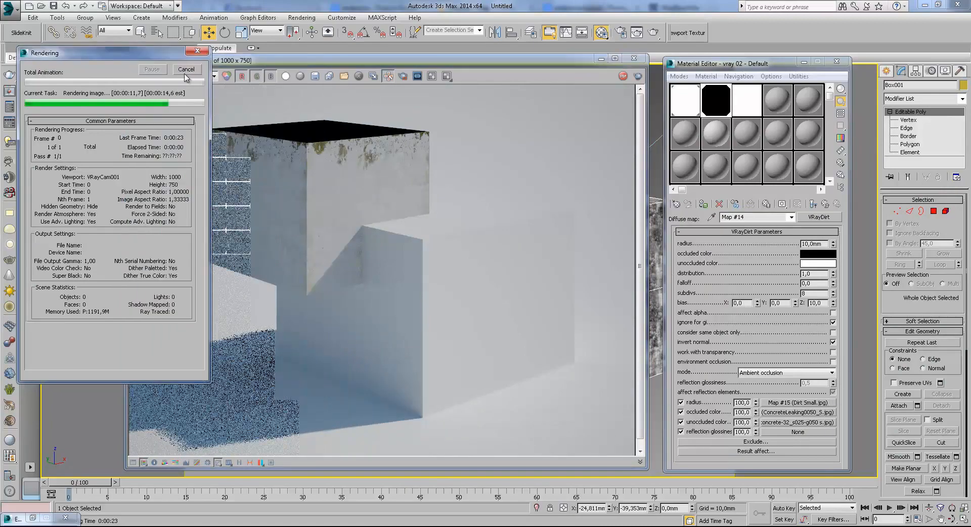
- Set the red value of the vray 02 material's diffuse color to 0, and test-render the boxes to show the exclusion
{"action": "left_click", "coordinate": [826, 204]}
{"action": "scroll", "coordinate": [783, 455], "scroll_direction": "up", "scroll_amount": 10}
{"action": "left_click", "coordinate": [734, 284]}
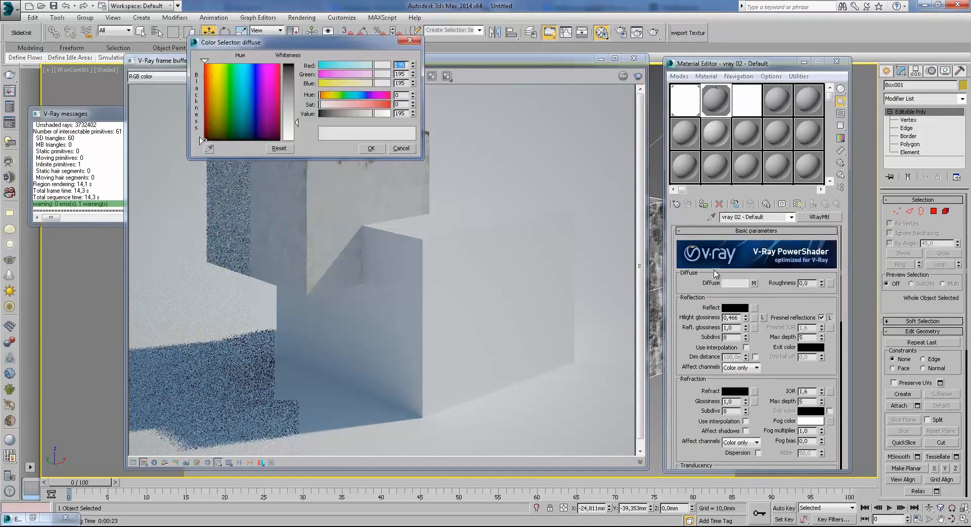
{"action": "type", "text": "0"}
{"action": "key", "text": "Return"}
{"action": "left_click", "coordinate": [371, 148]}
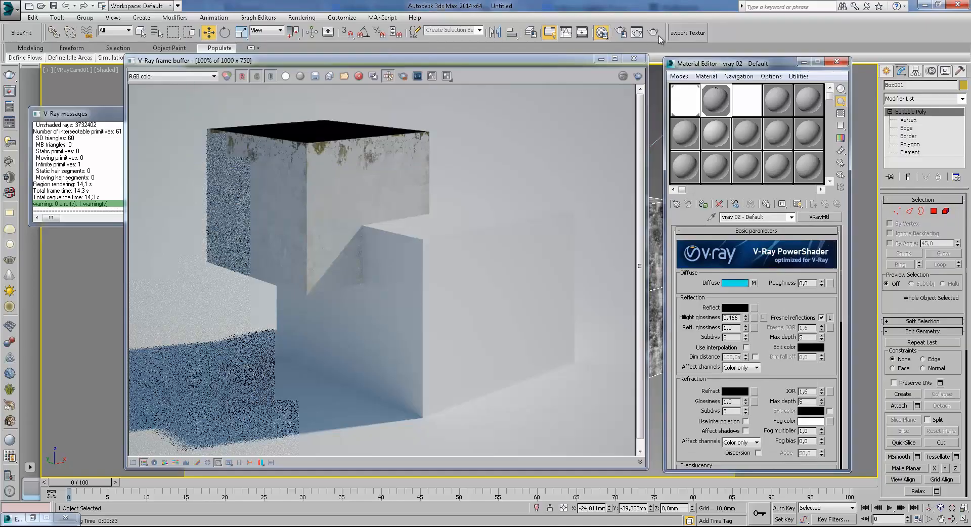
{"action": "key", "text": "shift+q"}
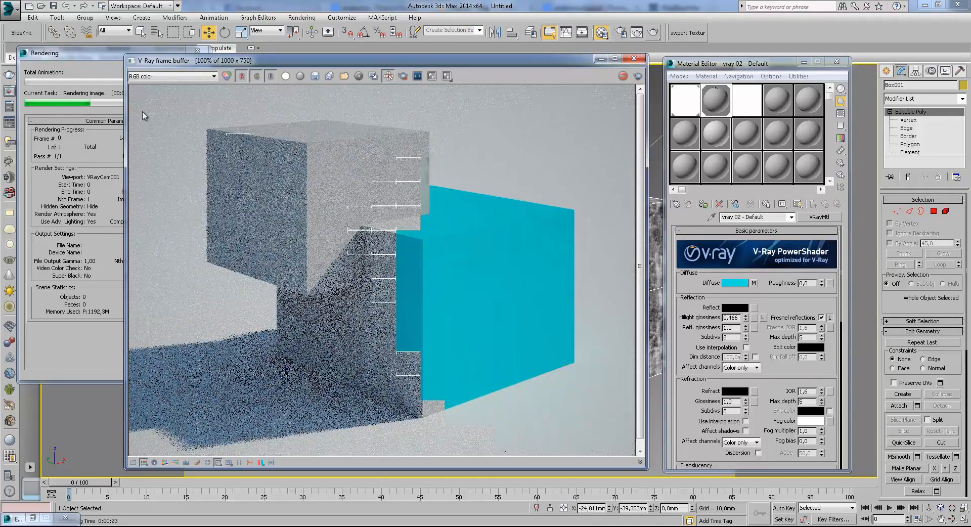
{"action": "left_click", "coordinate": [164, 80]}
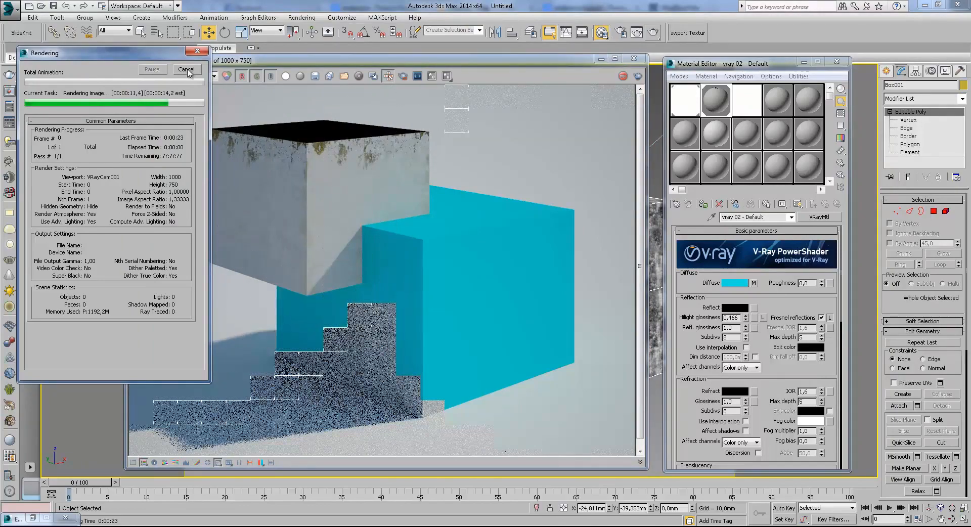
{"action": "left_click", "coordinate": [187, 71]}
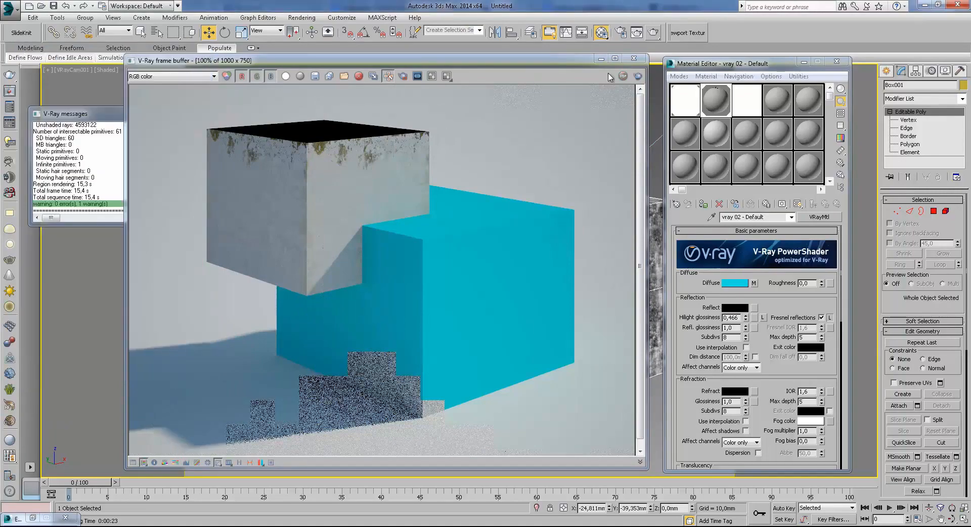
{"action": "left_click", "coordinate": [636, 59]}
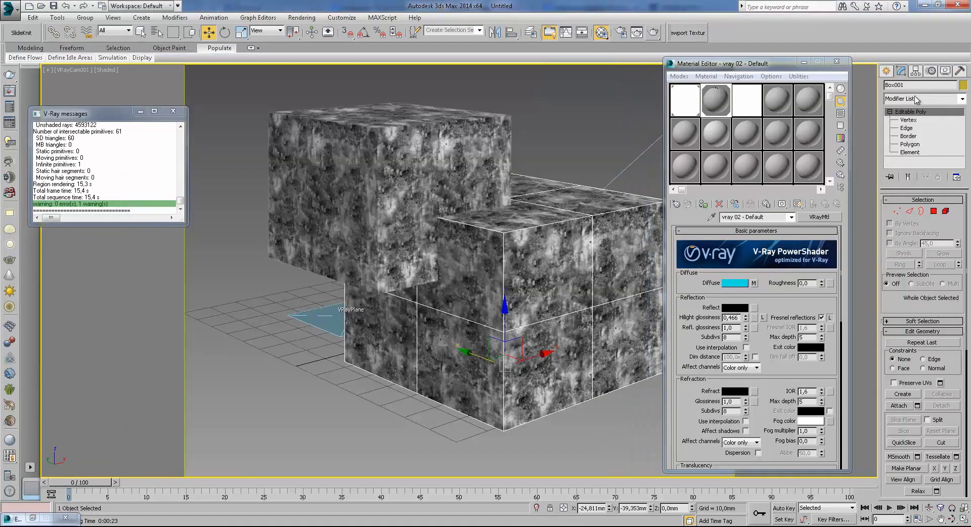
- Draw a sphere in the wireframe Top view within the outline of the upper box
{"action": "left_click", "coordinate": [889, 72]}
{"action": "key", "text": "F3"}
{"action": "right_click", "coordinate": [523, 230]}
{"action": "left_click", "coordinate": [546, 181]}
{"action": "left_click", "coordinate": [904, 145]}
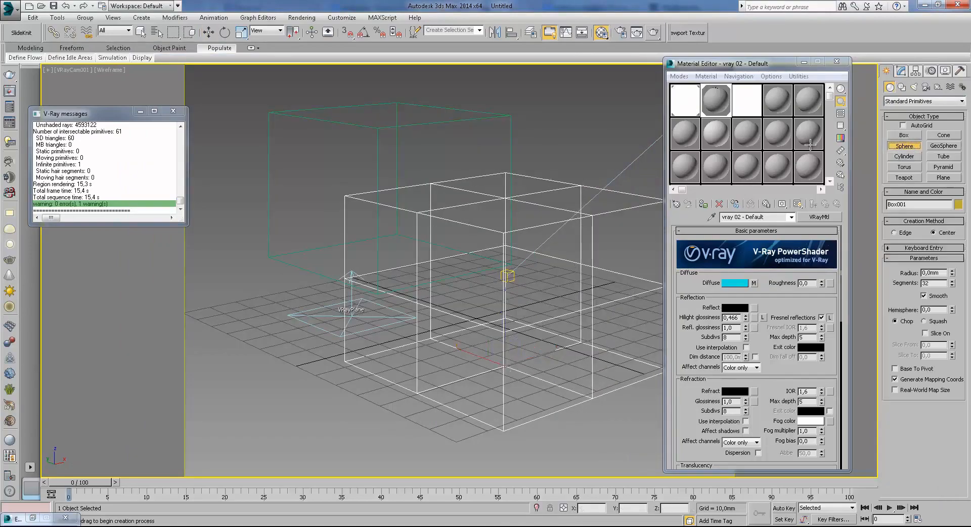
{"action": "key", "text": "t"}
{"action": "scroll", "coordinate": [466, 233], "scroll_direction": "down", "scroll_amount": 3}
{"action": "left_click_drag", "start_coordinate": [387, 214], "coordinate": [399, 164]}
{"action": "left_click", "coordinate": [210, 34]}
- Raise the sphere to about Z 52.6 mm in the Front view, inside the upper box, and return to the shaded camera view
{"action": "key", "text": "f"}
{"action": "scroll", "coordinate": [477, 215], "scroll_direction": "down", "scroll_amount": 8}
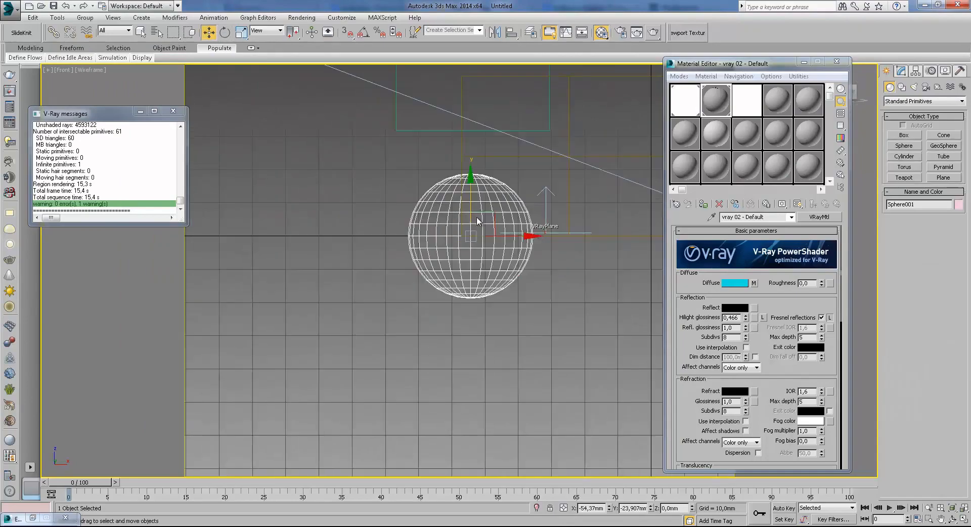
{"action": "left_click_drag", "start_coordinate": [476, 193], "coordinate": [479, 105]}
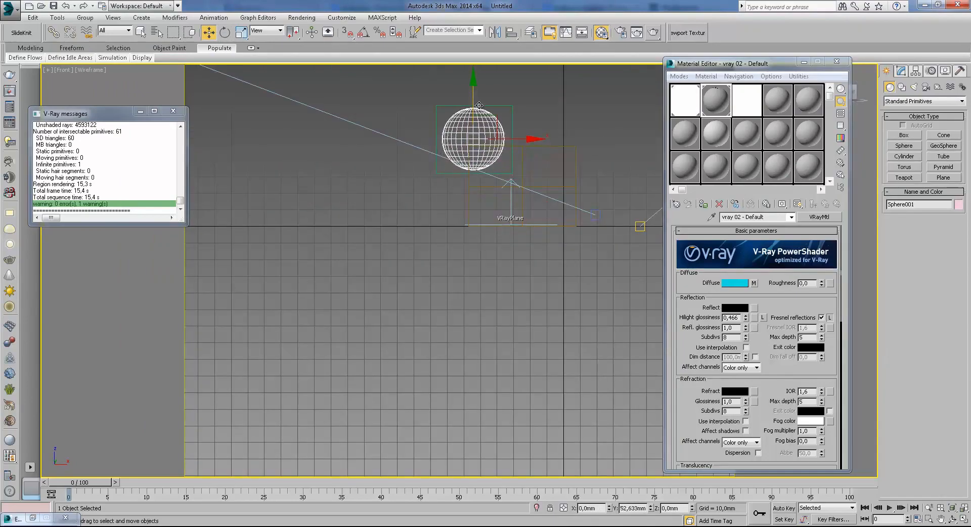
{"action": "middle_click_drag", "start_coordinate": [496, 137], "coordinate": [512, 259]}
{"action": "scroll", "coordinate": [516, 253], "scroll_direction": "up", "scroll_amount": 3}
{"action": "left_click", "coordinate": [537, 215]}
{"action": "left_click", "coordinate": [529, 243]}
{"action": "key", "text": "c"}
{"action": "key", "text": "F3"}
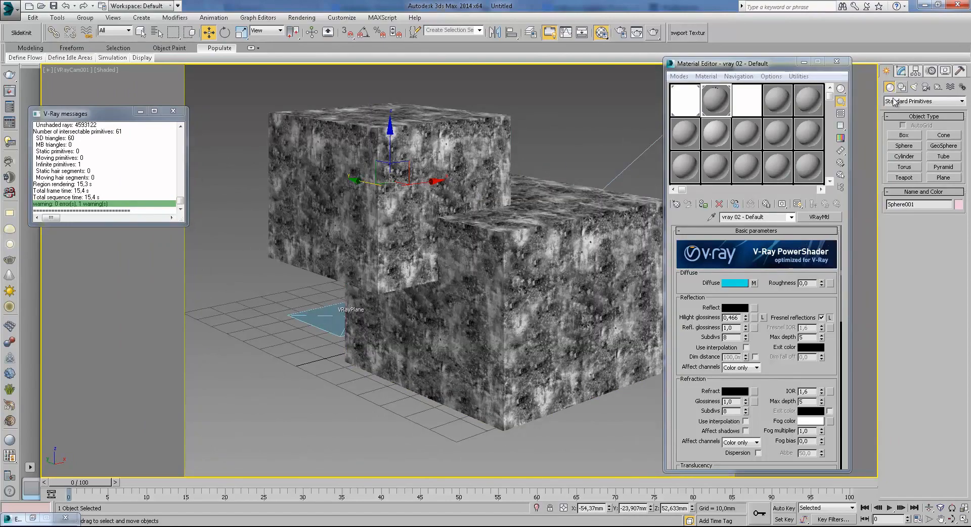
- Clear the radius, occluded color and unoccluded color maps from the VRayDirt map and render the scene
{"action": "left_click", "coordinate": [754, 283]}
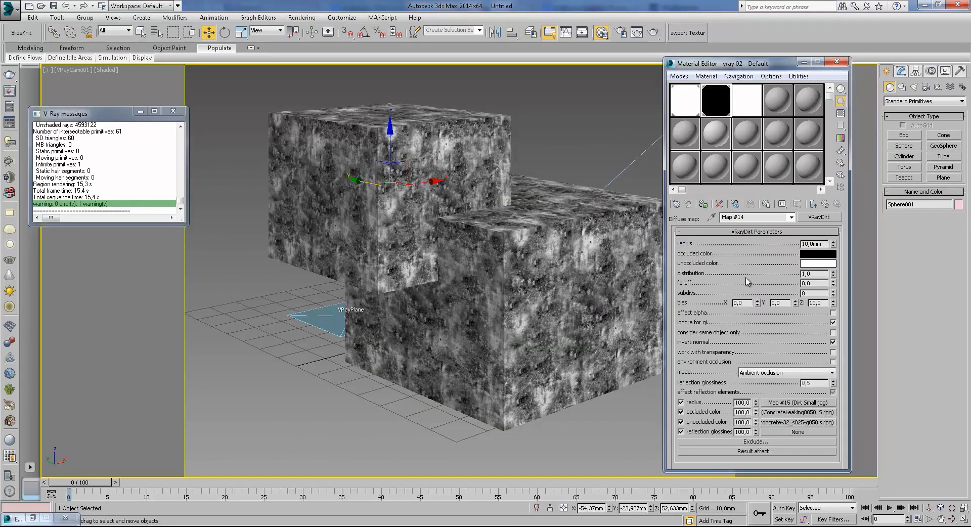
{"action": "right_click", "coordinate": [774, 405]}
{"action": "left_click", "coordinate": [802, 452]}
{"action": "right_click", "coordinate": [780, 410]}
{"action": "left_click", "coordinate": [801, 460]}
{"action": "right_click", "coordinate": [781, 426]}
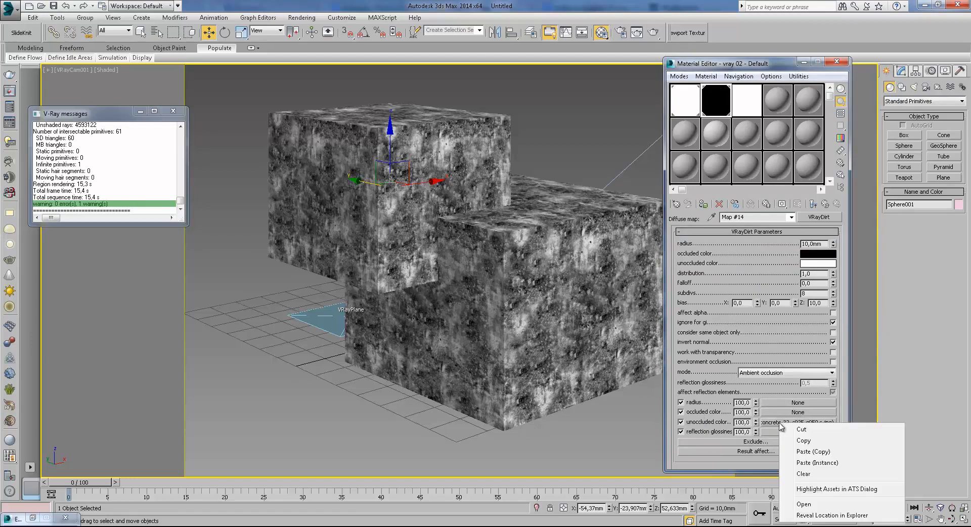
{"action": "left_click", "coordinate": [804, 474]}
{"action": "left_click", "coordinate": [653, 33]}
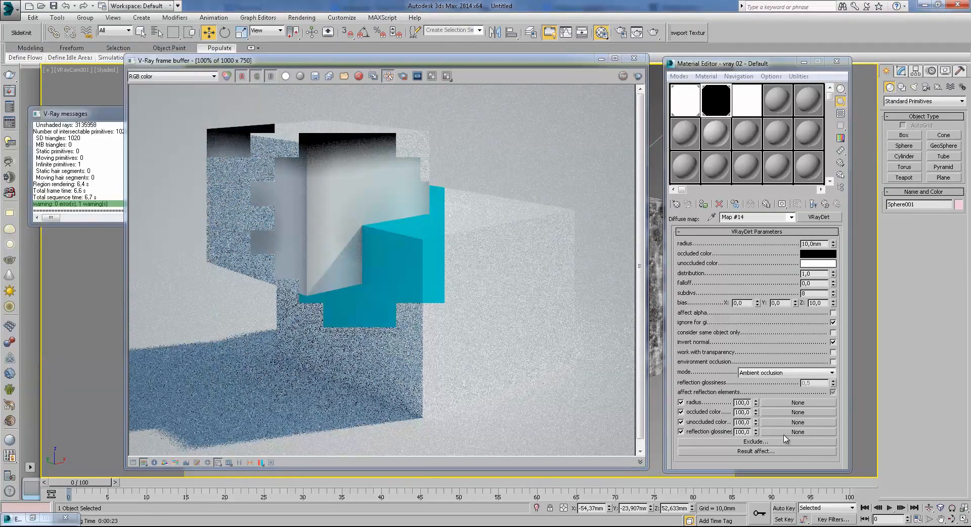
- Remove Box001 from the VRayDirt exclude list and render the boxes again
{"action": "left_click", "coordinate": [785, 433]}
{"action": "left_click", "coordinate": [805, 445]}
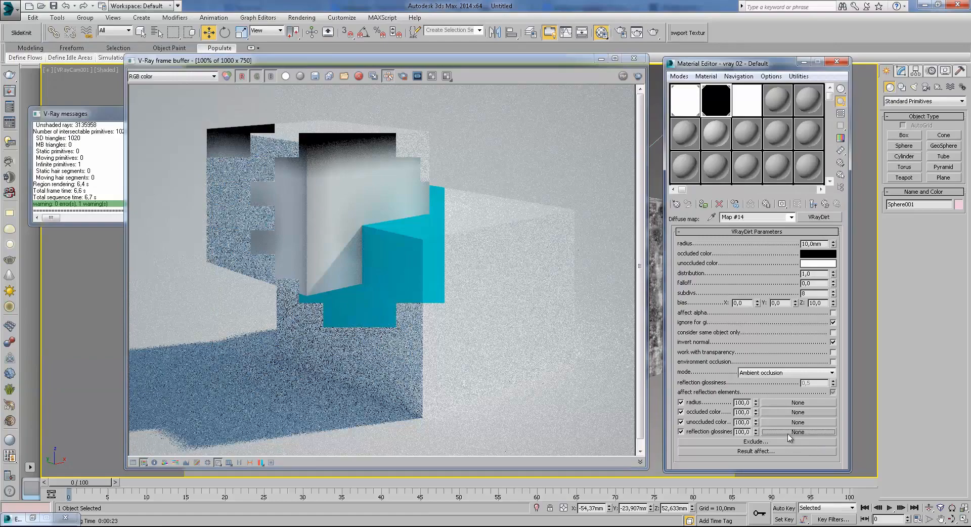
{"action": "left_click", "coordinate": [779, 442]}
{"action": "left_click", "coordinate": [509, 202]}
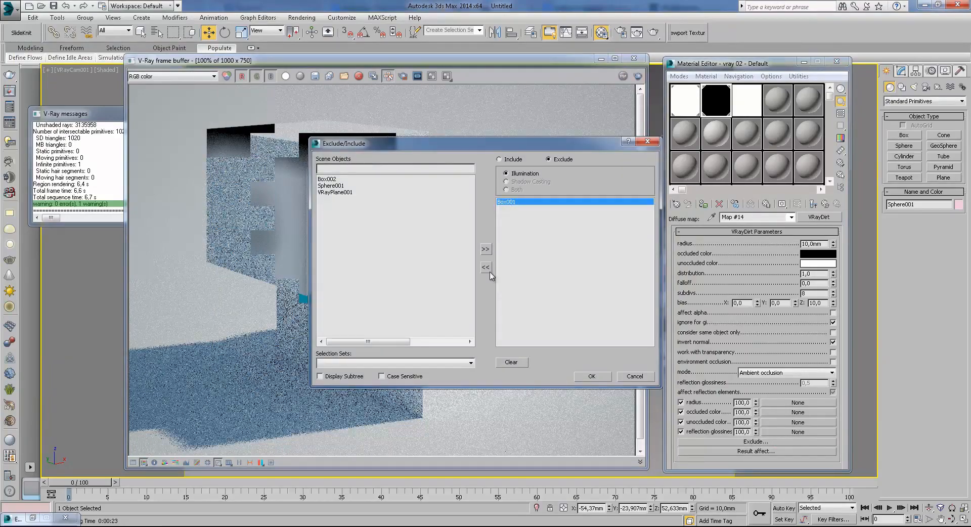
{"action": "left_click", "coordinate": [485, 268]}
{"action": "left_click", "coordinate": [591, 377]}
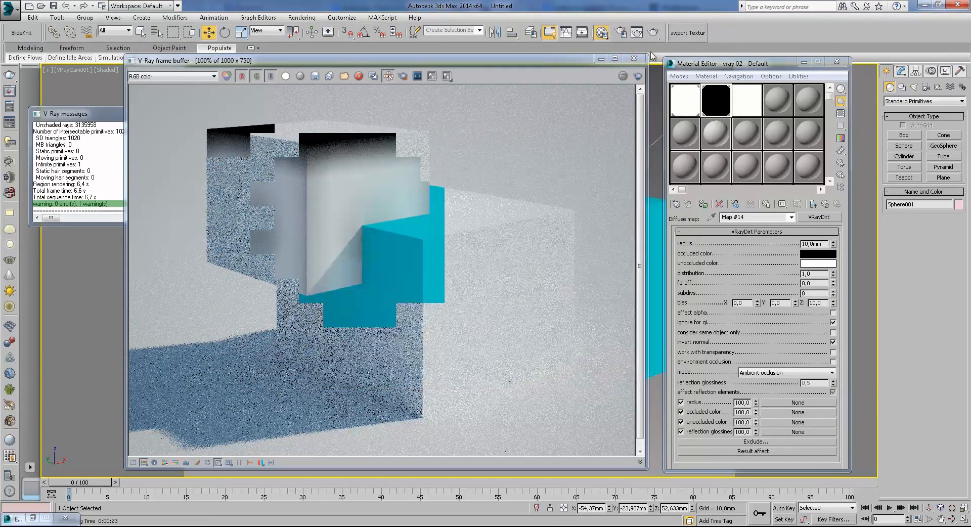
{"action": "left_click", "coordinate": [651, 33]}
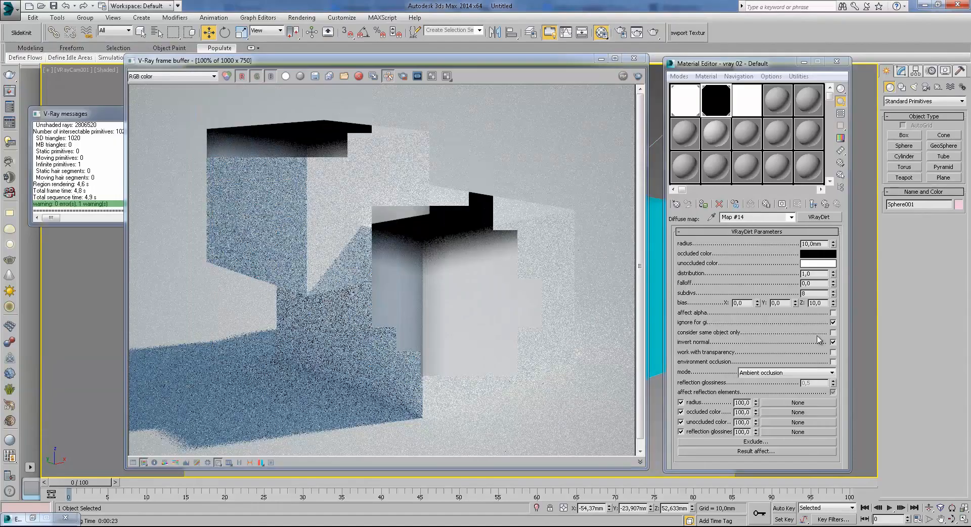
- Set the VRayDirt Z bias to 0, render the scene, and examine the shading around the hidden sphere and the box intersection
{"action": "double_click", "coordinate": [817, 303]}
{"action": "type", "text": "0"}
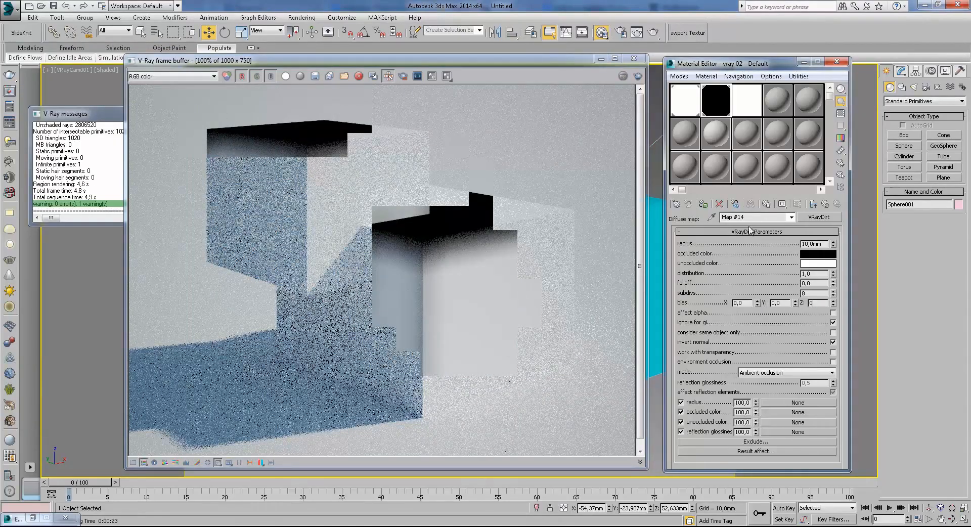
{"action": "left_click", "coordinate": [653, 33]}
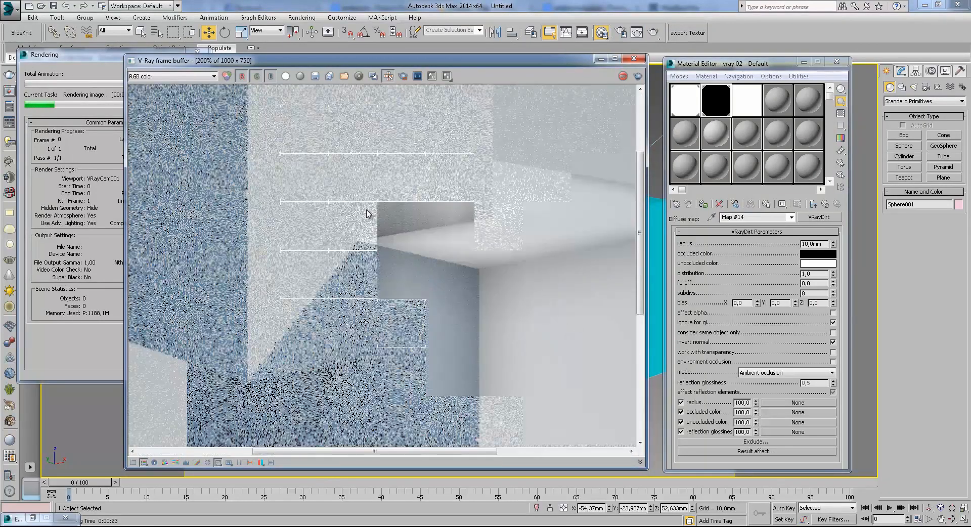
{"action": "scroll", "coordinate": [353, 212], "scroll_direction": "up", "scroll_amount": 1}
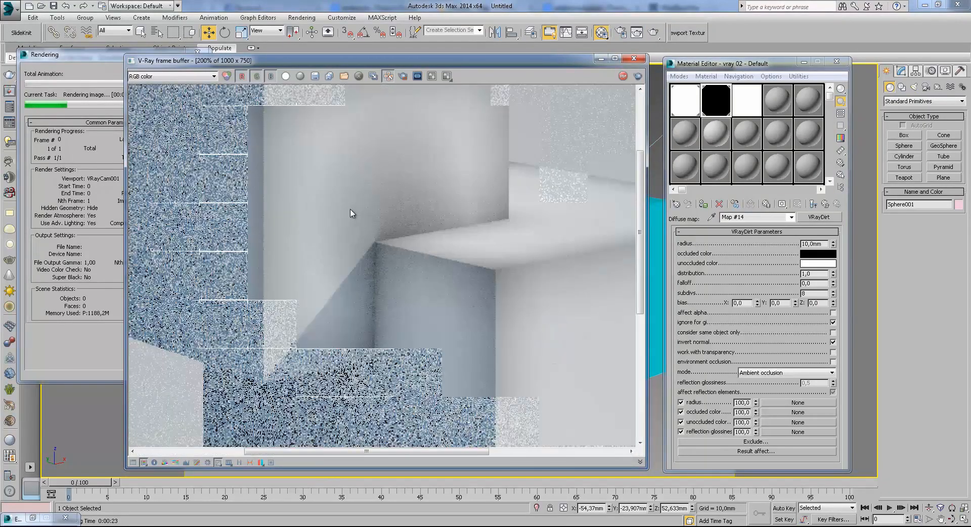
{"action": "middle_click_drag", "start_coordinate": [353, 212], "coordinate": [585, 267]}
{"action": "scroll", "coordinate": [282, 202], "scroll_direction": "down", "scroll_amount": 1}
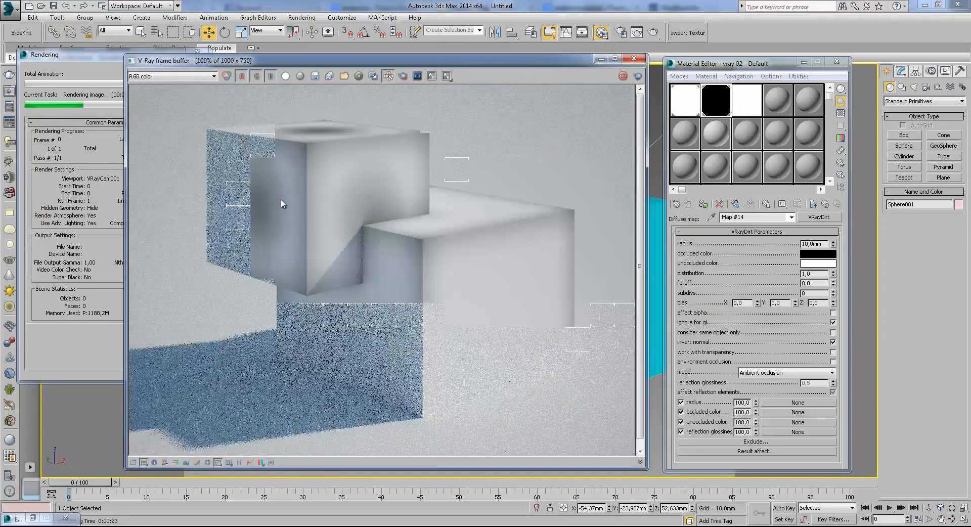
{"action": "scroll", "coordinate": [263, 211], "scroll_direction": "up", "scroll_amount": 1}
{"action": "middle_click_drag", "start_coordinate": [260, 173], "coordinate": [280, 191]}
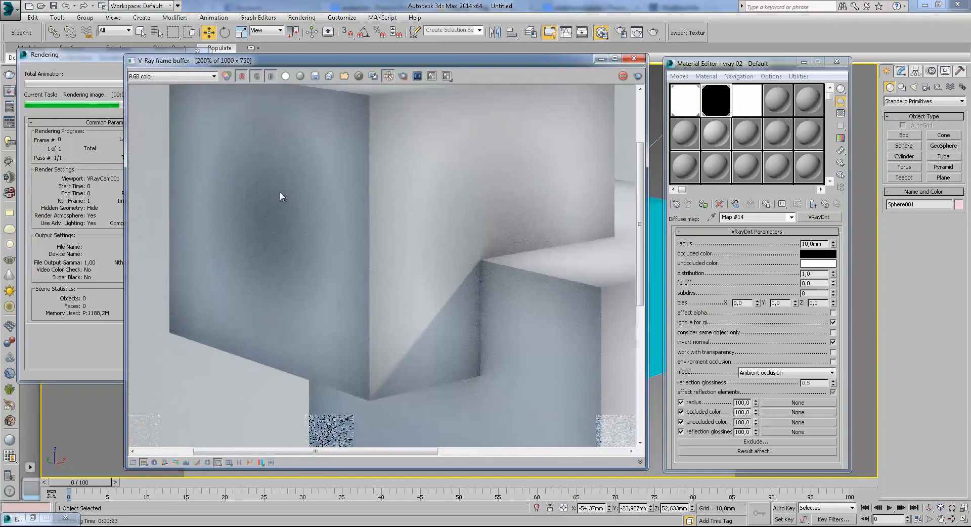
{"action": "scroll", "coordinate": [279, 195], "scroll_direction": "down", "scroll_amount": 1}
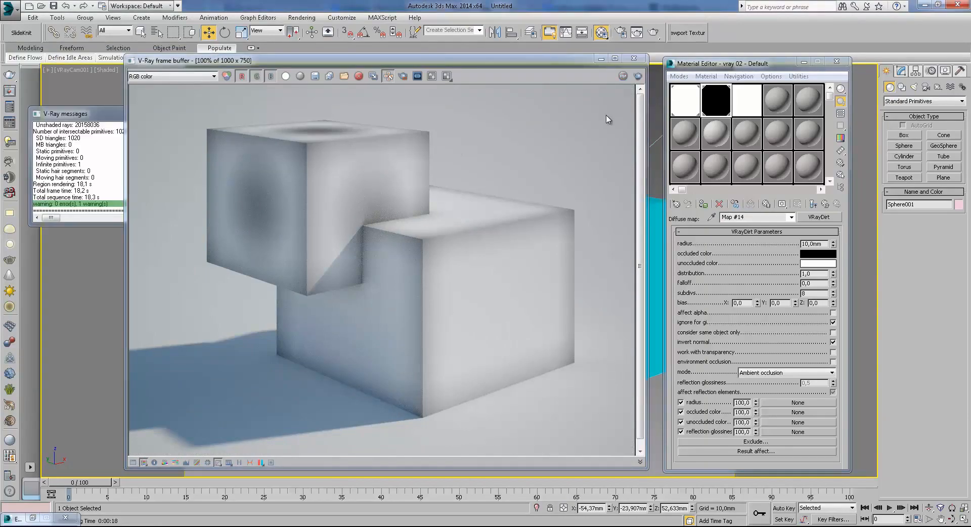
- Place a "MAX Text" text spline in Arial at size 100 mm in the wireframe Left view, across the sphere and boxes
{"action": "left_click", "coordinate": [601, 59]}
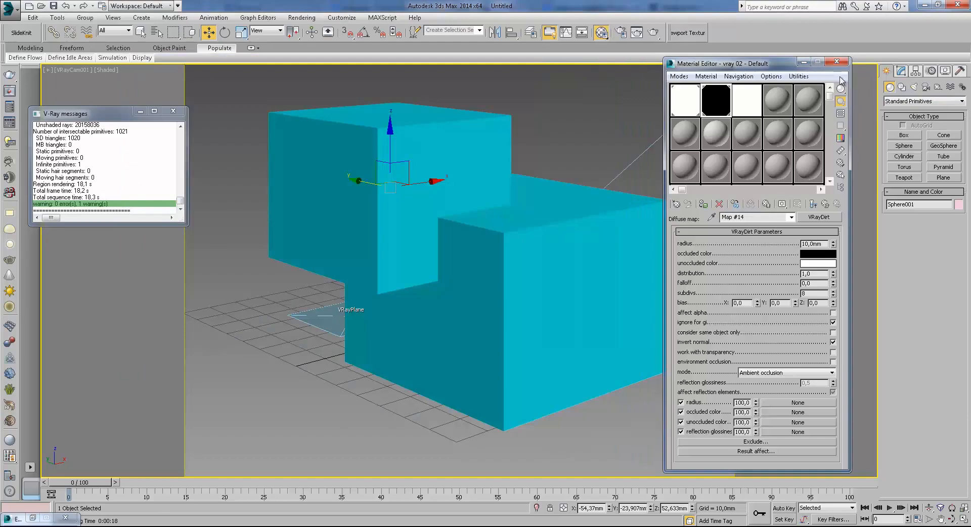
{"action": "left_click", "coordinate": [804, 64]}
{"action": "key", "text": "f"}
{"action": "key", "text": "F3"}
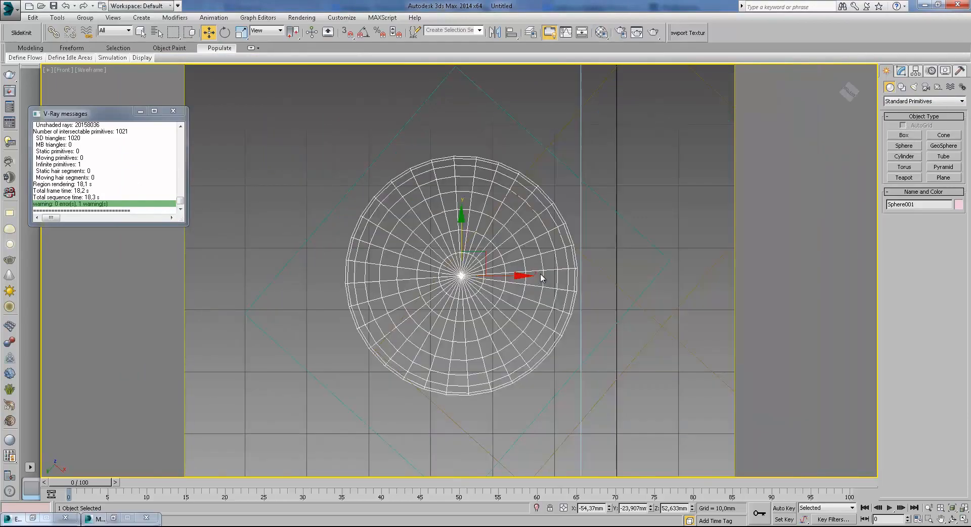
{"action": "scroll", "coordinate": [610, 270], "scroll_direction": "down", "scroll_amount": 3}
{"action": "key", "text": "l"}
{"action": "key", "text": "z"}
{"action": "scroll", "coordinate": [591, 261], "scroll_direction": "down", "scroll_amount": 8}
{"action": "middle_click_drag", "start_coordinate": [669, 278], "coordinate": [673, 253]}
{"action": "scroll", "coordinate": [673, 254], "scroll_direction": "up", "scroll_amount": 2}
{"action": "left_click", "coordinate": [914, 87]}
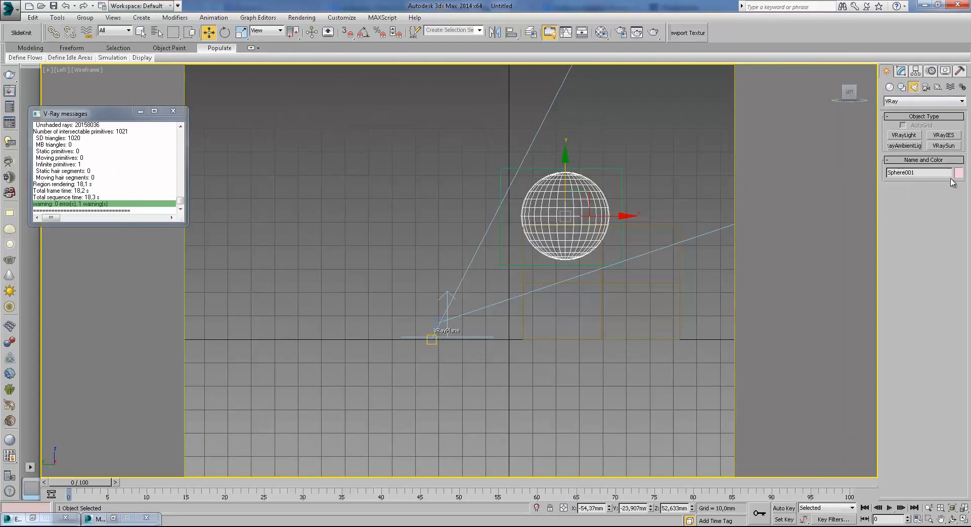
{"action": "left_click", "coordinate": [902, 87]}
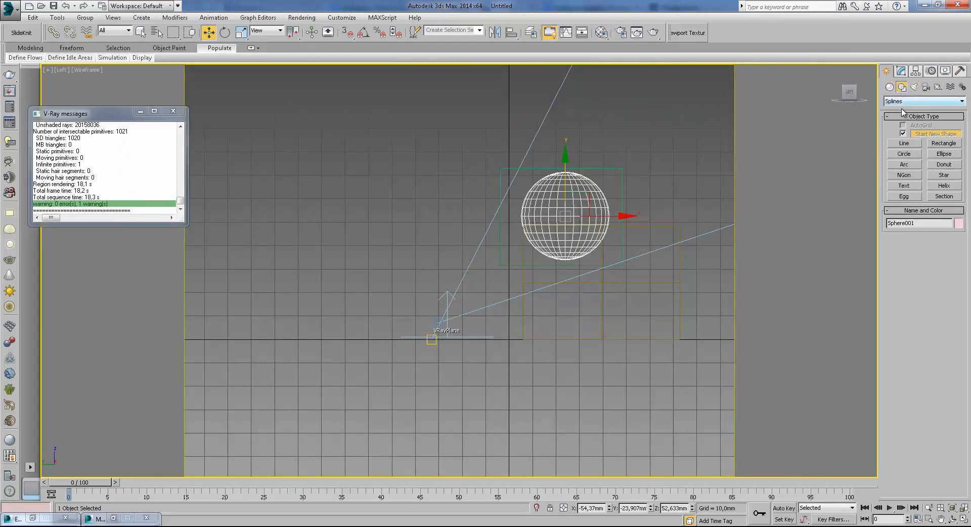
{"action": "left_click", "coordinate": [904, 185]}
{"action": "middle_click_drag", "start_coordinate": [747, 288], "coordinate": [653, 278]}
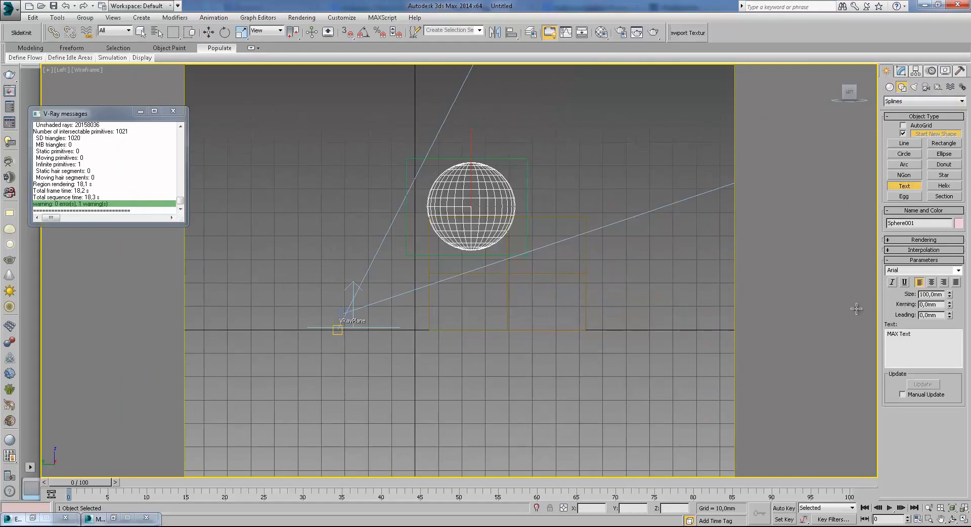
{"action": "left_click", "coordinate": [632, 251]}
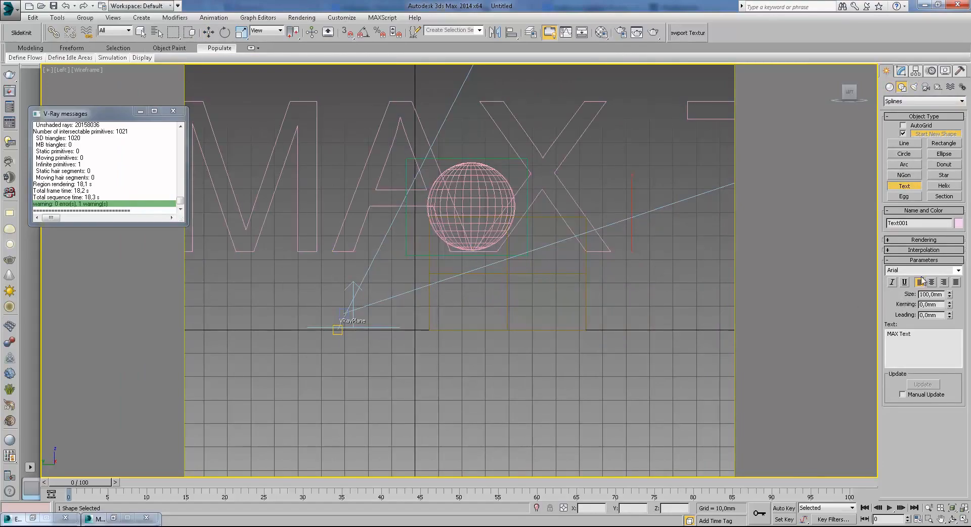
- Reduce the text size to 15 mm and move the text over the lower box in the Left view
{"action": "left_click_drag", "start_coordinate": [947, 298], "coordinate": [957, 335]}
{"action": "left_click", "coordinate": [210, 35]}
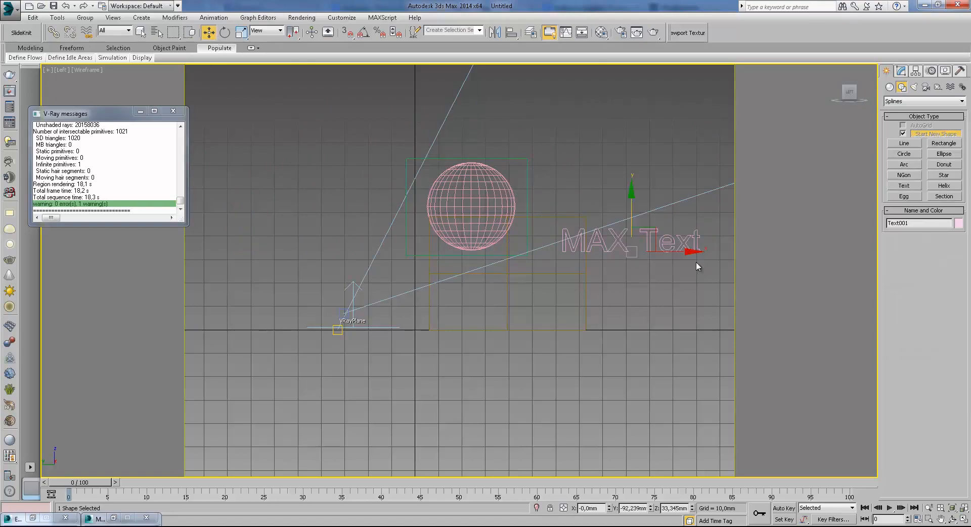
{"action": "left_click_drag", "start_coordinate": [655, 231], "coordinate": [566, 248]}
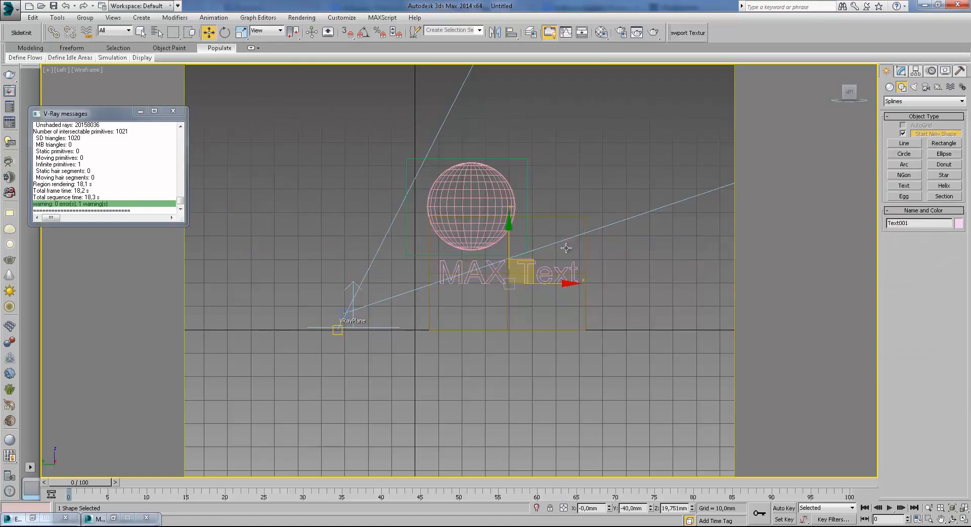
- Apply an Extrude modifier to the text and set its amount to 3 mm
{"action": "left_click", "coordinate": [904, 71]}
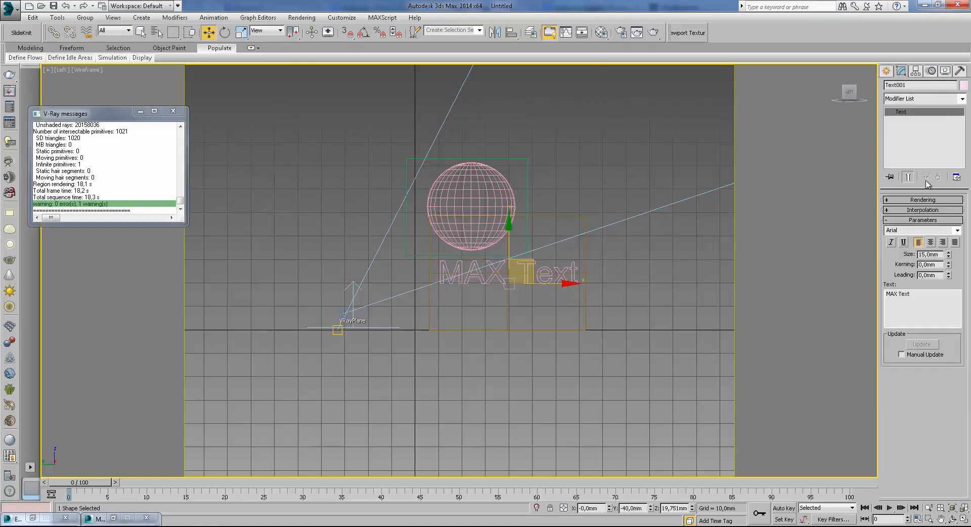
{"action": "left_click", "coordinate": [915, 100]}
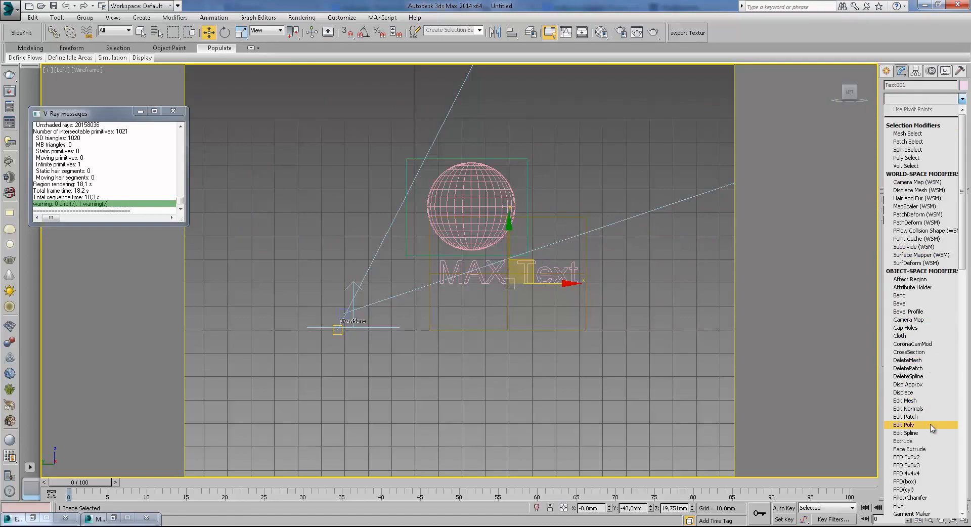
{"action": "left_click", "coordinate": [924, 441]}
{"action": "key", "text": "t"}
{"action": "key", "text": "z"}
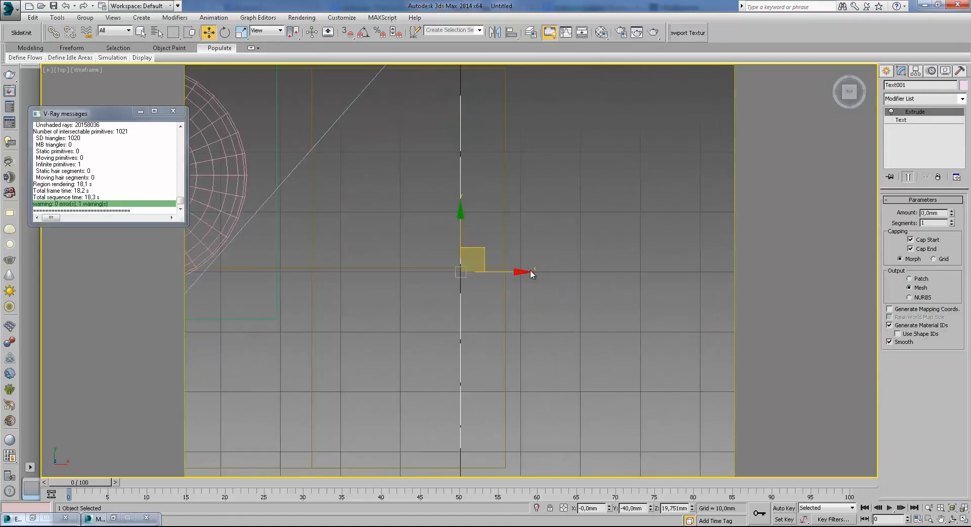
{"action": "scroll", "coordinate": [536, 271], "scroll_direction": "down", "scroll_amount": 3}
{"action": "left_click_drag", "start_coordinate": [950, 206], "coordinate": [951, 205]}
- Rotate the extruded text parallel to the lower box's front face and move it just inside, to about X -25.3, Y -69.8 mm
{"action": "left_click", "coordinate": [225, 33]}
{"action": "left_click_drag", "start_coordinate": [537, 231], "coordinate": [607, 289]}
{"action": "key", "text": "w"}
{"action": "left_click_drag", "start_coordinate": [527, 257], "coordinate": [473, 321]}
{"action": "left_click", "coordinate": [637, 294]}
{"action": "key", "text": "c"}
{"action": "key", "text": "F3"}
{"action": "key", "text": "F3"}
{"action": "left_click", "coordinate": [636, 208]}
{"action": "left_click", "coordinate": [640, 286]}
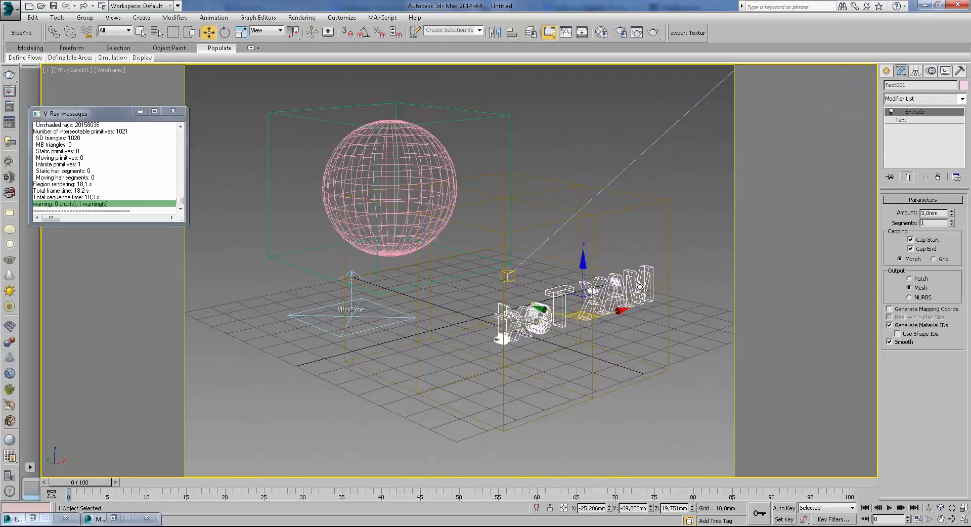
- Mirror the text about the X axis without cloning and test-render the camera view
{"action": "left_click", "coordinate": [495, 34]}
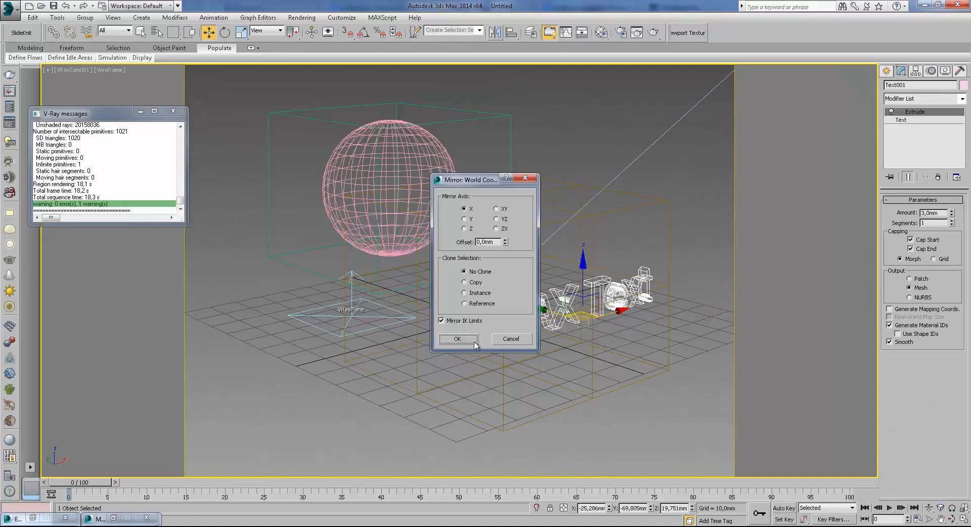
{"action": "left_click", "coordinate": [457, 339]}
{"action": "left_click", "coordinate": [654, 32]}
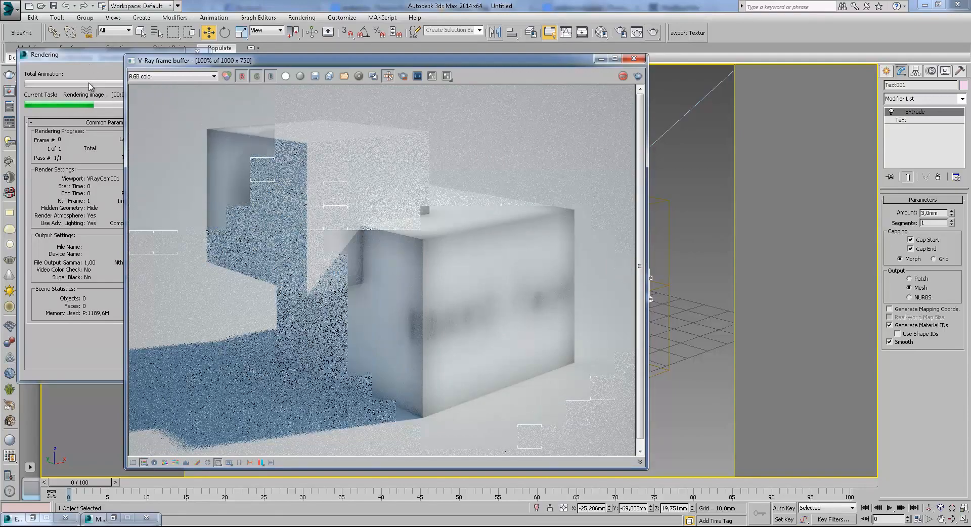
{"action": "left_click", "coordinate": [634, 59]}
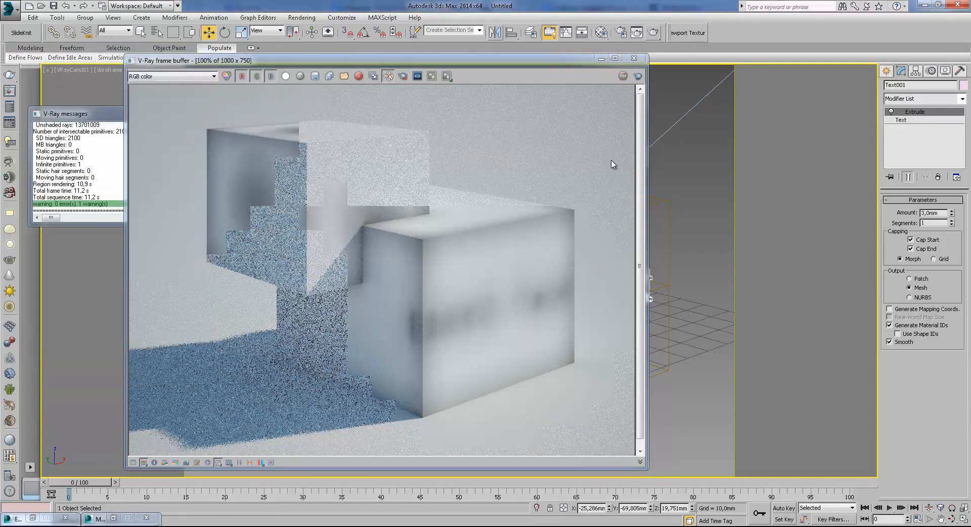
- Move the text about 2.5 mm closer to the lower box's front face in the Top view
{"action": "key", "text": "t"}
{"action": "key", "text": "z"}
{"action": "scroll", "coordinate": [493, 258], "scroll_direction": "down", "scroll_amount": 3}
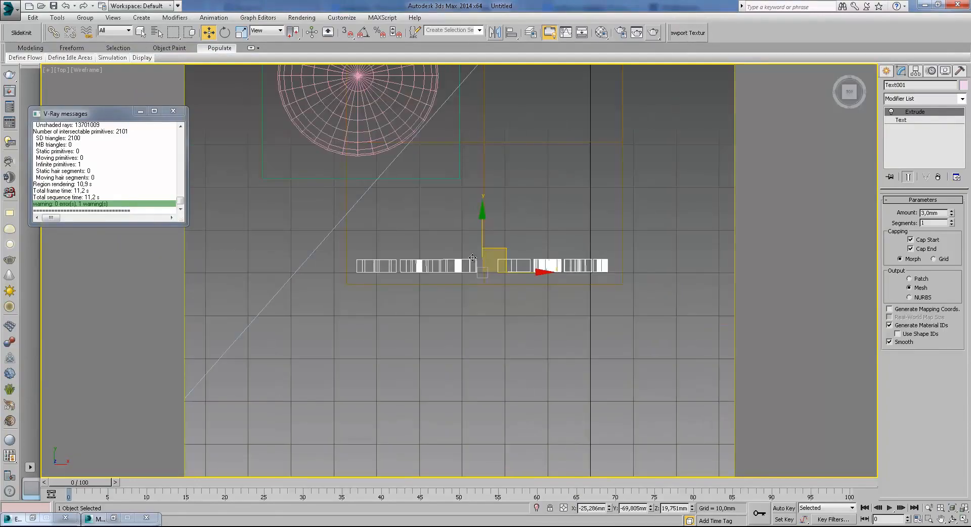
{"action": "scroll", "coordinate": [475, 248], "scroll_direction": "up", "scroll_amount": 1}
{"action": "left_click_drag", "start_coordinate": [486, 239], "coordinate": [488, 254]}
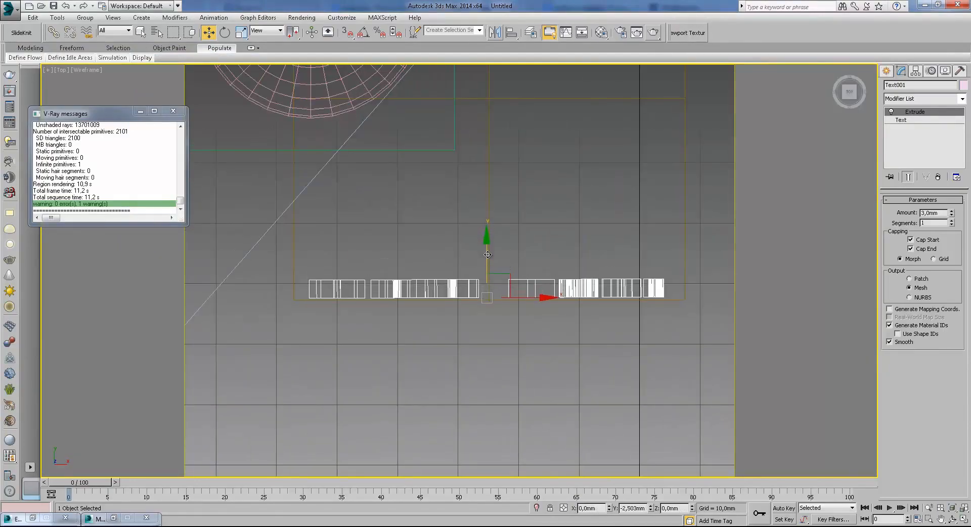
- Set the VRayDirt radius to 3 mm, render the camera view, and examine the dirt around the hidden text
{"action": "left_click", "coordinate": [601, 33]}
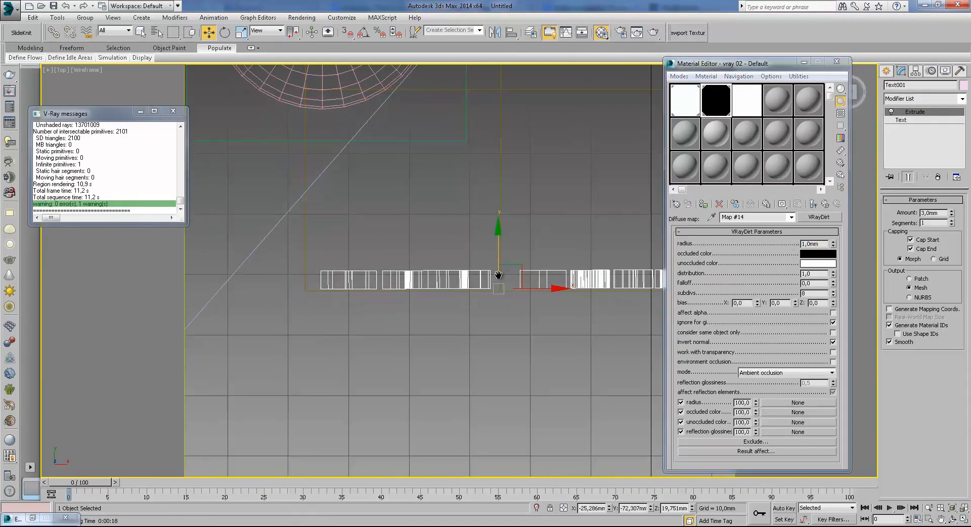
{"action": "scroll", "coordinate": [495, 324], "scroll_direction": "up", "scroll_amount": 5}
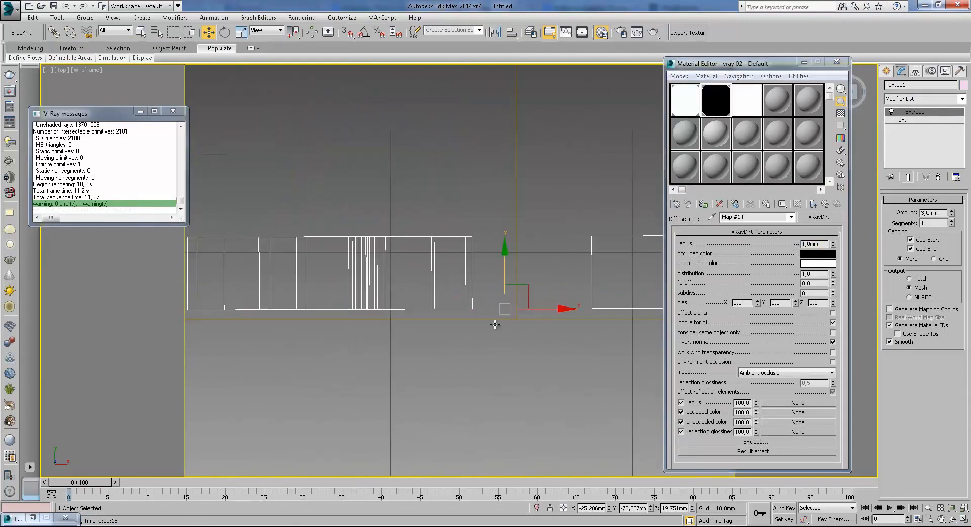
{"action": "double_click", "coordinate": [822, 245]}
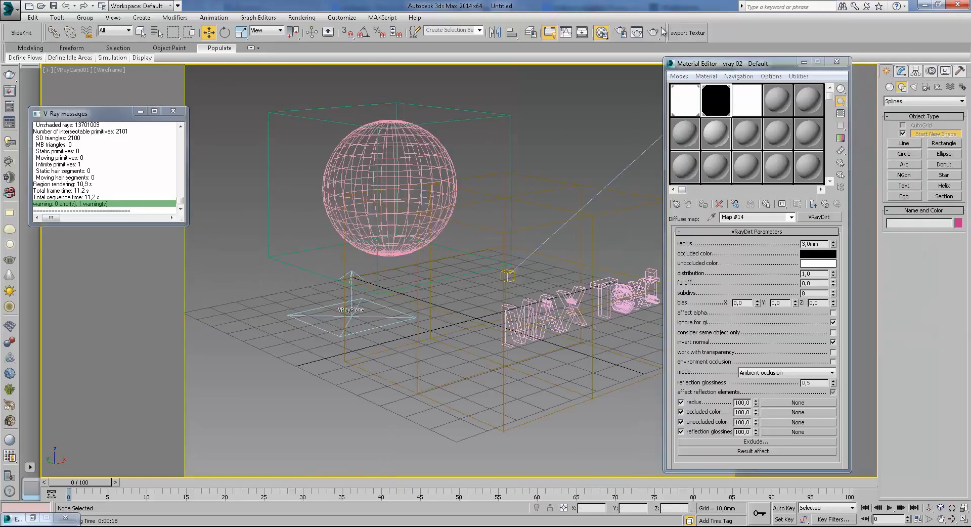
{"action": "left_click", "coordinate": [654, 33]}
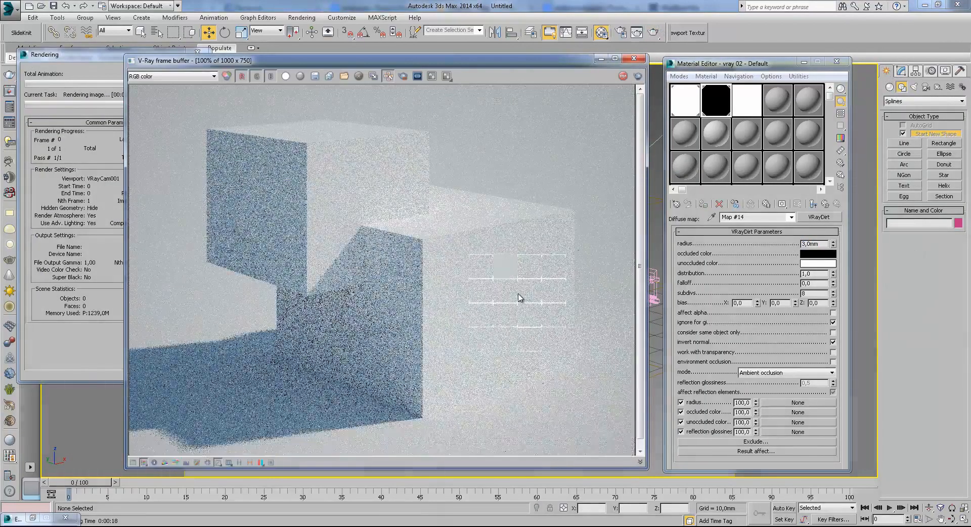
{"action": "scroll", "coordinate": [517, 305], "scroll_direction": "down", "scroll_amount": 1}
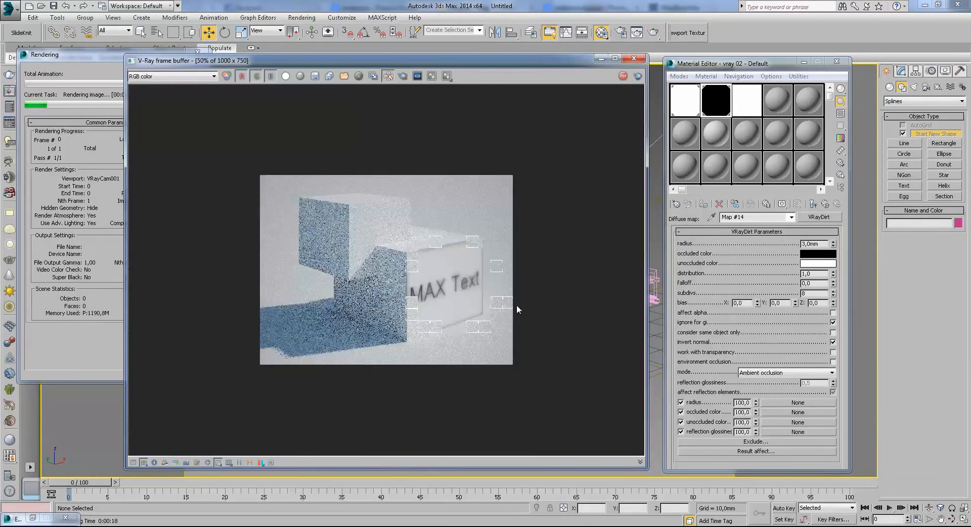
{"action": "scroll", "coordinate": [516, 305], "scroll_direction": "up", "scroll_amount": 2}
{"action": "middle_click_drag", "start_coordinate": [496, 338], "coordinate": [392, 296]}
{"action": "scroll", "coordinate": [392, 295], "scroll_direction": "down", "scroll_amount": 1}
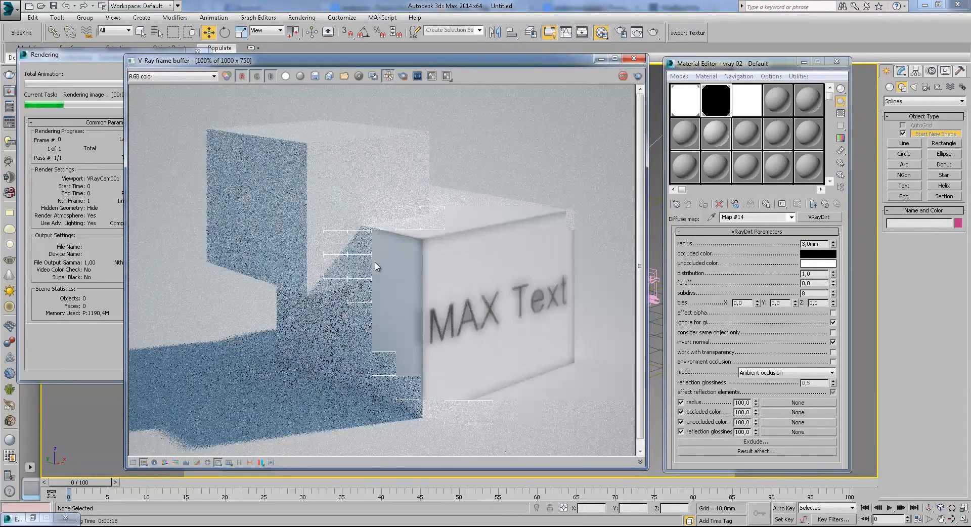
{"action": "scroll", "coordinate": [418, 284], "scroll_direction": "up", "scroll_amount": 1}
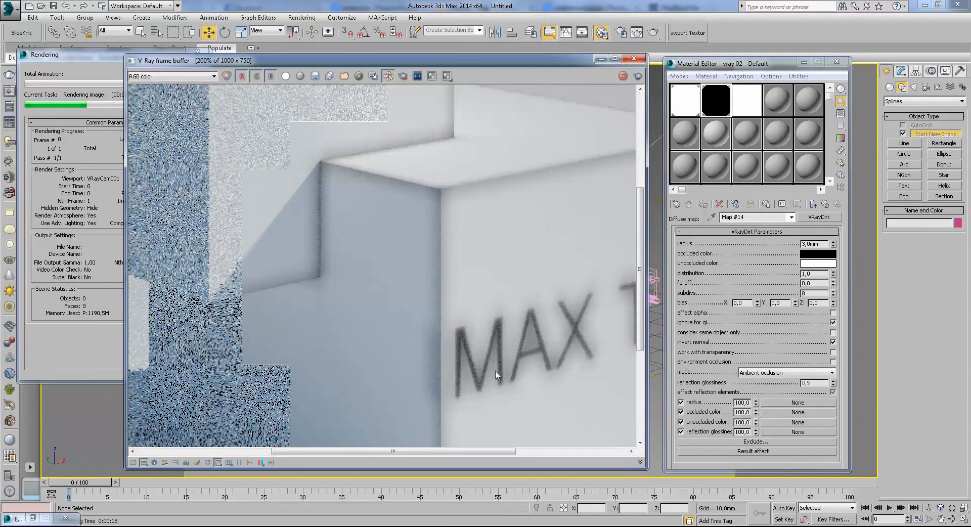
{"action": "scroll", "coordinate": [466, 340], "scroll_direction": "down", "scroll_amount": 2}
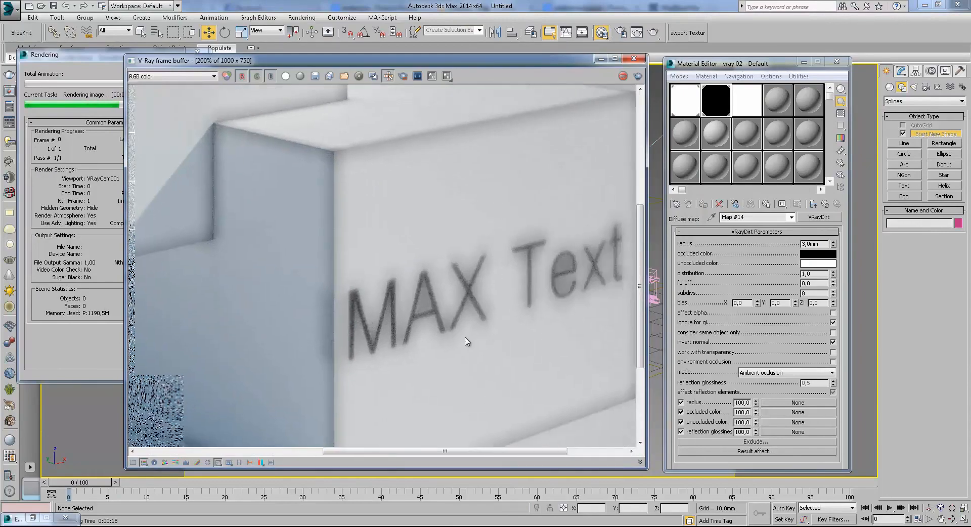
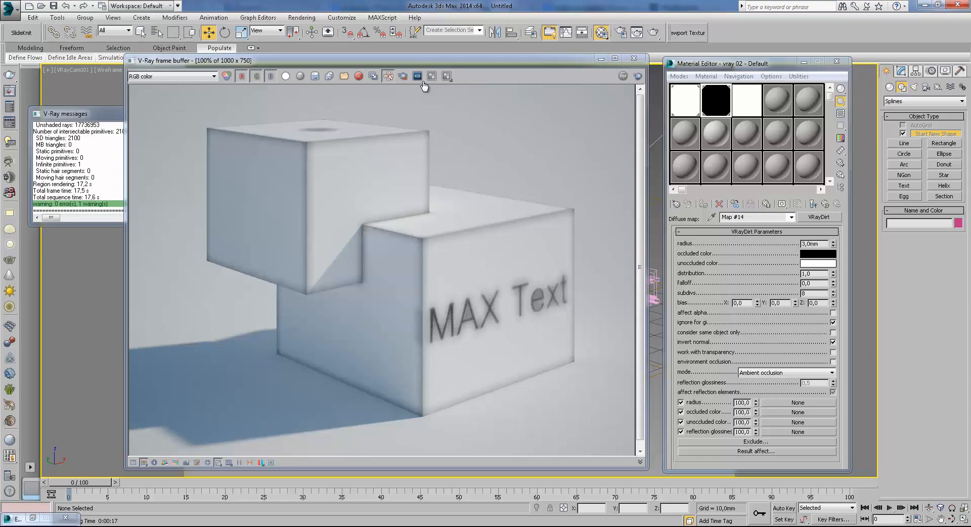
- Review the finished render, then close the V-Ray messages window and the frame buffer
{"action": "left_click_drag", "start_coordinate": [228, 61], "coordinate": [256, 66]}
{"action": "left_click", "coordinate": [106, 112]}
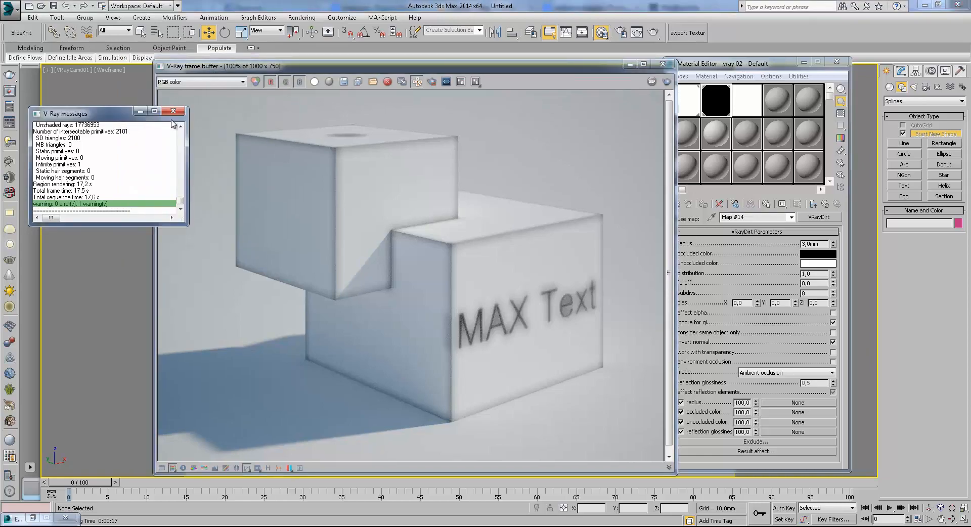
{"action": "left_click", "coordinate": [174, 111]}
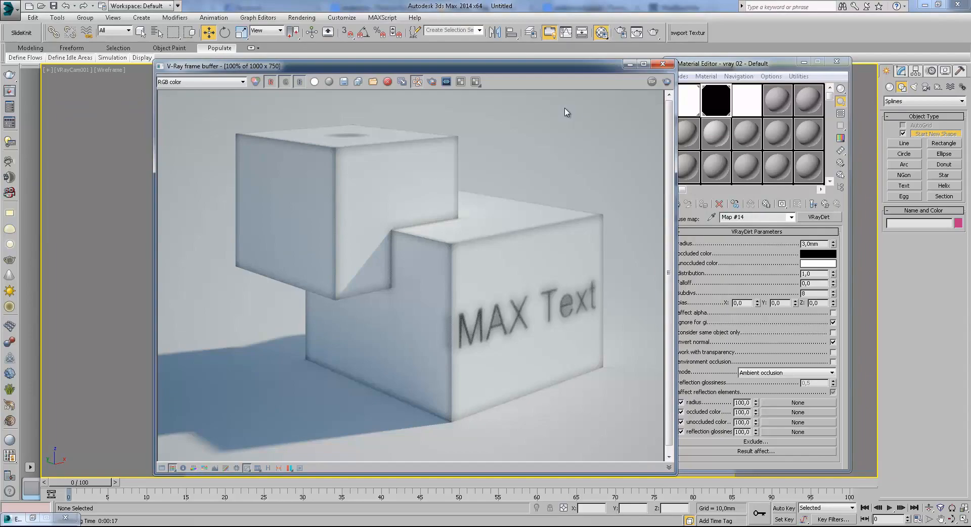
{"action": "mouse_move", "coordinate": [669, 116]}
{"action": "left_mouse_down"}
{"action": "mouse_move", "coordinate": [673, 147]}
{"action": "mouse_move", "coordinate": [668, 101]}
{"action": "mouse_move", "coordinate": [684, 225]}
{"action": "mouse_move", "coordinate": [670, 113]}
{"action": "left_mouse_up"}
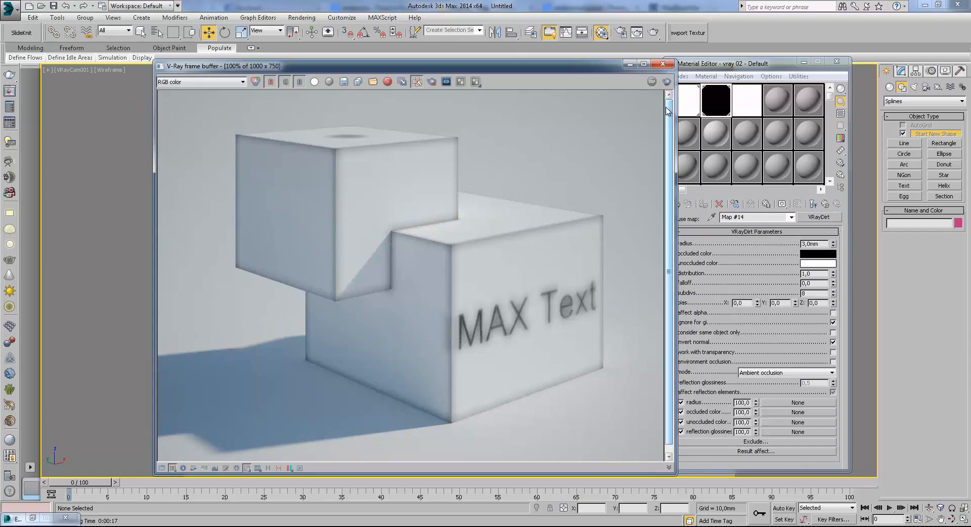
{"action": "left_click", "coordinate": [662, 64]}
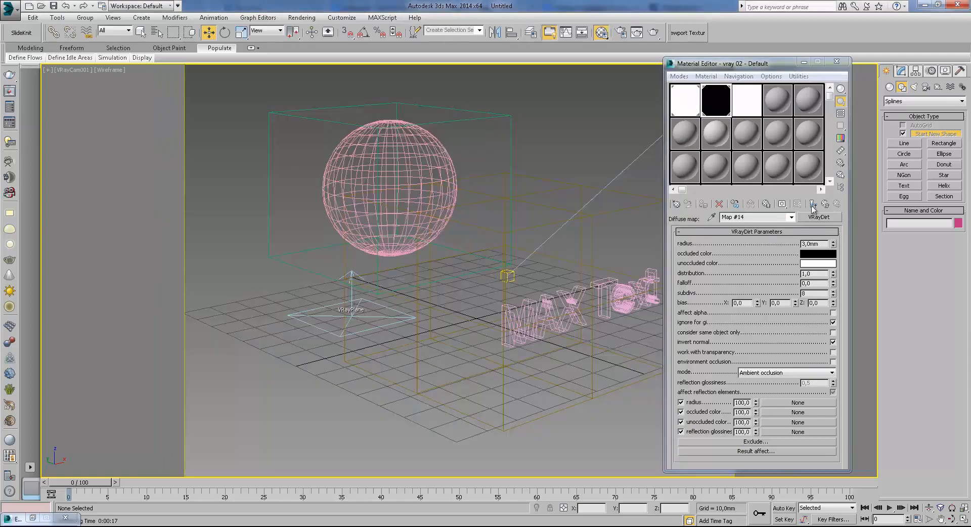
- Delete the extruded text and the sphere from the scene
{"action": "left_click", "coordinate": [569, 310]}
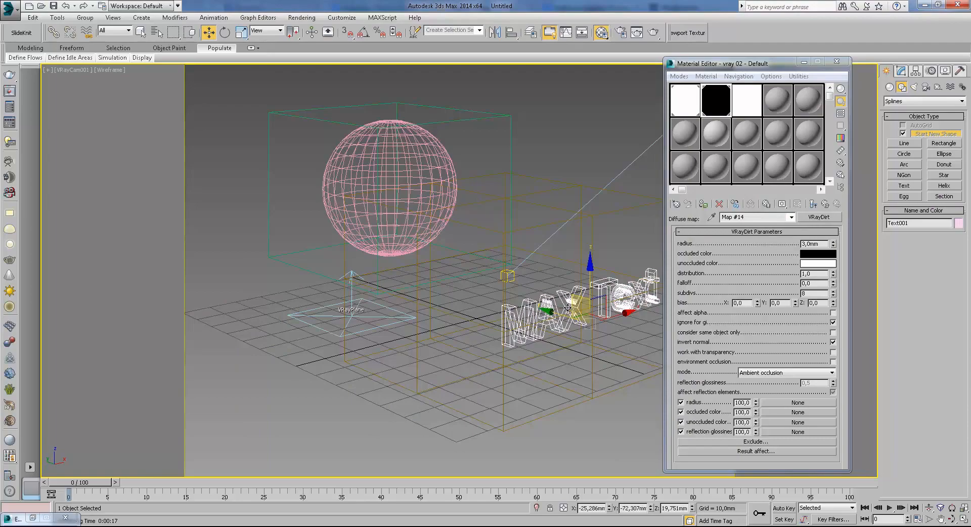
{"action": "key", "text": "Delete"}
{"action": "left_click", "coordinate": [435, 226]}
{"action": "key", "text": "Delete"}
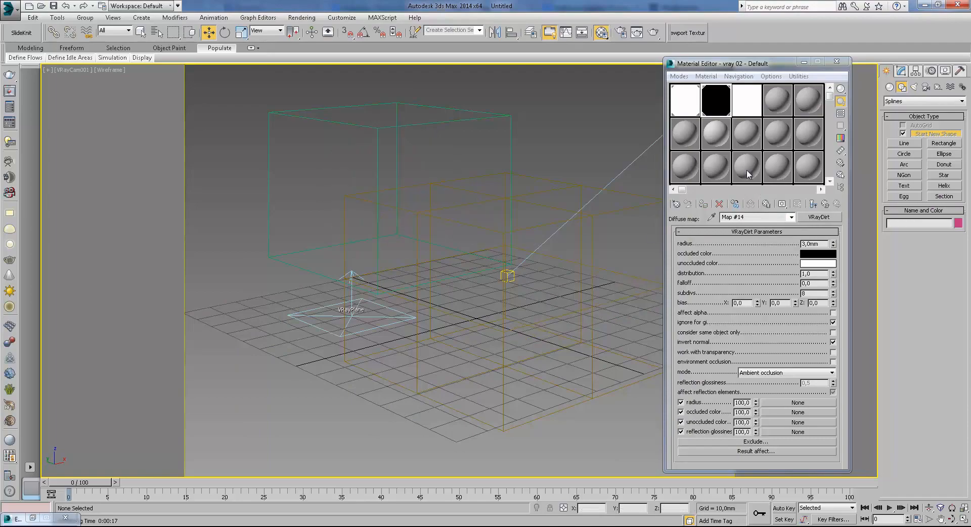
- Replace the VRayDirt map in the vray 02 material's diffuse slot with a VRayEdgesTex map
{"action": "left_click", "coordinate": [813, 204]}
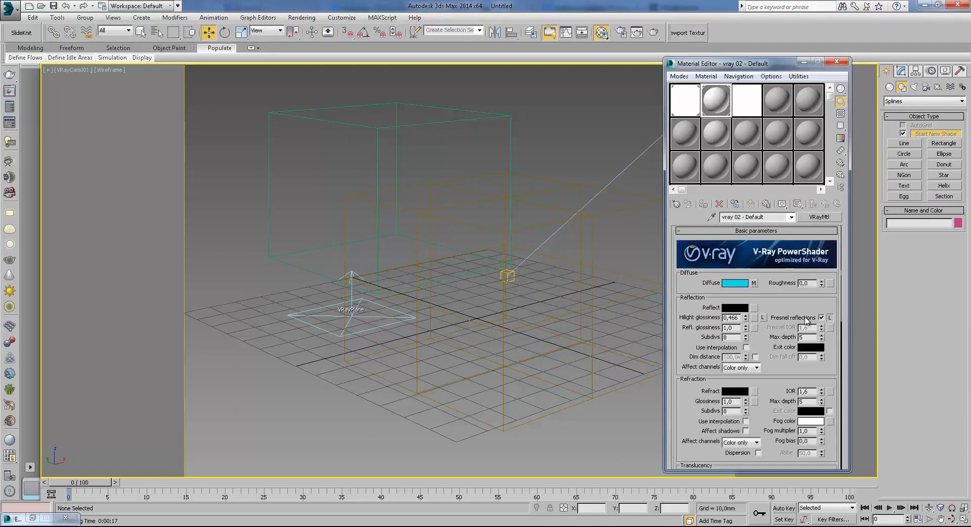
{"action": "right_click", "coordinate": [755, 286]}
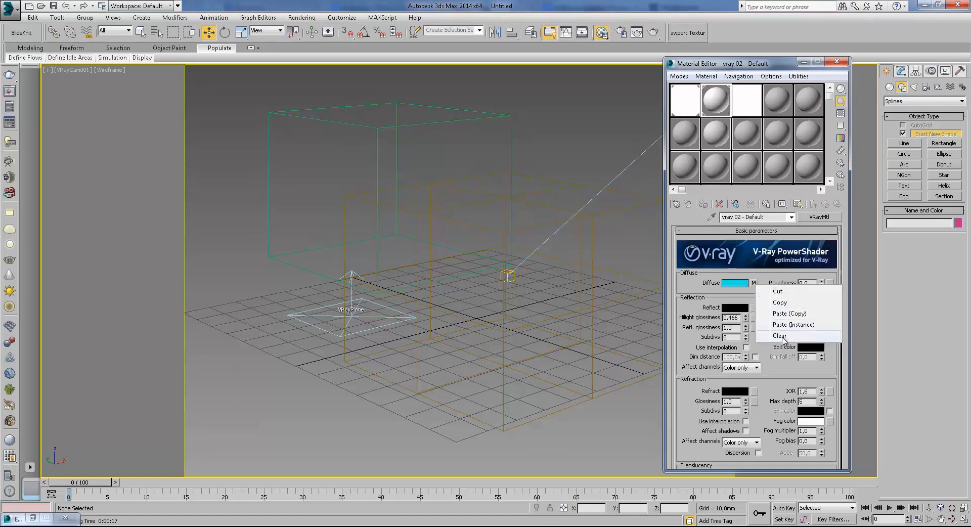
{"action": "left_click", "coordinate": [782, 341]}
{"action": "left_click", "coordinate": [754, 285]}
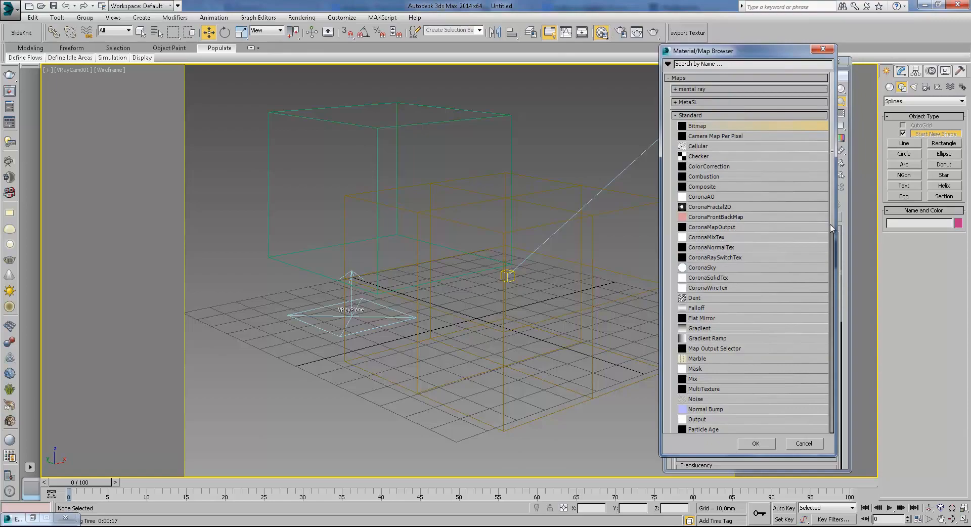
{"action": "scroll", "coordinate": [739, 251], "scroll_direction": "down", "scroll_amount": 15}
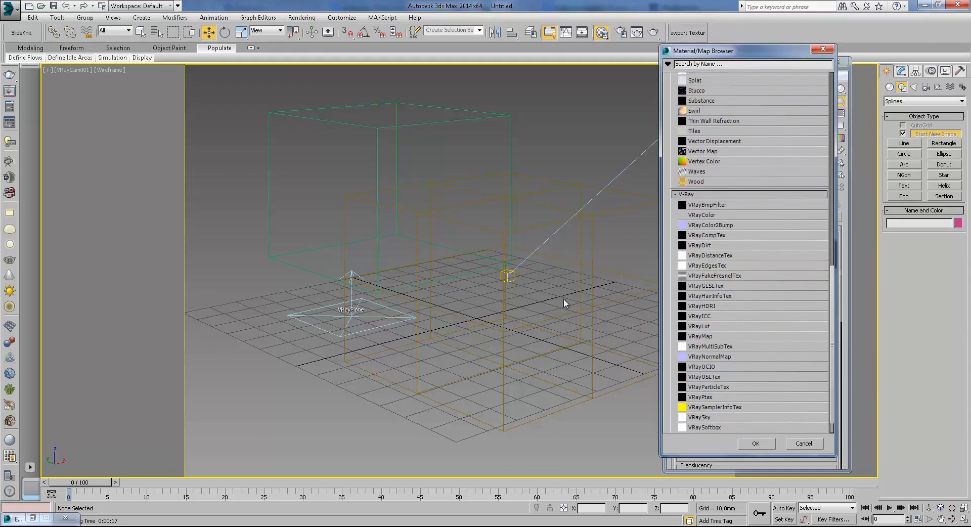
{"action": "double_click", "coordinate": [702, 266]}
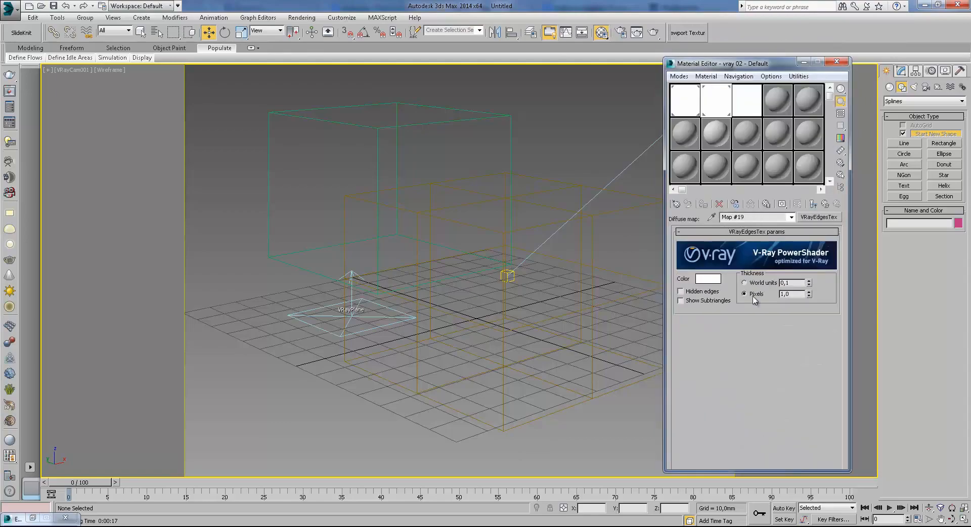
- Set the VRayEdgesTex color to light pink and render the boxes with their edges drawn
{"action": "left_click", "coordinate": [713, 282]}
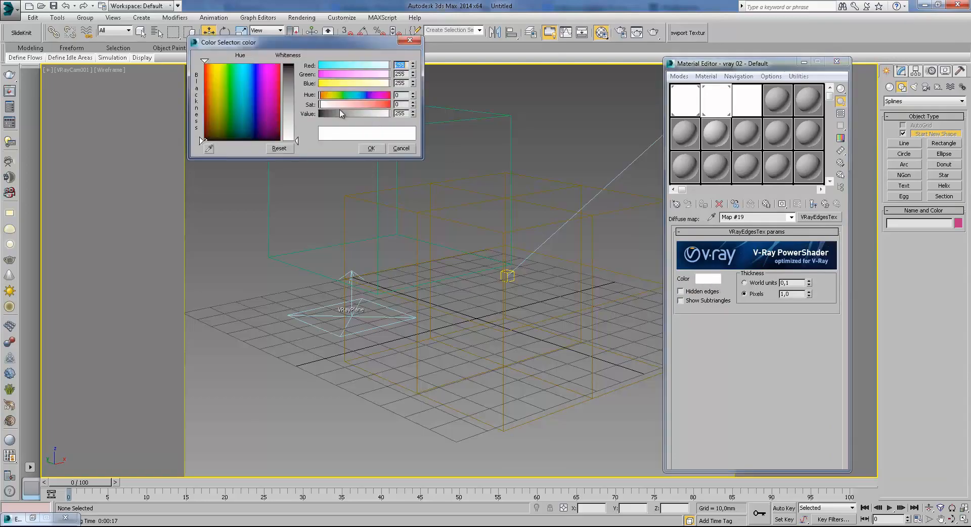
{"action": "left_click_drag", "start_coordinate": [339, 76], "coordinate": [342, 76]}
{"action": "left_click", "coordinate": [370, 149]}
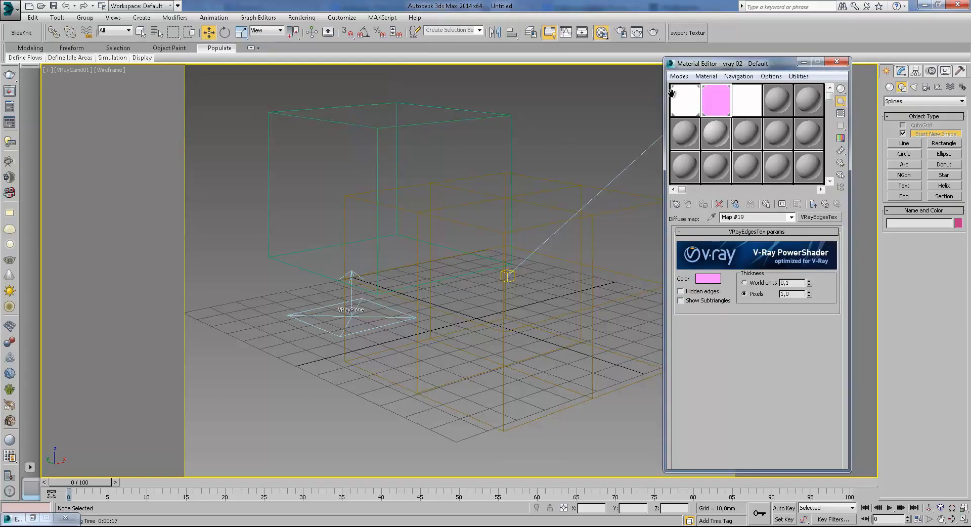
{"action": "left_click", "coordinate": [654, 34]}
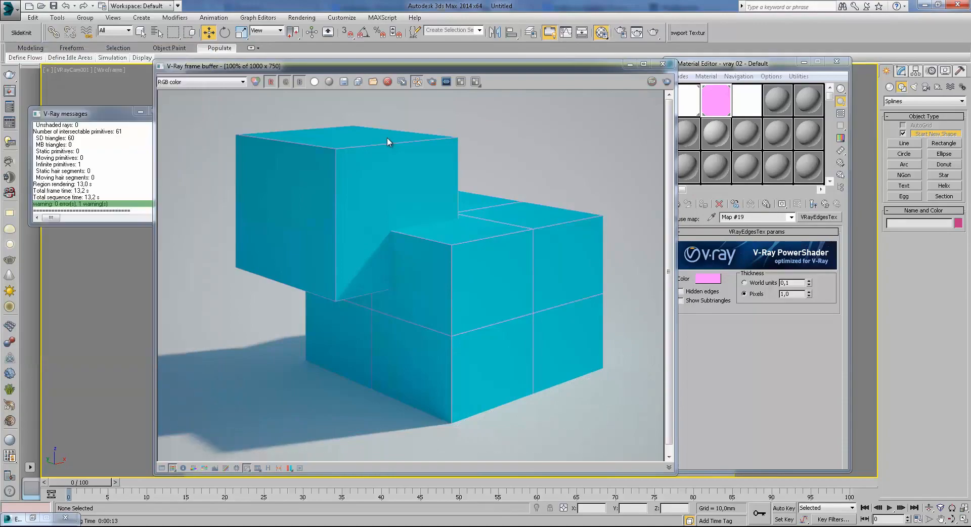
{"action": "left_click", "coordinate": [662, 64]}
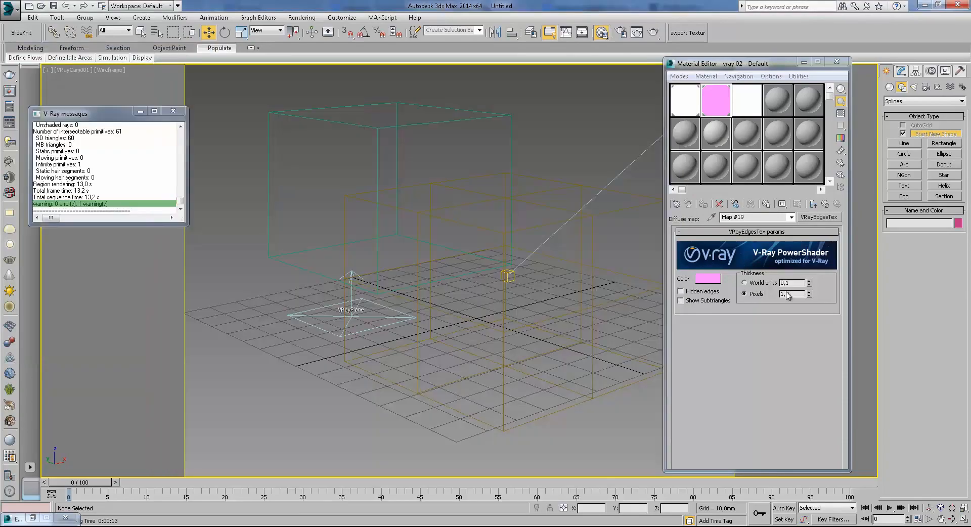
- Enable hidden edges in the VRayEdgesTex map, render the boxes to inspect their triangulated edges, and close the frame buffer
{"action": "left_click", "coordinate": [681, 291]}
{"action": "left_click", "coordinate": [653, 32]}
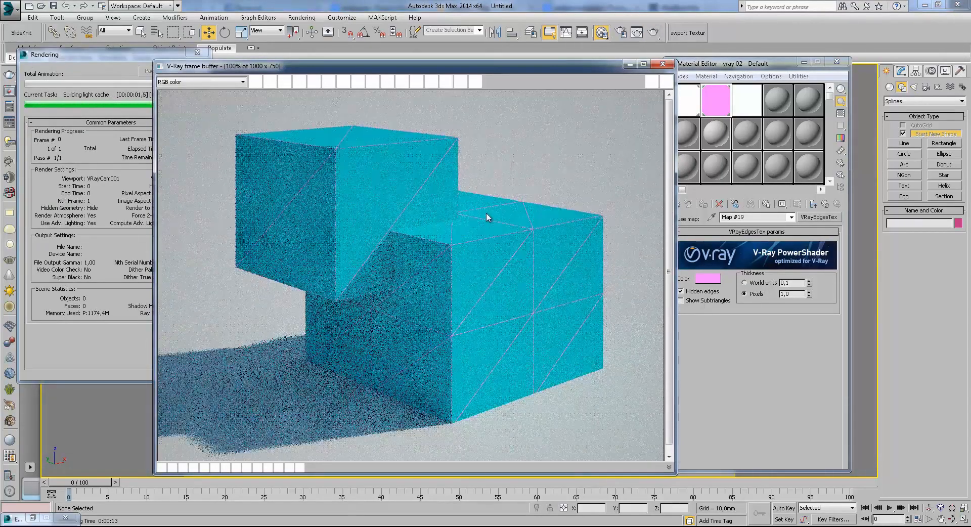
{"action": "scroll", "coordinate": [528, 242], "scroll_direction": "up", "scroll_amount": 1}
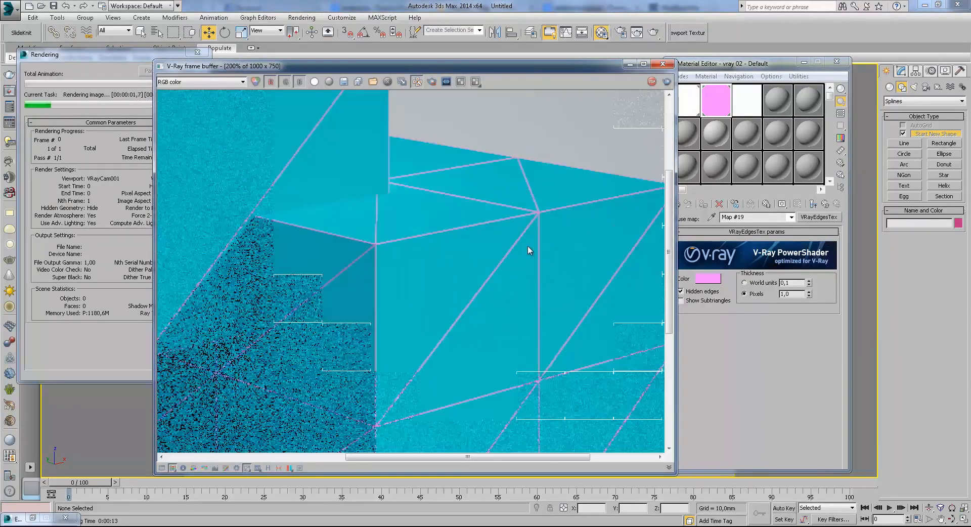
{"action": "scroll", "coordinate": [528, 242], "scroll_direction": "down", "scroll_amount": 1}
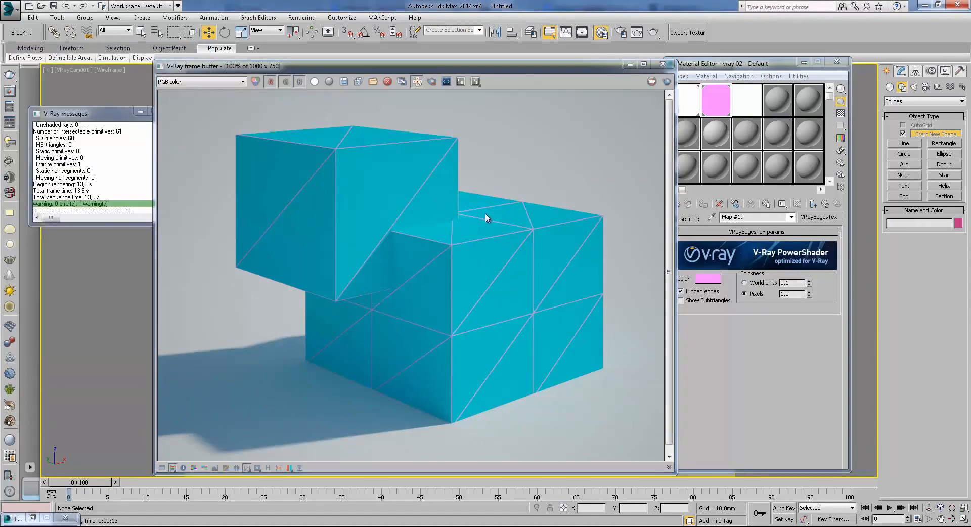
{"action": "left_click", "coordinate": [663, 63]}
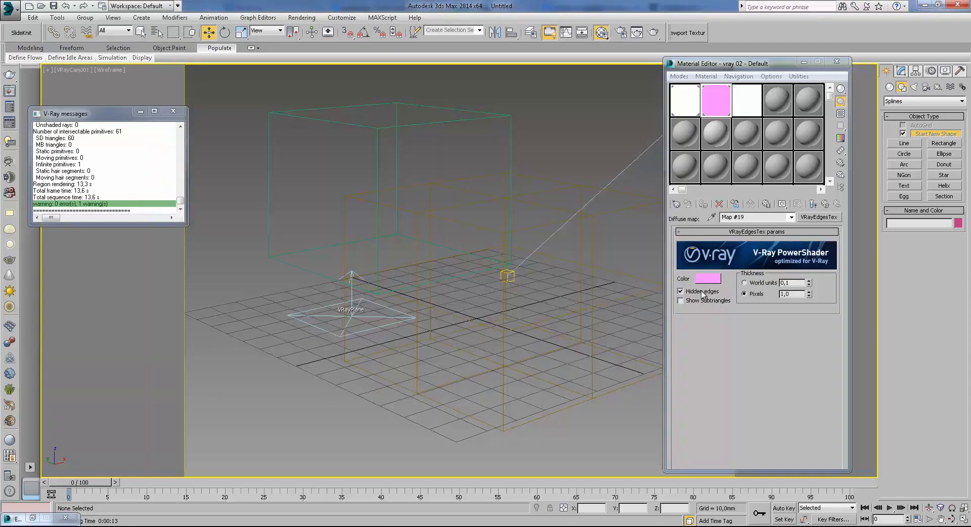
- Set the edge thickness to 0,84 in world units, start a test render to compare the lines, and cancel it
{"action": "left_click", "coordinate": [744, 284]}
{"action": "left_click_drag", "start_coordinate": [810, 280], "coordinate": [812, 274]}
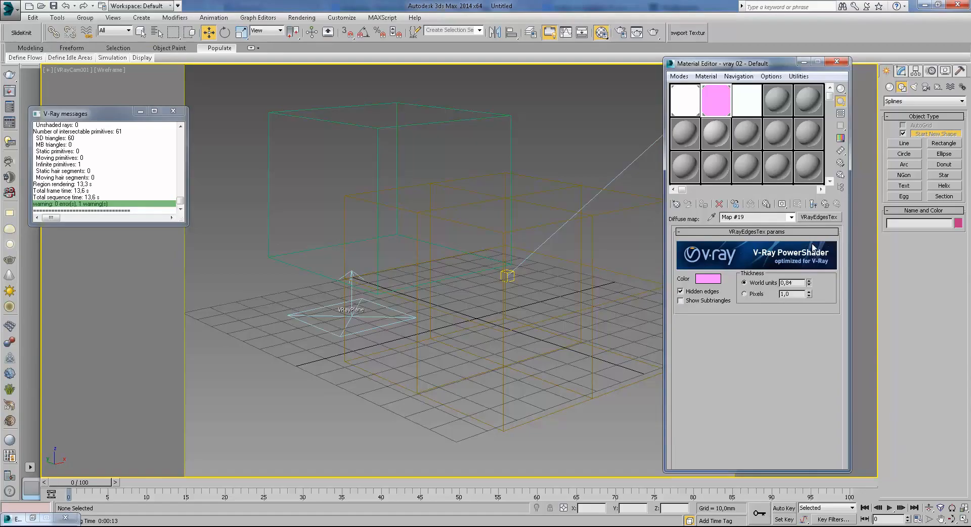
{"action": "left_click", "coordinate": [657, 32]}
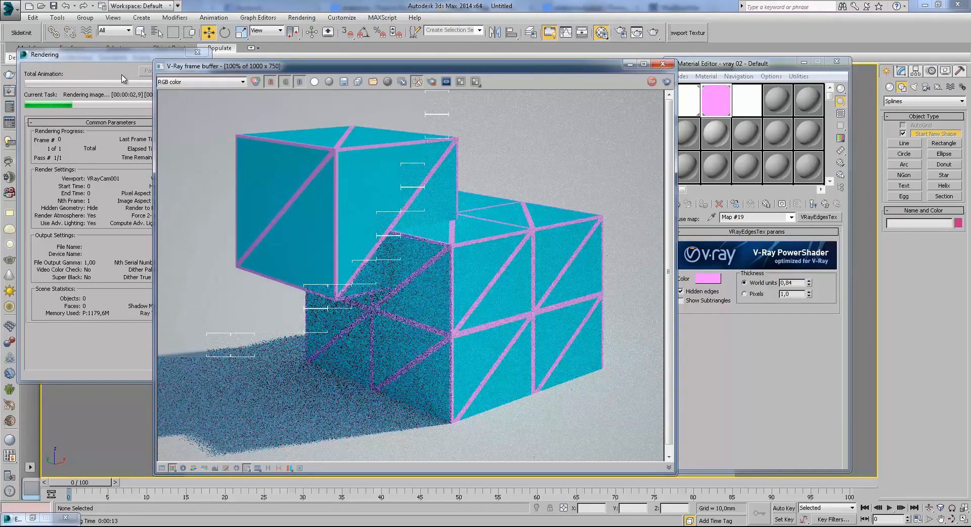
{"action": "left_click", "coordinate": [122, 79]}
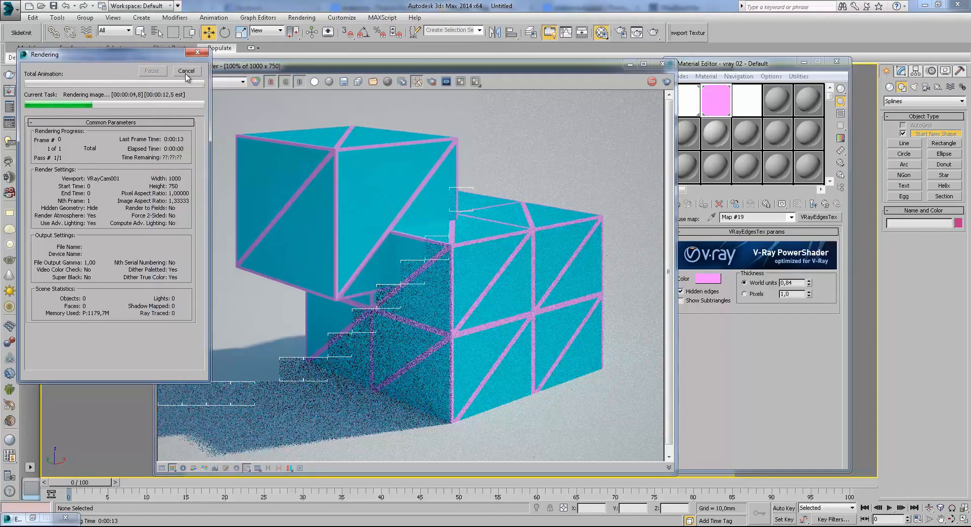
{"action": "left_click", "coordinate": [186, 72]}
- Set the edge thickness to 6,8 in pixels, render the boxes for comparison, and close the frame buffer
{"action": "left_click", "coordinate": [749, 298]}
{"action": "left_click_drag", "start_coordinate": [809, 291], "coordinate": [809, 273]}
{"action": "left_click", "coordinate": [653, 32]}
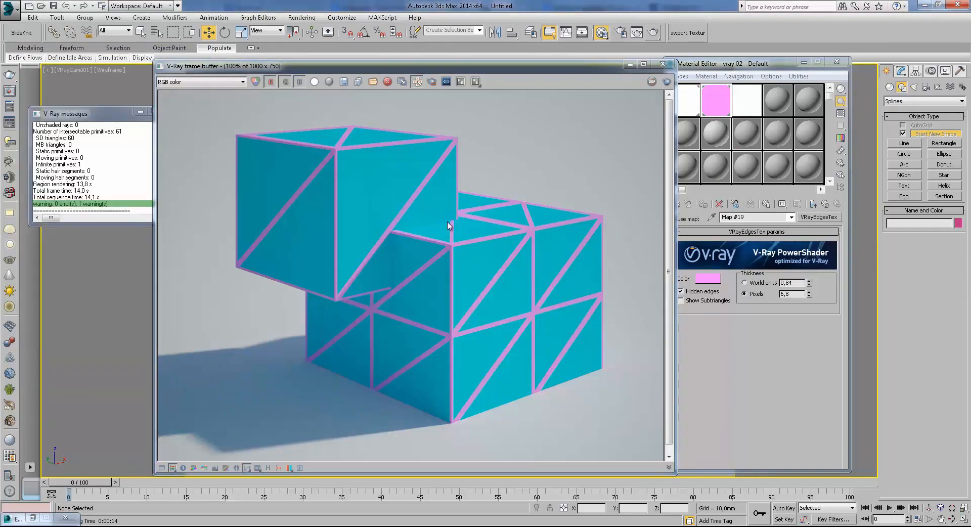
{"action": "left_click", "coordinate": [662, 63]}
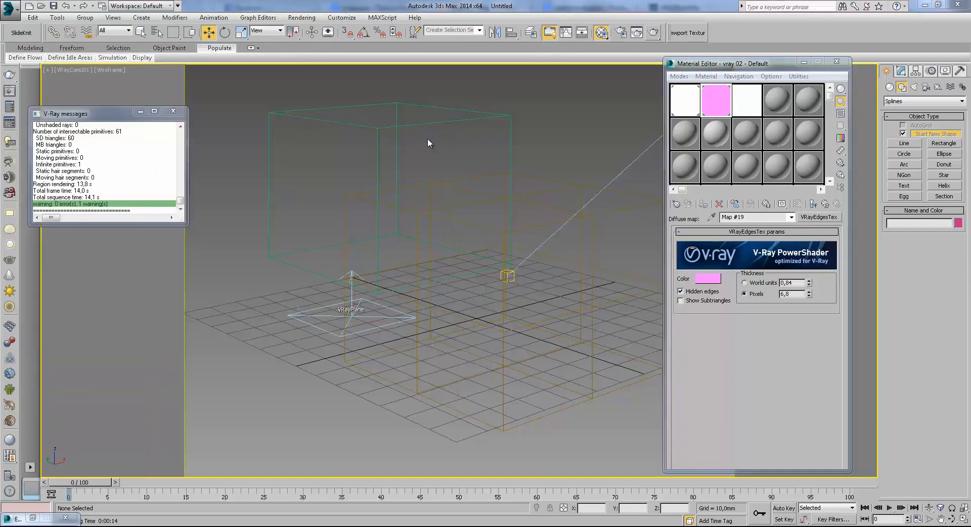
- Select the upper box and return from the edges map to the vray 02 material's basic parameters
{"action": "left_click", "coordinate": [387, 293]}
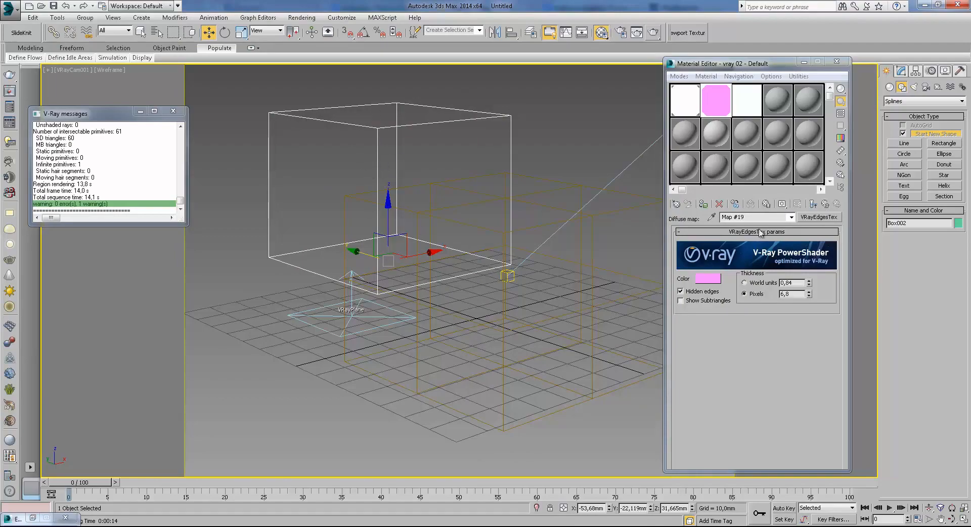
{"action": "left_click", "coordinate": [827, 208]}
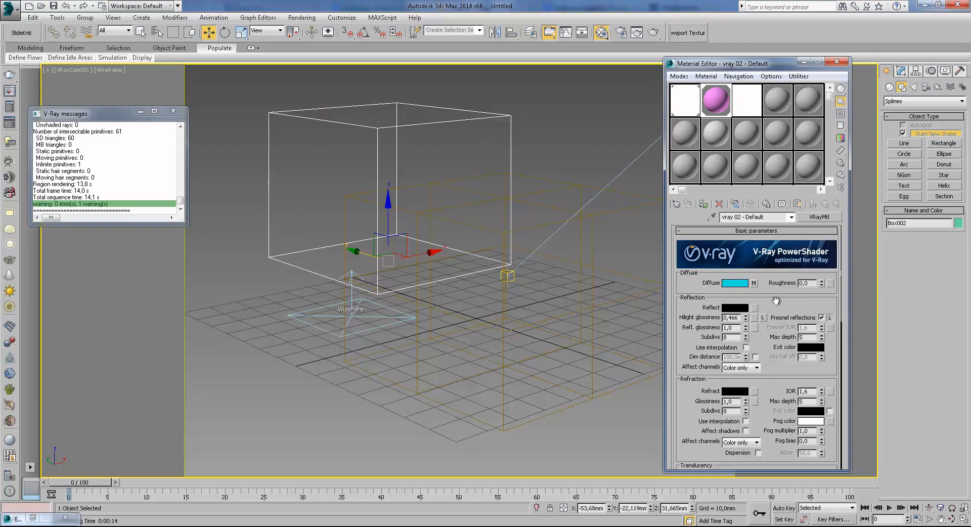
- Set the vray 02 diffuse colour to white and replace its diffuse VRayEdgesTex map with a VRayMap, discarding the old map
{"action": "left_click", "coordinate": [743, 287]}
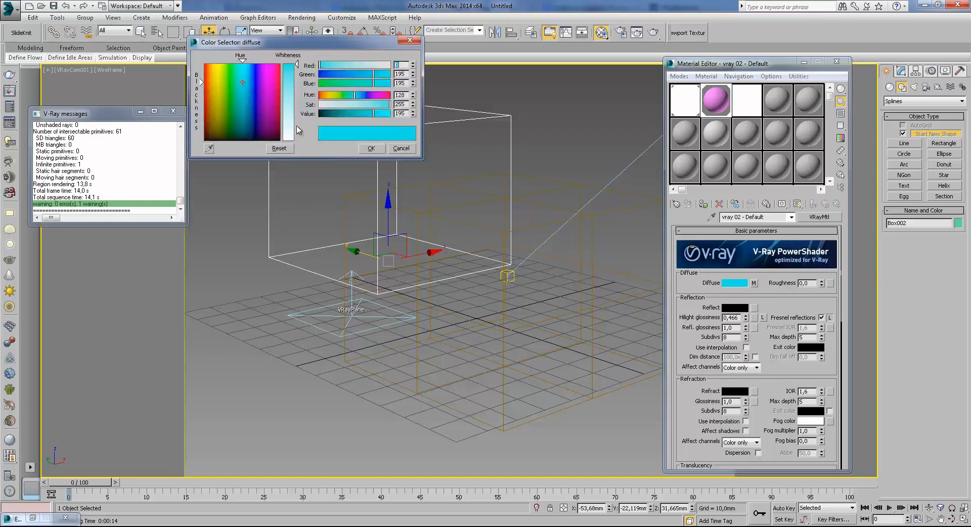
{"action": "left_click", "coordinate": [371, 148]}
{"action": "left_click", "coordinate": [755, 283]}
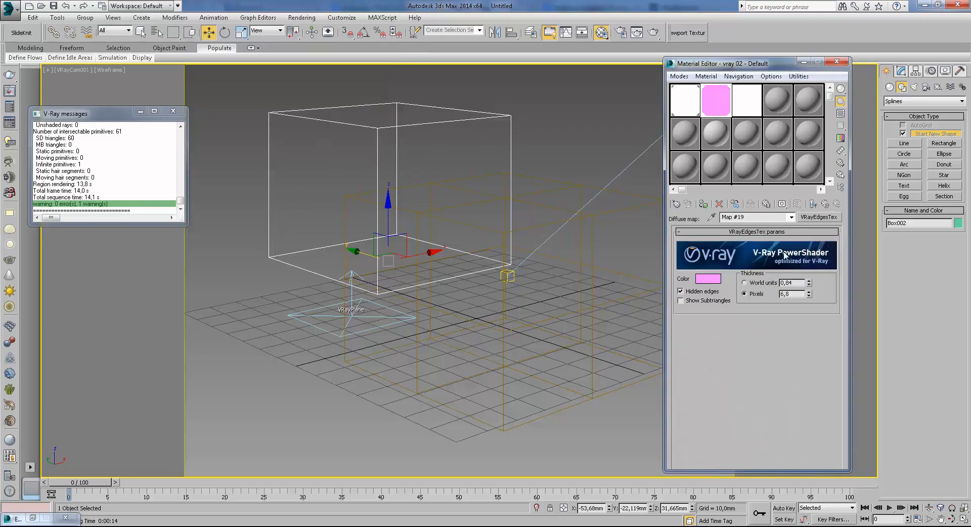
{"action": "left_click", "coordinate": [826, 205]}
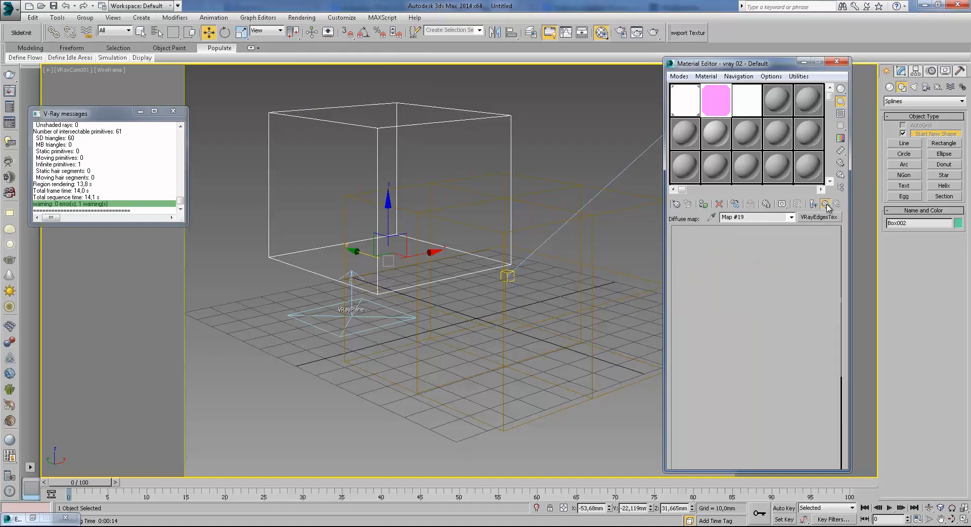
{"action": "left_click", "coordinate": [805, 230]}
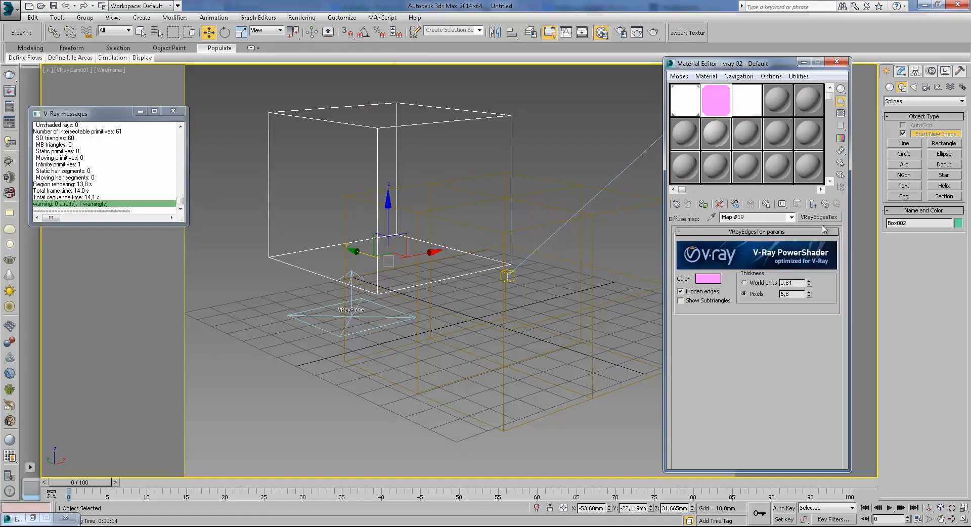
{"action": "left_click", "coordinate": [819, 218]}
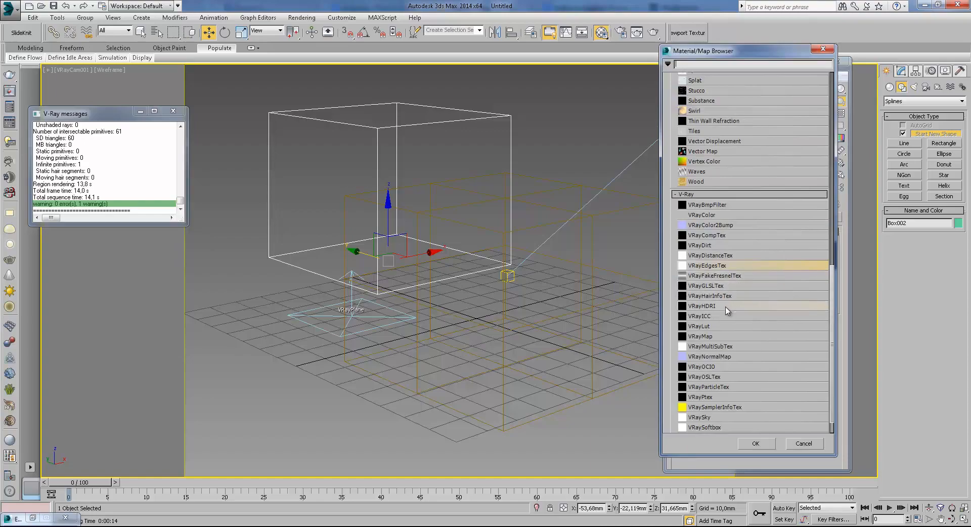
{"action": "double_click", "coordinate": [710, 337]}
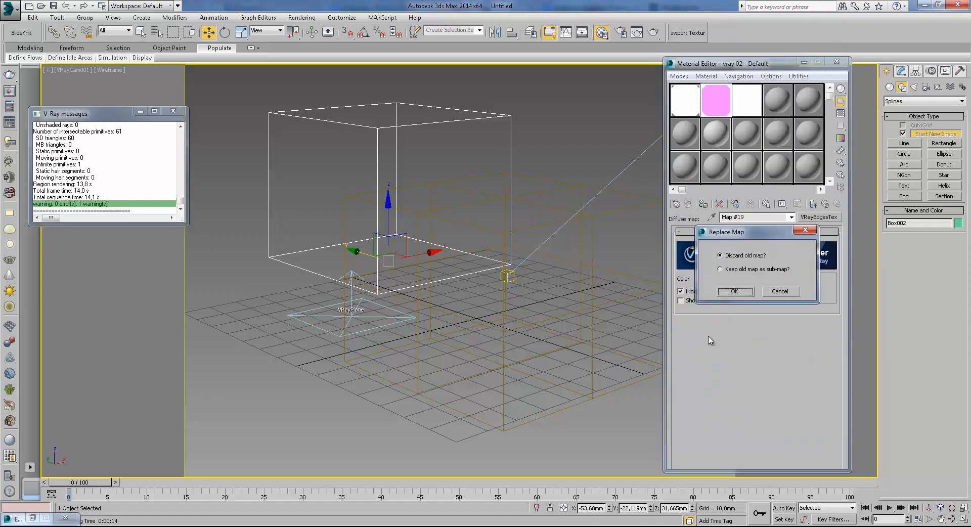
{"action": "left_click", "coordinate": [735, 292]}
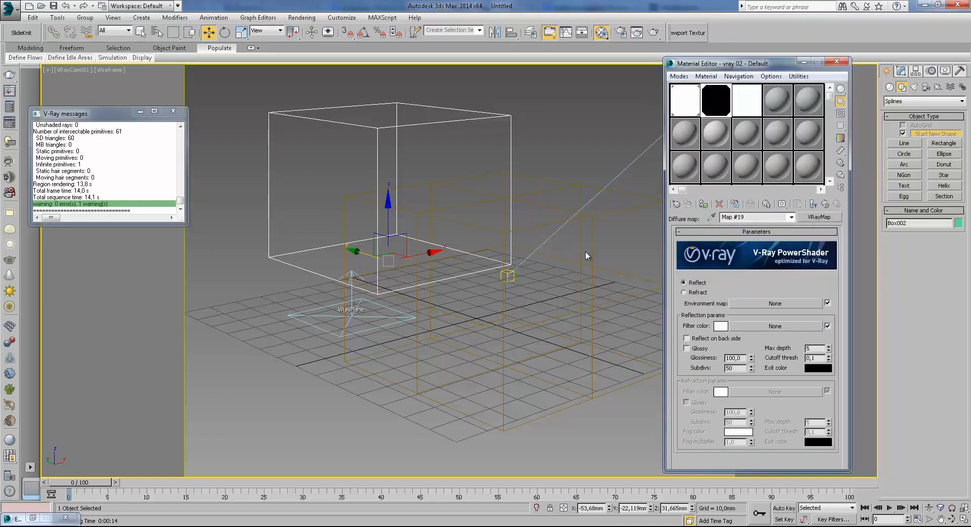
- Delete both boxes from the scene
{"action": "key", "text": "Delete"}
{"action": "left_click", "coordinate": [548, 226]}
{"action": "key", "text": "Delete"}
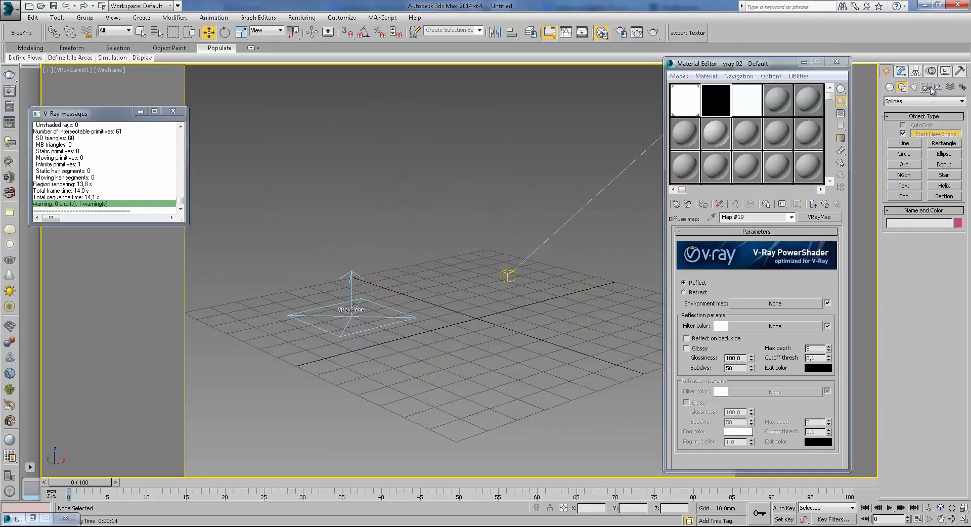
- Create a teapot near the middle of the scene in the top view and return to the camera view
{"action": "left_click", "coordinate": [890, 87]}
{"action": "left_click", "coordinate": [903, 178]}
{"action": "key", "text": "t"}
{"action": "left_click_drag", "start_coordinate": [380, 239], "coordinate": [526, 336]}
{"action": "key", "text": "e"}
{"action": "key", "text": "f"}
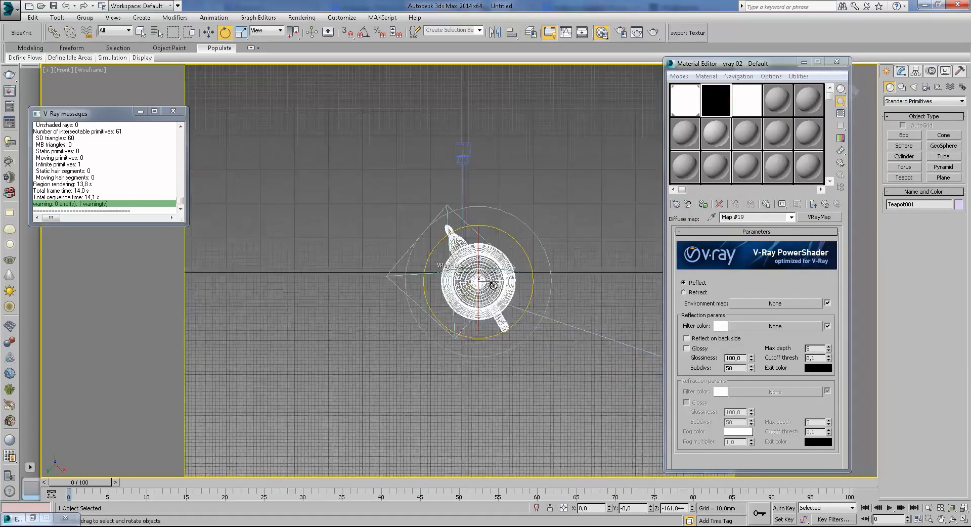
{"action": "key", "text": "t"}
{"action": "key", "text": "c"}
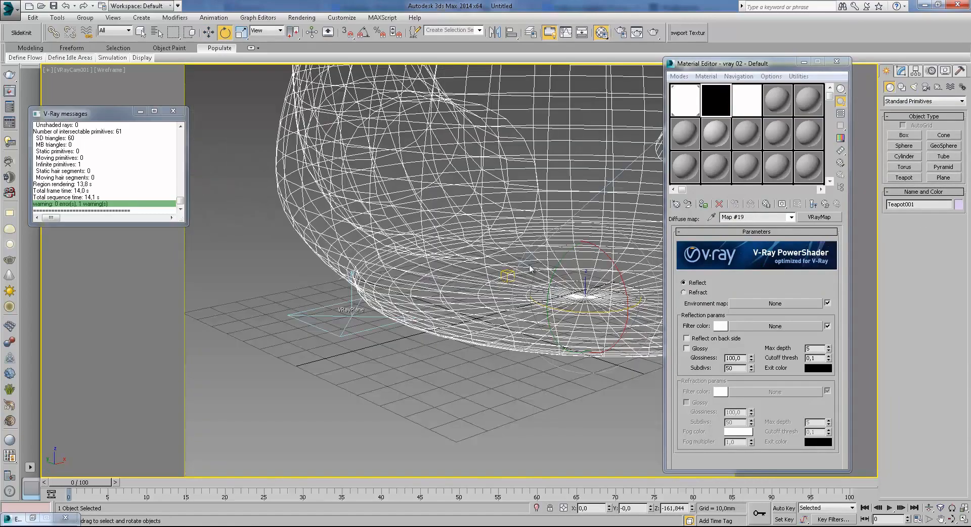
- Reduce the teapot's radius to about 37.9 mm and display the camera view shaded
{"action": "left_click", "coordinate": [900, 72]}
{"action": "left_click_drag", "start_coordinate": [954, 216], "coordinate": [951, 250]}
{"action": "key", "text": "F3"}
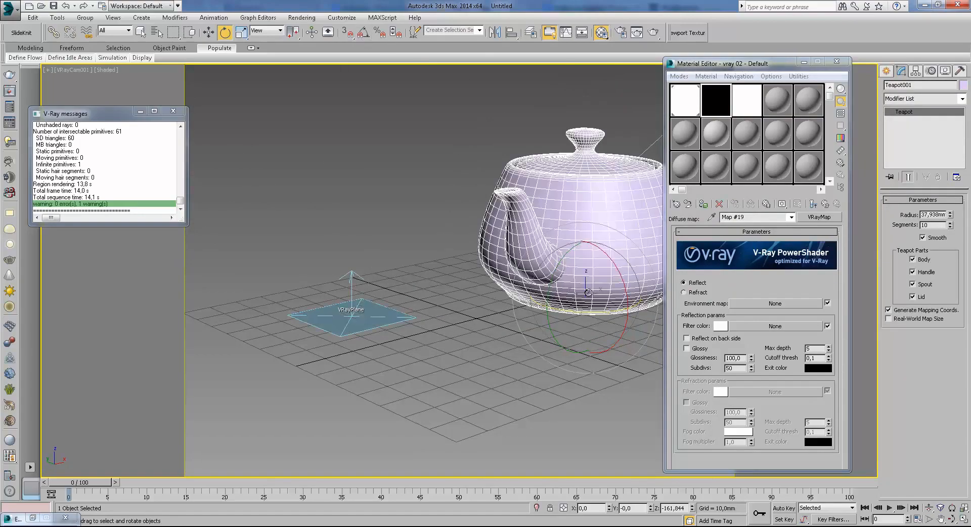
- Rotate the teapot so it is seen from the side and move it to about X -0.7 mm, Y -5.8 mm
{"action": "left_click_drag", "start_coordinate": [585, 318], "coordinate": [493, 314]}
{"action": "left_click", "coordinate": [208, 33]}
- Transfer the VRayMap from the material's diffuse slot to its reflect slot and lock the highlight glossiness to the reflection glossiness
{"action": "left_click", "coordinate": [813, 204]}
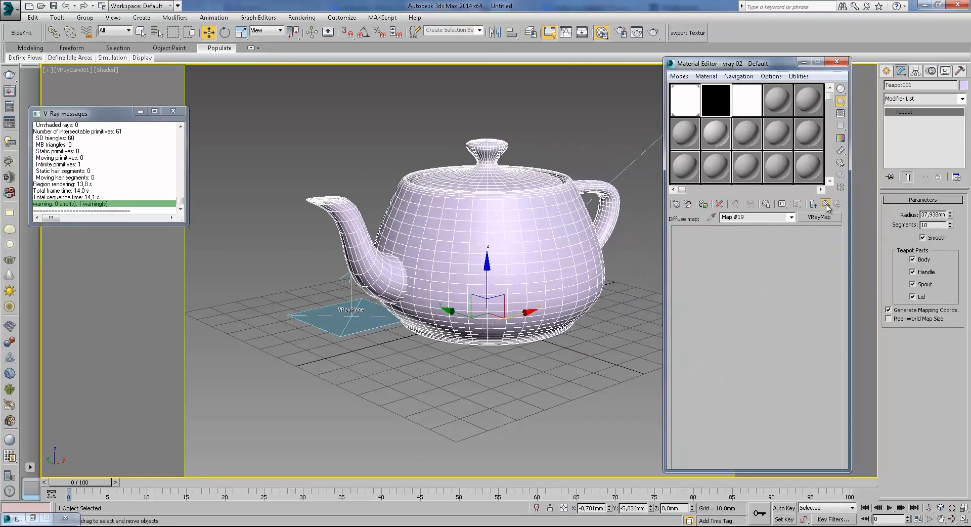
{"action": "right_click", "coordinate": [754, 283]}
{"action": "left_click", "coordinate": [779, 335]}
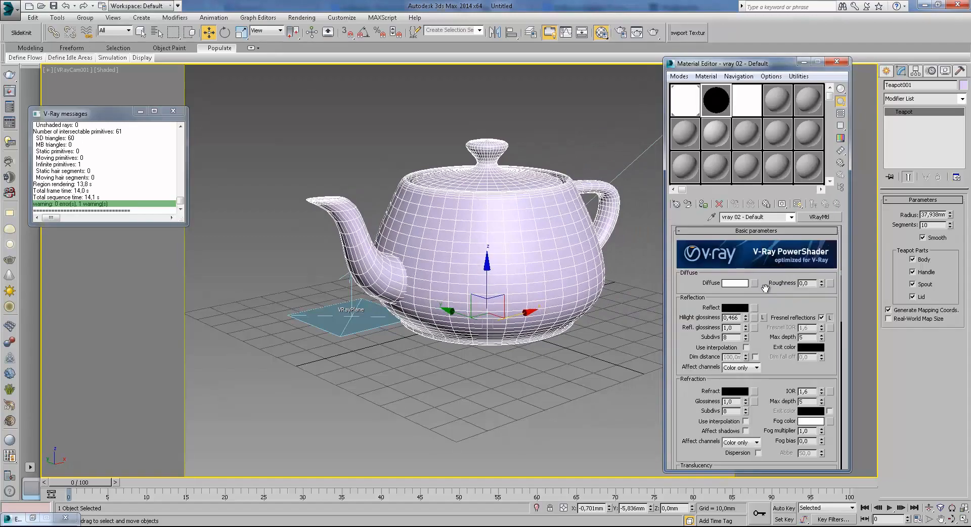
{"action": "scroll", "coordinate": [771, 334], "scroll_direction": "down", "scroll_amount": 2}
{"action": "right_click", "coordinate": [756, 276]}
{"action": "left_click", "coordinate": [783, 296]}
{"action": "left_click", "coordinate": [763, 281]}
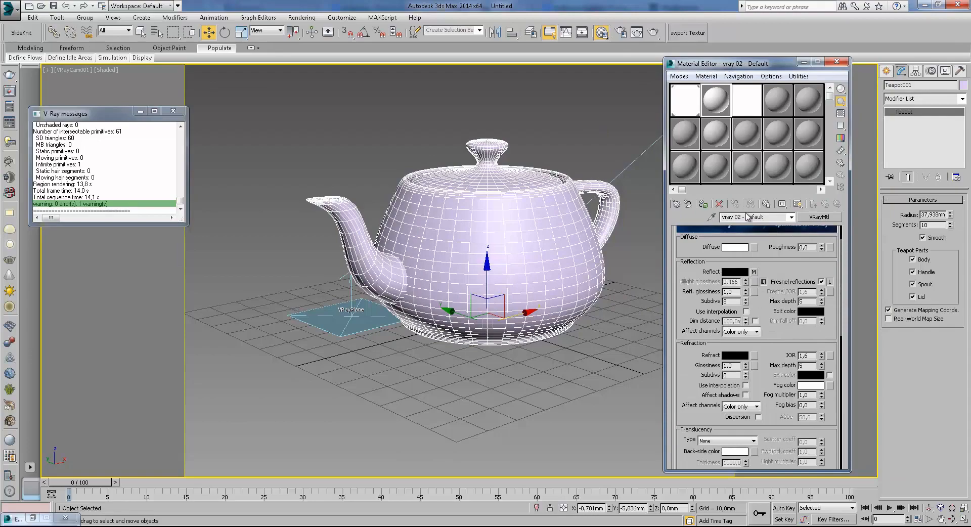
- Assign the vray 02 material to the teapot and return to the material's main parameters
{"action": "left_click", "coordinate": [754, 272]}
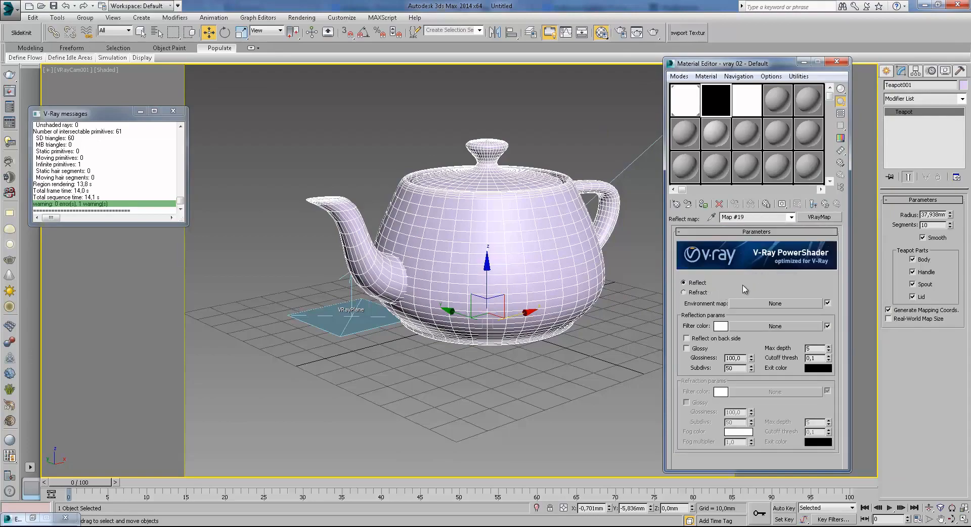
{"action": "left_click", "coordinate": [703, 203]}
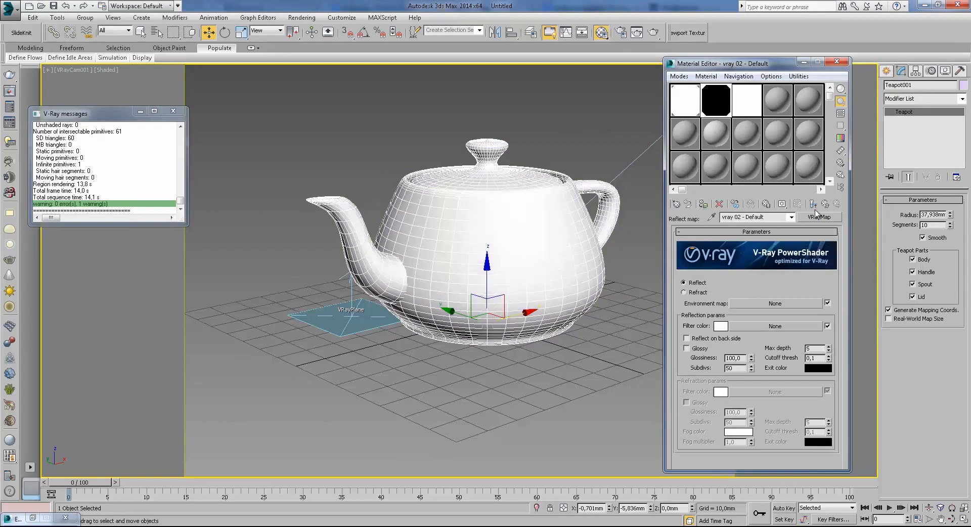
{"action": "left_click", "coordinate": [819, 204]}
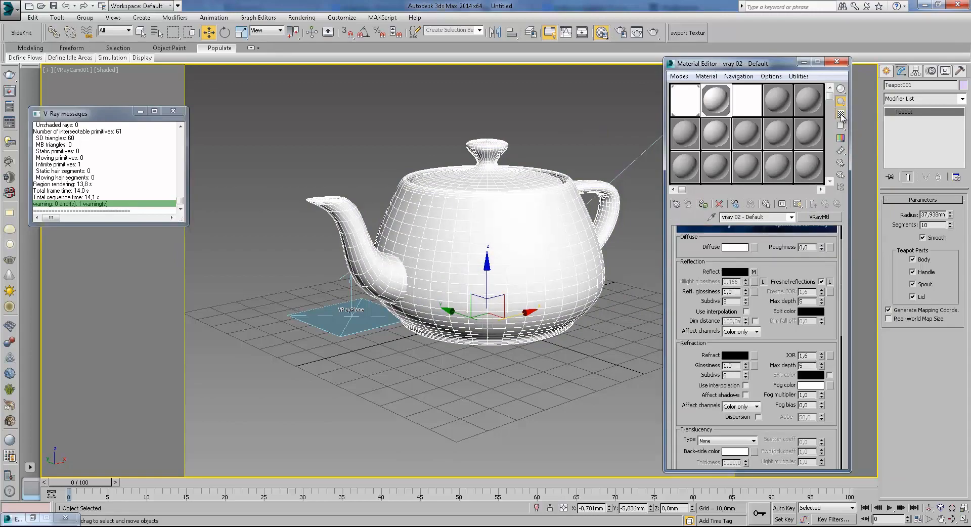
- Show an enlarged vray 02 preview against a patterned background and turn off Fresnel reflections
{"action": "double_click", "coordinate": [729, 108]}
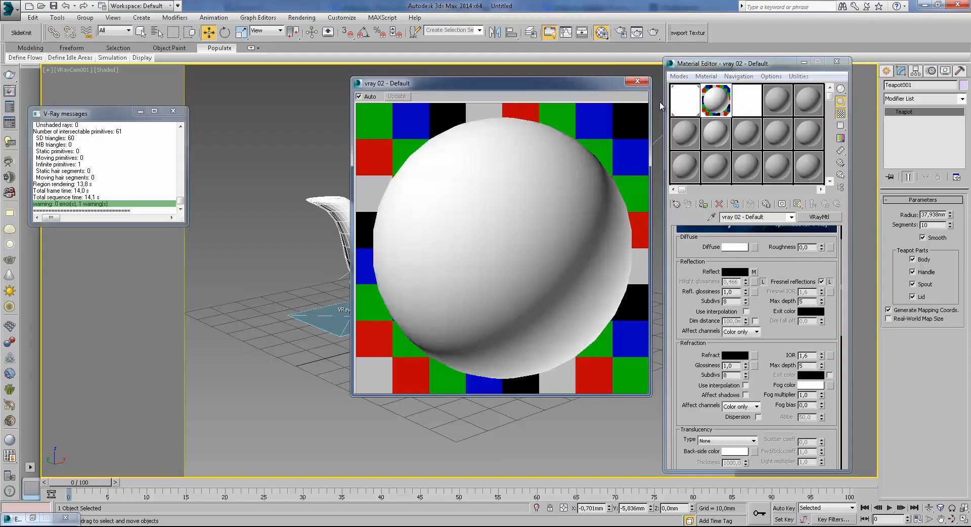
{"action": "left_click", "coordinate": [822, 282]}
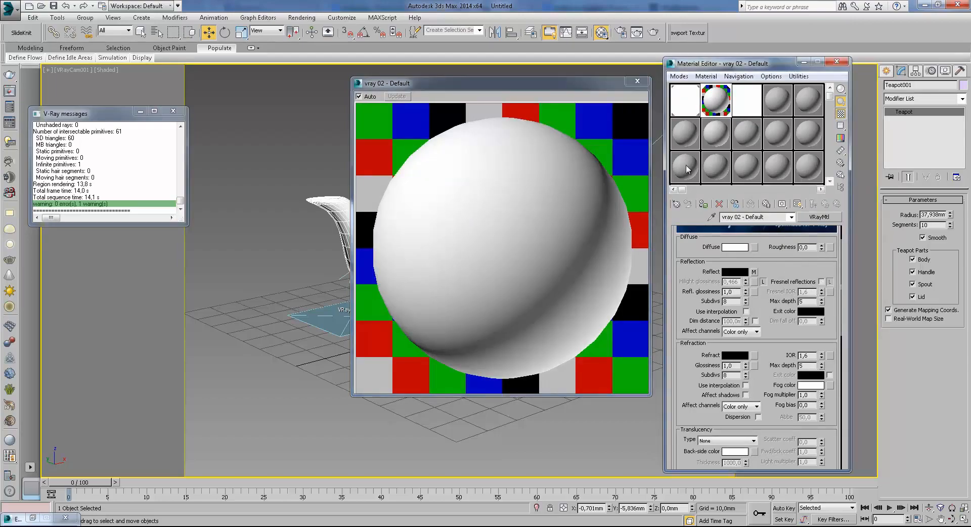
- Close the enlarged preview and examine the reflection colour and the reflect slot's VRayMap parameters
{"action": "left_click", "coordinate": [753, 272]}
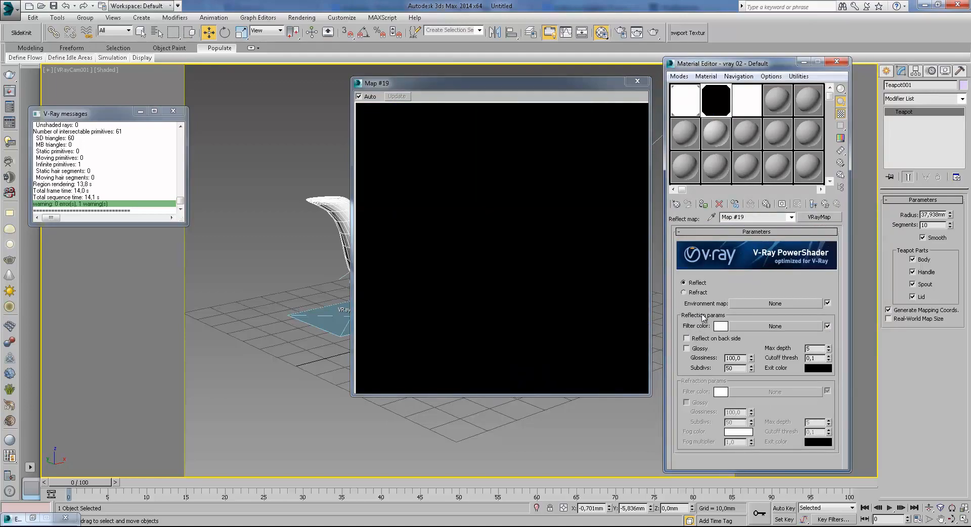
{"action": "left_click", "coordinate": [637, 81]}
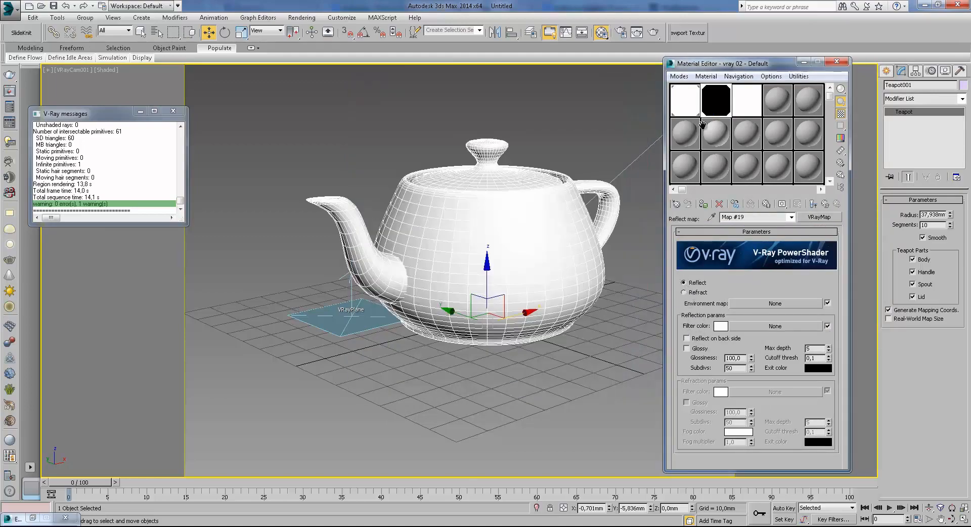
{"action": "left_click", "coordinate": [829, 205]}
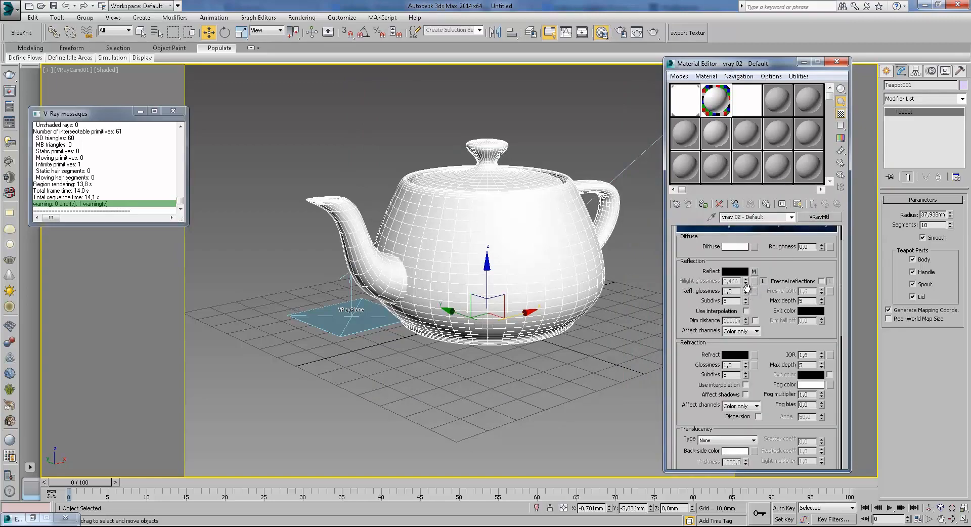
{"action": "left_click", "coordinate": [731, 272]}
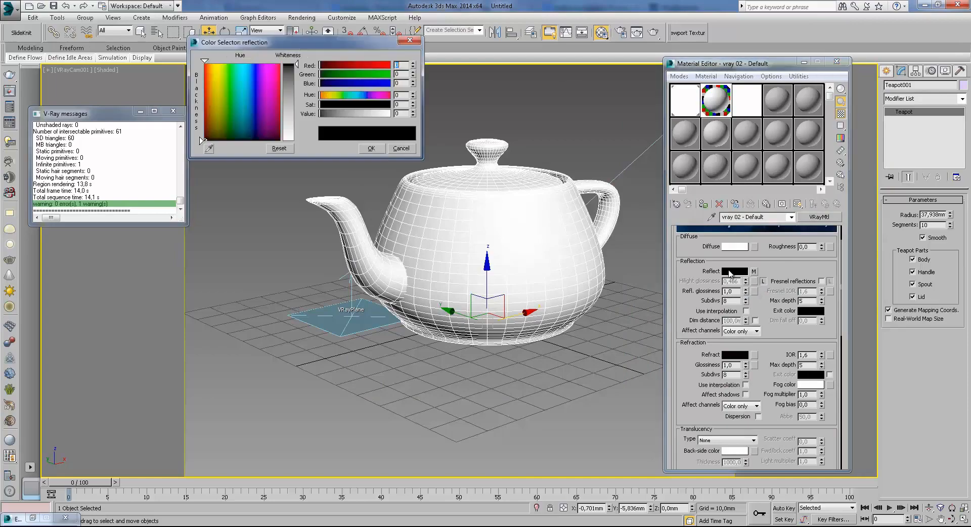
{"action": "left_click", "coordinate": [401, 148]}
{"action": "scroll", "coordinate": [773, 400], "scroll_direction": "down", "scroll_amount": 10}
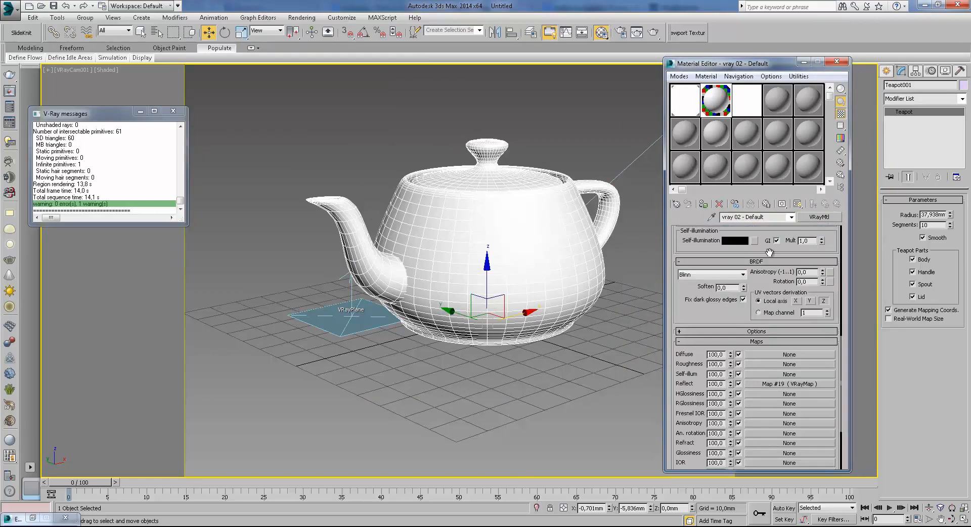
{"action": "left_click", "coordinate": [790, 385]}
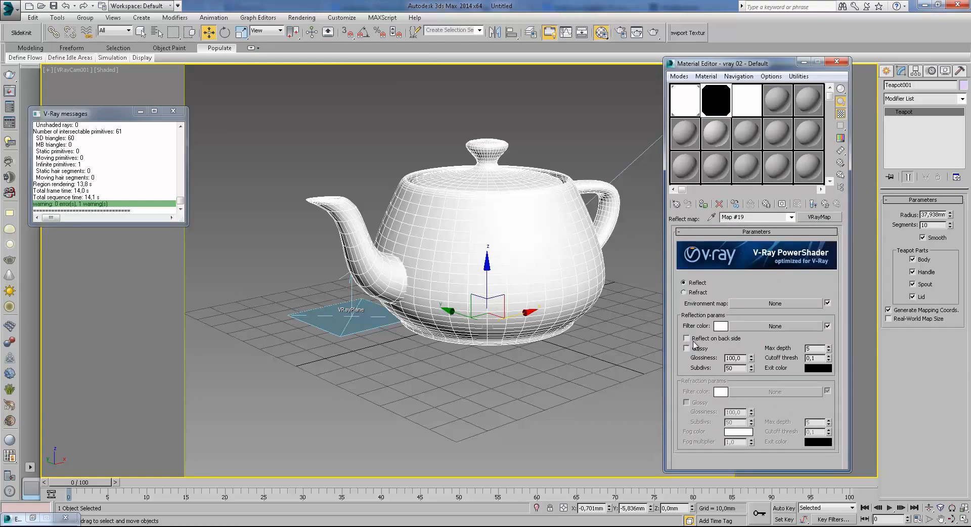
- Render the camera view, inspect the teapot up close, stop the render and shift the frame buffer clear of the material settings
{"action": "left_click", "coordinate": [652, 34]}
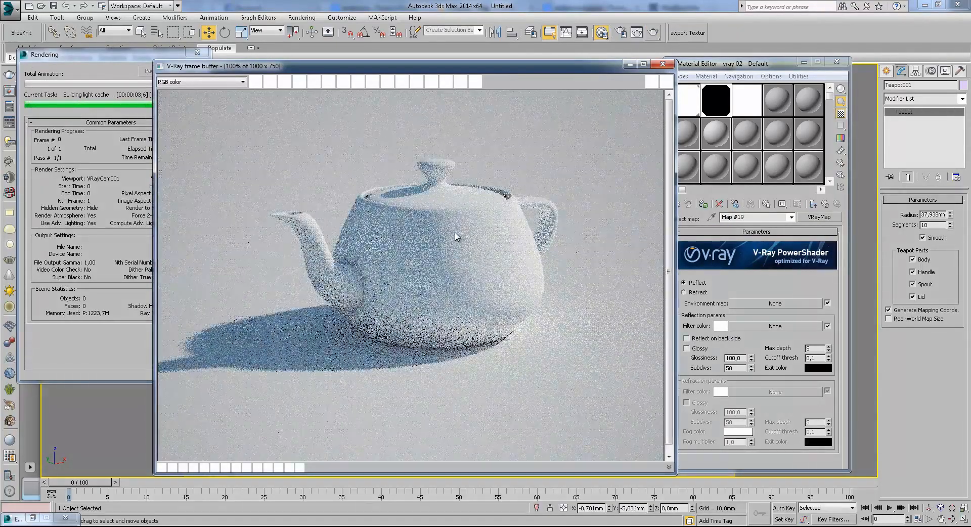
{"action": "scroll", "coordinate": [468, 221], "scroll_direction": "up", "scroll_amount": 1}
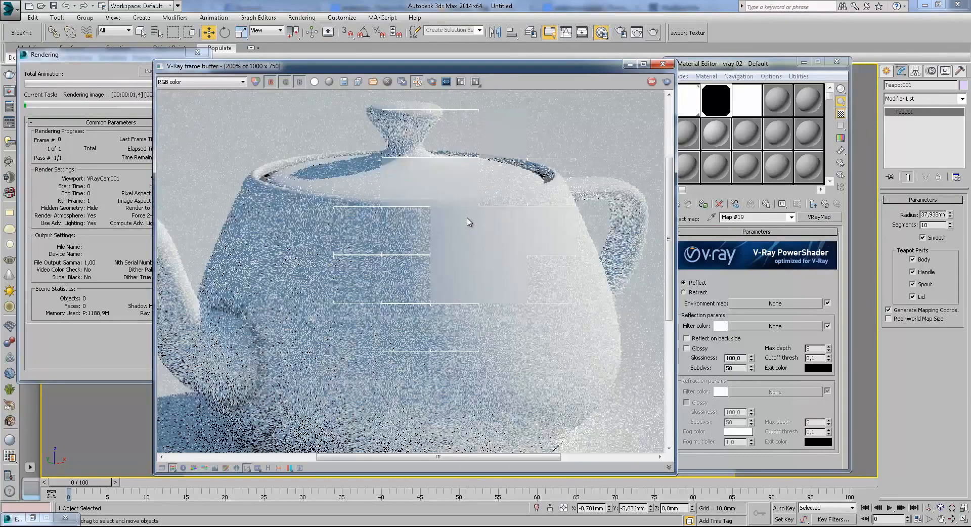
{"action": "scroll", "coordinate": [468, 221], "scroll_direction": "up", "scroll_amount": 1}
{"action": "scroll", "coordinate": [393, 178], "scroll_direction": "down", "scroll_amount": 1}
{"action": "scroll", "coordinate": [455, 230], "scroll_direction": "down", "scroll_amount": 1}
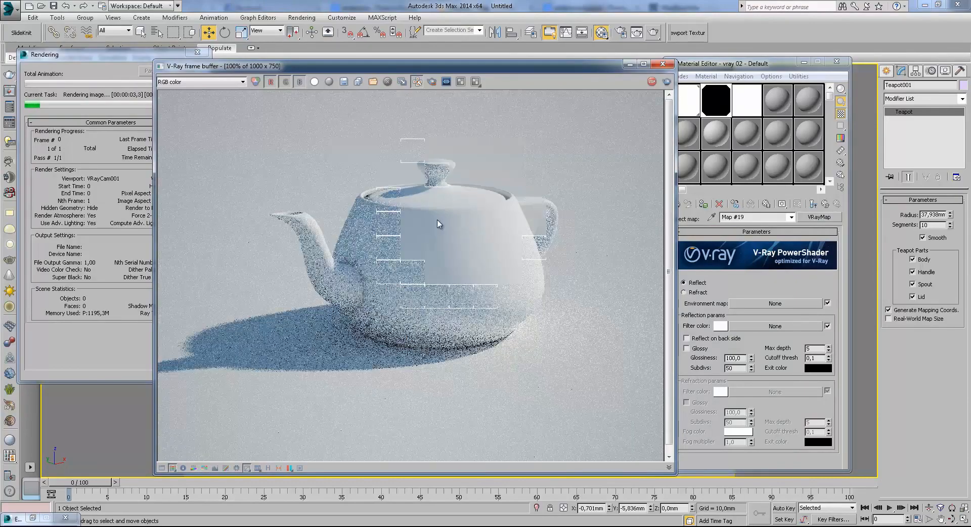
{"action": "left_click", "coordinate": [107, 75]}
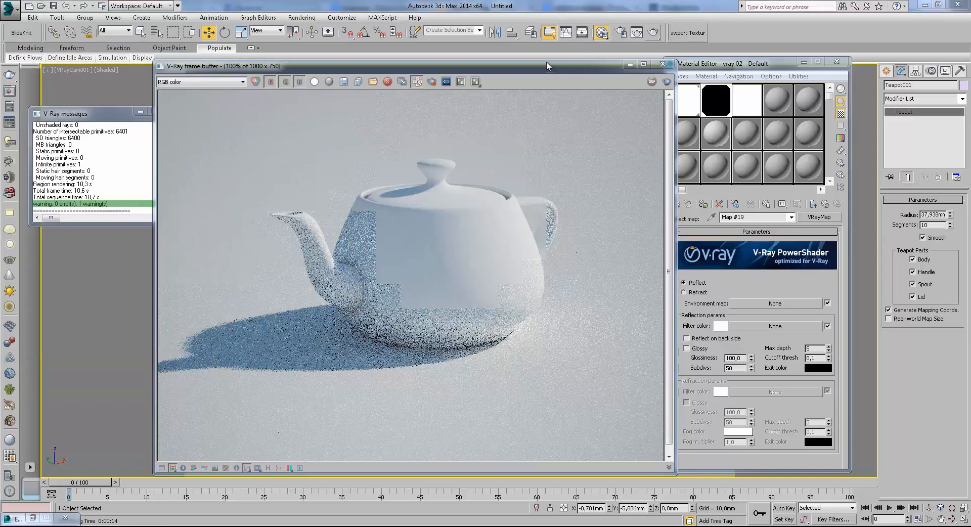
{"action": "left_click_drag", "start_coordinate": [546, 64], "coordinate": [527, 59]}
- Select the vray 09 material, add a VRayMap to its reflect slot and return to its main parameters
{"action": "left_click", "coordinate": [826, 204]}
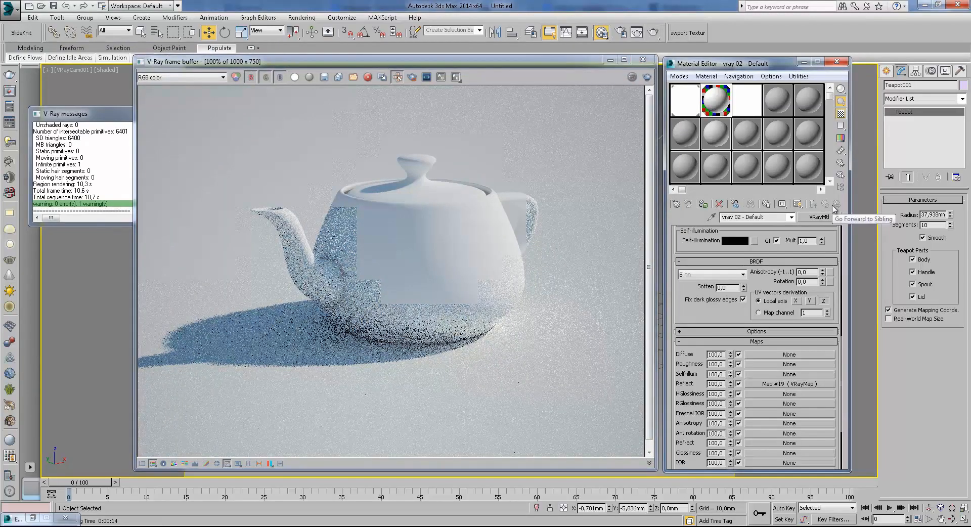
{"action": "scroll", "coordinate": [771, 253], "scroll_direction": "up", "scroll_amount": 3}
{"action": "scroll", "coordinate": [781, 296], "scroll_direction": "up", "scroll_amount": 3}
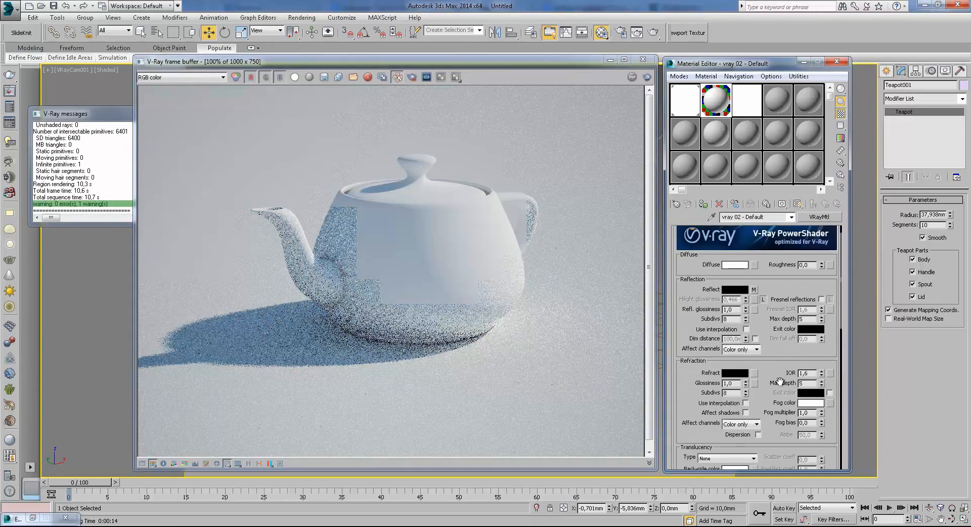
{"action": "left_click", "coordinate": [748, 145]}
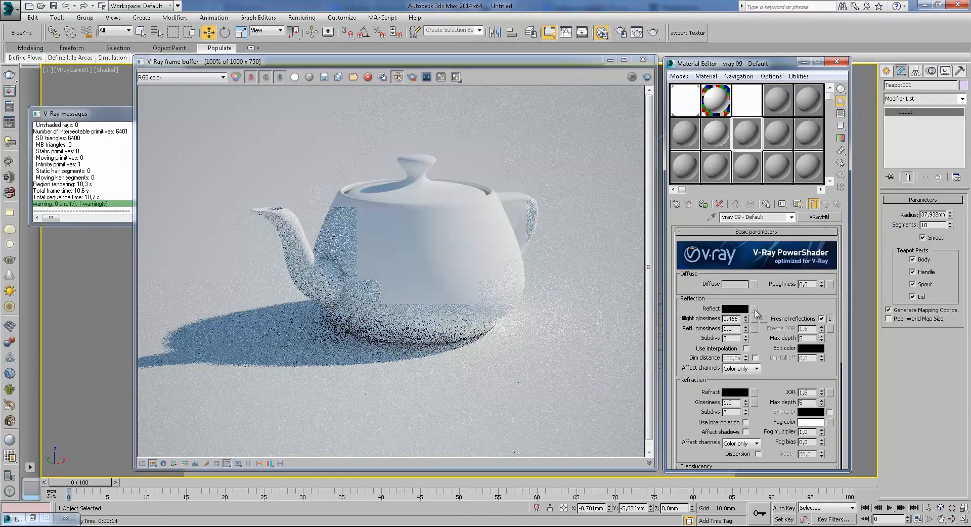
{"action": "left_click", "coordinate": [754, 309]}
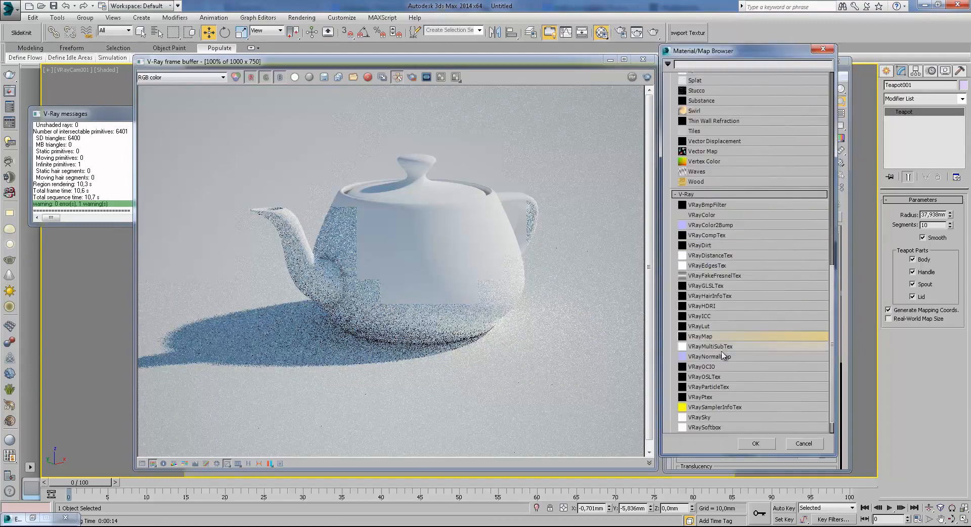
{"action": "double_click", "coordinate": [714, 337]}
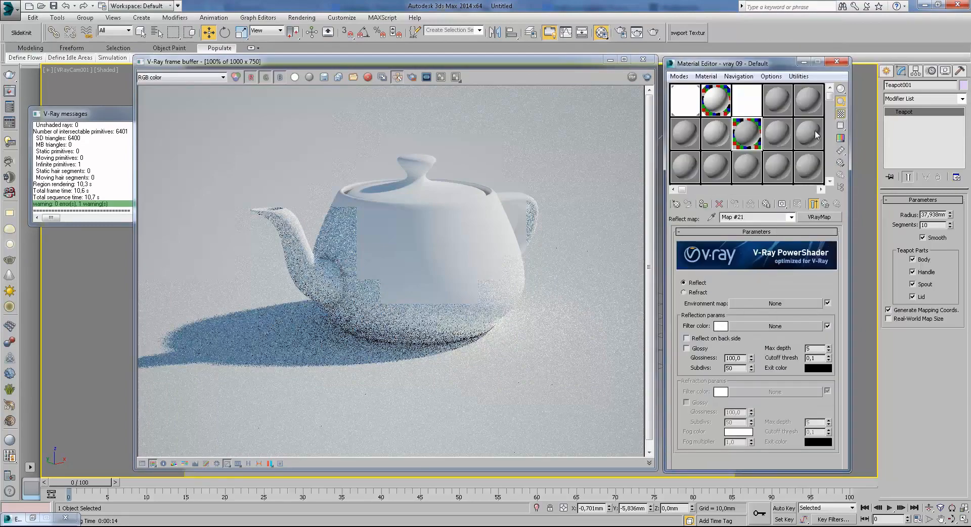
{"action": "left_click", "coordinate": [826, 204]}
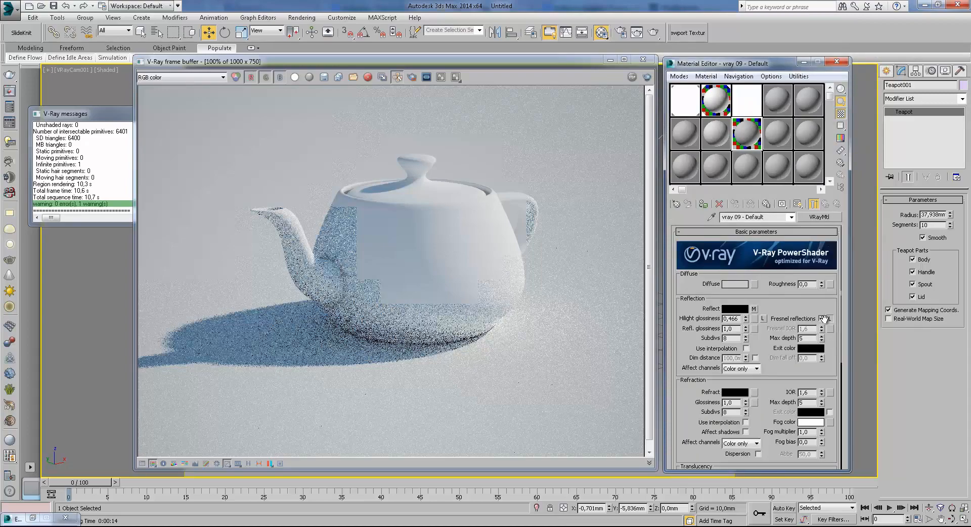
- Turn off vray 09's Fresnel reflections, lock its highlight glossiness to the reflection glossiness and check the enlarged material preview
{"action": "left_click", "coordinate": [821, 319]}
{"action": "left_click", "coordinate": [763, 319]}
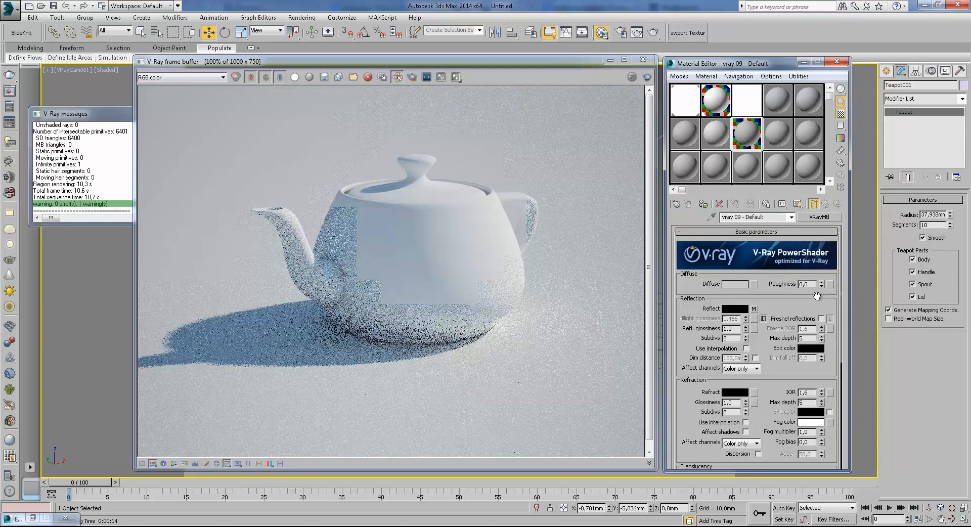
{"action": "double_click", "coordinate": [756, 140]}
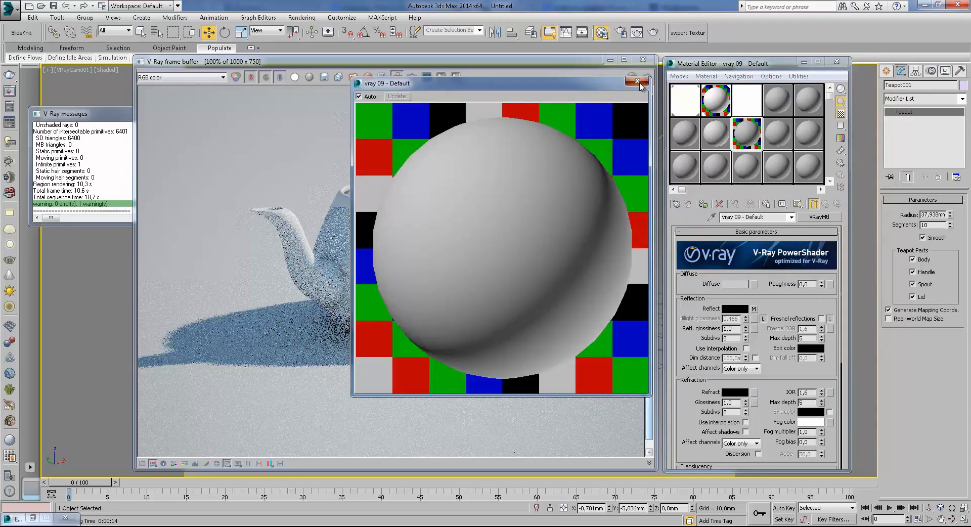
{"action": "left_click", "coordinate": [637, 81]}
- Turn on Trace reflections in the options of the vray 09 material
{"action": "left_click_drag", "start_coordinate": [770, 343], "coordinate": [790, 177]}
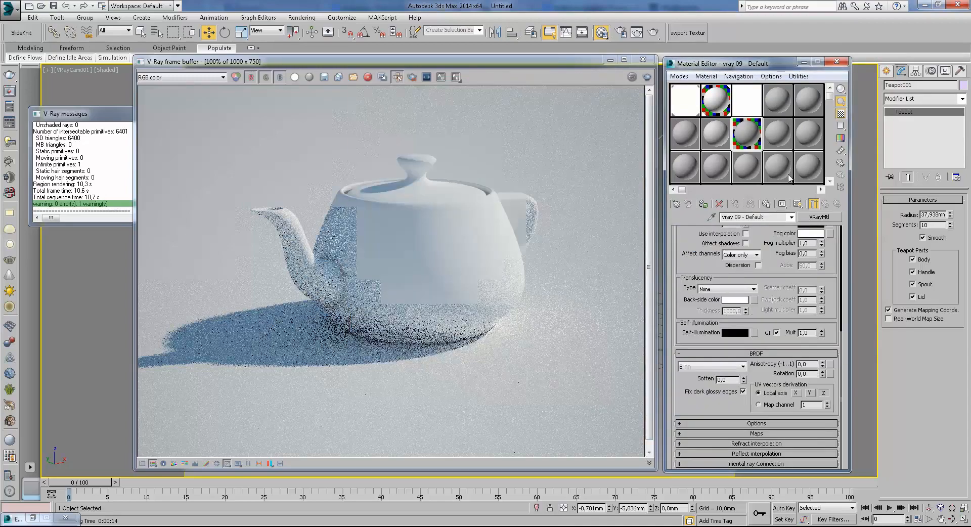
{"action": "left_click", "coordinate": [762, 423]}
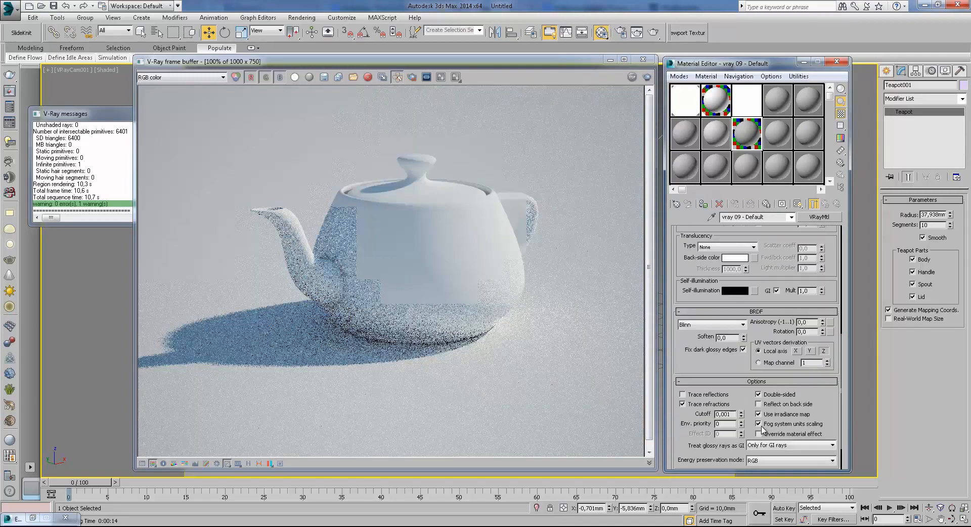
{"action": "left_click", "coordinate": [702, 395]}
{"action": "left_click_drag", "start_coordinate": [765, 278], "coordinate": [789, 398]}
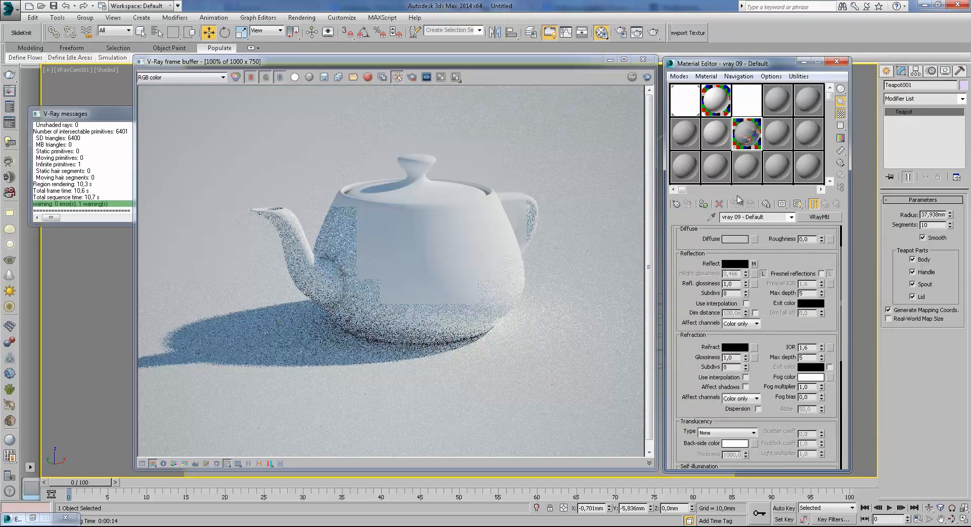
- Recheck vray 09's trace reflections option and return to the material's basic diffuse and reflection parameters
{"action": "left_click_drag", "start_coordinate": [769, 319], "coordinate": [758, 132]}
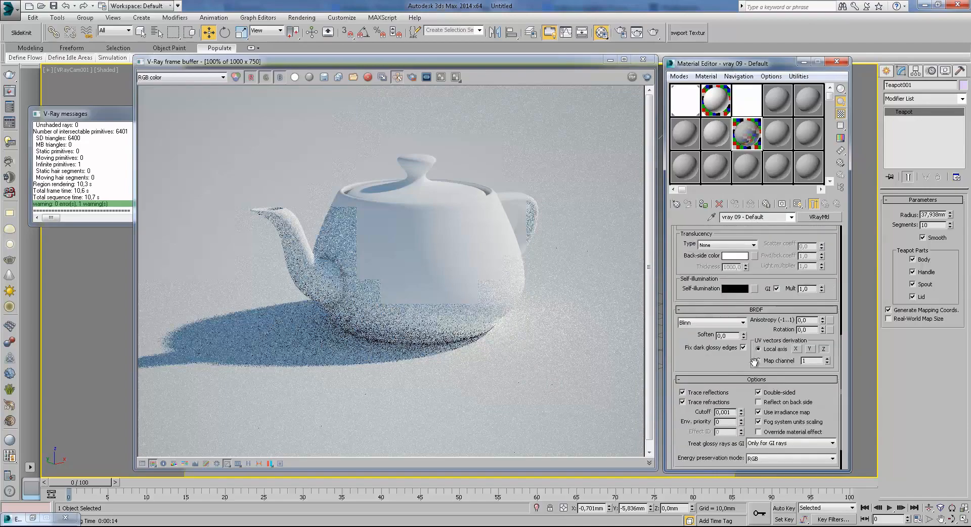
{"action": "left_click_drag", "start_coordinate": [754, 361], "coordinate": [743, 277]}
{"action": "left_click", "coordinate": [696, 353]}
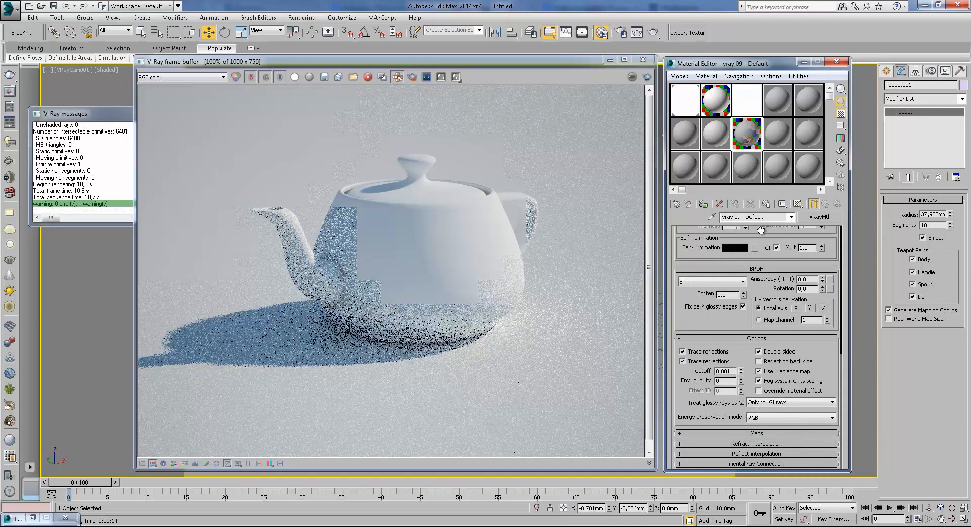
{"action": "left_click_drag", "start_coordinate": [762, 230], "coordinate": [785, 410]}
{"action": "left_click_drag", "start_coordinate": [782, 249], "coordinate": [780, 463]}
{"action": "left_click_drag", "start_coordinate": [777, 267], "coordinate": [771, 279]}
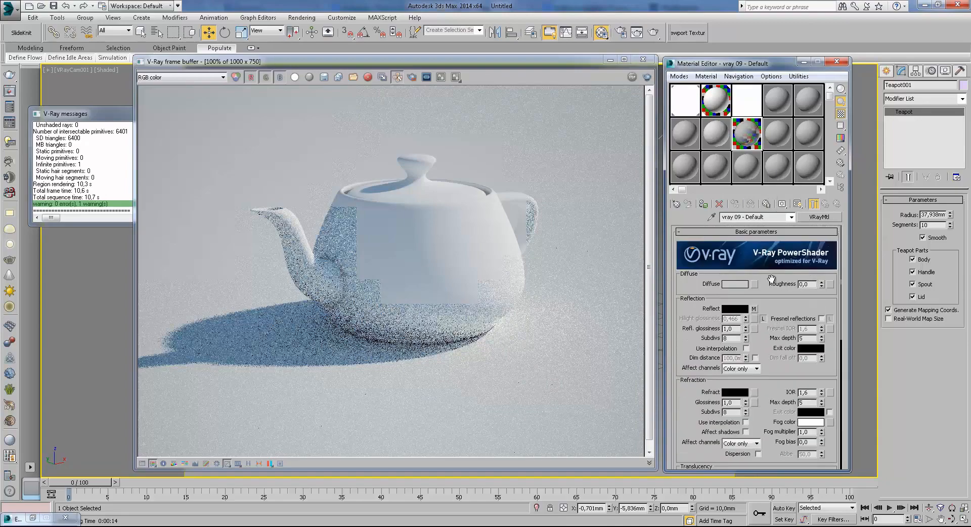
- Select the vray 02 material, look into its reflect VRayMap and turn on Trace reflections in the material's options
{"action": "left_click", "coordinate": [721, 109]}
{"action": "left_click_drag", "start_coordinate": [753, 357], "coordinate": [769, 425]}
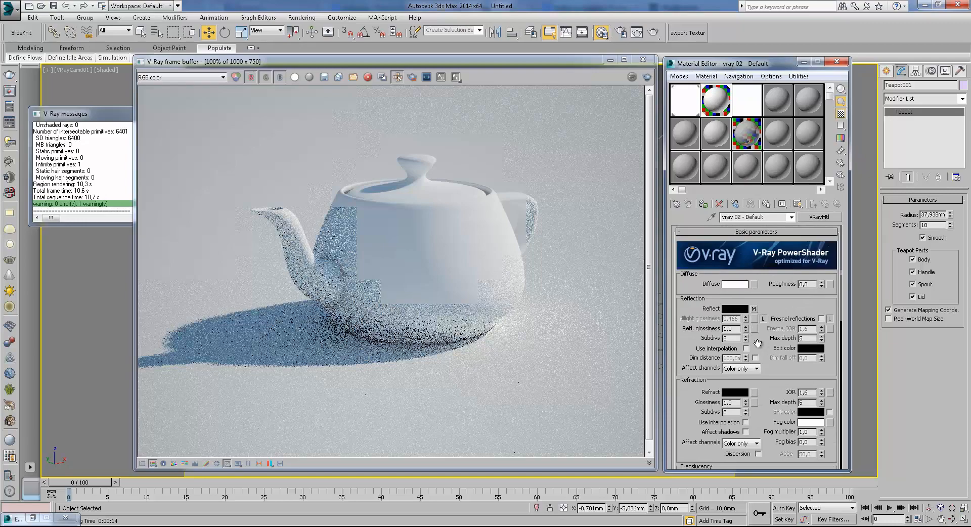
{"action": "left_click", "coordinate": [754, 309]}
{"action": "left_click", "coordinate": [815, 204]}
{"action": "scroll", "coordinate": [736, 375], "scroll_direction": "down", "scroll_amount": 10}
{"action": "left_click", "coordinate": [750, 355]}
{"action": "left_click", "coordinate": [706, 370]}
- Review vray 02's BRDF, options and map assignments, then go back to its reflection parameters
{"action": "scroll", "coordinate": [776, 265], "scroll_direction": "up", "scroll_amount": 10}
{"action": "left_click_drag", "start_coordinate": [775, 408], "coordinate": [763, 217]}
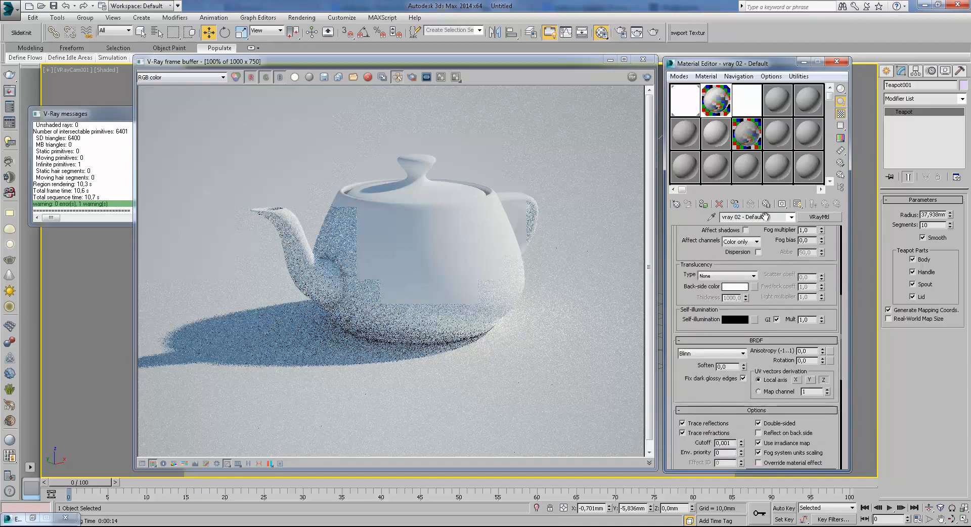
{"action": "left_click_drag", "start_coordinate": [766, 299], "coordinate": [771, 219]}
{"action": "left_click_drag", "start_coordinate": [720, 312], "coordinate": [726, 283]}
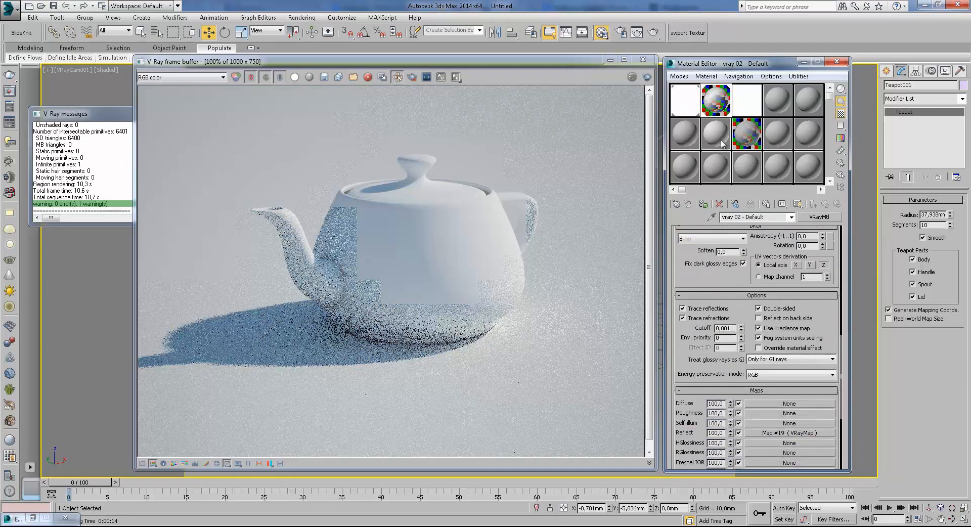
{"action": "left_click_drag", "start_coordinate": [713, 285], "coordinate": [701, 237]}
{"action": "scroll", "coordinate": [701, 236], "scroll_direction": "up", "scroll_amount": 5}
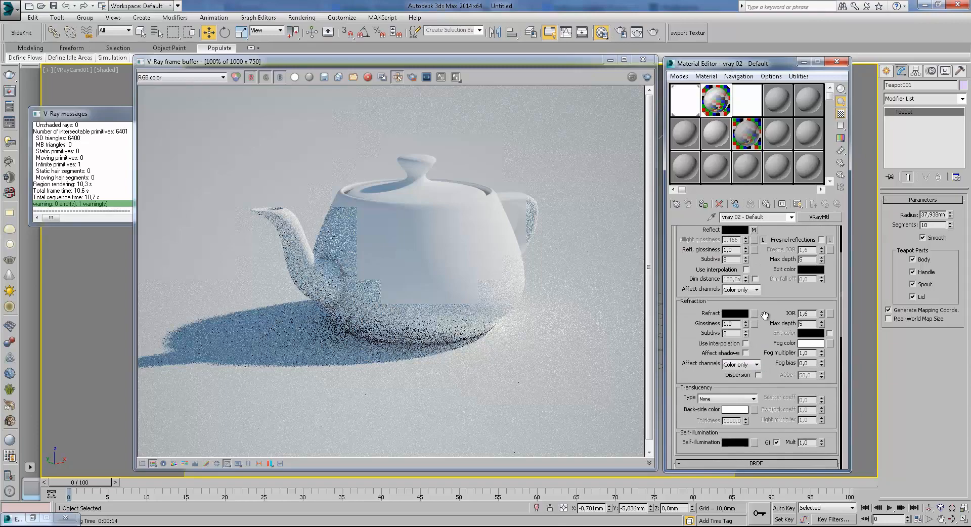
{"action": "left_click_drag", "start_coordinate": [786, 283], "coordinate": [775, 318]}
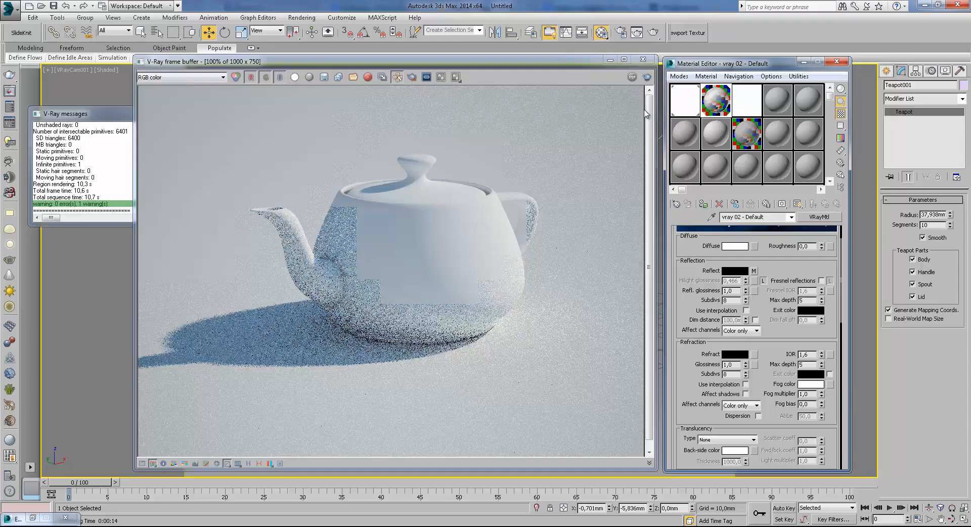
- Render the camera view again with reflections traced, inspect the teapot up close and close the frame buffer
{"action": "left_click", "coordinate": [643, 60]}
{"action": "left_click", "coordinate": [653, 34]}
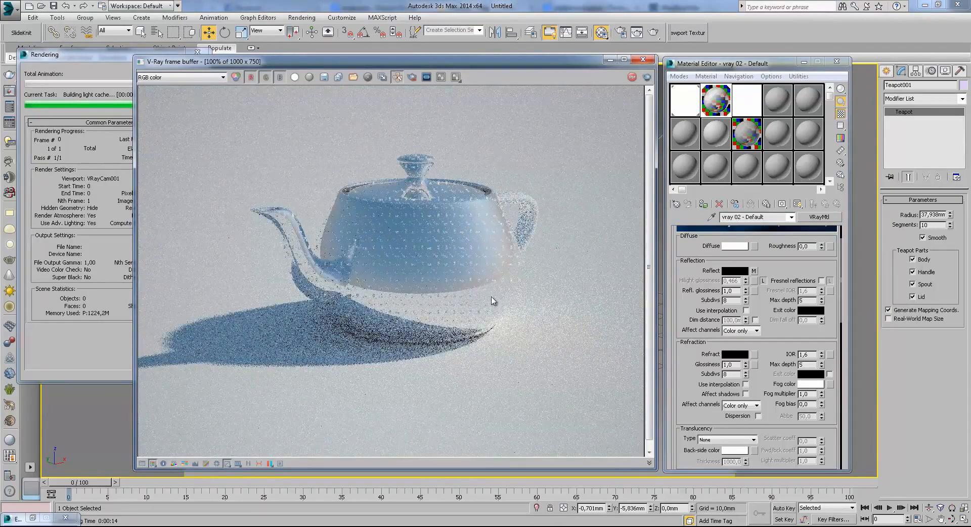
{"action": "scroll", "coordinate": [493, 301], "scroll_direction": "up", "scroll_amount": 1}
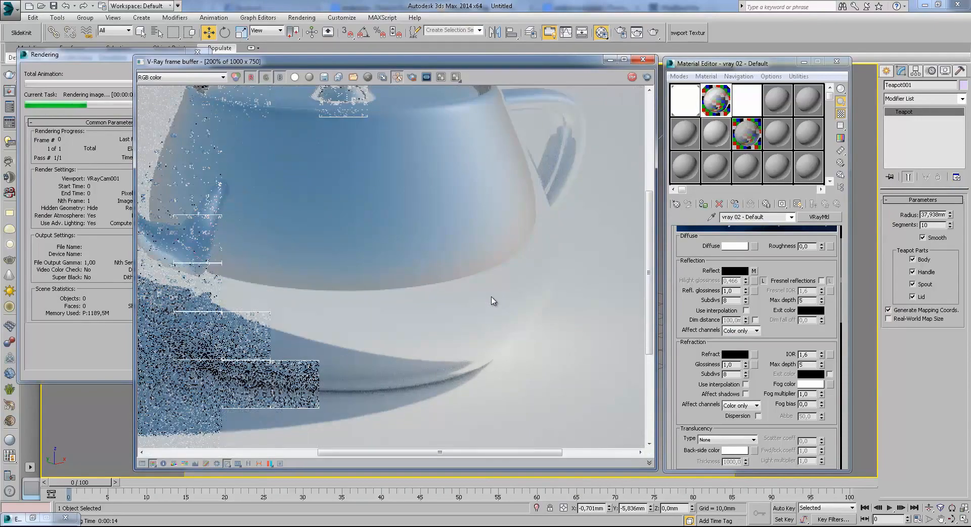
{"action": "scroll", "coordinate": [493, 300], "scroll_direction": "down", "scroll_amount": 1}
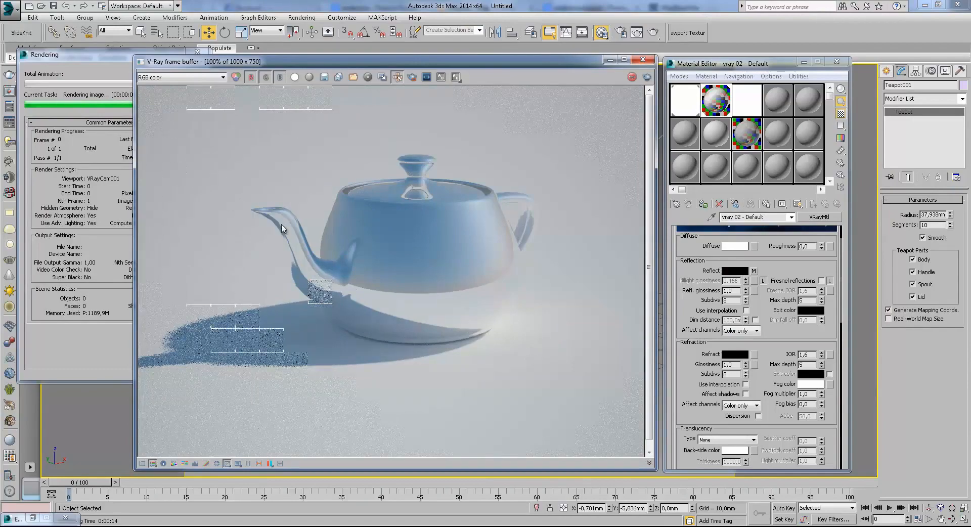
{"action": "scroll", "coordinate": [282, 228], "scroll_direction": "up", "scroll_amount": 1}
{"action": "scroll", "coordinate": [281, 228], "scroll_direction": "down", "scroll_amount": 1}
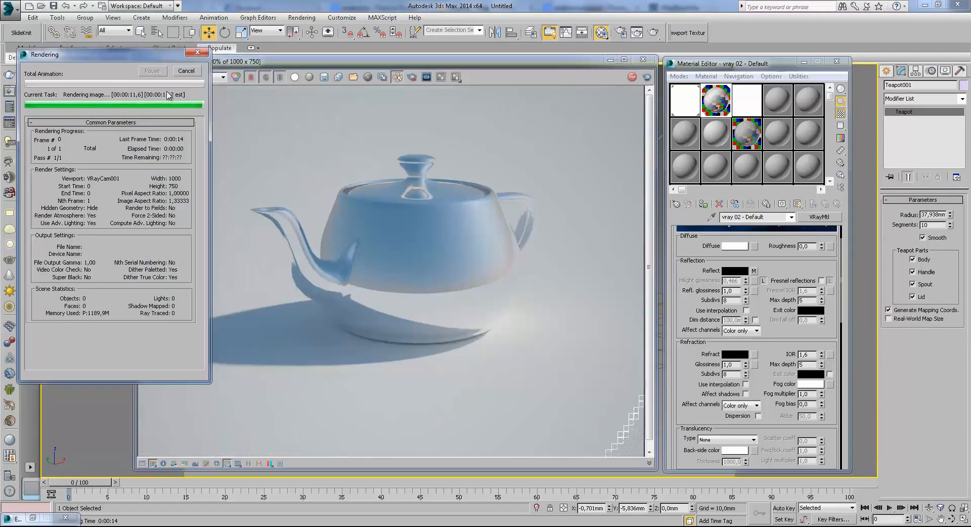
{"action": "left_click", "coordinate": [642, 59]}
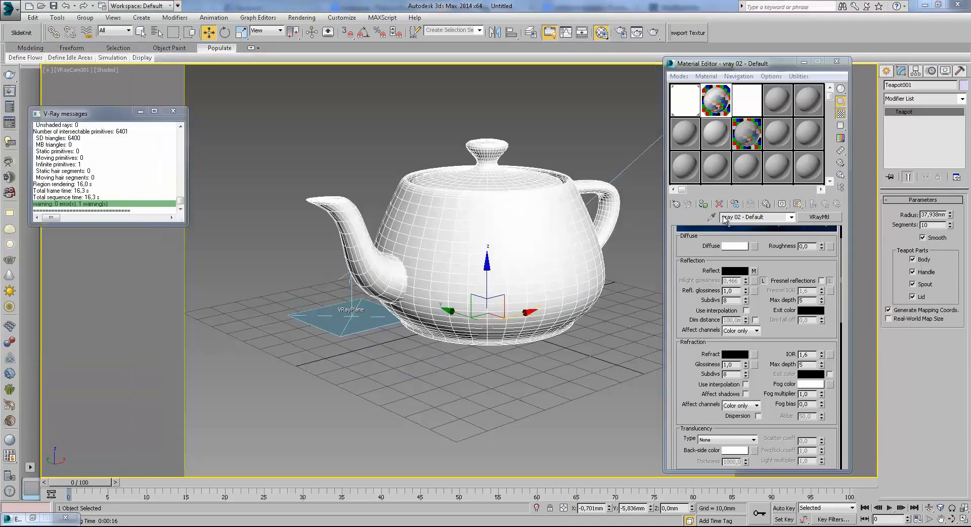
- Examine the reflection subdivs of vray 02's reflect VRayMap and compare them with vray 09's main material parameters
{"action": "left_click", "coordinate": [753, 271]}
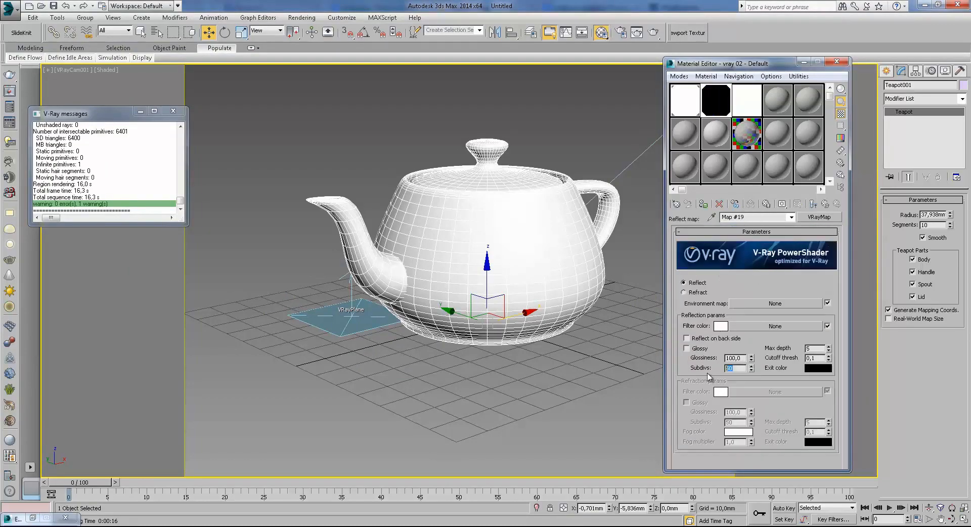
{"action": "double_click", "coordinate": [727, 368]}
{"action": "left_click", "coordinate": [752, 133]}
{"action": "scroll", "coordinate": [776, 379], "scroll_direction": "down", "scroll_amount": 5}
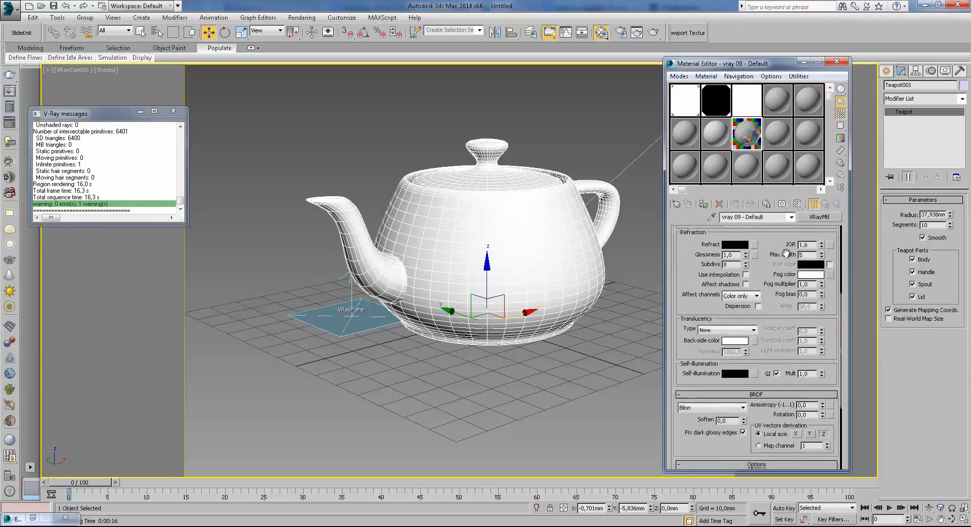
{"action": "left_click", "coordinate": [715, 111]}
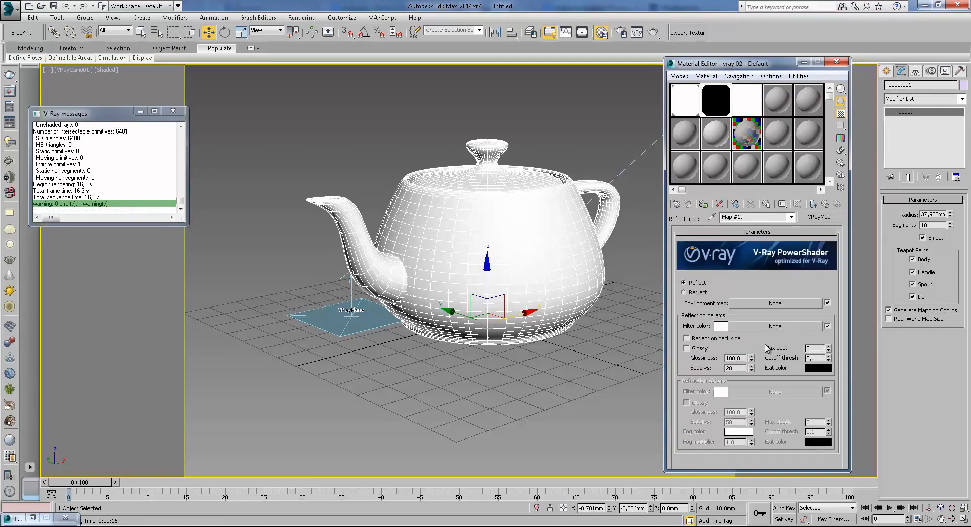
- Turn on Glossy for vray 02's VRayMap reflection with subdivs 10 and glossiness 50, showing the end result in the preview
{"action": "left_click", "coordinate": [702, 348]}
{"action": "left_click", "coordinate": [814, 205]}
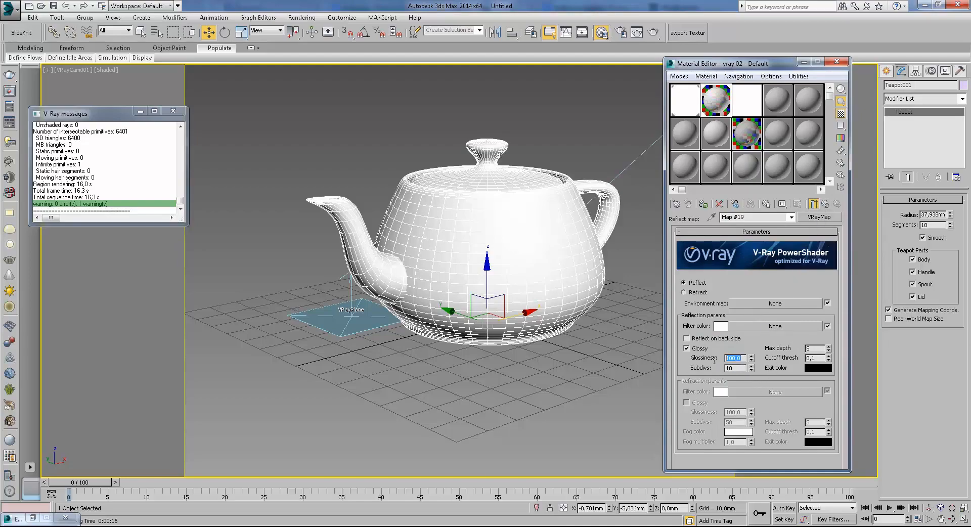
{"action": "type", "text": "50"}
- Render the teapot with the glossiness of 50, inspect its reflections and stop the render
{"action": "left_click", "coordinate": [654, 32]}
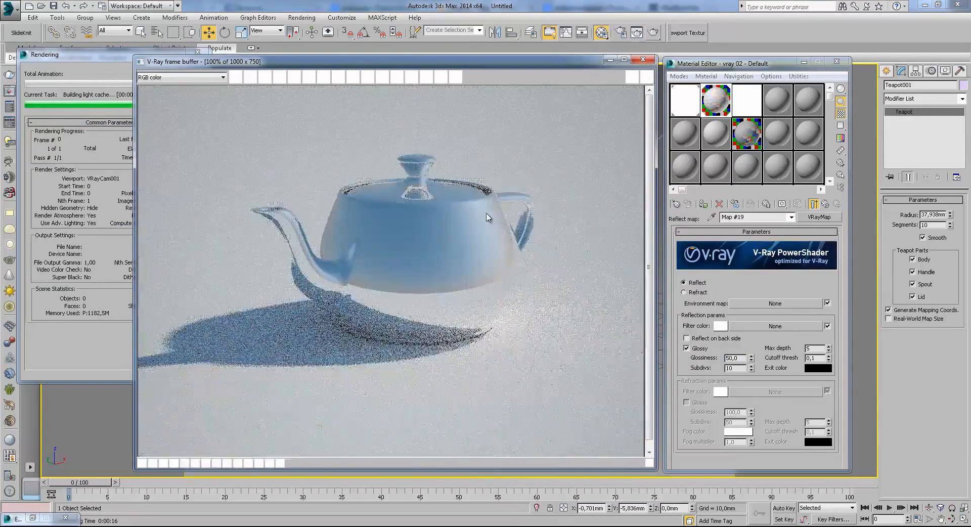
{"action": "scroll", "coordinate": [468, 238], "scroll_direction": "down", "scroll_amount": 2}
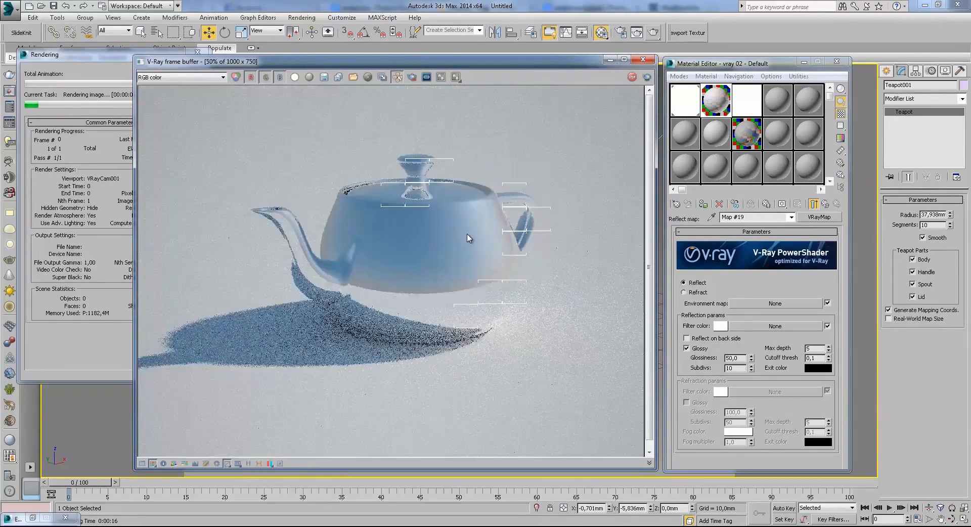
{"action": "scroll", "coordinate": [468, 238], "scroll_direction": "up", "scroll_amount": 1}
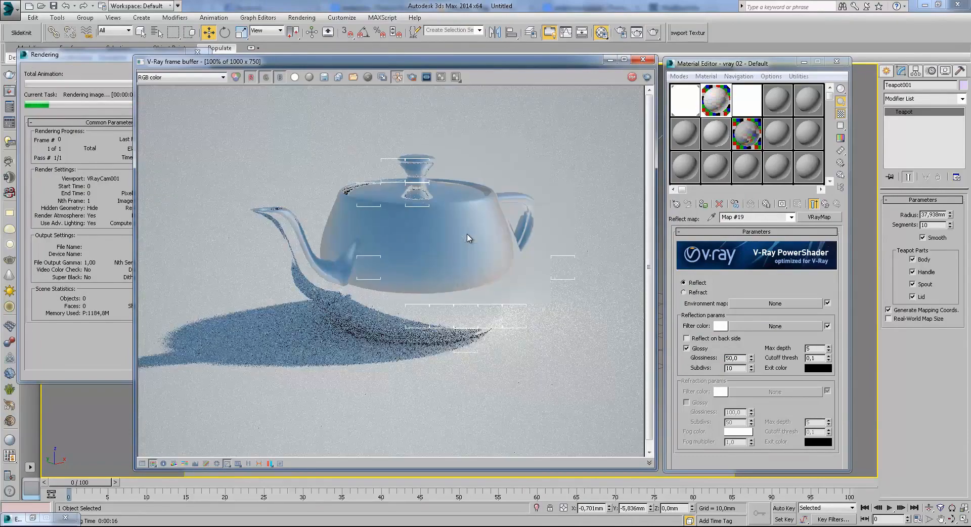
{"action": "left_click", "coordinate": [100, 65]}
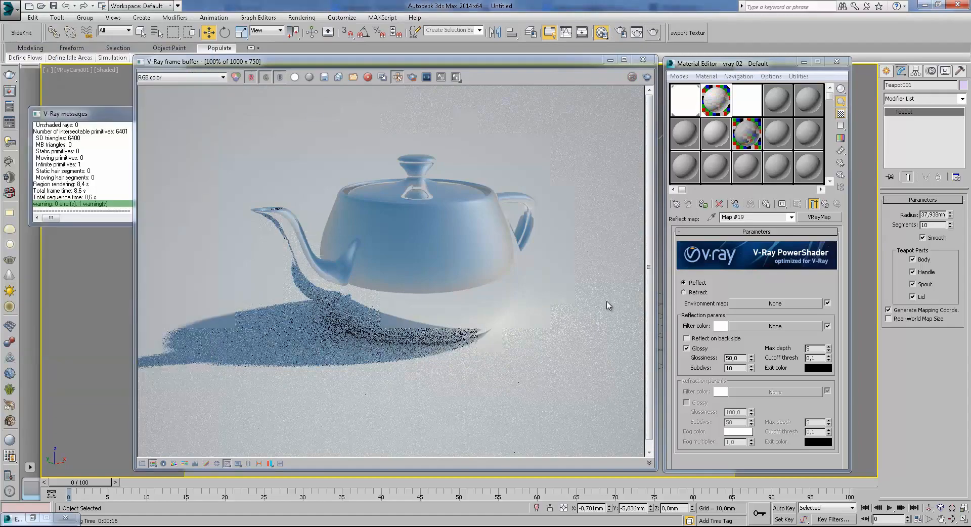
- Set the VRayMap's reflection glossiness to 0,01
{"action": "double_click", "coordinate": [742, 358]}
{"action": "type", "text": "9"}
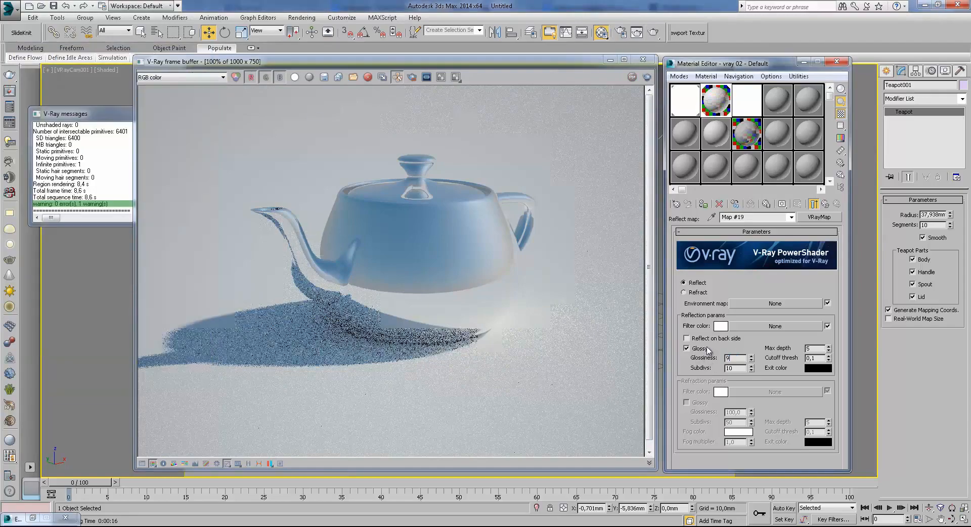
{"action": "key", "text": "Return"}
{"action": "type", "text": ",01"}
- Render the teapot with the glossiness of 0,01, inspect its surface up close, stop the render and close the frame buffer
{"action": "left_click", "coordinate": [654, 33]}
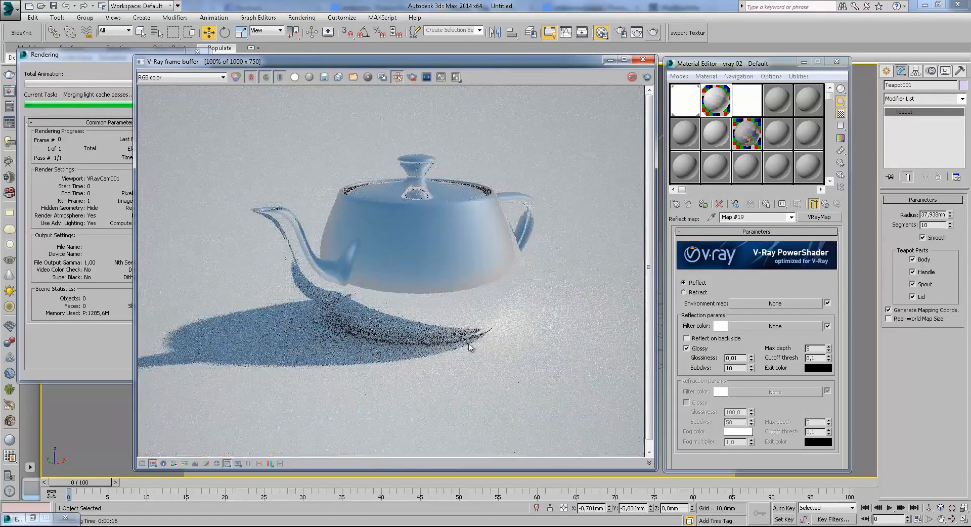
{"action": "scroll", "coordinate": [352, 236], "scroll_direction": "up", "scroll_amount": 2}
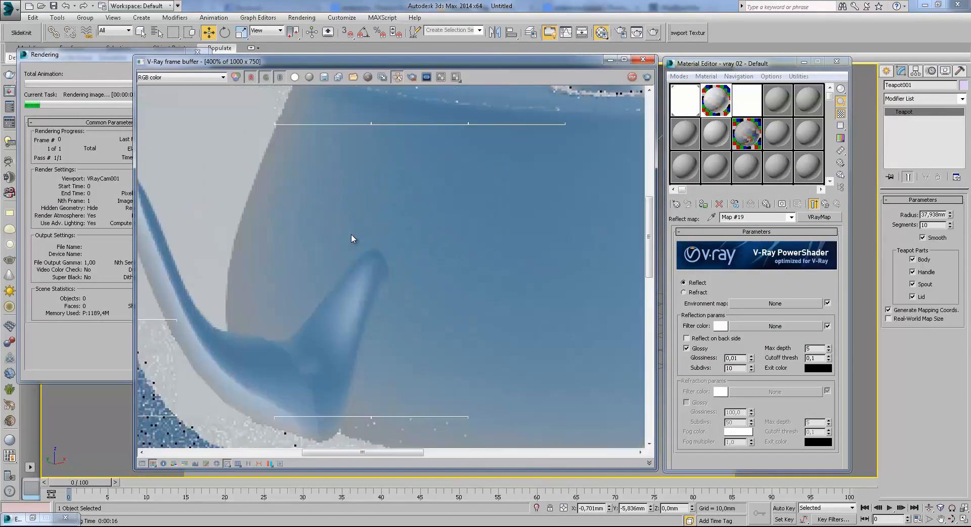
{"action": "scroll", "coordinate": [414, 341], "scroll_direction": "down", "scroll_amount": 2}
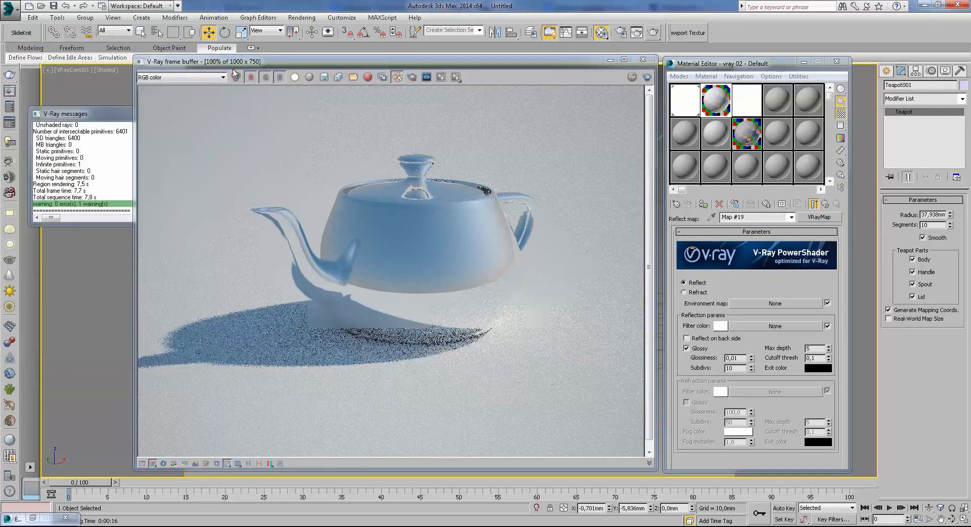
{"action": "left_click", "coordinate": [643, 59]}
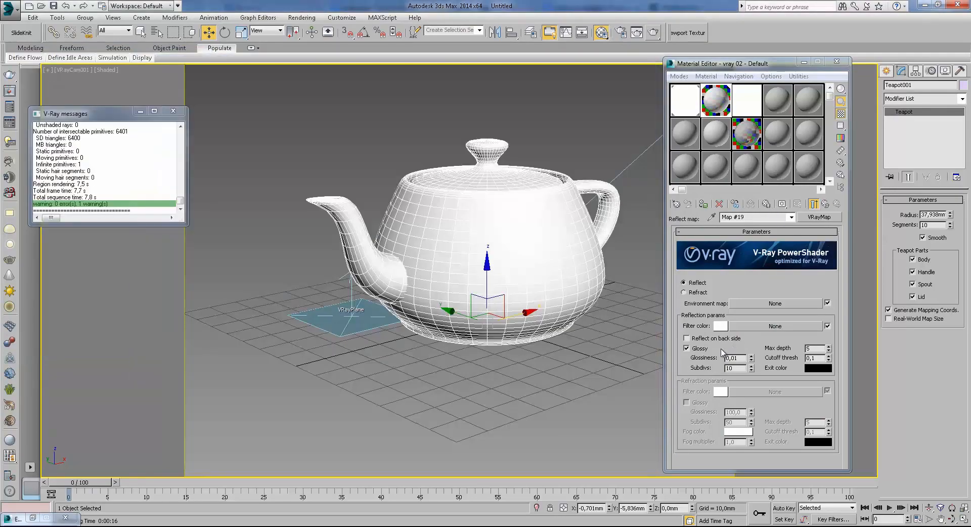
- Turn off the VRayMap's Glossy option, then unlock vray 02's highlight glossiness and set it to 0,8
{"action": "left_click", "coordinate": [694, 350]}
{"action": "left_click", "coordinate": [825, 204]}
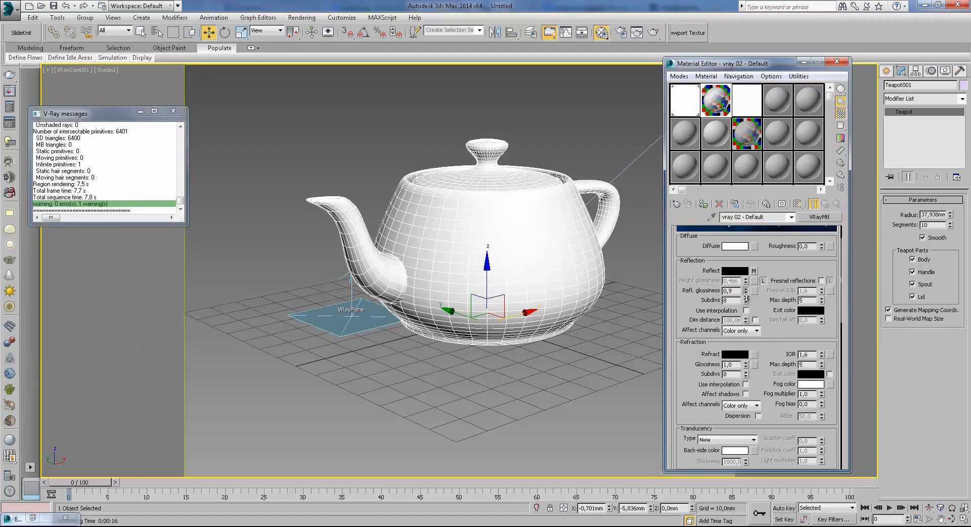
{"action": "left_click", "coordinate": [763, 281]}
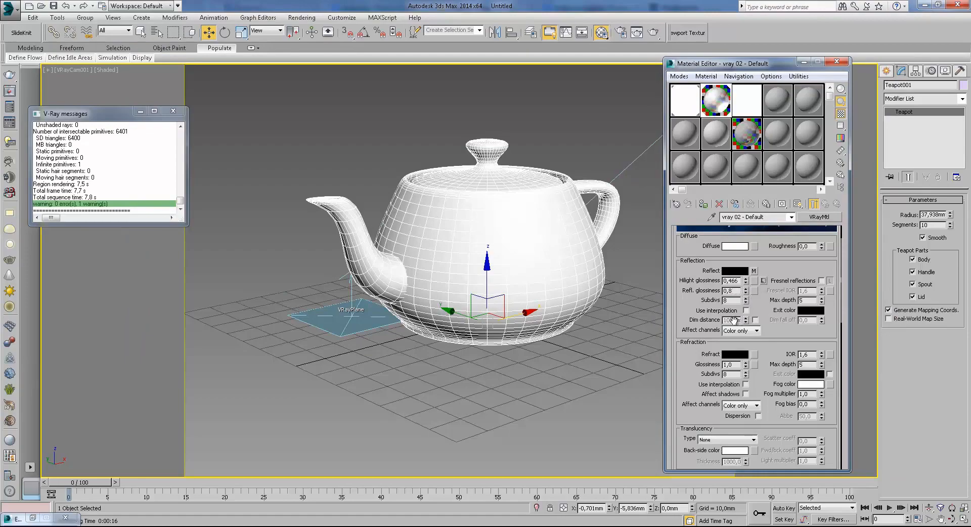
{"action": "double_click", "coordinate": [739, 282]}
- Render the teapot with the highlight glossiness of 0,8, inspect its highlights up close and stop the render
{"action": "left_click", "coordinate": [655, 30]}
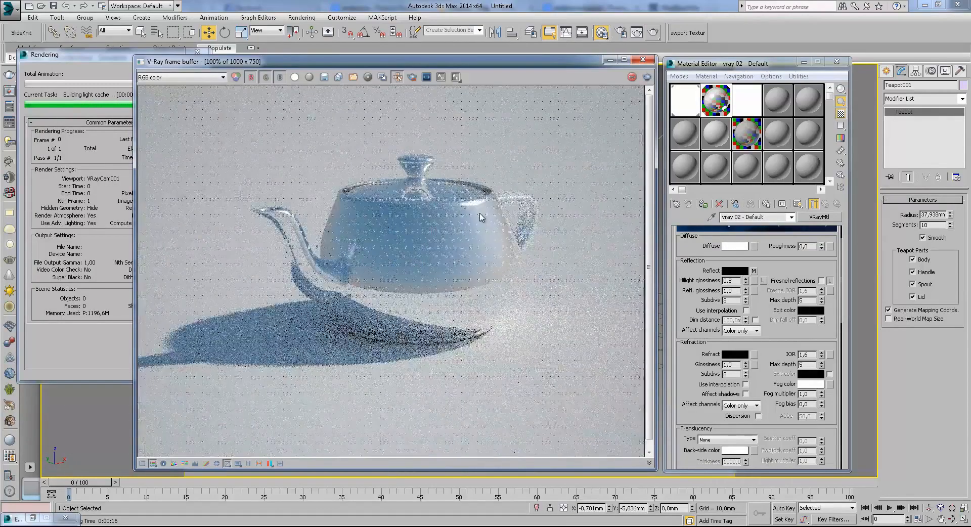
{"action": "scroll", "coordinate": [485, 213], "scroll_direction": "up", "scroll_amount": 1}
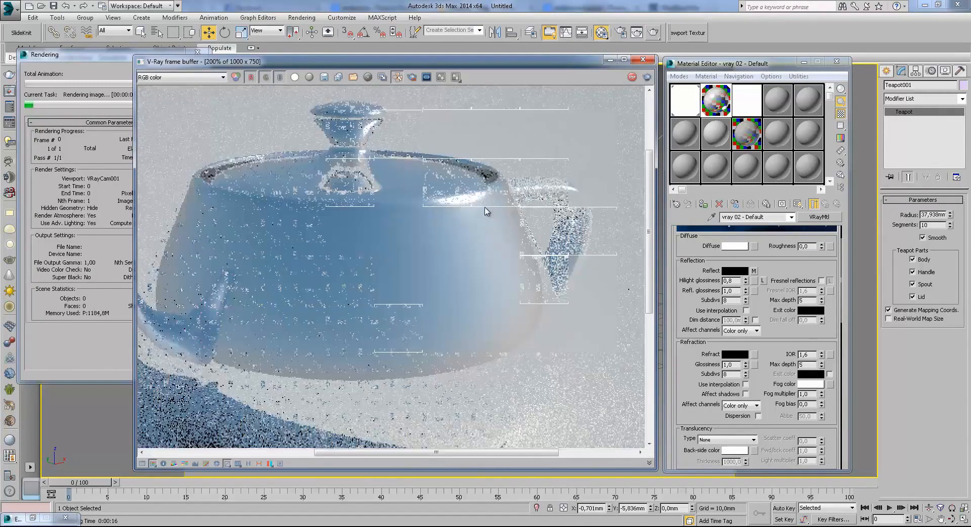
{"action": "middle_click_drag", "start_coordinate": [379, 225], "coordinate": [405, 218]}
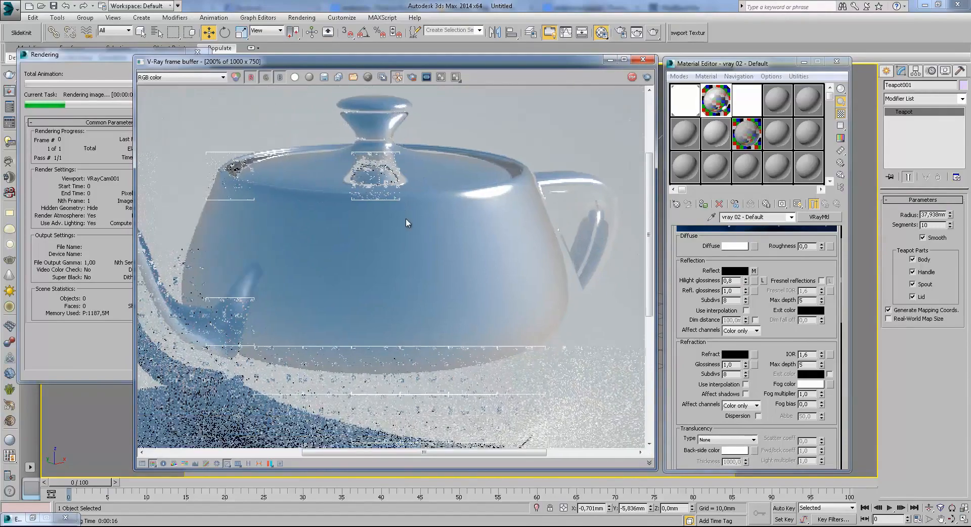
{"action": "scroll", "coordinate": [407, 223], "scroll_direction": "down", "scroll_amount": 1}
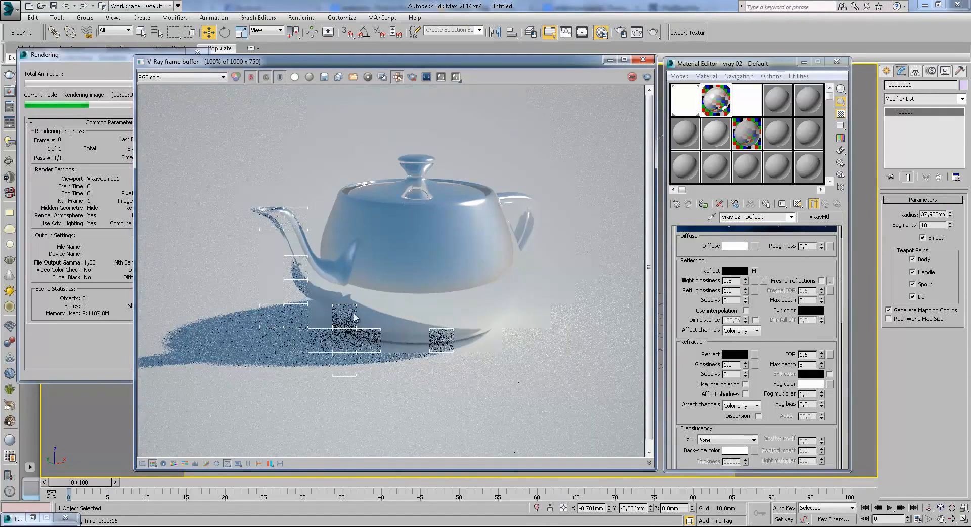
{"action": "left_click", "coordinate": [119, 80]}
{"action": "left_click", "coordinate": [196, 74]}
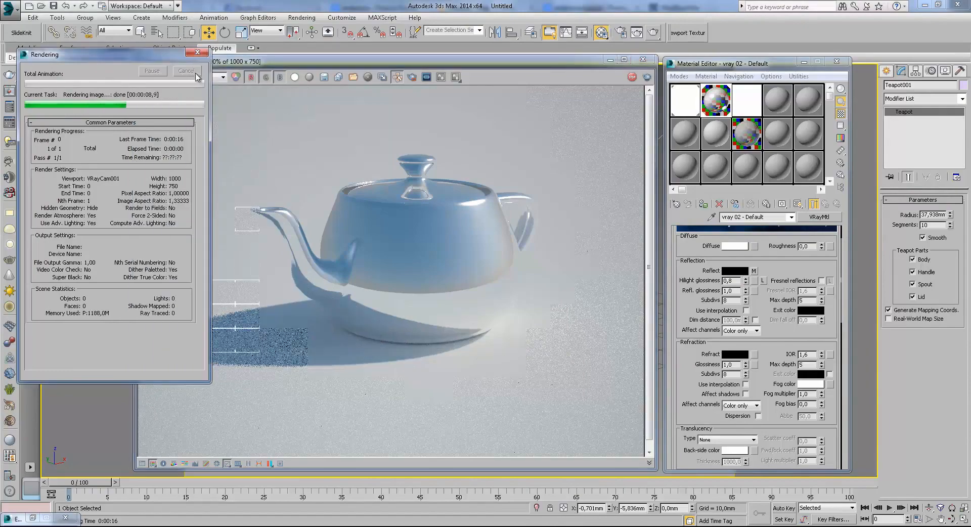
- Turn on Fresnel reflections for vray 02, unlock the Fresnel IOR and set it to 5
{"action": "left_click", "coordinate": [821, 282]}
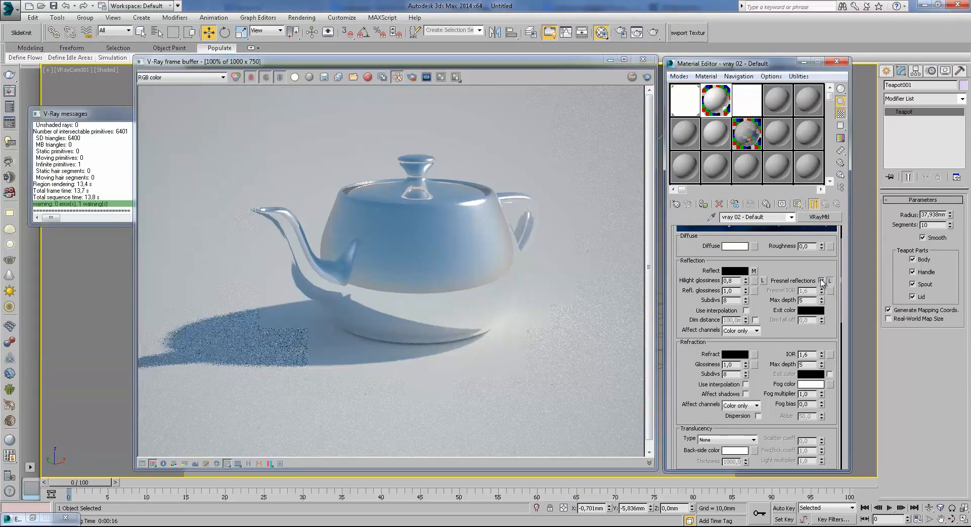
{"action": "left_click", "coordinate": [830, 280]}
{"action": "type", "text": "50"}
{"action": "key", "text": "Return"}
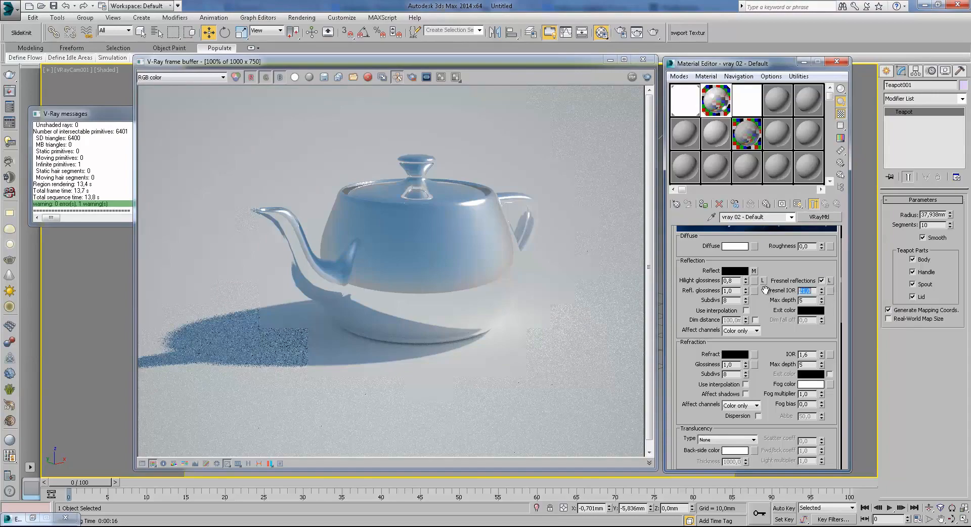
{"action": "type", "text": "5"}
{"action": "key", "text": "Return"}
- Render the teapot with Fresnel reflections on, then stop the render and close the frame buffer
{"action": "left_click", "coordinate": [649, 39]}
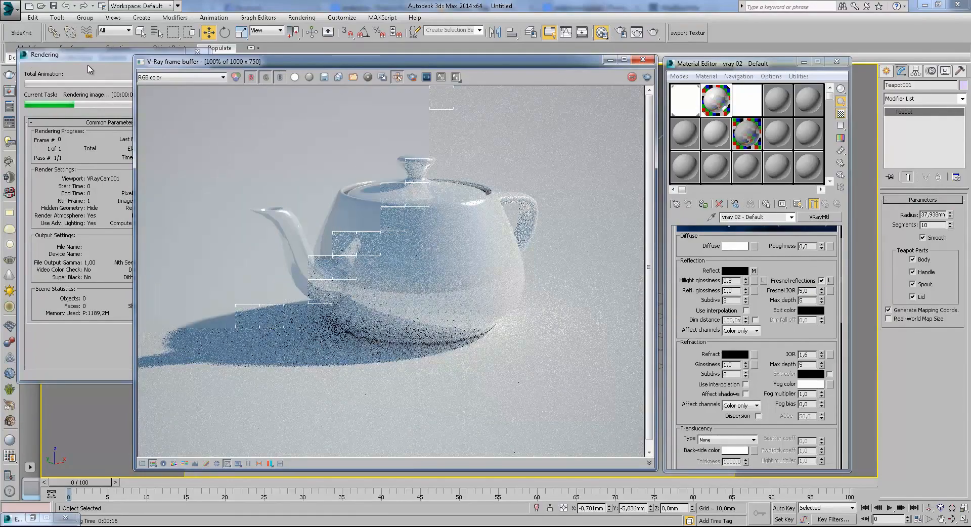
{"action": "left_click", "coordinate": [88, 70]}
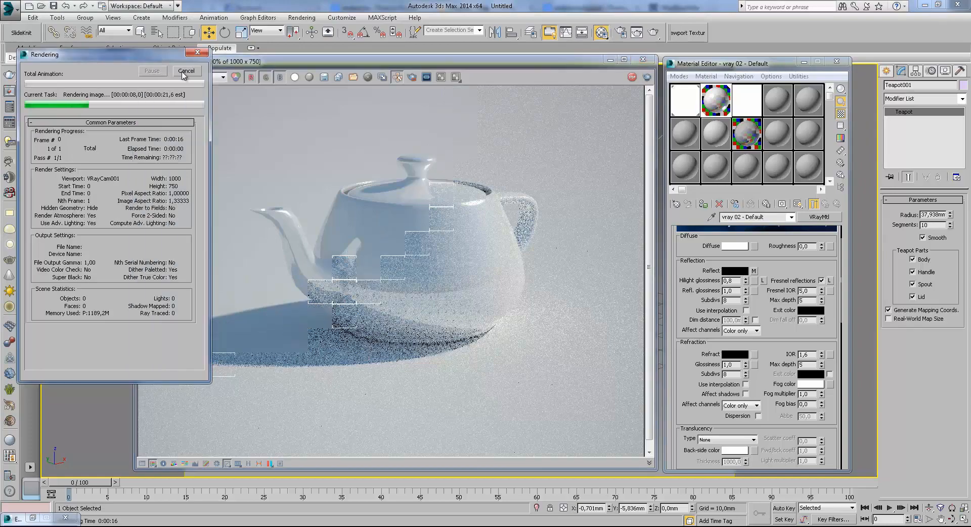
{"action": "left_click", "coordinate": [185, 72]}
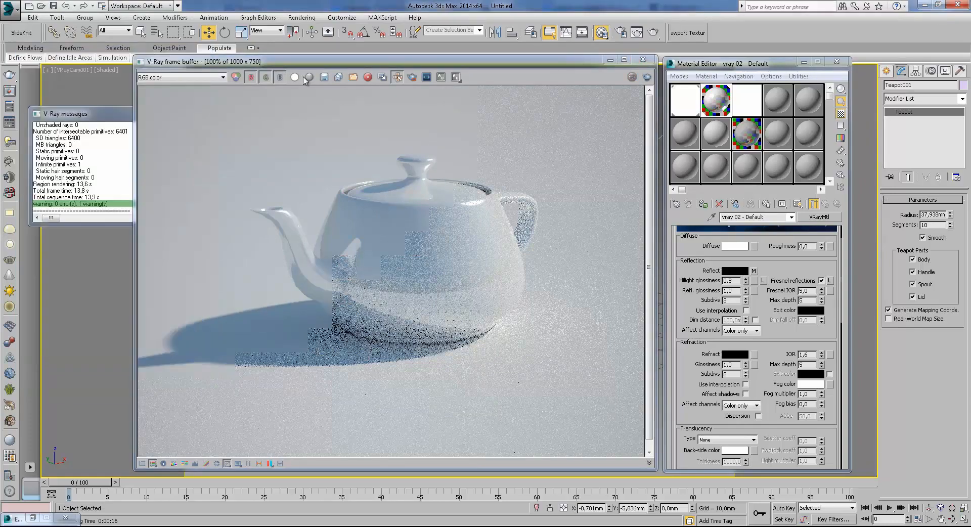
{"action": "left_click", "coordinate": [643, 59]}
- Check the VRayMap in vray 02's Reflect slot and copy it to the Refract slot
{"action": "left_click_drag", "start_coordinate": [769, 267], "coordinate": [768, 314]}
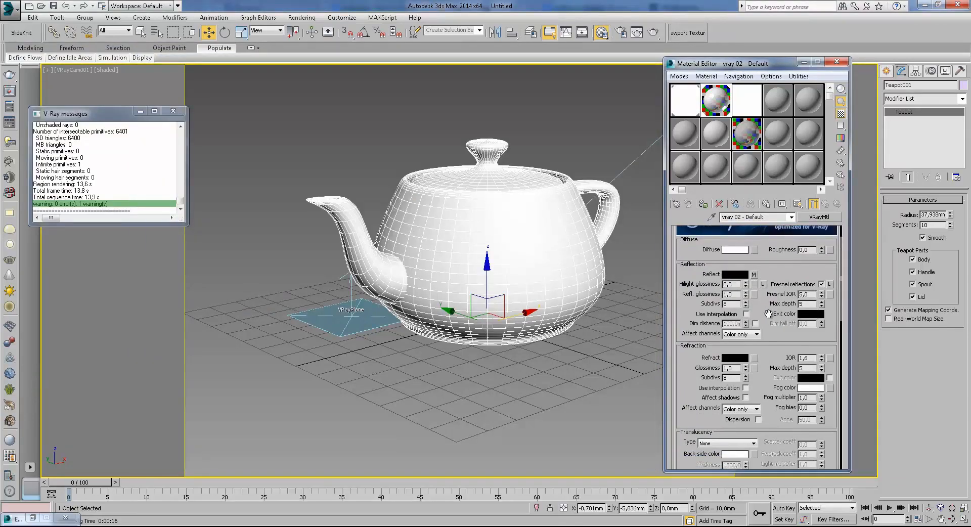
{"action": "left_click", "coordinate": [754, 274]}
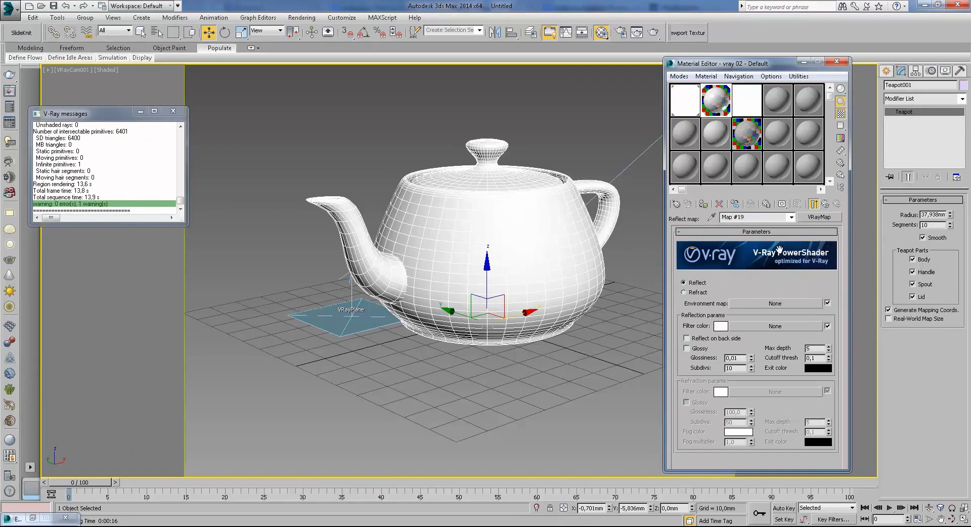
{"action": "left_click", "coordinate": [824, 203]}
{"action": "left_click_drag", "start_coordinate": [756, 283], "coordinate": [756, 167]}
{"action": "scroll", "coordinate": [778, 265], "scroll_direction": "up", "scroll_amount": 5}
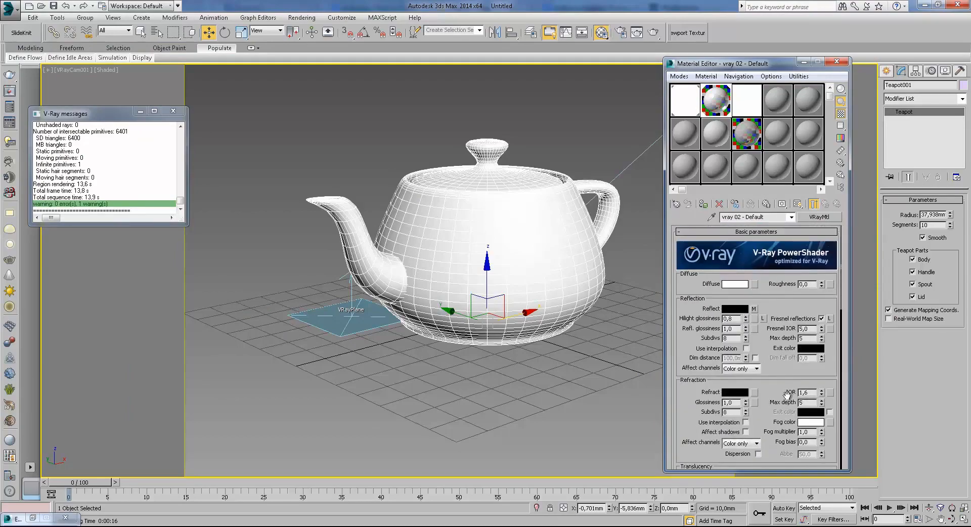
{"action": "left_click", "coordinate": [754, 308]}
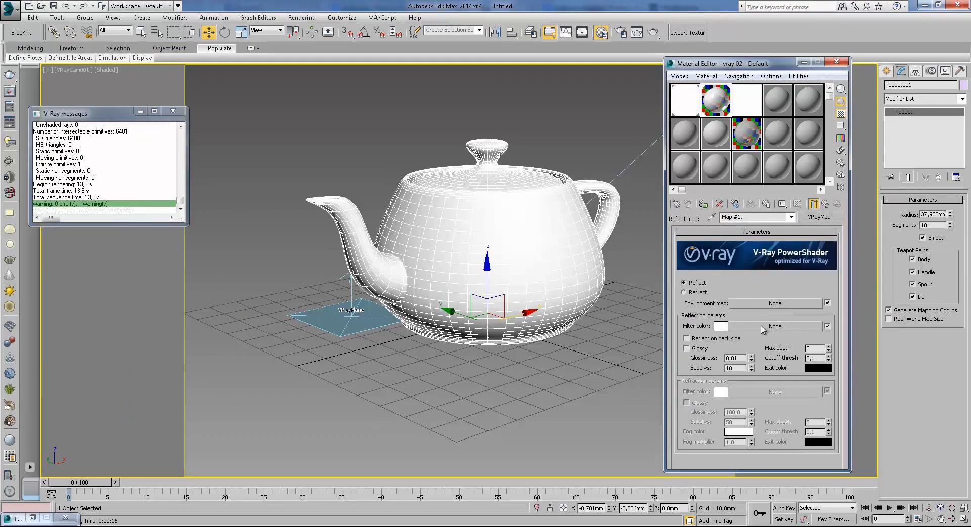
{"action": "left_click", "coordinate": [825, 204]}
{"action": "left_click_drag", "start_coordinate": [759, 365], "coordinate": [754, 392]}
{"action": "left_click", "coordinate": [736, 297]}
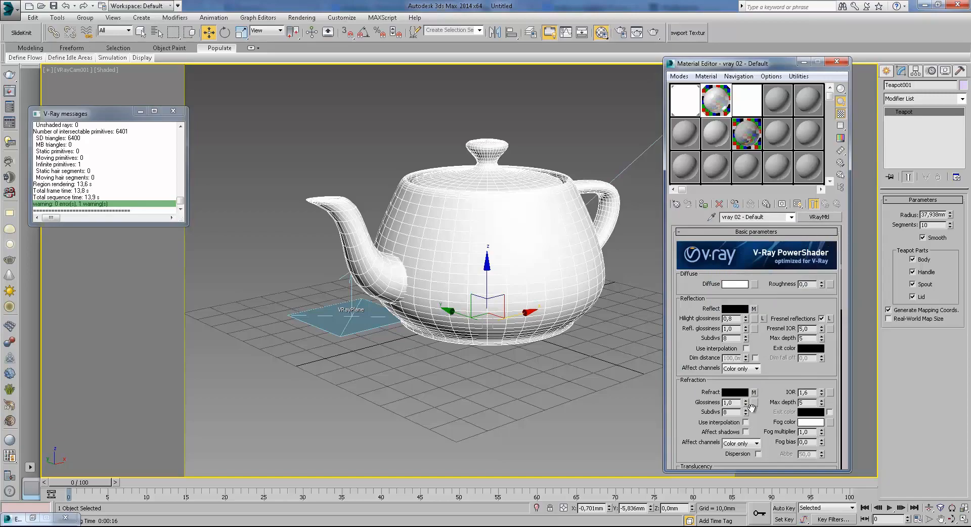
- Switch the VRayMap in the Refract slot to Refract mode and return to the vray 02 material
{"action": "left_click", "coordinate": [754, 393]}
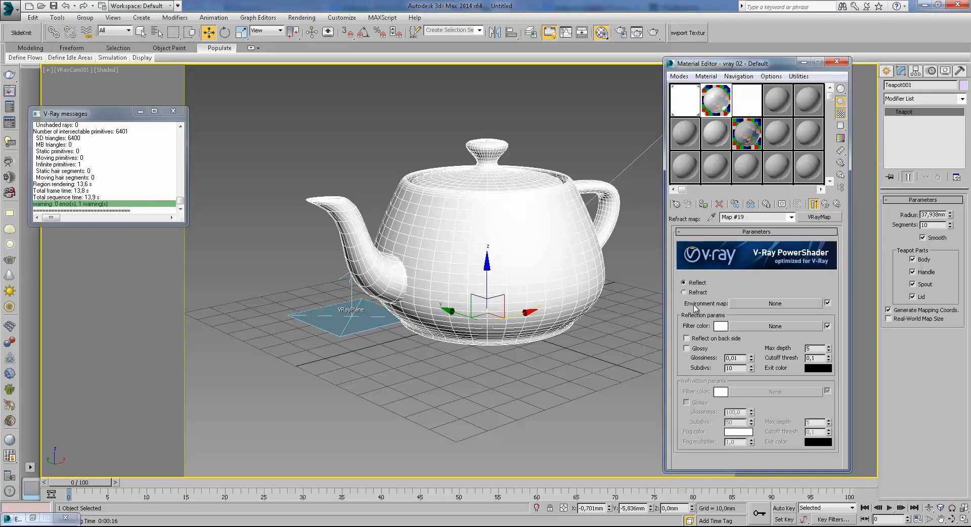
{"action": "left_click", "coordinate": [683, 292]}
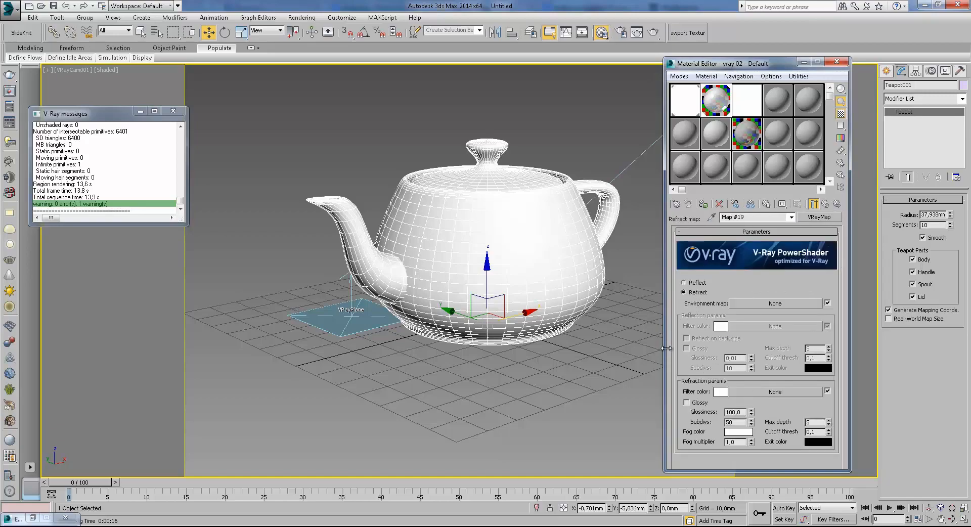
{"action": "left_click", "coordinate": [825, 204]}
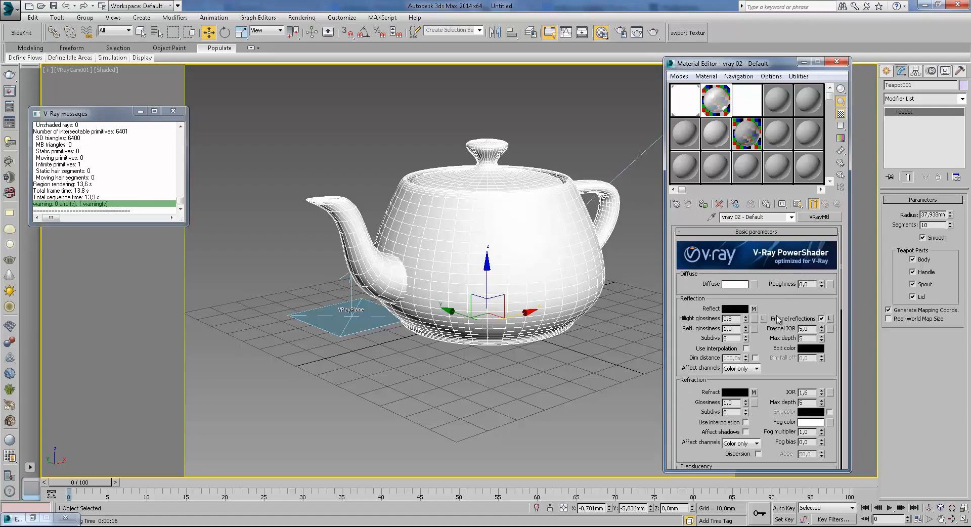
- Clear the VRayMap from vray 02's Reflect slot
{"action": "right_click", "coordinate": [756, 310]}
{"action": "left_click", "coordinate": [783, 349]}
{"action": "left_click_drag", "start_coordinate": [777, 393], "coordinate": [778, 354]}
{"action": "left_click_drag", "start_coordinate": [774, 317], "coordinate": [770, 354]}
{"action": "left_click", "coordinate": [742, 308]}
{"action": "left_click_drag", "start_coordinate": [279, 74], "coordinate": [287, 139]}
{"action": "left_click", "coordinate": [401, 149]}
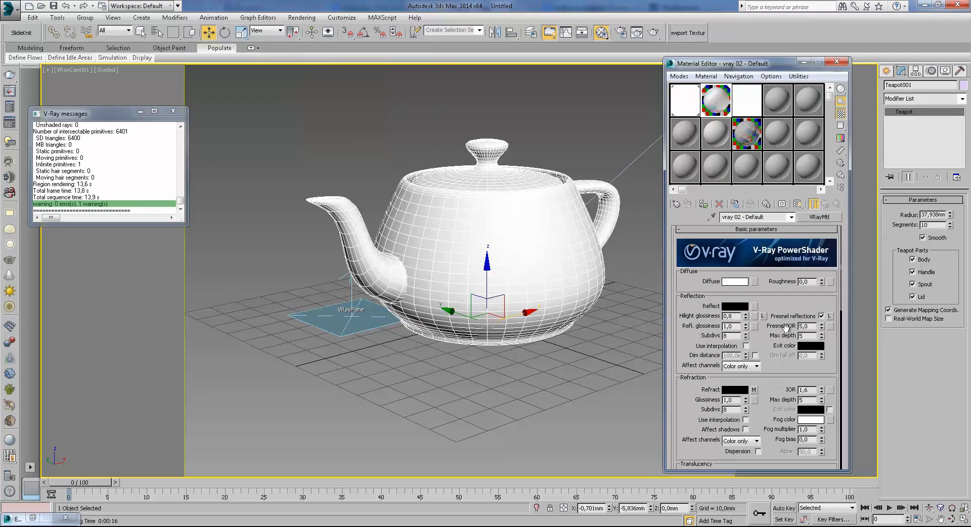
- Set vray 02's reflect color to white and relock the Fresnel IOR to the refraction IOR
{"action": "left_click", "coordinate": [735, 306]}
{"action": "left_click_drag", "start_coordinate": [297, 136], "coordinate": [301, 152]}
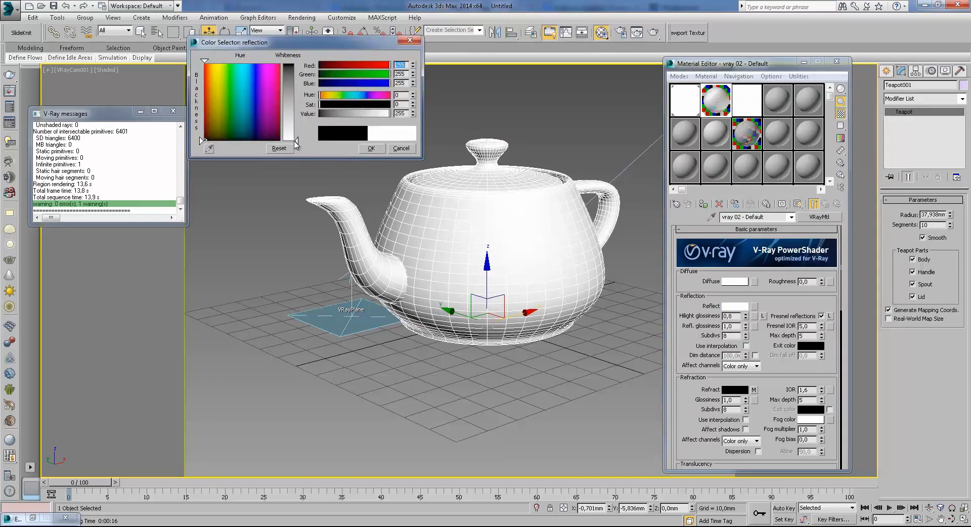
{"action": "left_click", "coordinate": [371, 148]}
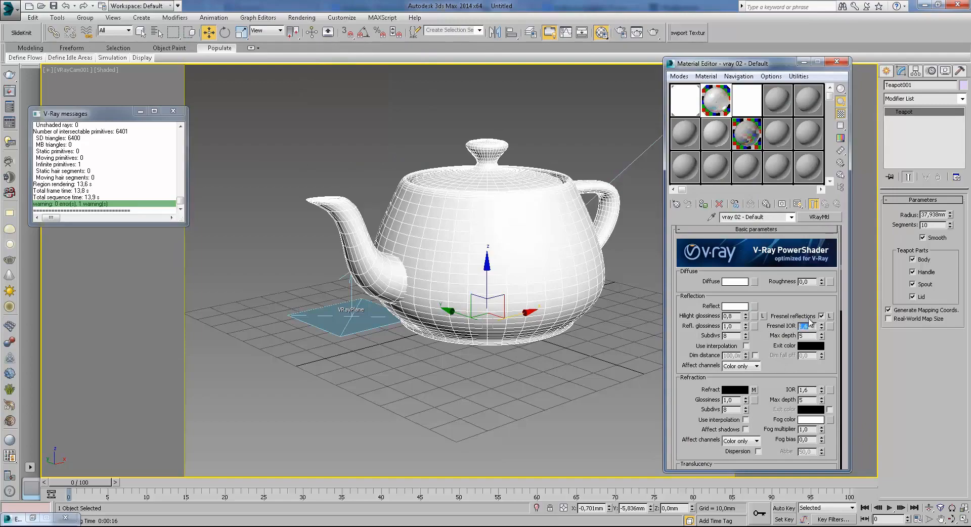
{"action": "left_click", "coordinate": [830, 316]}
- Set vray 02's refraction IOR to 1,514 and review the refraction parameters of the VRayMap in the Refract slot
{"action": "left_click_drag", "start_coordinate": [769, 353], "coordinate": [781, 286]}
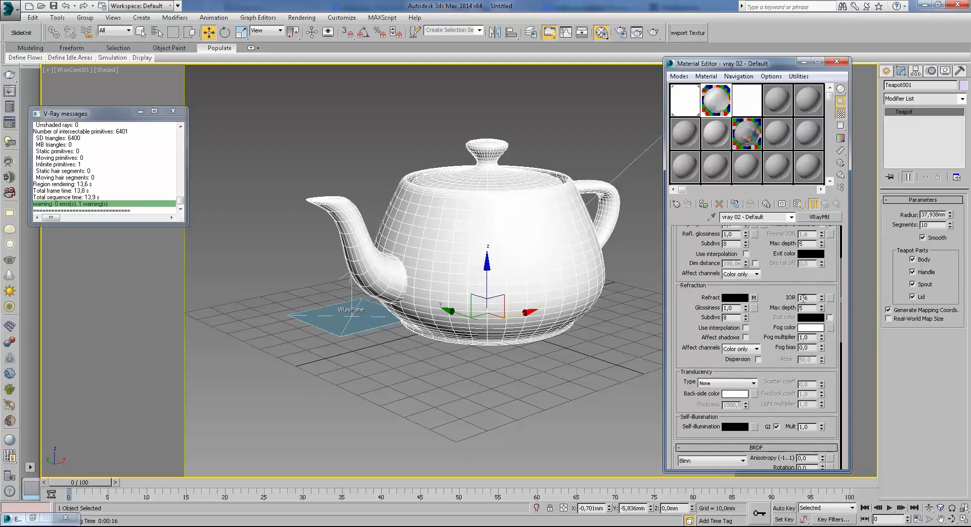
{"action": "left_click", "coordinate": [755, 297]}
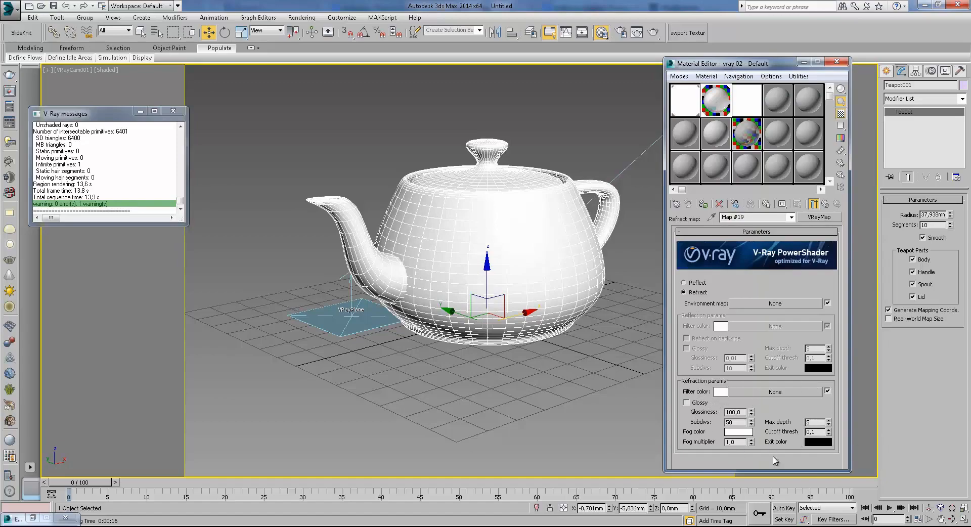
{"action": "left_click", "coordinate": [825, 205]}
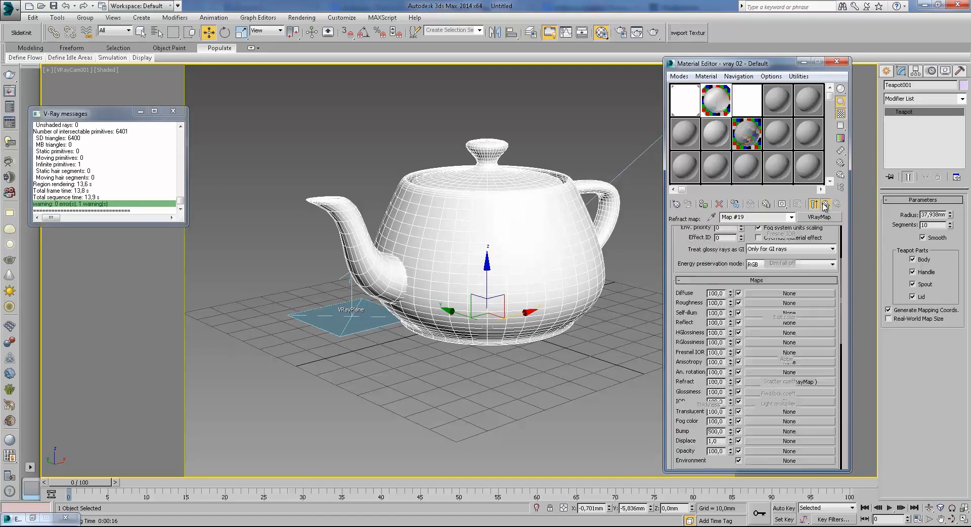
{"action": "left_click_drag", "start_coordinate": [773, 364], "coordinate": [779, 359]}
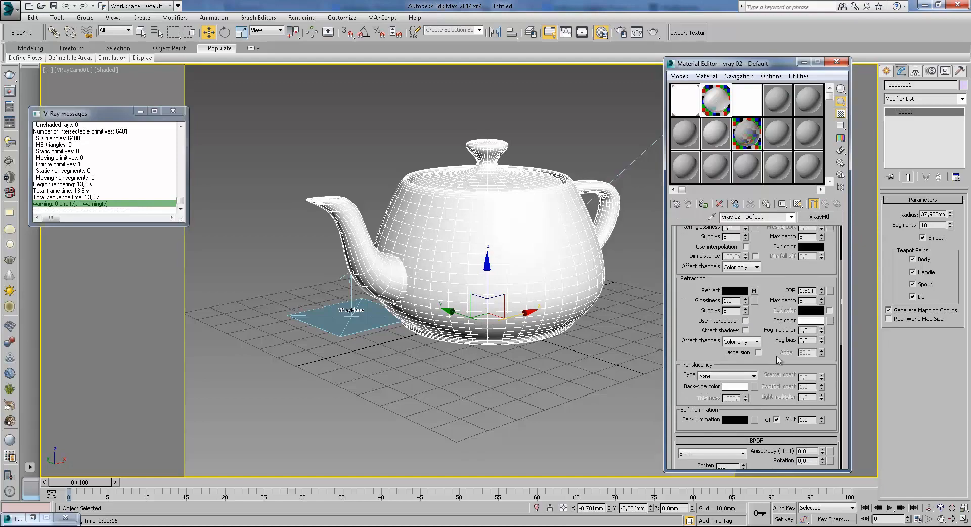
{"action": "left_click", "coordinate": [754, 291]}
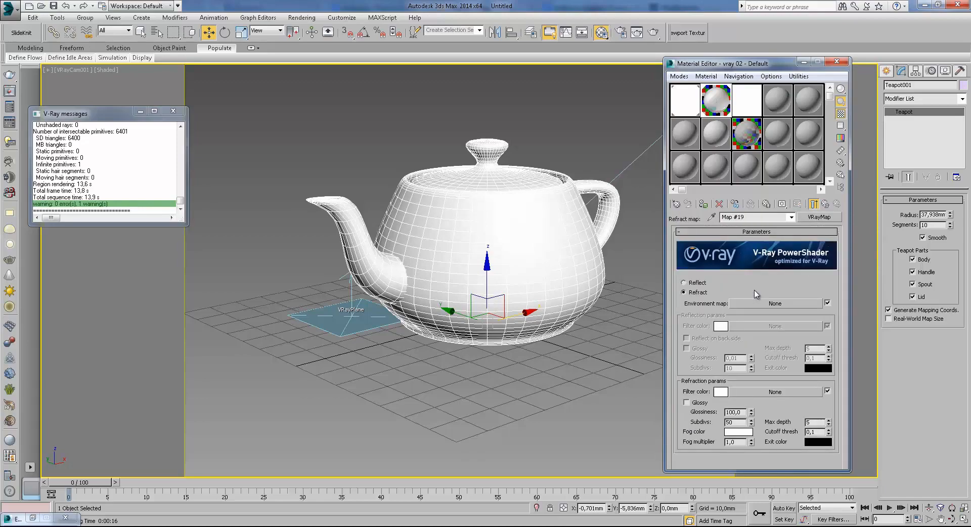
{"action": "left_click", "coordinate": [826, 205]}
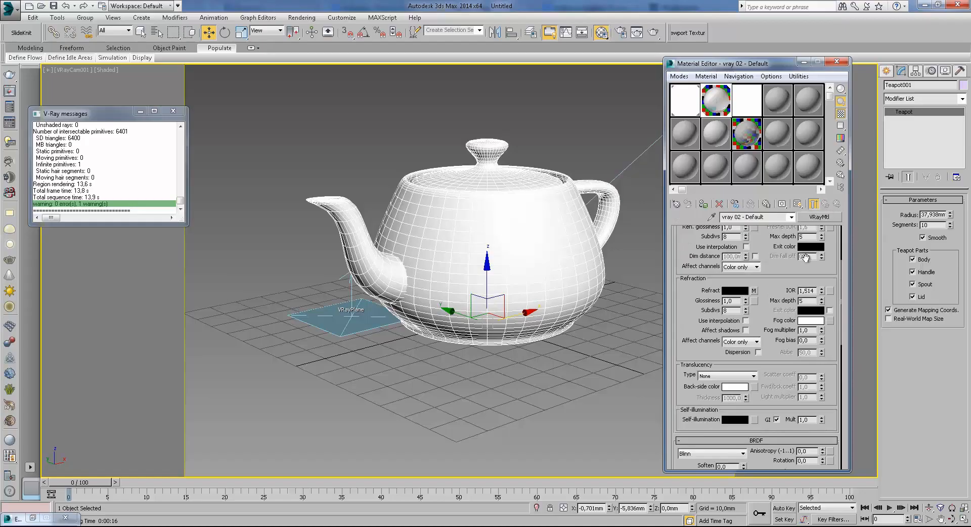
- Test-render the refractive teapot and examine its body, lid and spout up close, cancelling the render when finished
{"action": "left_click", "coordinate": [653, 33]}
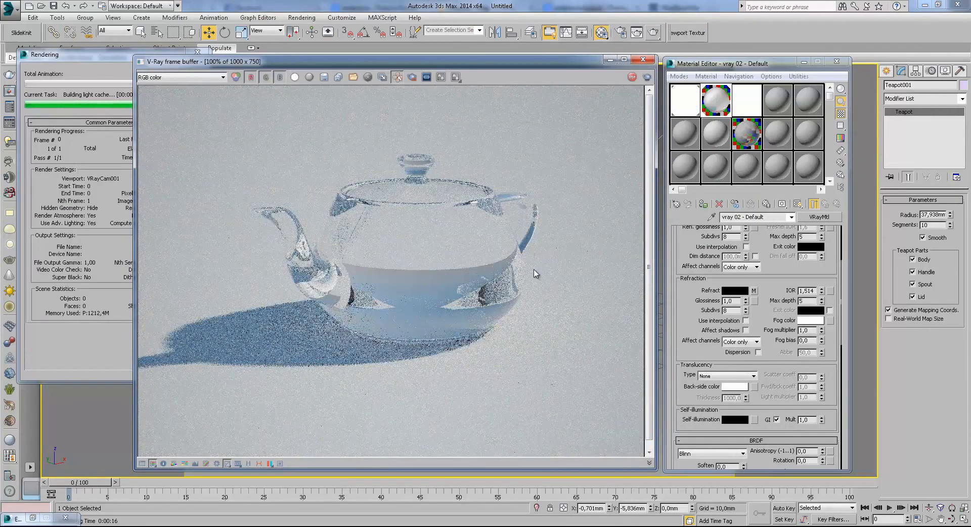
{"action": "scroll", "coordinate": [526, 277], "scroll_direction": "up", "scroll_amount": 1}
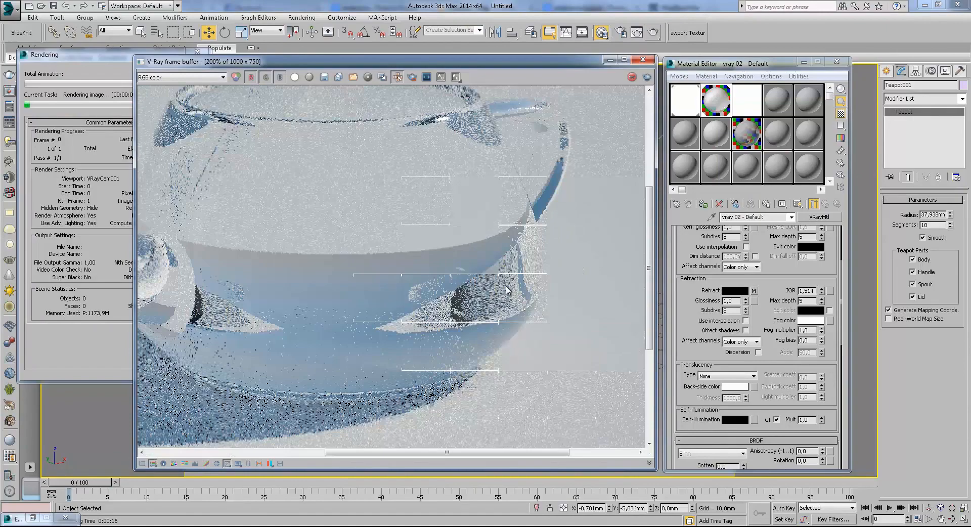
{"action": "scroll", "coordinate": [453, 262], "scroll_direction": "down", "scroll_amount": 1}
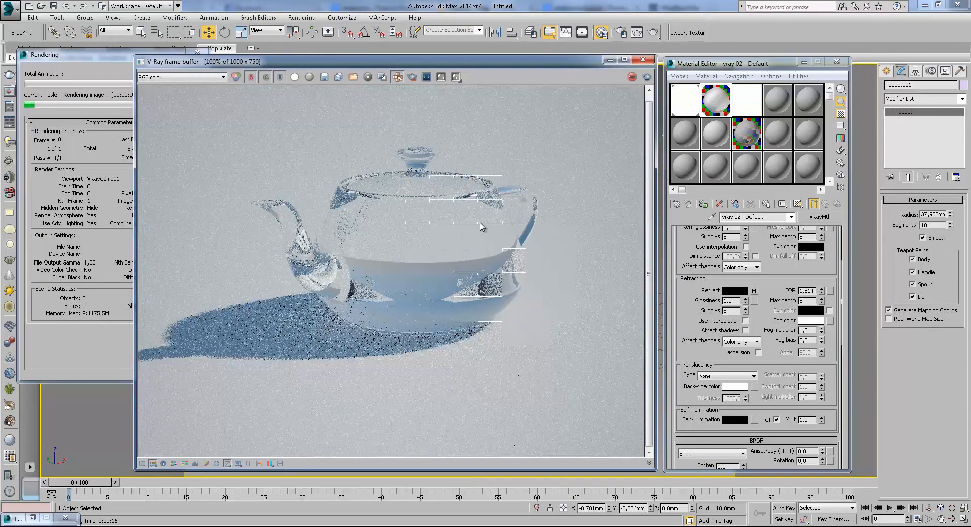
{"action": "scroll", "coordinate": [483, 230], "scroll_direction": "up", "scroll_amount": 1}
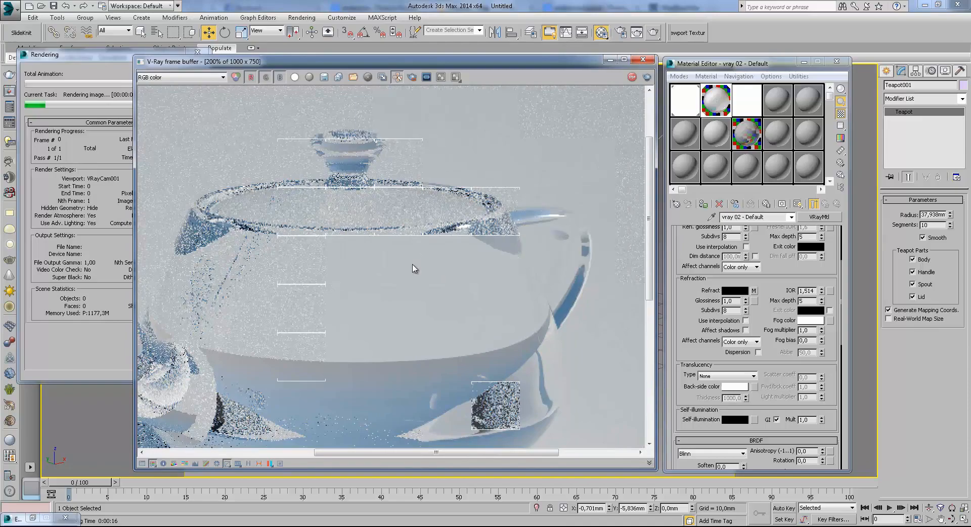
{"action": "scroll", "coordinate": [444, 276], "scroll_direction": "down", "scroll_amount": 1}
{"action": "scroll", "coordinate": [418, 220], "scroll_direction": "up", "scroll_amount": 1}
{"action": "middle_click_drag", "start_coordinate": [416, 237], "coordinate": [471, 295]}
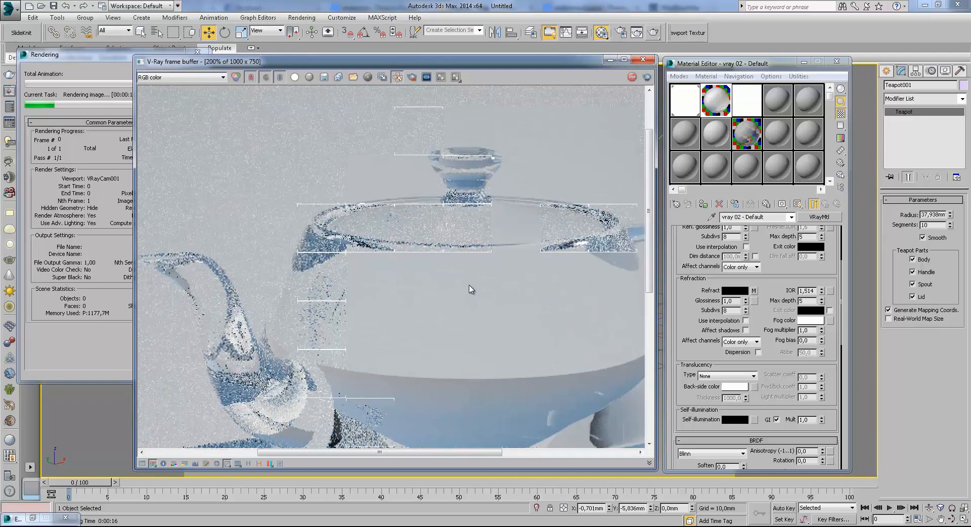
{"action": "scroll", "coordinate": [471, 288], "scroll_direction": "down", "scroll_amount": 1}
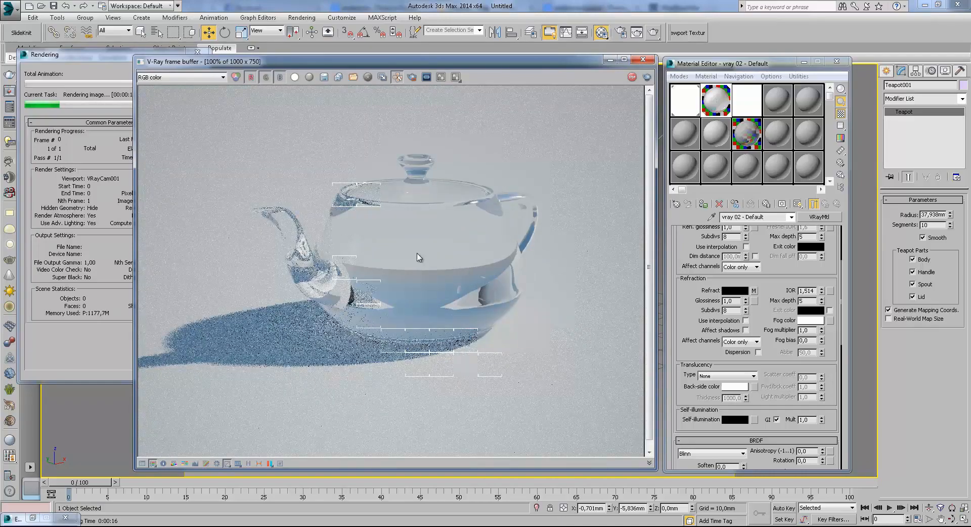
{"action": "scroll", "coordinate": [380, 250], "scroll_direction": "up", "scroll_amount": 1}
{"action": "middle_click_drag", "start_coordinate": [379, 250], "coordinate": [498, 251]}
{"action": "scroll", "coordinate": [497, 251], "scroll_direction": "down", "scroll_amount": 1}
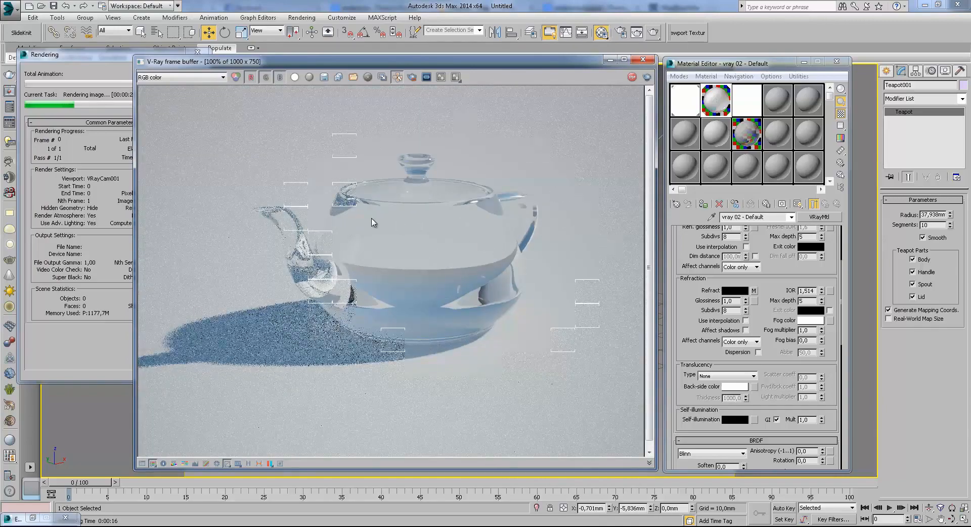
{"action": "scroll", "coordinate": [426, 173], "scroll_direction": "up", "scroll_amount": 1}
{"action": "middle_click_drag", "start_coordinate": [426, 173], "coordinate": [491, 175]}
{"action": "scroll", "coordinate": [521, 219], "scroll_direction": "down", "scroll_amount": 1}
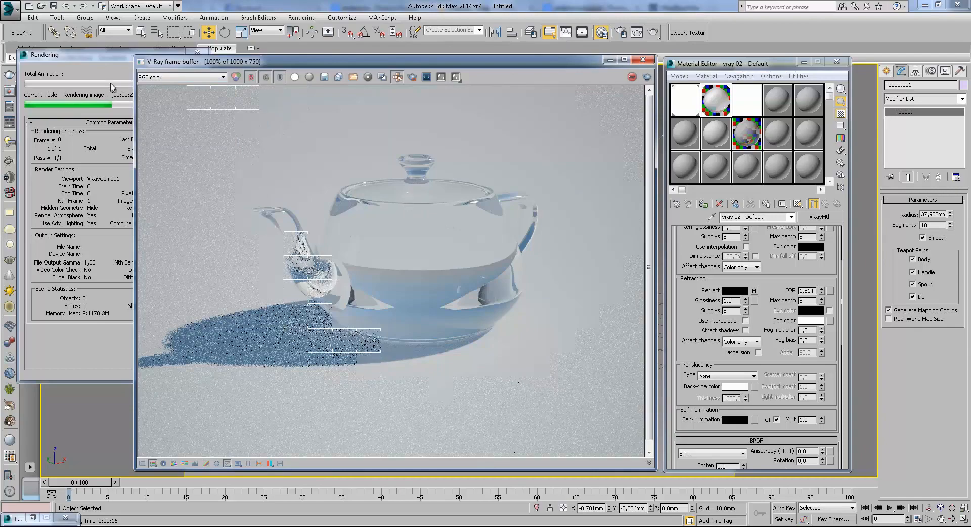
{"action": "left_click", "coordinate": [81, 57]}
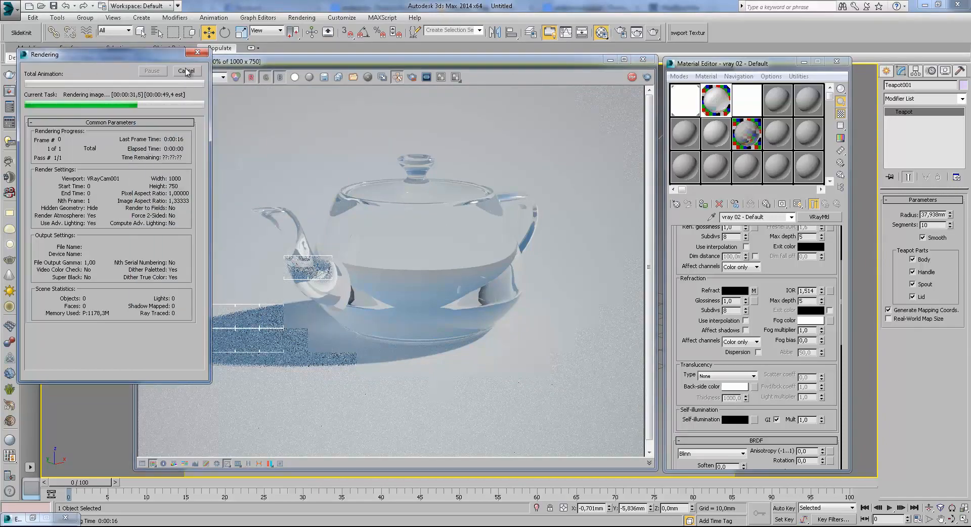
{"action": "left_click", "coordinate": [187, 71]}
{"action": "left_click", "coordinate": [643, 59]}
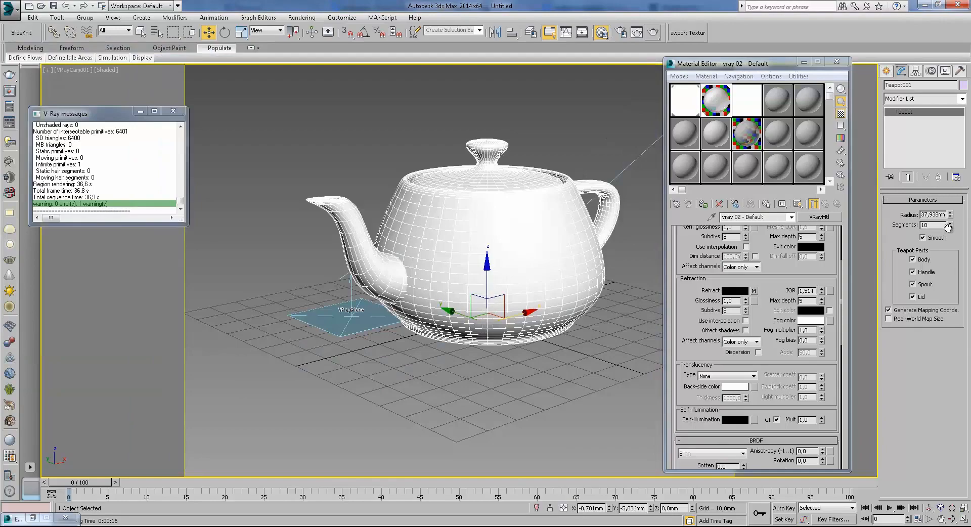
- Reduce the teapot's radius to 29,592 mm and clone it beside the original as a single instance
{"action": "left_click_drag", "start_coordinate": [949, 220], "coordinate": [949, 229]}
{"action": "mouse_move", "coordinate": [487, 309]}
{"action": "left_mouse_down"}
{"action": "mouse_move", "coordinate": [360, 289]}
{"action": "mouse_move", "coordinate": [483, 316]}
{"action": "mouse_move", "coordinate": [386, 288]}
{"action": "mouse_move", "coordinate": [589, 311]}
{"action": "mouse_move", "coordinate": [595, 304]}
{"action": "left_mouse_up"}
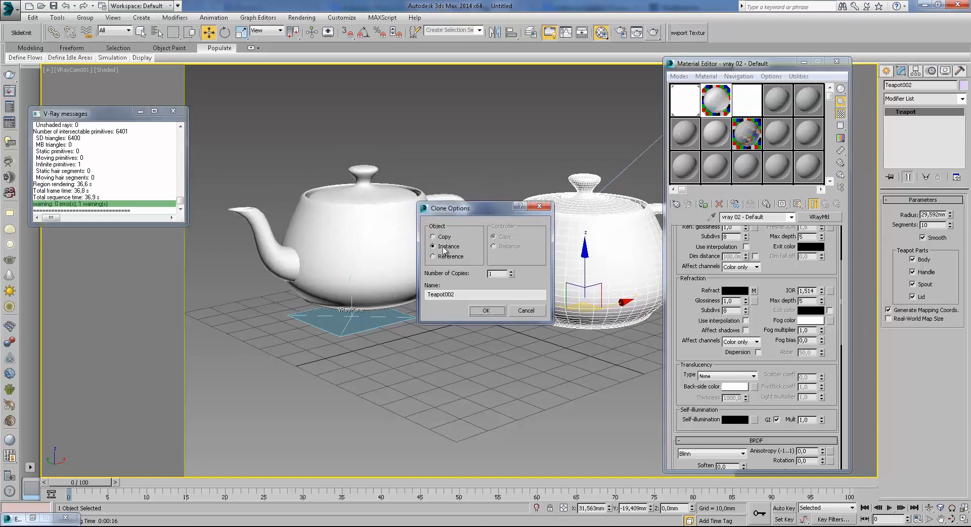
{"action": "left_click", "coordinate": [486, 311]}
- Set the refract color of the vray 02 - Default8 material to white and show the checkered background behind its sample
{"action": "left_click", "coordinate": [726, 140]}
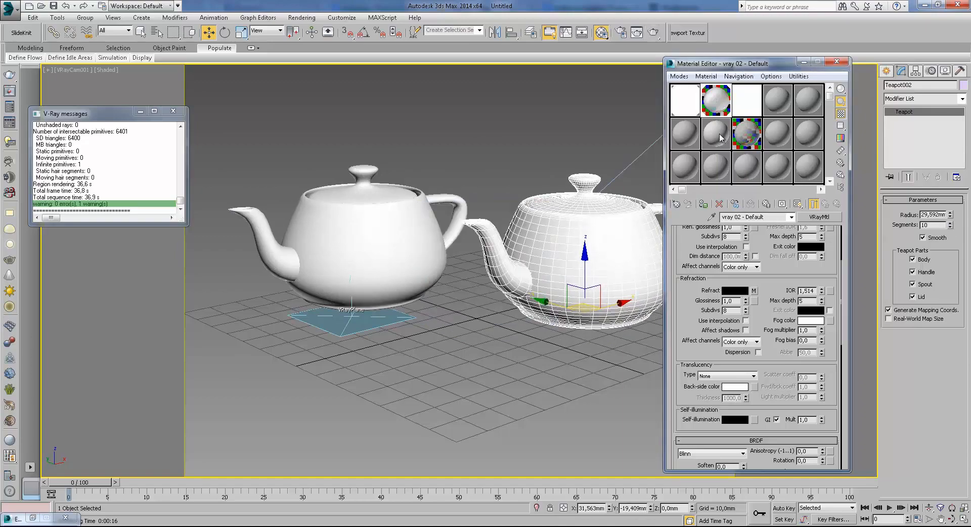
{"action": "scroll", "coordinate": [769, 295], "scroll_direction": "down", "scroll_amount": 10}
{"action": "scroll", "coordinate": [712, 234], "scroll_direction": "up", "scroll_amount": 6}
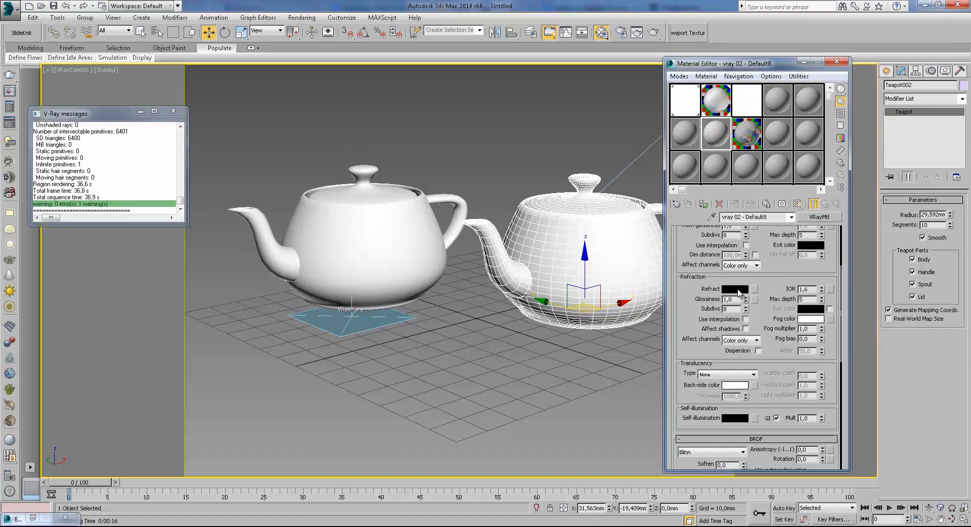
{"action": "left_click", "coordinate": [739, 291]}
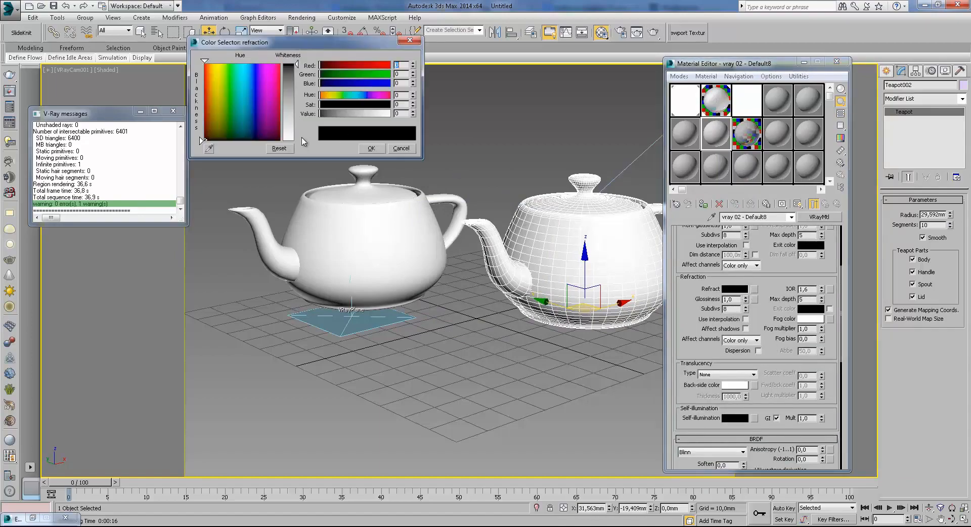
{"action": "left_click_drag", "start_coordinate": [303, 141], "coordinate": [304, 143]}
{"action": "left_click", "coordinate": [371, 148]}
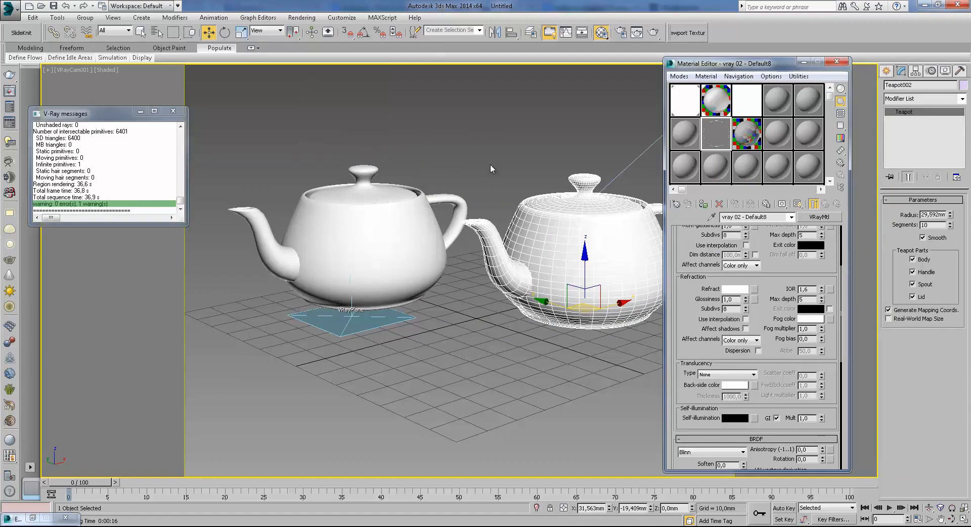
{"action": "left_click", "coordinate": [841, 113]}
- Inspect vray 02's sample in an enlarged preview, close it and return to the vray 02 - Default8 material
{"action": "left_click", "coordinate": [812, 288]}
{"action": "left_click", "coordinate": [722, 107]}
{"action": "double_click", "coordinate": [722, 104]}
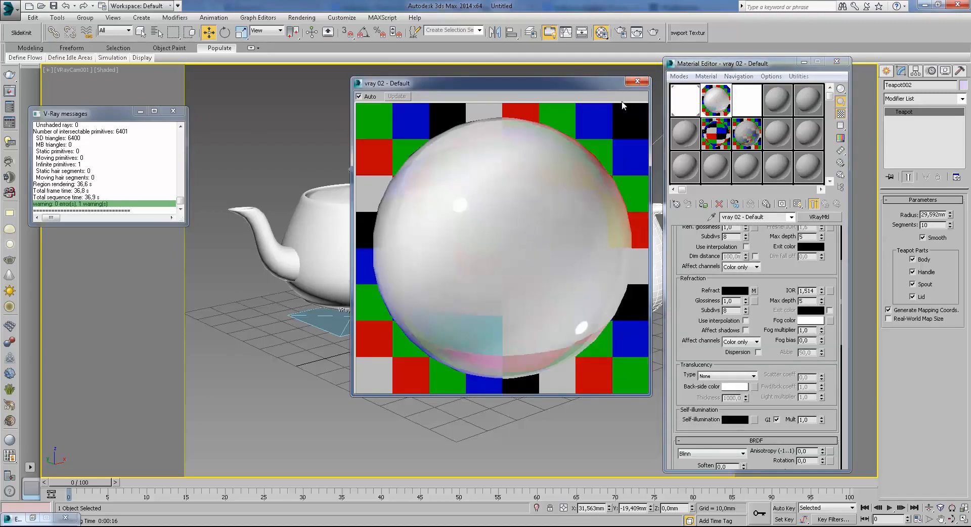
{"action": "left_click", "coordinate": [637, 80]}
{"action": "left_click", "coordinate": [718, 138]}
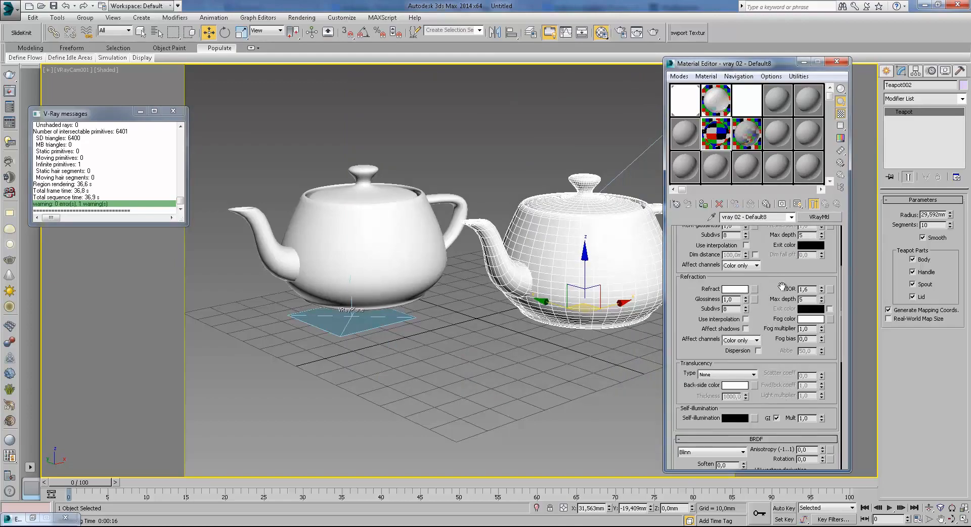
- Slightly lower the brightness value of the refract color in vray 02 - Default8
{"action": "left_click", "coordinate": [733, 290]}
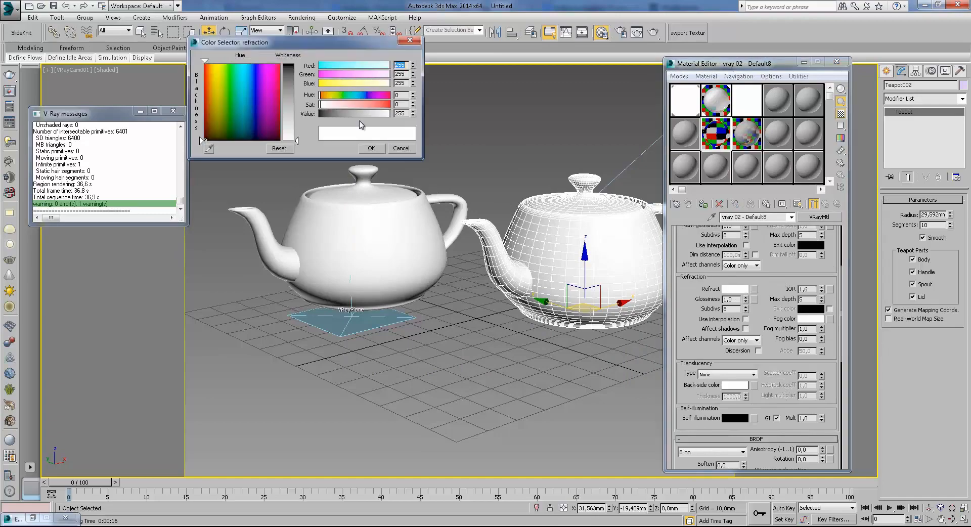
{"action": "left_click", "coordinate": [412, 117]}
{"action": "left_click", "coordinate": [413, 117]}
{"action": "left_click", "coordinate": [413, 117]}
{"action": "left_click", "coordinate": [413, 117]}
{"action": "left_click", "coordinate": [413, 117]}
{"action": "left_click", "coordinate": [382, 148]}
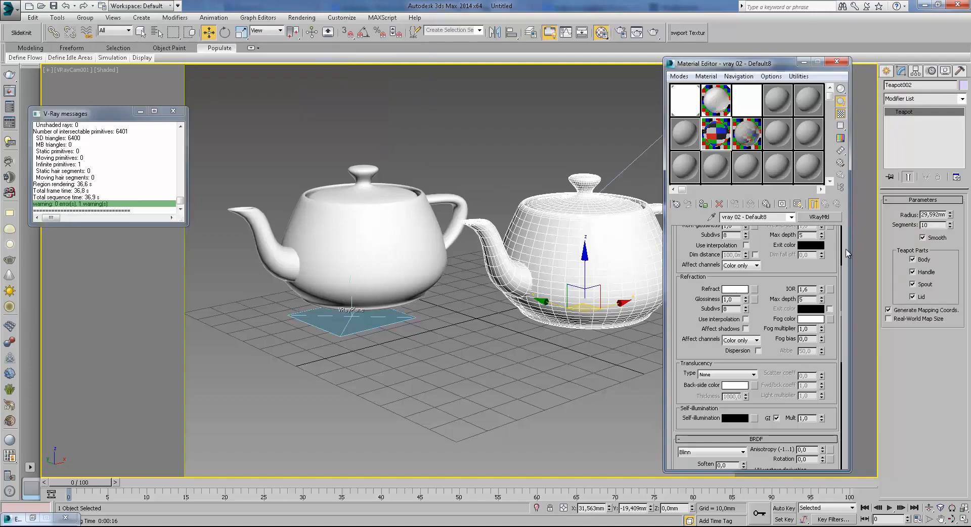
- Set vray 02 - Default8's refraction IOR to 1,514 and its highlight glossiness to 0,9
{"action": "left_click", "coordinate": [813, 291]}
{"action": "type", "text": "1,514"}
{"action": "scroll", "coordinate": [738, 288], "scroll_direction": "up", "scroll_amount": 5}
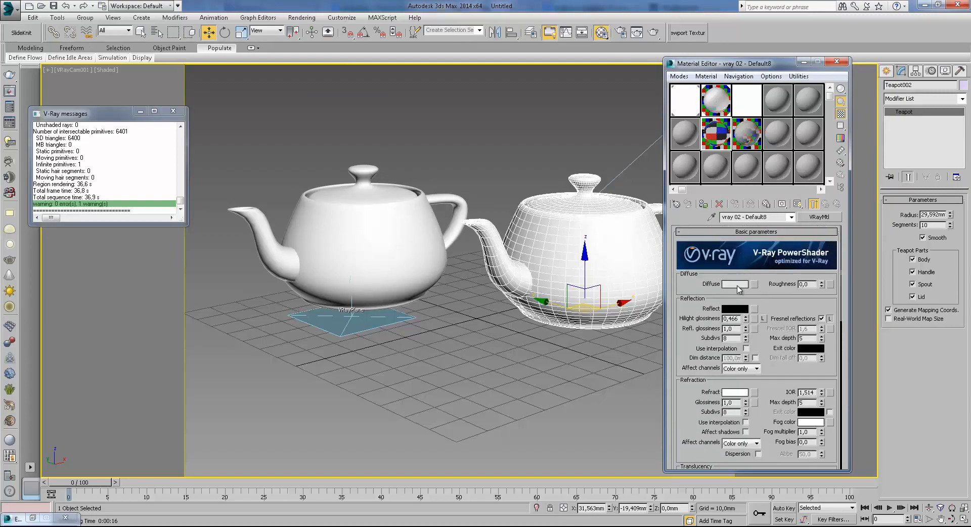
{"action": "scroll", "coordinate": [776, 353], "scroll_direction": "down", "scroll_amount": 2}
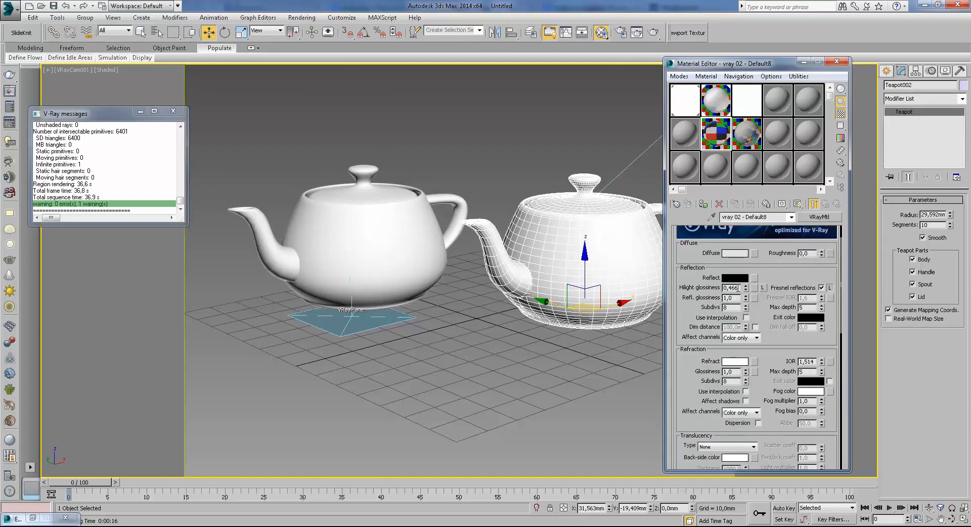
{"action": "type", "text": "0,9"}
{"action": "key", "text": "Return"}
- Set vray 02 - Default8's reflect color to white and assign the material to the cloned teapot
{"action": "left_click", "coordinate": [736, 278]}
{"action": "left_click", "coordinate": [301, 140]}
{"action": "left_click", "coordinate": [369, 152]}
{"action": "left_click", "coordinate": [822, 288]}
{"action": "left_click", "coordinate": [703, 204]}
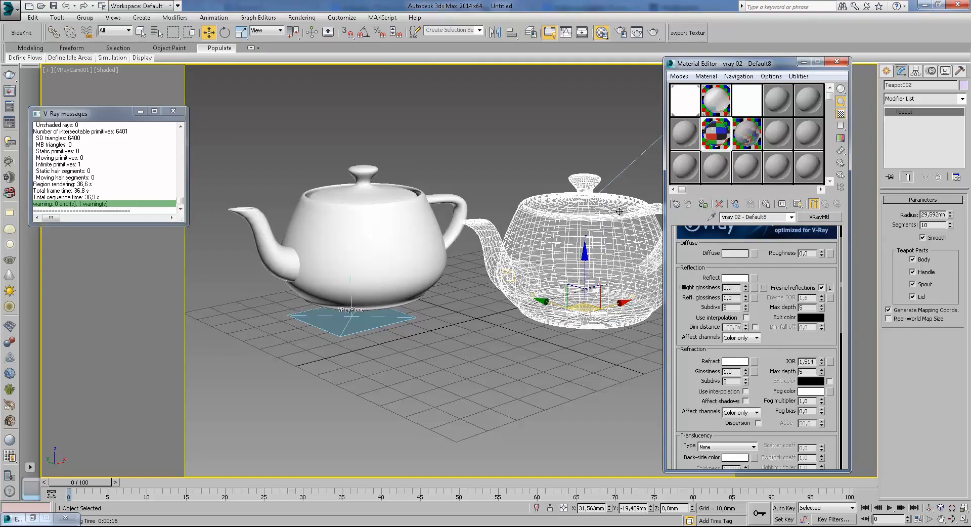
- Enable Affect shadows in the refraction settings of vray 02 - Default8
{"action": "left_click", "coordinate": [537, 180]}
{"action": "left_click", "coordinate": [615, 271]}
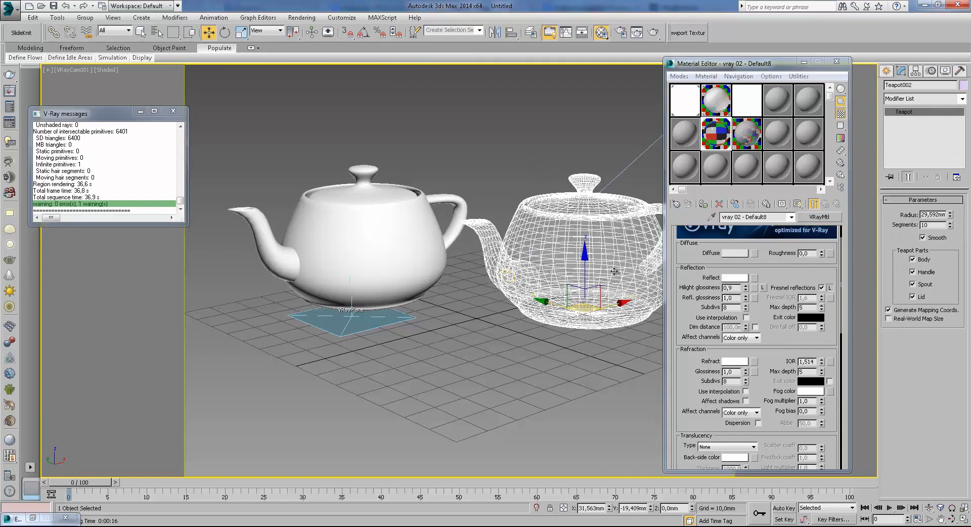
{"action": "left_click_drag", "start_coordinate": [775, 346], "coordinate": [775, 287]}
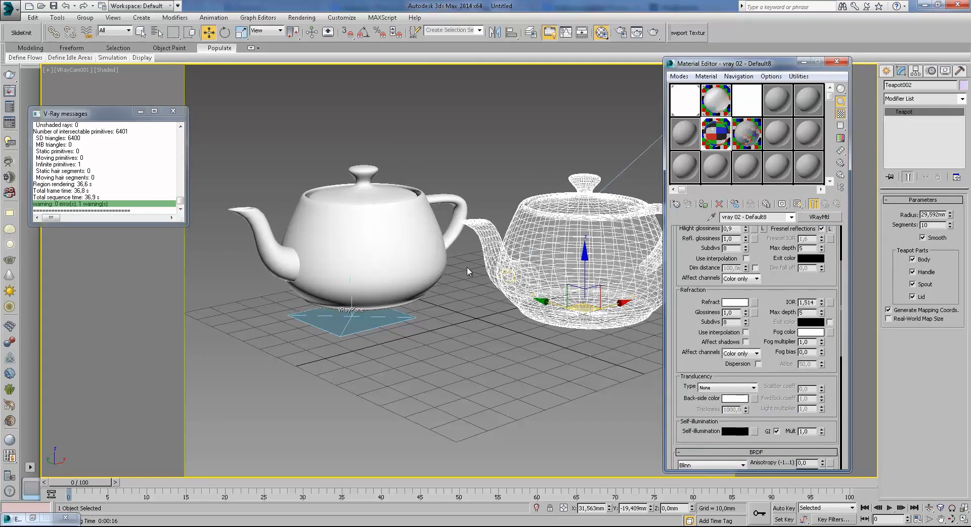
{"action": "left_click", "coordinate": [427, 250]}
{"action": "left_click", "coordinate": [477, 251]}
{"action": "left_click", "coordinate": [746, 342]}
{"action": "left_click", "coordinate": [427, 233]}
{"action": "left_click", "coordinate": [535, 251]}
{"action": "left_click", "coordinate": [425, 236]}
{"action": "left_click", "coordinate": [477, 242]}
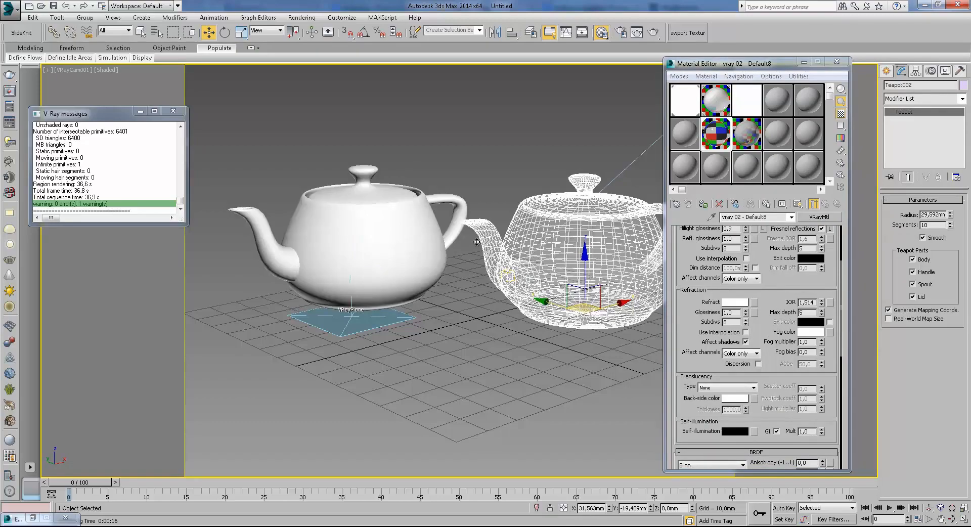
- Enable Affect shadows in vray 02's refraction settings as well and go back to vray 02 - Default8's basic parameters
{"action": "left_click", "coordinate": [727, 111]}
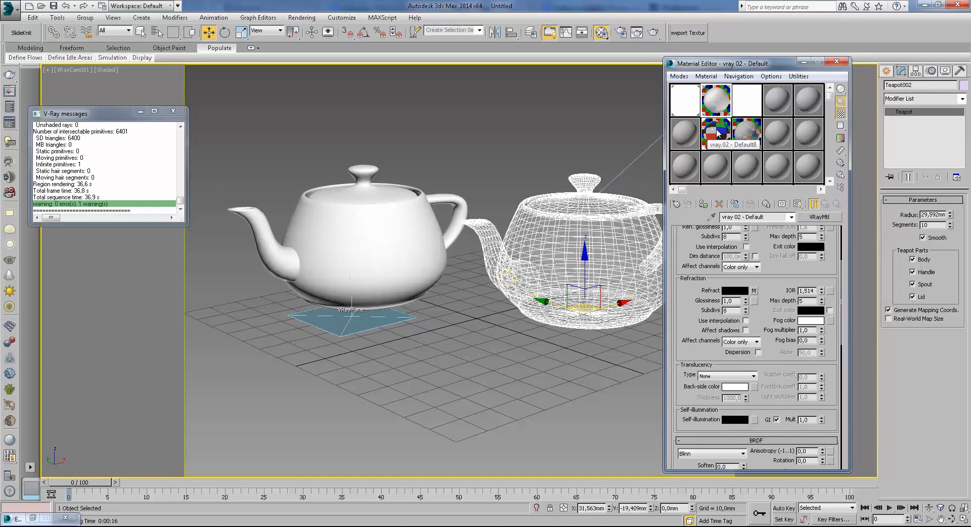
{"action": "left_click", "coordinate": [717, 130]}
{"action": "left_click", "coordinate": [718, 101]}
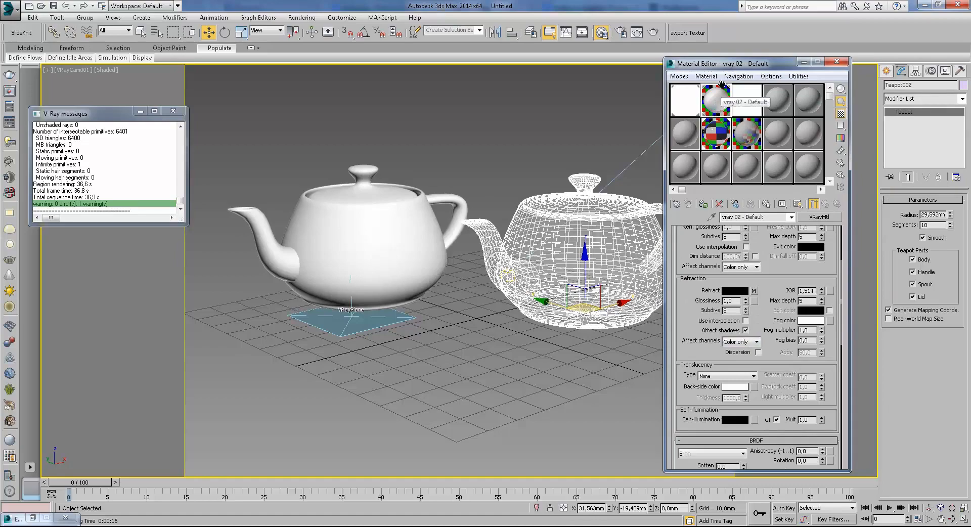
{"action": "left_click", "coordinate": [728, 136]}
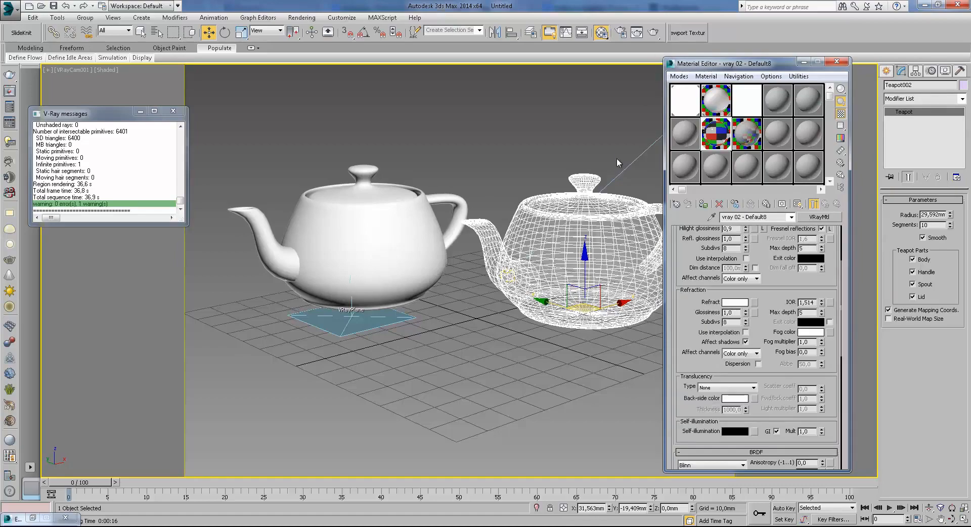
{"action": "scroll", "coordinate": [759, 238], "scroll_direction": "up", "scroll_amount": 5}
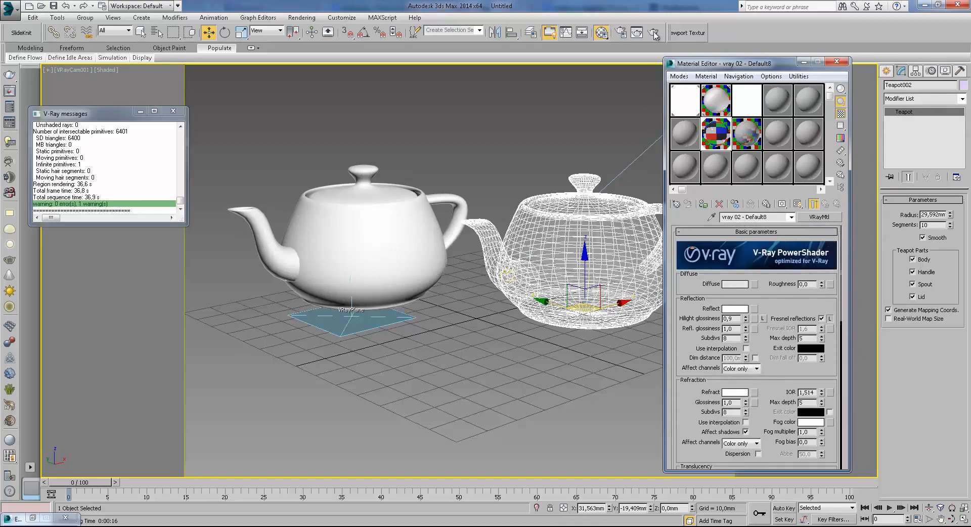
- Render both teapots and compare the VRayMap refraction with the color-based refraction up close
{"action": "left_click", "coordinate": [654, 34]}
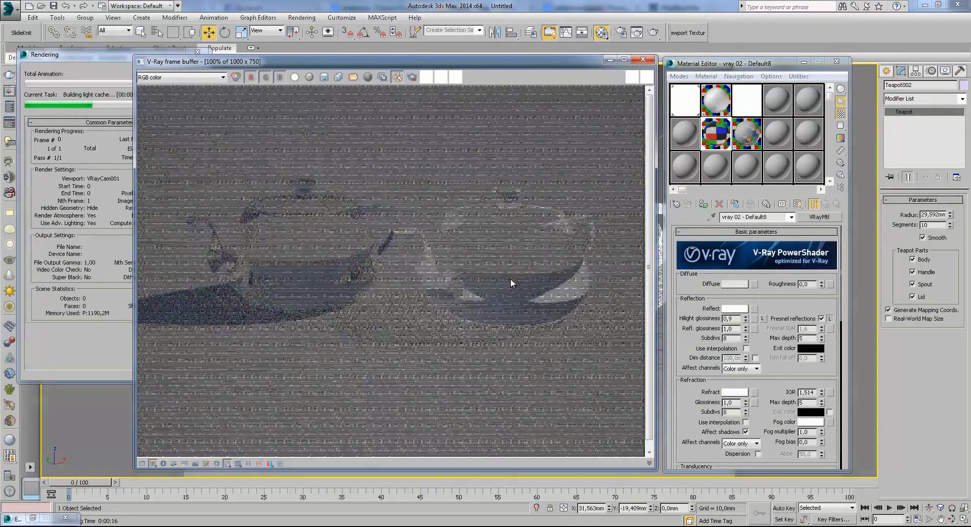
{"action": "scroll", "coordinate": [521, 286], "scroll_direction": "up", "scroll_amount": 1}
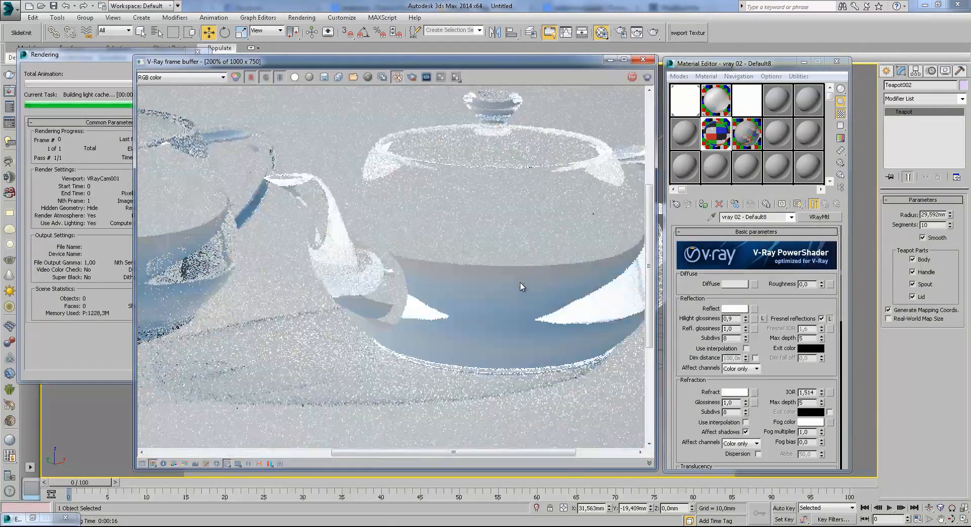
{"action": "scroll", "coordinate": [522, 287], "scroll_direction": "down", "scroll_amount": 1}
{"action": "scroll", "coordinate": [581, 295], "scroll_direction": "up", "scroll_amount": 1}
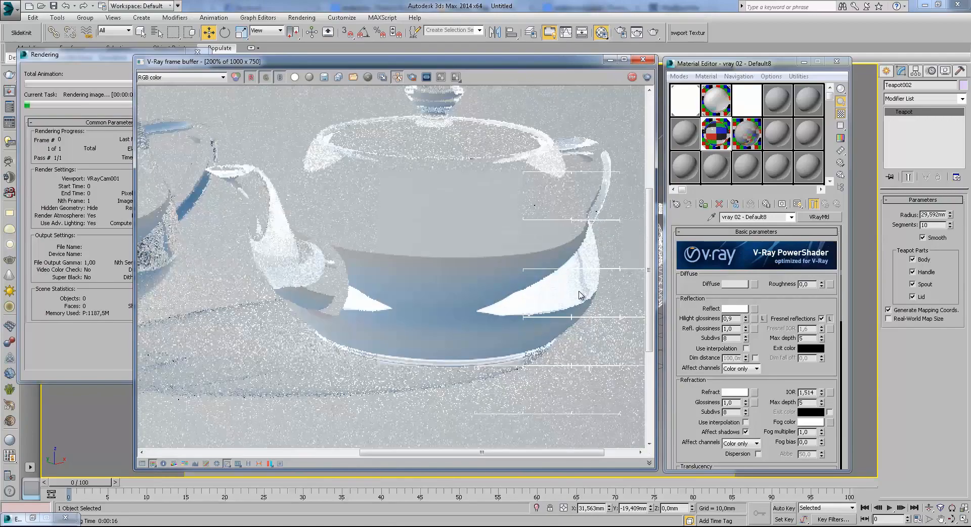
{"action": "scroll", "coordinate": [559, 284], "scroll_direction": "down", "scroll_amount": 1}
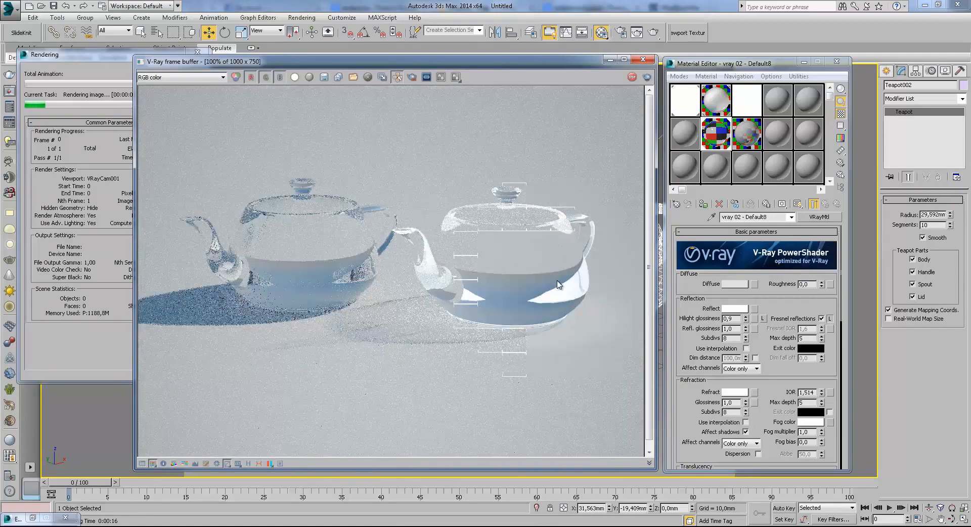
{"action": "scroll", "coordinate": [418, 253], "scroll_direction": "up", "scroll_amount": 1}
{"action": "scroll", "coordinate": [494, 268], "scroll_direction": "down", "scroll_amount": 1}
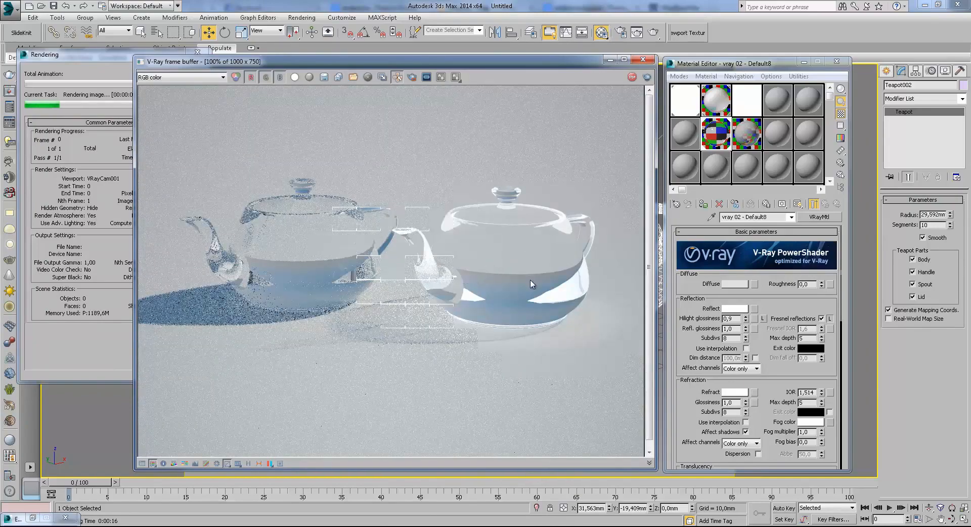
{"action": "scroll", "coordinate": [380, 251], "scroll_direction": "up", "scroll_amount": 1}
{"action": "middle_click_drag", "start_coordinate": [381, 252], "coordinate": [415, 259]}
{"action": "scroll", "coordinate": [412, 257], "scroll_direction": "down", "scroll_amount": 1}
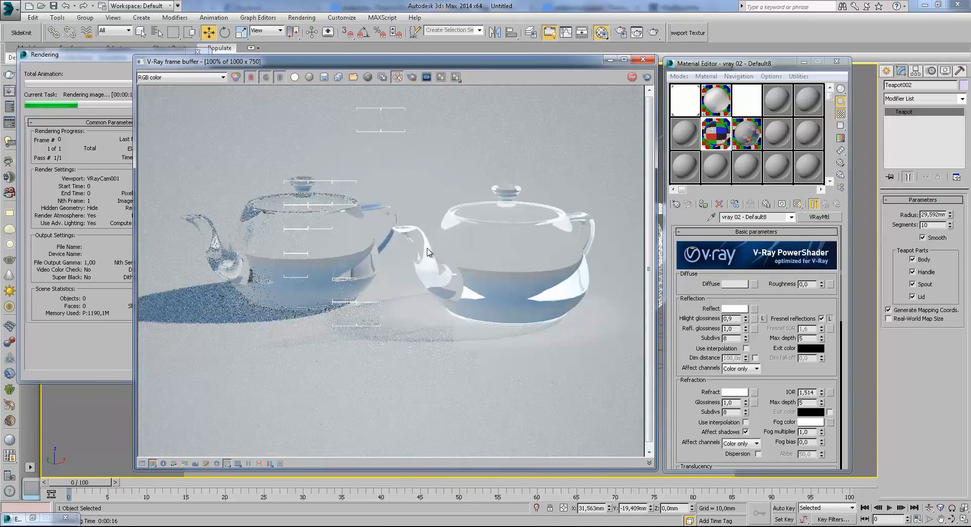
- Examine the bodies, spouts and shadows of both teapots up close while they render, and stop the render
{"action": "scroll", "coordinate": [379, 227], "scroll_direction": "up", "scroll_amount": 1}
{"action": "middle_click_drag", "start_coordinate": [380, 226], "coordinate": [445, 257]}
{"action": "scroll", "coordinate": [466, 241], "scroll_direction": "down", "scroll_amount": 1}
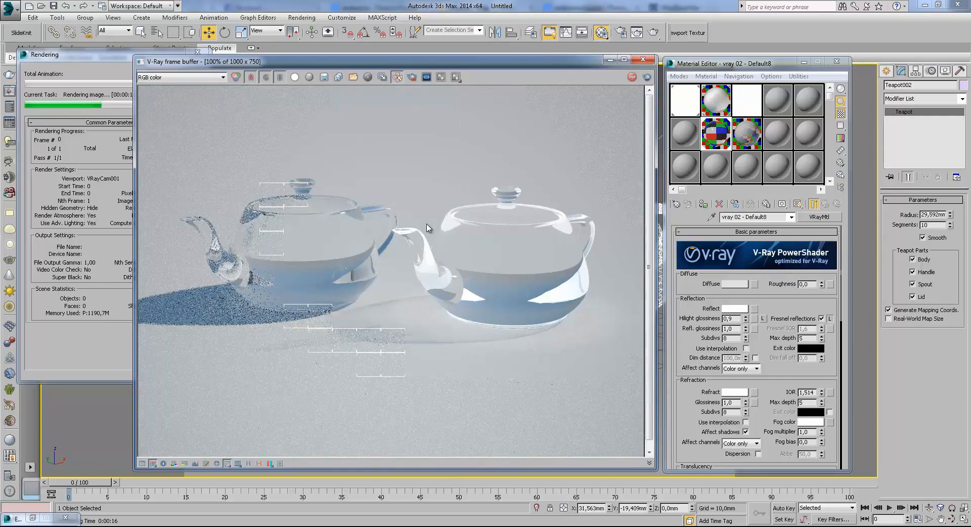
{"action": "scroll", "coordinate": [302, 198], "scroll_direction": "up", "scroll_amount": 1}
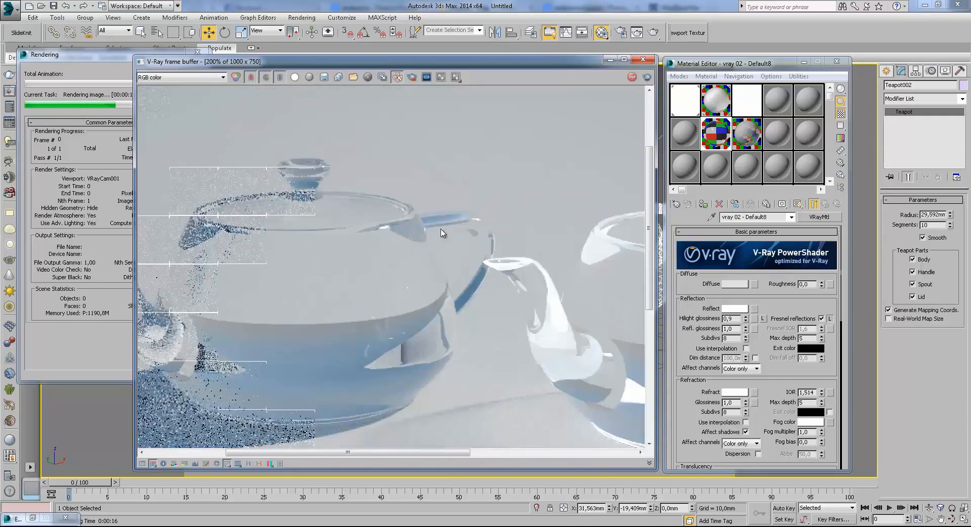
{"action": "middle_click_drag", "start_coordinate": [541, 240], "coordinate": [373, 238]}
{"action": "scroll", "coordinate": [373, 242], "scroll_direction": "down", "scroll_amount": 1}
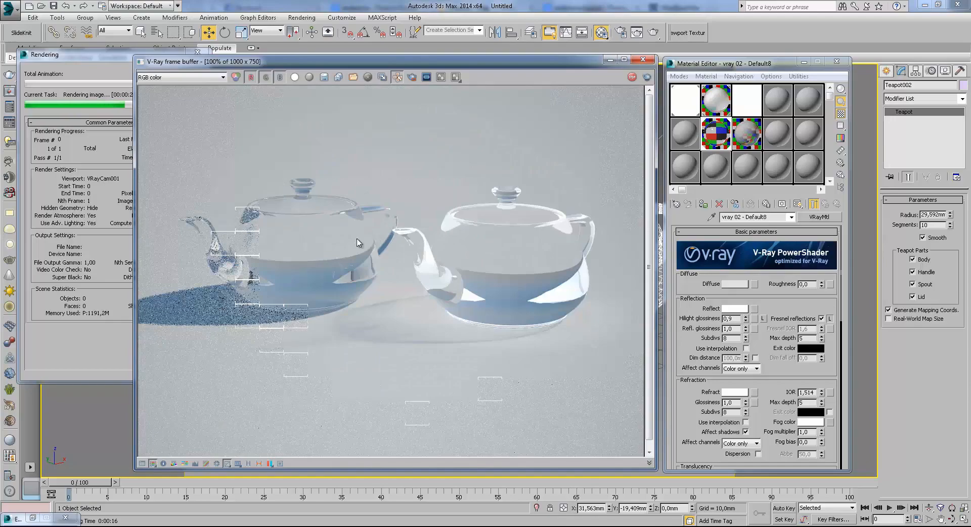
{"action": "scroll", "coordinate": [302, 251], "scroll_direction": "up", "scroll_amount": 1}
{"action": "middle_click_drag", "start_coordinate": [304, 269], "coordinate": [455, 246]}
{"action": "scroll", "coordinate": [415, 248], "scroll_direction": "down", "scroll_amount": 1}
{"action": "scroll", "coordinate": [416, 248], "scroll_direction": "up", "scroll_amount": 1}
{"action": "scroll", "coordinate": [455, 247], "scroll_direction": "down", "scroll_amount": 1}
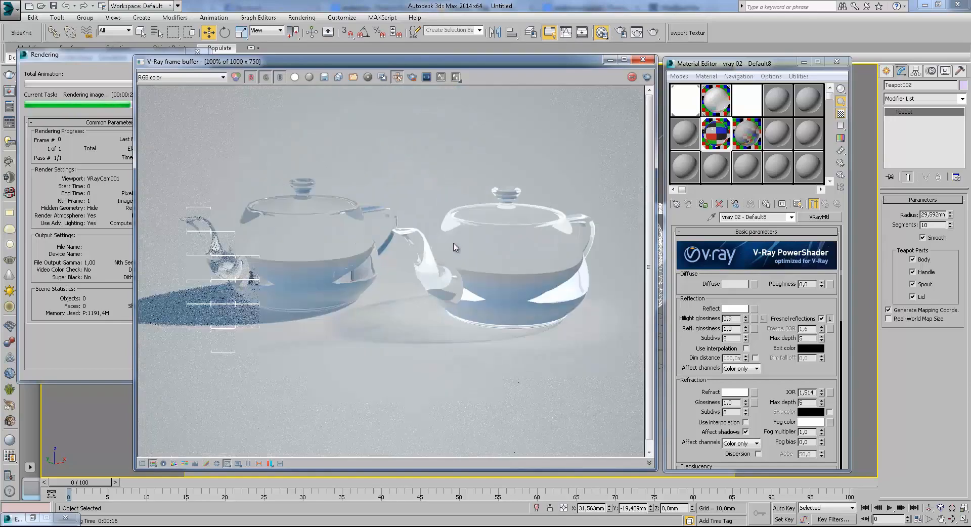
{"action": "scroll", "coordinate": [240, 293], "scroll_direction": "up", "scroll_amount": 1}
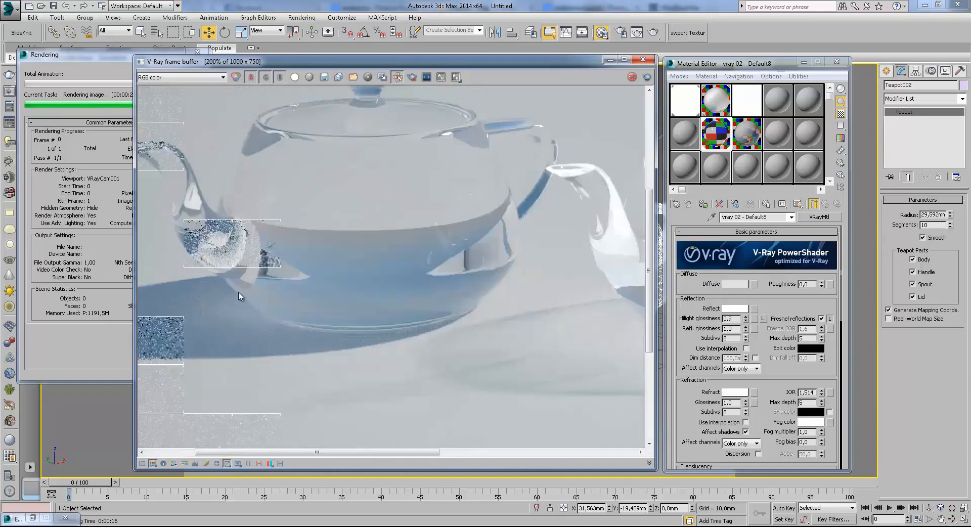
{"action": "middle_click_drag", "start_coordinate": [240, 293], "coordinate": [398, 263]}
{"action": "scroll", "coordinate": [314, 275], "scroll_direction": "down", "scroll_amount": 1}
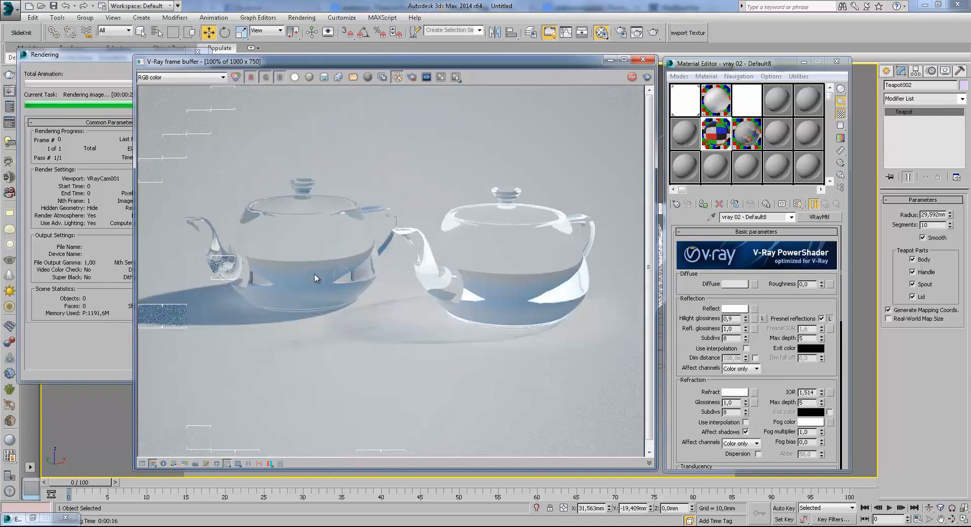
{"action": "middle_click_drag", "start_coordinate": [314, 274], "coordinate": [343, 263]}
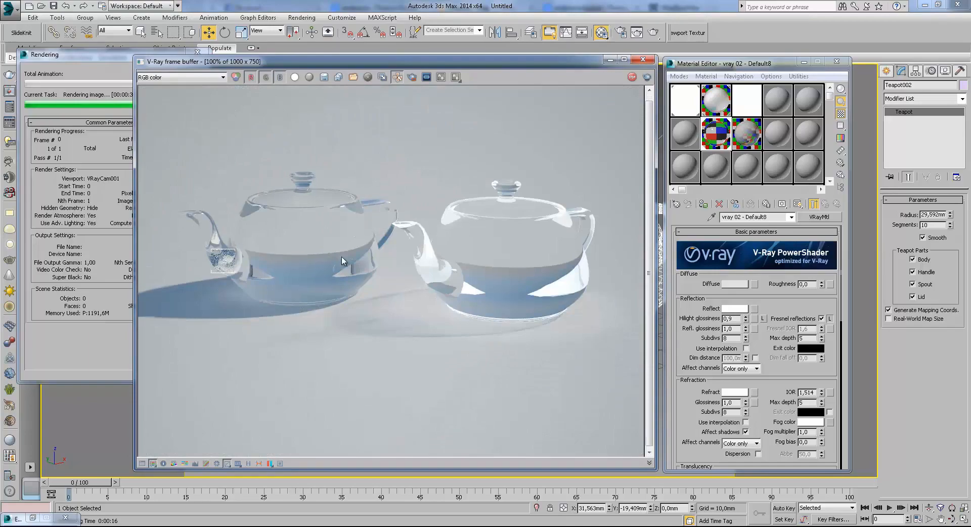
{"action": "left_click", "coordinate": [107, 73]}
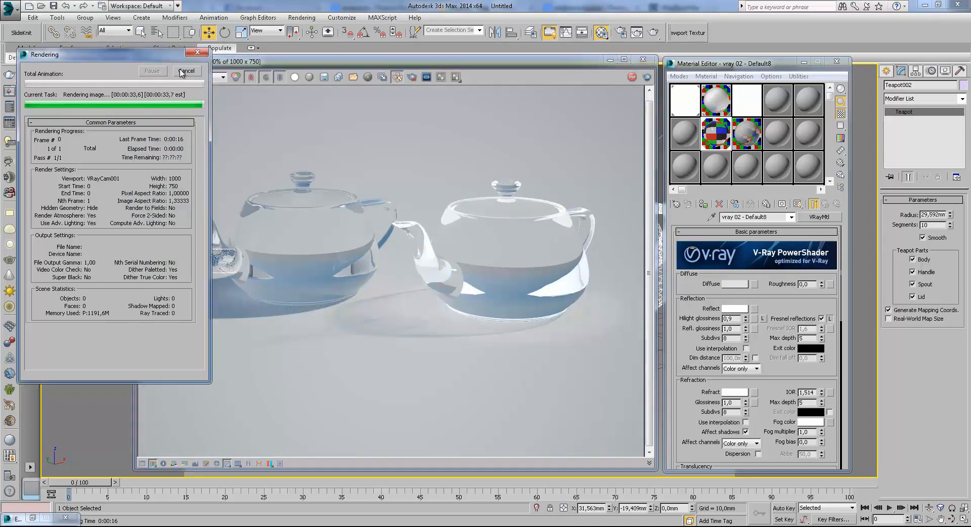
{"action": "left_click", "coordinate": [182, 73]}
- Review the VRayMap in vray 02 - Default's refract slot and compare the material's basic parameters with vray 02 - Default8
{"action": "left_click", "coordinate": [717, 97]}
{"action": "scroll", "coordinate": [772, 328], "scroll_direction": "down", "scroll_amount": 3}
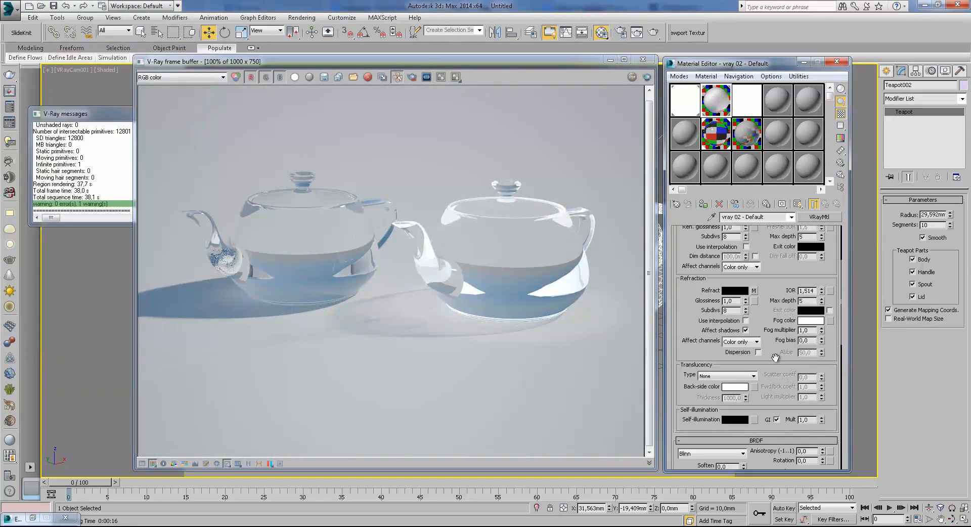
{"action": "left_click", "coordinate": [754, 290]}
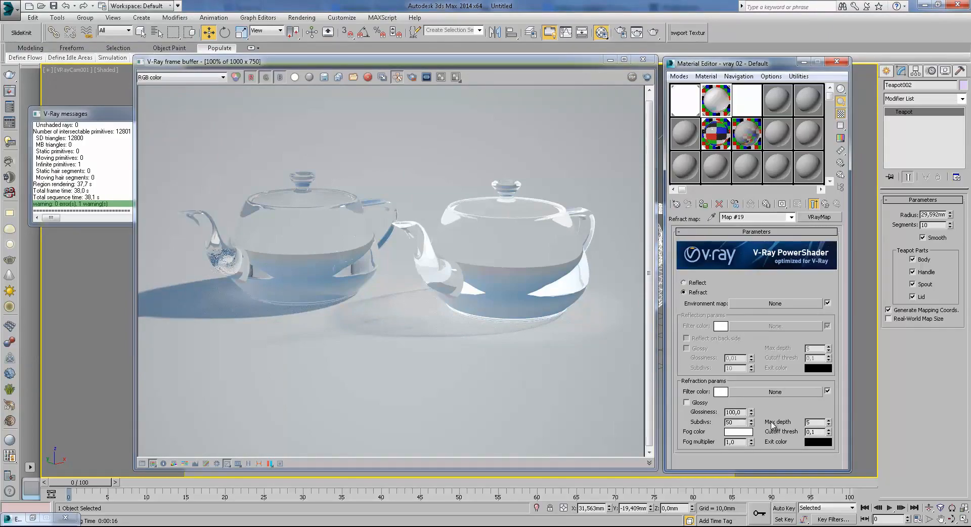
{"action": "left_click", "coordinate": [825, 203]}
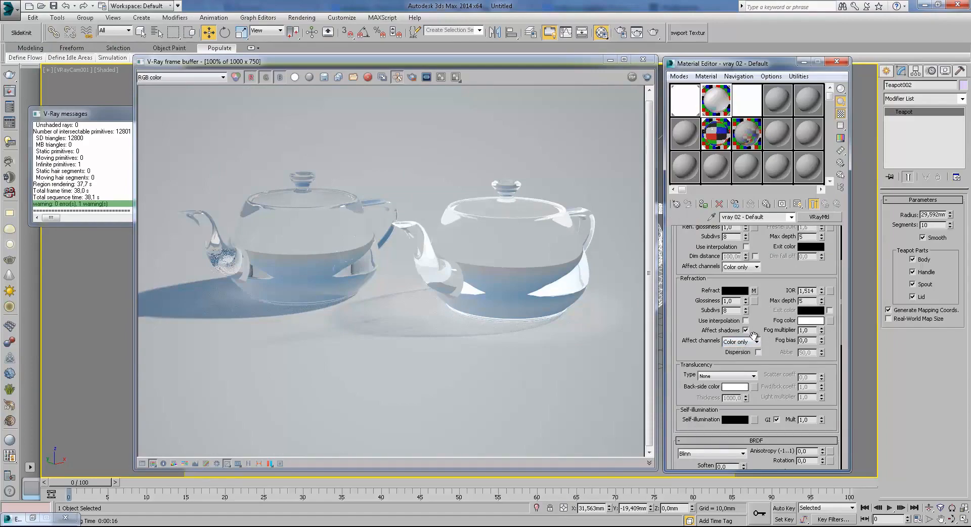
{"action": "left_click", "coordinate": [721, 145]}
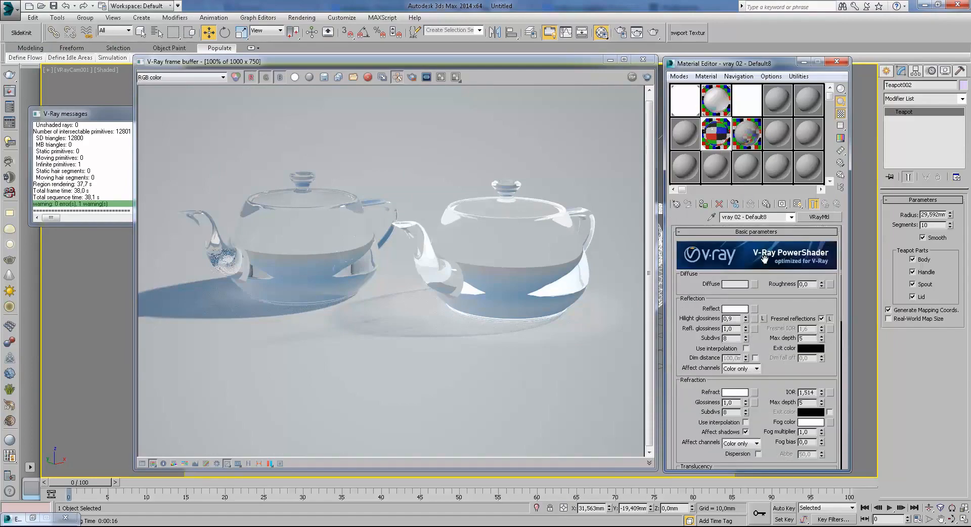
{"action": "left_click", "coordinate": [716, 109]}
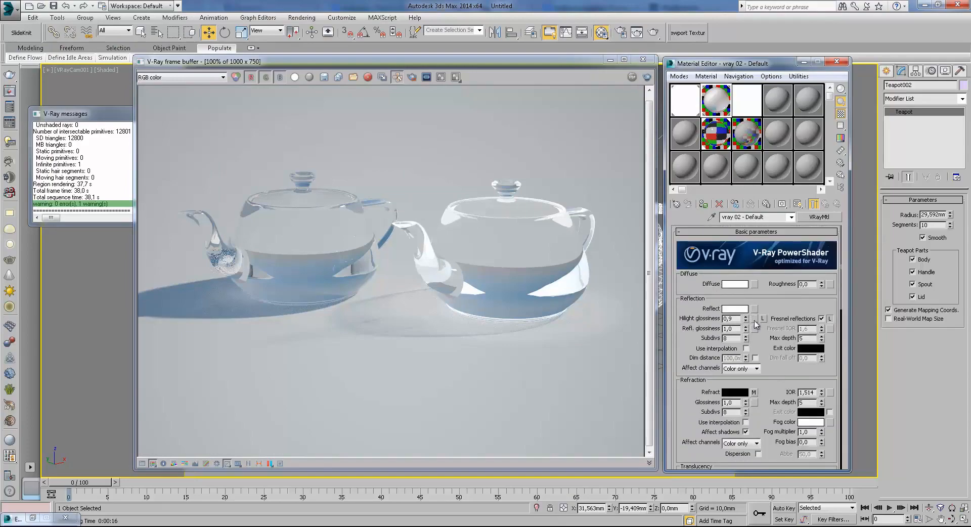
{"action": "left_click", "coordinate": [719, 144]}
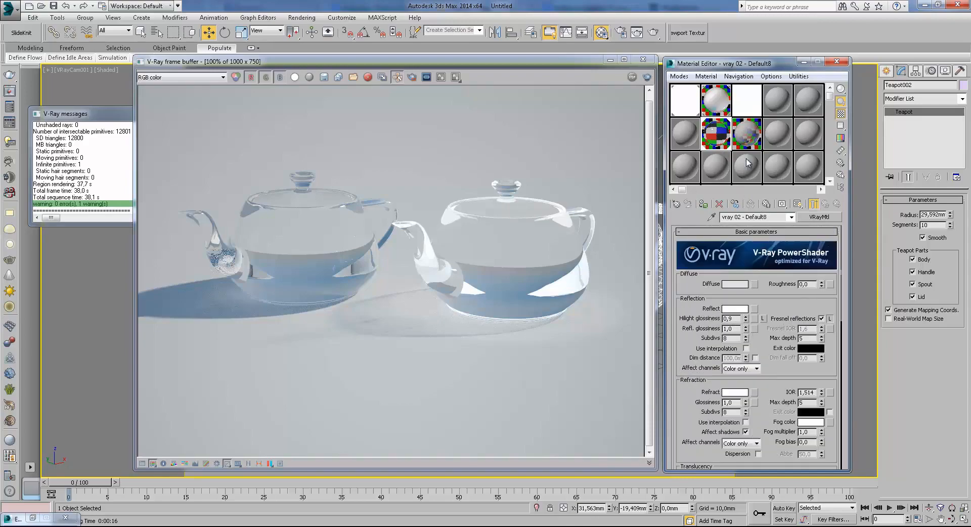
- Set vray 02 - Default8's reflect color to gray and go back to vray 02 - Default's basic parameters
{"action": "left_click", "coordinate": [738, 309]}
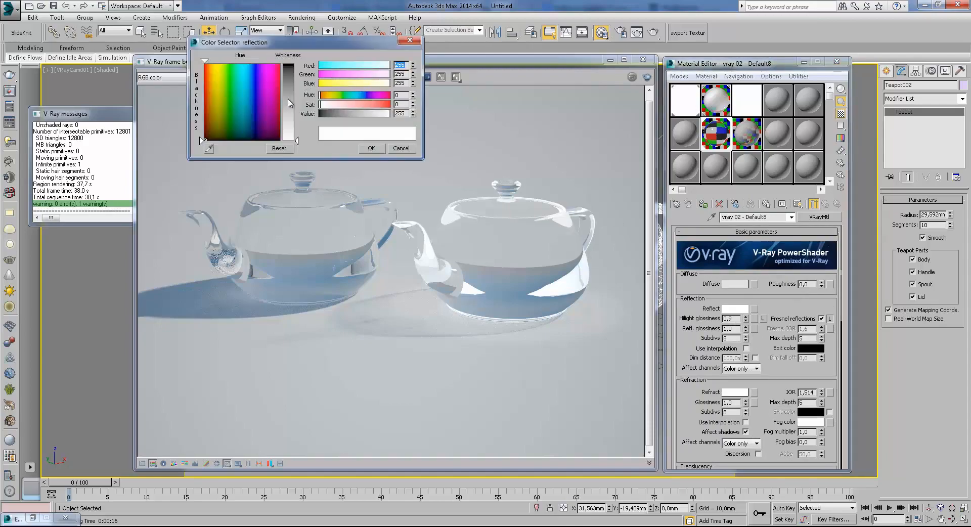
{"action": "left_click", "coordinate": [372, 149]}
{"action": "scroll", "coordinate": [755, 282], "scroll_direction": "down", "scroll_amount": 5}
{"action": "scroll", "coordinate": [755, 282], "scroll_direction": "up", "scroll_amount": 5}
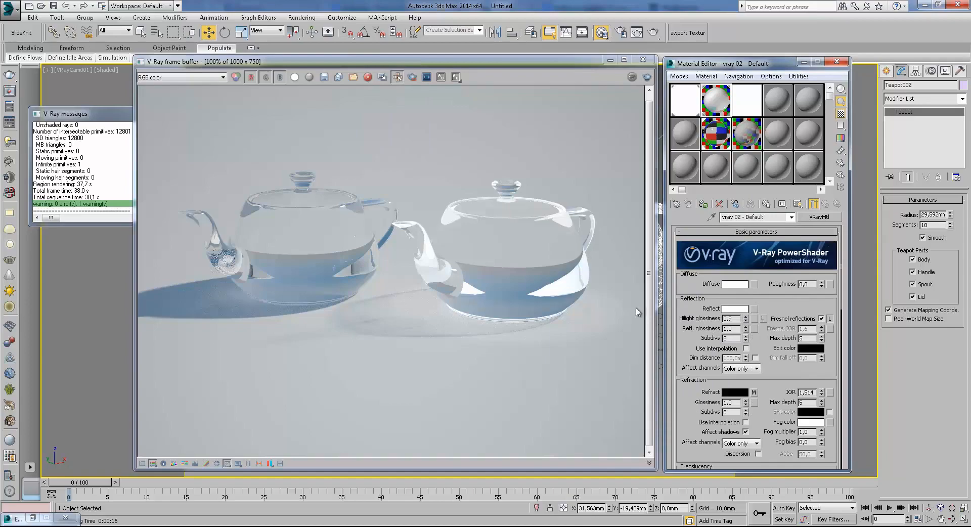
- Inspect the stopped render around both teapots' lids, handles and spouts, and minimize the frame buffer
{"action": "left_click", "coordinate": [492, 284]}
{"action": "scroll", "coordinate": [493, 283], "scroll_direction": "up", "scroll_amount": 1}
{"action": "scroll", "coordinate": [583, 268], "scroll_direction": "up", "scroll_amount": 1}
{"action": "middle_click_drag", "start_coordinate": [586, 254], "coordinate": [457, 279]}
{"action": "scroll", "coordinate": [457, 279], "scroll_direction": "down", "scroll_amount": 2}
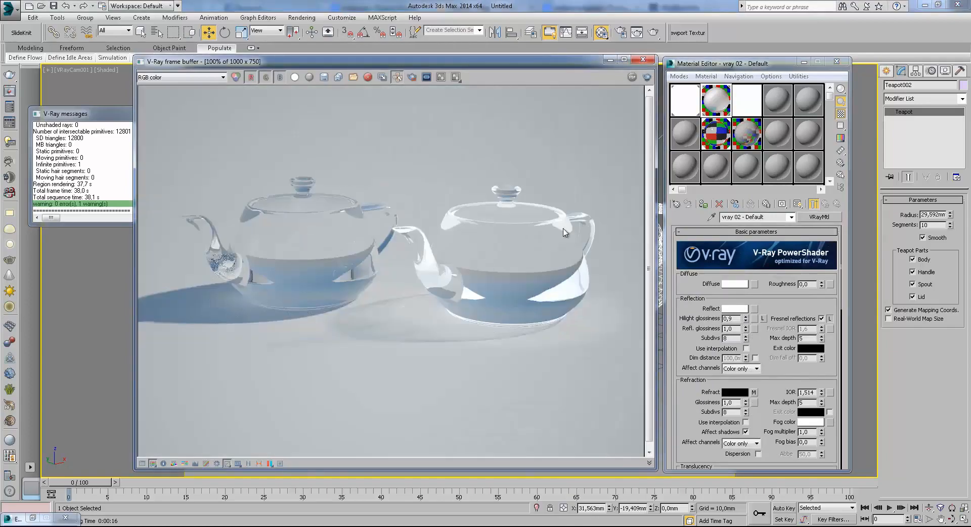
{"action": "scroll", "coordinate": [566, 233], "scroll_direction": "up", "scroll_amount": 1}
{"action": "middle_click_drag", "start_coordinate": [419, 242], "coordinate": [555, 234]}
{"action": "scroll", "coordinate": [555, 234], "scroll_direction": "down", "scroll_amount": 1}
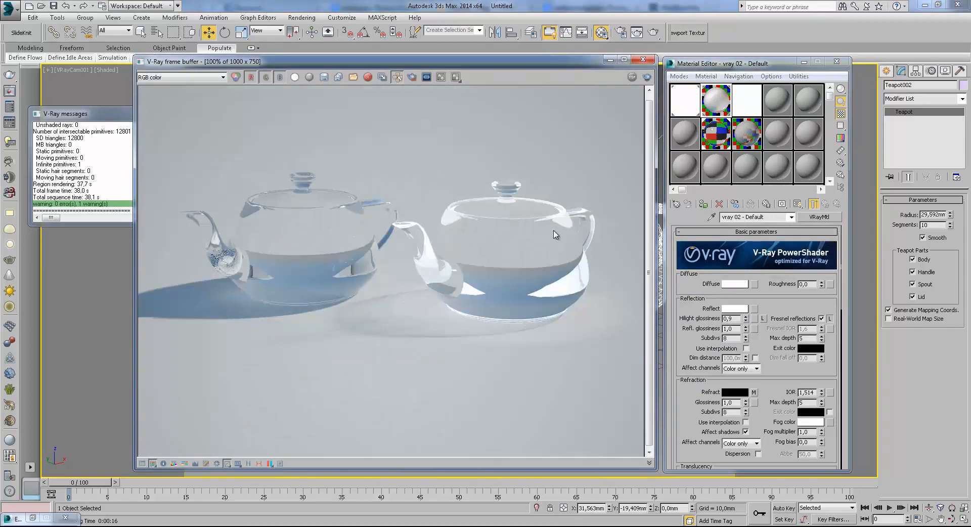
{"action": "scroll", "coordinate": [571, 288], "scroll_direction": "up", "scroll_amount": 1}
{"action": "middle_click_drag", "start_coordinate": [572, 287], "coordinate": [535, 293]}
{"action": "scroll", "coordinate": [531, 294], "scroll_direction": "down", "scroll_amount": 1}
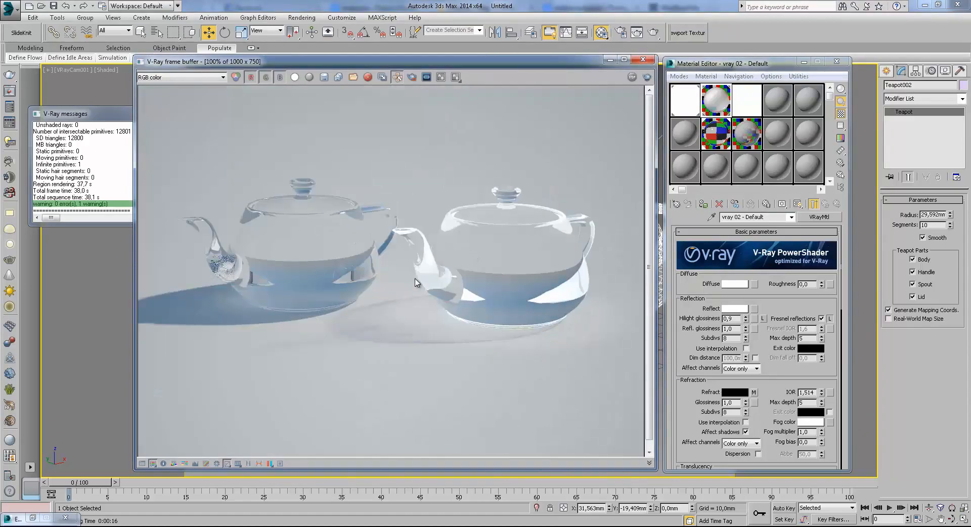
{"action": "scroll", "coordinate": [387, 272], "scroll_direction": "up", "scroll_amount": 2}
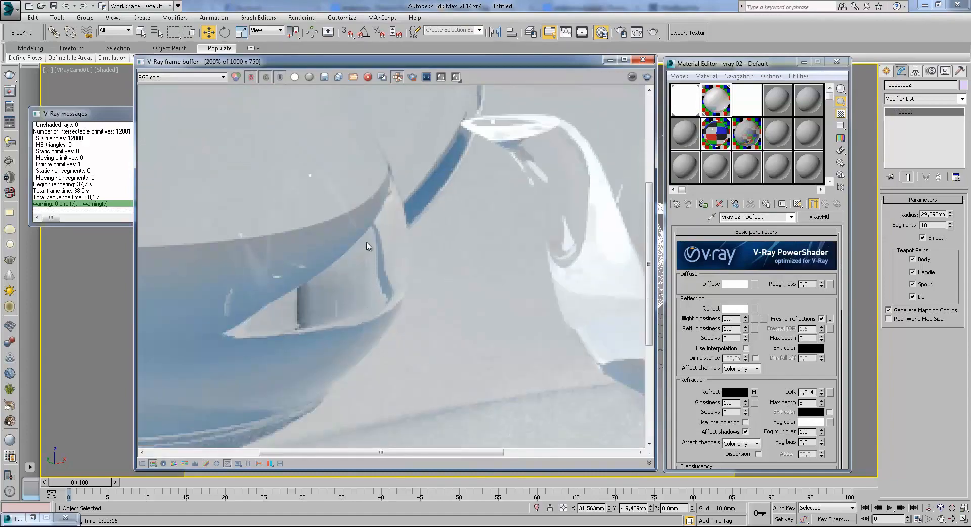
{"action": "scroll", "coordinate": [227, 318], "scroll_direction": "down", "scroll_amount": 1}
{"action": "middle_click_drag", "start_coordinate": [503, 284], "coordinate": [474, 284]}
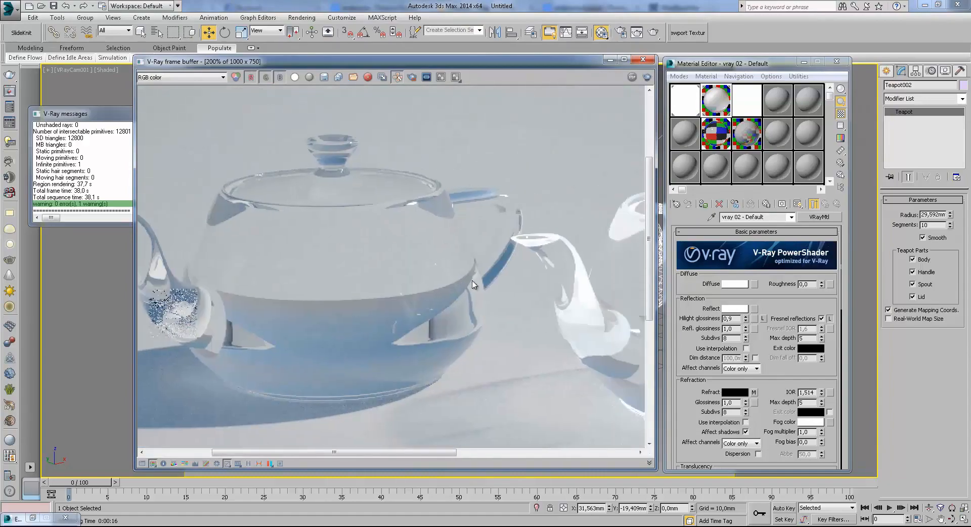
{"action": "scroll", "coordinate": [405, 271], "scroll_direction": "down", "scroll_amount": 1}
{"action": "left_click", "coordinate": [610, 60]}
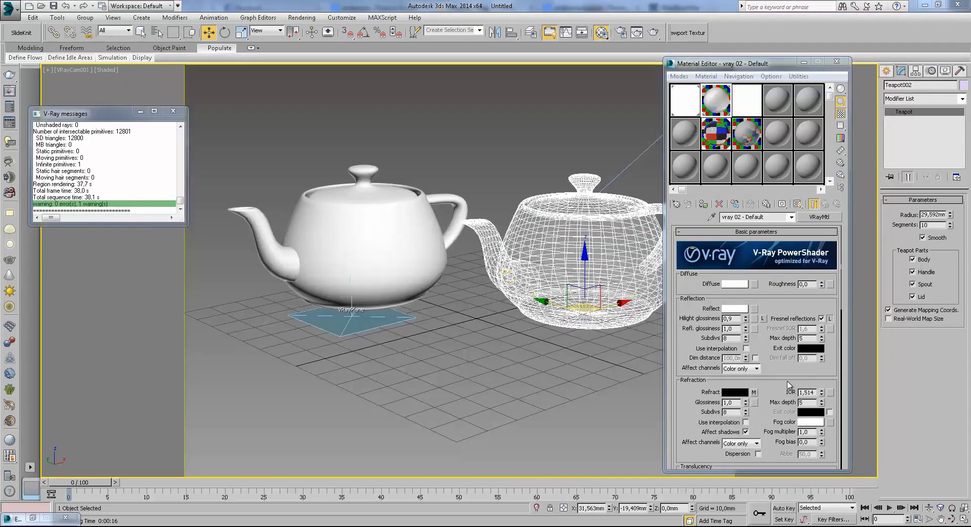
- Set vray 02 - Default8's refract color to a very light gray
{"action": "left_click", "coordinate": [721, 136]}
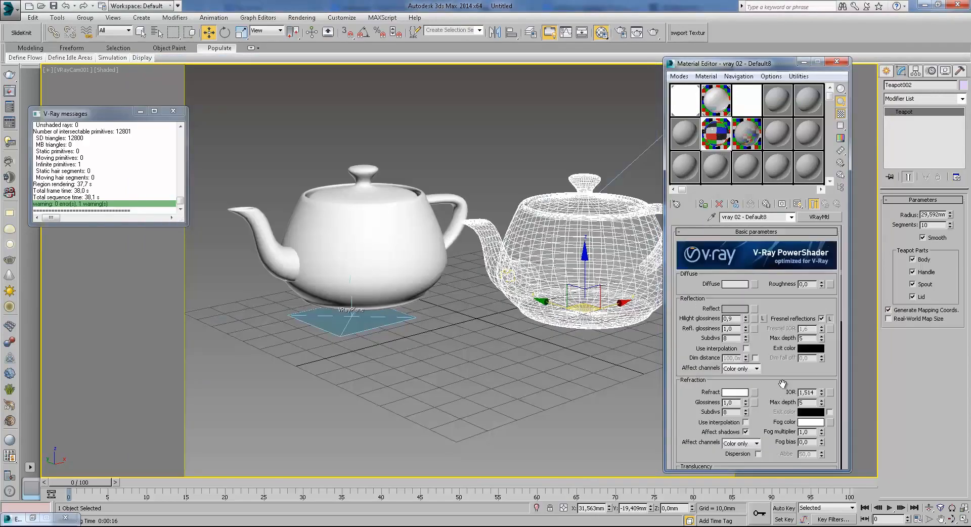
{"action": "left_click_drag", "start_coordinate": [765, 390], "coordinate": [757, 329]}
{"action": "left_click", "coordinate": [735, 328]}
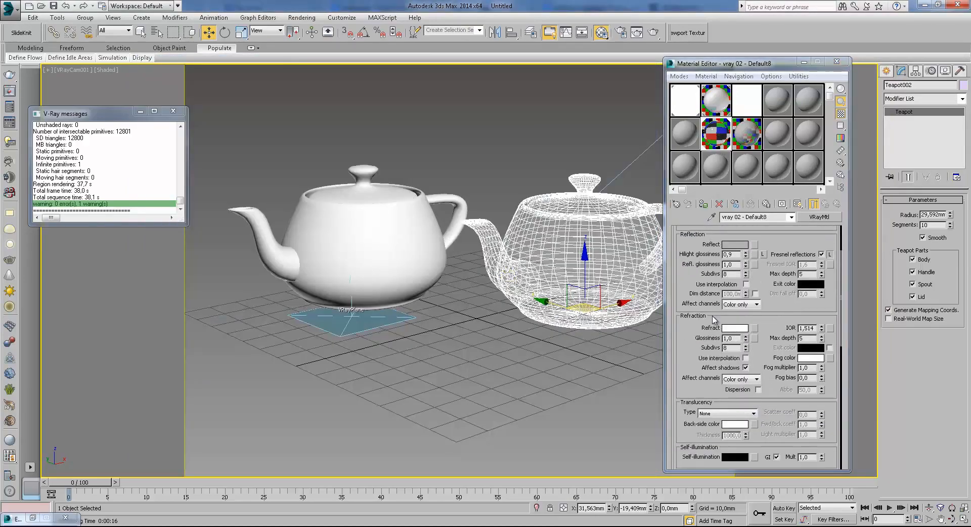
{"action": "left_click", "coordinate": [371, 150]}
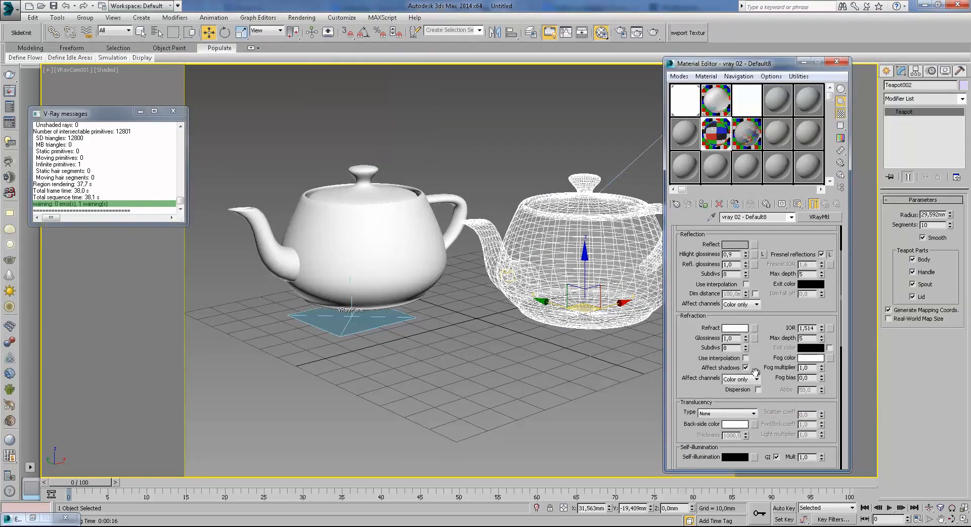
{"action": "left_click", "coordinate": [738, 329]}
{"action": "left_click_drag", "start_coordinate": [295, 135], "coordinate": [295, 132]}
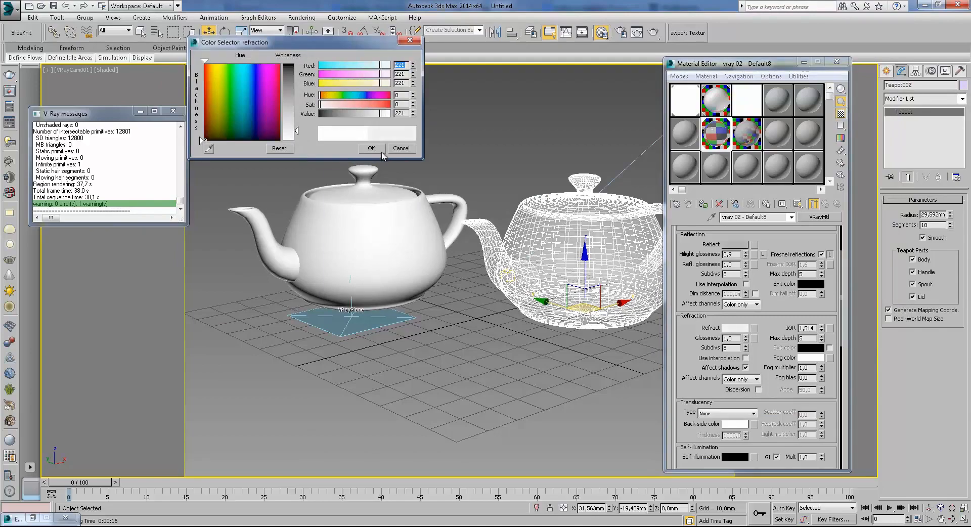
{"action": "left_click", "coordinate": [372, 150]}
{"action": "scroll", "coordinate": [775, 290], "scroll_direction": "up", "scroll_amount": 3}
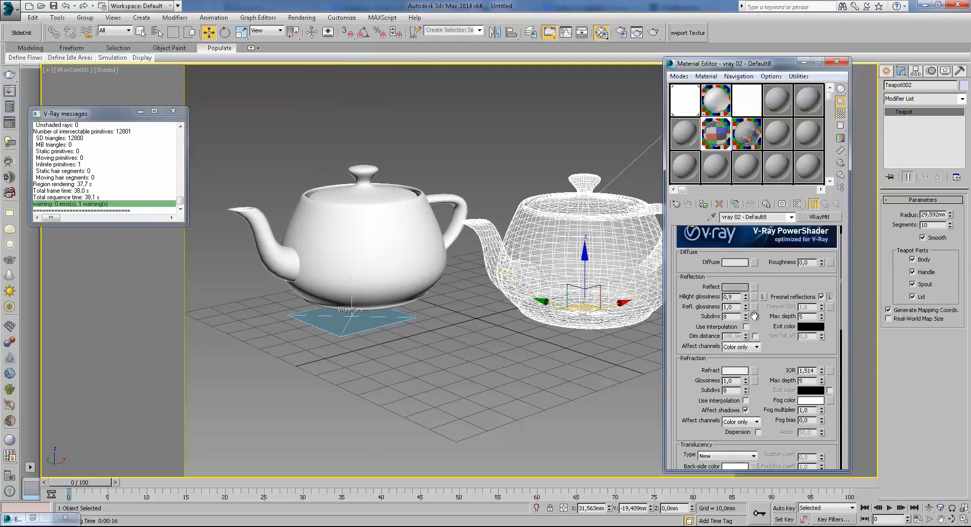
{"action": "left_click", "coordinate": [736, 372]}
{"action": "left_click_drag", "start_coordinate": [299, 132], "coordinate": [299, 134]}
{"action": "left_click", "coordinate": [372, 149]}
{"action": "left_click_drag", "start_coordinate": [782, 364], "coordinate": [772, 283]}
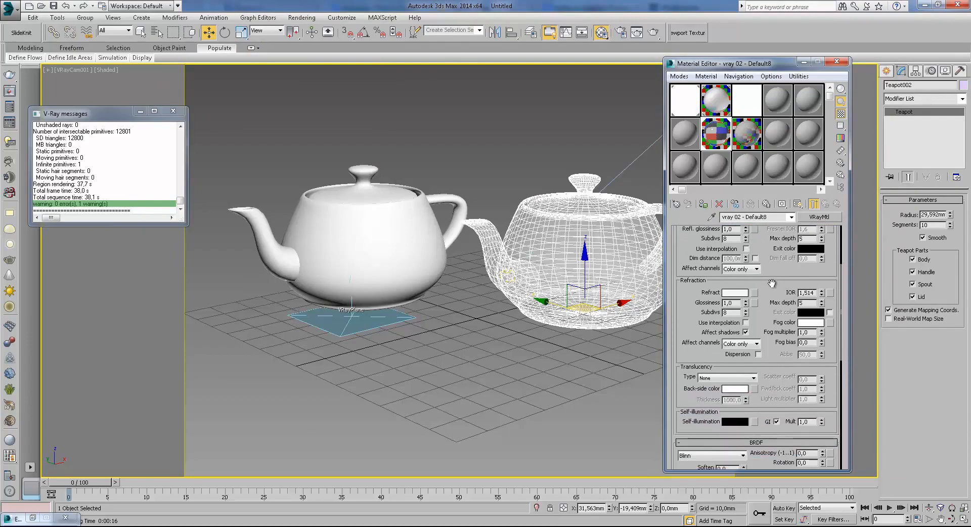
- Render both teapots with the changed colors and examine the cloned teapot's lid and body up close
{"action": "left_click", "coordinate": [653, 33]}
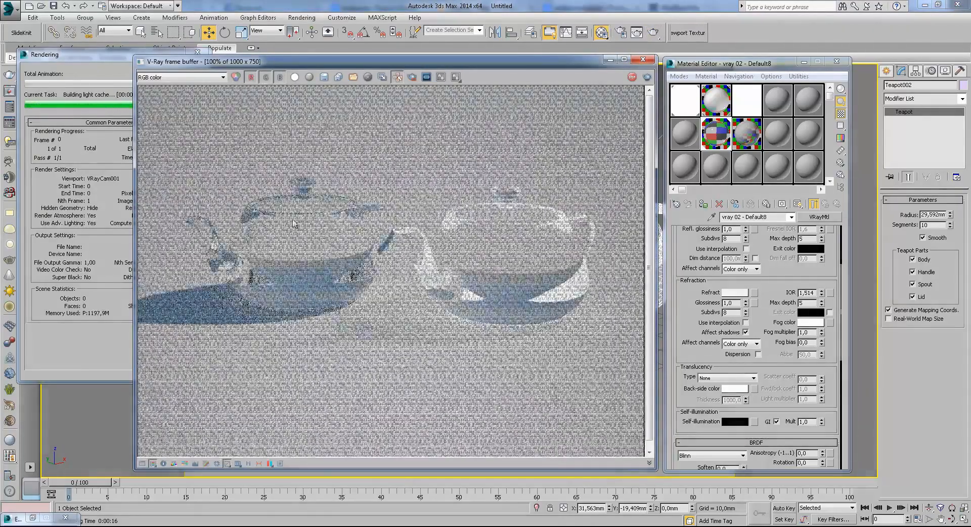
{"action": "left_click", "coordinate": [93, 68]}
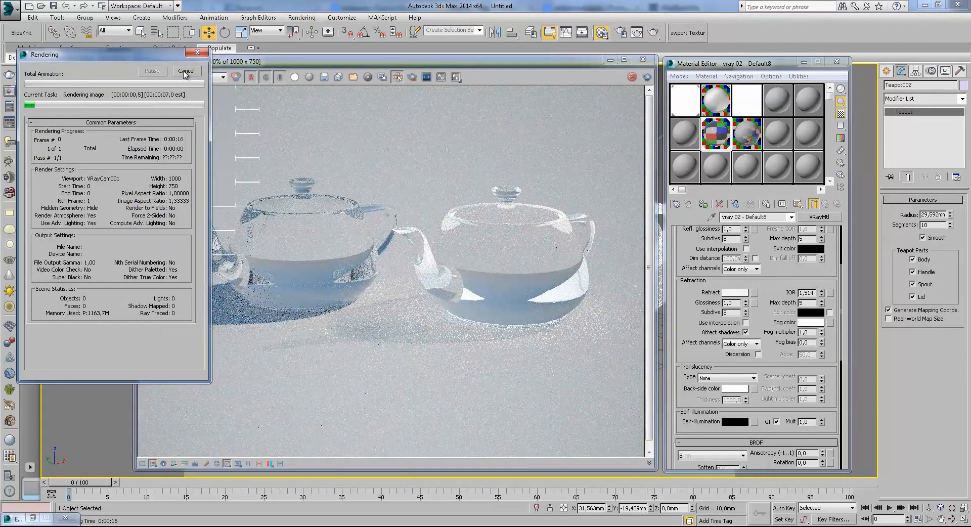
{"action": "left_click", "coordinate": [493, 210]}
{"action": "scroll", "coordinate": [494, 210], "scroll_direction": "up", "scroll_amount": 1}
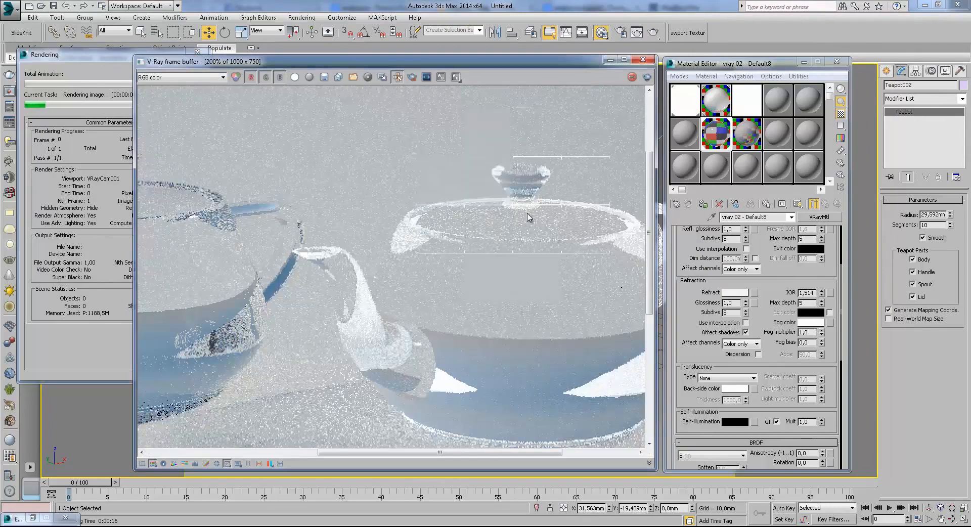
{"action": "middle_click_drag", "start_coordinate": [522, 209], "coordinate": [478, 214]}
{"action": "scroll", "coordinate": [479, 217], "scroll_direction": "down", "scroll_amount": 1}
{"action": "scroll", "coordinate": [520, 217], "scroll_direction": "up", "scroll_amount": 1}
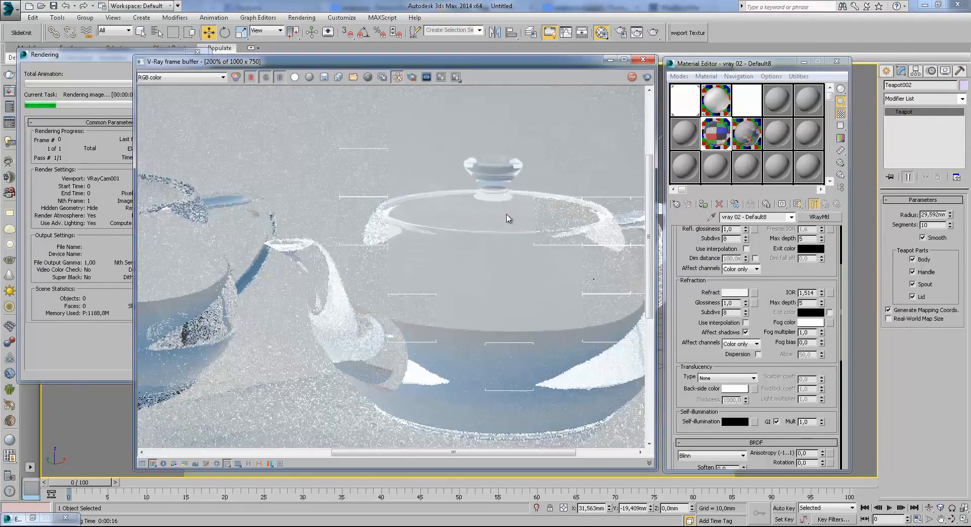
{"action": "scroll", "coordinate": [494, 216], "scroll_direction": "down", "scroll_amount": 1}
{"action": "scroll", "coordinate": [570, 226], "scroll_direction": "up", "scroll_amount": 1}
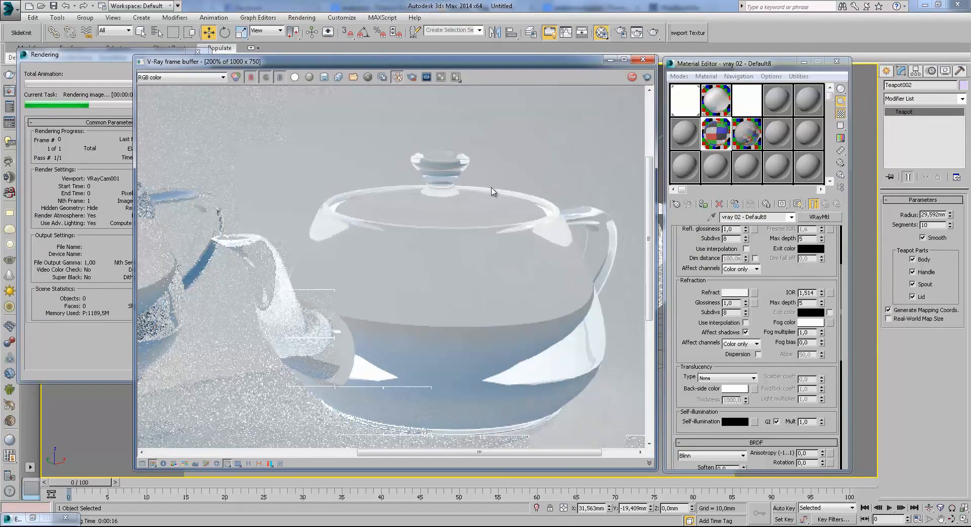
- Try the render's Alpha channel view and return the frame buffer to RGB color
{"action": "left_click", "coordinate": [125, 61]}
{"action": "left_click_drag", "start_coordinate": [286, 58], "coordinate": [285, 68]}
{"action": "left_click", "coordinate": [223, 84]}
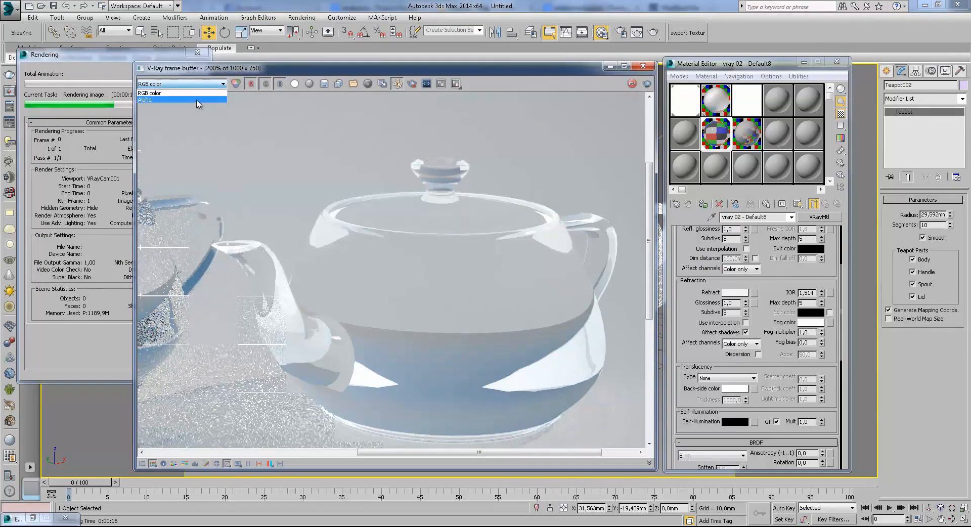
{"action": "left_click", "coordinate": [162, 99]}
{"action": "left_click", "coordinate": [177, 84]}
{"action": "left_click", "coordinate": [175, 96]}
{"action": "left_click", "coordinate": [169, 86]}
{"action": "left_click", "coordinate": [164, 93]}
- Compare the original teapot's handle and lid with the cloned teapot's spout in the running render
{"action": "middle_click_drag", "start_coordinate": [337, 247], "coordinate": [380, 237]}
{"action": "scroll", "coordinate": [347, 248], "scroll_direction": "down", "scroll_amount": 3}
{"action": "scroll", "coordinate": [347, 245], "scroll_direction": "up", "scroll_amount": 2}
{"action": "scroll", "coordinate": [326, 225], "scroll_direction": "up", "scroll_amount": 2}
{"action": "middle_click_drag", "start_coordinate": [539, 271], "coordinate": [531, 275]}
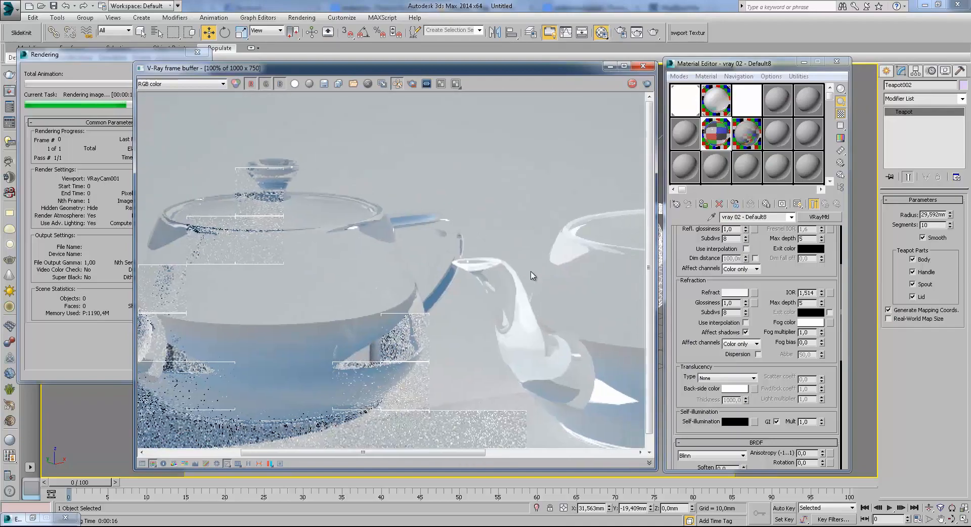
- Inspect the original teapot's spout, body and cast shadow in the finishing render
{"action": "scroll", "coordinate": [519, 273], "scroll_direction": "down", "scroll_amount": 1}
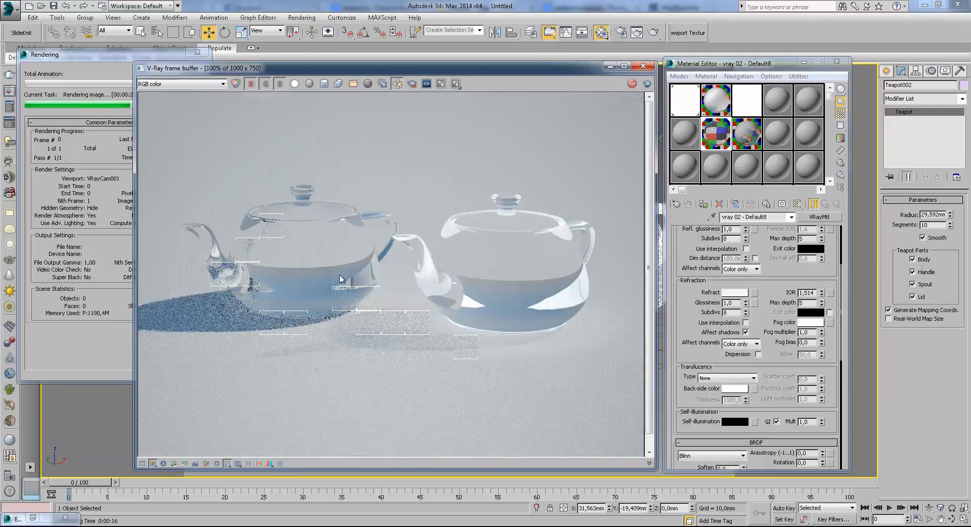
{"action": "scroll", "coordinate": [213, 260], "scroll_direction": "up", "scroll_amount": 1}
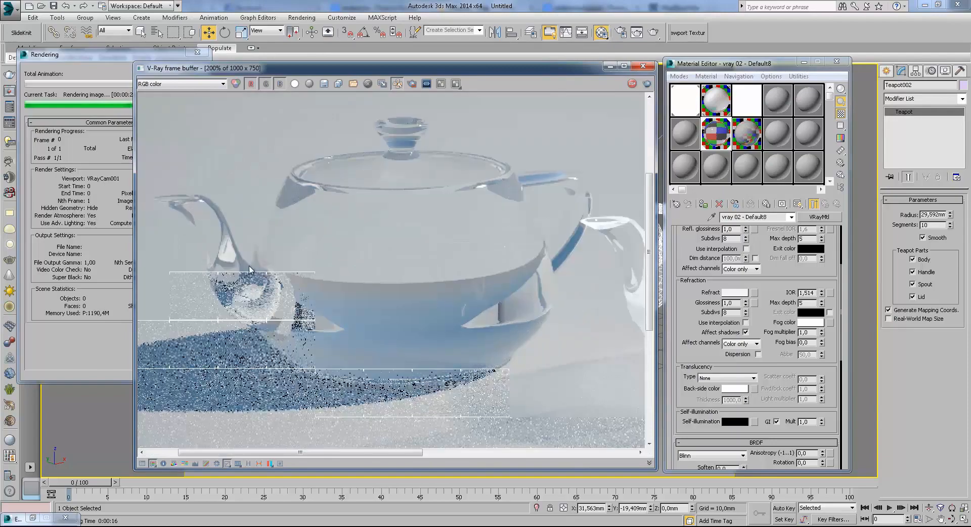
{"action": "scroll", "coordinate": [250, 270], "scroll_direction": "down", "scroll_amount": 1}
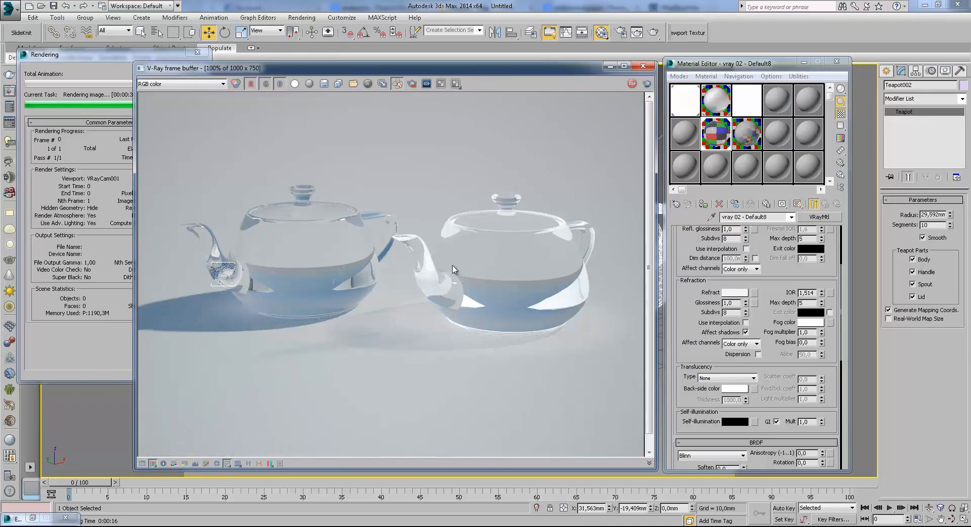
{"action": "scroll", "coordinate": [265, 304], "scroll_direction": "up", "scroll_amount": 2}
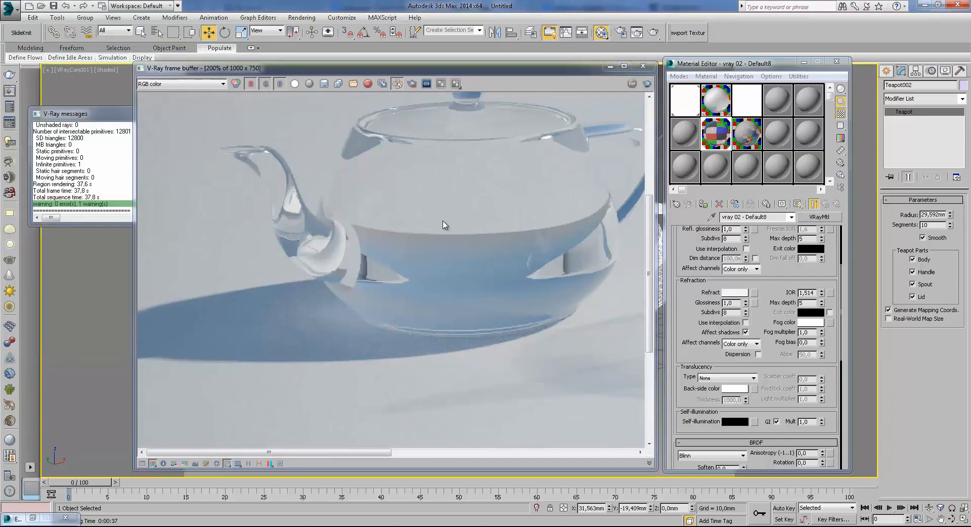
- Set the refract color of vray 02 - Default to pure white with a value of 255
{"action": "left_click", "coordinate": [714, 112]}
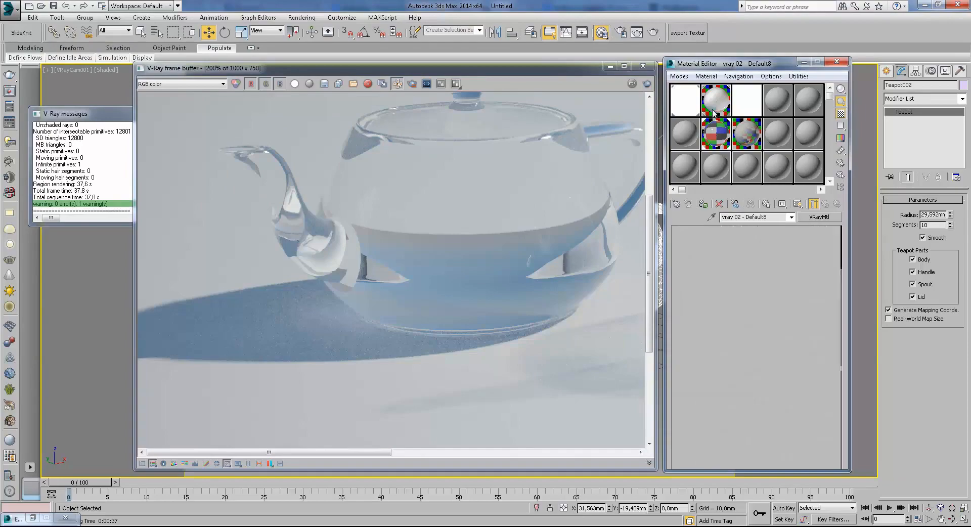
{"action": "scroll", "coordinate": [769, 333], "scroll_direction": "down", "scroll_amount": 3}
{"action": "left_click", "coordinate": [734, 355]}
{"action": "left_click", "coordinate": [288, 139]}
{"action": "left_click", "coordinate": [370, 148]}
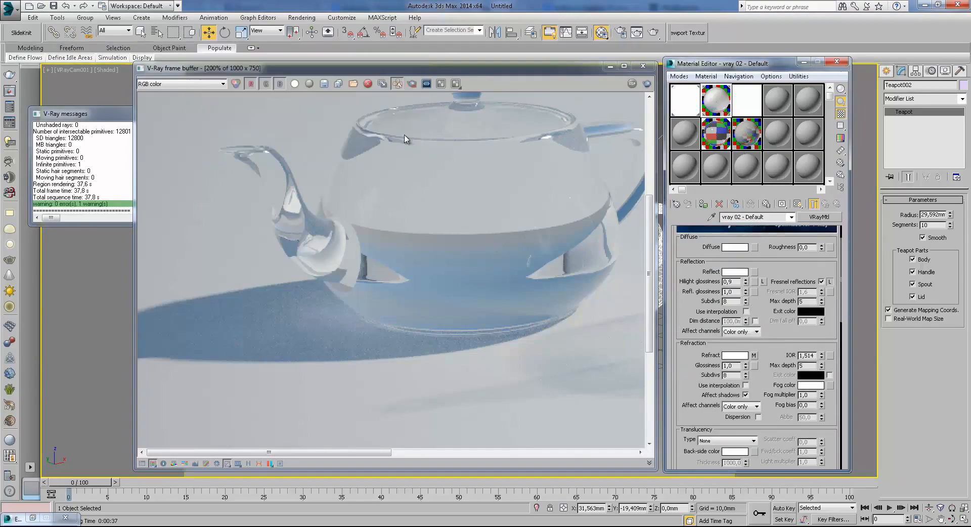
- Render both teapots with the white refract color, examine the original teapot's body and shadow up close, and stop the render
{"action": "left_click", "coordinate": [655, 33]}
{"action": "scroll", "coordinate": [283, 317], "scroll_direction": "up", "scroll_amount": 1}
{"action": "scroll", "coordinate": [271, 318], "scroll_direction": "up", "scroll_amount": 1}
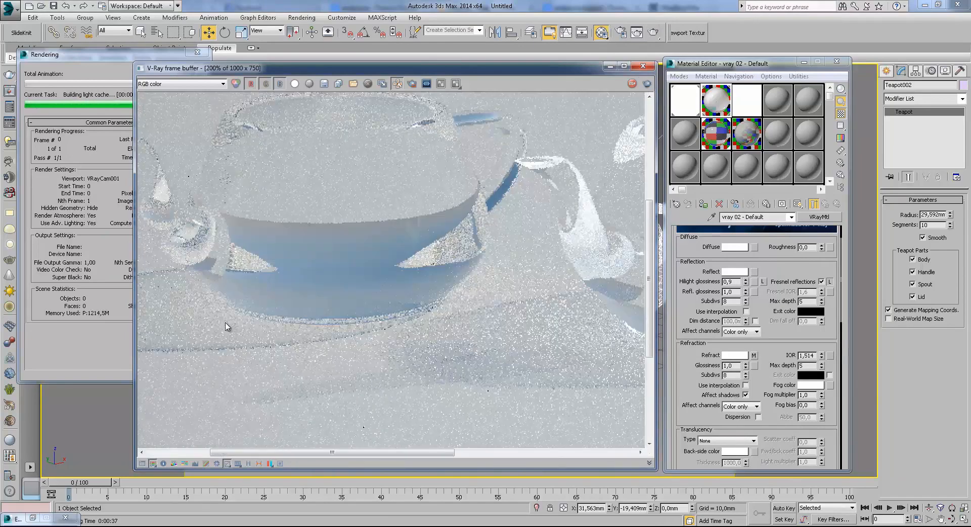
{"action": "scroll", "coordinate": [401, 320], "scroll_direction": "down", "scroll_amount": 1}
{"action": "scroll", "coordinate": [234, 321], "scroll_direction": "up", "scroll_amount": 1}
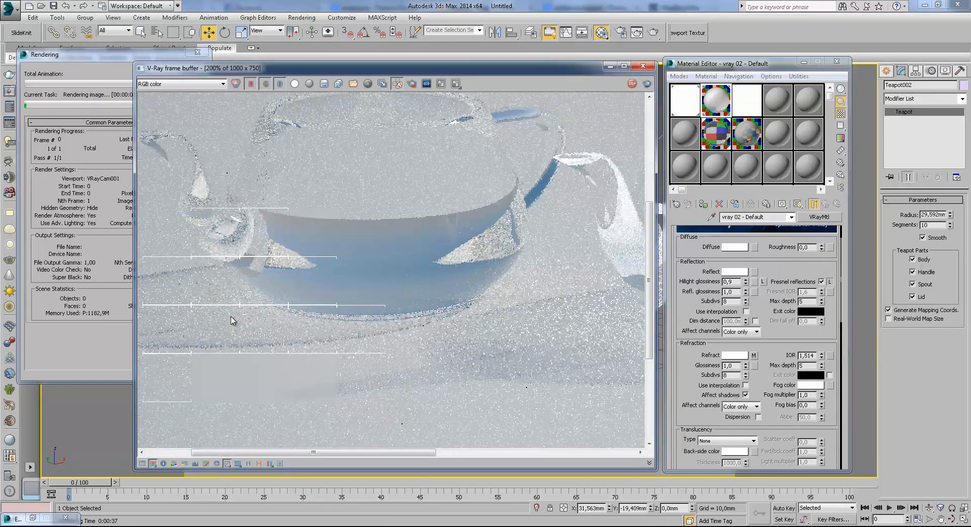
{"action": "scroll", "coordinate": [288, 278], "scroll_direction": "down", "scroll_amount": 1}
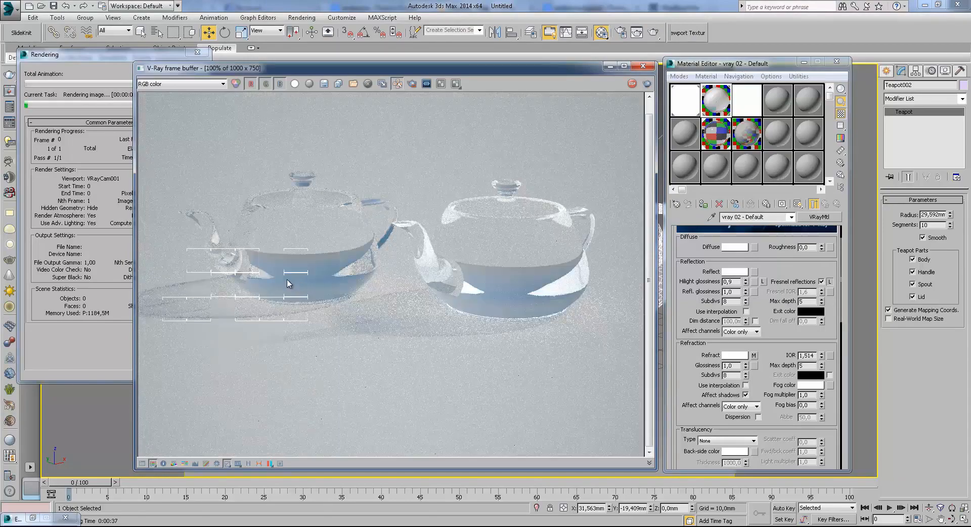
{"action": "scroll", "coordinate": [248, 283], "scroll_direction": "up", "scroll_amount": 1}
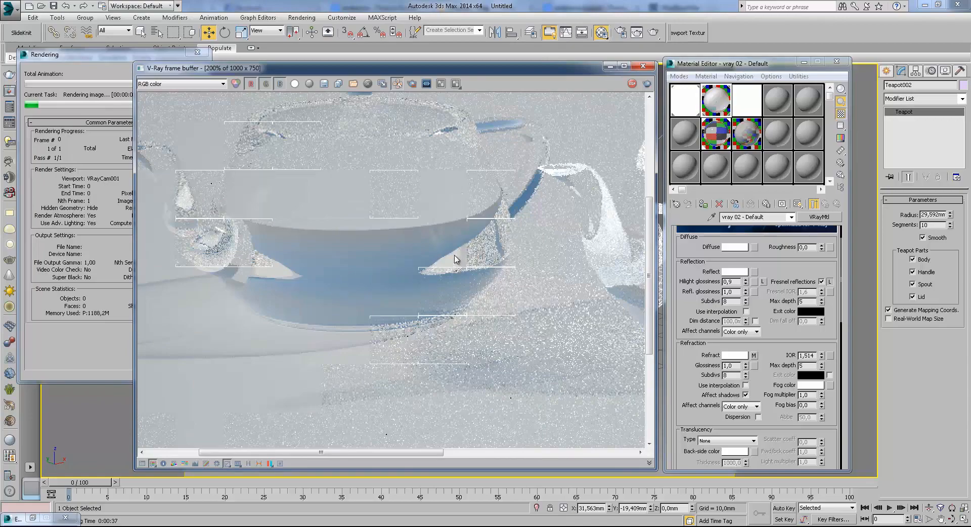
{"action": "left_click", "coordinate": [60, 74]}
{"action": "left_click", "coordinate": [190, 74]}
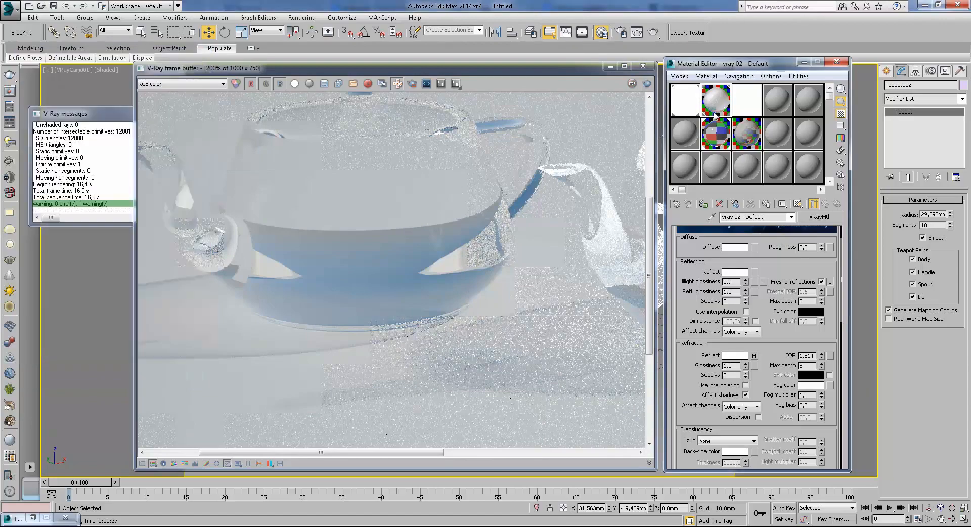
- Check the Refract map slot and the refraction color values of vray 02 - Default
{"action": "scroll", "coordinate": [763, 385], "scroll_direction": "down", "scroll_amount": 8}
{"action": "scroll", "coordinate": [759, 390], "scroll_direction": "down", "scroll_amount": 5}
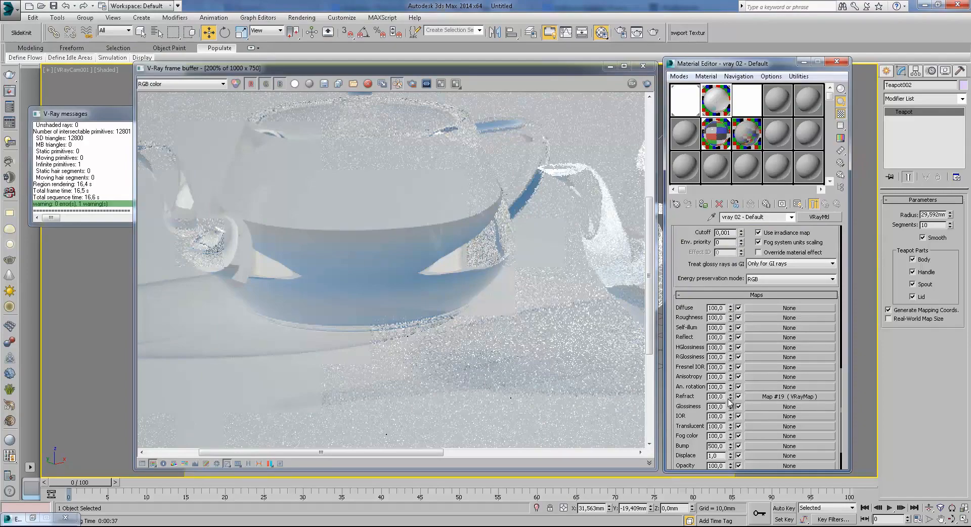
{"action": "scroll", "coordinate": [686, 253], "scroll_direction": "up", "scroll_amount": 8}
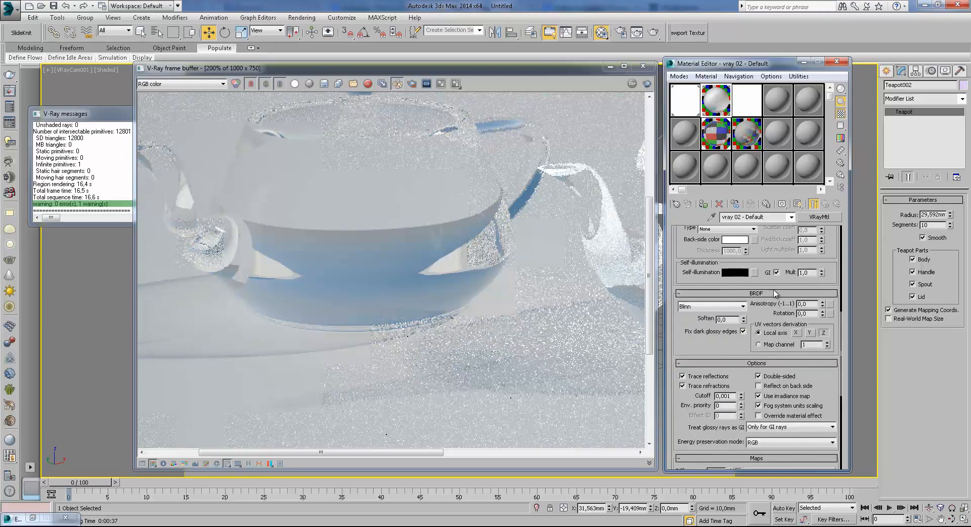
{"action": "scroll", "coordinate": [741, 301], "scroll_direction": "up", "scroll_amount": 1}
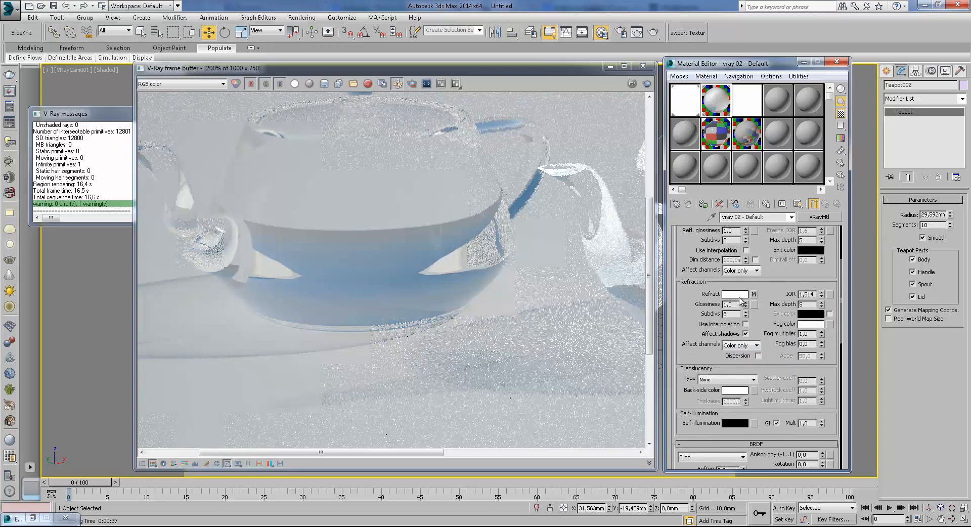
{"action": "left_click", "coordinate": [735, 294]}
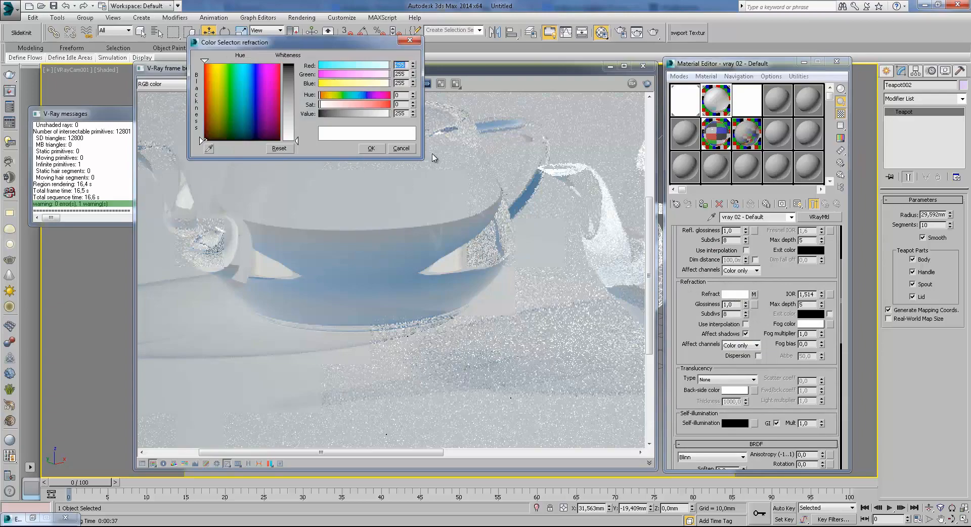
{"action": "left_click", "coordinate": [401, 148]}
{"action": "left_click", "coordinate": [380, 148]}
- Delete the cloned teapot, switch the camera view to wireframe, and place a new independent copy of Teapot001 beside the original
{"action": "left_click", "coordinate": [837, 62]}
{"action": "left_click", "coordinate": [644, 67]}
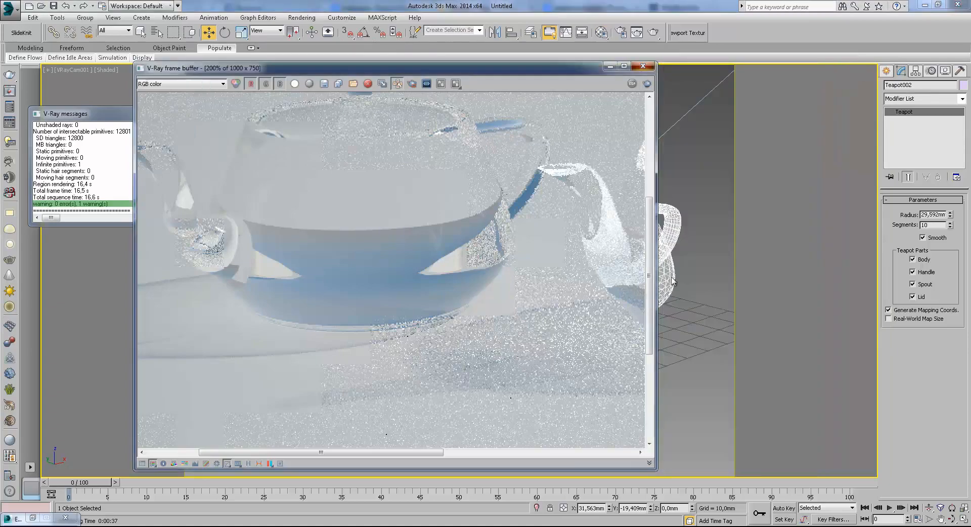
{"action": "left_click", "coordinate": [453, 289]}
{"action": "left_click", "coordinate": [417, 261]}
{"action": "key", "text": "F3"}
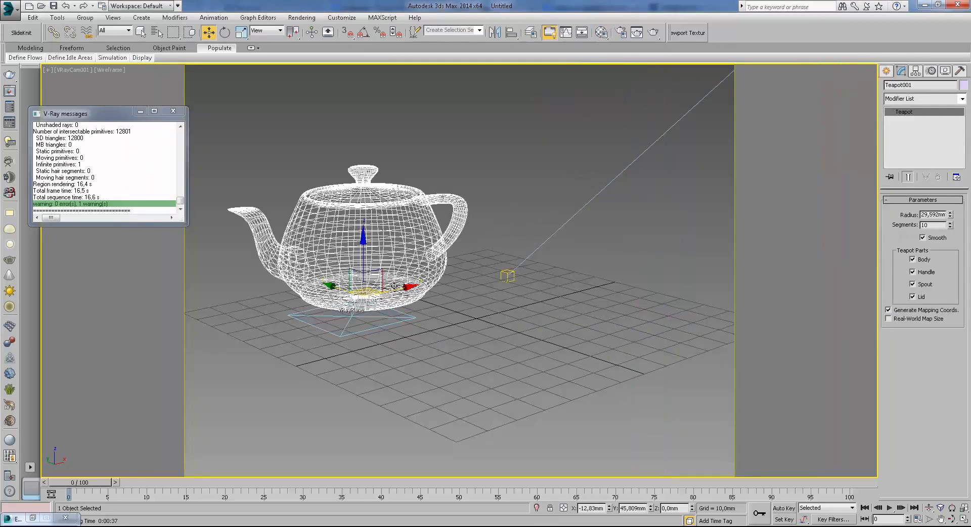
{"action": "left_click_drag", "start_coordinate": [370, 287], "coordinate": [582, 294], "text": "shift"}
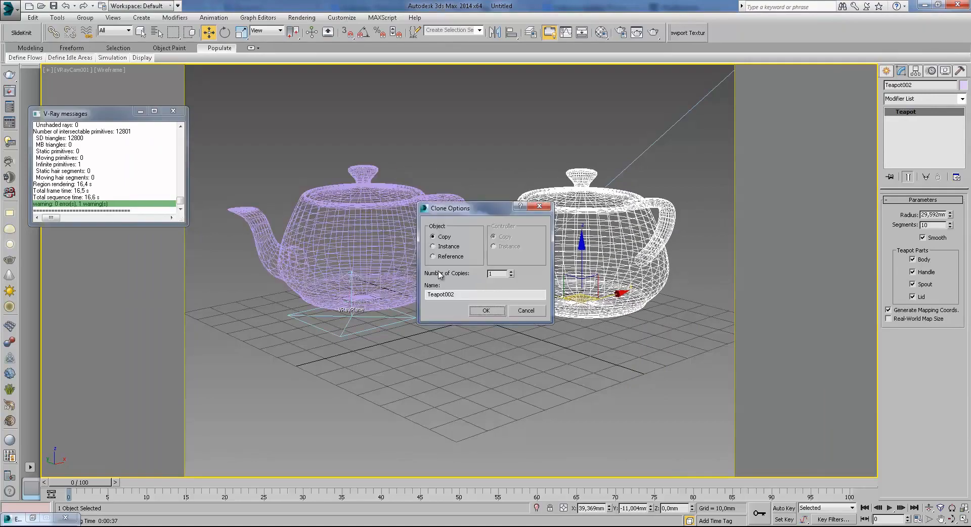
{"action": "left_click", "coordinate": [485, 310]}
- Duplicate vray 02 - Default into the second slot of the middle row and set the duplicate's refract color to black
{"action": "left_click", "coordinate": [601, 32]}
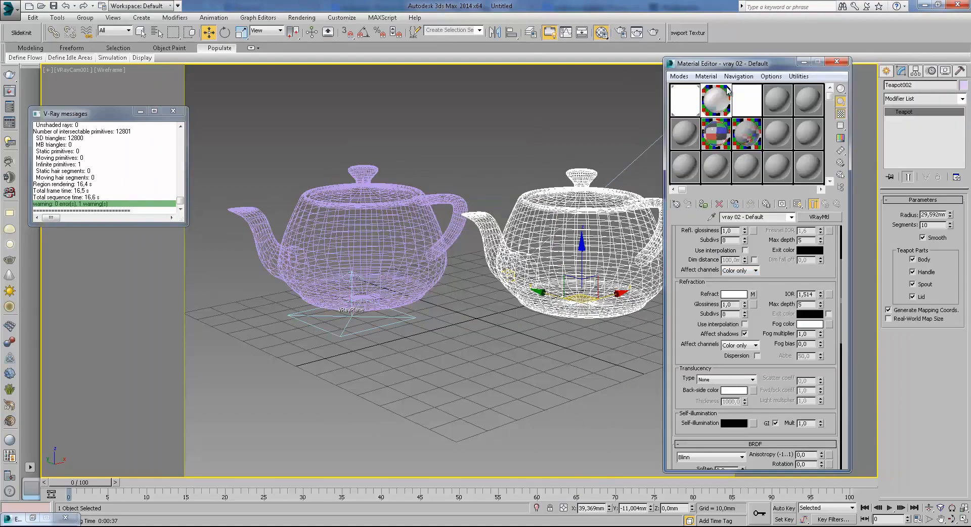
{"action": "left_click", "coordinate": [717, 128]}
{"action": "scroll", "coordinate": [764, 356], "scroll_direction": "up", "scroll_amount": 5}
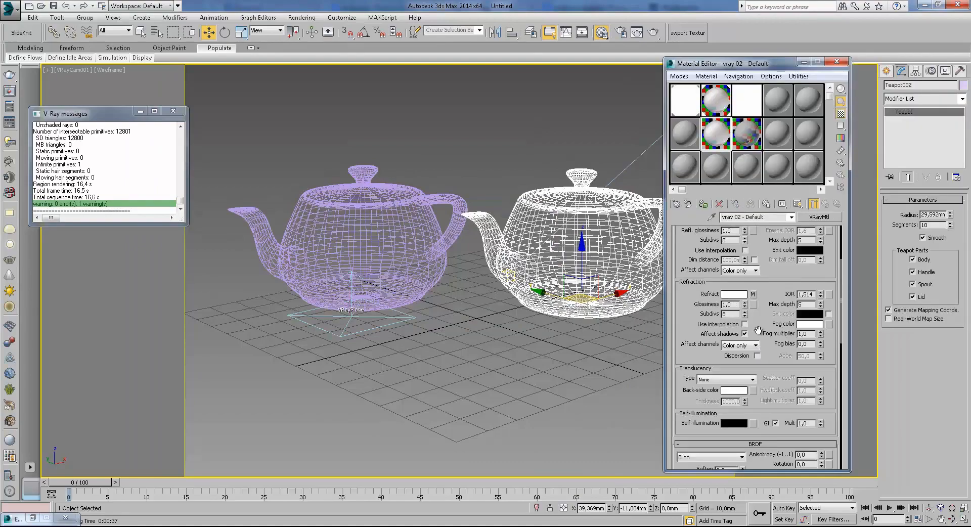
{"action": "left_click", "coordinate": [734, 294]}
{"action": "left_click", "coordinate": [372, 149]}
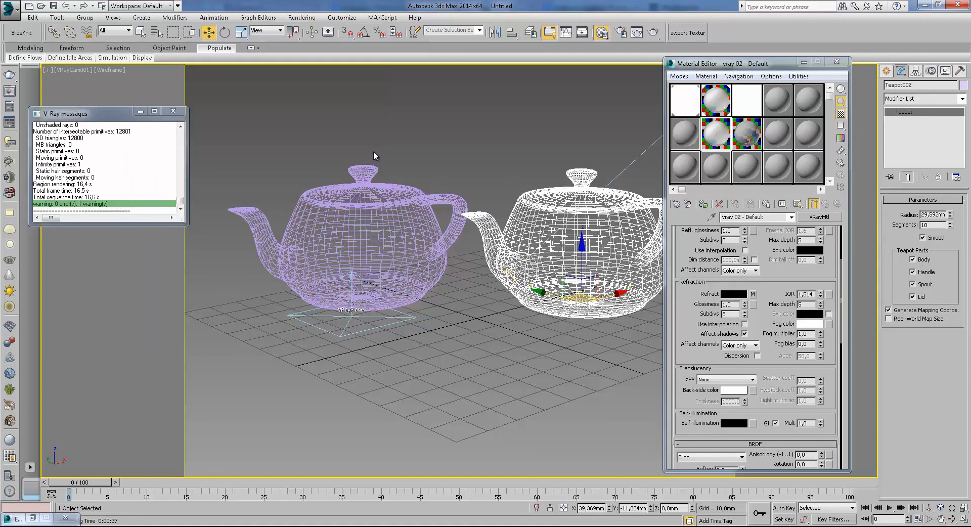
- Assign the duplicated material to the new teapot copy, renaming it vray 02 - Default3
{"action": "left_click", "coordinate": [703, 203]}
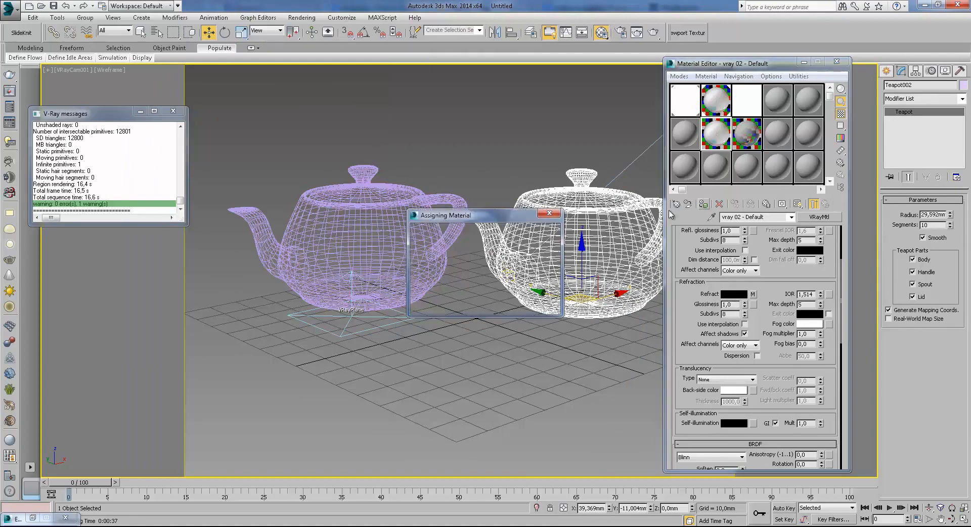
{"action": "type", "text": "3"}
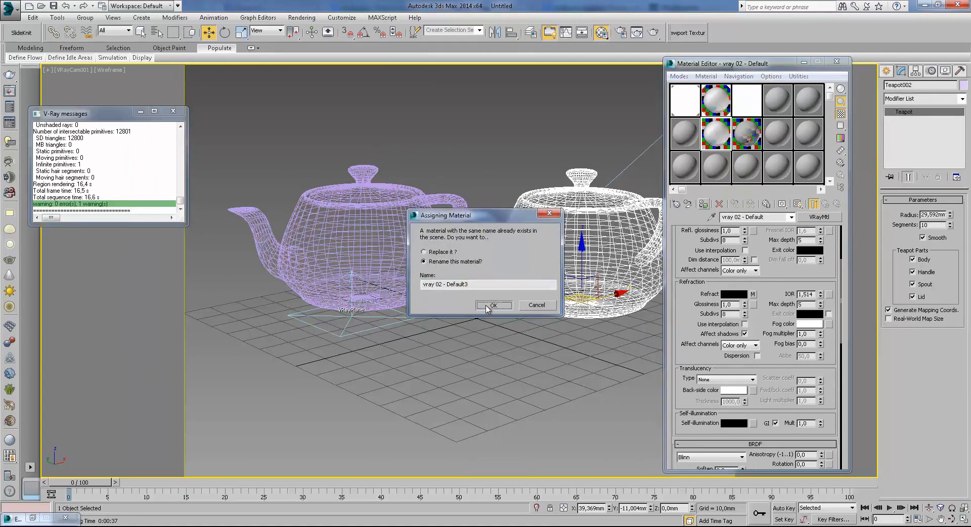
{"action": "left_click", "coordinate": [494, 305]}
- Render both teapots and compare the shadow under the original with the shadow cast by the copy
{"action": "left_click", "coordinate": [653, 33]}
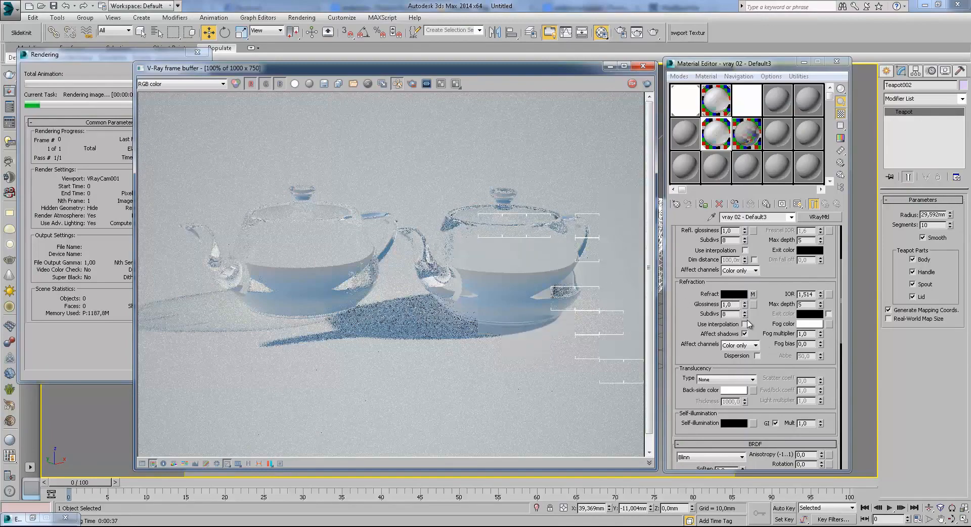
{"action": "scroll", "coordinate": [414, 311], "scroll_direction": "up", "scroll_amount": 1}
{"action": "scroll", "coordinate": [472, 314], "scroll_direction": "down", "scroll_amount": 1}
{"action": "middle_click_drag", "start_coordinate": [393, 290], "coordinate": [433, 281]}
{"action": "scroll", "coordinate": [434, 285], "scroll_direction": "up", "scroll_amount": 1}
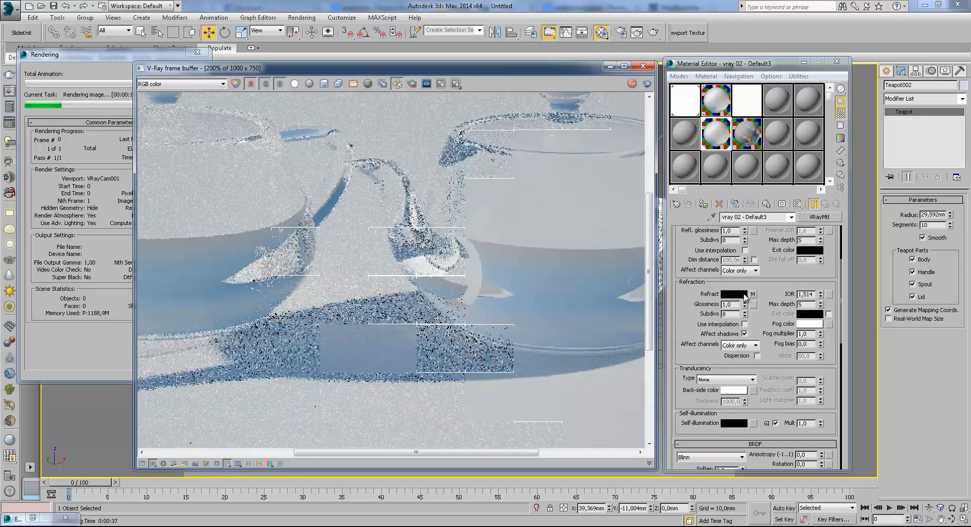
{"action": "scroll", "coordinate": [480, 287], "scroll_direction": "down", "scroll_amount": 1}
{"action": "scroll", "coordinate": [210, 308], "scroll_direction": "up", "scroll_amount": 1}
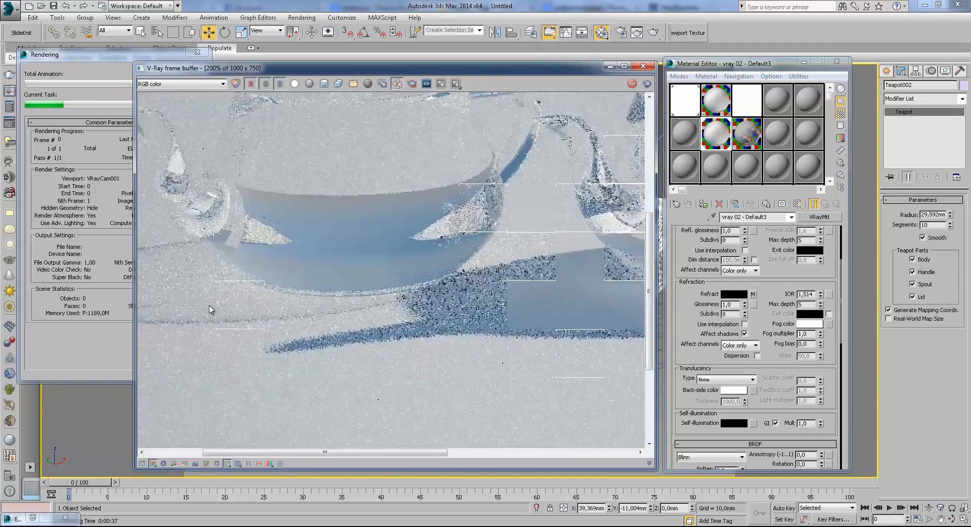
{"action": "middle_click_drag", "start_coordinate": [210, 308], "coordinate": [267, 284]}
{"action": "scroll", "coordinate": [240, 267], "scroll_direction": "down", "scroll_amount": 1}
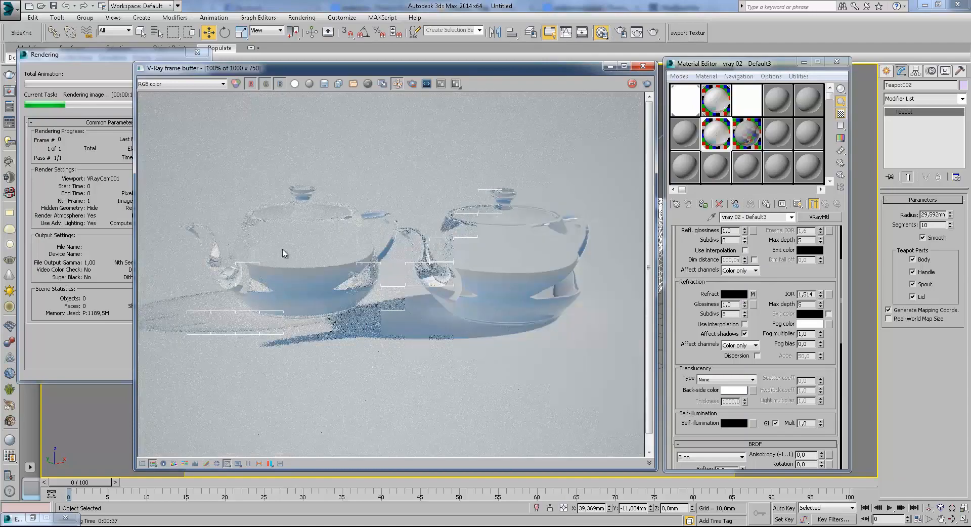
- Examine the area between the teapots up close, comparing the original's body and handle with the copy's spout and shadow
{"action": "scroll", "coordinate": [358, 297], "scroll_direction": "up", "scroll_amount": 1}
{"action": "middle_click_drag", "start_coordinate": [369, 284], "coordinate": [415, 279]}
{"action": "scroll", "coordinate": [415, 278], "scroll_direction": "down", "scroll_amount": 1}
{"action": "scroll", "coordinate": [343, 283], "scroll_direction": "up", "scroll_amount": 1}
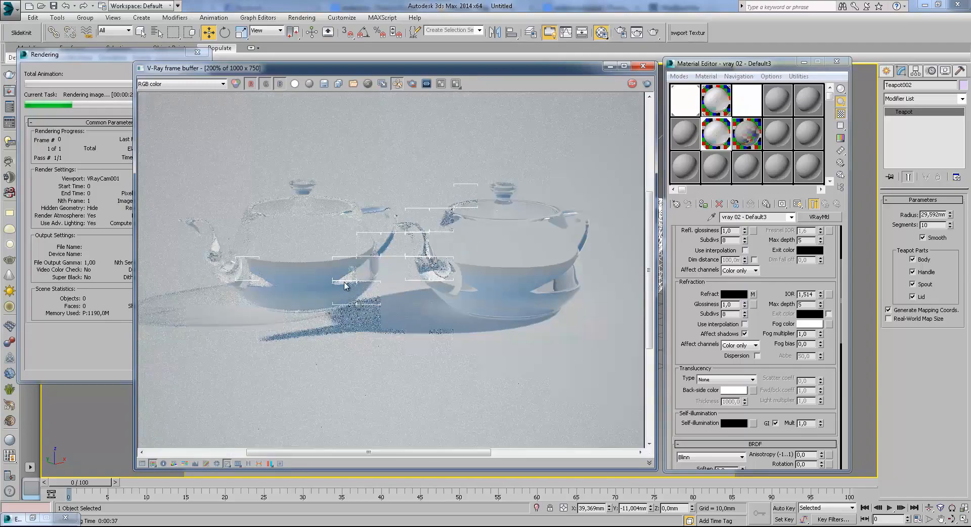
{"action": "middle_click_drag", "start_coordinate": [385, 262], "coordinate": [325, 268]}
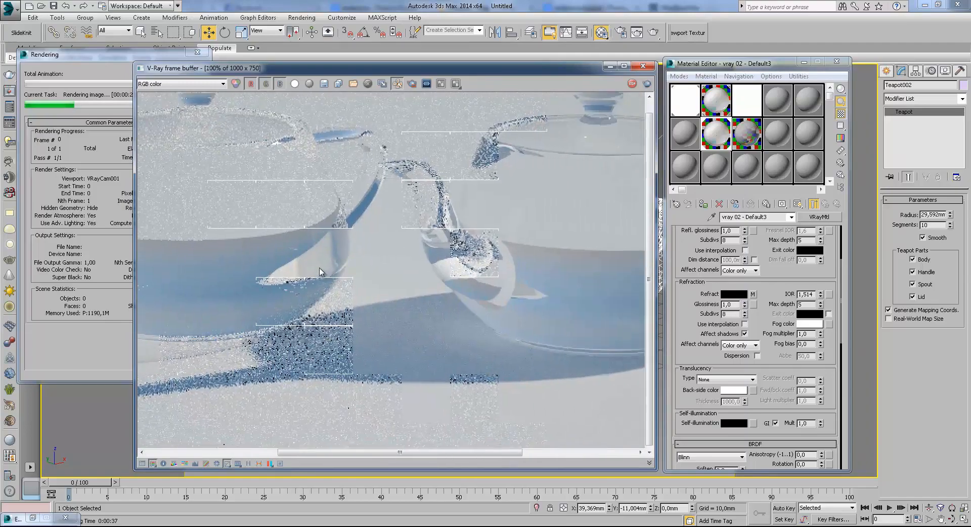
{"action": "scroll", "coordinate": [323, 265], "scroll_direction": "down", "scroll_amount": 1}
{"action": "scroll", "coordinate": [343, 273], "scroll_direction": "up", "scroll_amount": 1}
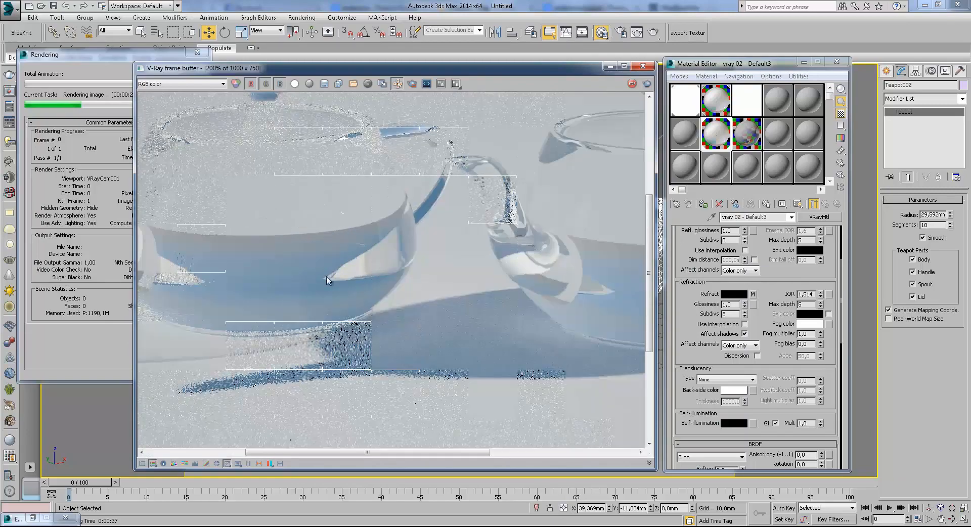
{"action": "scroll", "coordinate": [324, 276], "scroll_direction": "down", "scroll_amount": 1}
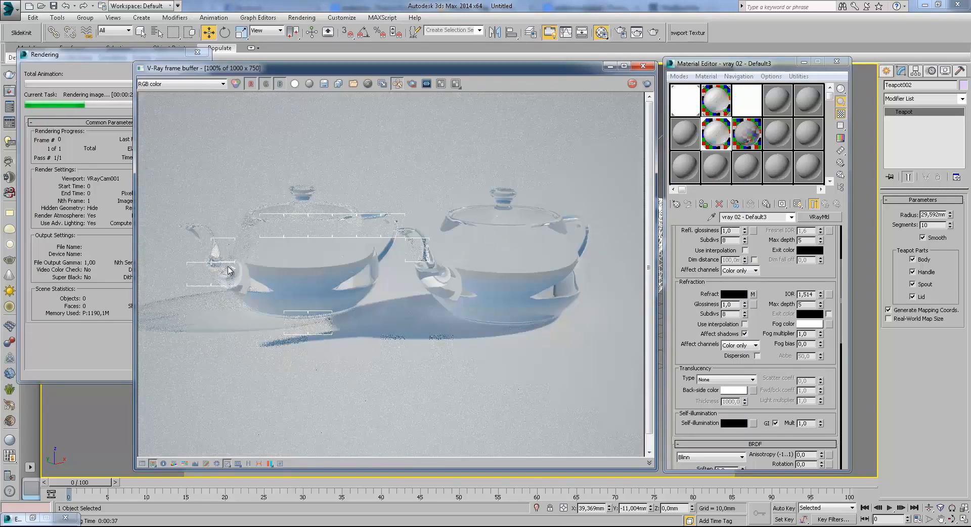
- Examine the original teapot's spout, lid and body up close and return to the full render for comparison
{"action": "scroll", "coordinate": [256, 275], "scroll_direction": "up", "scroll_amount": 1}
{"action": "middle_click_drag", "start_coordinate": [256, 275], "coordinate": [348, 294]}
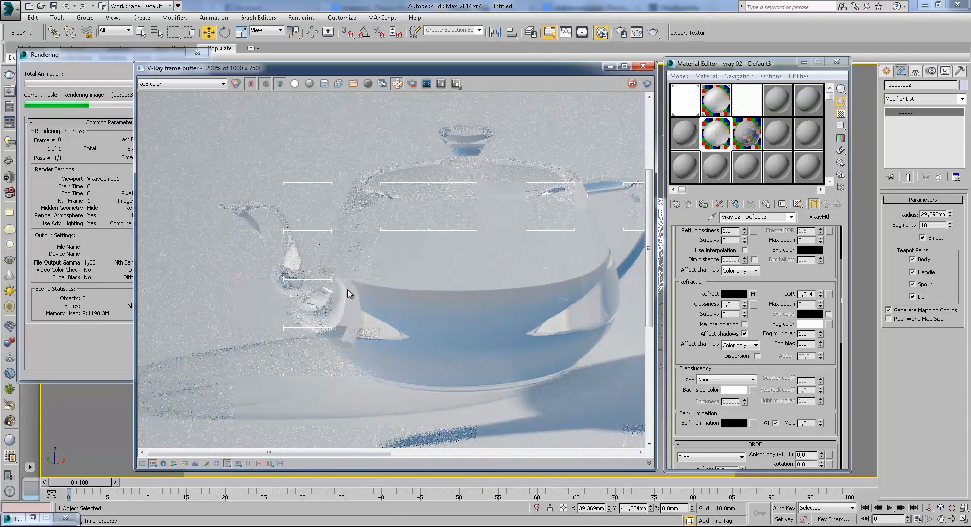
{"action": "scroll", "coordinate": [348, 292], "scroll_direction": "down", "scroll_amount": 1}
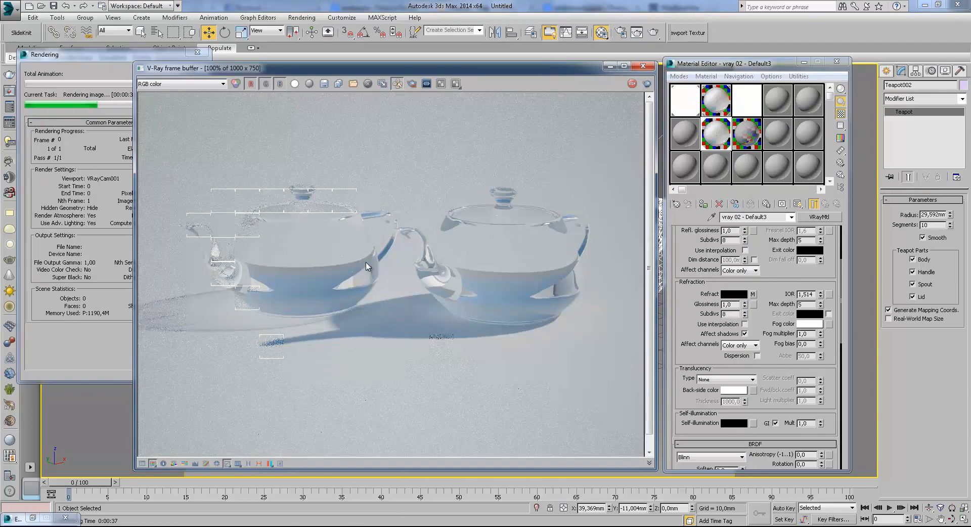
{"action": "scroll", "coordinate": [240, 235], "scroll_direction": "up", "scroll_amount": 1}
{"action": "middle_click_drag", "start_coordinate": [366, 263], "coordinate": [366, 232]}
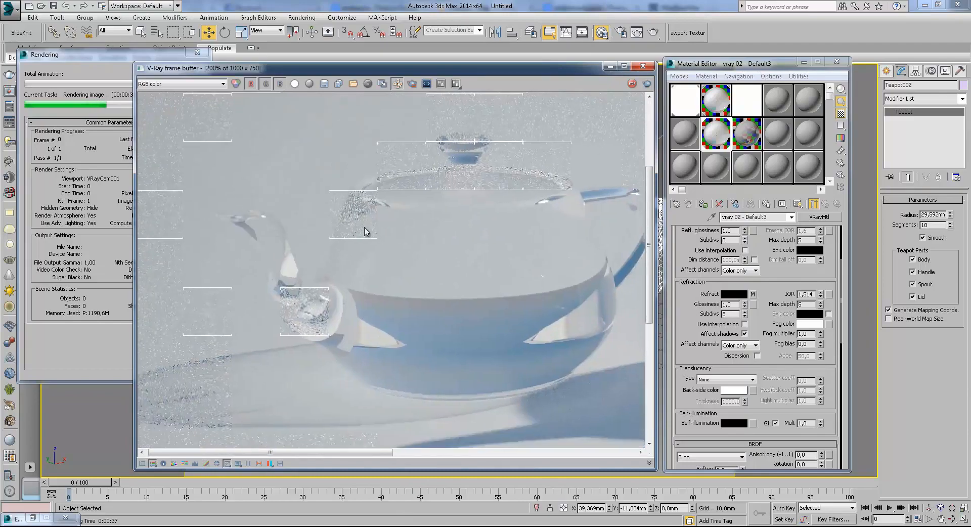
{"action": "scroll", "coordinate": [366, 232], "scroll_direction": "down", "scroll_amount": 1}
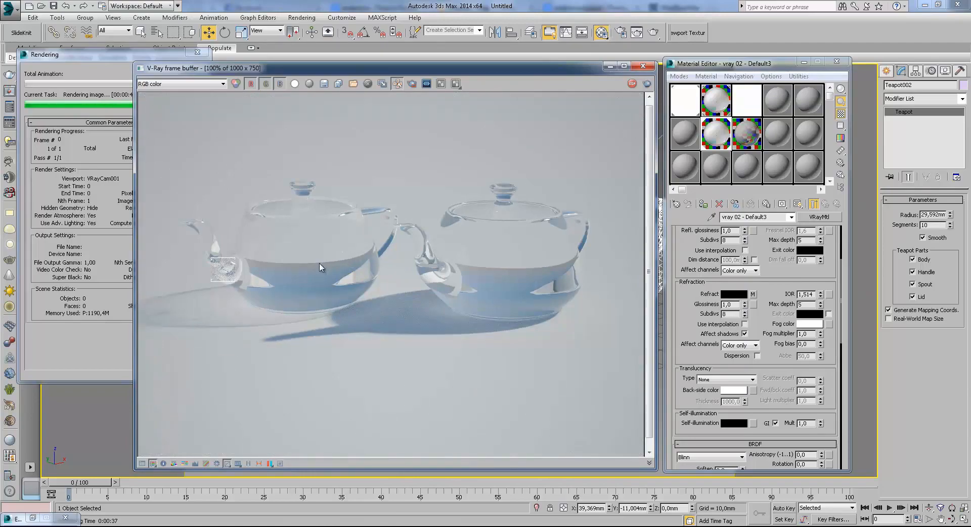
- Examine both teapots and their shadows up close in the render, comparing them with the copy's material refraction settings
{"action": "scroll", "coordinate": [272, 227], "scroll_direction": "up", "scroll_amount": 1}
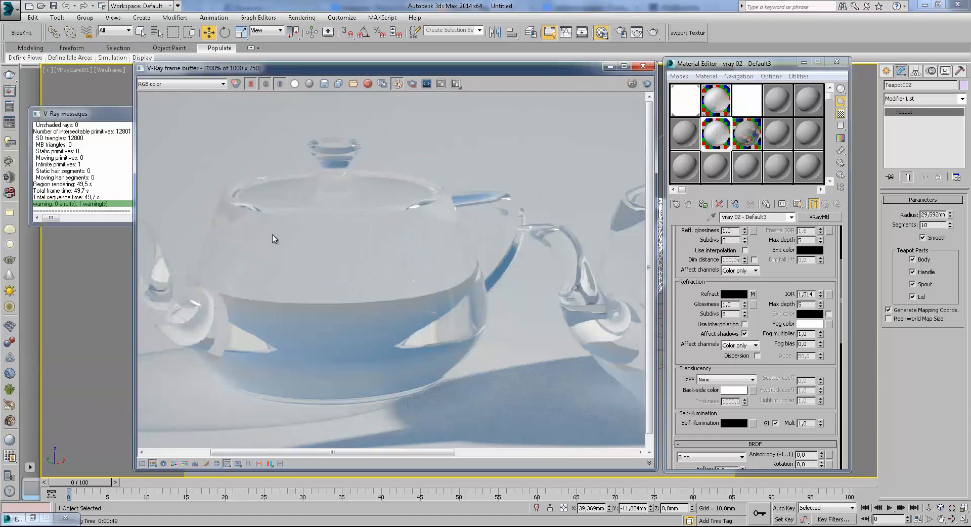
{"action": "scroll", "coordinate": [275, 235], "scroll_direction": "down", "scroll_amount": 1}
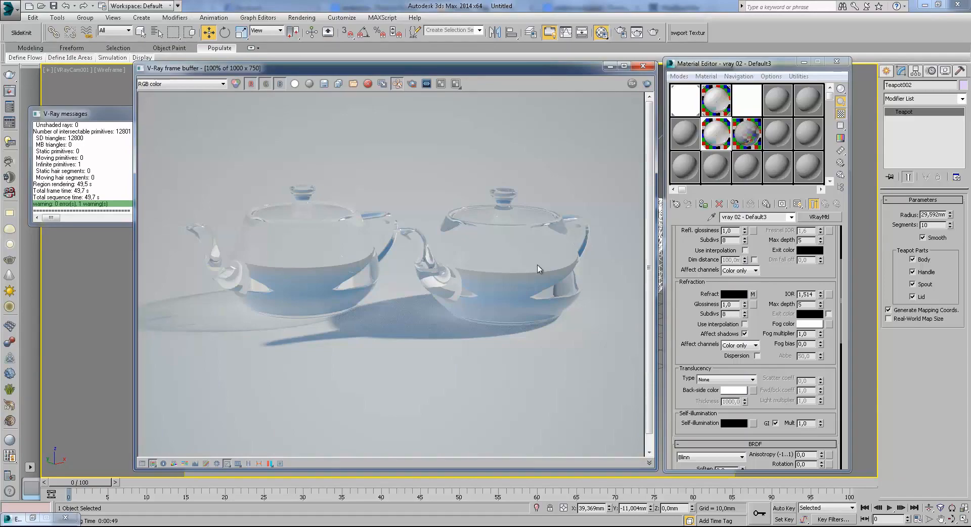
{"action": "scroll", "coordinate": [783, 305], "scroll_direction": "up", "scroll_amount": 3}
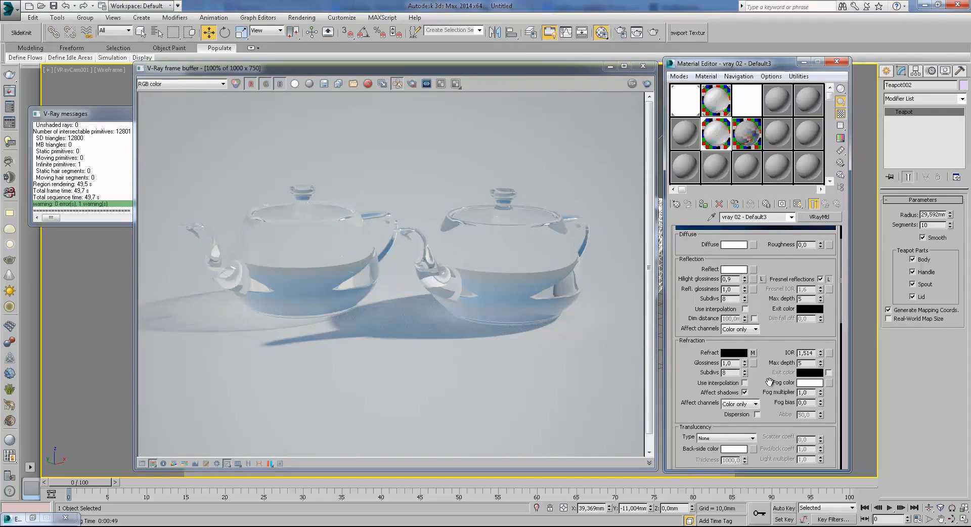
{"action": "scroll", "coordinate": [768, 385], "scroll_direction": "down", "scroll_amount": 2}
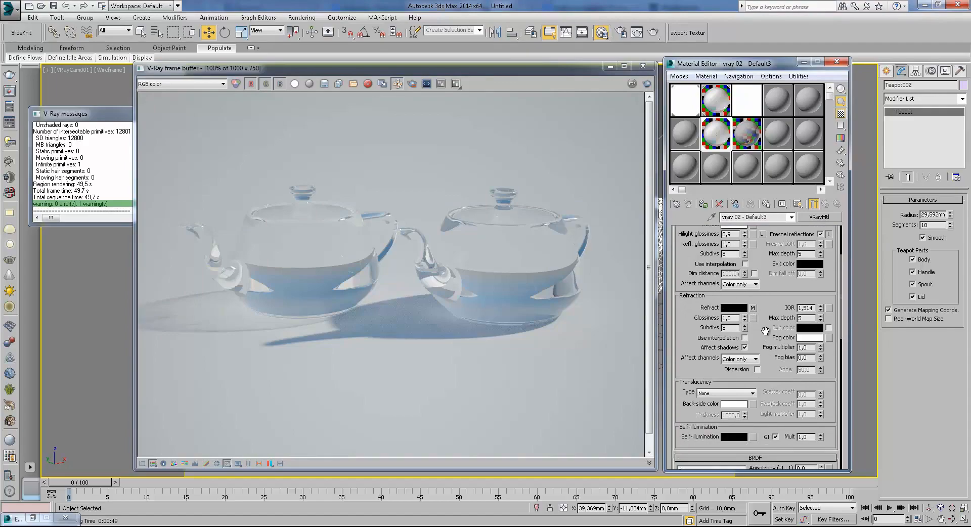
{"action": "scroll", "coordinate": [333, 331], "scroll_direction": "up", "scroll_amount": 1}
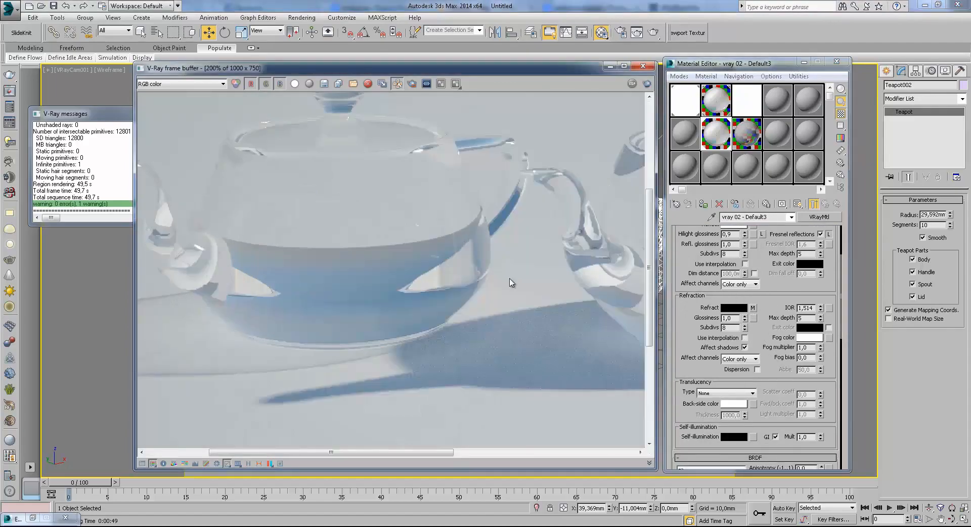
{"action": "scroll", "coordinate": [527, 304], "scroll_direction": "down", "scroll_amount": 1}
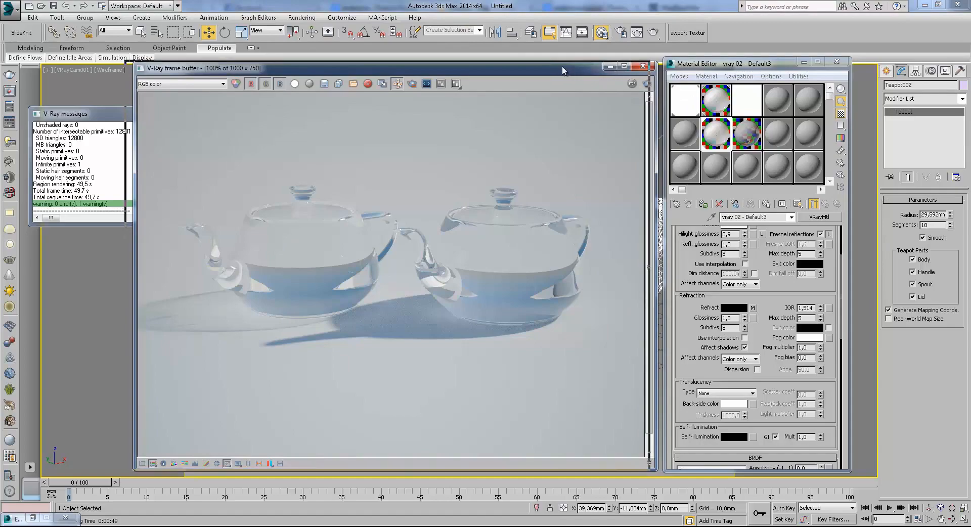
{"action": "left_click_drag", "start_coordinate": [566, 71], "coordinate": [569, 74]}
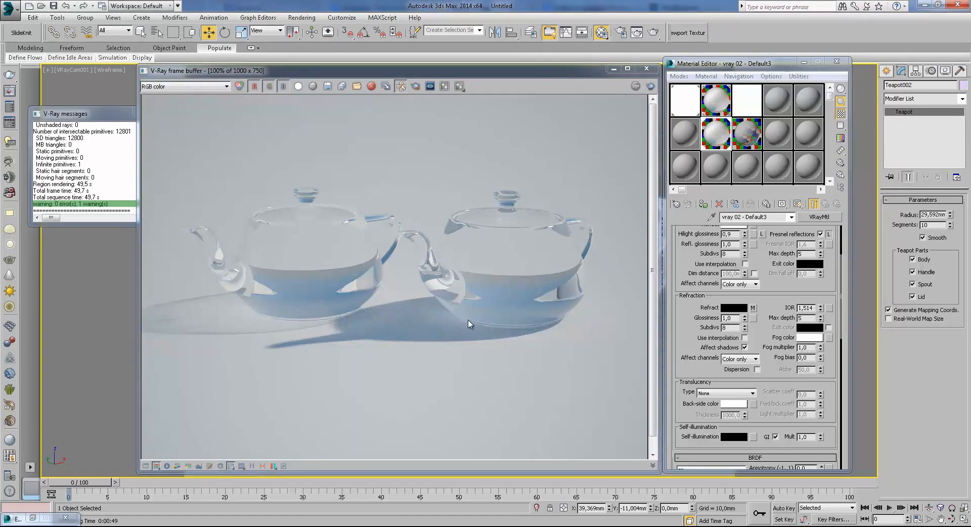
{"action": "scroll", "coordinate": [187, 312], "scroll_direction": "up", "scroll_amount": 1}
{"action": "middle_click_drag", "start_coordinate": [211, 333], "coordinate": [346, 338]}
{"action": "scroll", "coordinate": [324, 319], "scroll_direction": "down", "scroll_amount": 1}
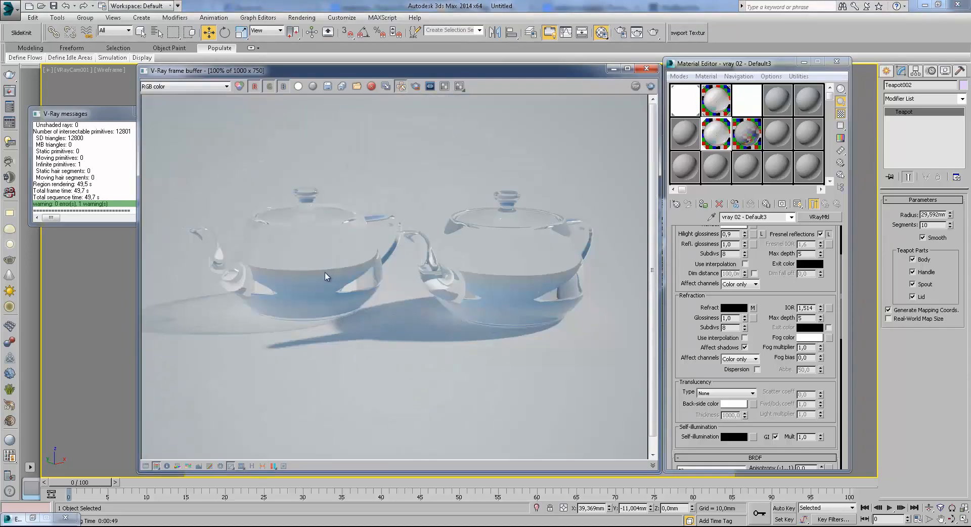
- Close the render, delete the teapot copy and move the remaining teapot toward the middle of the grid
{"action": "left_click", "coordinate": [647, 69]}
{"action": "left_click_drag", "start_coordinate": [774, 283], "coordinate": [779, 395]}
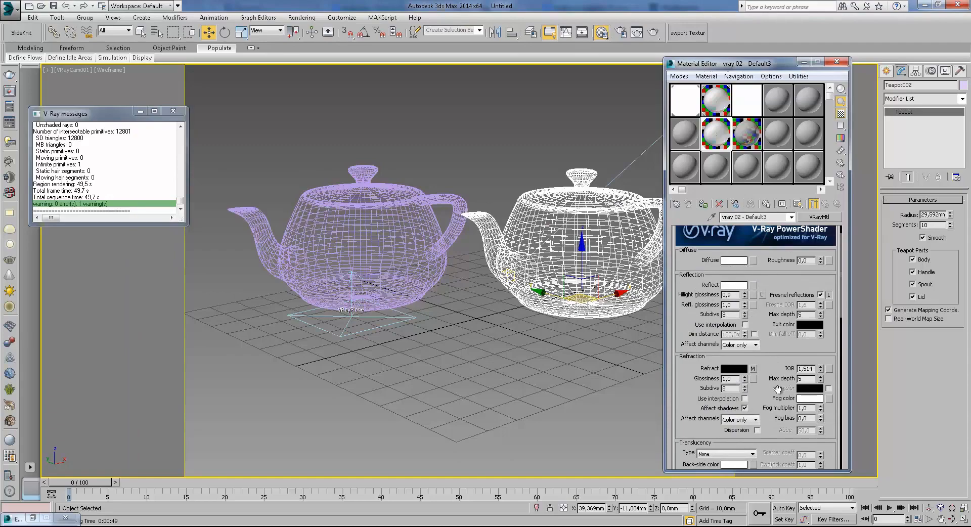
{"action": "left_click_drag", "start_coordinate": [778, 388], "coordinate": [778, 345]}
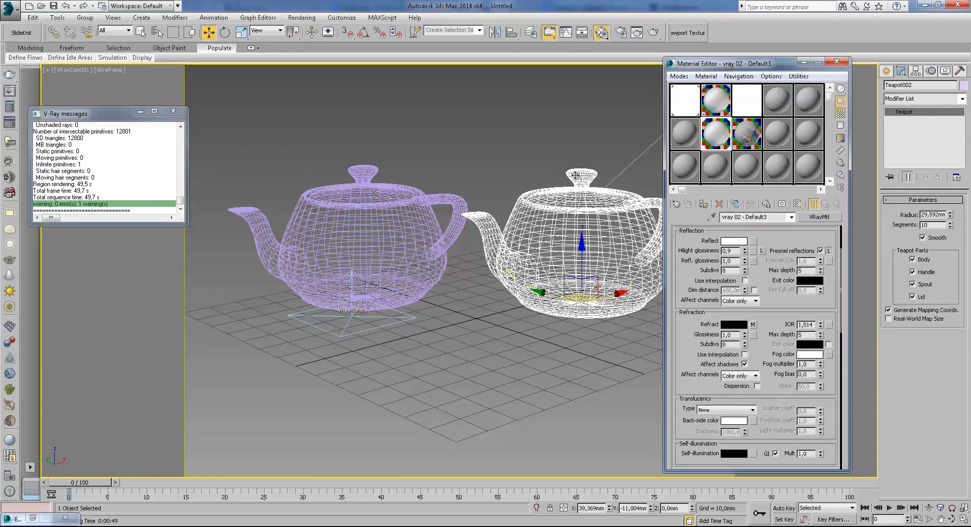
{"action": "key", "text": "Delete"}
{"action": "left_click", "coordinate": [409, 254]}
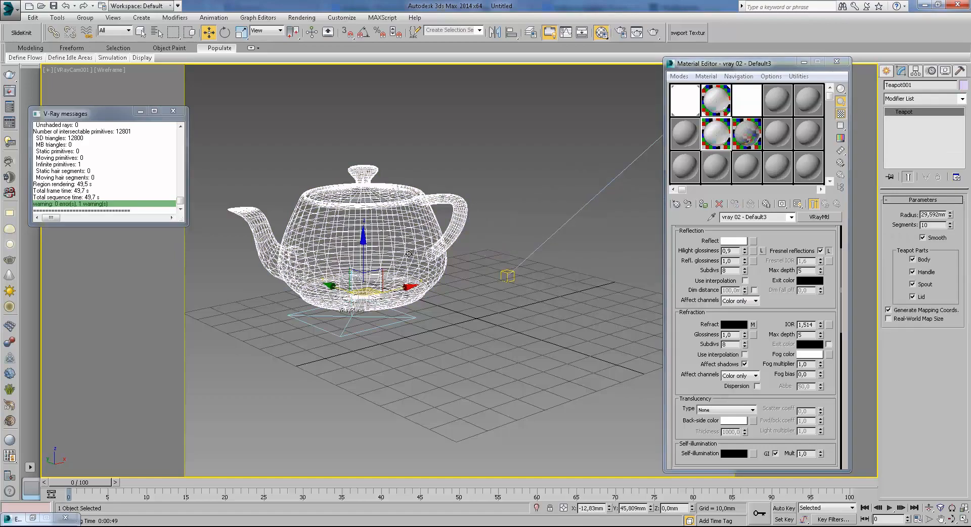
{"action": "left_click", "coordinate": [621, 33]}
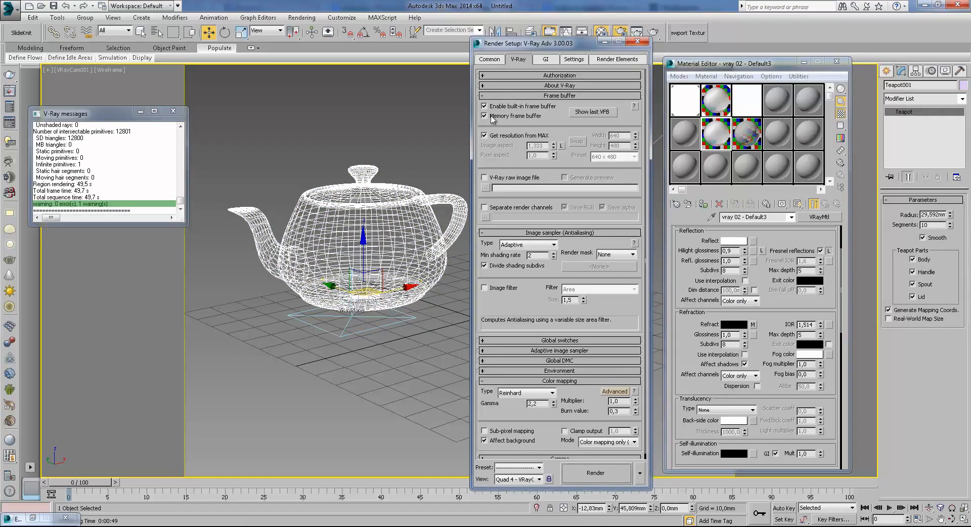
{"action": "left_click_drag", "start_coordinate": [372, 287], "coordinate": [483, 294]}
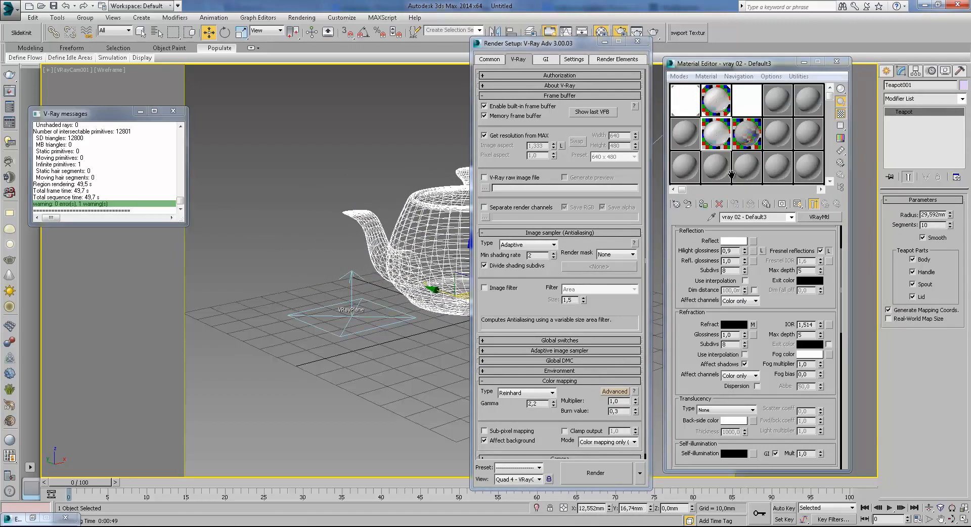
- Assign the vray 10 - Default material to the teapot and load a VRayMultiSubTex map as its diffuse map
{"action": "left_click", "coordinate": [781, 138]}
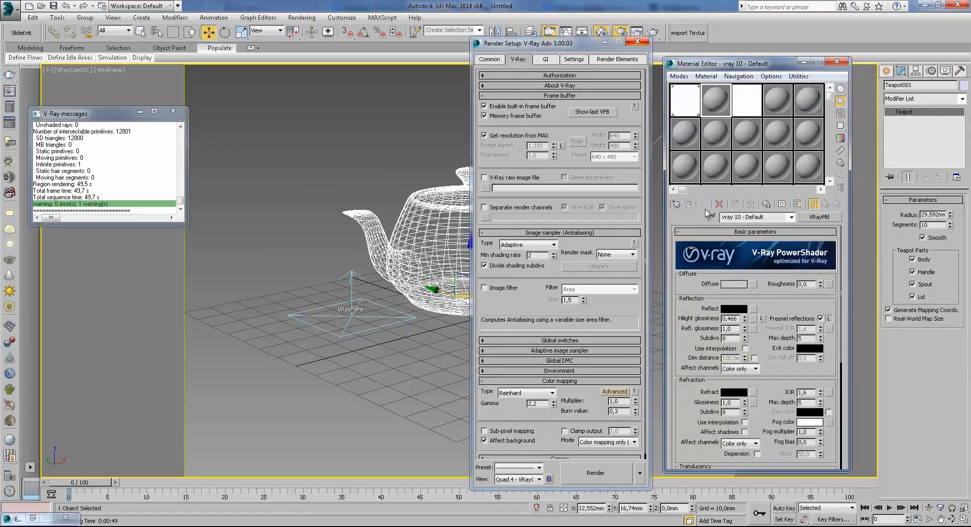
{"action": "left_click", "coordinate": [704, 204]}
{"action": "left_click", "coordinate": [753, 284]}
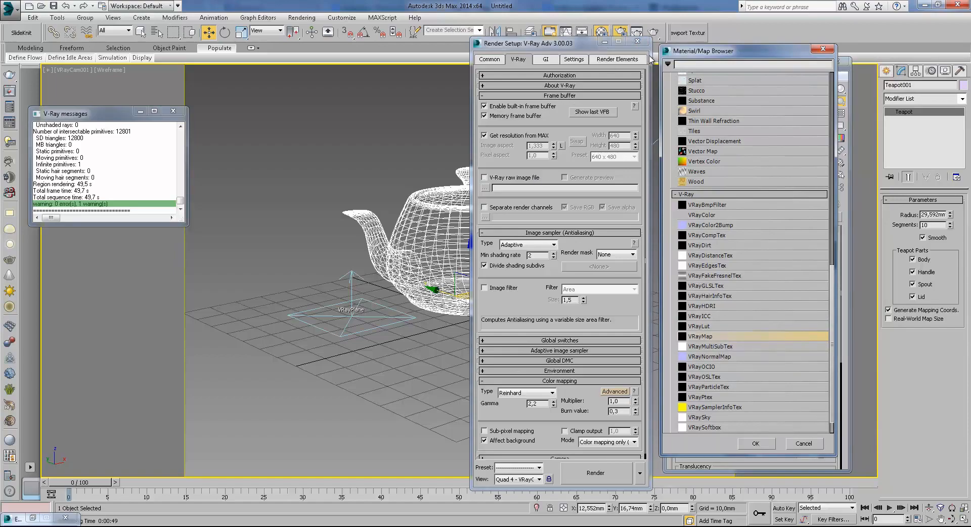
{"action": "double_click", "coordinate": [709, 347]}
{"action": "left_click", "coordinate": [638, 41]}
- Delete the remaining teapot and draw a plane about 391 mm long and 352 mm wide over the grid centre
{"action": "key", "text": "Delete"}
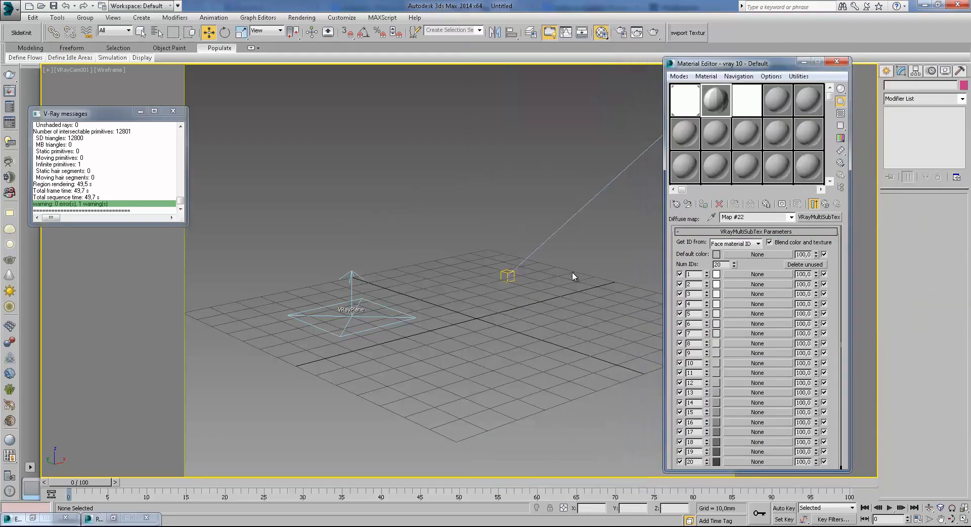
{"action": "key", "text": "t"}
{"action": "left_click", "coordinate": [886, 71]}
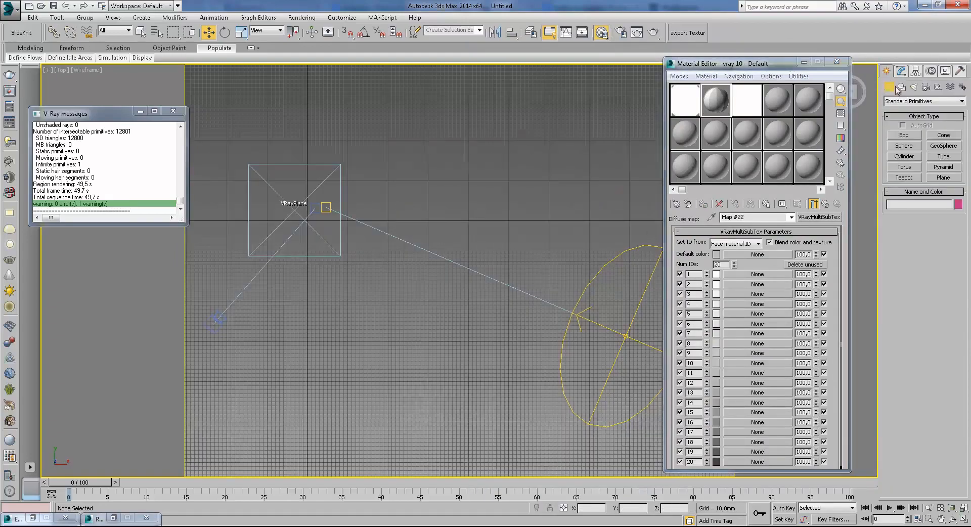
{"action": "left_click", "coordinate": [910, 135]}
{"action": "middle_click_drag", "start_coordinate": [354, 219], "coordinate": [518, 249]}
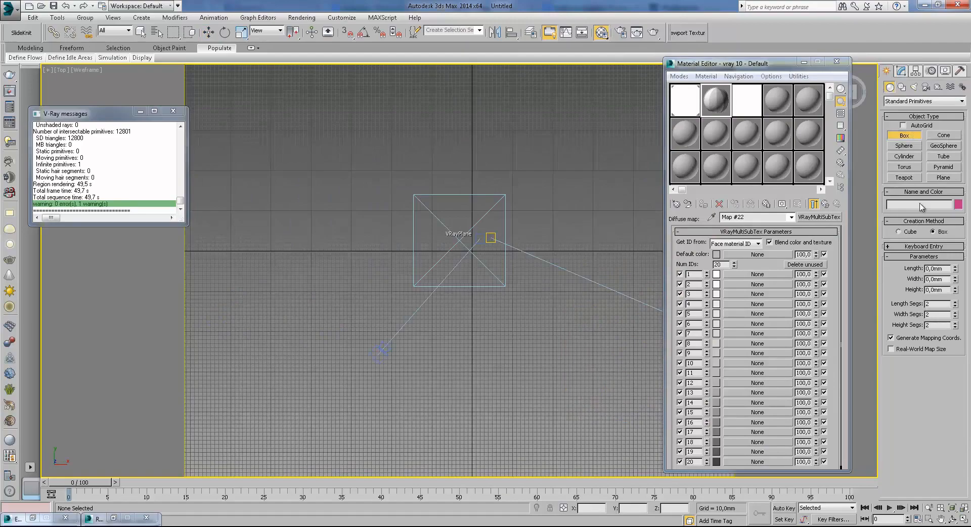
{"action": "left_click", "coordinate": [941, 178]}
{"action": "left_click_drag", "start_coordinate": [411, 168], "coordinate": [553, 325]}
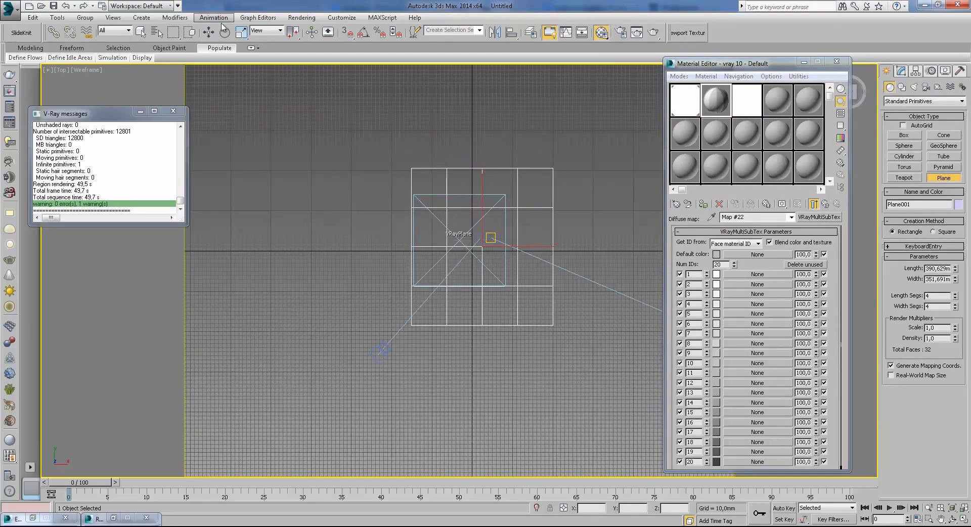
{"action": "left_click", "coordinate": [209, 32]}
- Scale the plane down uniformly in the shaded camera view and raise it about 3.5 mm above the grid
{"action": "key", "text": "c"}
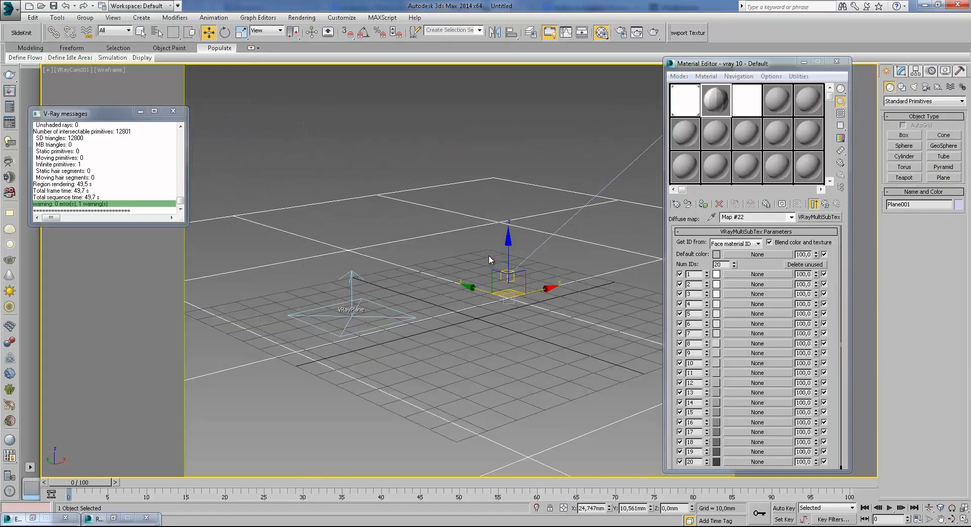
{"action": "key", "text": "F3"}
{"action": "left_click", "coordinate": [901, 72]}
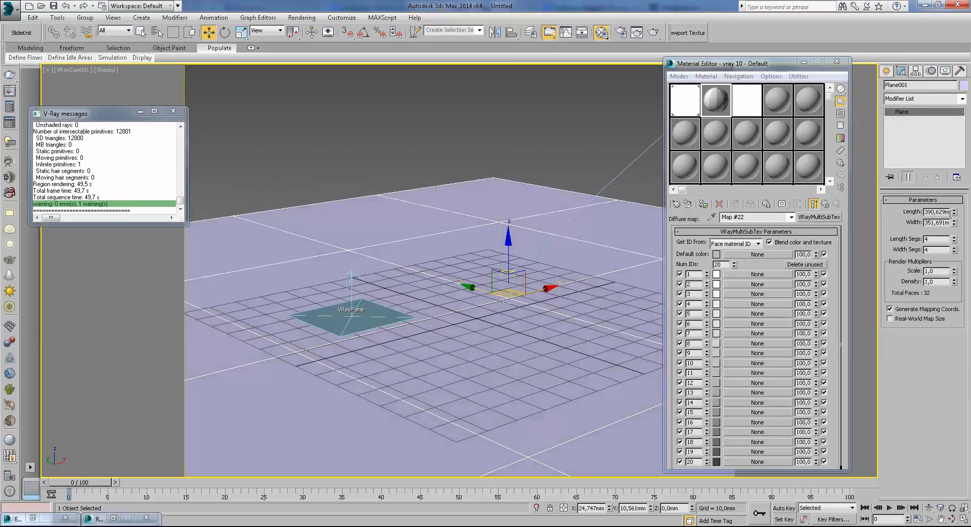
{"action": "left_click", "coordinate": [241, 32]}
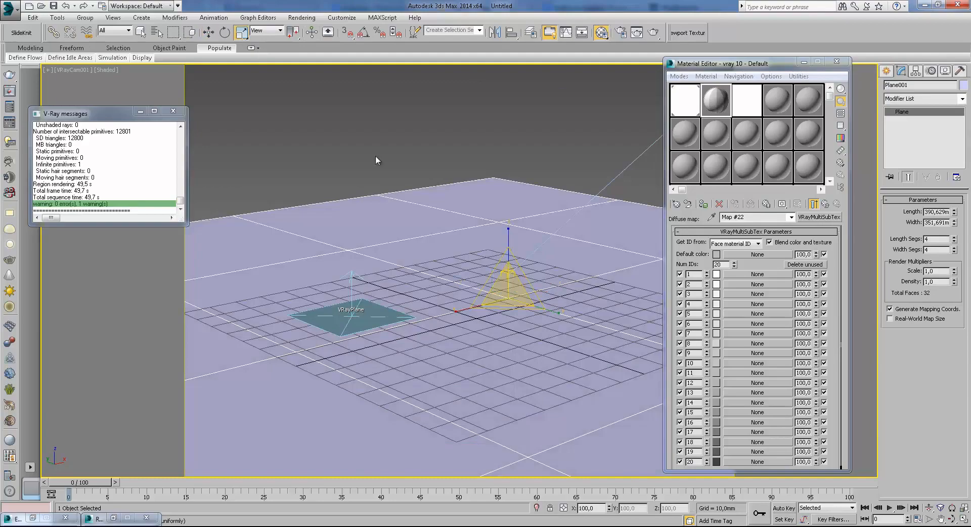
{"action": "left_click_drag", "start_coordinate": [510, 289], "coordinate": [487, 313]}
{"action": "left_click", "coordinate": [209, 33]}
{"action": "left_click_drag", "start_coordinate": [508, 256], "coordinate": [508, 246]}
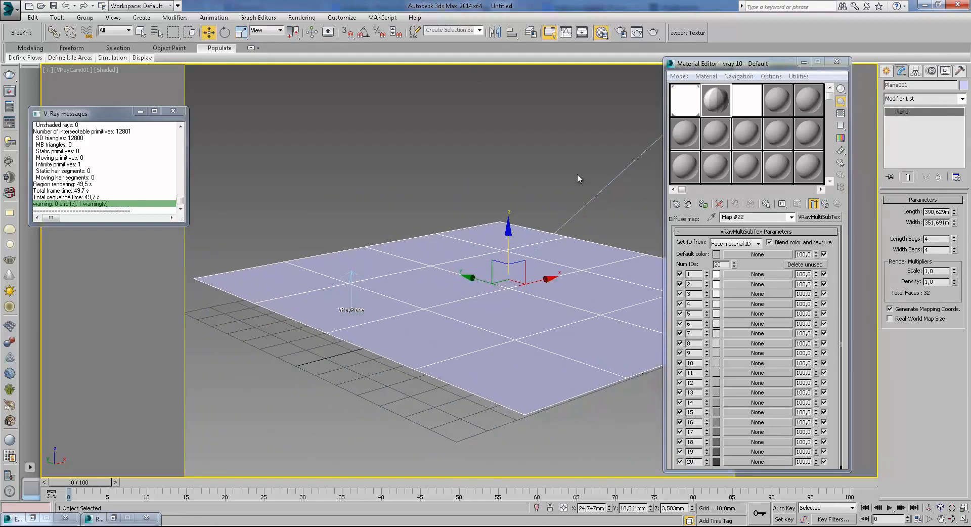
- Convert the plane to an Editable Poly and split all of its edges so that each tile is detached
{"action": "right_click", "coordinate": [552, 198]}
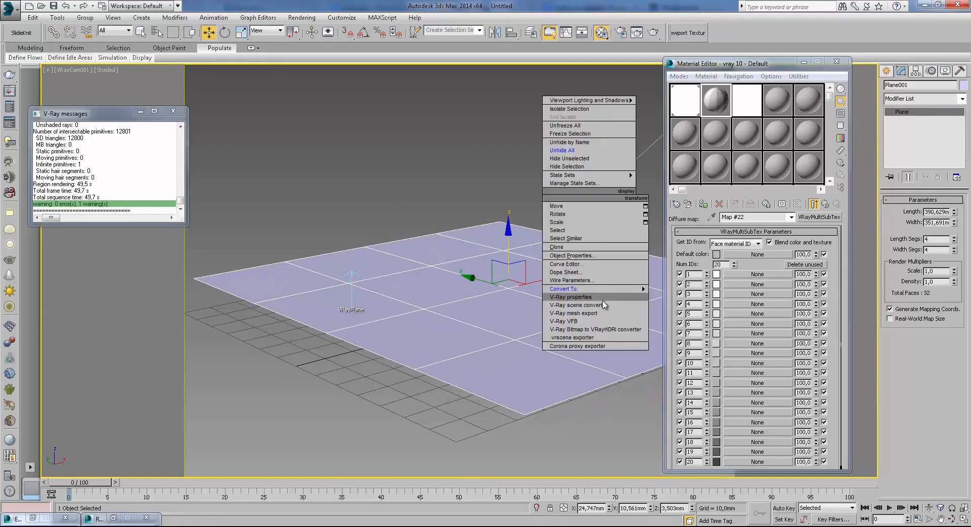
{"action": "left_click", "coordinate": [680, 302]}
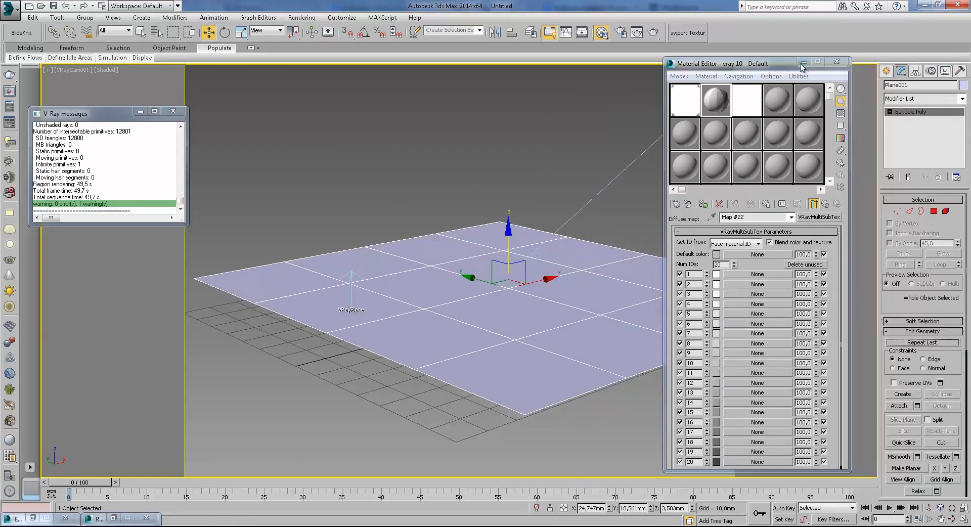
{"action": "left_click", "coordinate": [804, 61]}
{"action": "left_click", "coordinate": [890, 112]}
{"action": "left_click", "coordinate": [906, 128]}
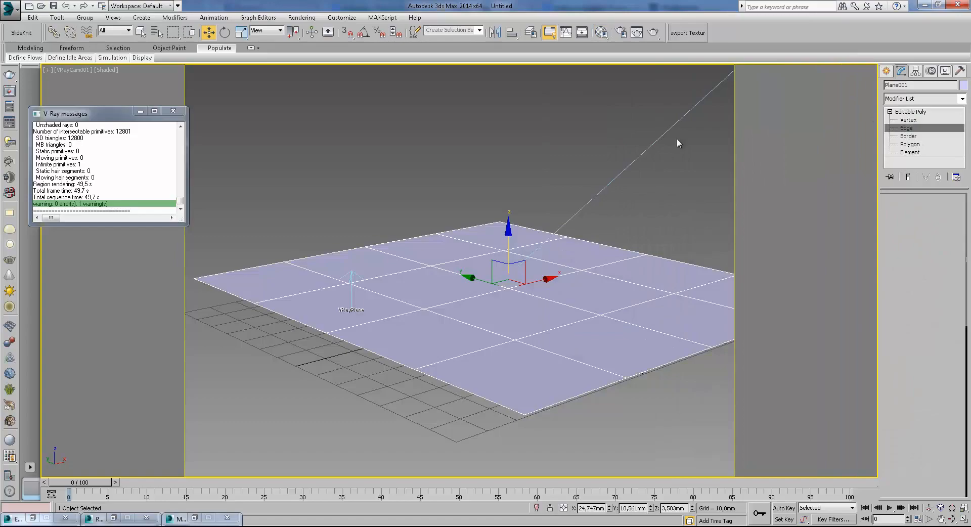
{"action": "key", "text": "ctrl+a"}
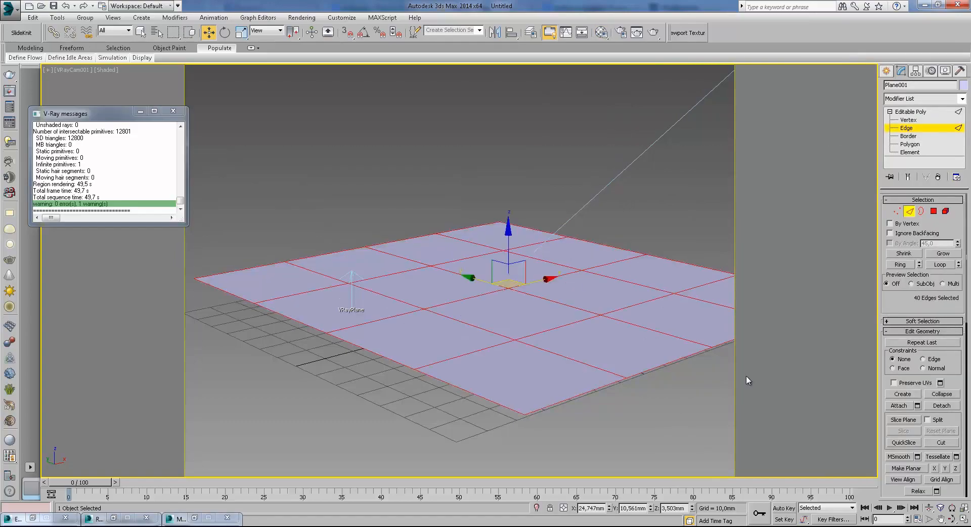
{"action": "right_click", "coordinate": [514, 269]}
{"action": "left_click", "coordinate": [501, 295]}
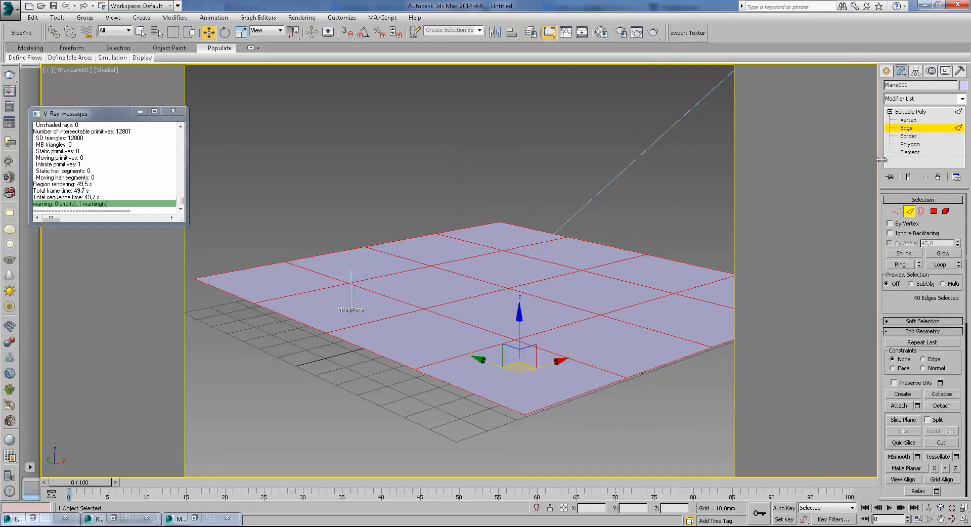
{"action": "left_click", "coordinate": [959, 112]}
- Add a Shell modifier to the plane to give it thickness
{"action": "left_click", "coordinate": [962, 99]}
{"action": "scroll", "coordinate": [965, 127], "scroll_direction": "down", "scroll_amount": 5}
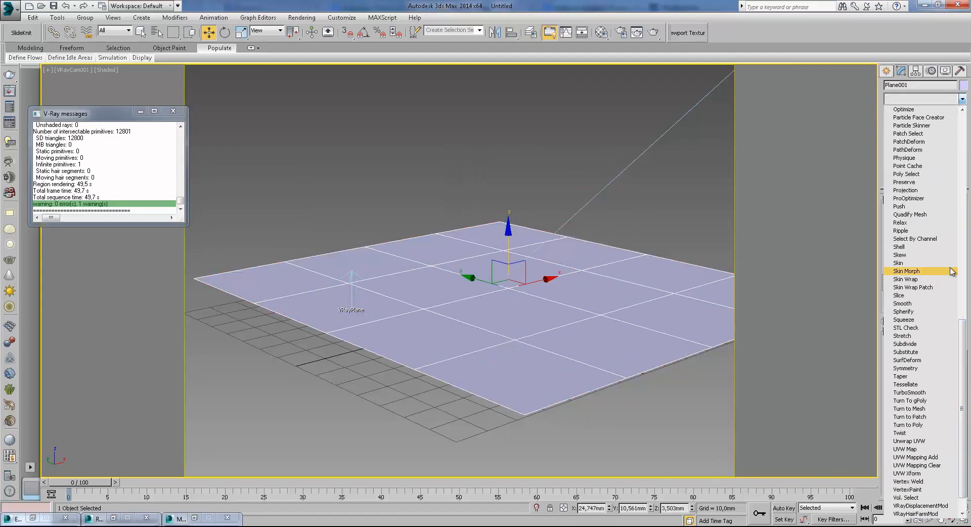
{"action": "left_click", "coordinate": [926, 254]}
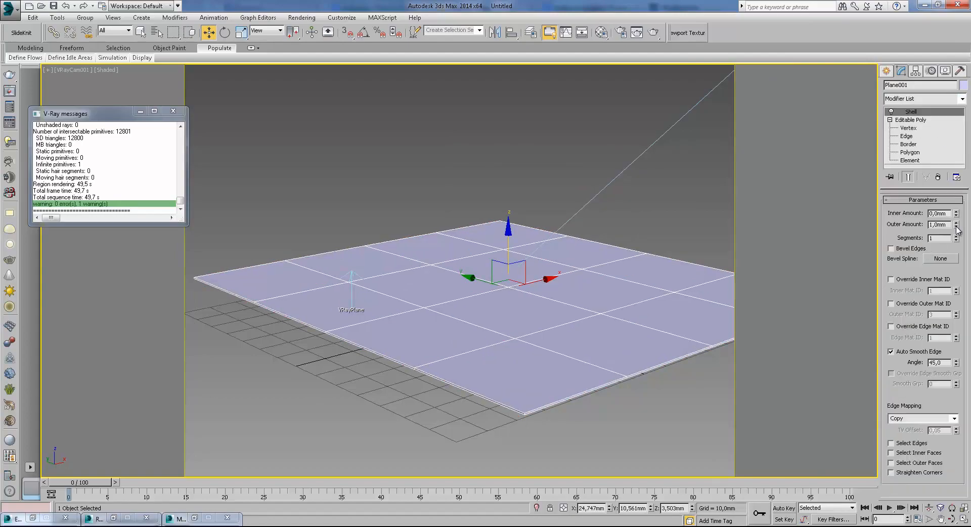
- Inset all of the plane's polygons by 1.0 mm and delete the border strips around the tiles, keeping the Shell on top
{"action": "left_click", "coordinate": [917, 155]}
{"action": "left_click_drag", "start_coordinate": [224, 157], "coordinate": [692, 429]}
{"action": "left_click", "coordinate": [956, 366]}
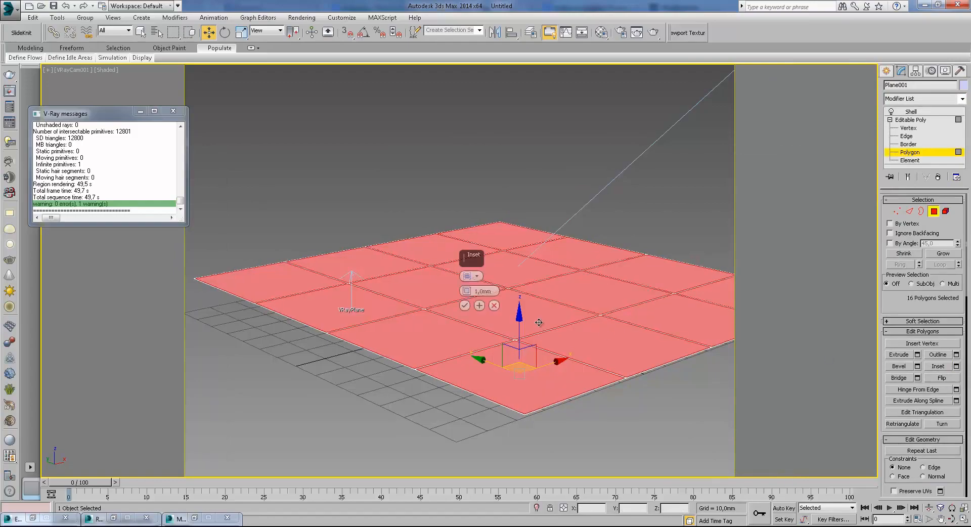
{"action": "left_click", "coordinate": [478, 306]}
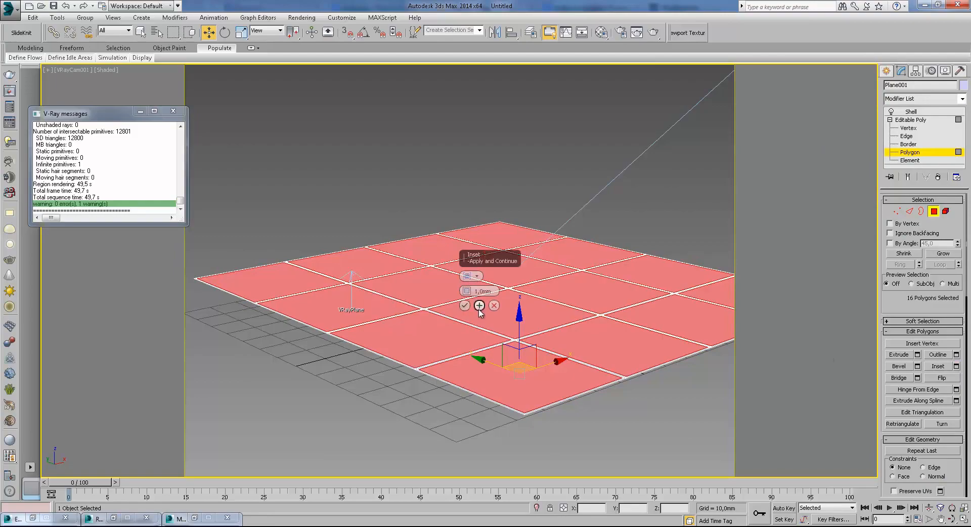
{"action": "left_click", "coordinate": [495, 306]}
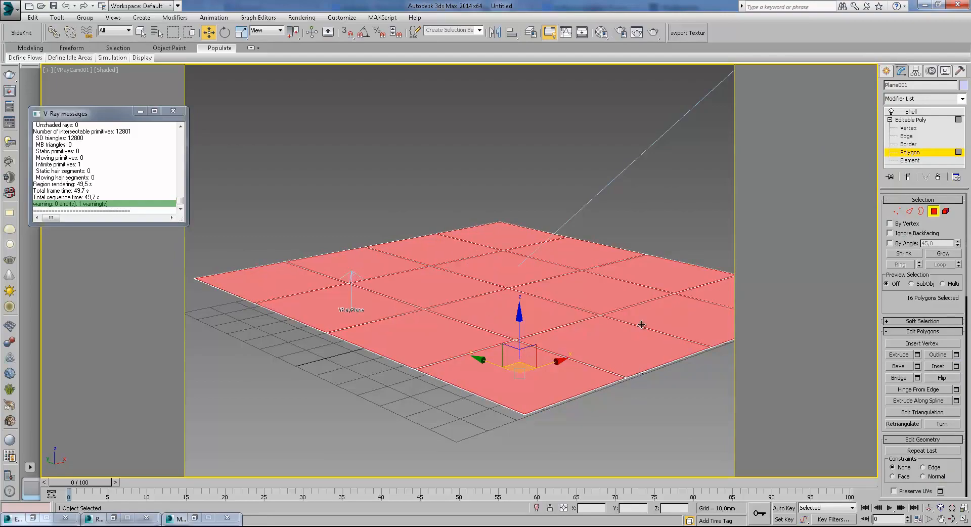
{"action": "key", "text": "ctrl+i"}
{"action": "key", "text": "ctrl+d"}
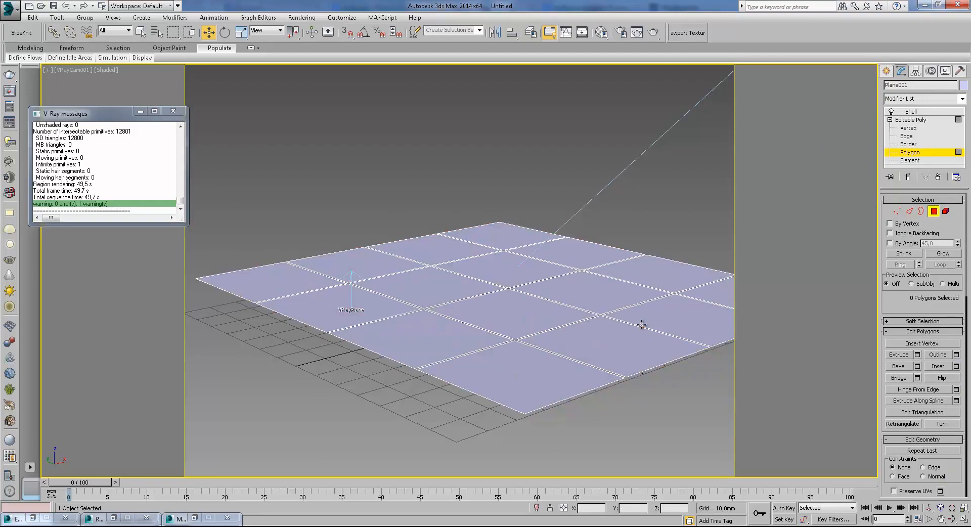
{"action": "left_click", "coordinate": [942, 112]}
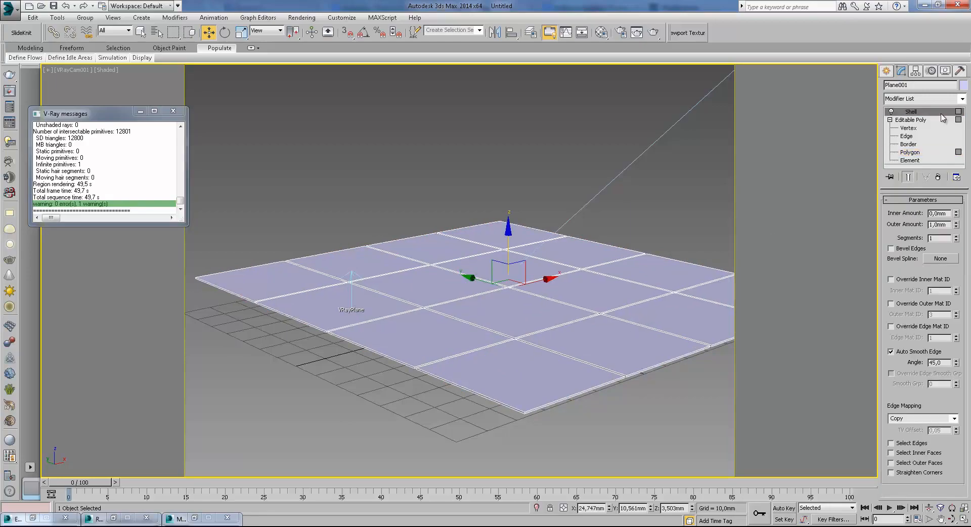
- Convert the shelled plane to an Editable Poly and move it so that all its tiles fit inside the camera frame
{"action": "right_click", "coordinate": [694, 243]}
{"action": "mouse_move", "coordinate": [683, 335]}
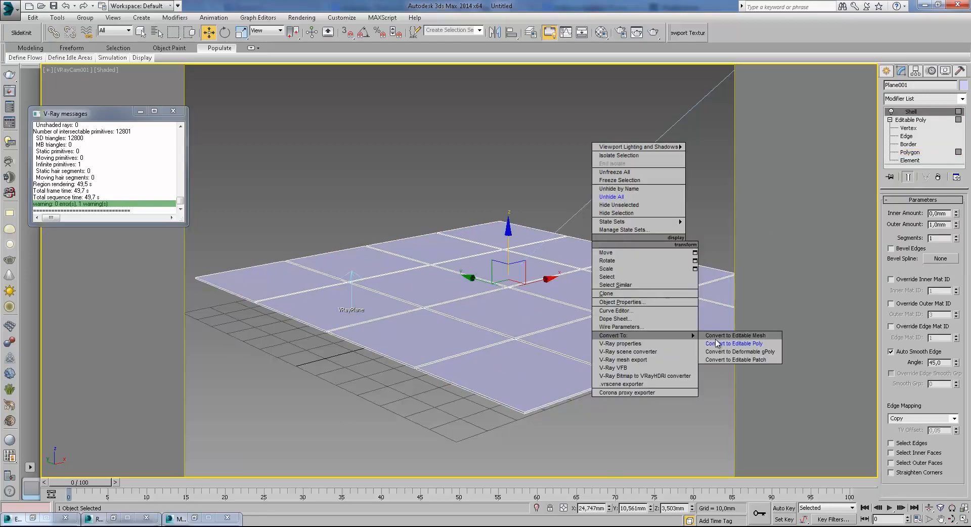
{"action": "left_click", "coordinate": [716, 343]}
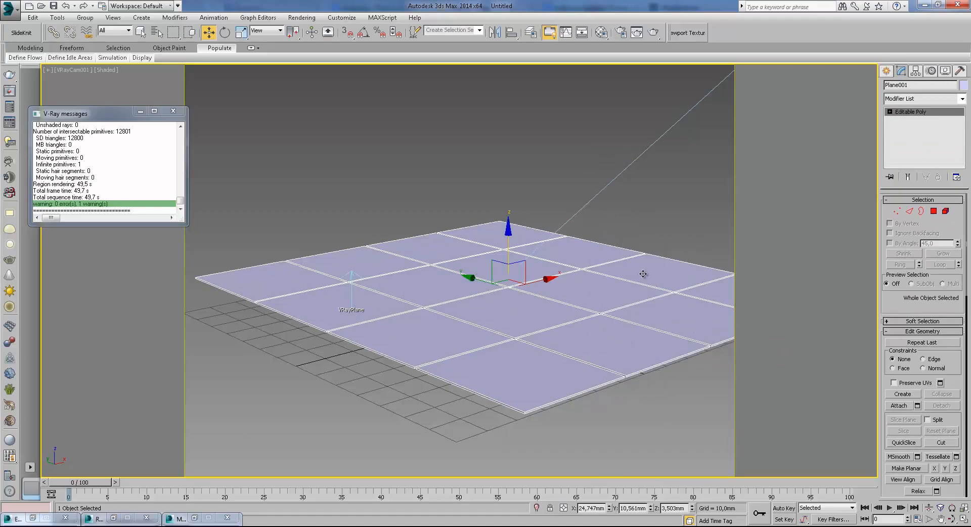
{"action": "left_click_drag", "start_coordinate": [513, 284], "coordinate": [458, 287]}
{"action": "left_click", "coordinate": [243, 29]}
{"action": "left_click", "coordinate": [208, 32]}
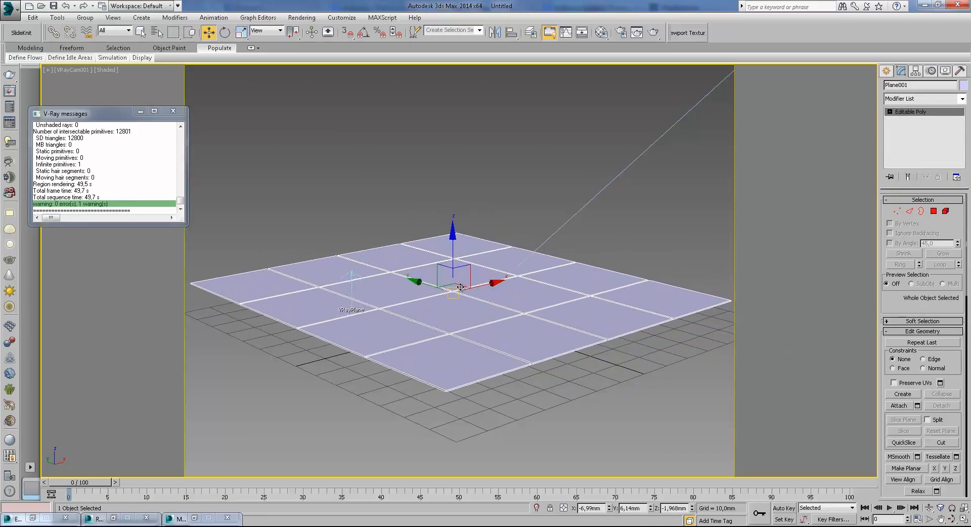
- Open the materials and set the number of IDs in the VRayMultiSubTex diffuse map to 16
{"action": "left_click", "coordinate": [600, 33]}
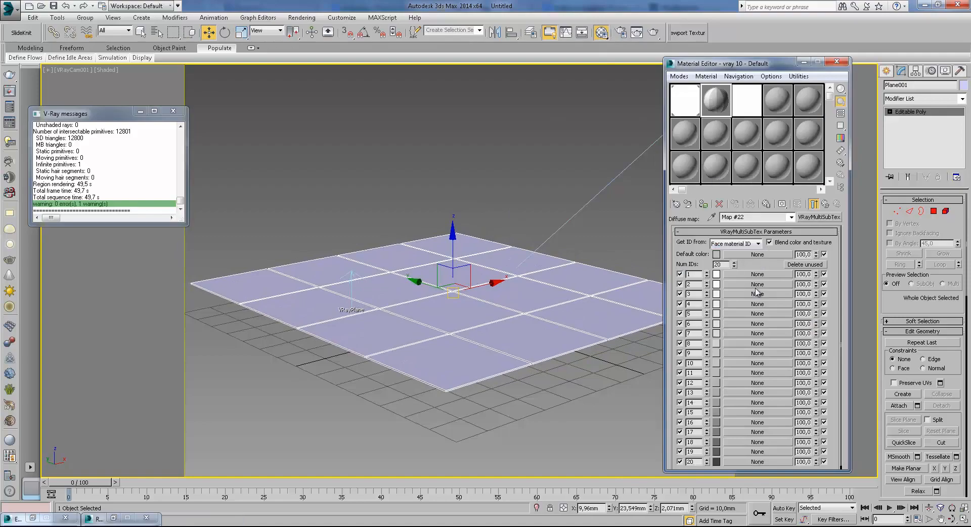
{"action": "type", "text": "16"}
{"action": "key", "text": "Return"}
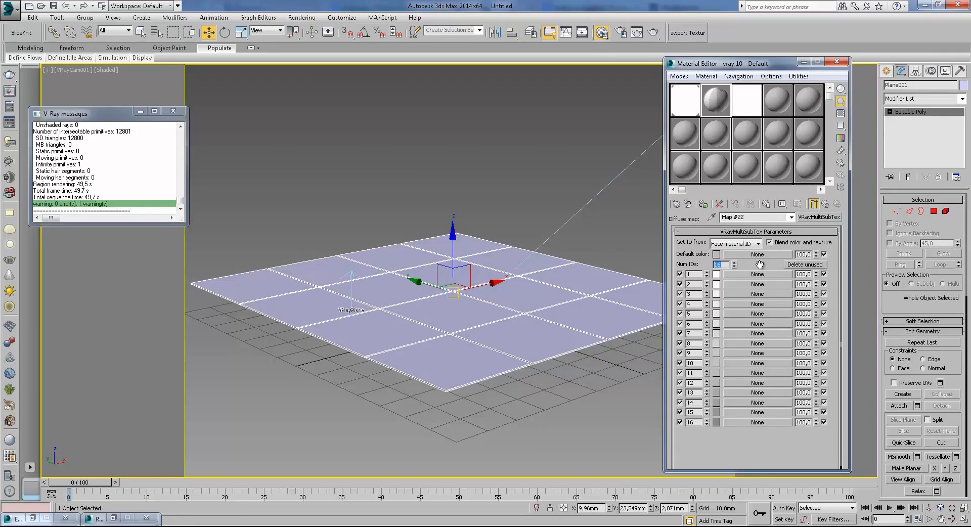
- Try Object ID as the map's ID source and return it to Face material ID
{"action": "left_click", "coordinate": [717, 248]}
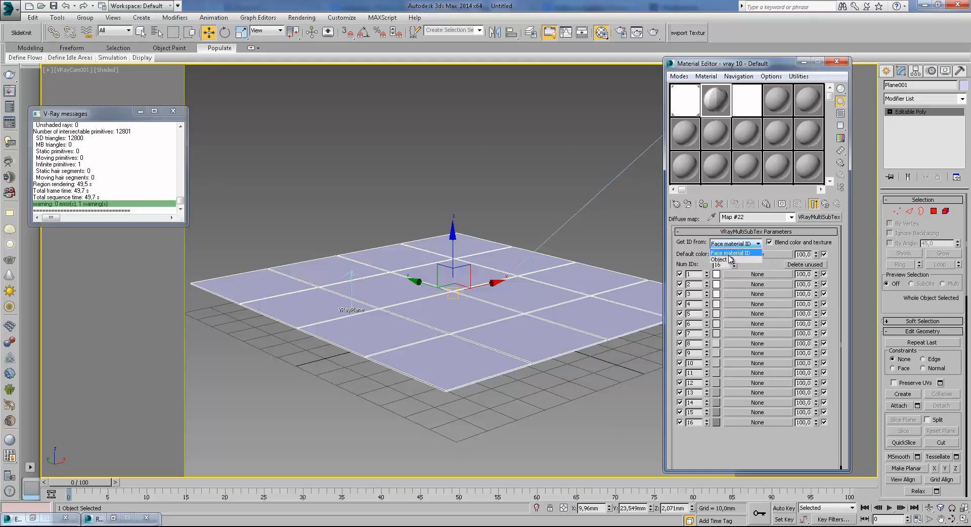
{"action": "left_click", "coordinate": [771, 263]}
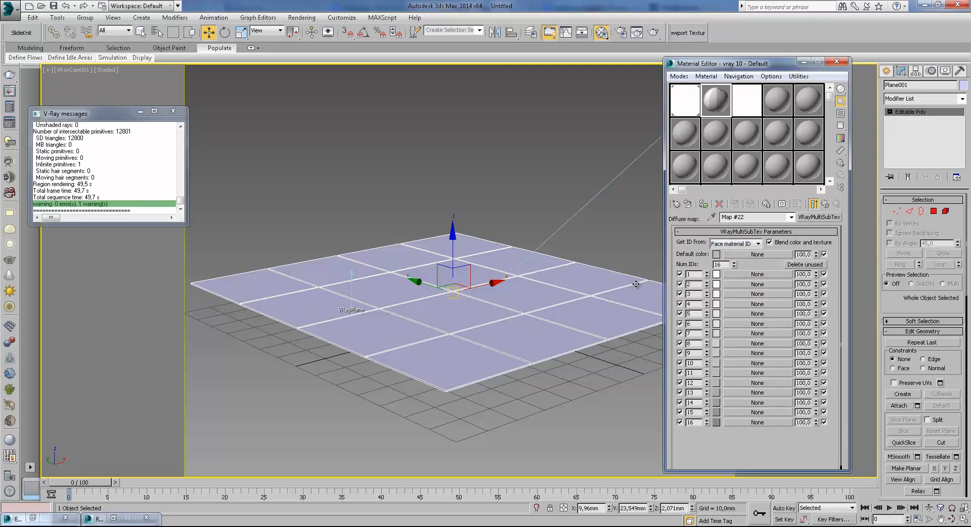
{"action": "left_click", "coordinate": [749, 244]}
{"action": "left_click", "coordinate": [745, 260]}
{"action": "left_click", "coordinate": [743, 244]}
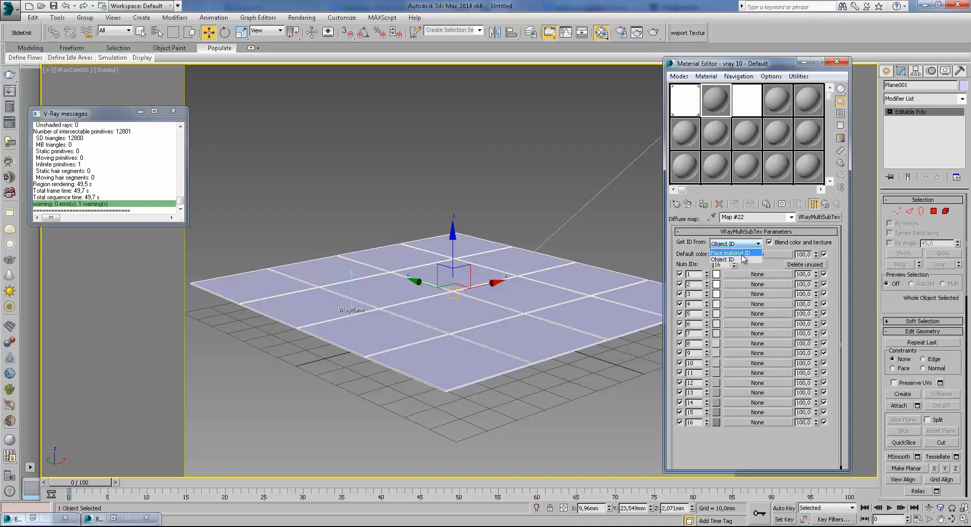
{"action": "left_click", "coordinate": [742, 254]}
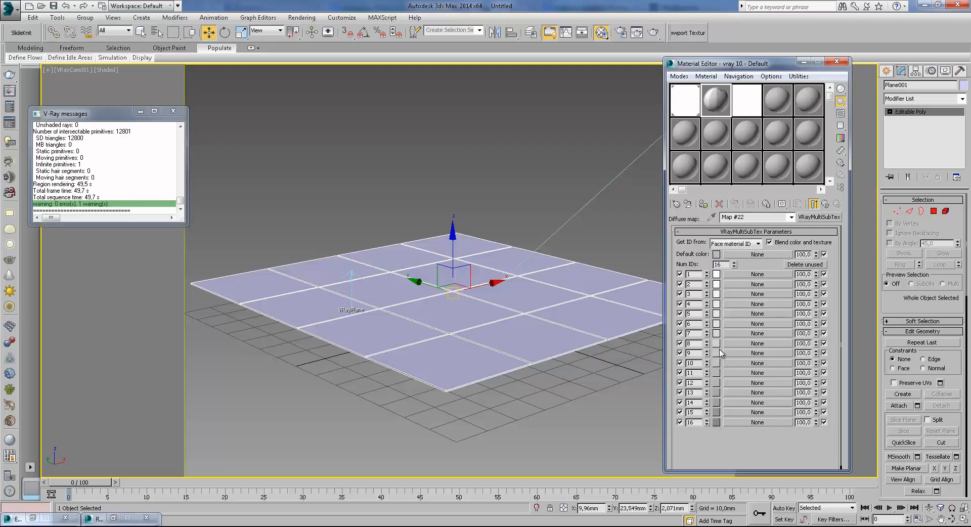
- Color ID 1 light cyan and ID 2 magenta in the VRayMultiSubTex map
{"action": "left_click", "coordinate": [717, 274]}
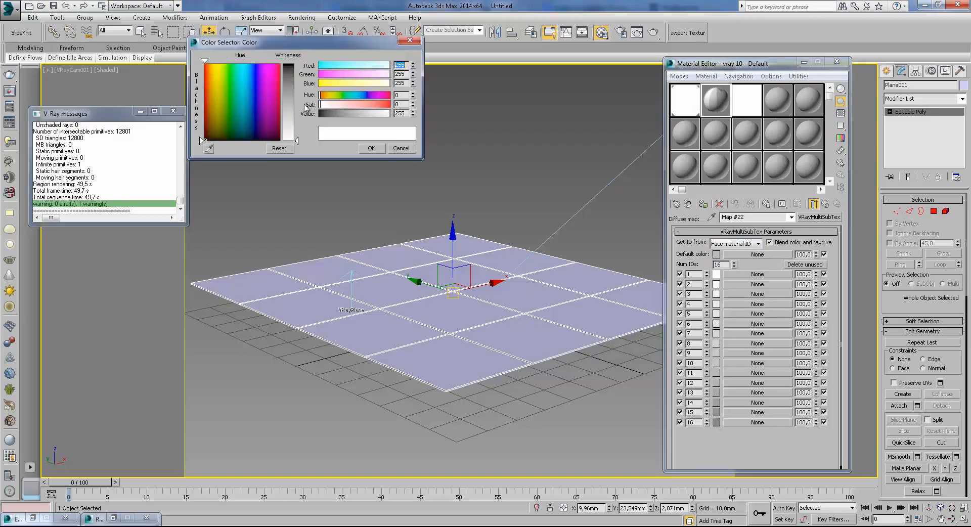
{"action": "left_click", "coordinate": [348, 68]}
{"action": "left_click", "coordinate": [377, 149]}
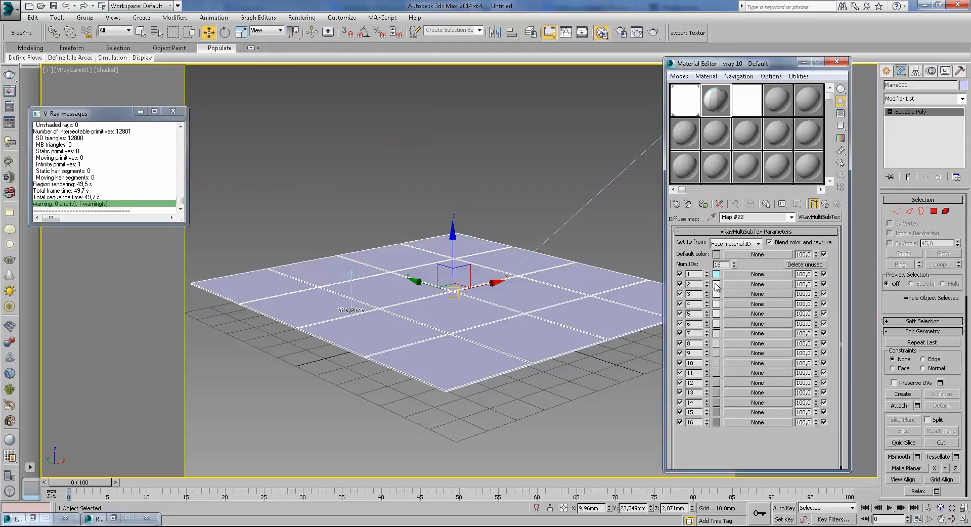
{"action": "left_click", "coordinate": [717, 285]}
{"action": "left_click", "coordinate": [330, 78]}
{"action": "left_click", "coordinate": [377, 150]}
- Color ID 3 yellow (230, 230, 66) and ID 4 red (217, 49, 49) in the map
{"action": "left_click", "coordinate": [717, 294]}
{"action": "left_click", "coordinate": [338, 84]}
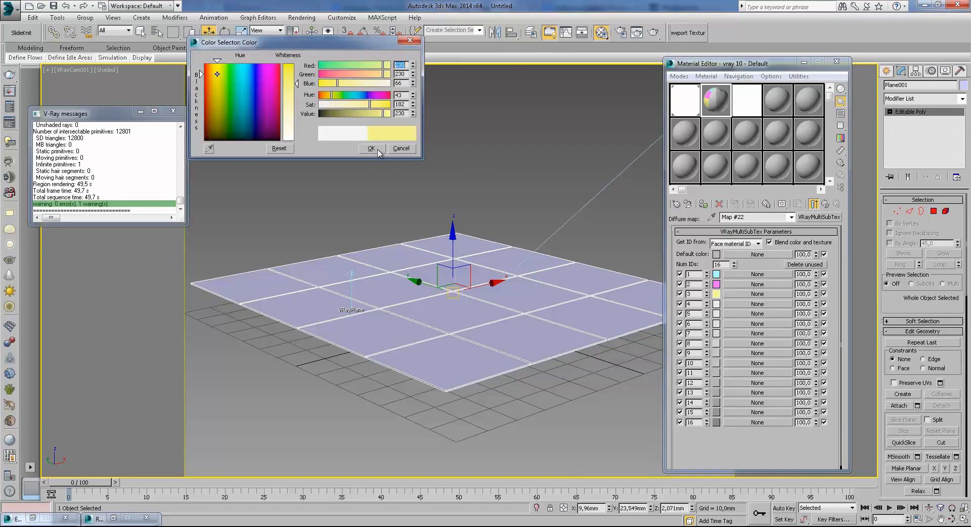
{"action": "left_click", "coordinate": [371, 148]}
{"action": "left_click", "coordinate": [717, 304]}
{"action": "left_click", "coordinate": [354, 105]}
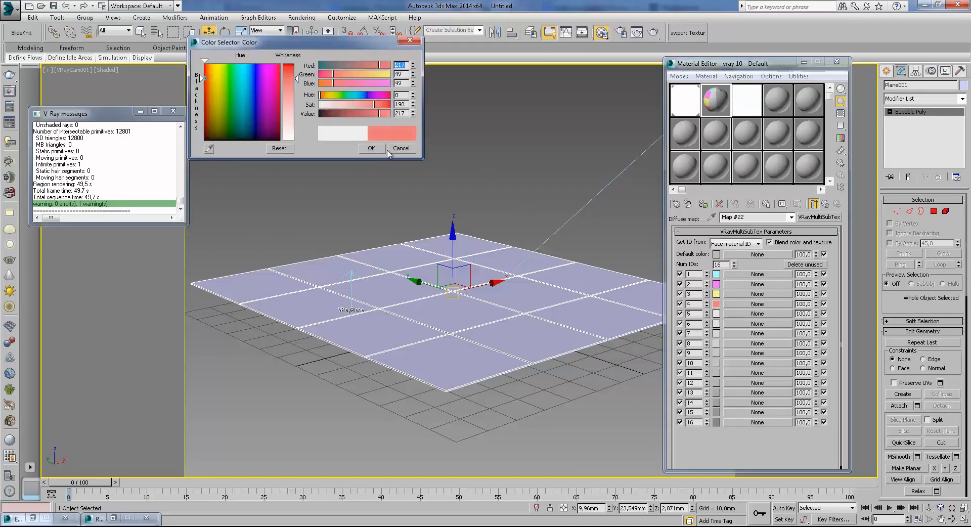
{"action": "left_click", "coordinate": [371, 148]}
- Color ID 5 pink (246, 59, 195) and ID 7 purple in the map
{"action": "left_click", "coordinate": [717, 314]}
{"action": "left_click_drag", "start_coordinate": [253, 68], "coordinate": [271, 67]}
{"action": "left_click_drag", "start_coordinate": [297, 106], "coordinate": [297, 82]}
{"action": "left_click", "coordinate": [374, 150]}
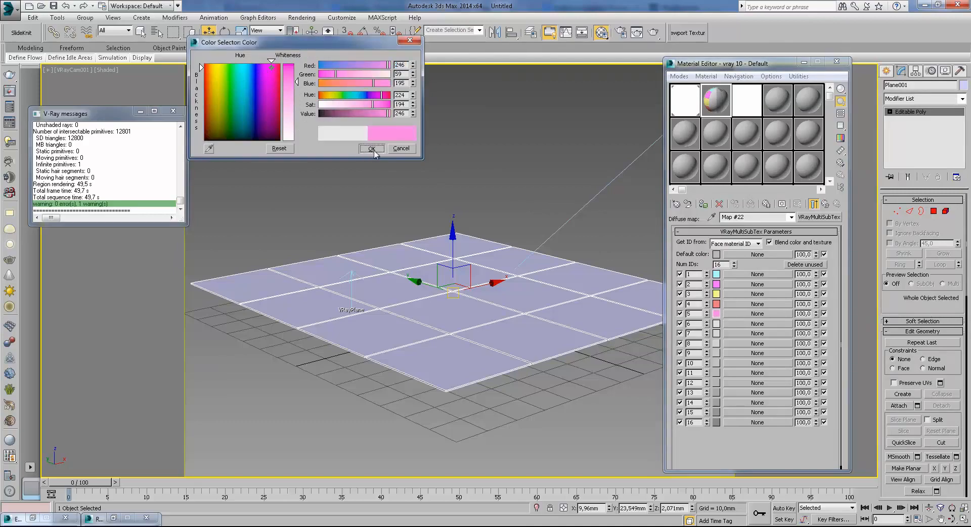
{"action": "left_click", "coordinate": [717, 333]}
{"action": "left_click", "coordinate": [346, 67]}
{"action": "left_click", "coordinate": [331, 75]}
{"action": "left_click", "coordinate": [373, 150]}
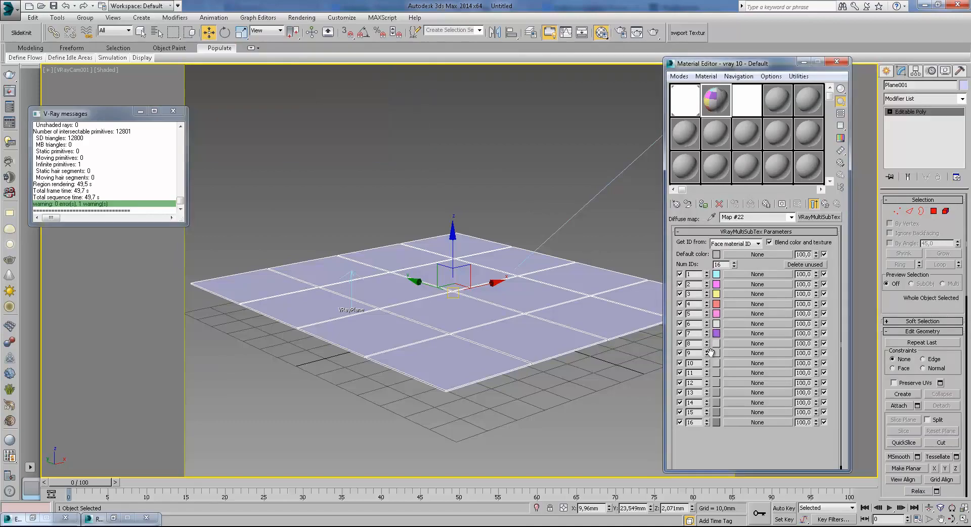
- Color ID 9 blue and ID 10 teal (0, 140, 140) in the map
{"action": "left_click", "coordinate": [717, 354]}
{"action": "mouse_move", "coordinate": [372, 96]}
{"action": "left_mouse_down"}
{"action": "mouse_move", "coordinate": [365, 98]}
{"action": "mouse_move", "coordinate": [390, 105]}
{"action": "left_mouse_up"}
{"action": "left_click", "coordinate": [371, 148]}
{"action": "left_click", "coordinate": [716, 363]}
{"action": "left_click", "coordinate": [357, 95]}
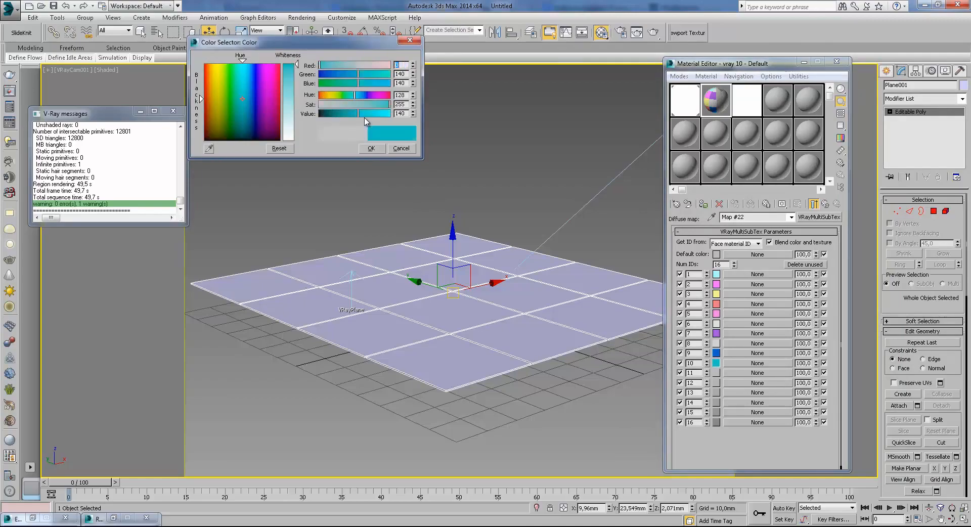
{"action": "left_click", "coordinate": [368, 150]}
- Leave ID 11 gray, then color ID 12 bright green and ID 14 dark green in the map
{"action": "left_click", "coordinate": [717, 374]}
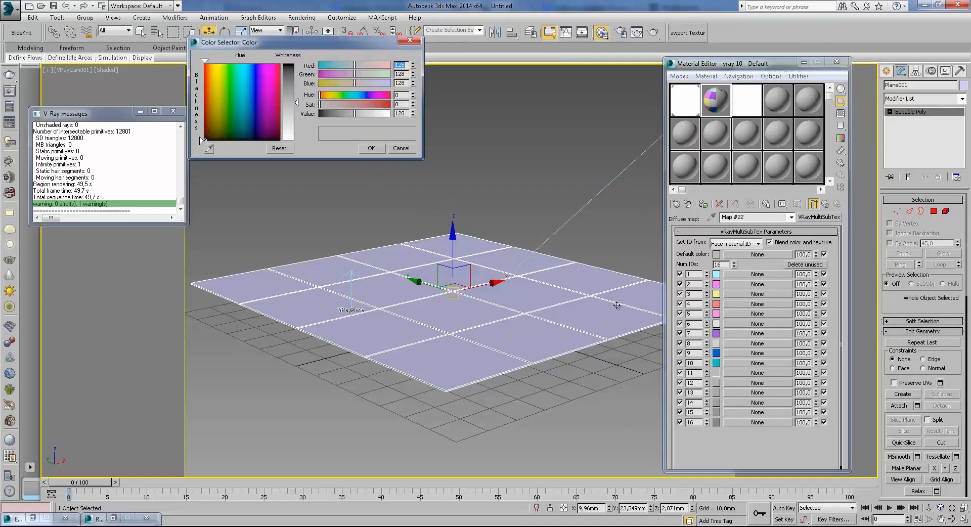
{"action": "left_click", "coordinate": [401, 148]}
{"action": "left_click", "coordinate": [718, 383]}
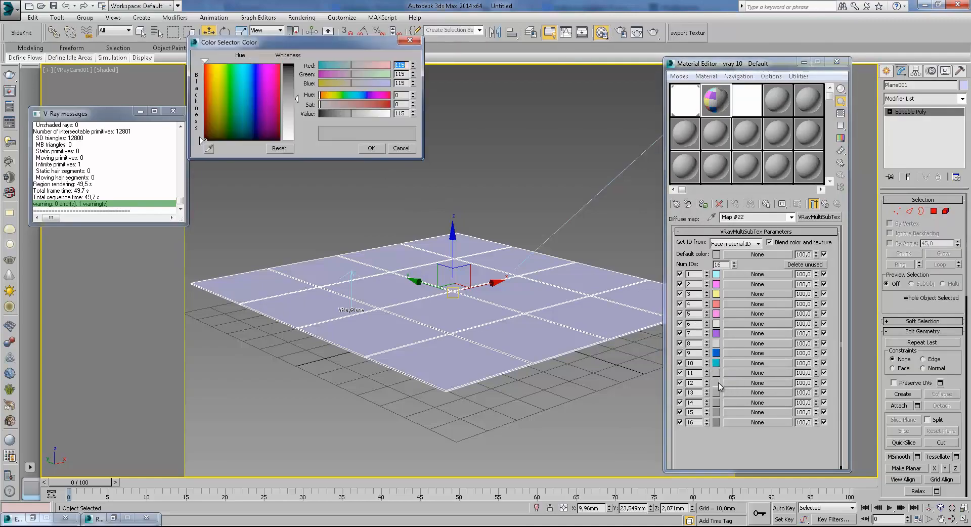
{"action": "left_click", "coordinate": [227, 71]}
{"action": "left_click_drag", "start_coordinate": [289, 83], "coordinate": [287, 65]}
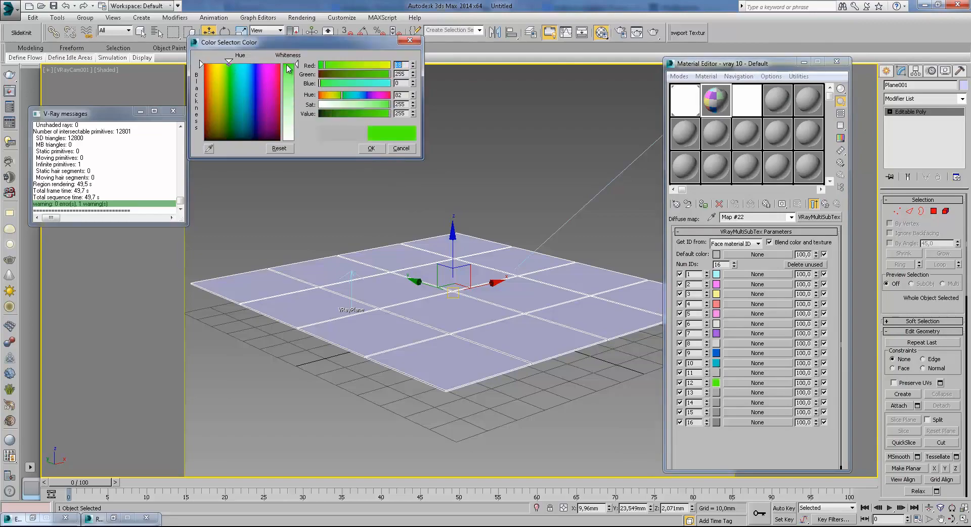
{"action": "left_click", "coordinate": [368, 148]}
{"action": "left_click", "coordinate": [716, 403]}
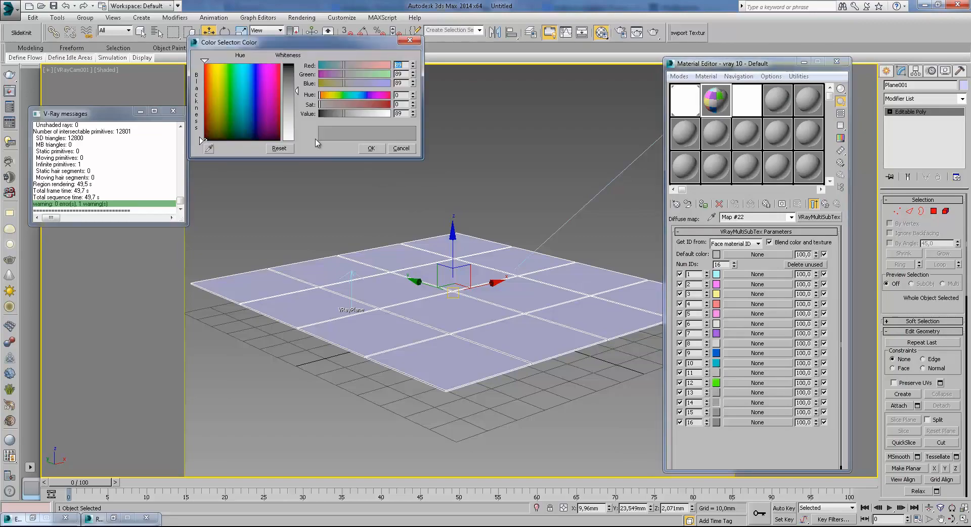
{"action": "left_click", "coordinate": [230, 129]}
{"action": "left_click", "coordinate": [372, 148]}
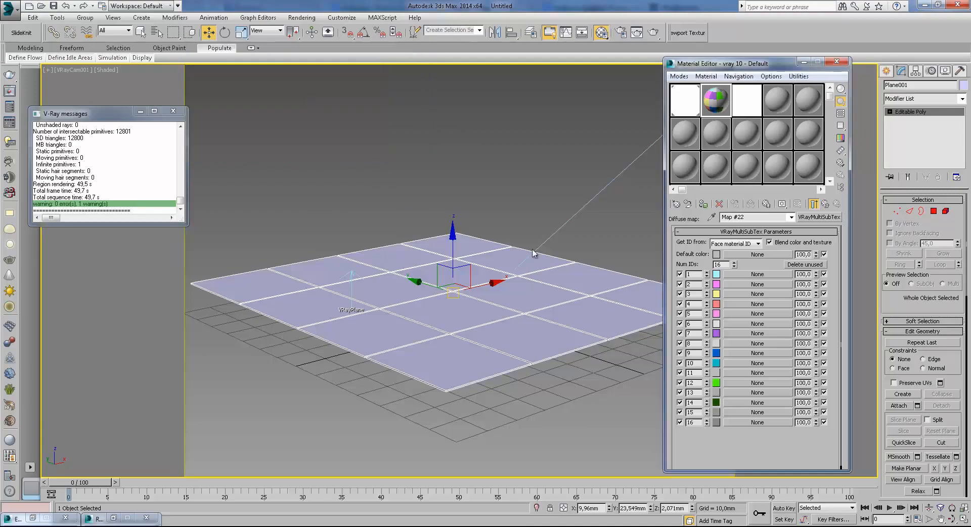
- Color ID 16 dark gray and keep ID 6 at its light neutral color
{"action": "left_click", "coordinate": [716, 422]}
{"action": "left_click", "coordinate": [299, 70]}
{"action": "left_click", "coordinate": [378, 150]}
{"action": "left_click", "coordinate": [717, 324]}
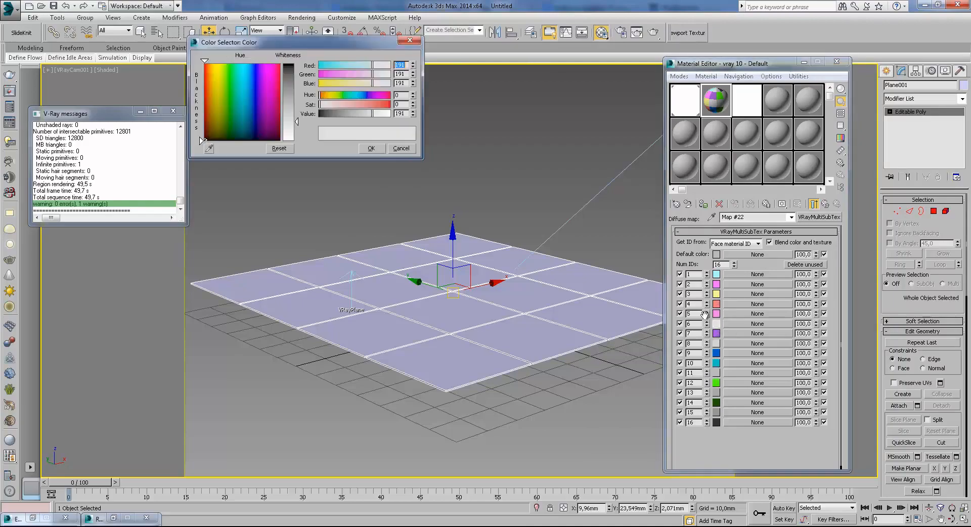
{"action": "left_click", "coordinate": [374, 149]}
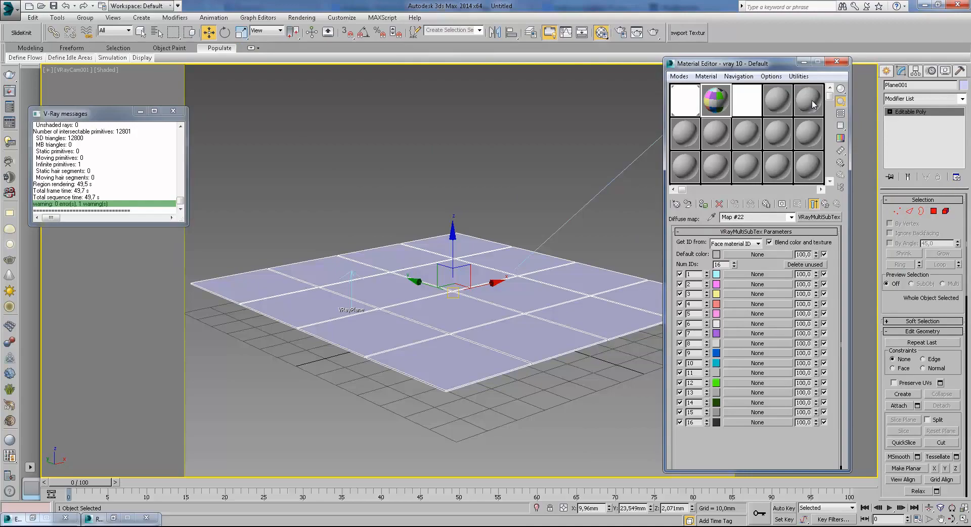
- Select individual tiles of the plane at Polygon level and examine their material ID settings
{"action": "left_click", "coordinate": [890, 112]}
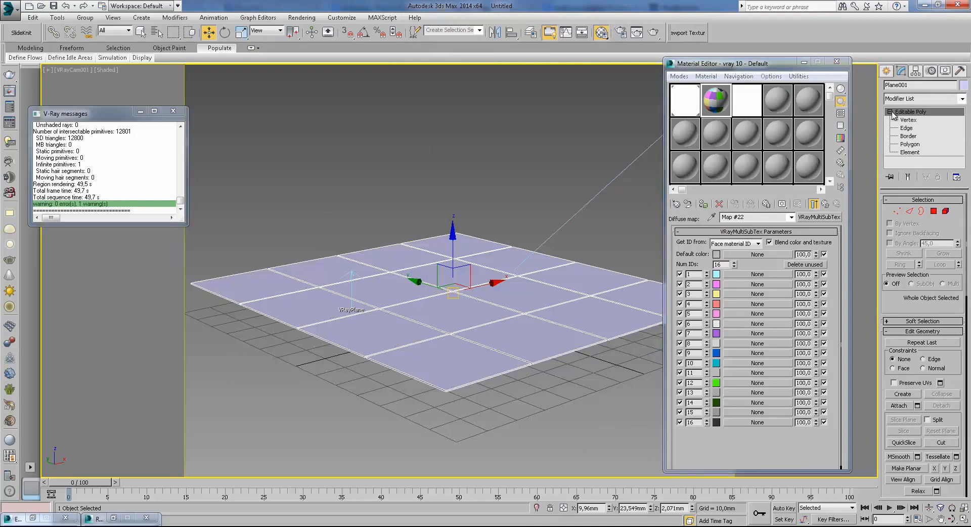
{"action": "left_click", "coordinate": [915, 145]}
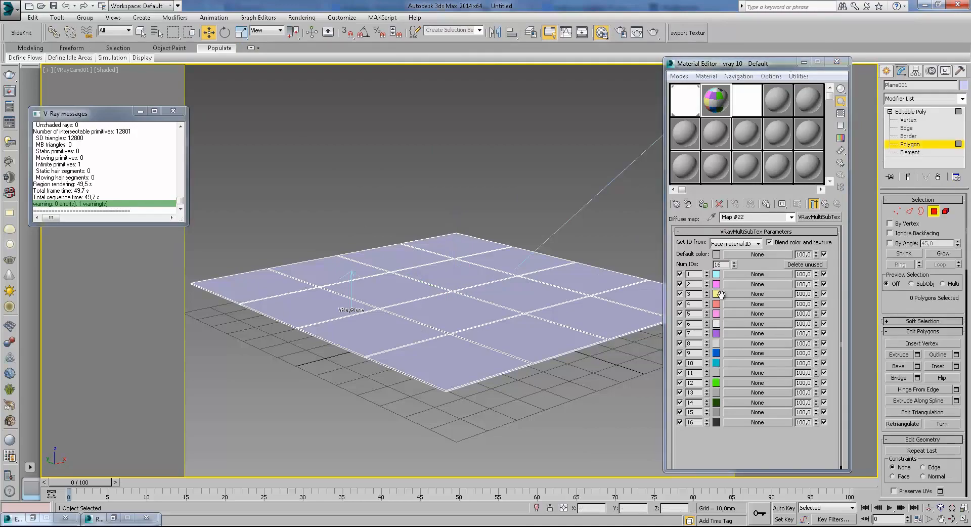
{"action": "left_click_drag", "start_coordinate": [744, 265], "coordinate": [743, 255]}
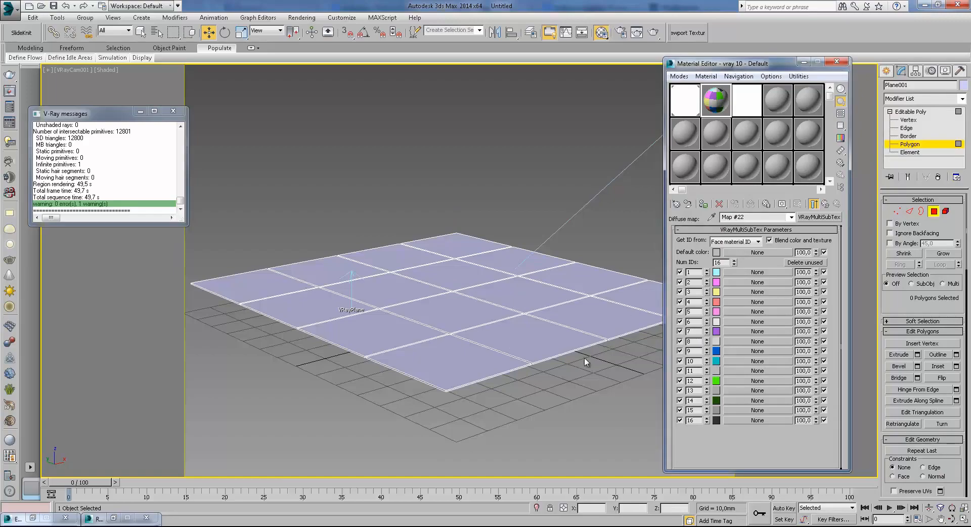
{"action": "scroll", "coordinate": [941, 280], "scroll_direction": "down", "scroll_amount": 5}
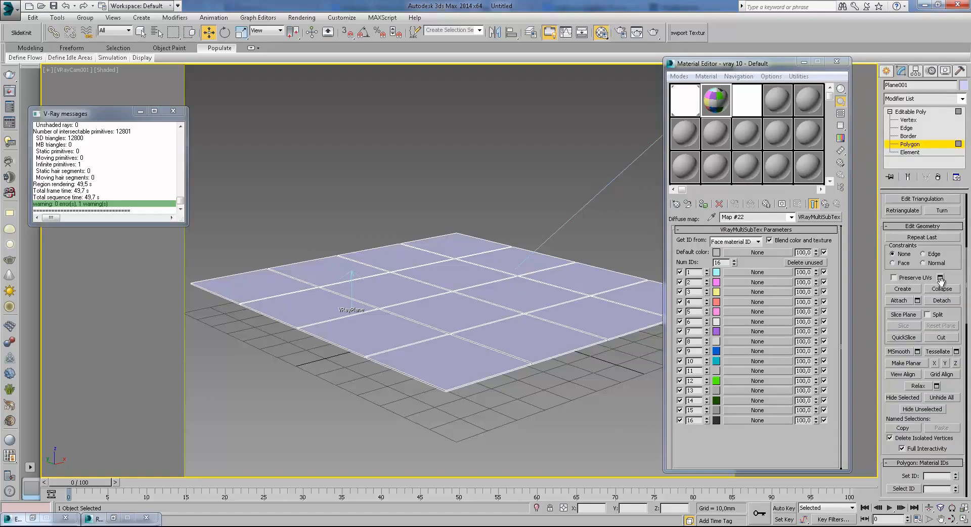
{"action": "scroll", "coordinate": [948, 412], "scroll_direction": "down", "scroll_amount": 3}
{"action": "left_click", "coordinate": [537, 346]}
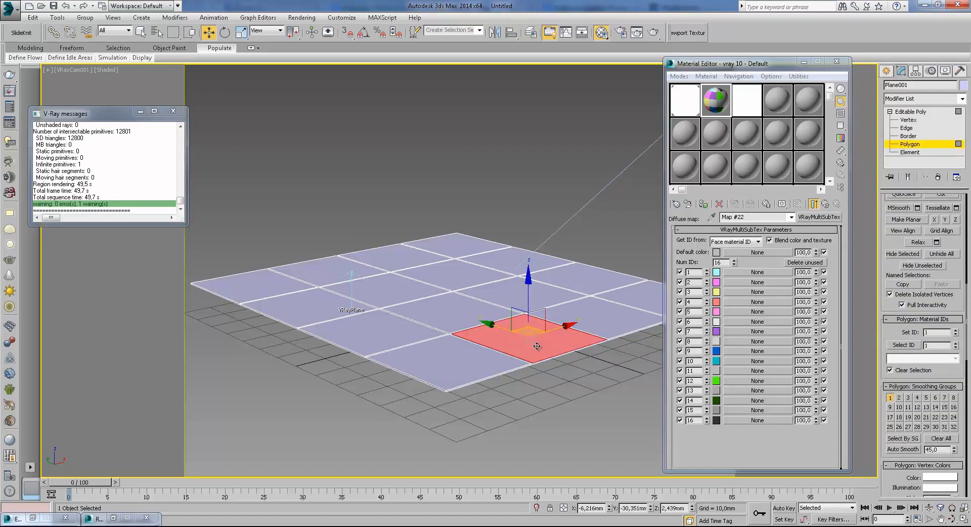
{"action": "left_click", "coordinate": [563, 313]}
{"action": "left_click", "coordinate": [537, 295]}
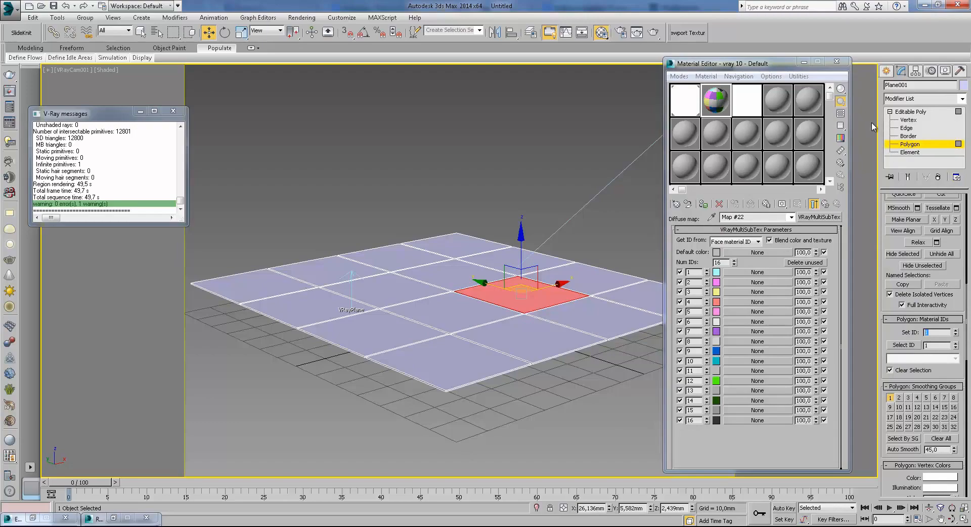
- Assign the vray 10 - Default material to the whole plane and return to its Polygon level
{"action": "left_click", "coordinate": [892, 72]}
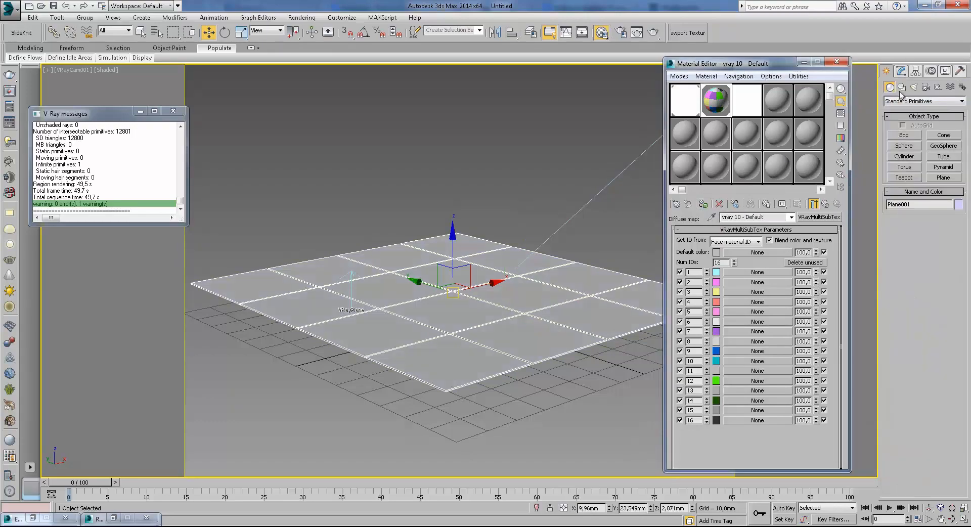
{"action": "left_click", "coordinate": [901, 72]}
{"action": "left_click", "coordinate": [913, 145]}
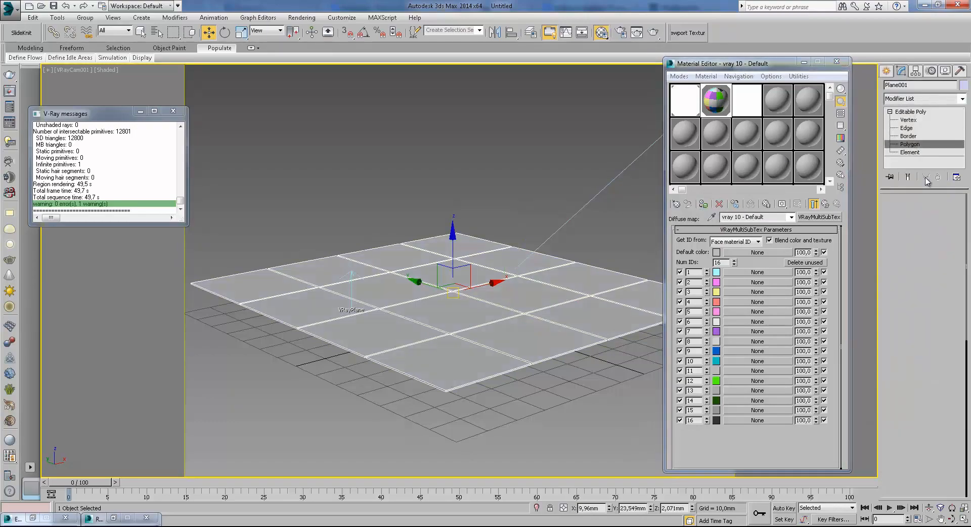
- Assign material IDs 1 to 4 to the four tiles along the front row of the plane
{"action": "scroll", "coordinate": [909, 299], "scroll_direction": "down", "scroll_amount": 5}
{"action": "scroll", "coordinate": [955, 354], "scroll_direction": "down", "scroll_amount": 7}
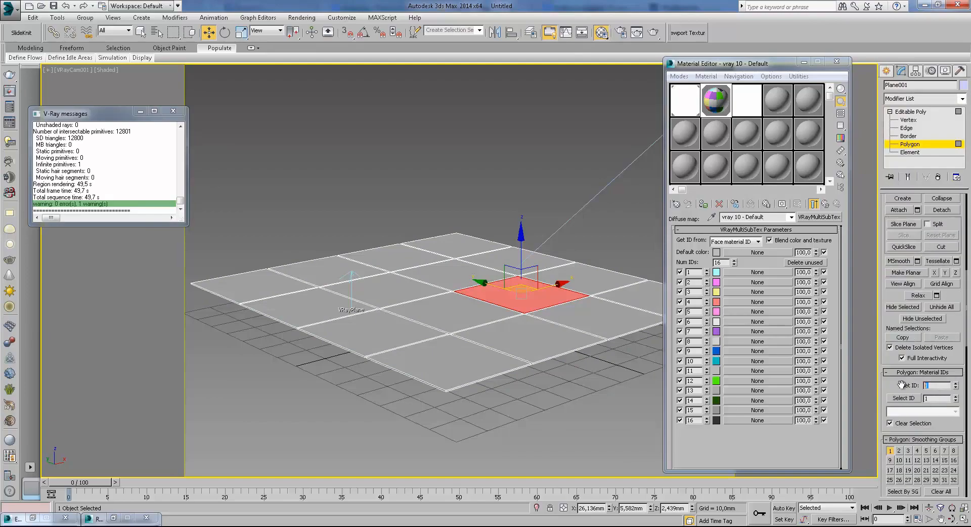
{"action": "left_click", "coordinate": [903, 398]}
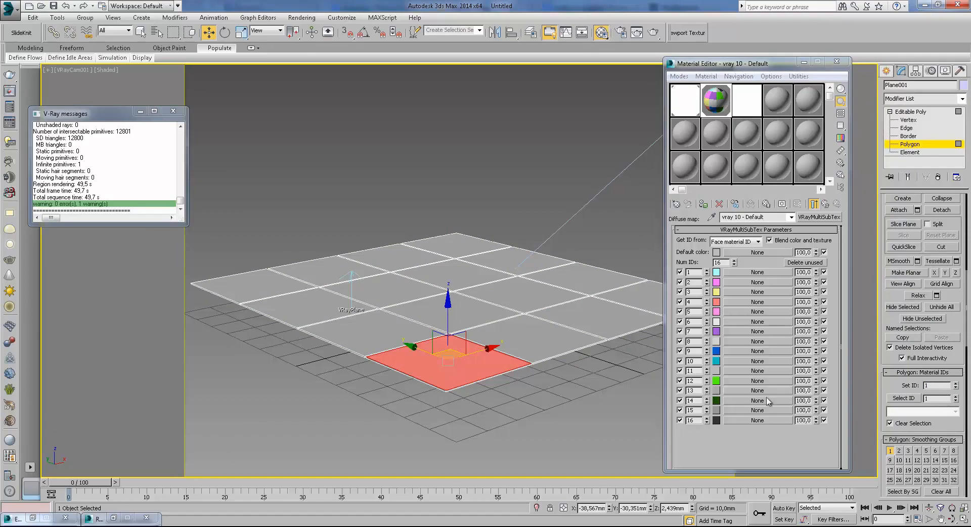
{"action": "left_click", "coordinate": [498, 336]}
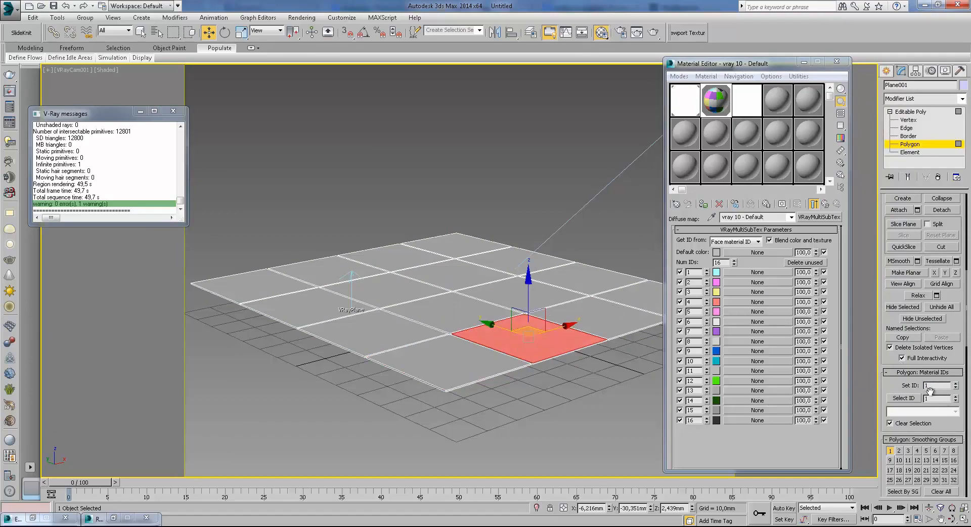
{"action": "left_click", "coordinate": [619, 309]}
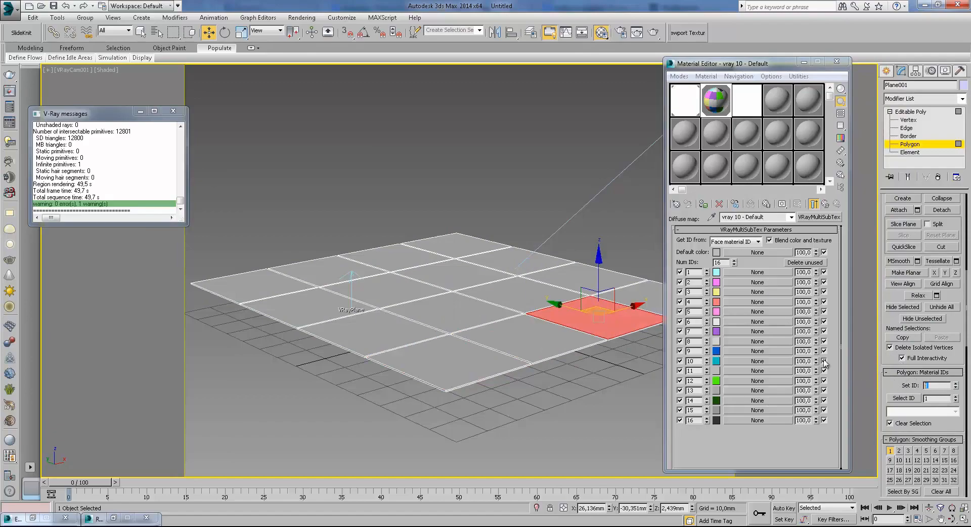
{"action": "left_click", "coordinate": [640, 298]}
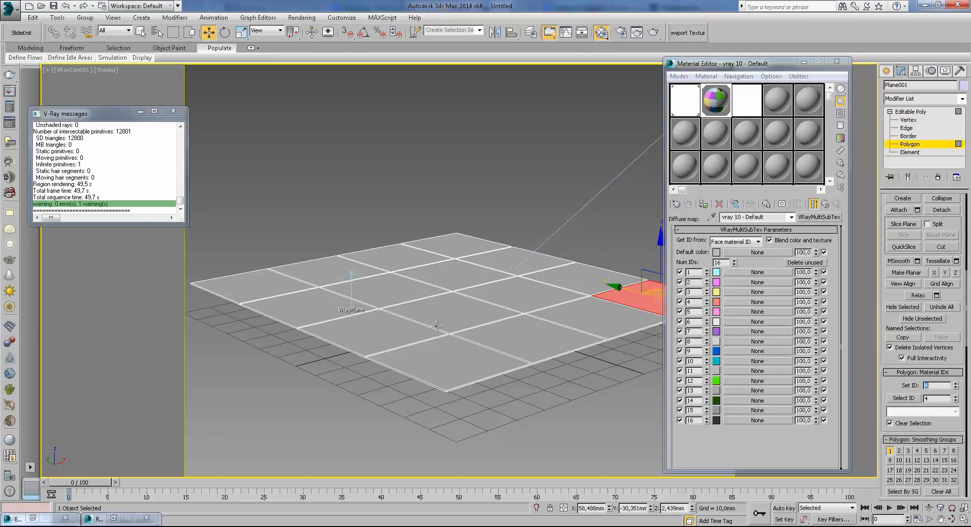
- Assign material IDs 5 to 8 to the four tiles of the second row and deselect the polygons
{"action": "left_click", "coordinate": [400, 335]}
{"action": "left_click", "coordinate": [913, 386]}
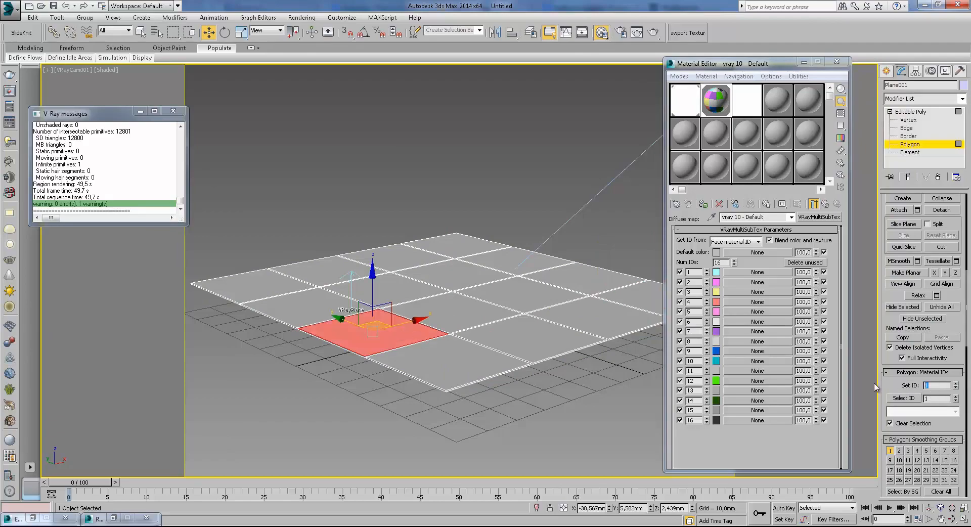
{"action": "left_click", "coordinate": [482, 318]}
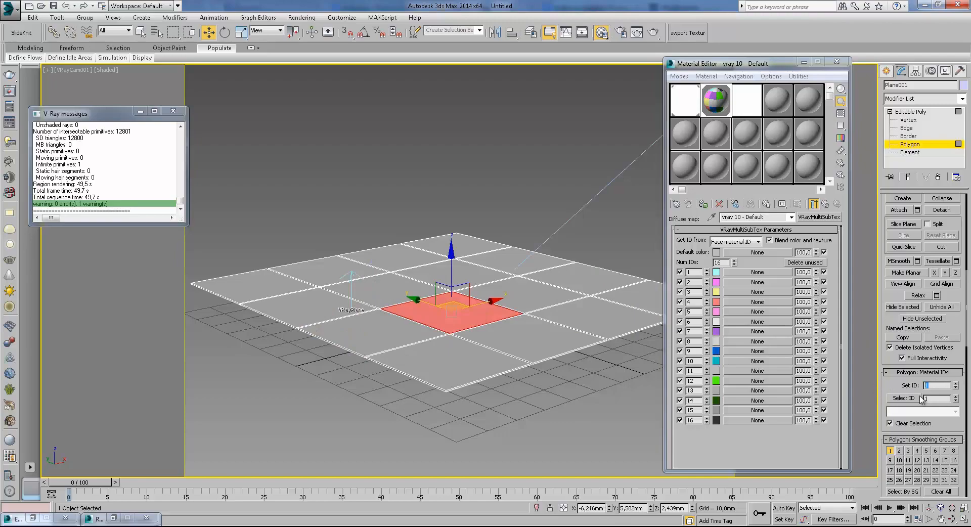
{"action": "type", "text": "6"}
{"action": "left_click", "coordinate": [532, 298]}
{"action": "left_click_drag", "start_coordinate": [930, 387], "coordinate": [900, 388]}
{"action": "type", "text": "7"}
{"action": "left_click", "coordinate": [598, 293]}
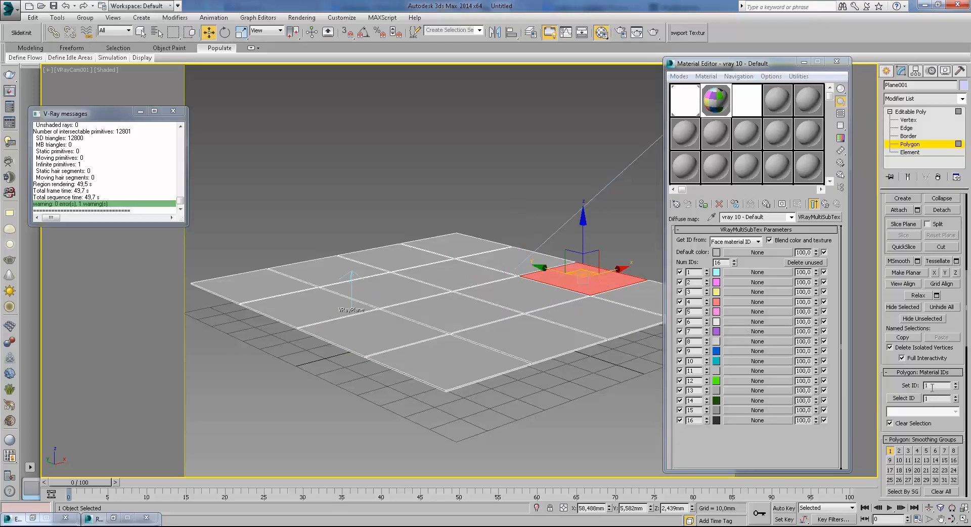
{"action": "left_click", "coordinate": [544, 193]}
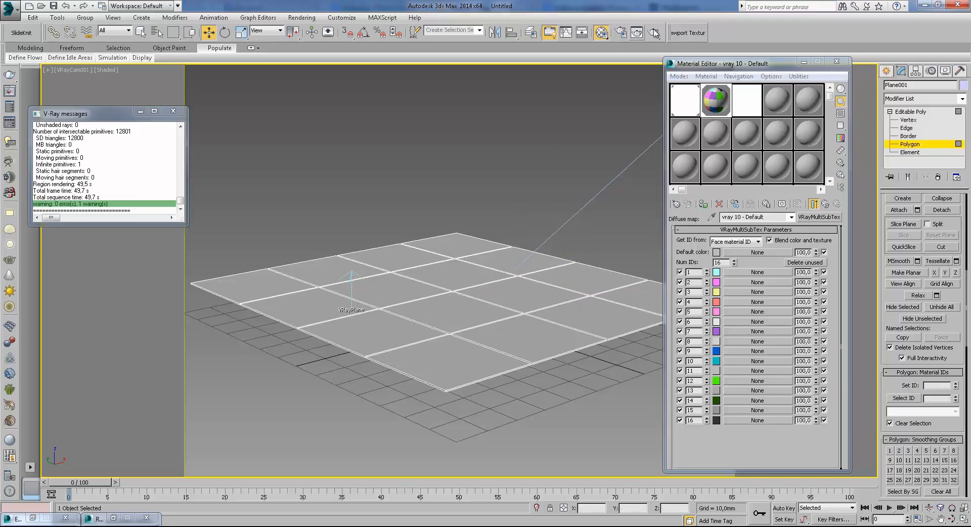
- Render the camera view, inspect the tile colors up close, and close the frame buffer
{"action": "left_click", "coordinate": [658, 33]}
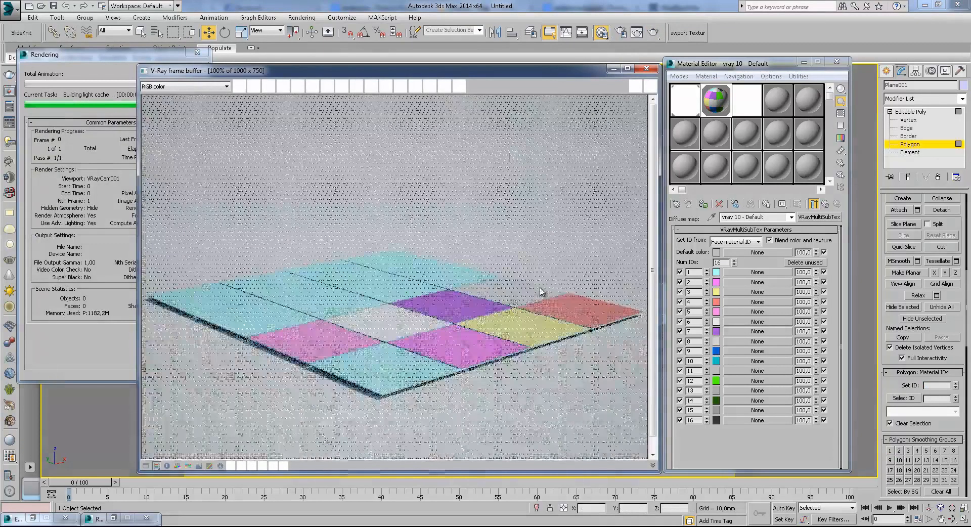
{"action": "scroll", "coordinate": [525, 305], "scroll_direction": "up", "scroll_amount": 1}
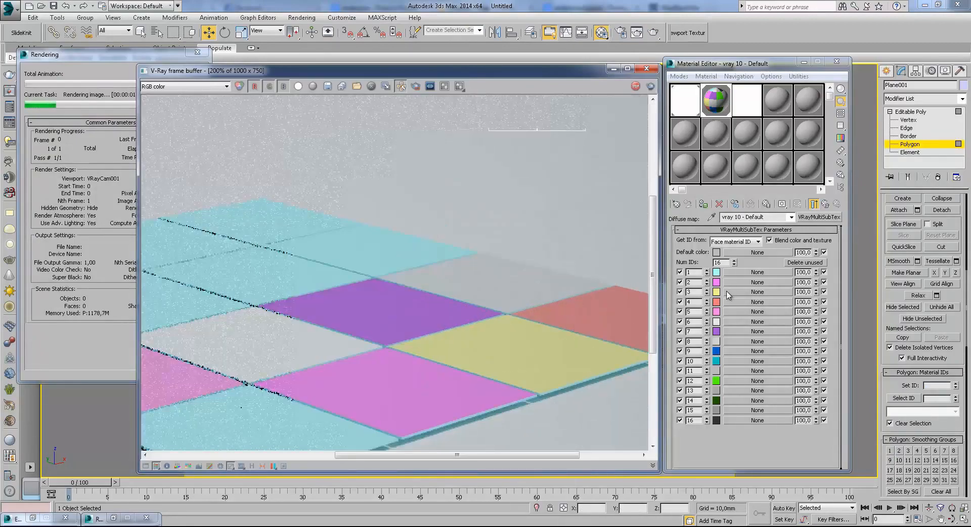
{"action": "scroll", "coordinate": [524, 305], "scroll_direction": "down", "scroll_amount": 1}
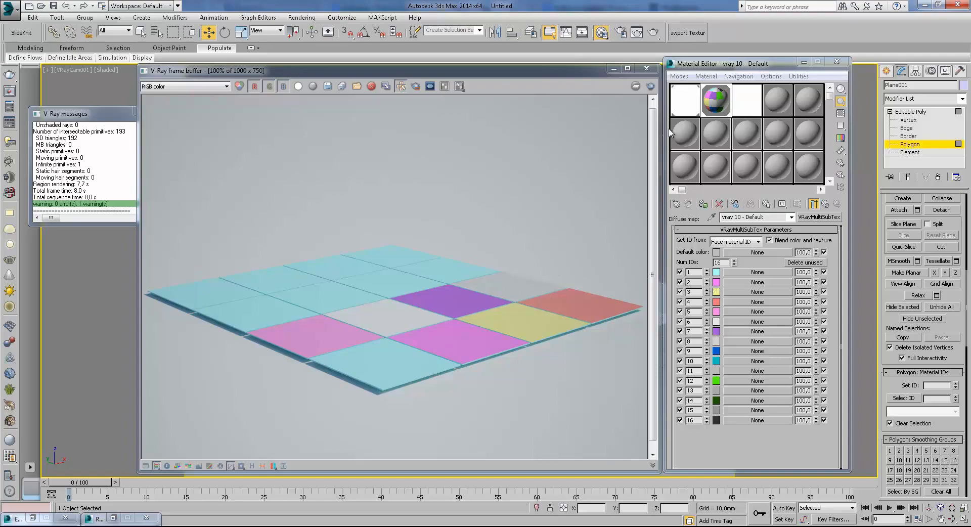
{"action": "left_click", "coordinate": [643, 72]}
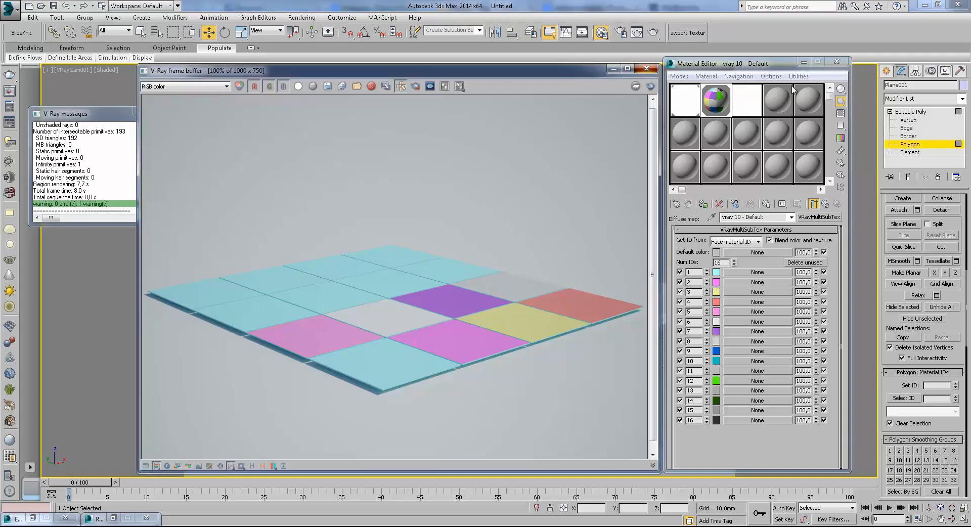
- Add a MaterialByElement modifier to the plane with Random Distribution and an ID count of 16, and render it
{"action": "left_click", "coordinate": [936, 112]}
{"action": "left_click", "coordinate": [932, 100]}
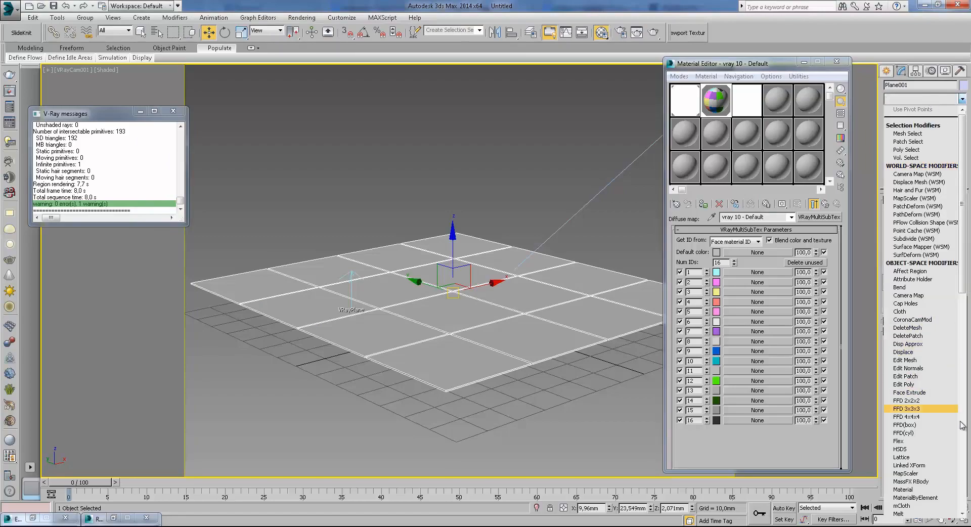
{"action": "left_click", "coordinate": [938, 498]}
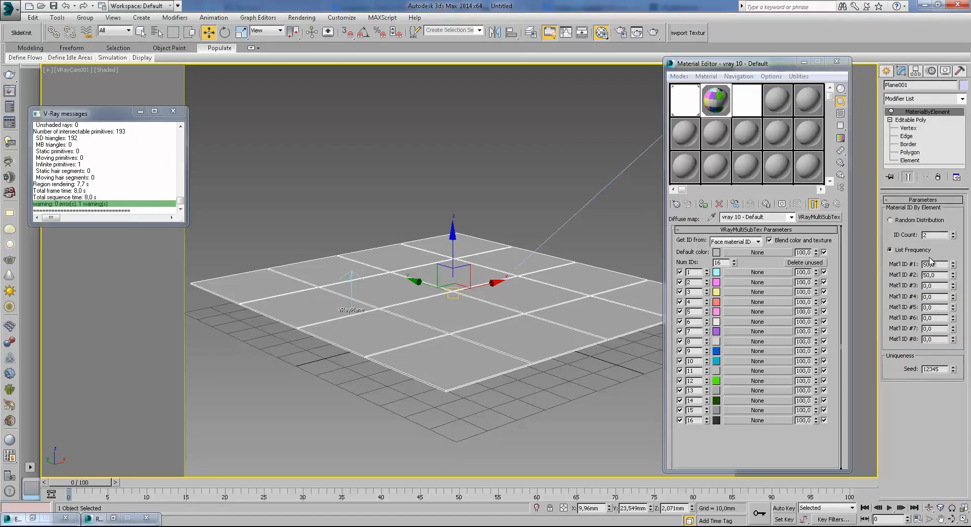
{"action": "type", "text": "16"}
{"action": "left_click", "coordinate": [654, 33]}
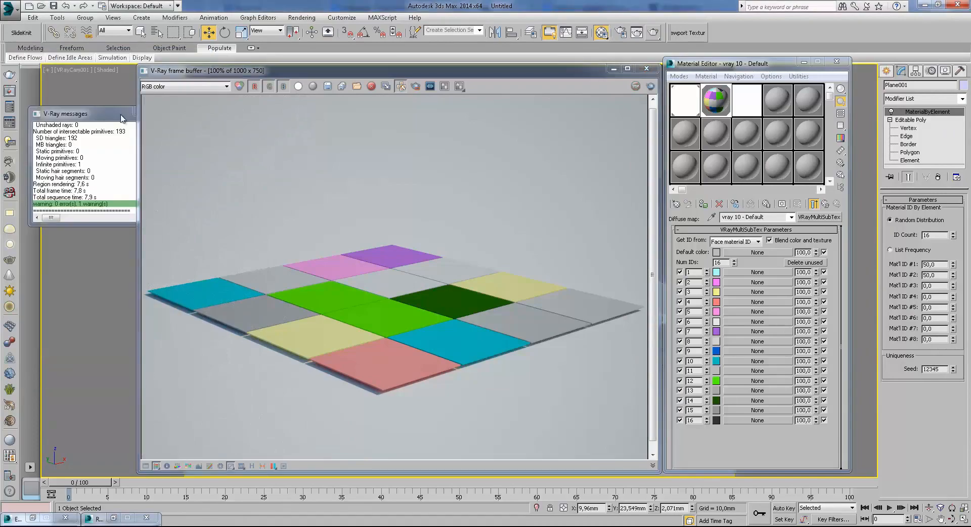
{"action": "left_click", "coordinate": [129, 115]}
{"action": "left_click", "coordinate": [142, 112]}
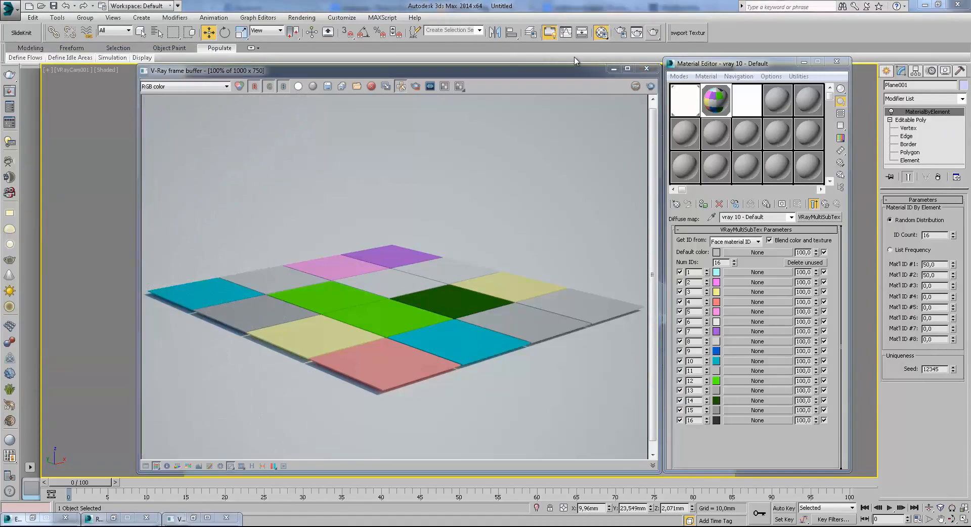
{"action": "left_click", "coordinate": [613, 72]}
- Try other ID counts in the MaterialByElement modifier, ending at 255, and render the plane
{"action": "double_click", "coordinate": [927, 235]}
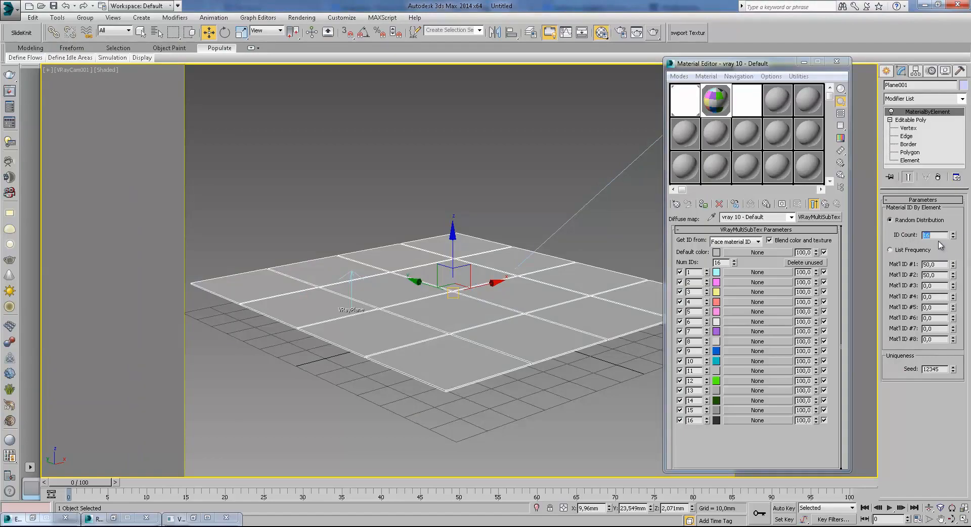
{"action": "type", "text": "18"}
{"action": "key", "text": "Return"}
{"action": "type", "text": "16"}
{"action": "key", "text": "Return"}
{"action": "type", "text": "255"}
{"action": "key", "text": "Return"}
{"action": "left_click", "coordinate": [653, 33]}
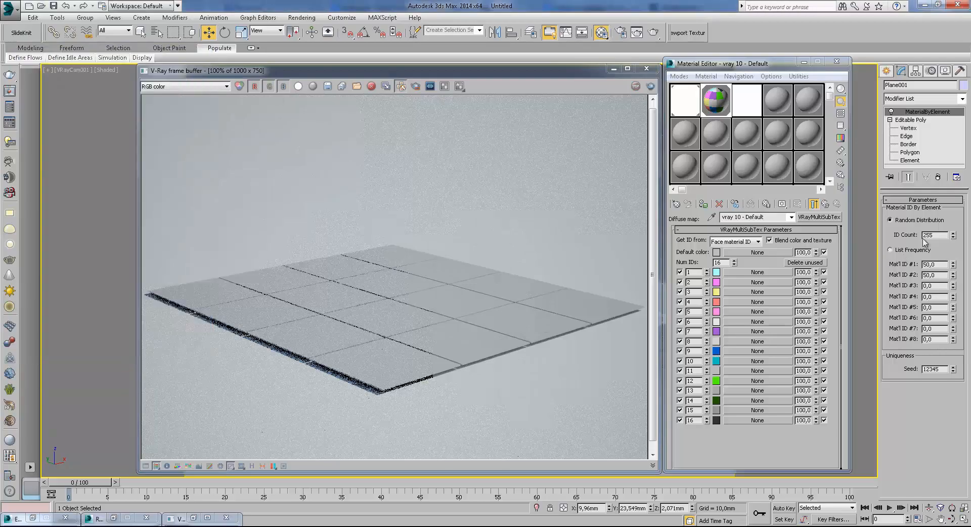
- Set the modifier's ID count to 15 and render the plane again
{"action": "type", "text": "156"}
{"action": "key", "text": "BackSpace"}
{"action": "left_click", "coordinate": [653, 32]}
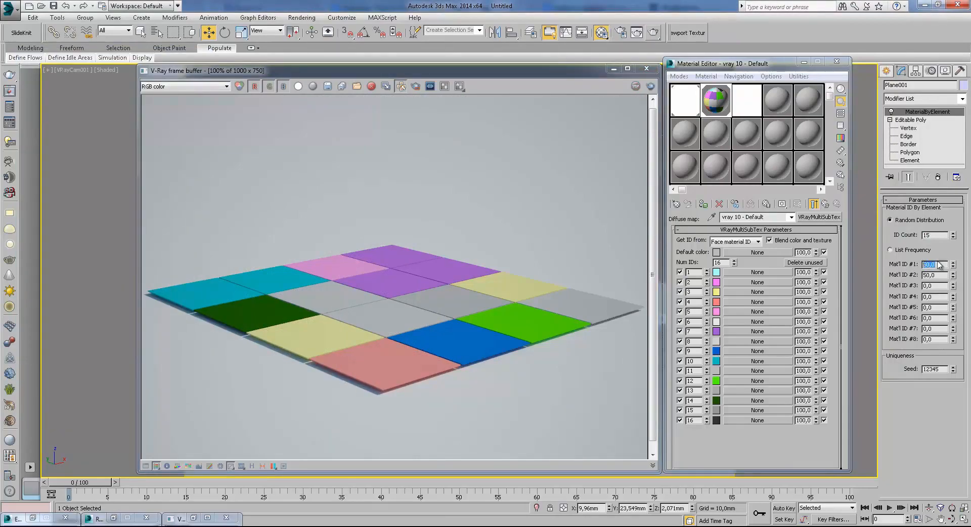
- Set the list frequencies to 15 for material IDs 1 to 4 and 10 for material IDs 5 to 8
{"action": "double_click", "coordinate": [936, 338]}
{"action": "double_click", "coordinate": [935, 264]}
{"action": "type", "text": "1"}
{"action": "key", "text": "Return"}
{"action": "left_click_drag", "start_coordinate": [940, 285], "coordinate": [912, 300]}
{"action": "type", "text": "15"}
{"action": "key", "text": "Return"}
{"action": "type", "text": "15"}
{"action": "key", "text": "Return"}
{"action": "left_click_drag", "start_coordinate": [939, 308], "coordinate": [917, 318]}
{"action": "type", "text": "10"}
{"action": "key", "text": "Return"}
{"action": "type", "text": "10"}
{"action": "key", "text": "Return"}
{"action": "left_click", "coordinate": [934, 328]}
{"action": "key", "text": "Return"}
- Switch the MaterialByElement distribution to List Frequency and render the resulting tile colors
{"action": "left_click", "coordinate": [653, 32]}
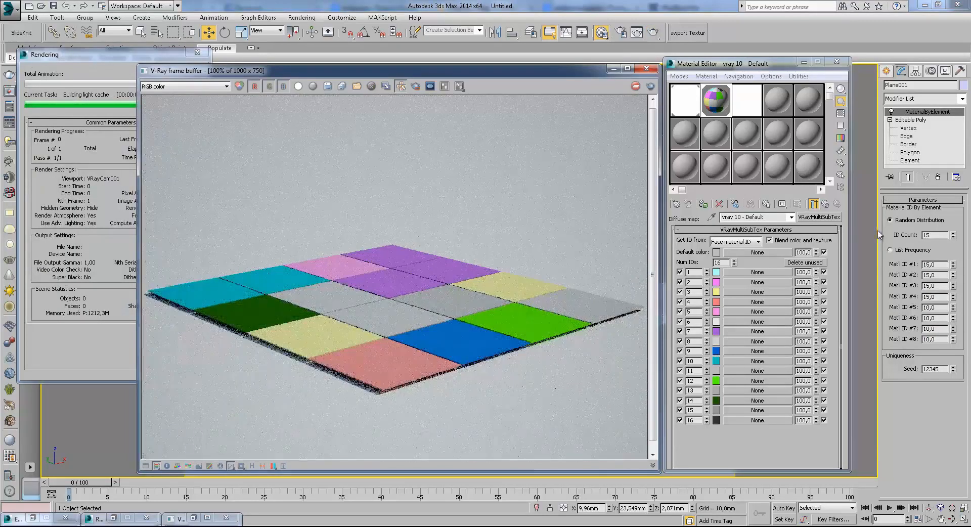
{"action": "left_click", "coordinate": [890, 250]}
{"action": "left_click", "coordinate": [654, 33]}
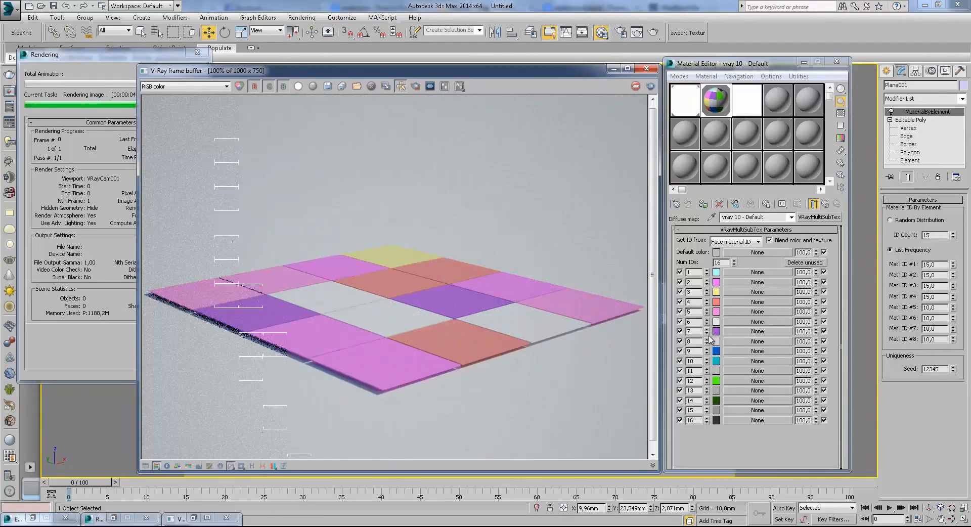
{"action": "left_click_drag", "start_coordinate": [944, 264], "coordinate": [901, 267]}
{"action": "left_click", "coordinate": [951, 264]}
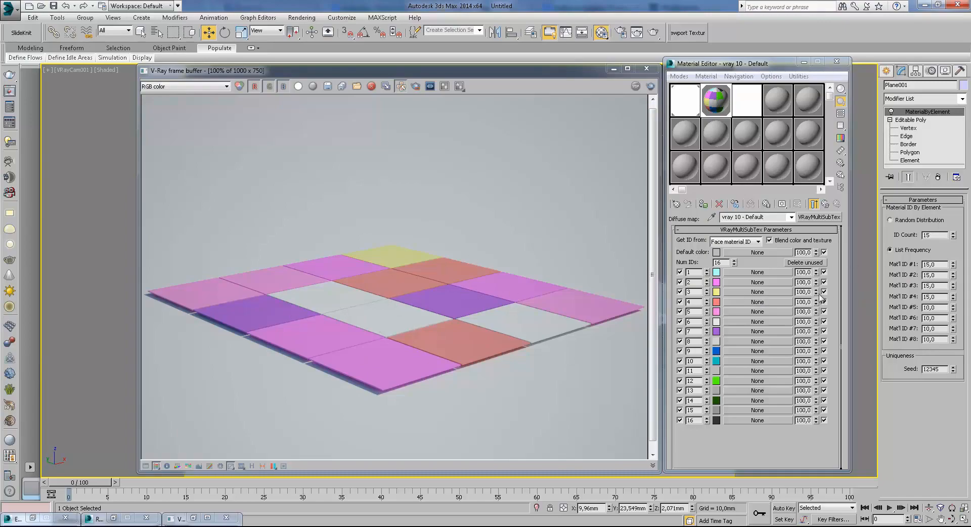
- Vary the modifier's seed to 12477 and 12677, rendering each distribution and stopping the last render early
{"action": "left_click_drag", "start_coordinate": [953, 368], "coordinate": [954, 309]}
{"action": "left_click", "coordinate": [654, 33]}
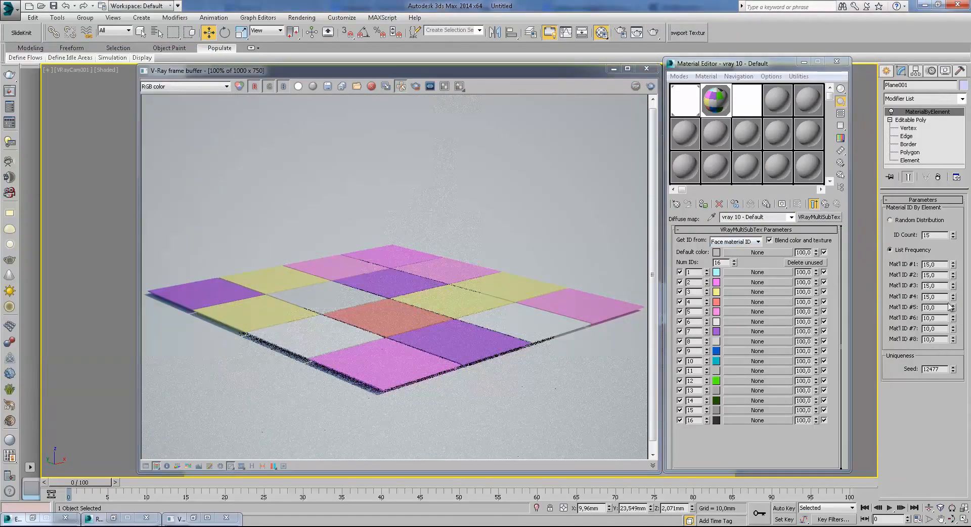
{"action": "left_click_drag", "start_coordinate": [954, 372], "coordinate": [954, 363]}
{"action": "left_click", "coordinate": [653, 32]}
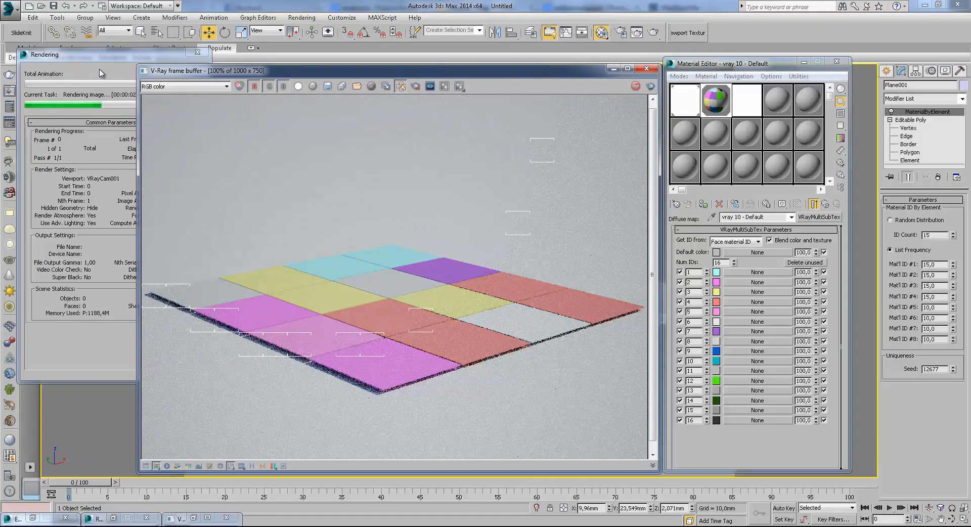
{"action": "left_click", "coordinate": [100, 73]}
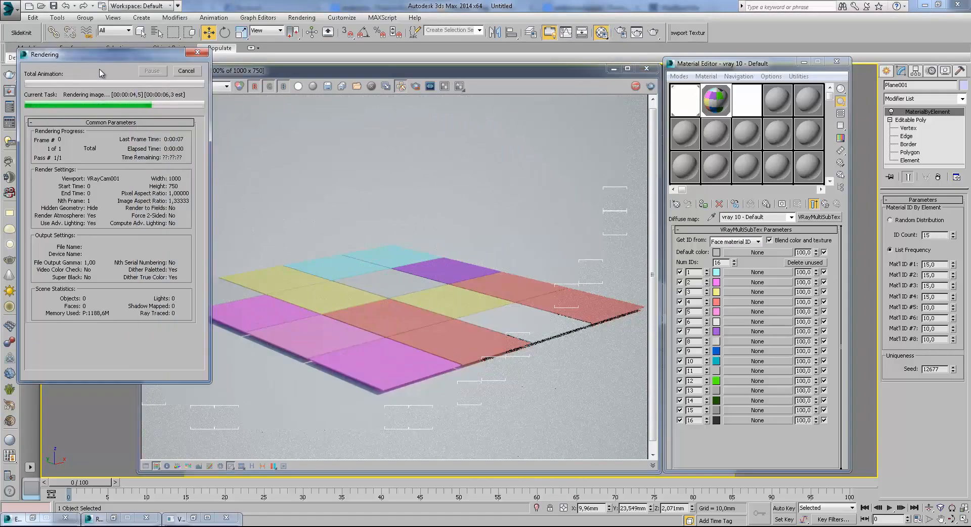
{"action": "left_click", "coordinate": [191, 71]}
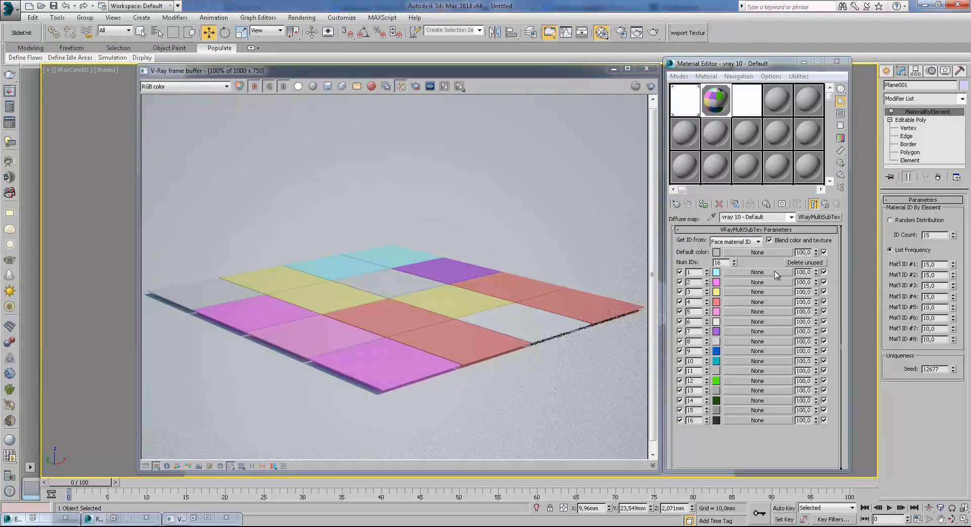
{"action": "left_click", "coordinate": [757, 272]}
{"action": "left_click", "coordinate": [805, 462]}
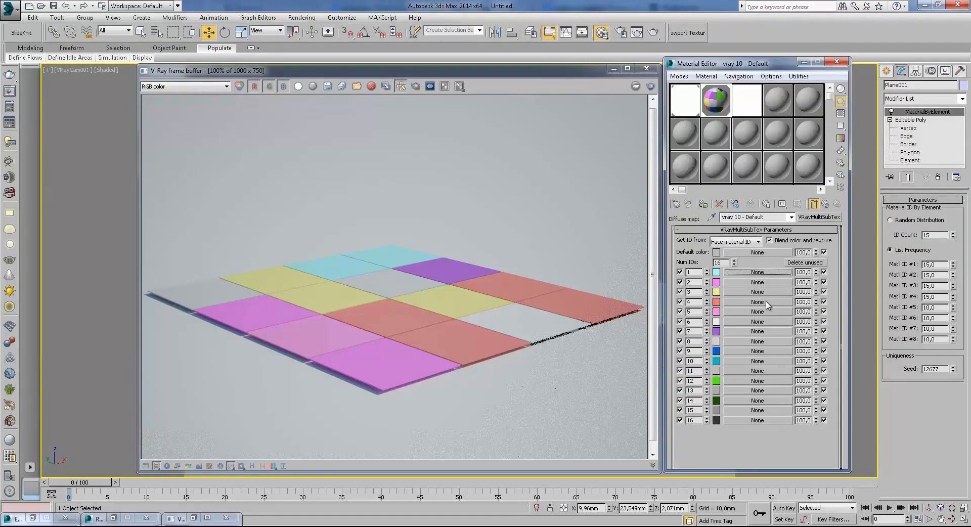
{"action": "left_click_drag", "start_coordinate": [751, 260], "coordinate": [743, 208]}
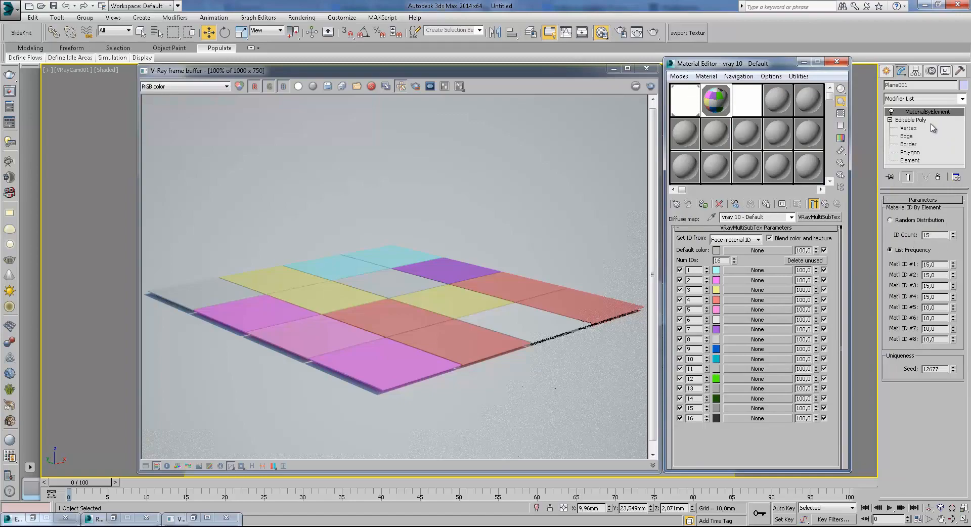
- Close the frame buffer and remove the MaterialByElement modifier from the plane
{"action": "left_click", "coordinate": [648, 69]}
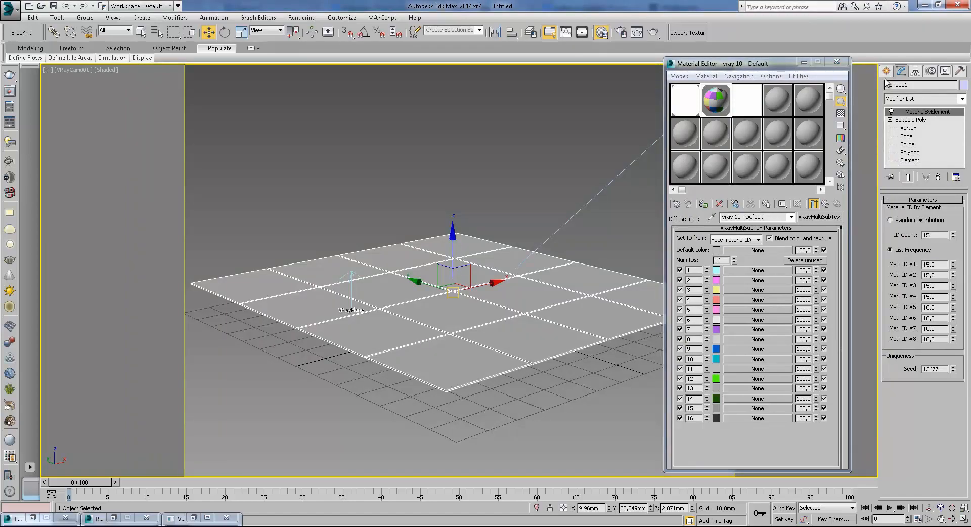
{"action": "left_click", "coordinate": [936, 176]}
{"action": "left_click", "coordinate": [888, 71]}
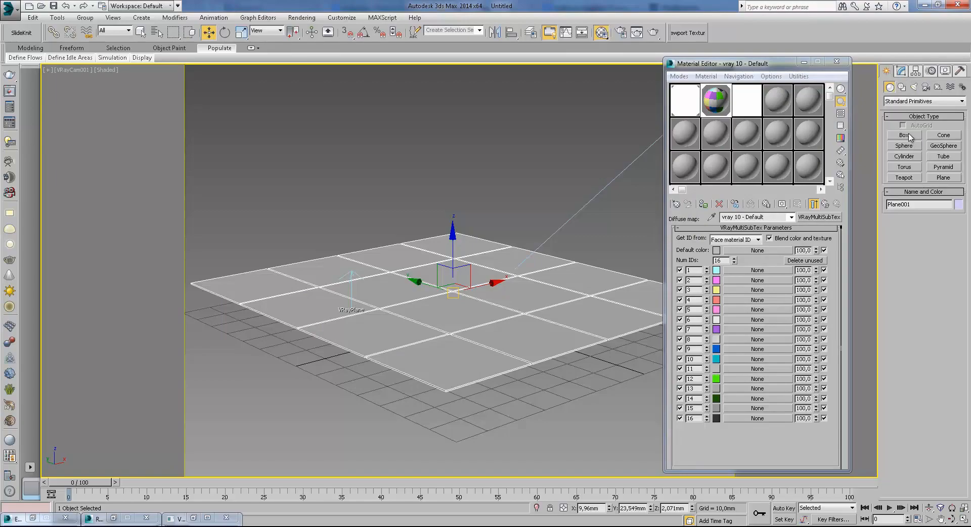
{"action": "left_click", "coordinate": [901, 71]}
- Detach the four tile elements of the plane's front row, one by one, into separate objects
{"action": "left_click", "coordinate": [910, 152]}
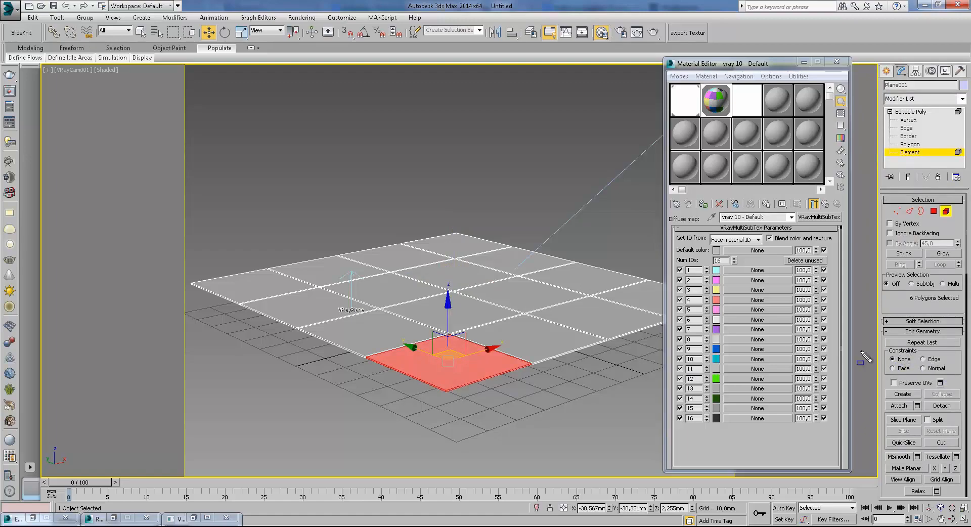
{"action": "left_click", "coordinate": [947, 407]}
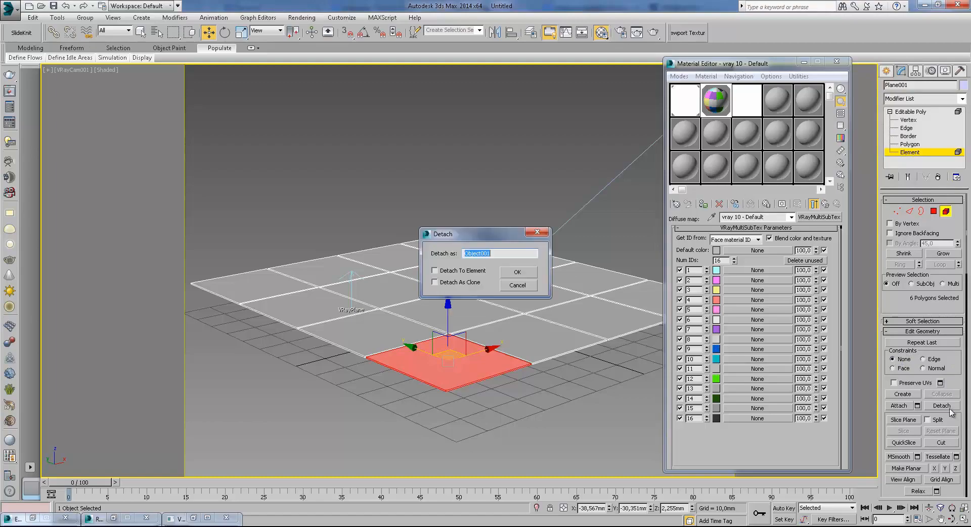
{"action": "left_click", "coordinate": [517, 272]}
{"action": "left_click", "coordinate": [528, 339]}
{"action": "left_click", "coordinate": [942, 405]}
{"action": "left_click", "coordinate": [513, 274]}
{"action": "left_click", "coordinate": [580, 306]}
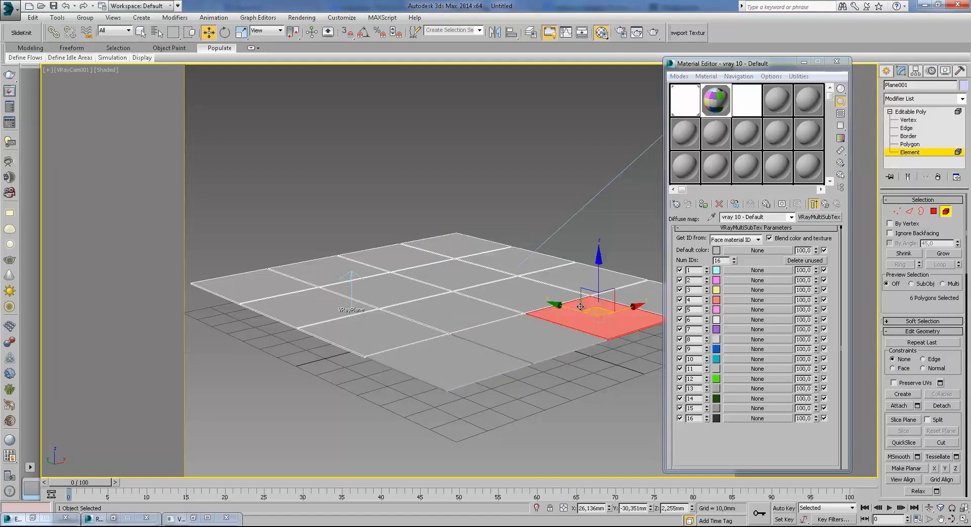
{"action": "left_click", "coordinate": [942, 406]}
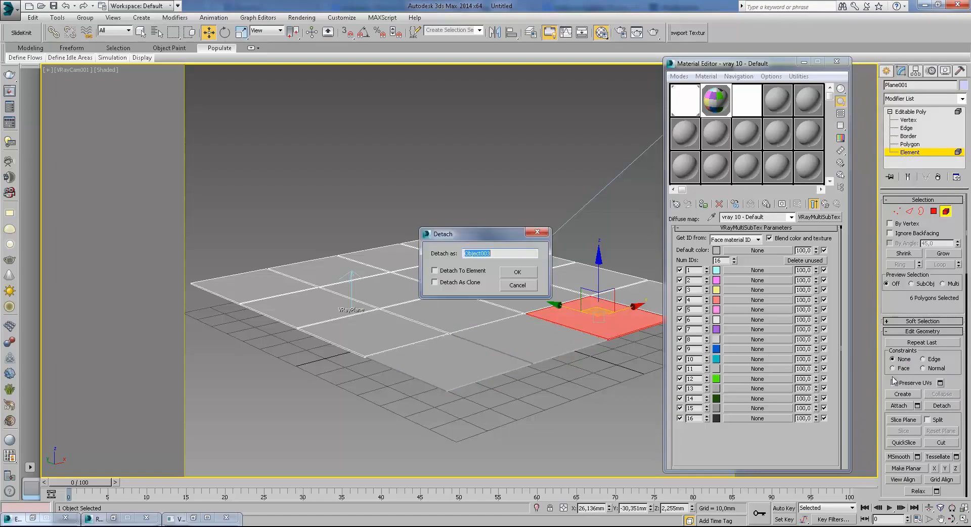
{"action": "left_click", "coordinate": [518, 274]}
{"action": "left_click", "coordinate": [627, 297]}
{"action": "left_click", "coordinate": [942, 406]}
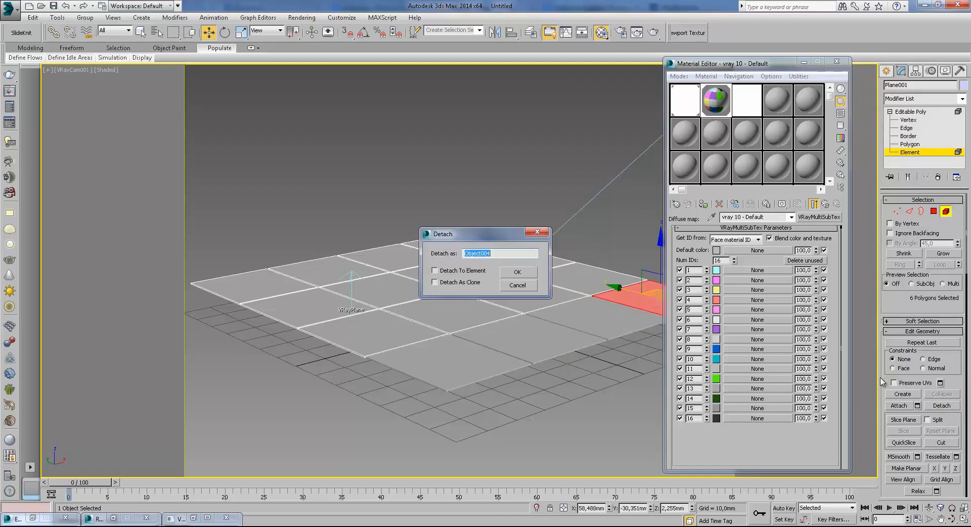
{"action": "left_click", "coordinate": [517, 273]}
- Detach the four tile elements of the plane's second row, one by one, into separate objects
{"action": "left_click", "coordinate": [571, 275]}
{"action": "left_click", "coordinate": [946, 406]}
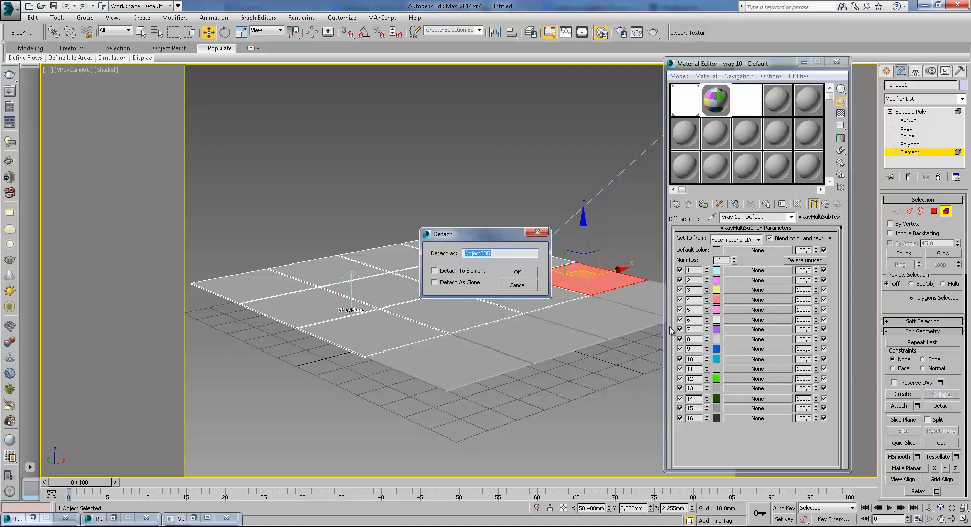
{"action": "left_click", "coordinate": [518, 271]}
{"action": "left_click", "coordinate": [526, 294]}
{"action": "left_click", "coordinate": [942, 406]}
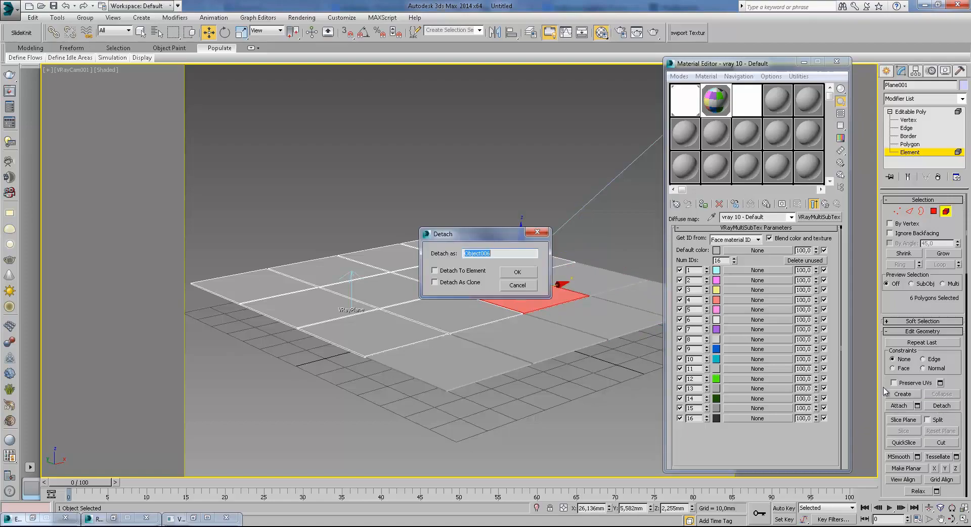
{"action": "left_click", "coordinate": [514, 275]}
{"action": "left_click", "coordinate": [486, 314]}
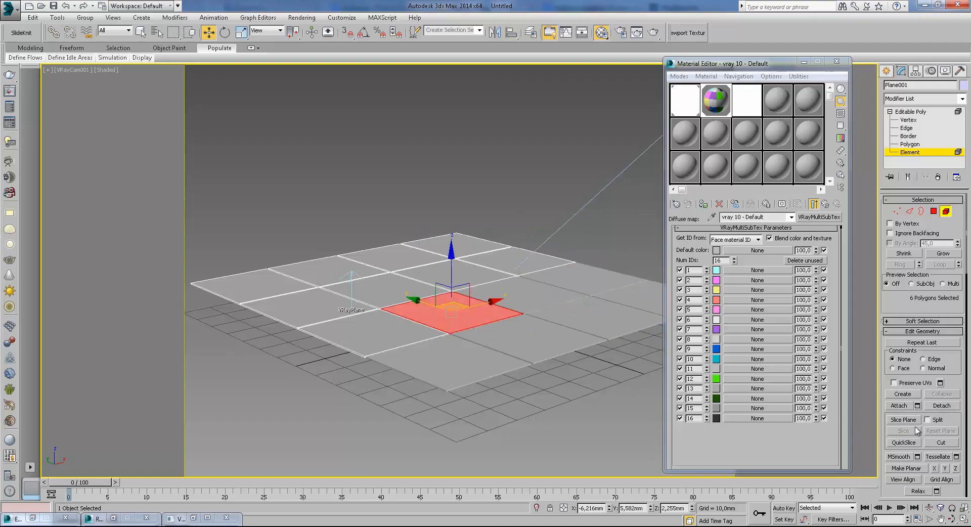
{"action": "left_click", "coordinate": [942, 406]}
{"action": "left_click", "coordinate": [517, 275]}
{"action": "left_click", "coordinate": [375, 331]}
{"action": "left_click", "coordinate": [942, 406]}
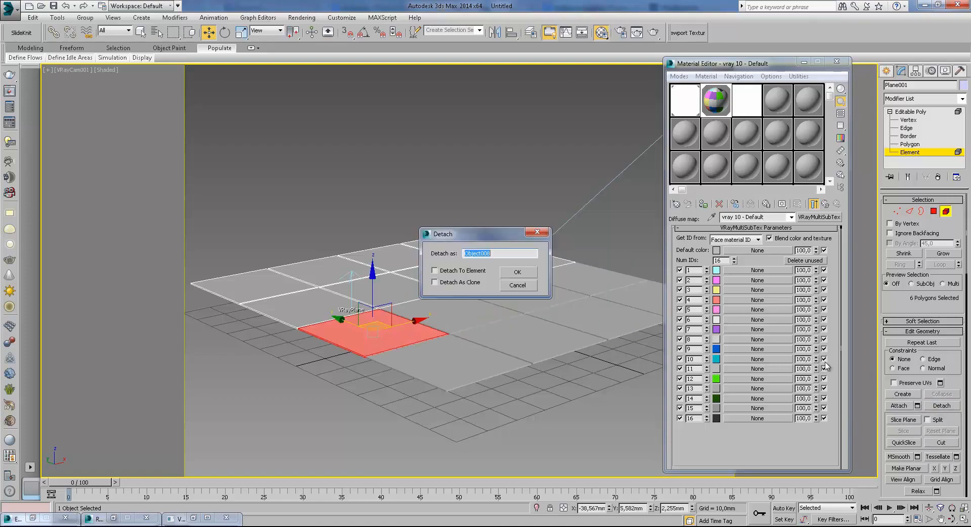
{"action": "left_click", "coordinate": [517, 273]}
- Leave element editing and set the G-Buffer Object ID of the second row's outermost tile, Object008, to 1
{"action": "left_click", "coordinate": [887, 71]}
{"action": "left_click", "coordinate": [439, 156]}
{"action": "left_click", "coordinate": [393, 330]}
{"action": "left_click", "coordinate": [900, 71]}
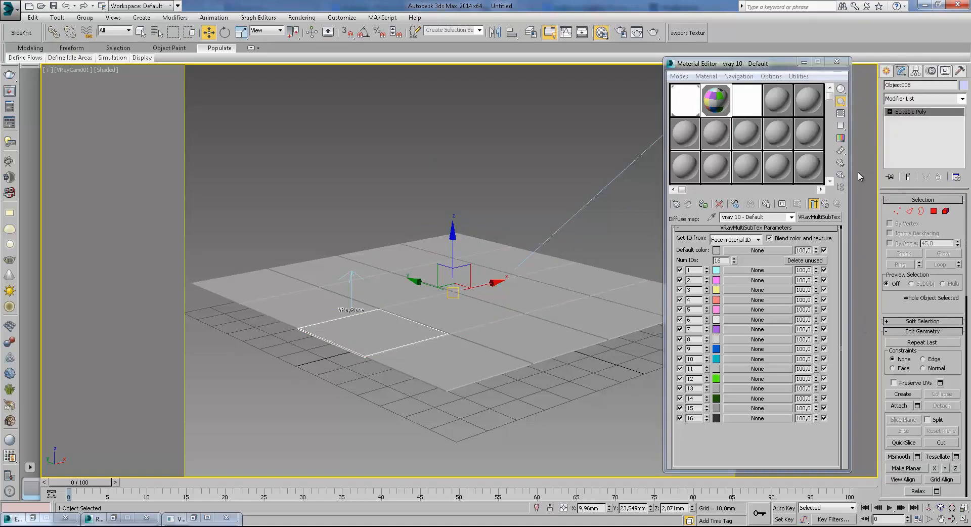
{"action": "right_click", "coordinate": [412, 329]}
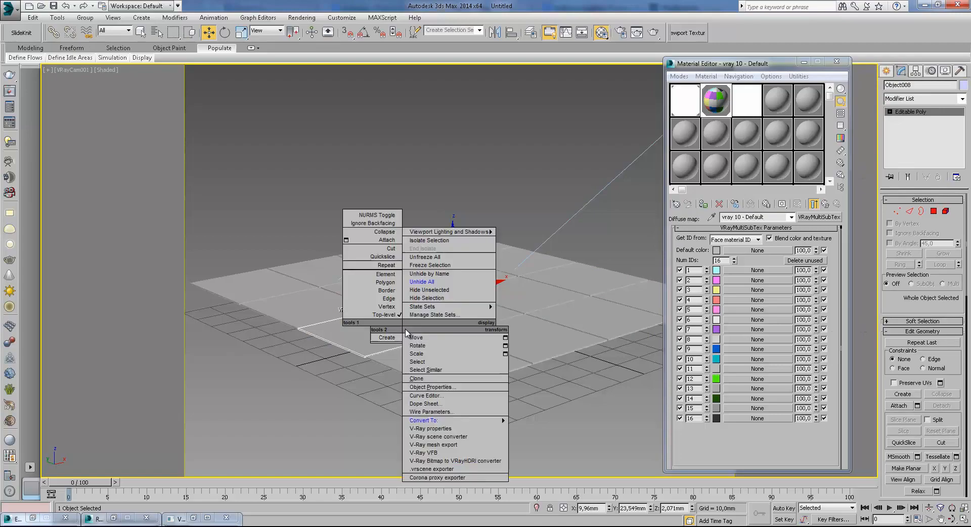
{"action": "left_click", "coordinate": [435, 392]}
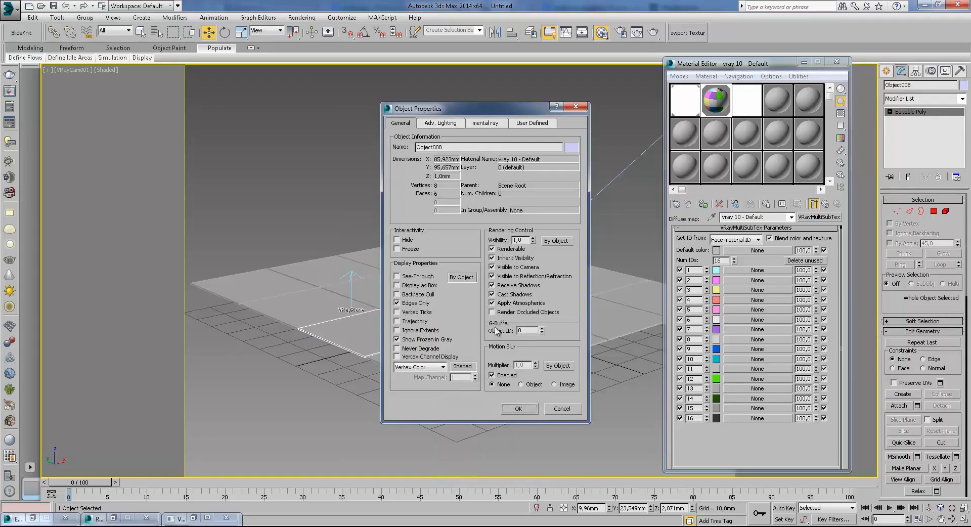
{"action": "left_click", "coordinate": [541, 328]}
{"action": "left_click_drag", "start_coordinate": [498, 109], "coordinate": [368, 110]}
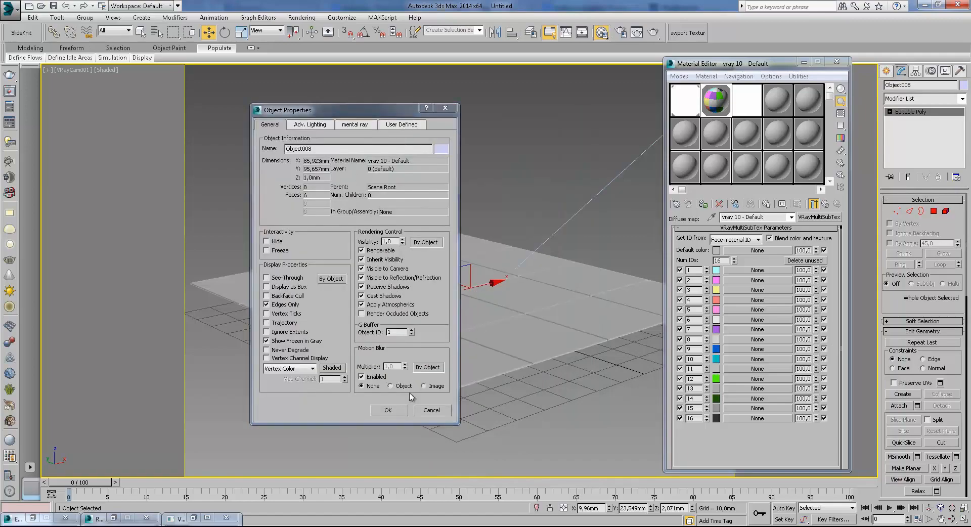
{"action": "left_click", "coordinate": [399, 409]}
- Set the G-Buffer Object ID of the adjacent second-row tile, Object007, to 2
{"action": "left_click", "coordinate": [475, 321]}
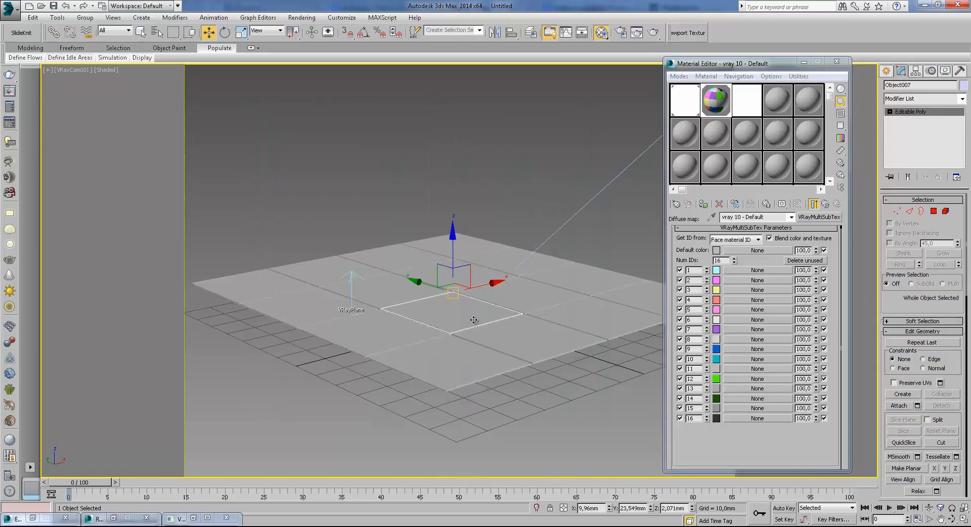
{"action": "right_click", "coordinate": [465, 312]}
{"action": "left_click", "coordinate": [504, 378]}
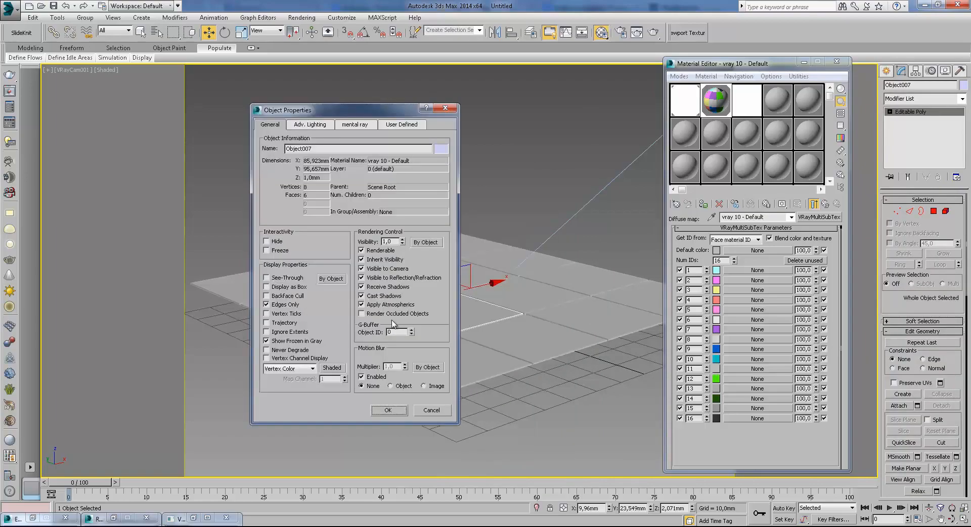
{"action": "left_click", "coordinate": [412, 330]}
{"action": "left_click", "coordinate": [388, 410]}
- Set the G-Buffer Object ID of the third tile in that row, Object006, to 3
{"action": "left_click", "coordinate": [511, 306]}
{"action": "right_click", "coordinate": [520, 300]}
{"action": "left_click", "coordinate": [552, 358]}
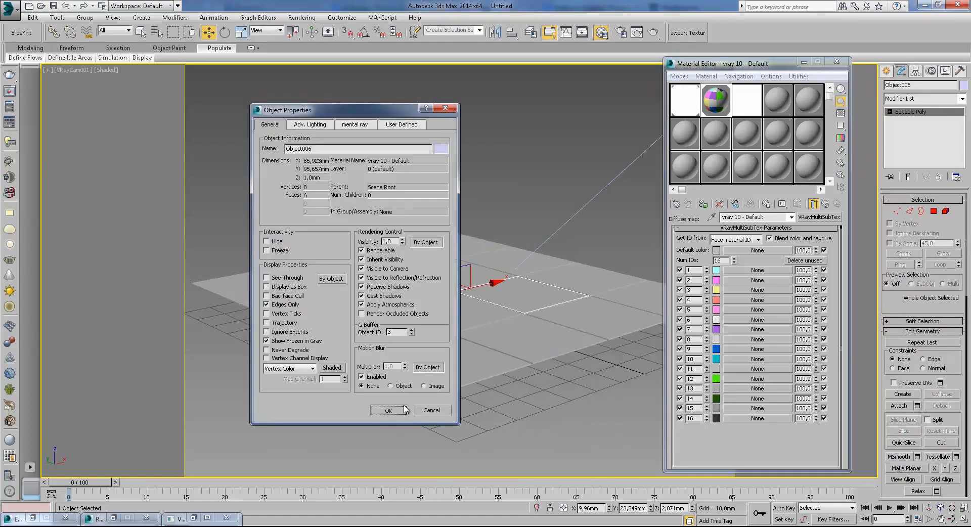
{"action": "left_click", "coordinate": [388, 409]}
- Set the G-Buffer Object ID of the row's last tile, Object005, to 4
{"action": "left_click", "coordinate": [568, 285]}
{"action": "right_click", "coordinate": [575, 277]}
{"action": "left_click", "coordinate": [603, 337]}
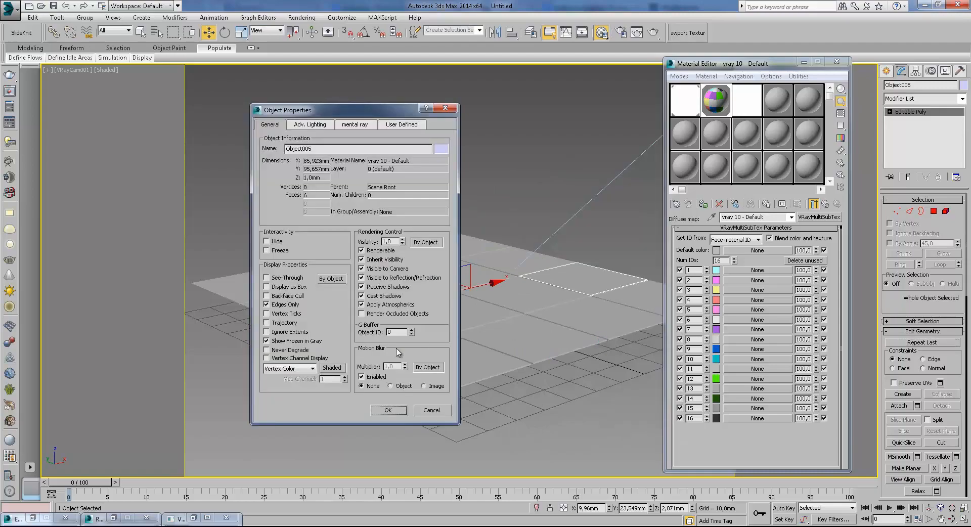
{"action": "left_click", "coordinate": [412, 330]}
{"action": "left_click", "coordinate": [388, 410]}
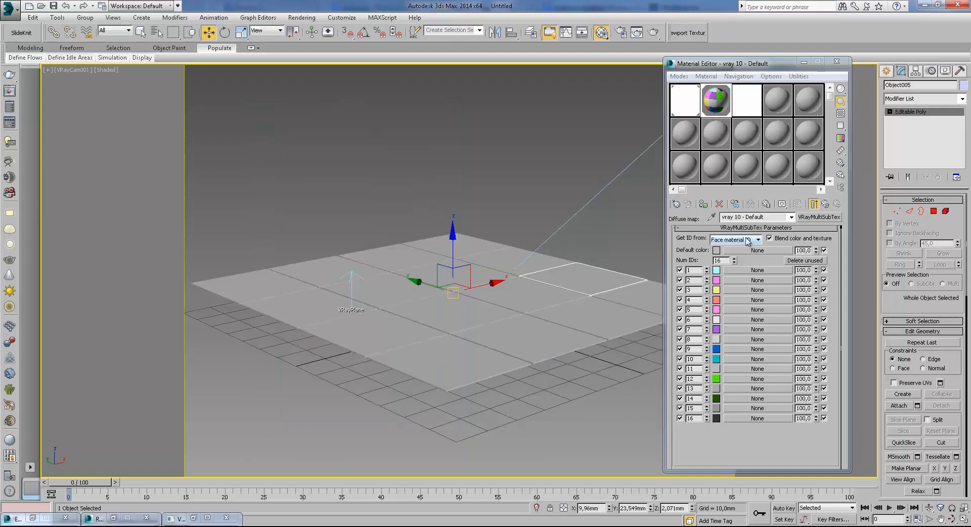
- Make the VRayMultiSubTex map get its IDs from Object ID, render the tiles and close the frame buffer
{"action": "left_click", "coordinate": [749, 239]}
{"action": "left_click", "coordinate": [735, 255]}
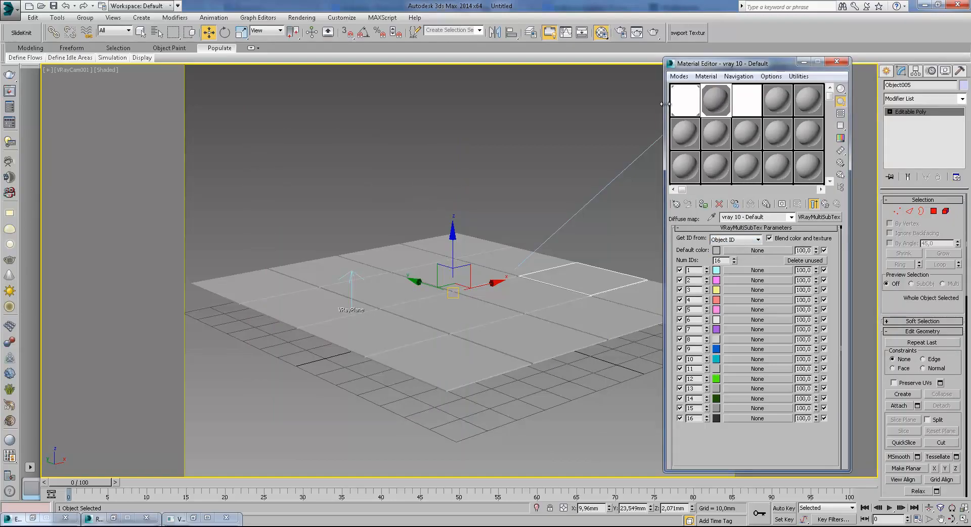
{"action": "left_click", "coordinate": [653, 33]}
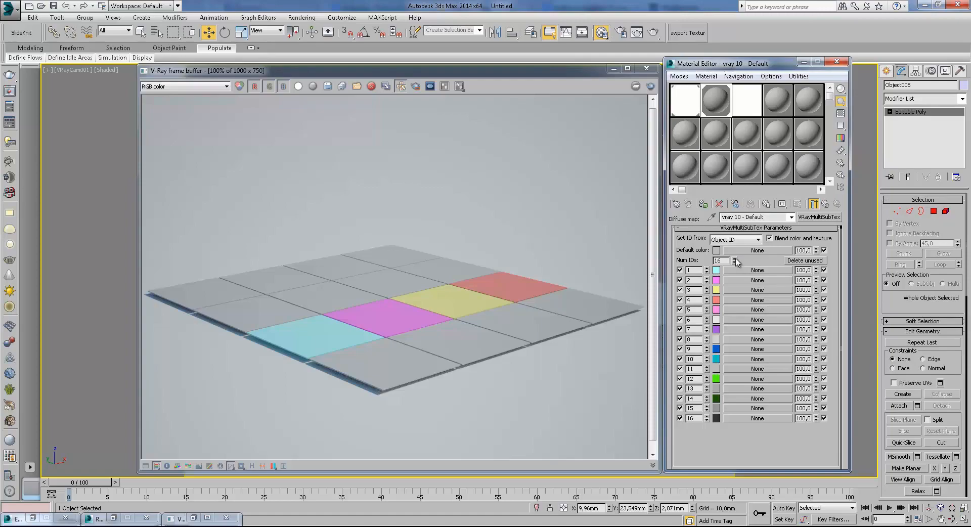
{"action": "left_click_drag", "start_coordinate": [512, 73], "coordinate": [539, 187]}
{"action": "left_click_drag", "start_coordinate": [572, 77], "coordinate": [571, 73]}
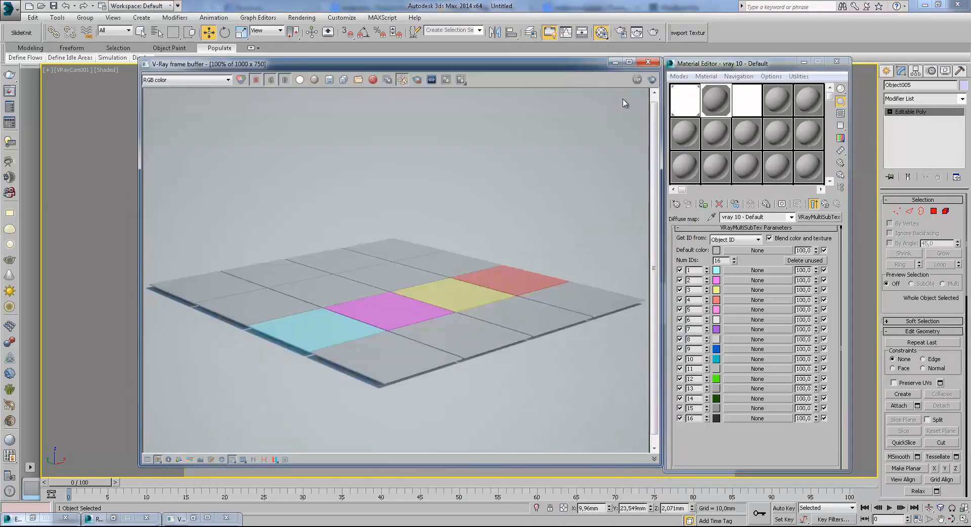
{"action": "left_click", "coordinate": [648, 62]}
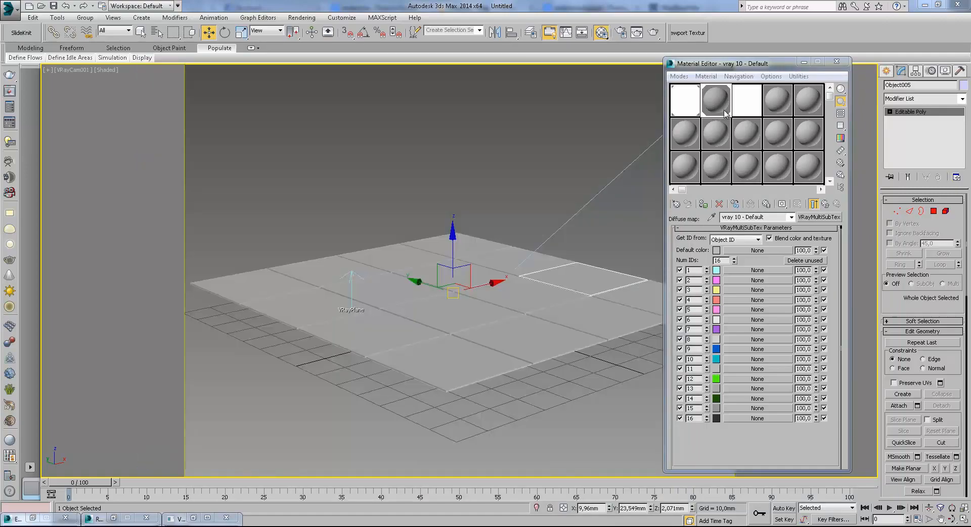
- Replace the diffuse map with a VRayNormalMap, discarding the old map
{"action": "left_click", "coordinate": [819, 217]}
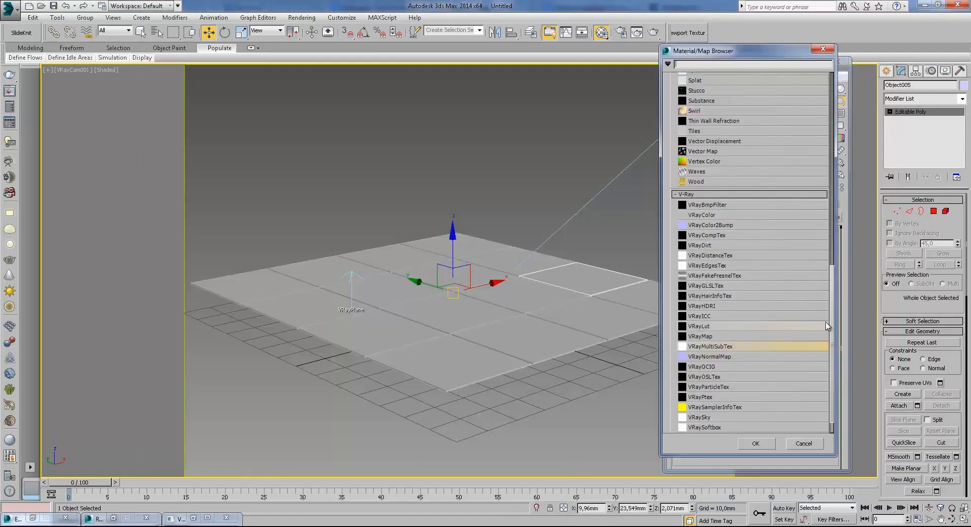
{"action": "scroll", "coordinate": [809, 319], "scroll_direction": "down", "scroll_amount": 2}
{"action": "double_click", "coordinate": [721, 333]}
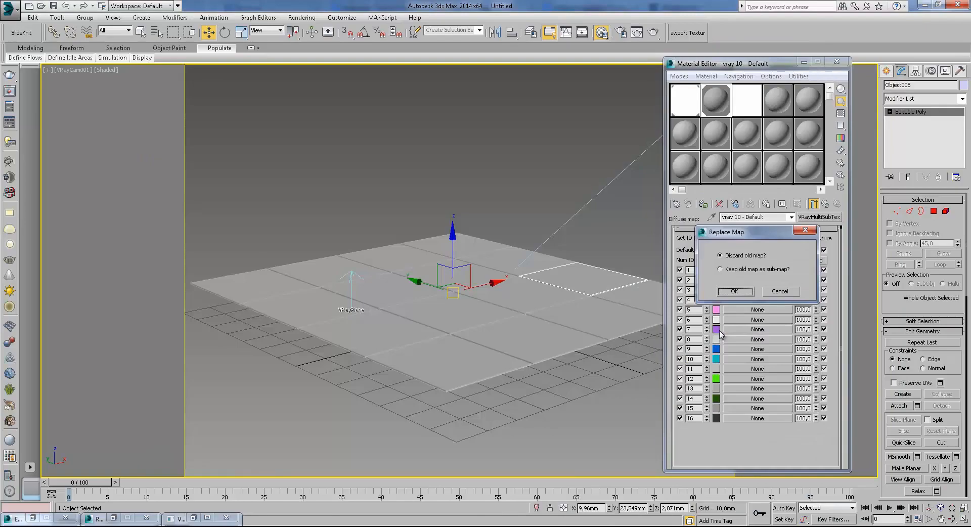
{"action": "left_click", "coordinate": [737, 292]}
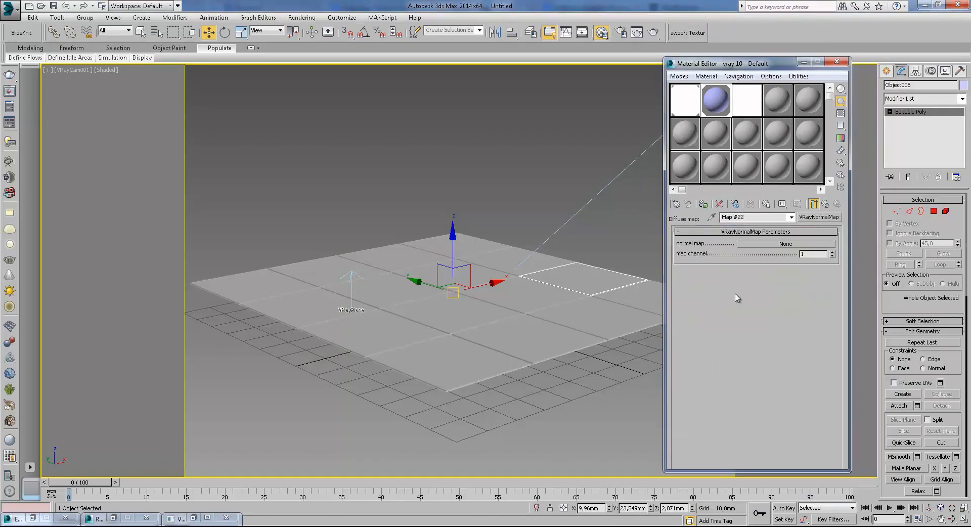
- Delete the remaining plane and all detached tile objects from the scene, keeping the VRayPlane
{"action": "left_click", "coordinate": [549, 309]}
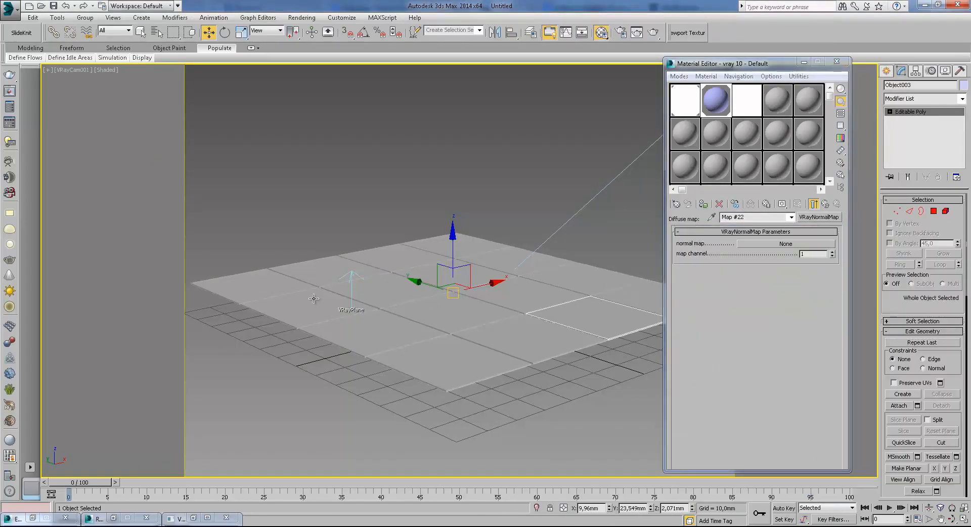
{"action": "key", "text": "Delete"}
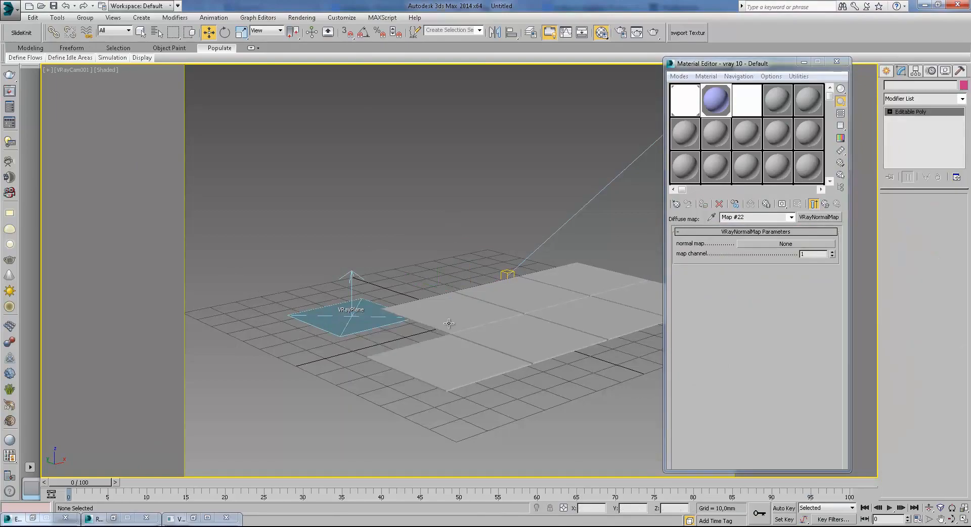
{"action": "left_click", "coordinate": [448, 324]}
{"action": "key", "text": "Delete"}
{"action": "left_click", "coordinate": [494, 338]}
{"action": "key", "text": "Delete"}
{"action": "left_click", "coordinate": [488, 354]}
{"action": "key", "text": "Delete"}
{"action": "left_click", "coordinate": [533, 305]}
{"action": "key", "text": "Delete"}
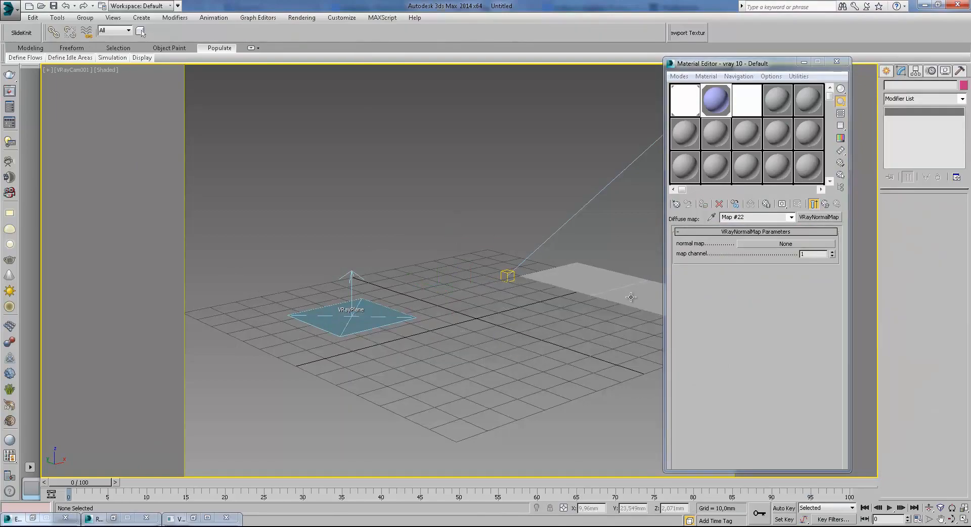
{"action": "left_click", "coordinate": [632, 297]}
{"action": "key", "text": "Delete"}
- Create a standard primitive sphere in the top view
{"action": "left_click", "coordinate": [886, 70]}
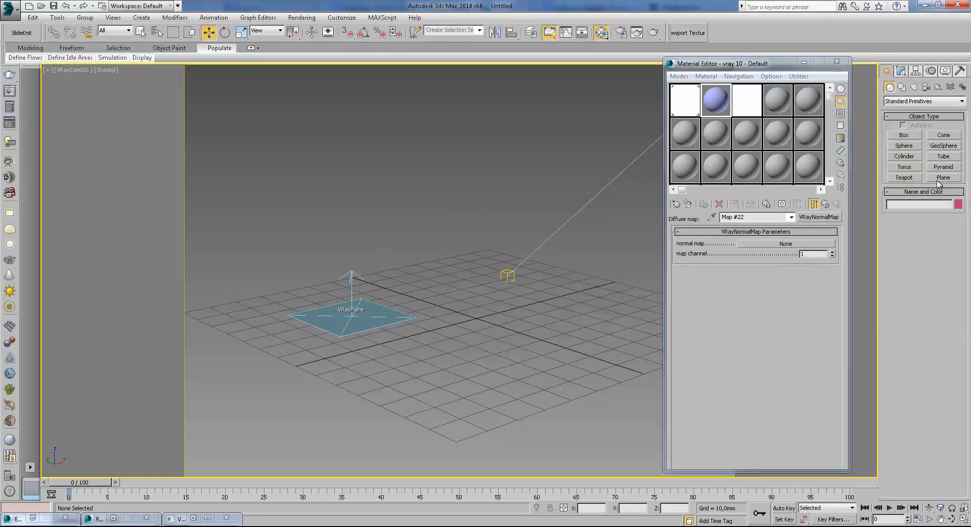
{"action": "left_click", "coordinate": [892, 100]}
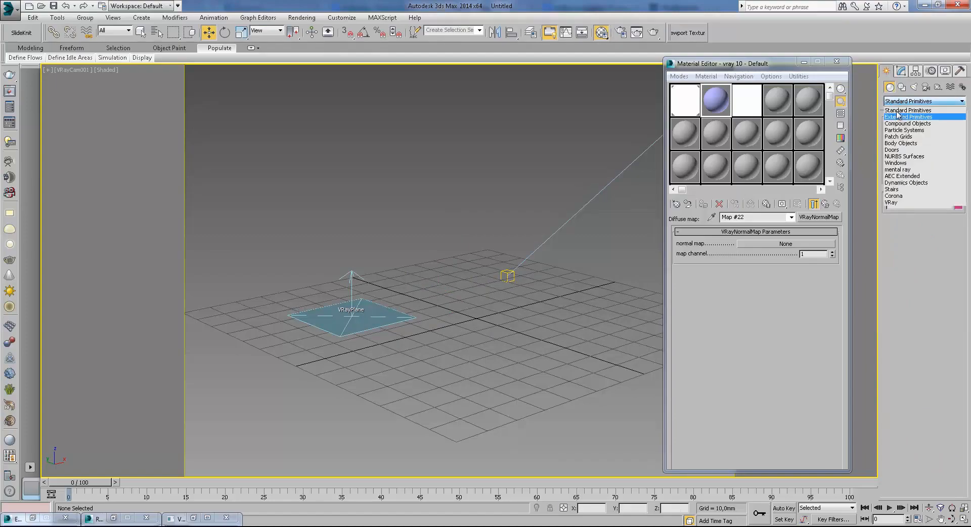
{"action": "left_click", "coordinate": [900, 109]}
{"action": "left_click", "coordinate": [904, 146]}
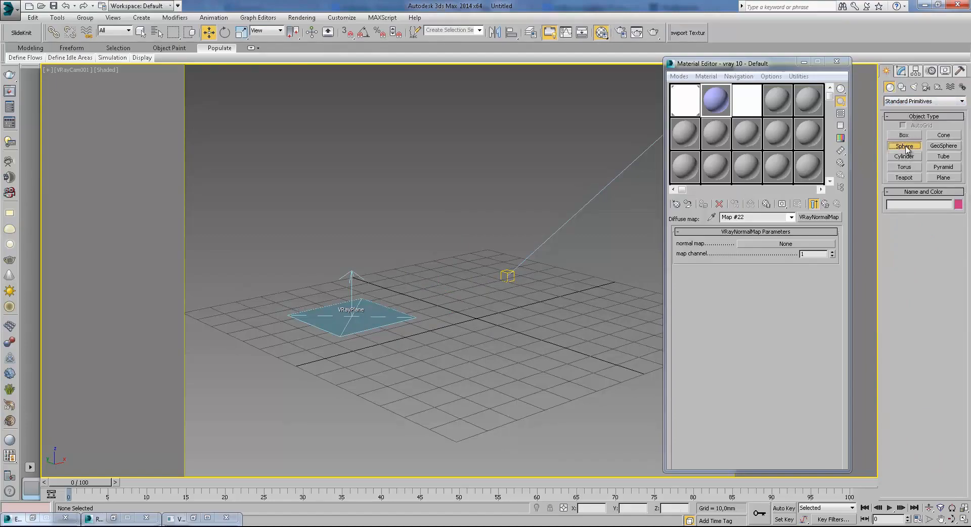
{"action": "key", "text": "t"}
{"action": "left_click_drag", "start_coordinate": [287, 207], "coordinate": [296, 180]}
- Raise the sphere to a height of about 73 mm in a side view and return to the shaded camera view
{"action": "key", "text": "f"}
{"action": "left_click", "coordinate": [209, 32]}
{"action": "scroll", "coordinate": [498, 279], "scroll_direction": "down", "scroll_amount": 4}
{"action": "key", "text": "F3"}
{"action": "scroll", "coordinate": [511, 278], "scroll_direction": "down", "scroll_amount": 2}
{"action": "key", "text": "l"}
{"action": "scroll", "coordinate": [520, 285], "scroll_direction": "down", "scroll_amount": 2}
{"action": "left_click_drag", "start_coordinate": [509, 290], "coordinate": [521, 268]}
{"action": "key", "text": "c"}
{"action": "key", "text": "F3"}
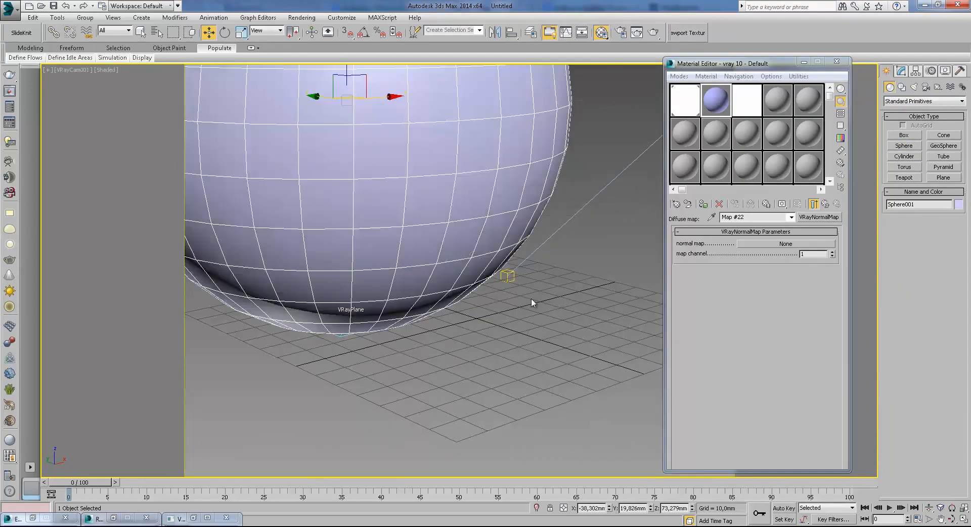
- Reduce the sphere's radius to 30.936 mm and move it to about Y -40 mm, Z 46 mm, in the middle of the camera view
{"action": "left_click", "coordinate": [909, 75]}
{"action": "left_click_drag", "start_coordinate": [950, 215], "coordinate": [949, 256]}
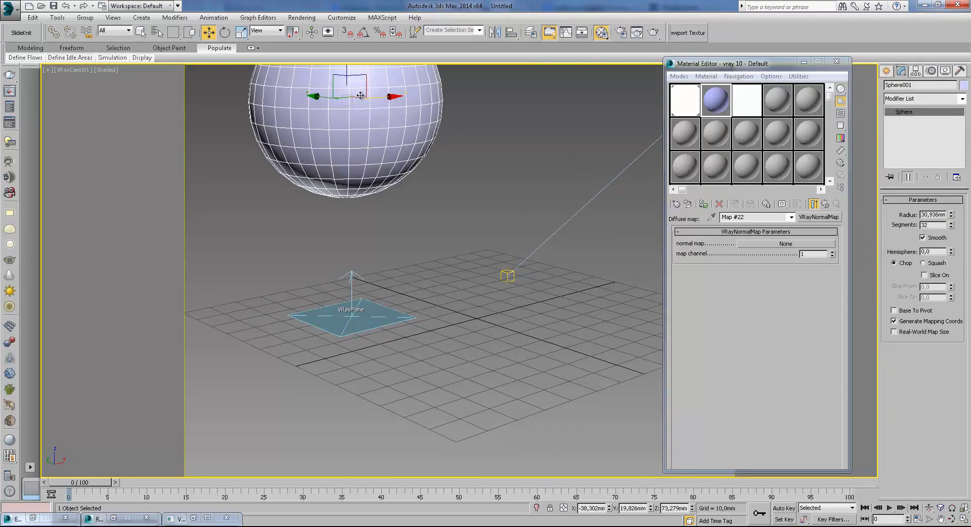
{"action": "left_click_drag", "start_coordinate": [360, 95], "coordinate": [506, 187]}
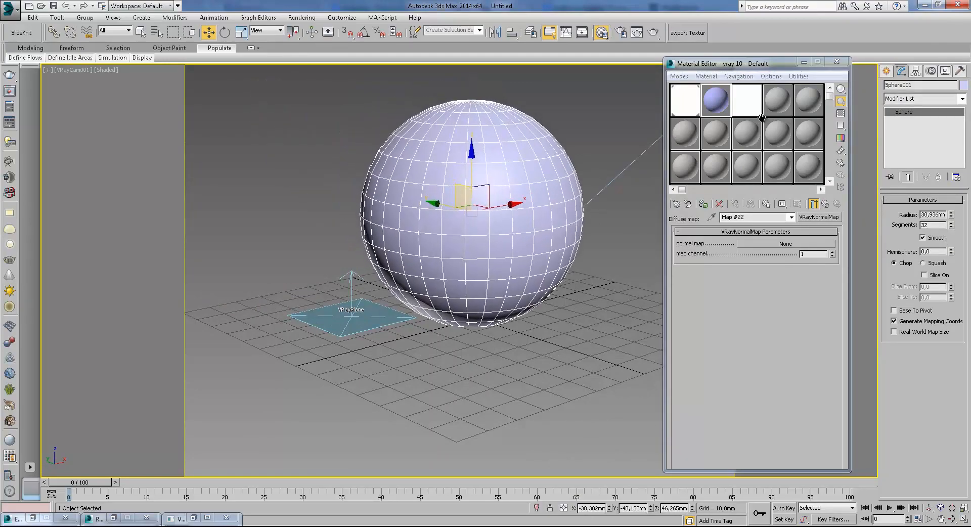
- Load 001bump_NRM.jpg from the BRICK texture folder as a Bitmap for the VRayNormalMap's normal map
{"action": "left_click", "coordinate": [819, 217]}
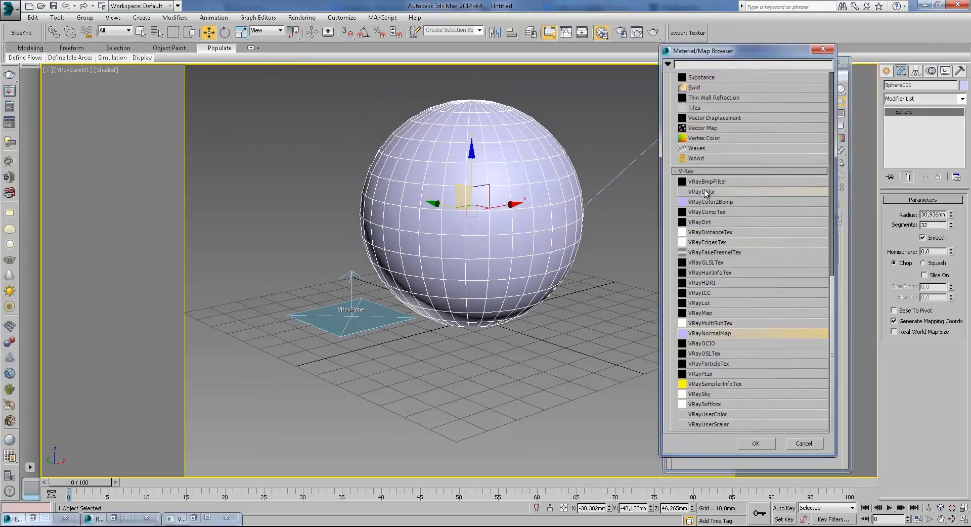
{"action": "scroll", "coordinate": [796, 225], "scroll_direction": "up", "scroll_amount": 10}
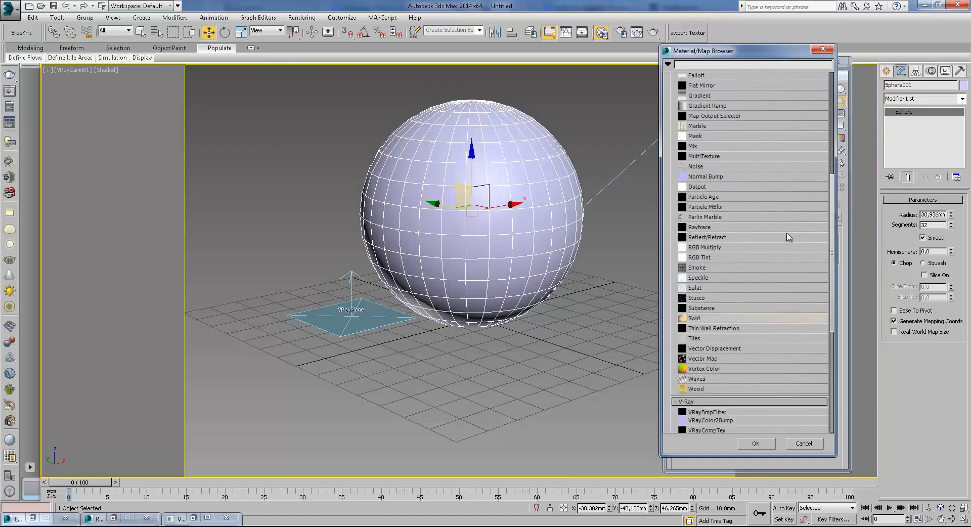
{"action": "scroll", "coordinate": [787, 235], "scroll_direction": "up", "scroll_amount": 3}
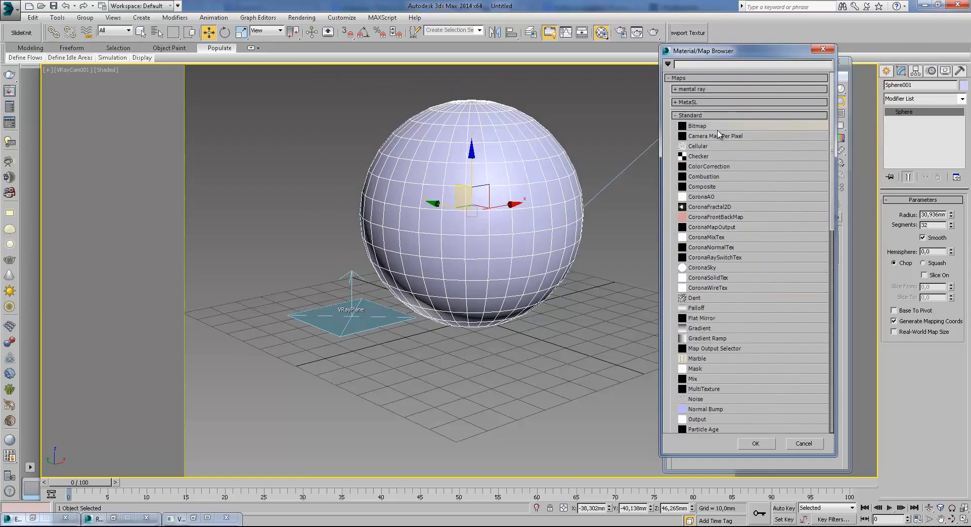
{"action": "double_click", "coordinate": [721, 130]}
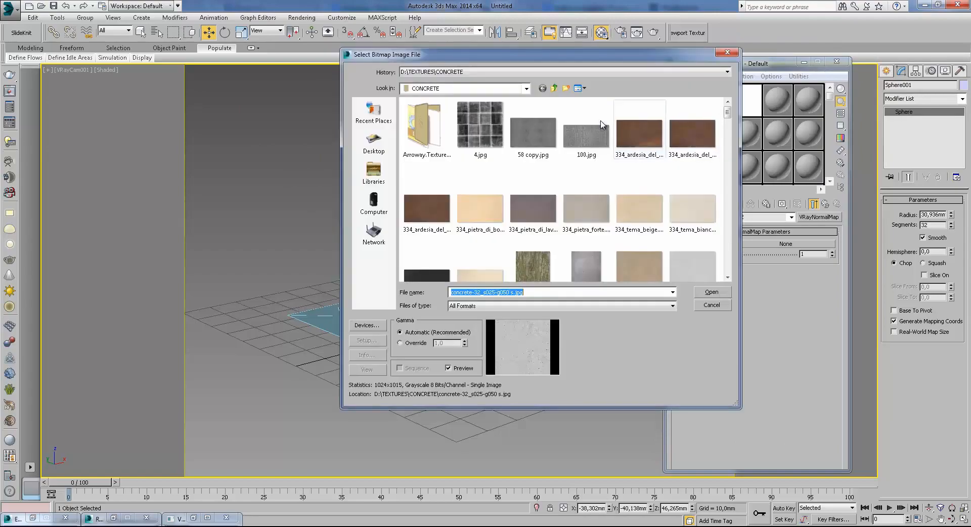
{"action": "scroll", "coordinate": [727, 124], "scroll_direction": "down", "scroll_amount": 3}
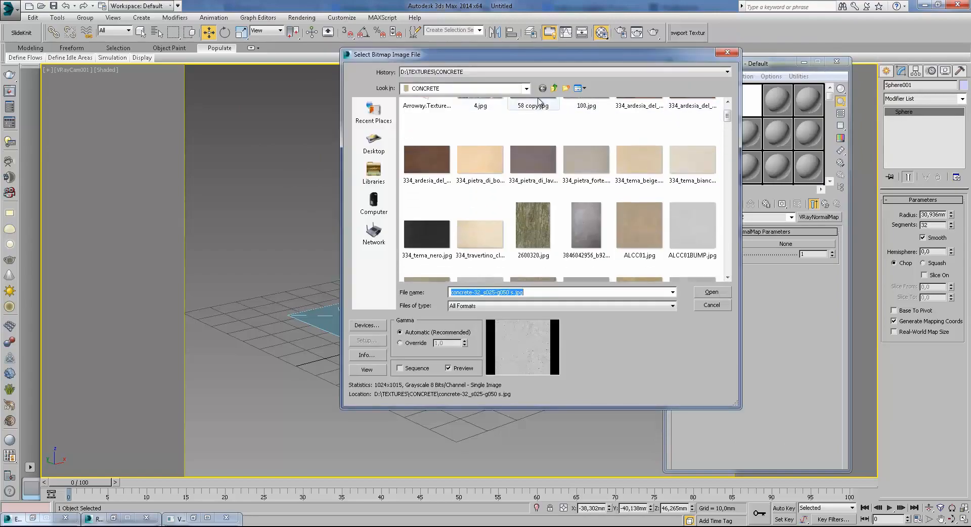
{"action": "left_click", "coordinate": [555, 89]}
{"action": "double_click", "coordinate": [631, 142]}
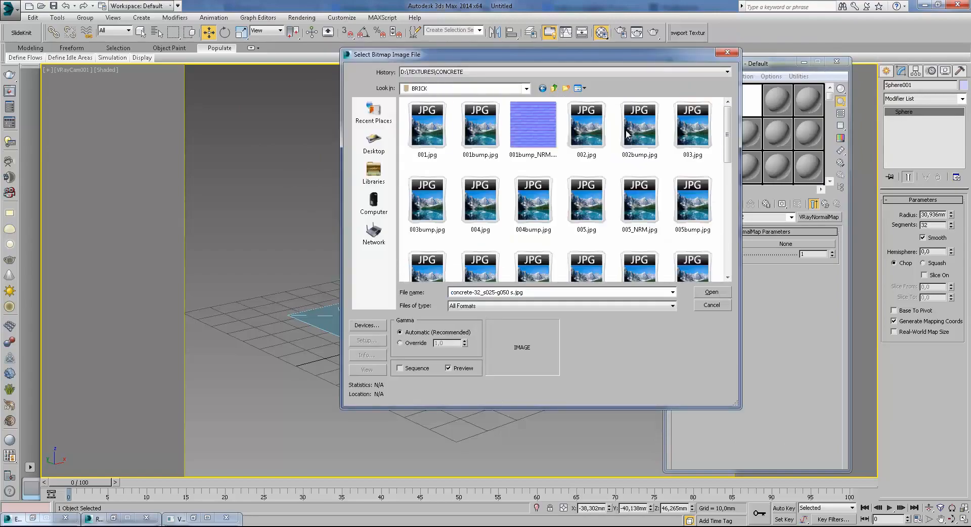
{"action": "left_click", "coordinate": [530, 134]}
{"action": "left_click", "coordinate": [712, 292]}
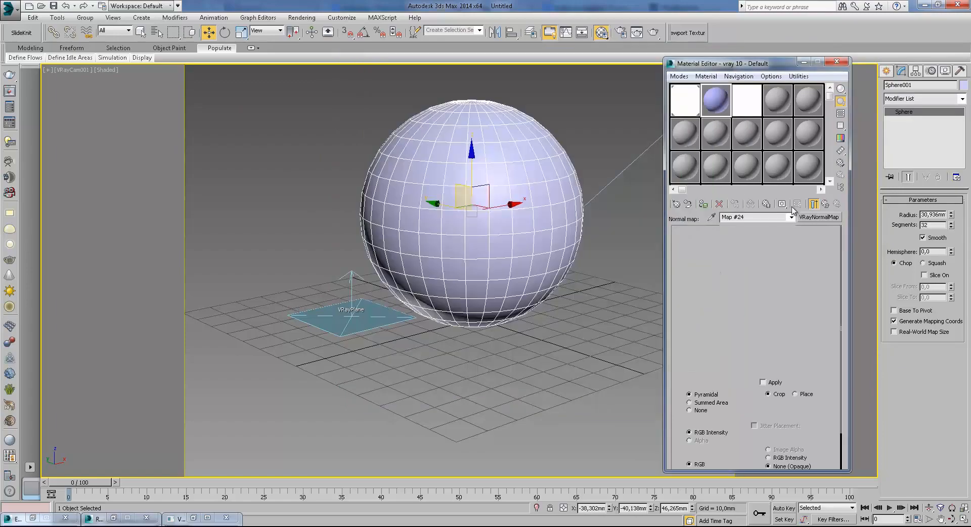
- Assign the material to the sphere, display the bitmap in the viewport, tile it 2 by 2, and return to the VRayNormalMap level
{"action": "left_click", "coordinate": [704, 204]}
{"action": "left_click", "coordinate": [797, 204]}
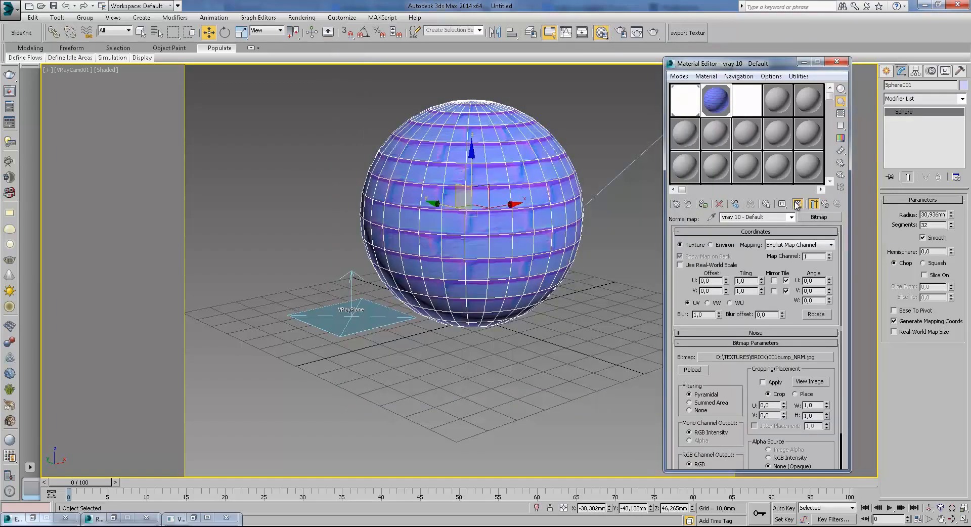
{"action": "double_click", "coordinate": [746, 281]}
{"action": "type", "text": "2"}
{"action": "left_click_drag", "start_coordinate": [752, 291], "coordinate": [730, 292]}
{"action": "type", "text": "2"}
{"action": "key", "text": "Return"}
{"action": "left_click", "coordinate": [825, 205]}
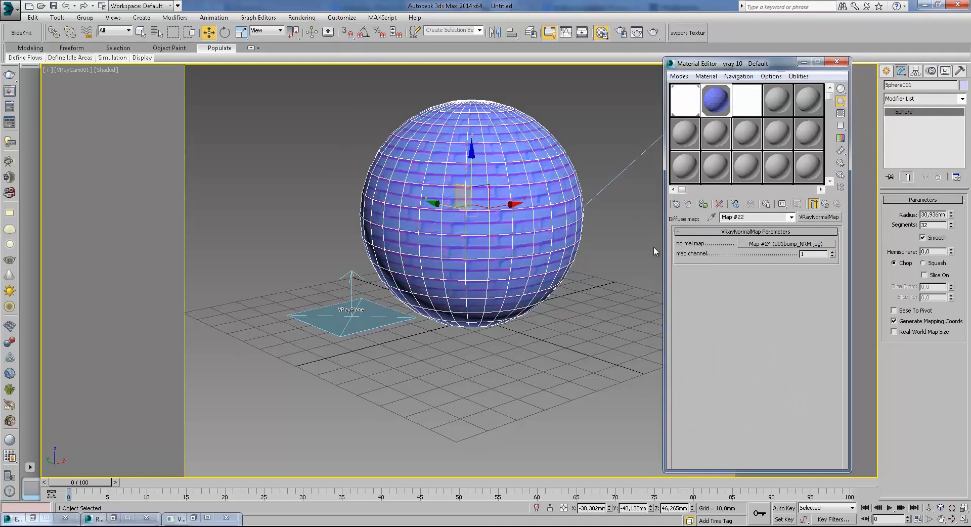
- Render the camera view with the VRayNormalMap in the material's diffuse channel
{"action": "left_click", "coordinate": [650, 246]}
{"action": "left_click", "coordinate": [535, 211]}
{"action": "left_click", "coordinate": [653, 32]}
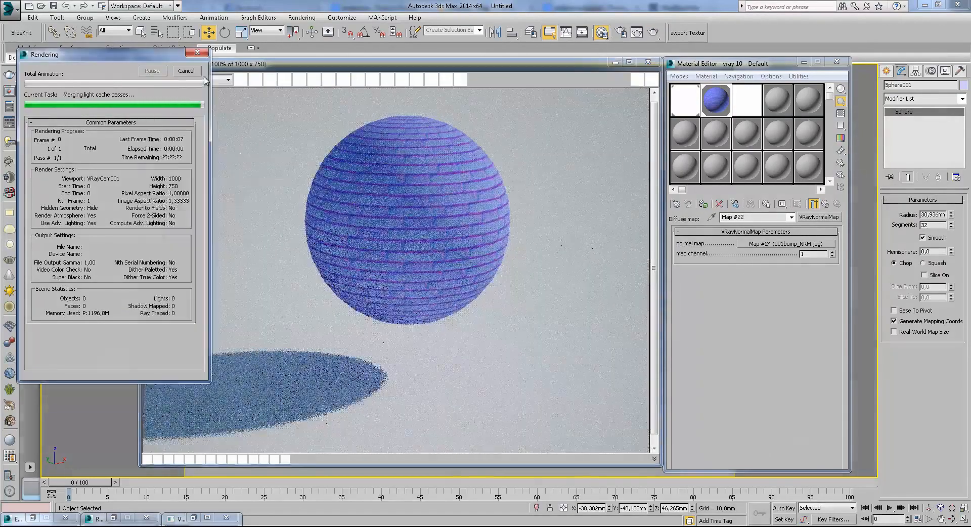
- Move the VRayNormalMap from the material's Diffuse map slot to its Bump map slot, leaving Diffuse without a map
{"action": "left_click", "coordinate": [825, 205]}
{"action": "scroll", "coordinate": [778, 321], "scroll_direction": "down", "scroll_amount": 5}
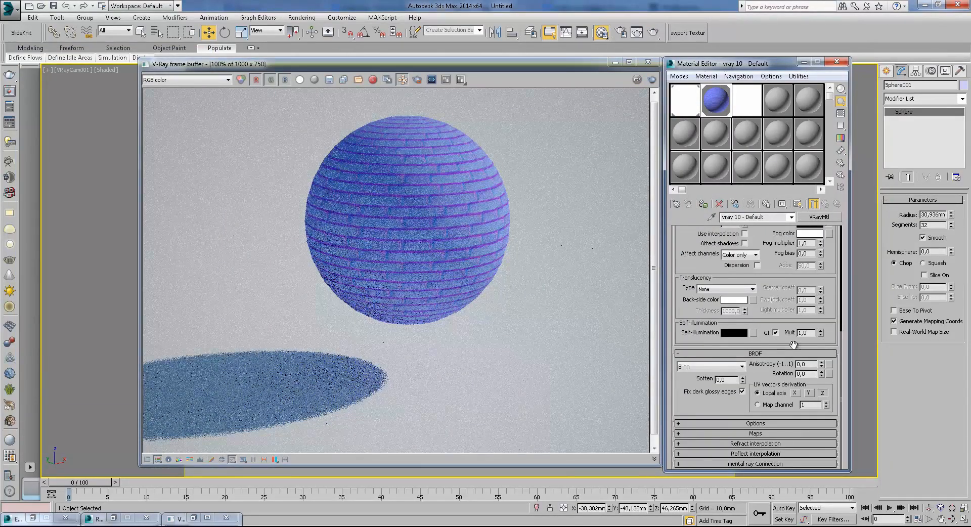
{"action": "left_click", "coordinate": [753, 434]}
{"action": "left_click_drag", "start_coordinate": [774, 298], "coordinate": [764, 431]}
{"action": "left_click", "coordinate": [748, 298]}
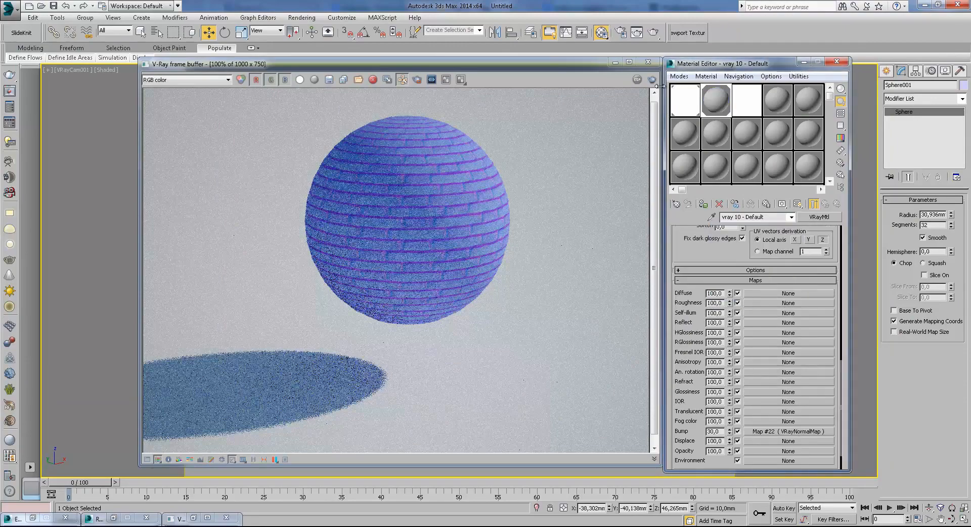
- Close the render window and set the material's diffuse color to white
{"action": "left_click", "coordinate": [648, 63]}
{"action": "scroll", "coordinate": [756, 309], "scroll_direction": "up", "scroll_amount": 10}
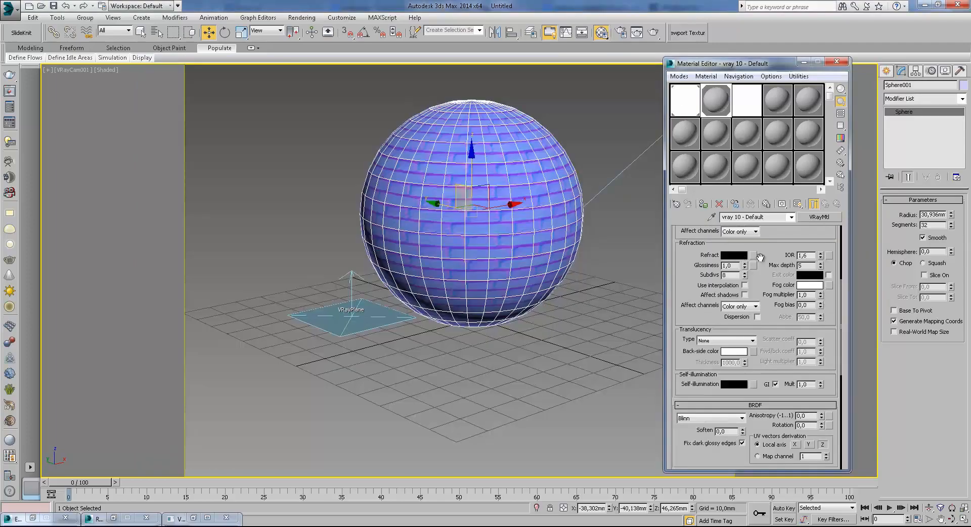
{"action": "left_click", "coordinate": [736, 256]}
{"action": "left_click_drag", "start_coordinate": [297, 131], "coordinate": [297, 137]}
{"action": "left_click", "coordinate": [375, 149]}
- Render the camera view, examine the brick relief on the sphere up close, and close the render window
{"action": "key", "text": "shift+q"}
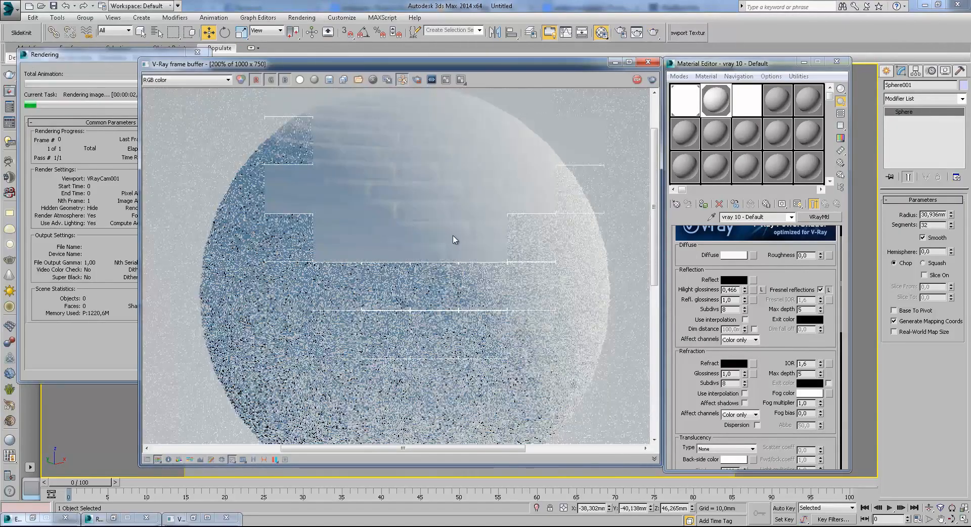
{"action": "scroll", "coordinate": [445, 218], "scroll_direction": "up", "scroll_amount": 3}
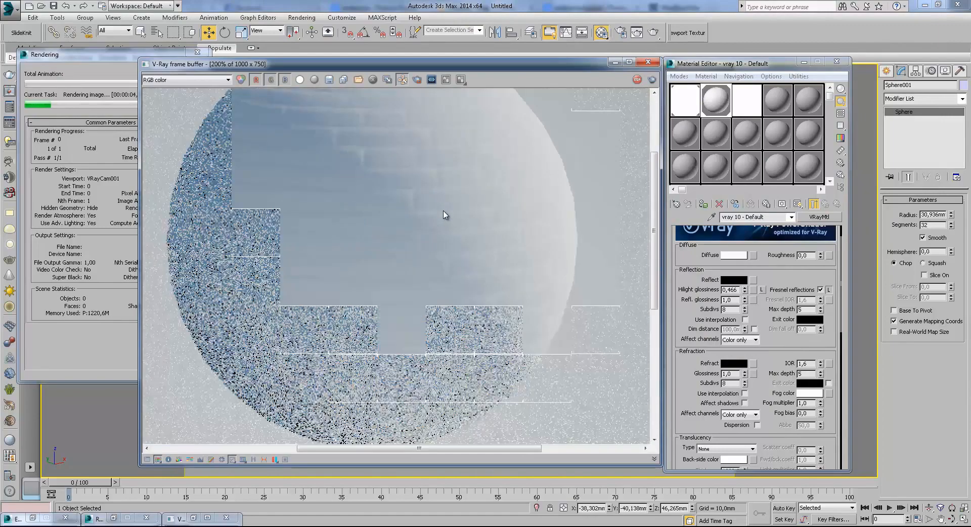
{"action": "middle_click_drag", "start_coordinate": [544, 301], "coordinate": [566, 227]}
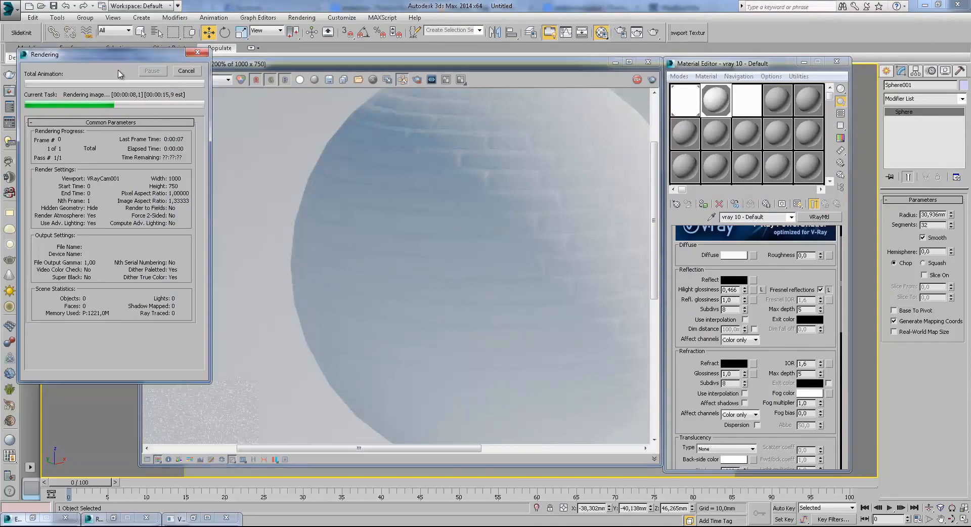
{"action": "left_click", "coordinate": [648, 62]}
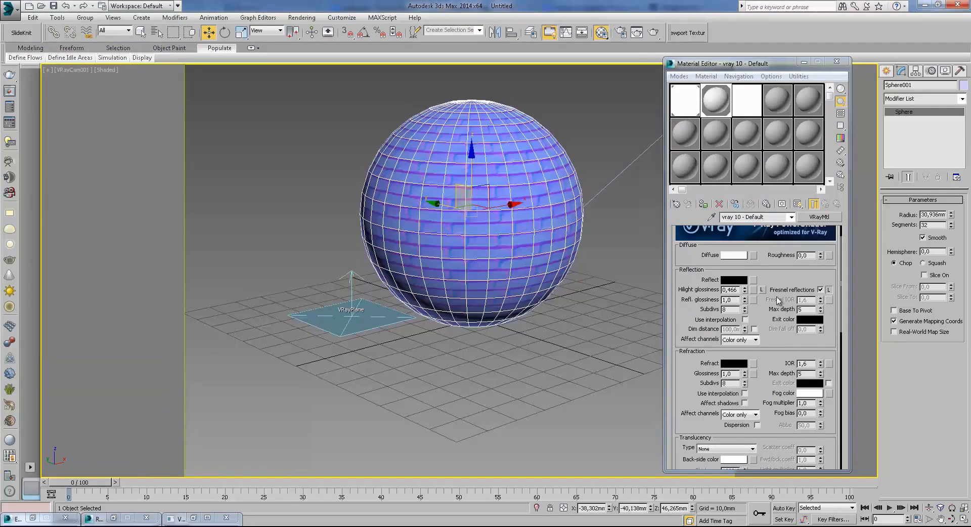
- Set the material's Bump amount to 100 and render the camera view again
{"action": "scroll", "coordinate": [816, 363], "scroll_direction": "down", "scroll_amount": 5}
{"action": "left_click_drag", "start_coordinate": [707, 372], "coordinate": [704, 207]}
{"action": "type", "text": "10"}
{"action": "key", "text": "Return"}
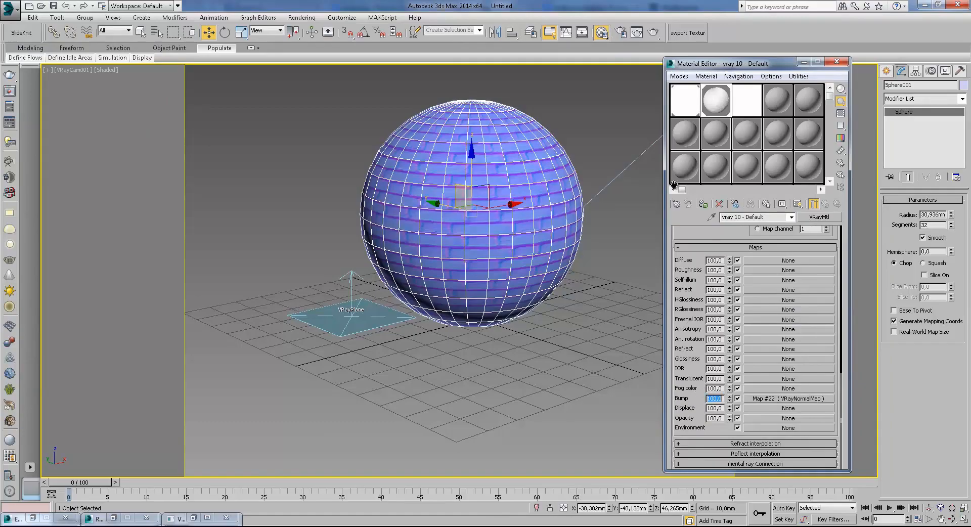
{"action": "left_click", "coordinate": [653, 32]}
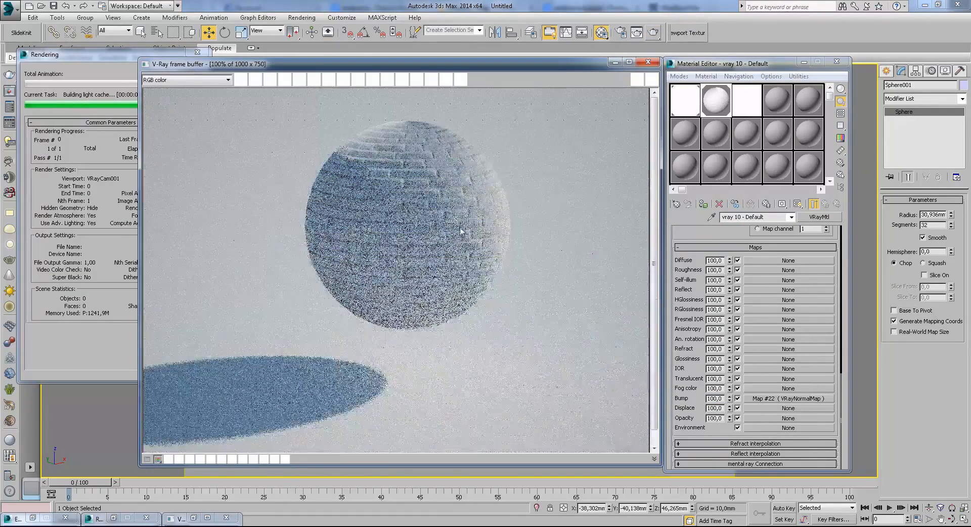
- Examine the stronger brick relief across the rendered sphere, comparing its lit and shaded sides at different magnifications
{"action": "scroll", "coordinate": [473, 223], "scroll_direction": "up", "scroll_amount": 1}
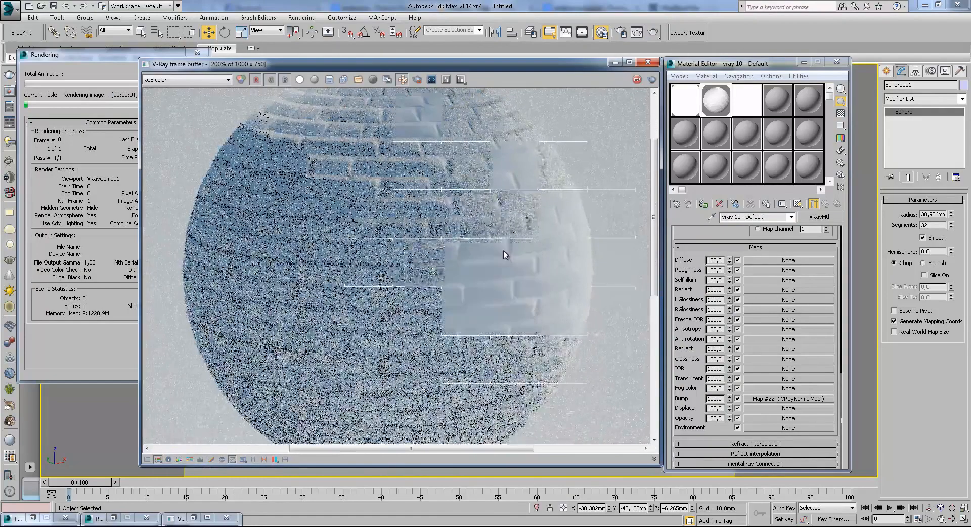
{"action": "scroll", "coordinate": [501, 266], "scroll_direction": "down", "scroll_amount": 1}
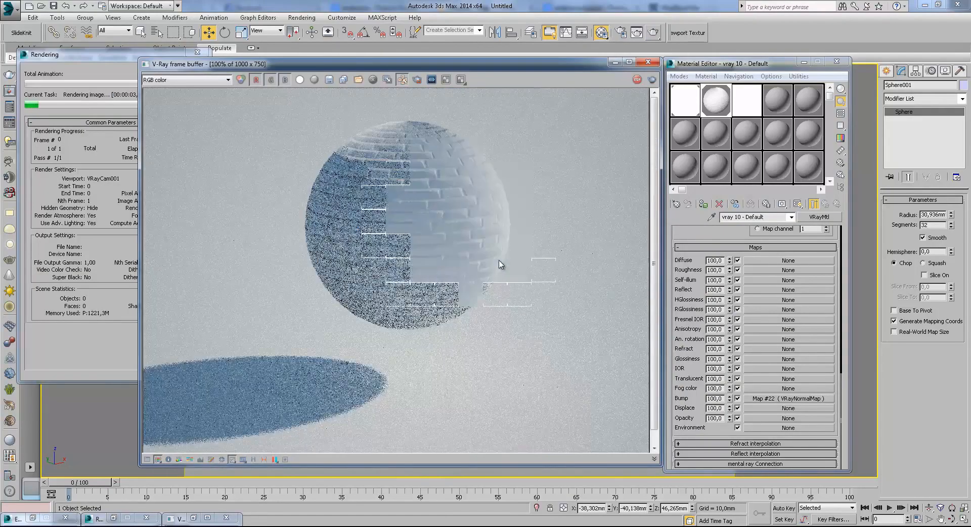
{"action": "scroll", "coordinate": [442, 267], "scroll_direction": "up", "scroll_amount": 1}
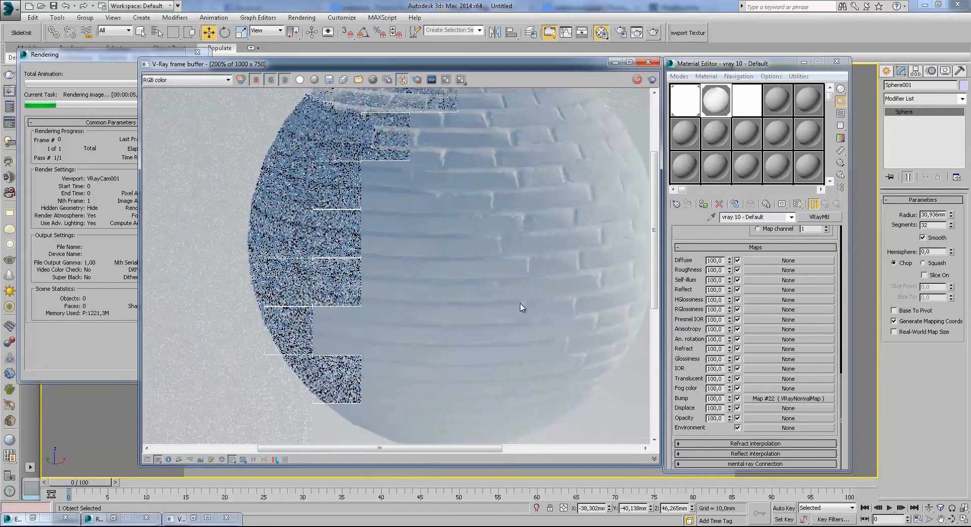
{"action": "scroll", "coordinate": [522, 307], "scroll_direction": "down", "scroll_amount": 1}
{"action": "scroll", "coordinate": [522, 307], "scroll_direction": "up", "scroll_amount": 1}
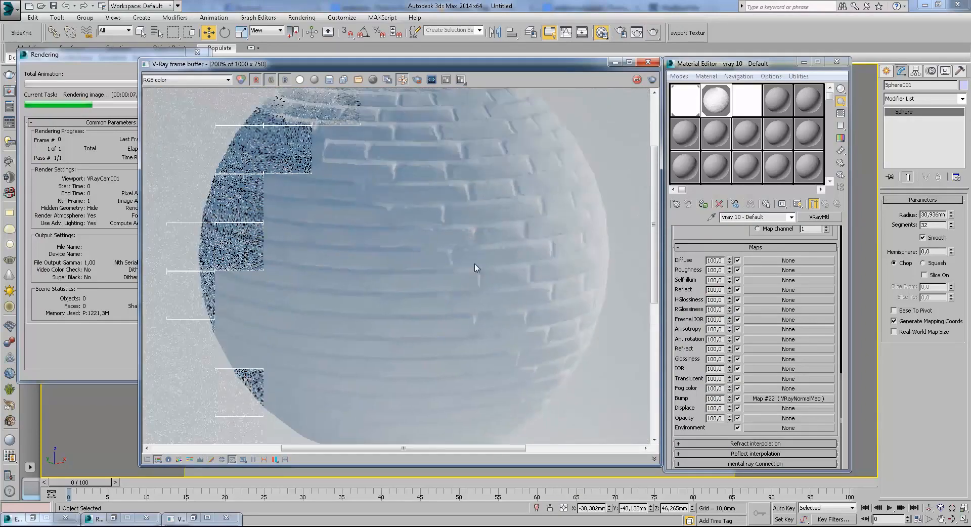
{"action": "middle_click_drag", "start_coordinate": [491, 206], "coordinate": [467, 215]}
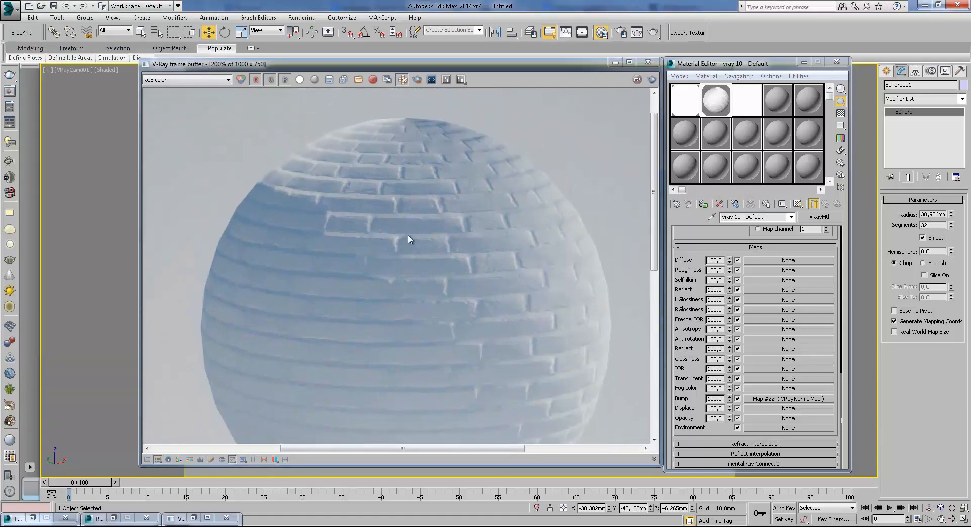
{"action": "scroll", "coordinate": [353, 205], "scroll_direction": "down", "scroll_amount": 1}
{"action": "scroll", "coordinate": [412, 192], "scroll_direction": "up", "scroll_amount": 2}
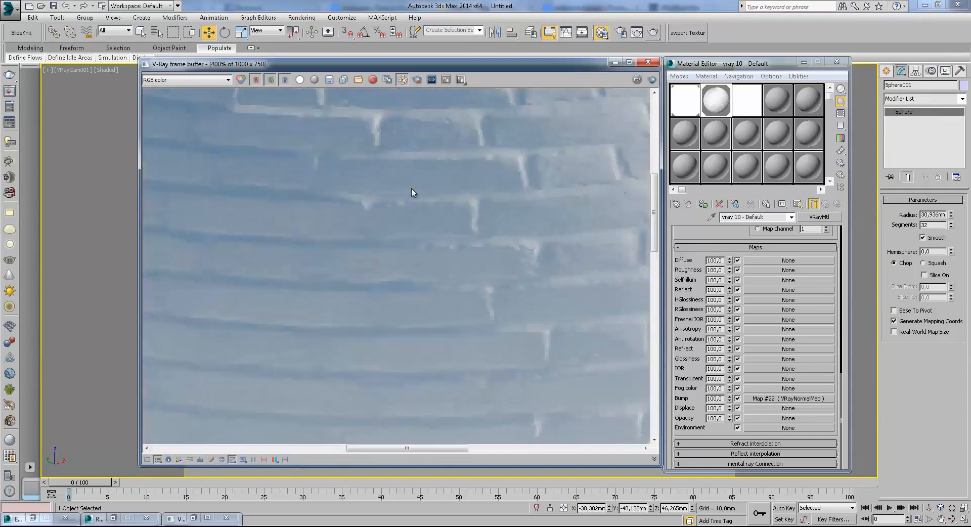
{"action": "scroll", "coordinate": [411, 189], "scroll_direction": "down", "scroll_amount": 1}
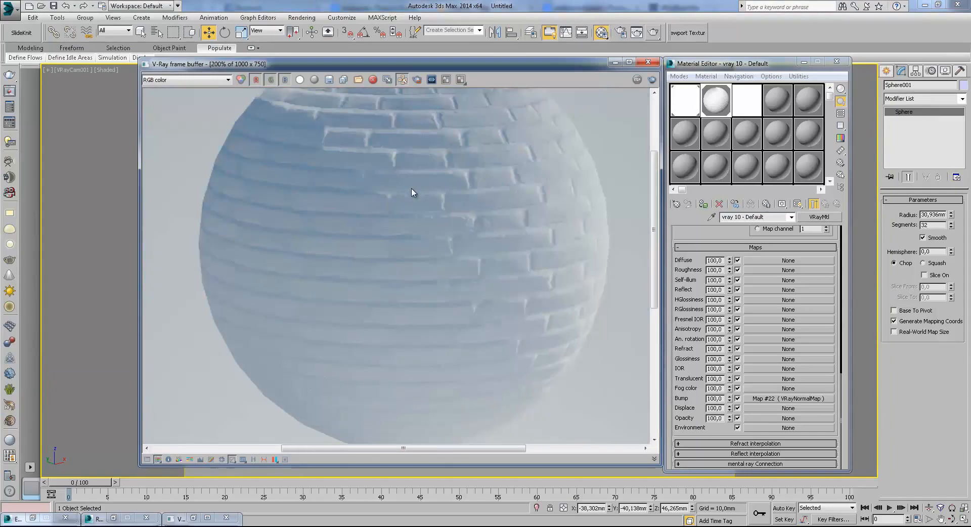
{"action": "middle_click_drag", "start_coordinate": [468, 208], "coordinate": [460, 259]}
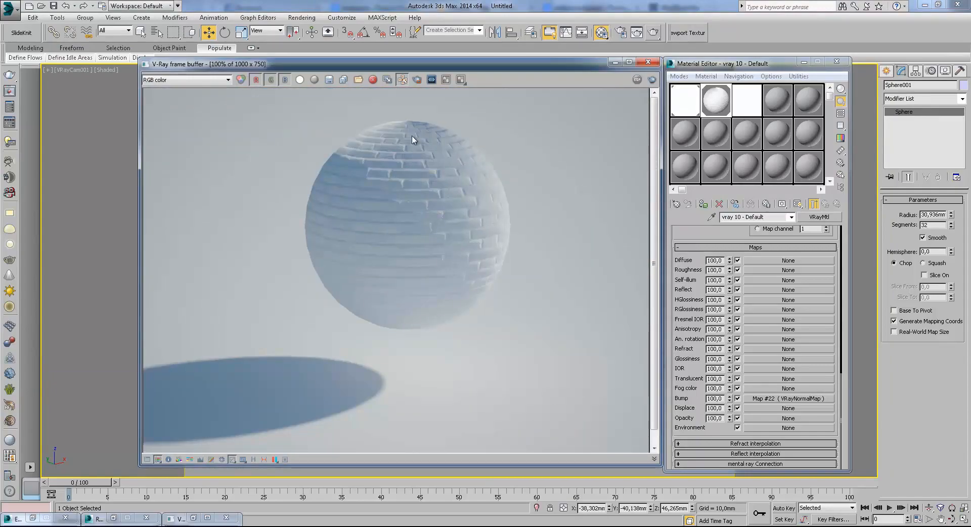
{"action": "scroll", "coordinate": [440, 195], "scroll_direction": "up", "scroll_amount": 2}
{"action": "middle_click_drag", "start_coordinate": [496, 232], "coordinate": [460, 223]}
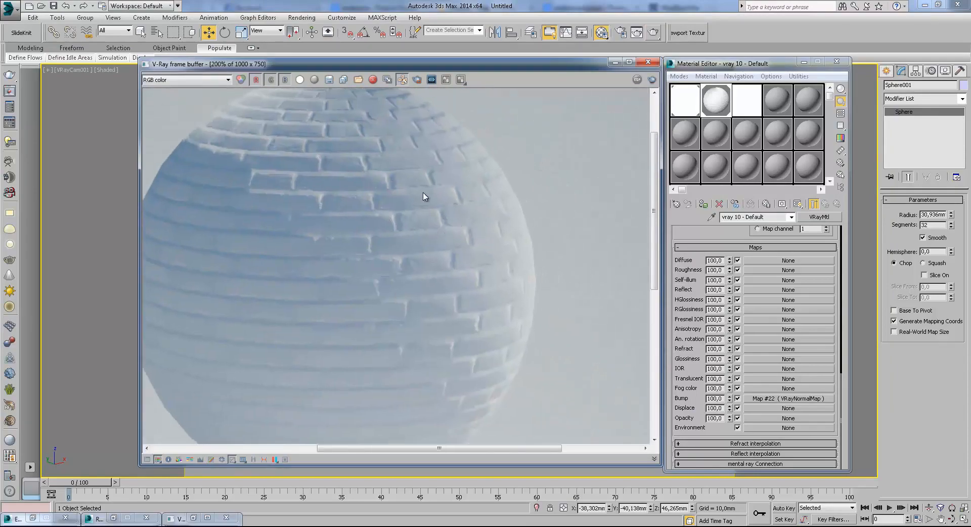
{"action": "scroll", "coordinate": [443, 214], "scroll_direction": "down", "scroll_amount": 2}
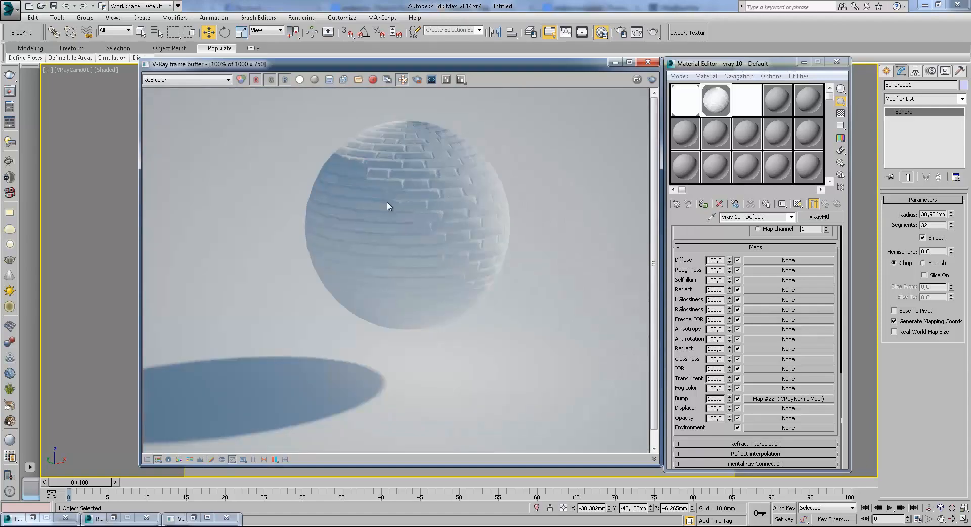
{"action": "scroll", "coordinate": [443, 204], "scroll_direction": "up", "scroll_amount": 2}
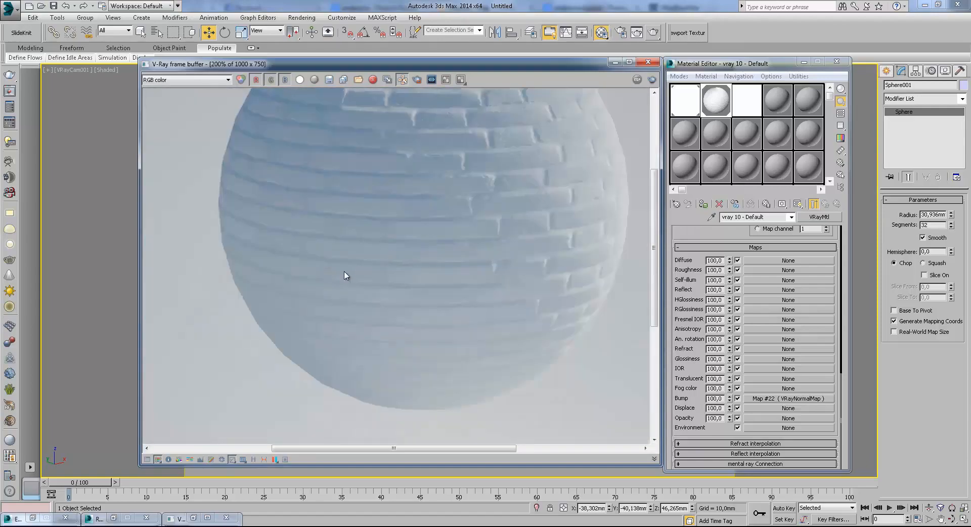
{"action": "middle_click_drag", "start_coordinate": [245, 210], "coordinate": [288, 186]}
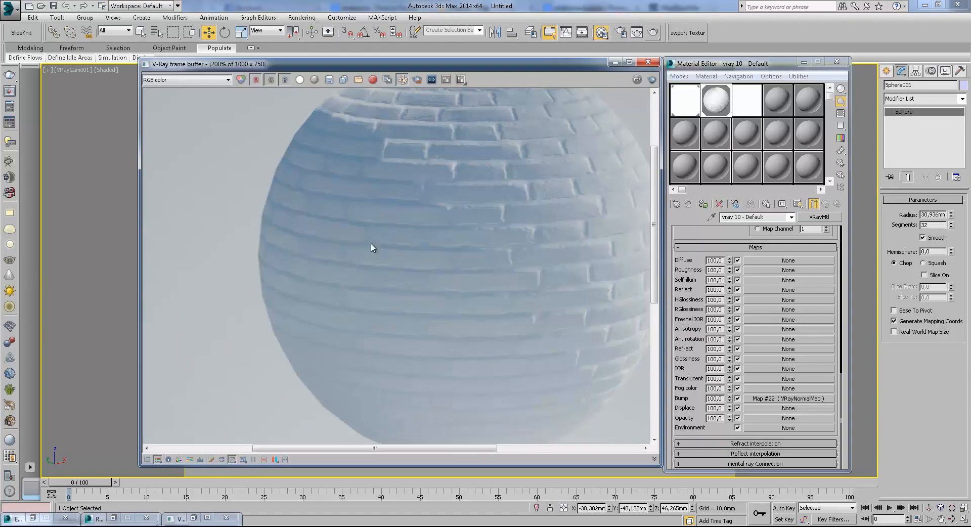
{"action": "middle_click_drag", "start_coordinate": [394, 214], "coordinate": [394, 220]}
{"action": "middle_click_drag", "start_coordinate": [503, 232], "coordinate": [392, 247]}
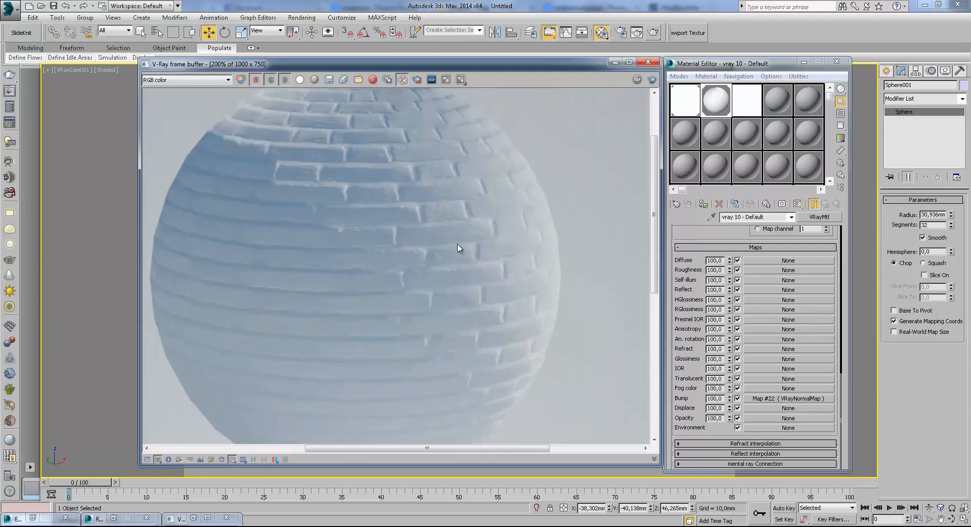
{"action": "middle_click_drag", "start_coordinate": [227, 239], "coordinate": [256, 207]}
{"action": "scroll", "coordinate": [248, 227], "scroll_direction": "down", "scroll_amount": 1}
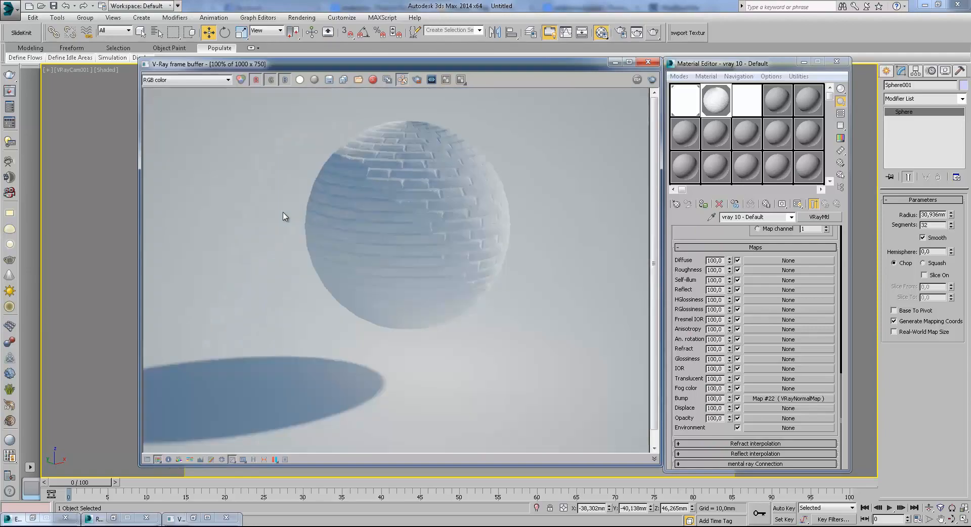
{"action": "scroll", "coordinate": [378, 252], "scroll_direction": "up", "scroll_amount": 1}
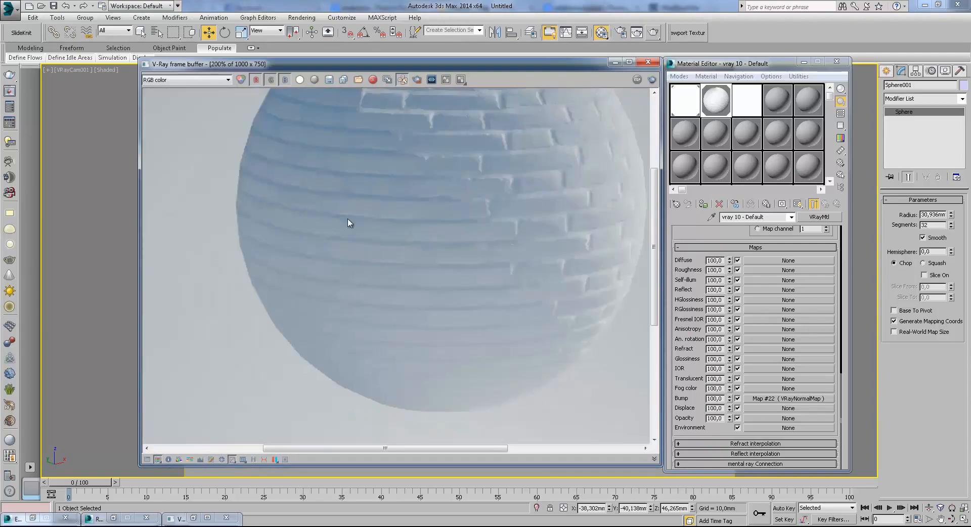
{"action": "middle_click_drag", "start_coordinate": [349, 223], "coordinate": [384, 272]}
{"action": "scroll", "coordinate": [378, 178], "scroll_direction": "down", "scroll_amount": 1}
{"action": "scroll", "coordinate": [378, 173], "scroll_direction": "up", "scroll_amount": 1}
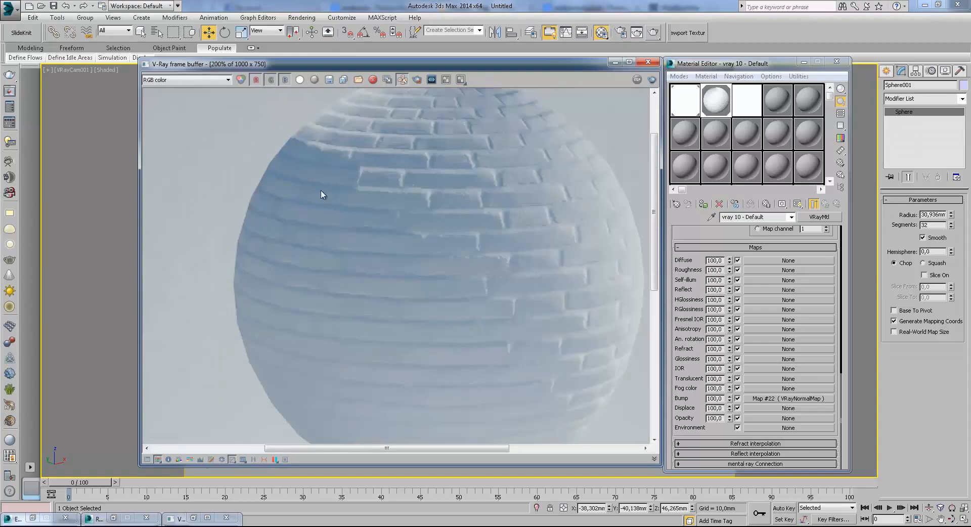
- Examine the brick relief around the top of the rendered sphere up close and minimize the render window
{"action": "middle_click_drag", "start_coordinate": [311, 212], "coordinate": [384, 291]}
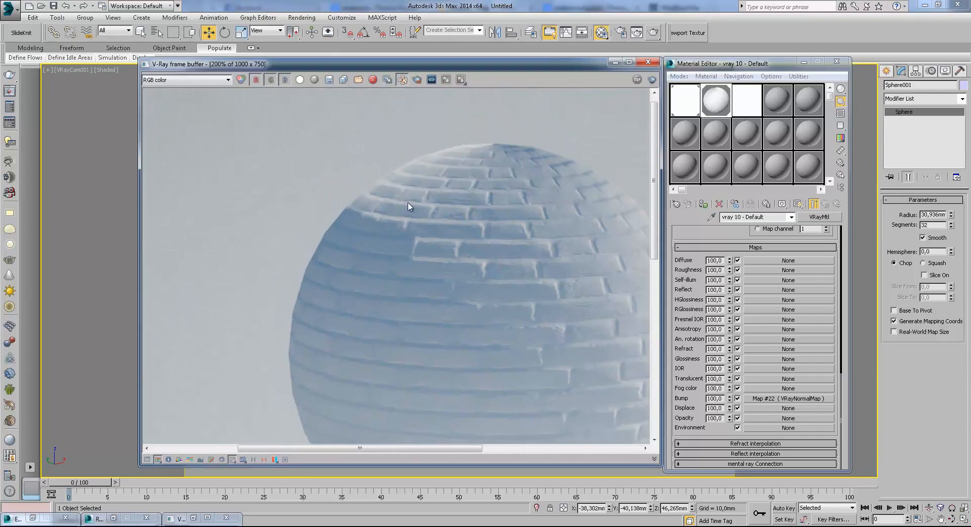
{"action": "middle_click_drag", "start_coordinate": [428, 204], "coordinate": [340, 248]}
{"action": "scroll", "coordinate": [465, 189], "scroll_direction": "up", "scroll_amount": 1}
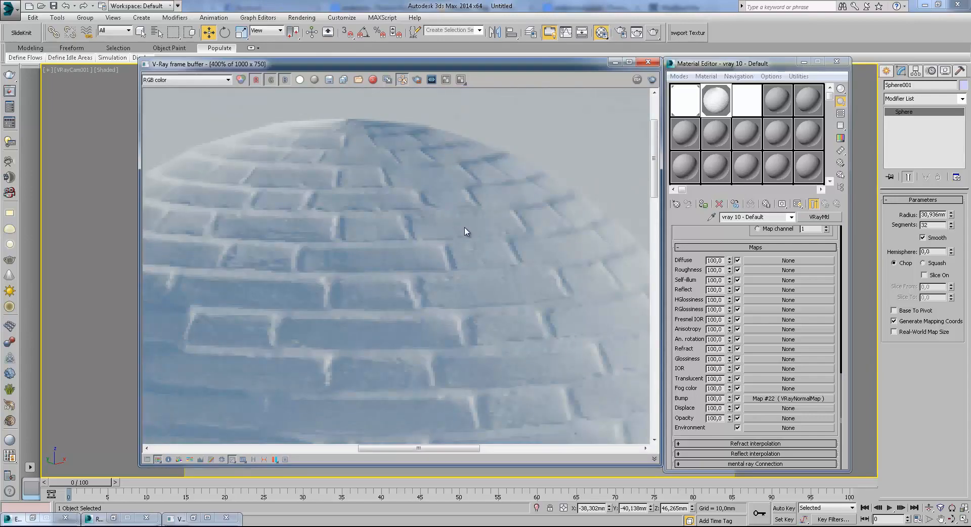
{"action": "scroll", "coordinate": [468, 256], "scroll_direction": "down", "scroll_amount": 1}
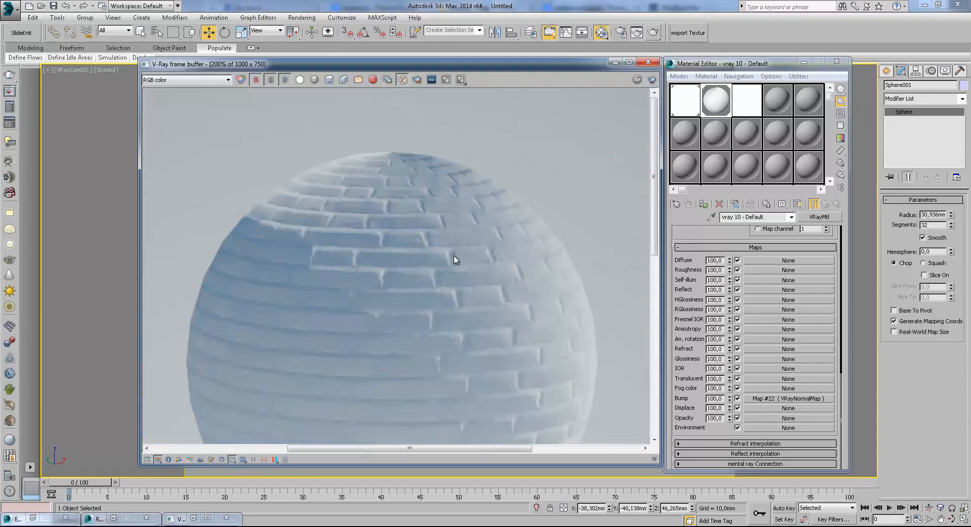
{"action": "left_click", "coordinate": [615, 62]}
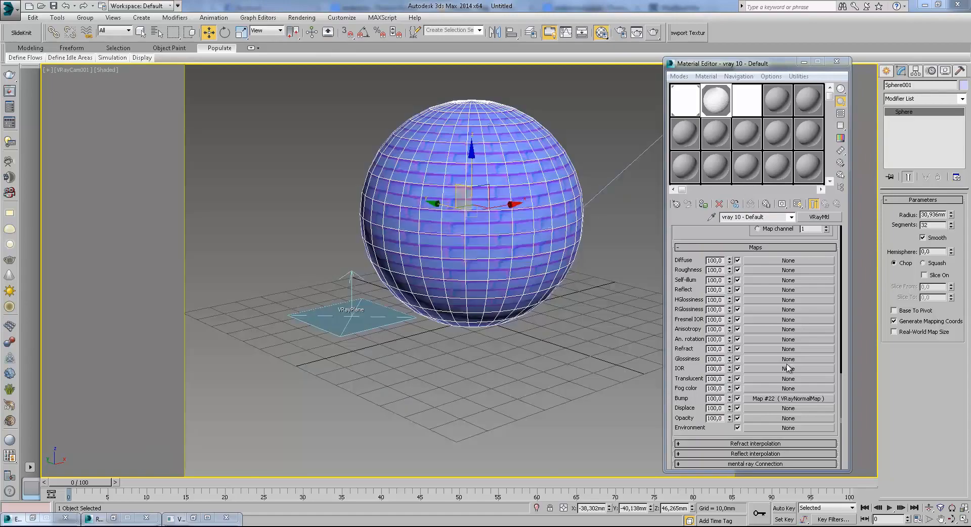
- Open the VRayNormalMap in the material's Bump slot, set its map channel to 1, and return to the material
{"action": "left_click", "coordinate": [810, 398]}
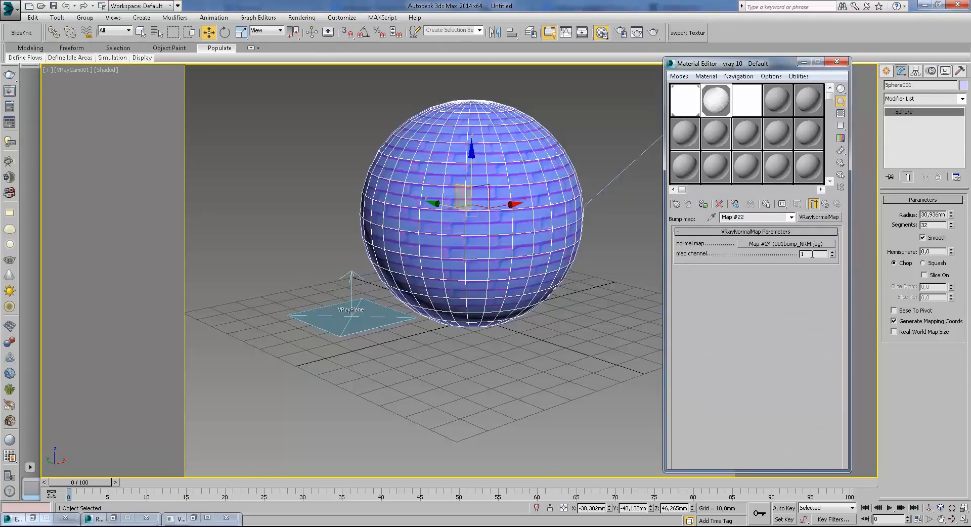
{"action": "left_click", "coordinate": [833, 252]}
{"action": "double_click", "coordinate": [807, 255]}
{"action": "type", "text": "1"}
{"action": "key", "text": "Return"}
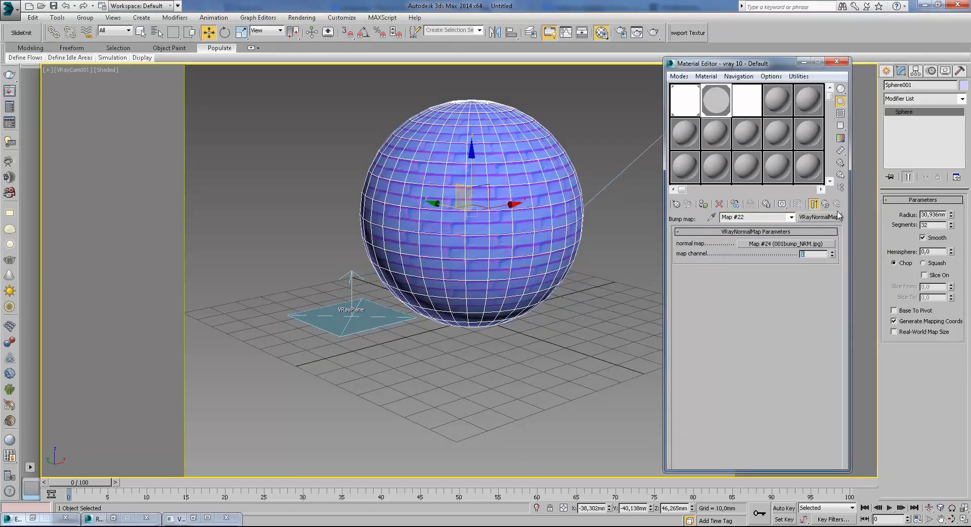
{"action": "left_click", "coordinate": [829, 205]}
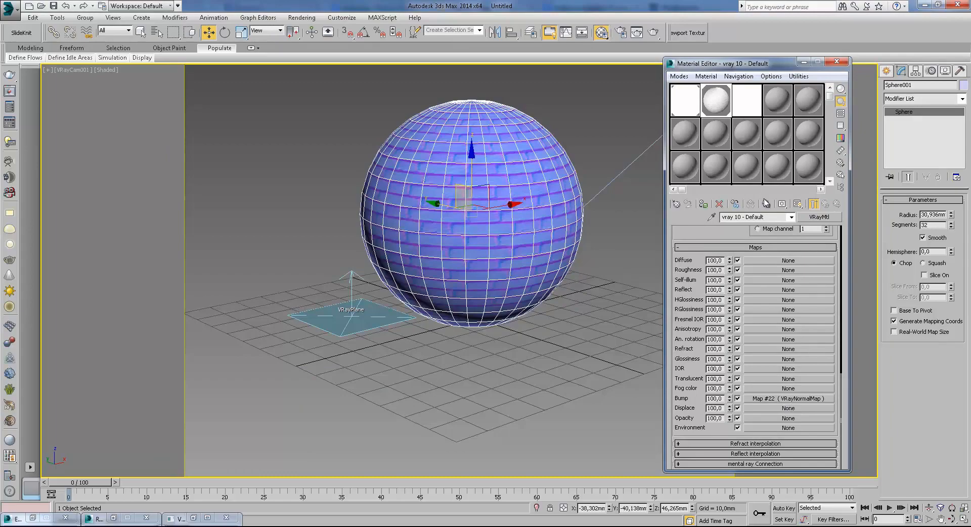
- Clear the VRayNormalMap from the material's Bump slot
{"action": "left_click", "coordinate": [823, 220]}
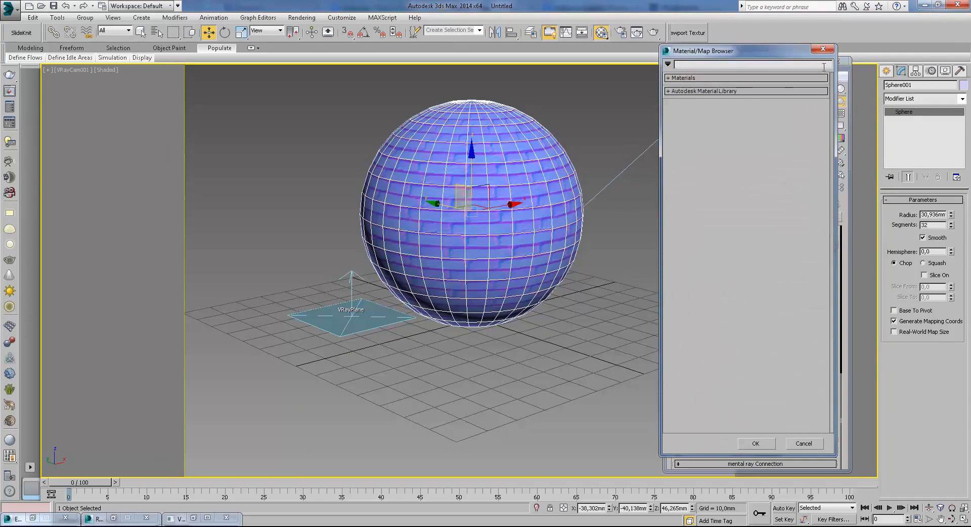
{"action": "left_click", "coordinate": [823, 49]}
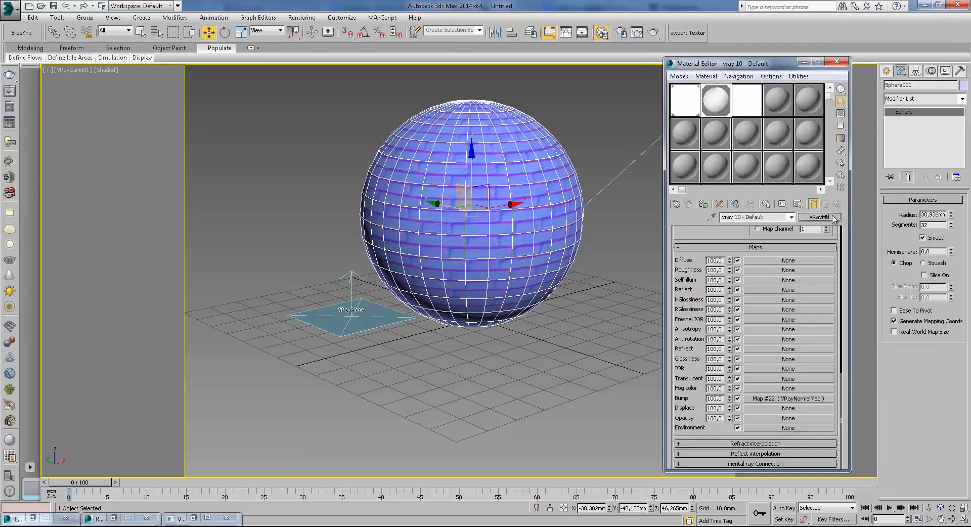
{"action": "right_click", "coordinate": [770, 398]}
{"action": "left_click", "coordinate": [793, 448]}
- Browse the V-Ray maps available for the Bump slot and close the map browser without assigning one
{"action": "left_click", "coordinate": [788, 398]}
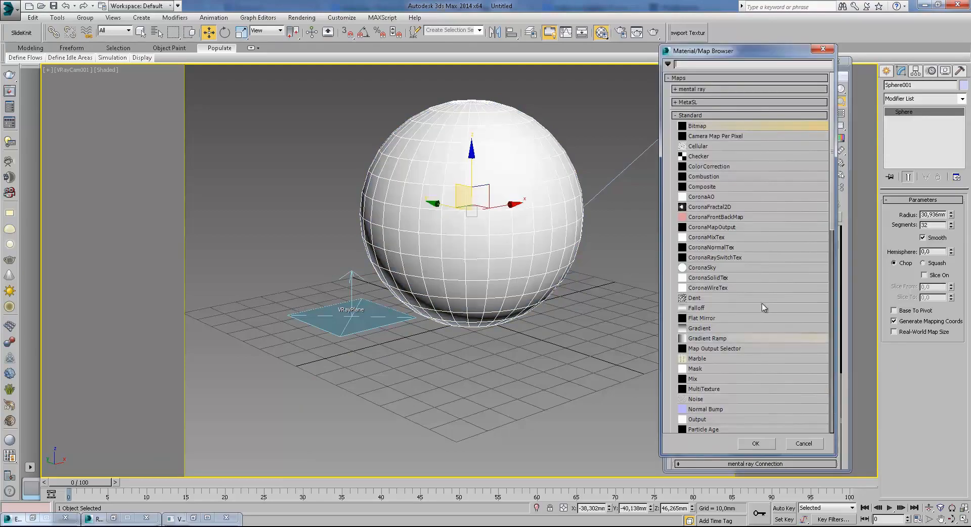
{"action": "left_click", "coordinate": [703, 116]}
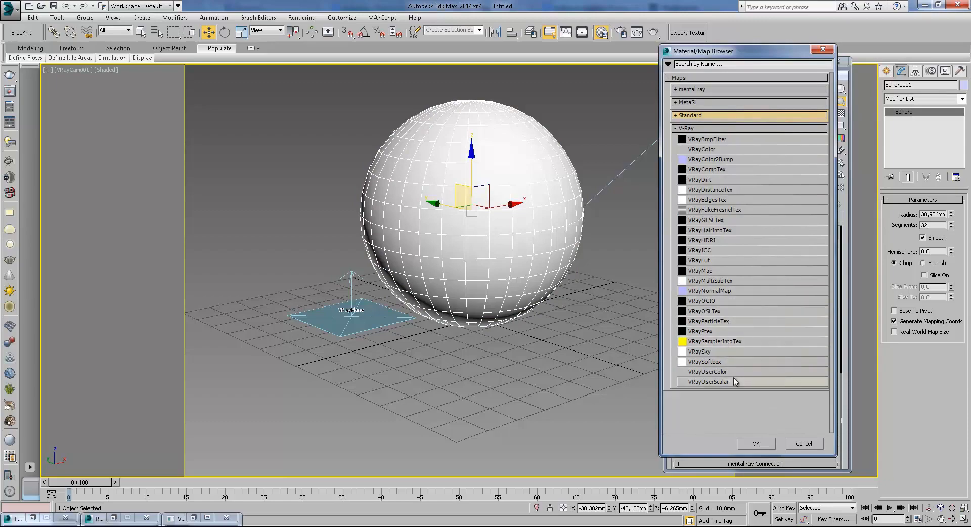
{"action": "left_click_drag", "start_coordinate": [803, 54], "coordinate": [721, 92]}
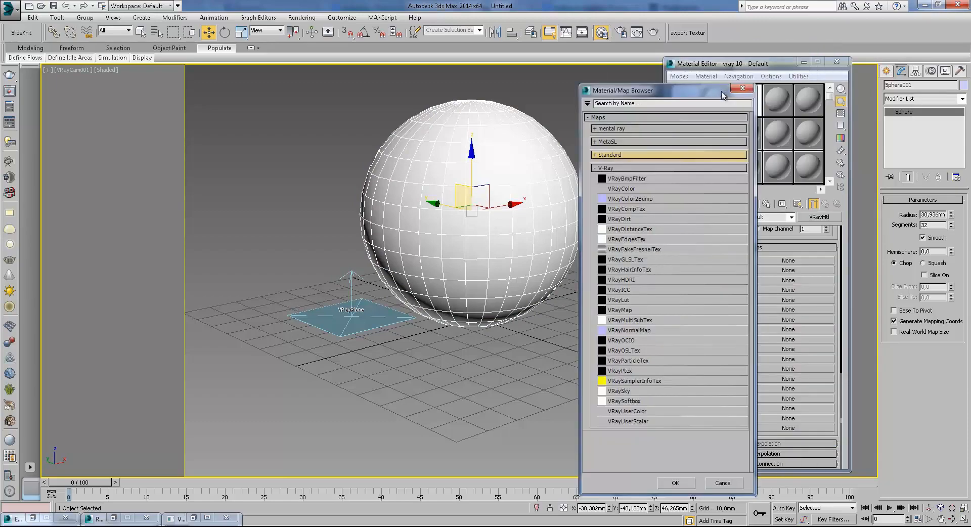
{"action": "left_click", "coordinate": [743, 90]}
- Examine the DefaultVRaySky map's sun turbidity, ozone and filter color settings and its sky model options, keeping Preetham et al
{"action": "left_click", "coordinate": [689, 99]}
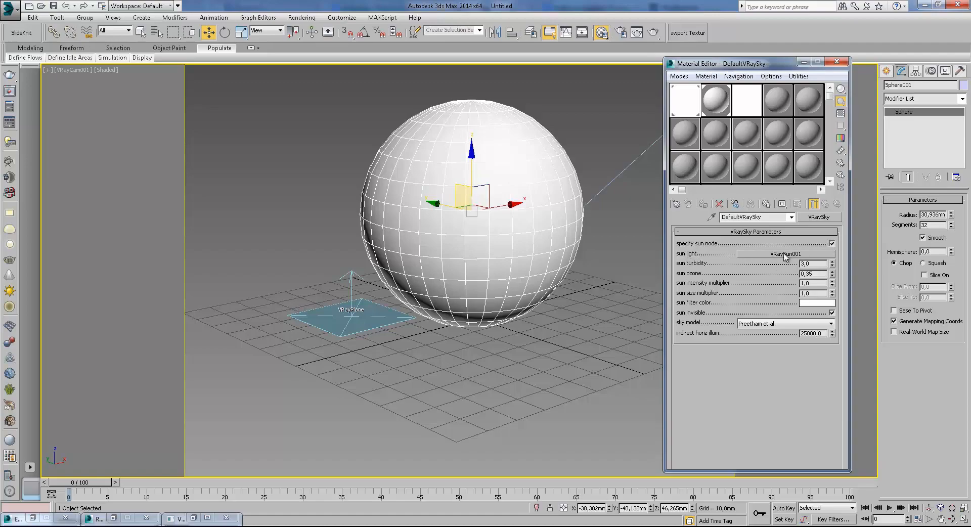
{"action": "double_click", "coordinate": [817, 274]}
{"action": "key", "text": "Tab"}
{"action": "double_click", "coordinate": [810, 263]}
{"action": "left_click", "coordinate": [816, 273]}
{"action": "left_click", "coordinate": [774, 324]}
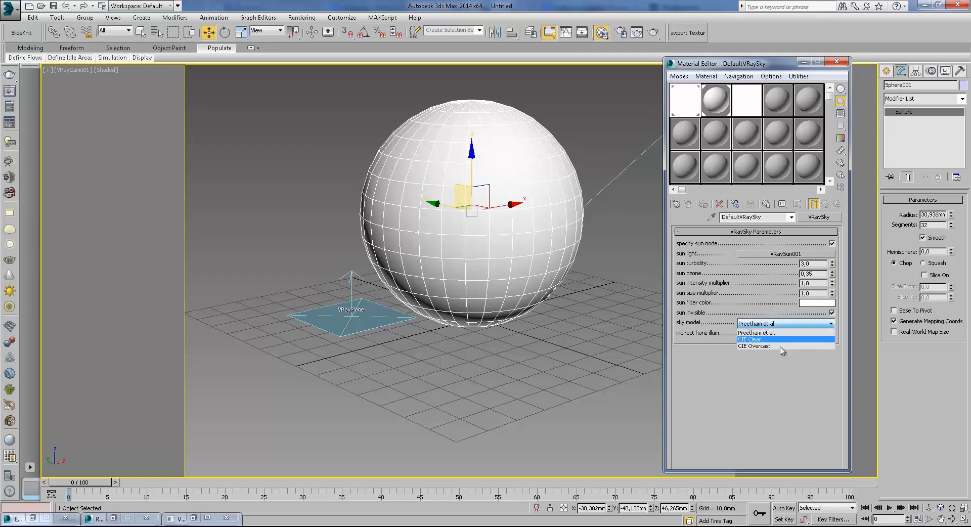
{"action": "left_click", "coordinate": [776, 332]}
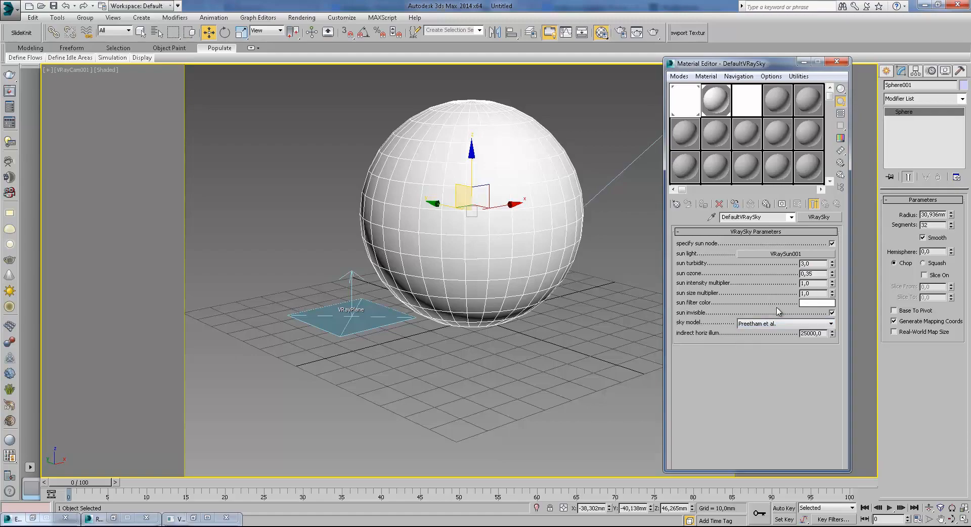
{"action": "left_click", "coordinate": [773, 326]}
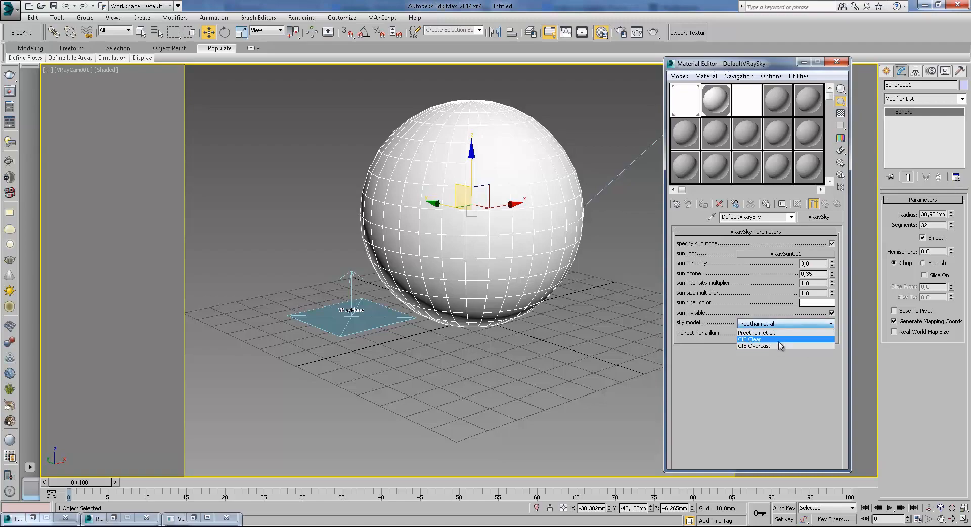
{"action": "left_click", "coordinate": [778, 304]}
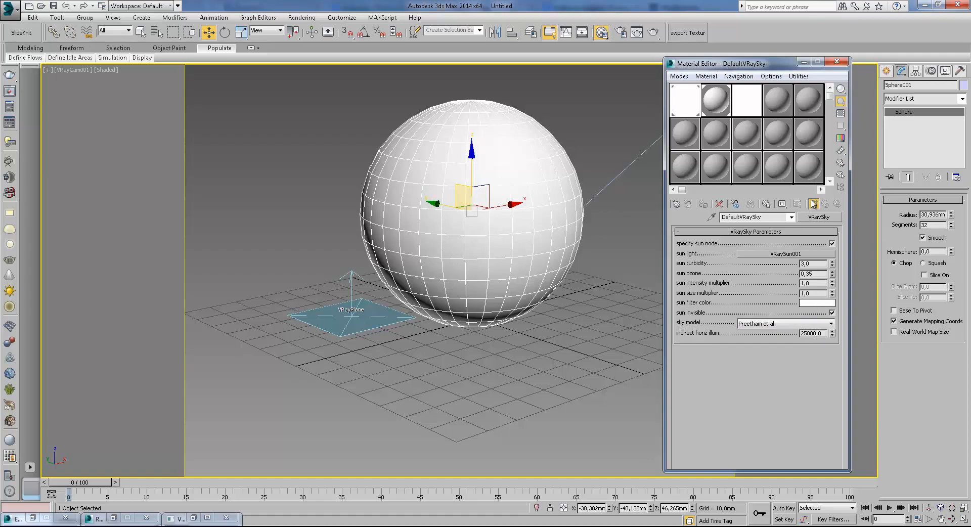
- Assign a VRayDirt map to the Diffuse slot of the sphere's material vray 10 - Default
{"action": "left_click", "coordinate": [724, 103]}
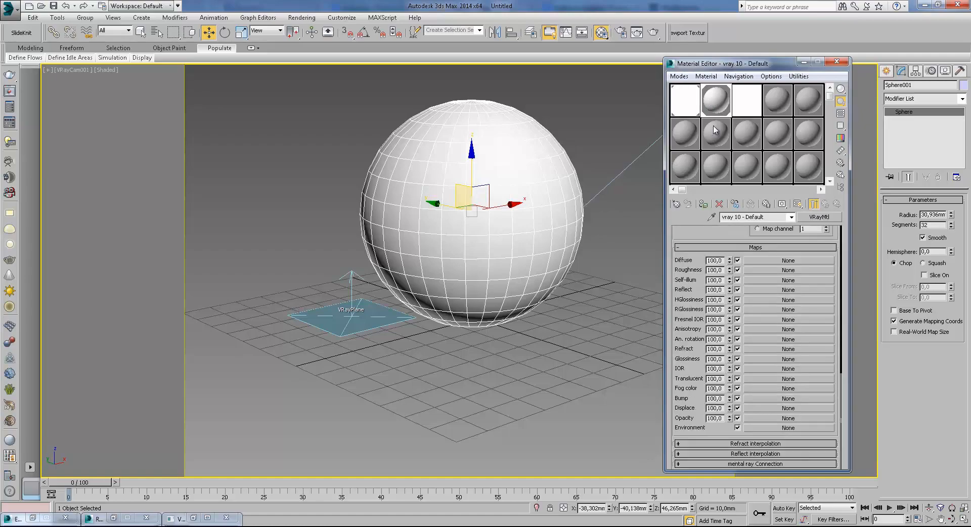
{"action": "left_click", "coordinate": [828, 221]}
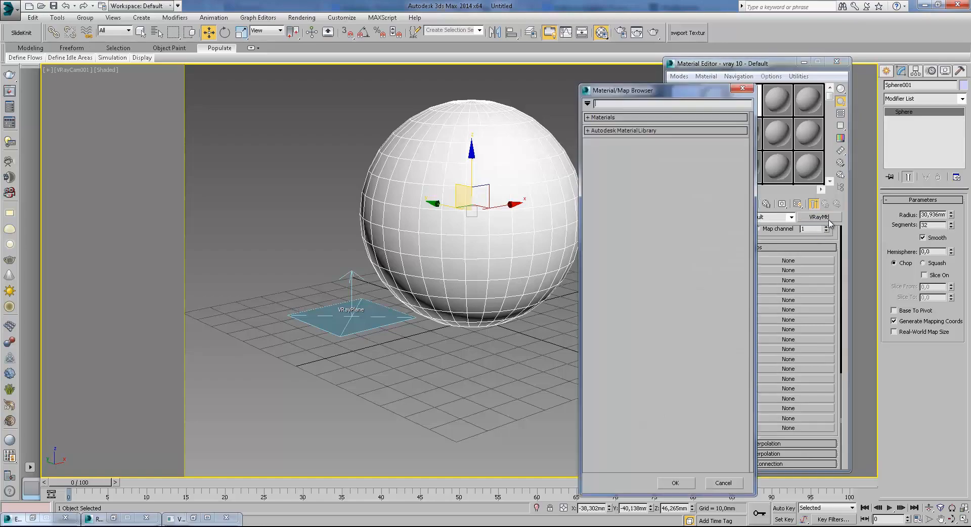
{"action": "left_click", "coordinate": [742, 89]}
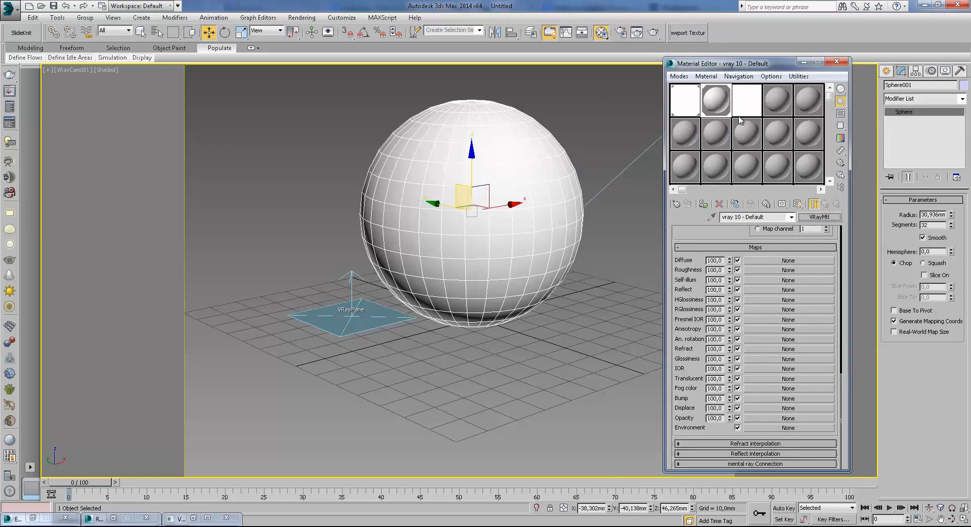
{"action": "left_click", "coordinate": [784, 260]}
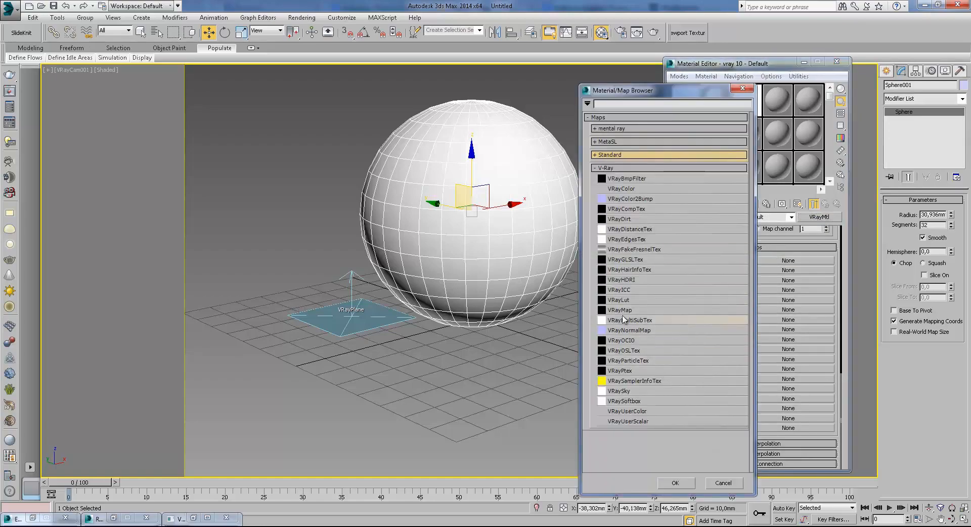
{"action": "left_click", "coordinate": [602, 168]}
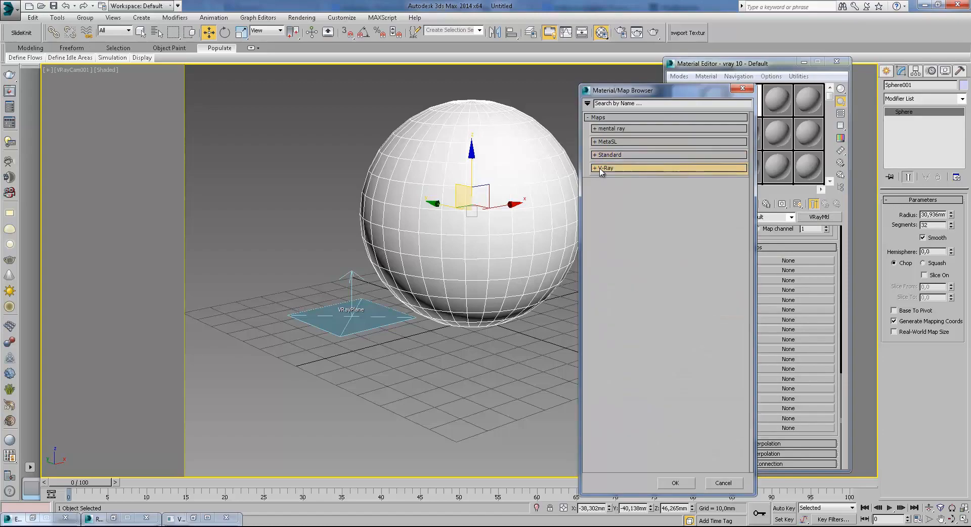
{"action": "left_click", "coordinate": [610, 168]}
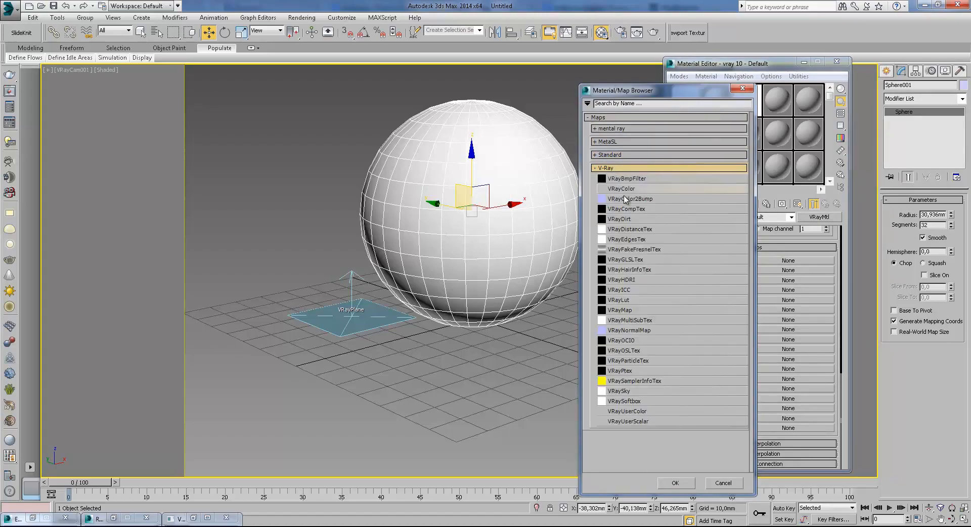
{"action": "double_click", "coordinate": [631, 220]}
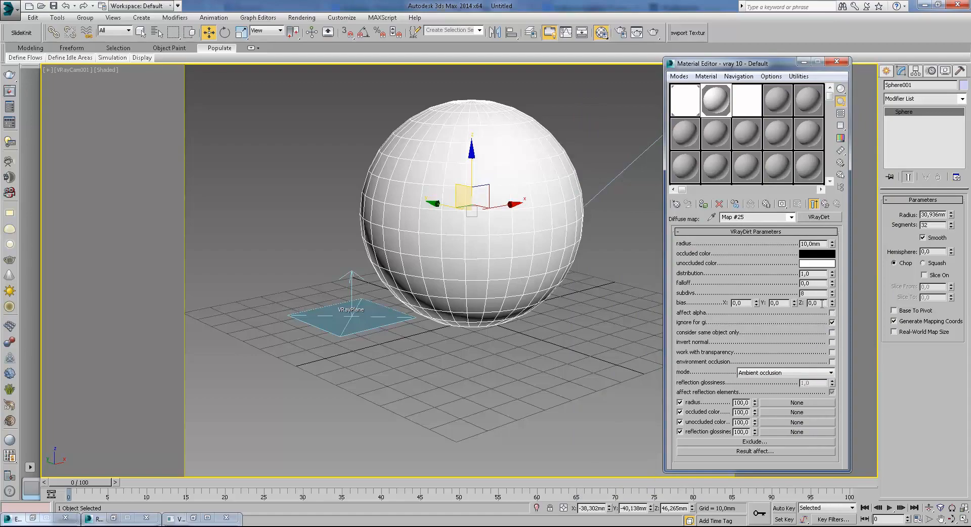
- Review the VRayDirt subdivs and falloff settings and enable the consider same object only option
{"action": "key", "text": "shift+Tab"}
{"action": "left_click_drag", "start_coordinate": [818, 294], "coordinate": [802, 294]}
{"action": "key", "text": "BackSpace"}
{"action": "left_click_drag", "start_coordinate": [814, 284], "coordinate": [778, 284]}
{"action": "left_click", "coordinate": [833, 333]}
- Check VRayDirt in the list of V-Ray maps without changing the type, and shift the Material Editor aside with all parameters in view
{"action": "left_click", "coordinate": [825, 204]}
{"action": "left_click", "coordinate": [815, 262]}
{"action": "left_click", "coordinate": [819, 217]}
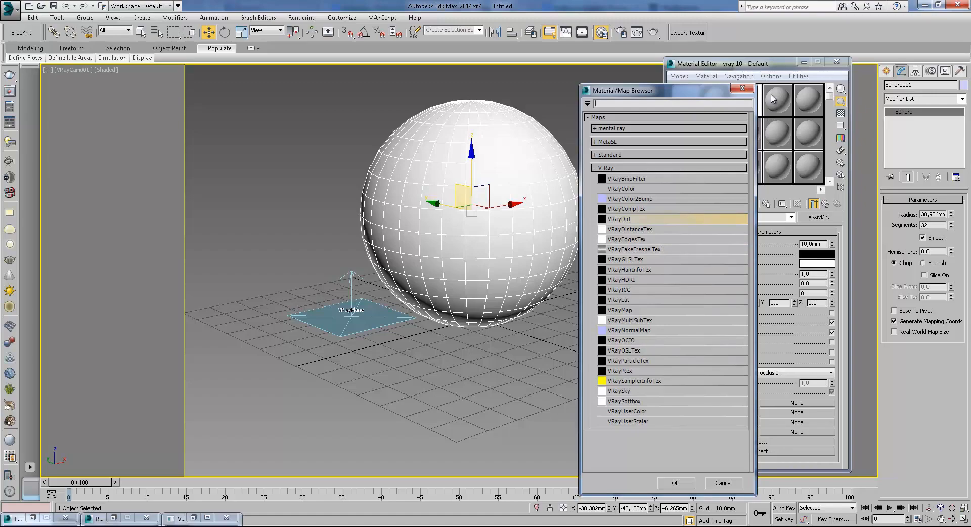
{"action": "left_click", "coordinate": [747, 89]}
{"action": "left_click_drag", "start_coordinate": [766, 64], "coordinate": [789, 71]}
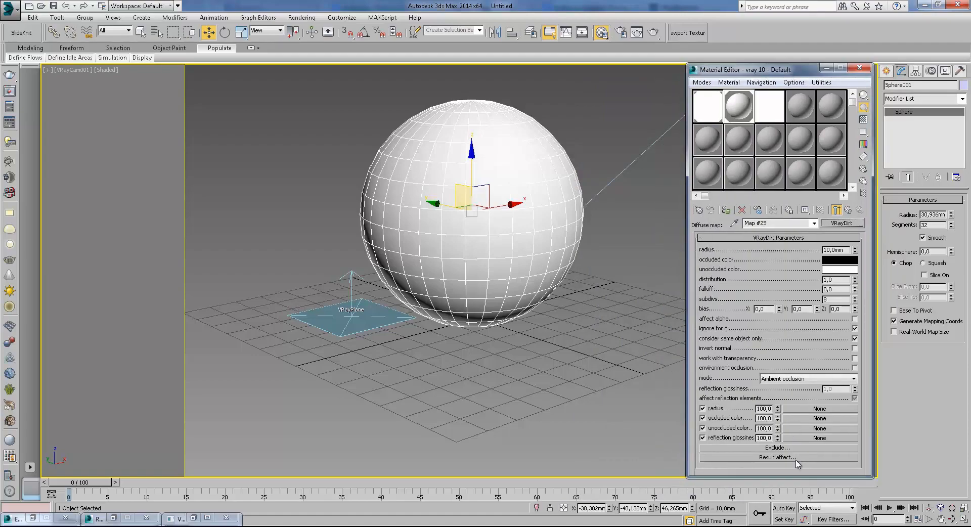
{"action": "left_click_drag", "start_coordinate": [799, 478], "coordinate": [801, 475]}
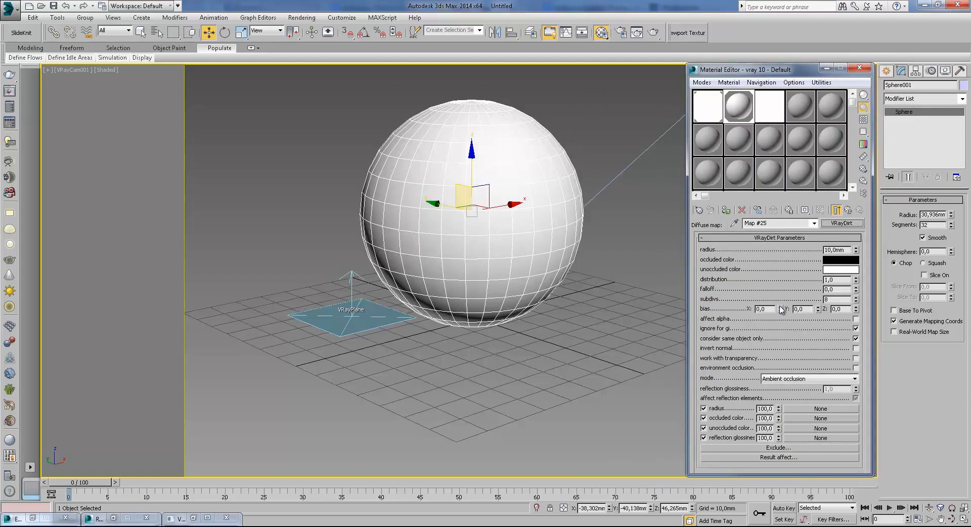
{"action": "left_click_drag", "start_coordinate": [771, 63], "coordinate": [774, 74]}
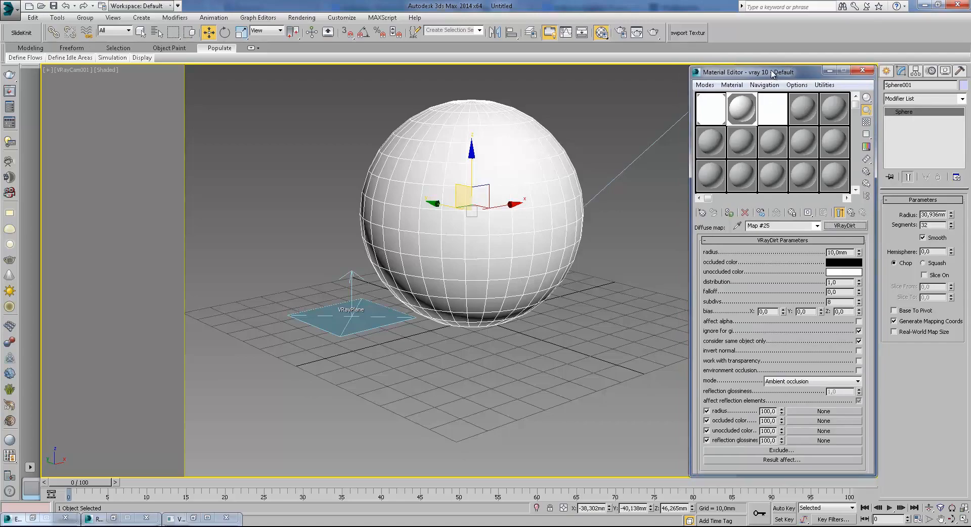